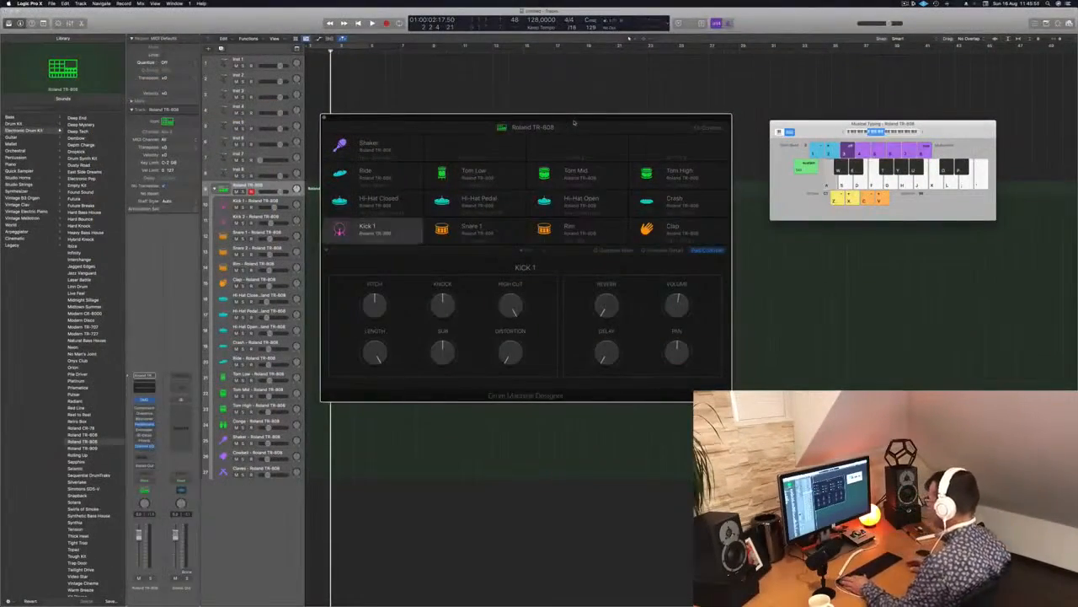
# Audition the TR-808 kick with musical typing and move the drum machine and Musical Typing windows away from the tracks.
pyautogui.press('a')
pyautogui.press('a')
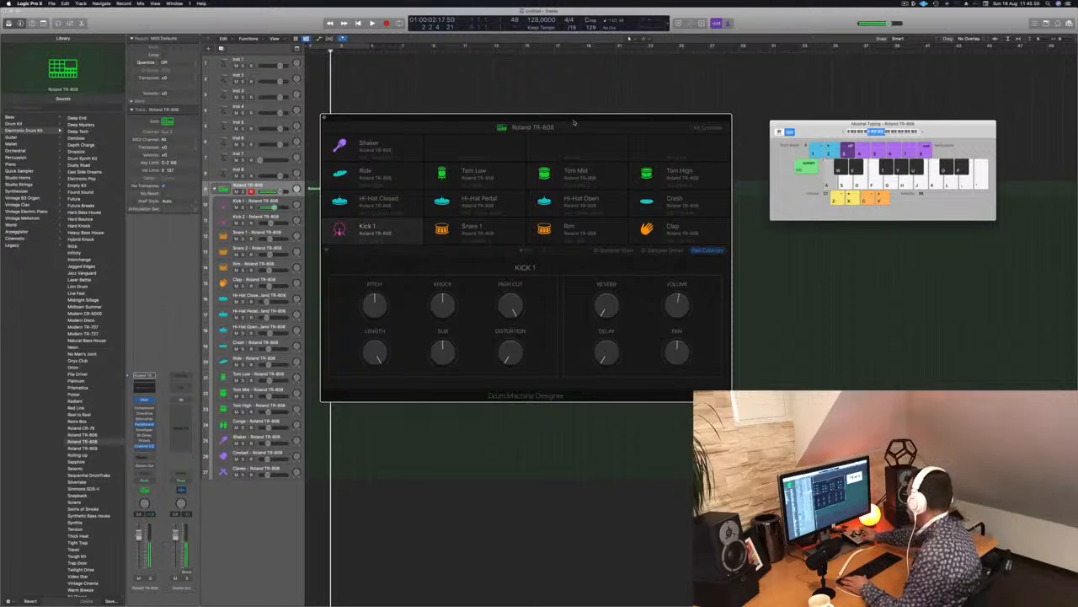
pyautogui.press('a')
pyautogui.moveTo(565, 123); pyautogui.dragTo(650, 200)
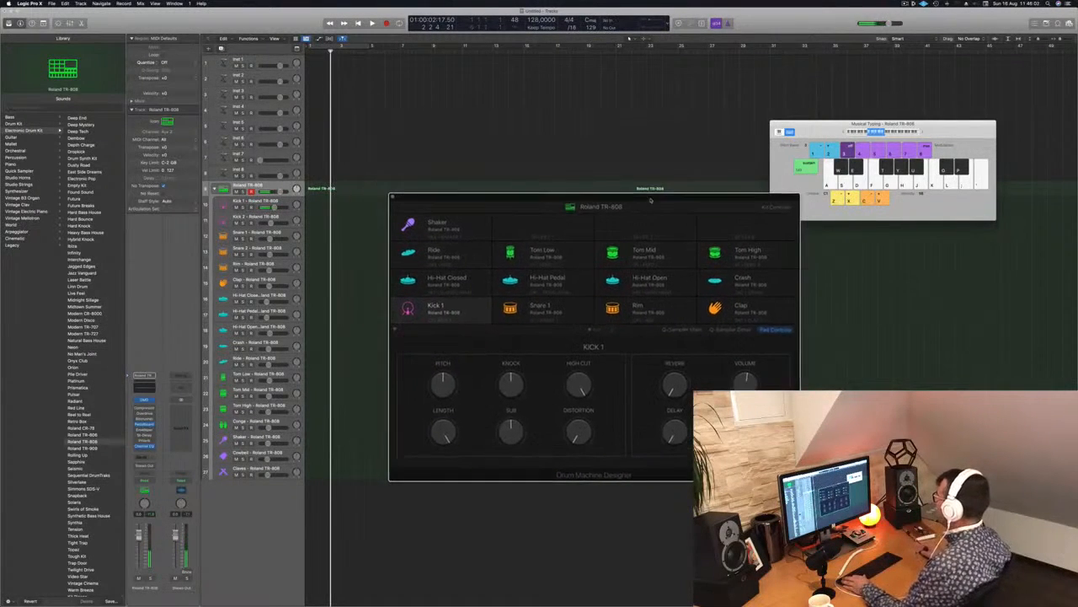
pyautogui.moveTo(842, 124); pyautogui.dragTo(931, 184)
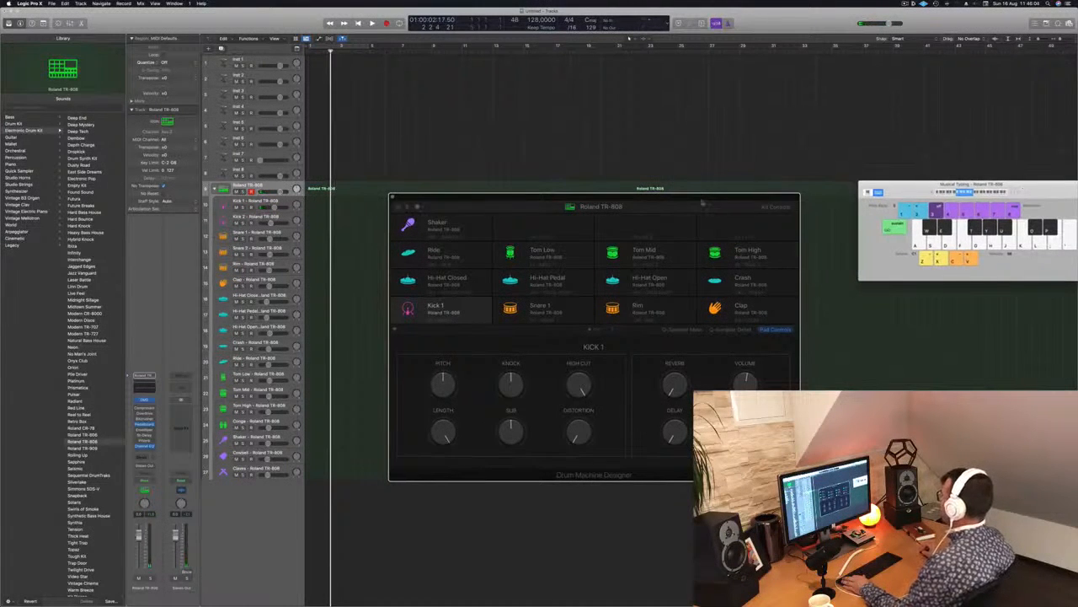
pyautogui.moveTo(702, 203); pyautogui.dragTo(762, 186)
pyautogui.press('a')
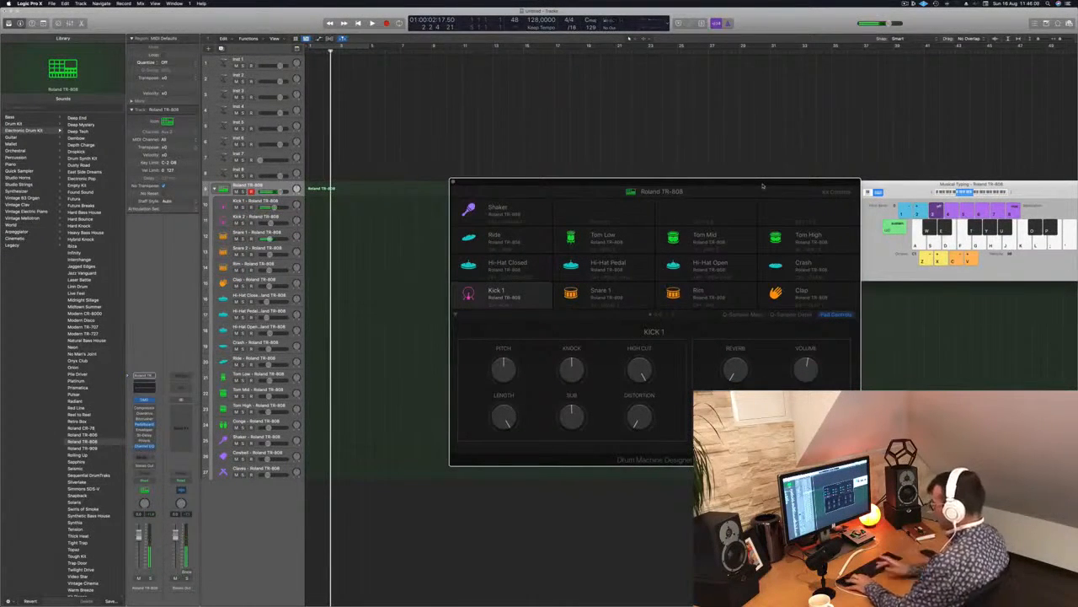
# Record a two-bar kick and snare pattern on the Roland TR-808 track using musical typing.
pyautogui.press('r')
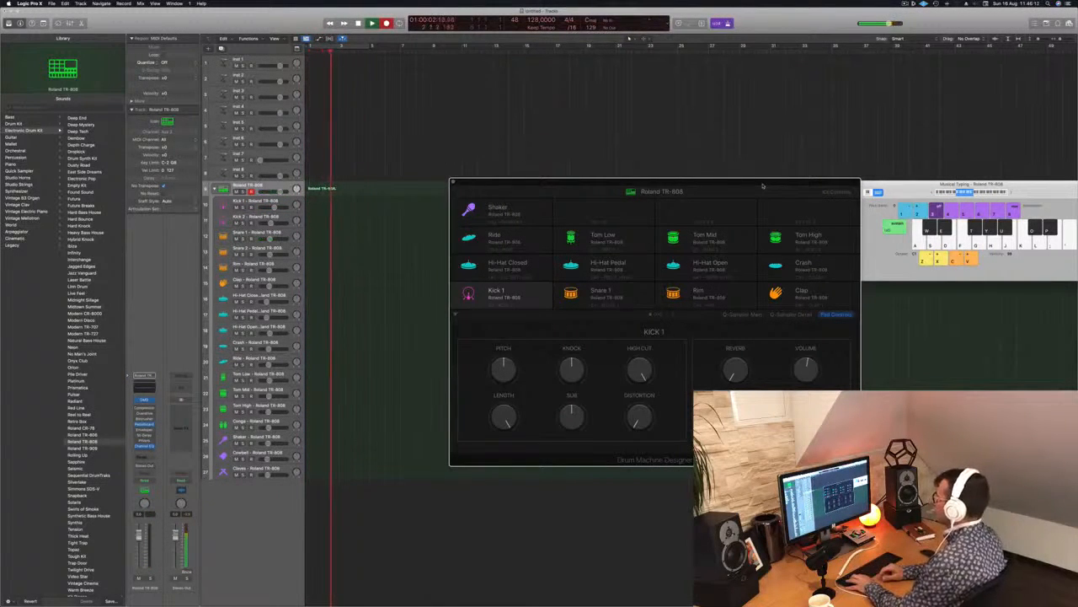
pyautogui.press('a')
pyautogui.press('s')
pyautogui.press('a')
pyautogui.press('s')
pyautogui.press('a')
pyautogui.press('a')
pyautogui.press('space')
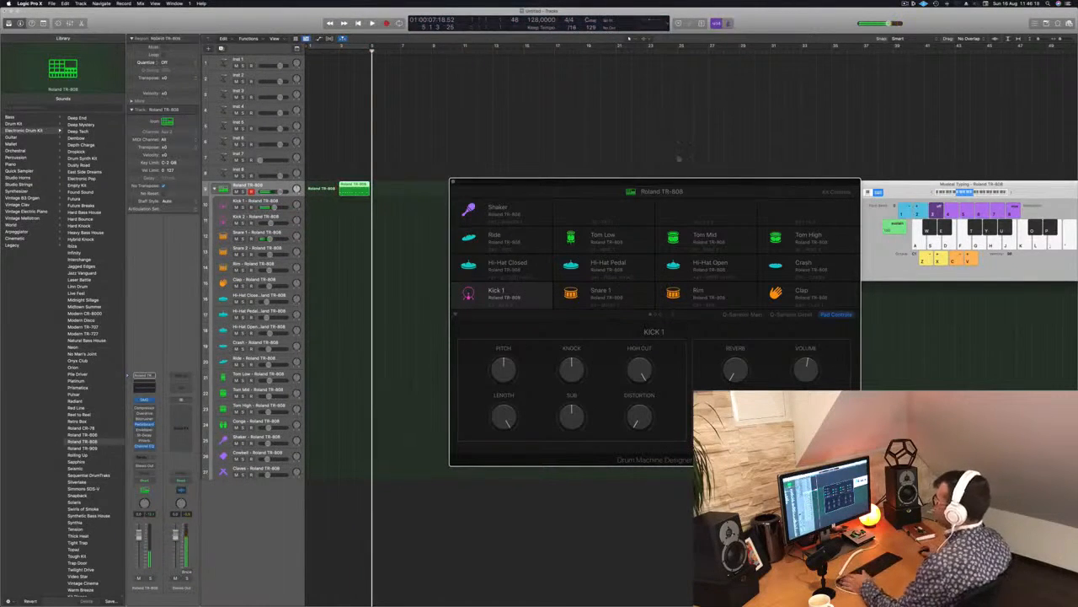
# Move the recorded region to bar 1, turn on cycling for bars 1 to 4 and test the playback.
pyautogui.press('space')
pyautogui.moveTo(352, 189); pyautogui.dragTo(320, 189)
pyautogui.press('space')
pyautogui.press('space')
pyautogui.press('space')
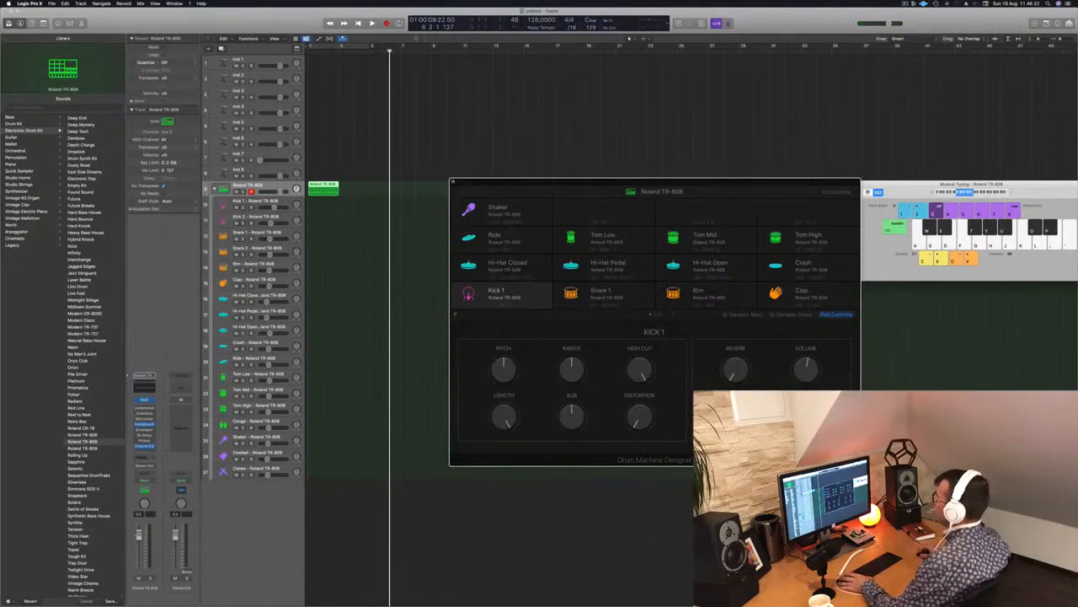
pyautogui.click(355, 48)
pyautogui.press('space')
pyautogui.press('space')
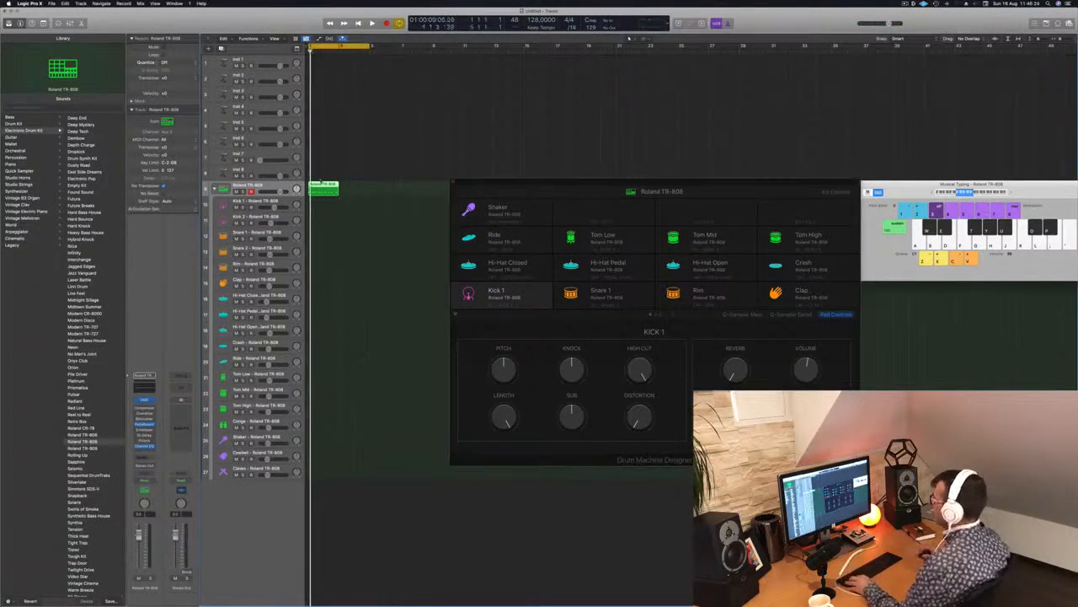
# Duplicate the drum region directly after the original, join both into one four-bar region and play it.
pyautogui.moveTo(324, 189); pyautogui.dragTo(354, 189)
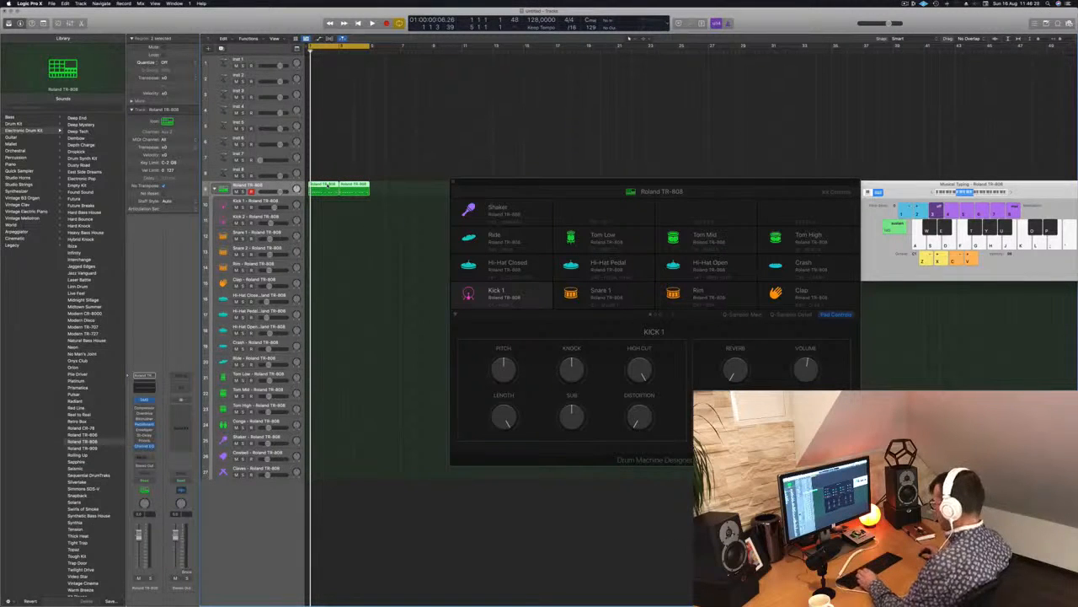
pyautogui.press('super+k')
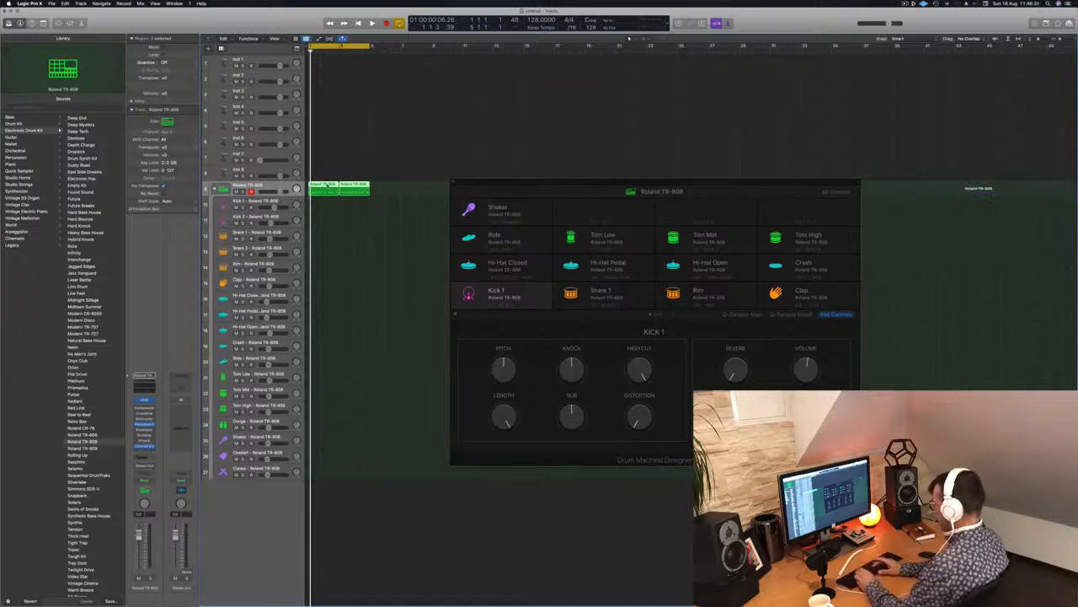
pyautogui.press('space')
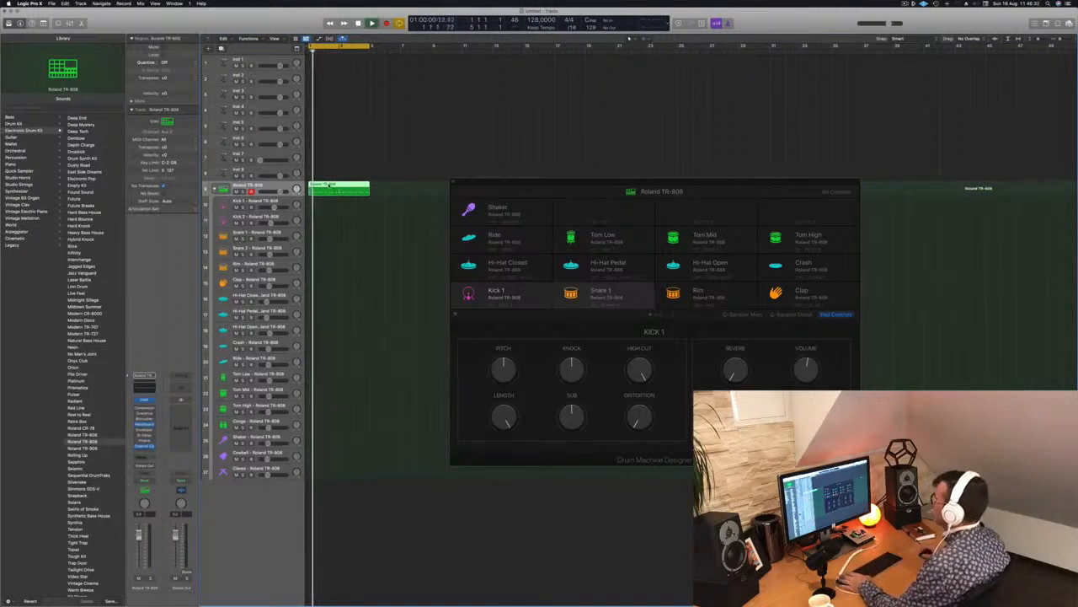
# Open the joined drum region in the piano roll and select all of its notes.
pyautogui.doubleClick(336, 185)
pyautogui.press('super+Left')
pyautogui.press('super+Left')
pyautogui.press('super+Left')
pyautogui.press('super+Left')
pyautogui.press('super+Left')
pyautogui.press('super+a')
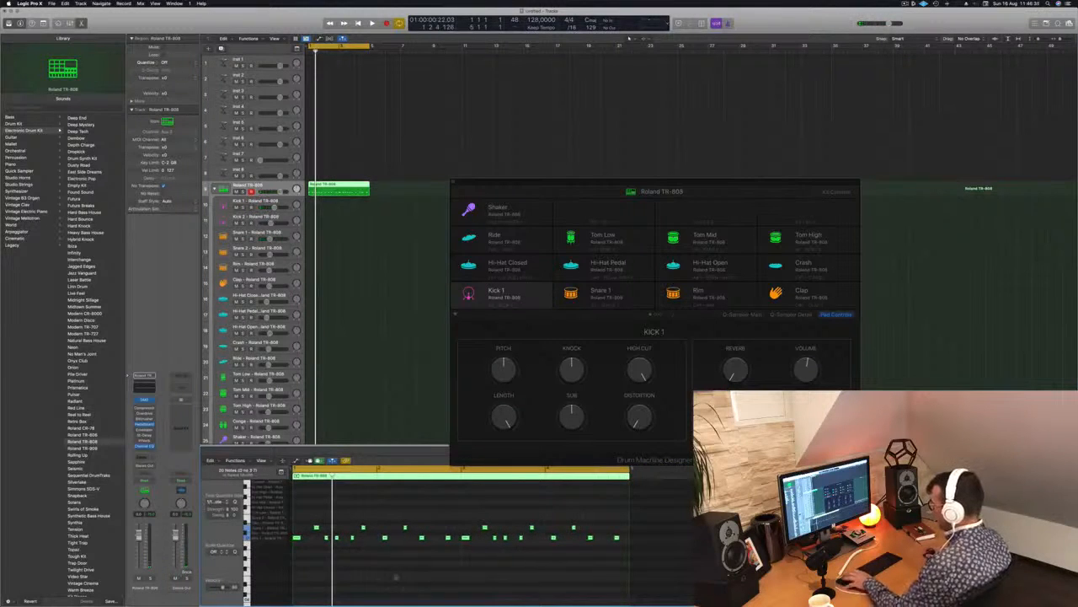
pyautogui.press('space')
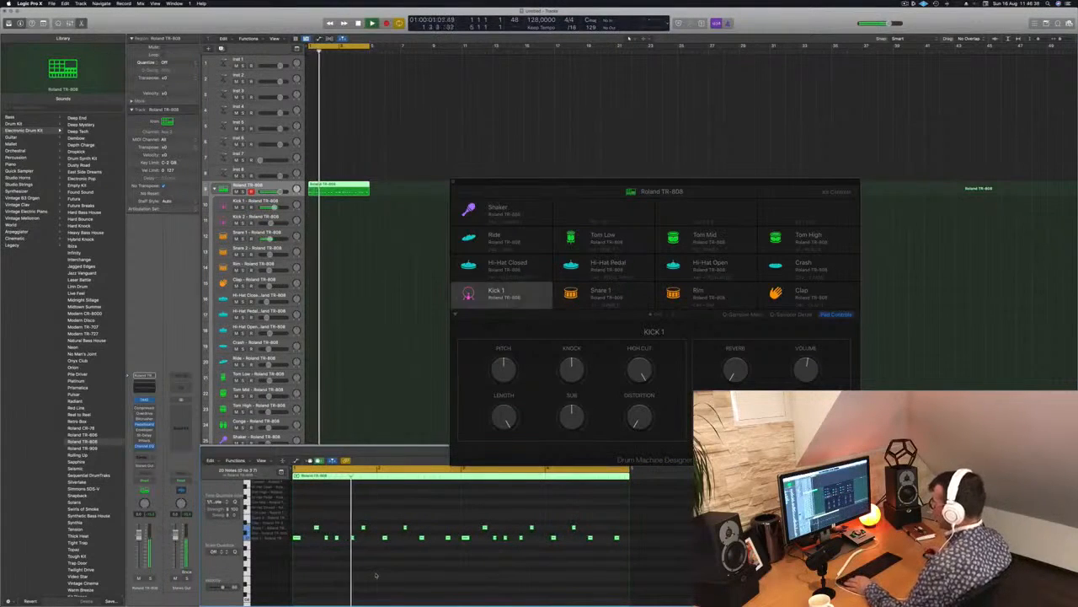
# Move the late kick and snare notes from the end of bar 1 into bar 2 slightly earlier to tighten their timing.
pyautogui.press('space')
pyautogui.press('super+Right')
pyautogui.press('super+Right')
pyautogui.hscroll(-4, 366, 567)
pyautogui.press('space')
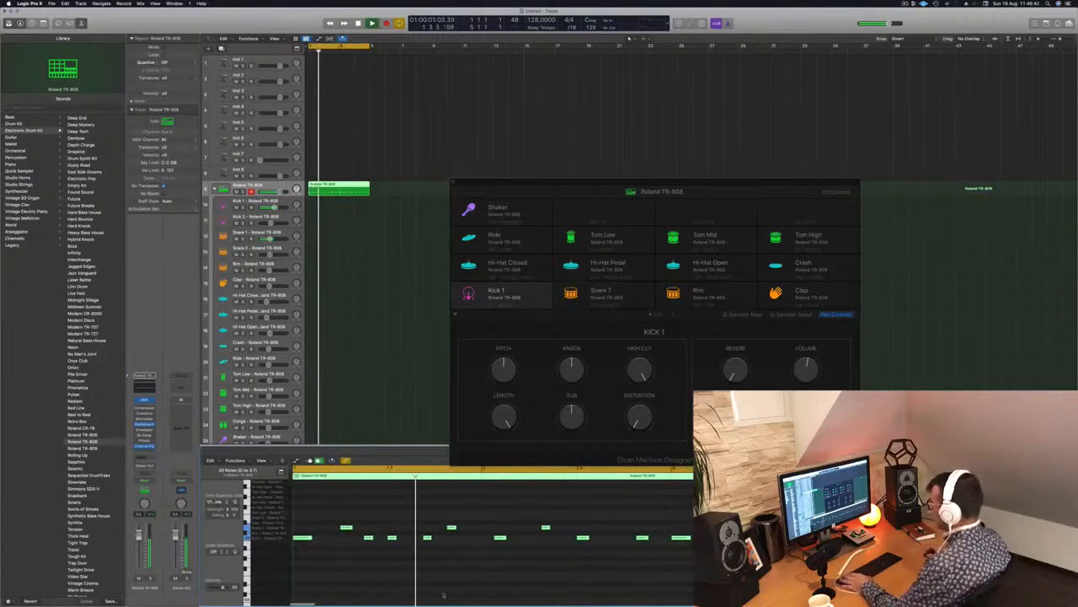
pyautogui.moveTo(421, 524); pyautogui.dragTo(428, 550)
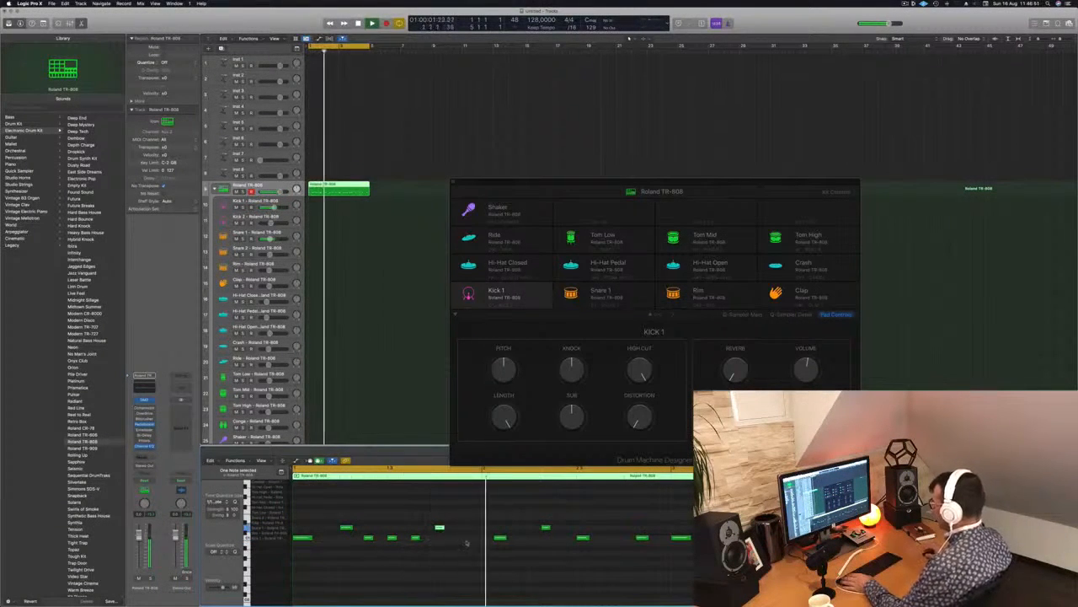
pyautogui.click(501, 538)
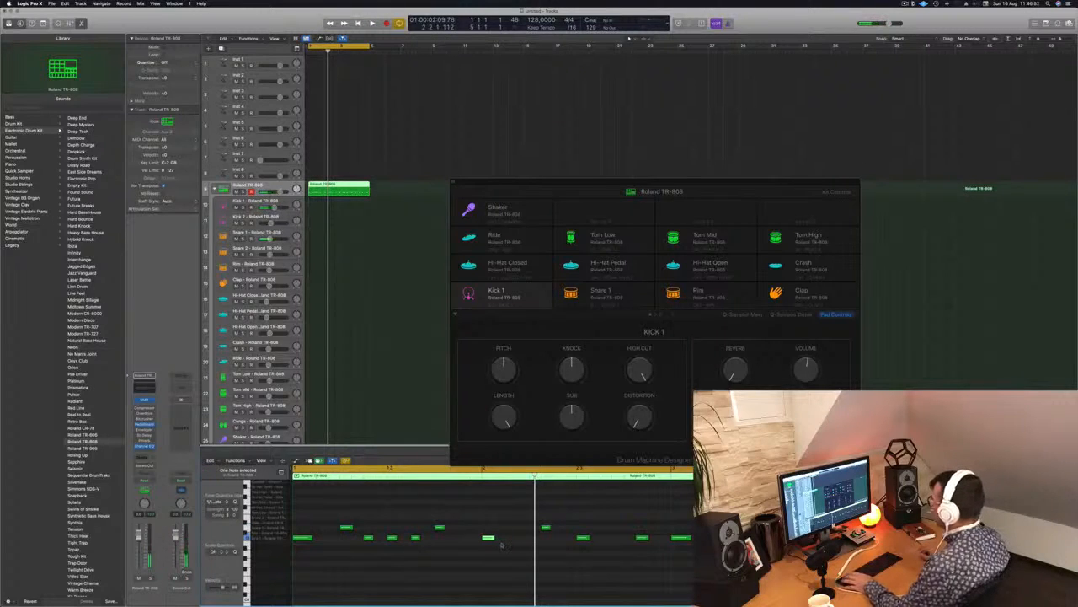
pyautogui.click(546, 528)
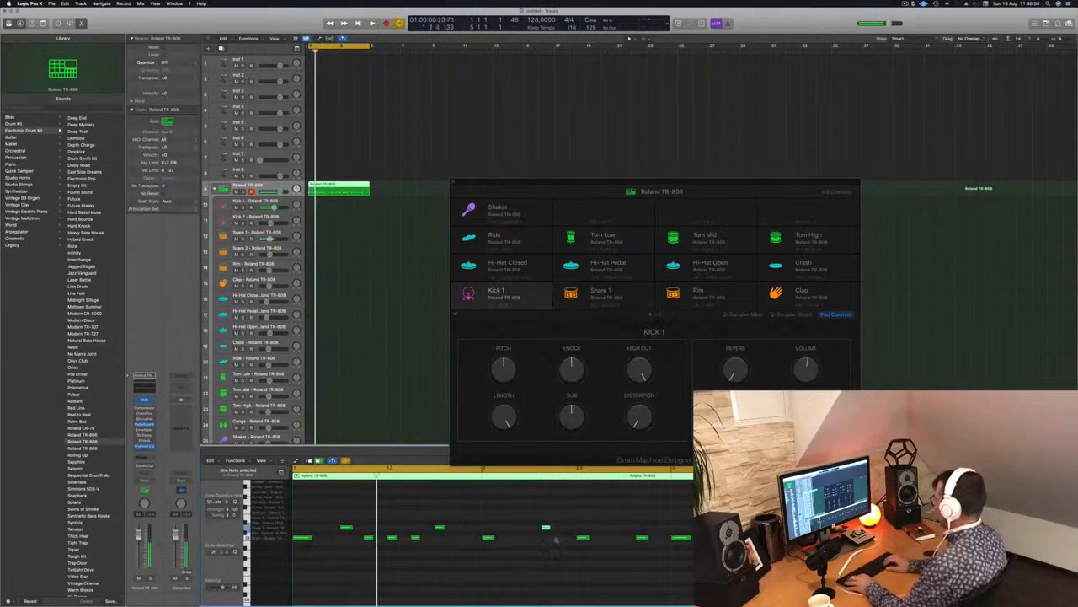
pyautogui.press('space')
# Copy the kick on beat 3 of bar 2 to about an eighth note earlier and play the loop.
pyautogui.scroll(-1, 544, 541)
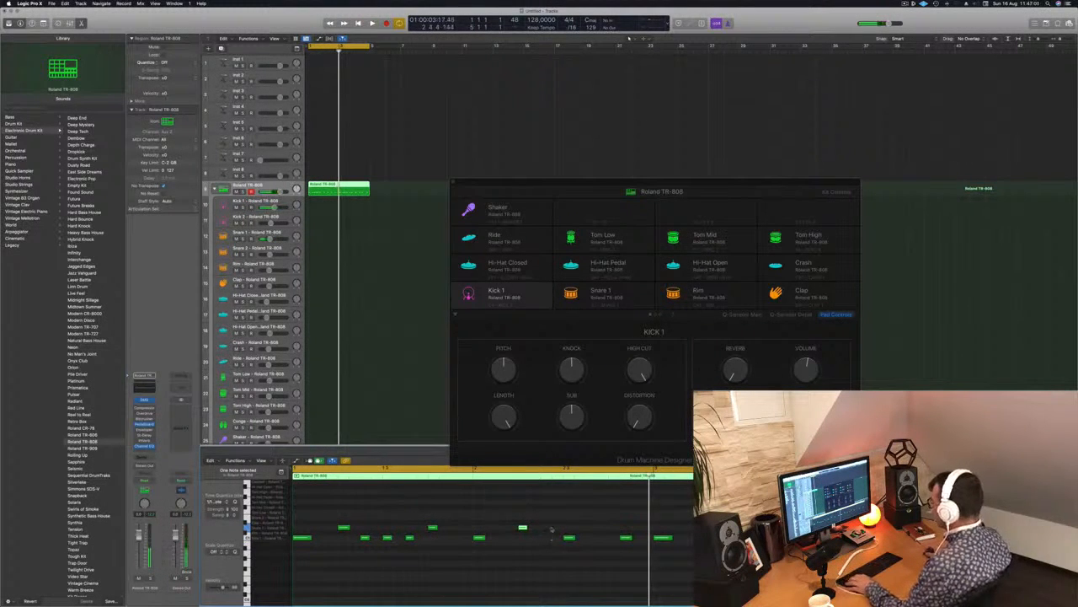
pyautogui.moveTo(569, 537); pyautogui.dragTo(550, 541)
pyautogui.press('space')
pyautogui.scroll(-2, 508, 552)
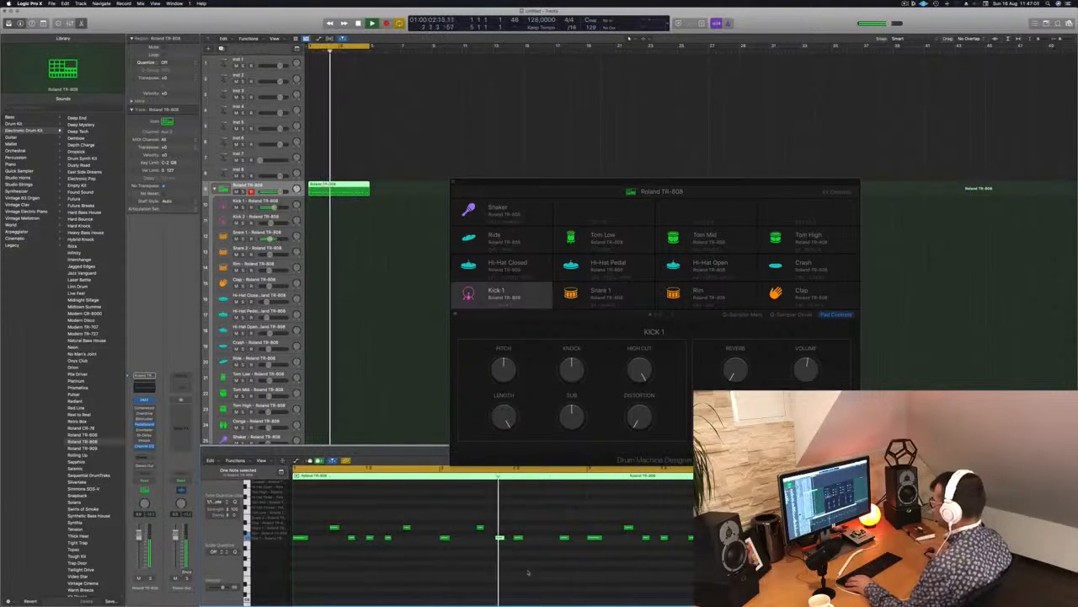
# Copy the snare on beat 2 of bar 2 to beat 4 and move that bar's last kick slightly later.
pyautogui.press('space')
pyautogui.hscroll(1, 482, 529)
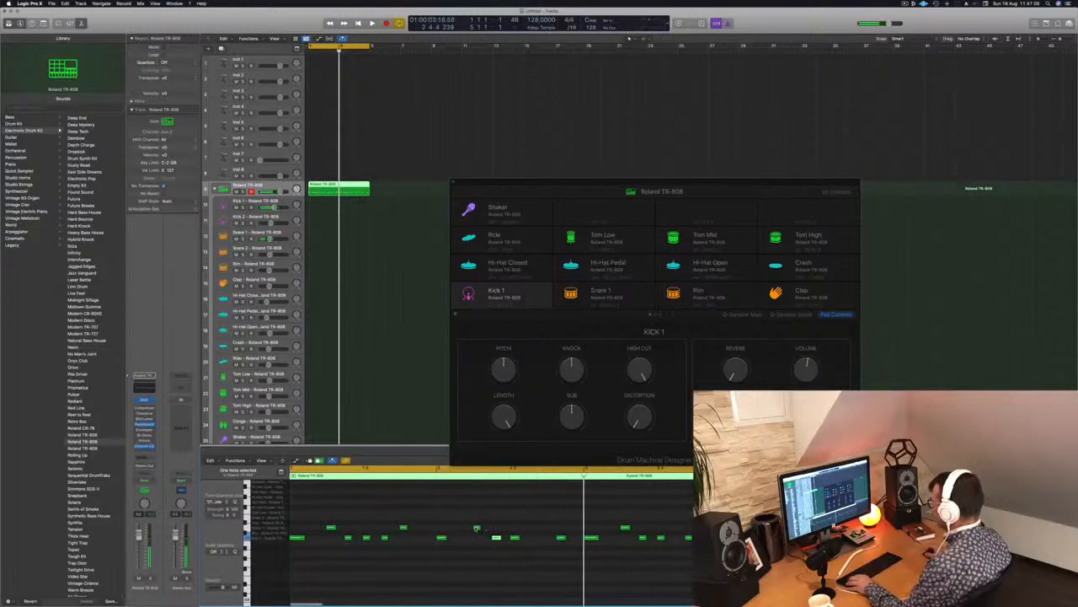
pyautogui.moveTo(483, 551); pyautogui.dragTo(556, 551)
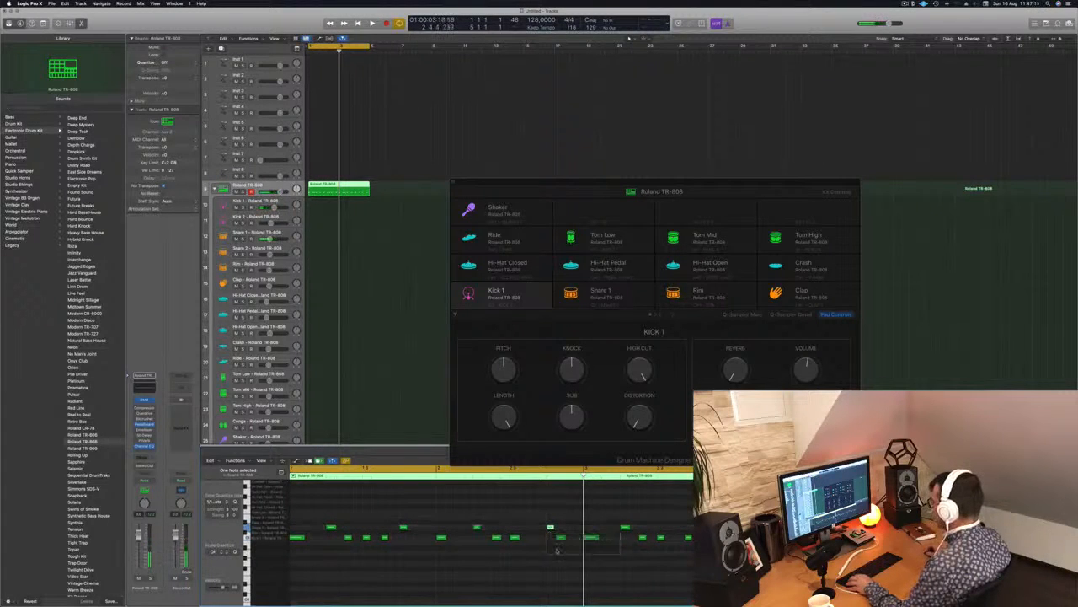
pyautogui.press('space')
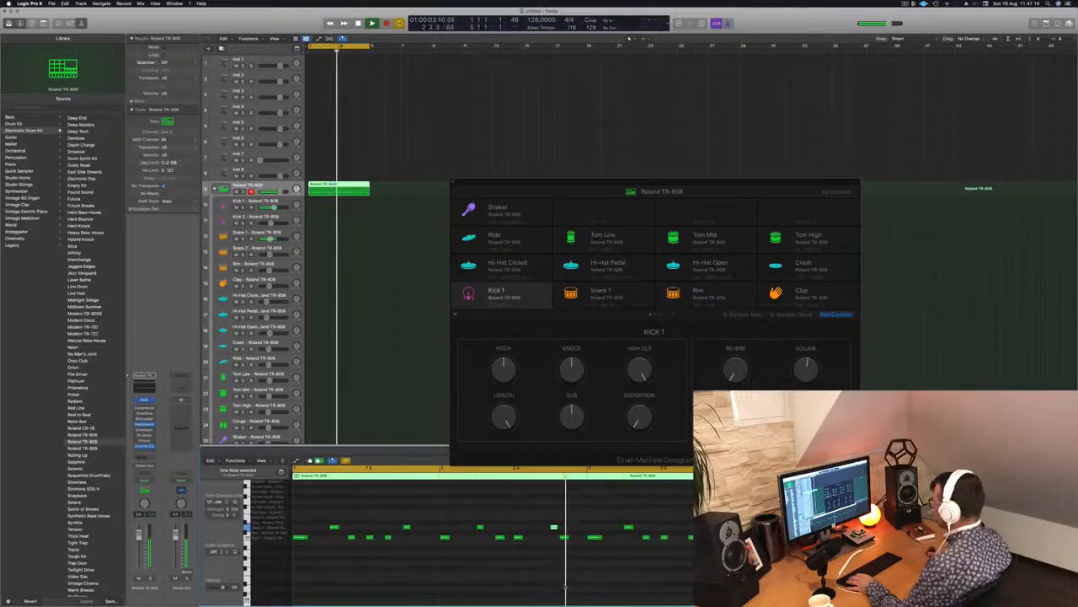
pyautogui.press('space')
pyautogui.press('space')
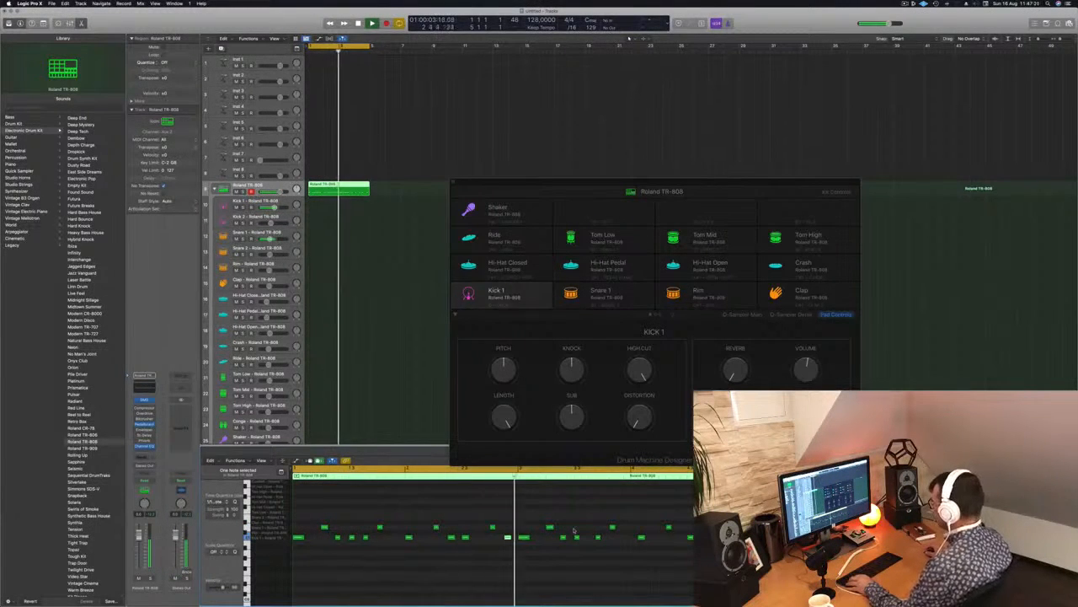
pyautogui.press('space')
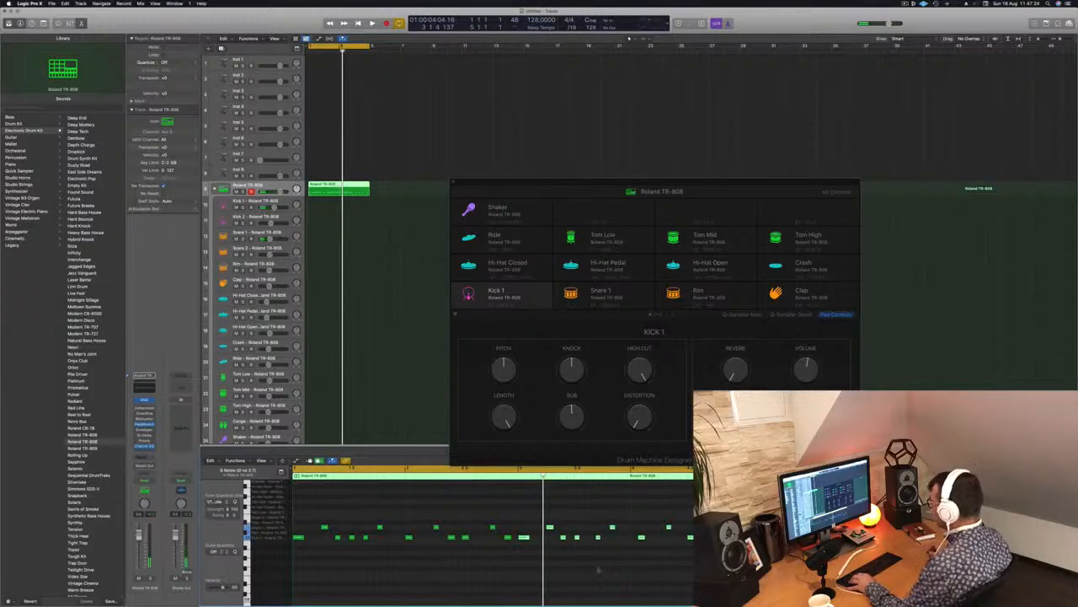
# Delete the notes in bars 3 and 4 and fill them with a copy of all notes from bars 1 and 2.
pyautogui.moveTo(521, 519); pyautogui.dragTo(709, 549)
pyautogui.press('Delete')
pyautogui.press('super+a')
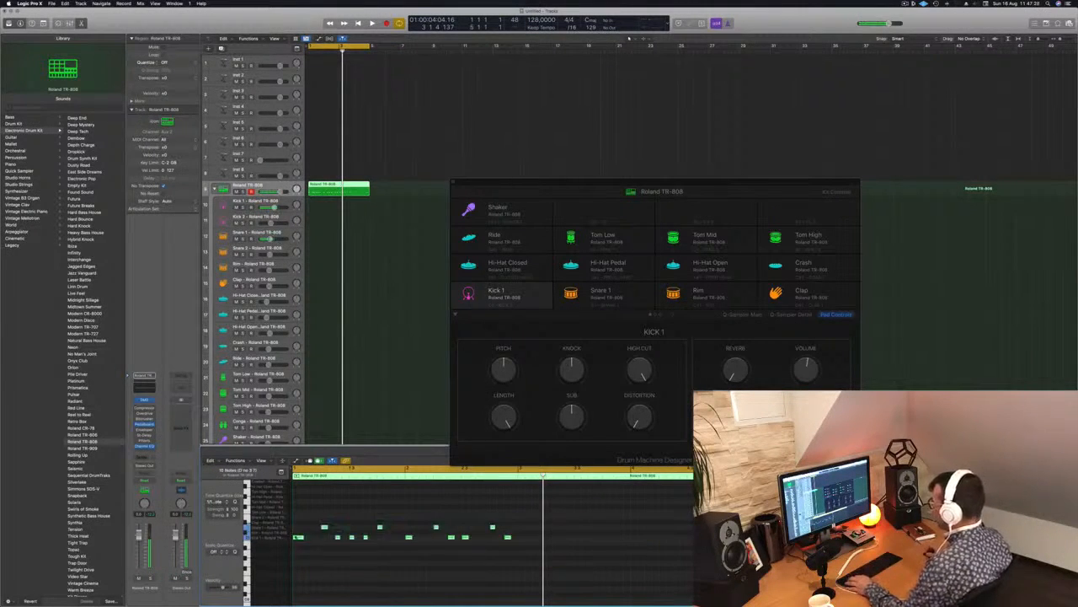
pyautogui.moveTo(299, 537); pyautogui.dragTo(523, 542)
pyautogui.press('space')
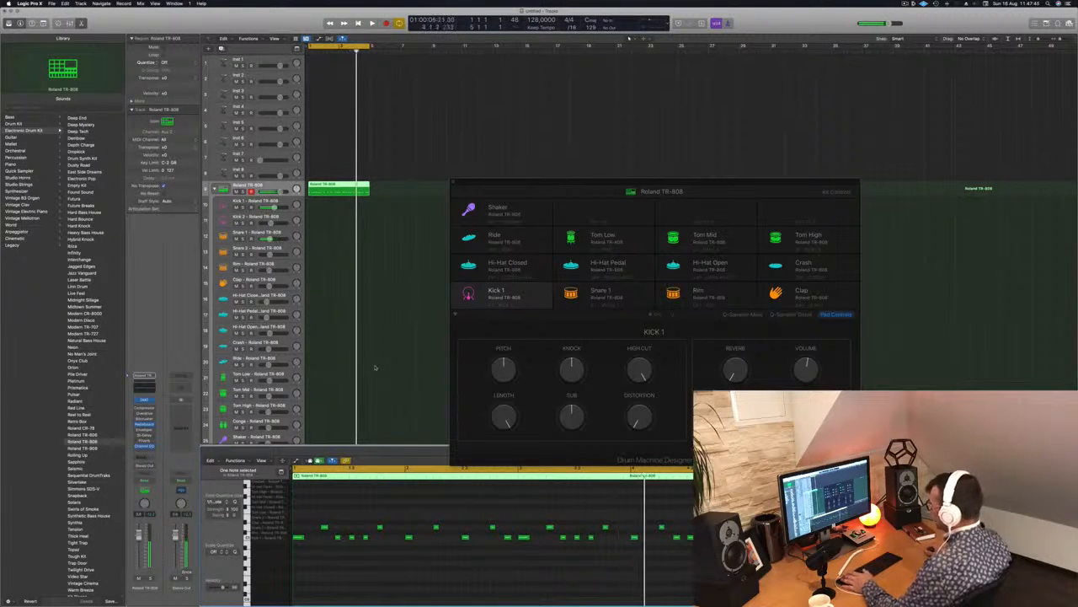
# Remove surplus kicks from bars 1 and 2, and replace the notes from bar 3 onward with a copy of that pattern.
pyautogui.press('space')
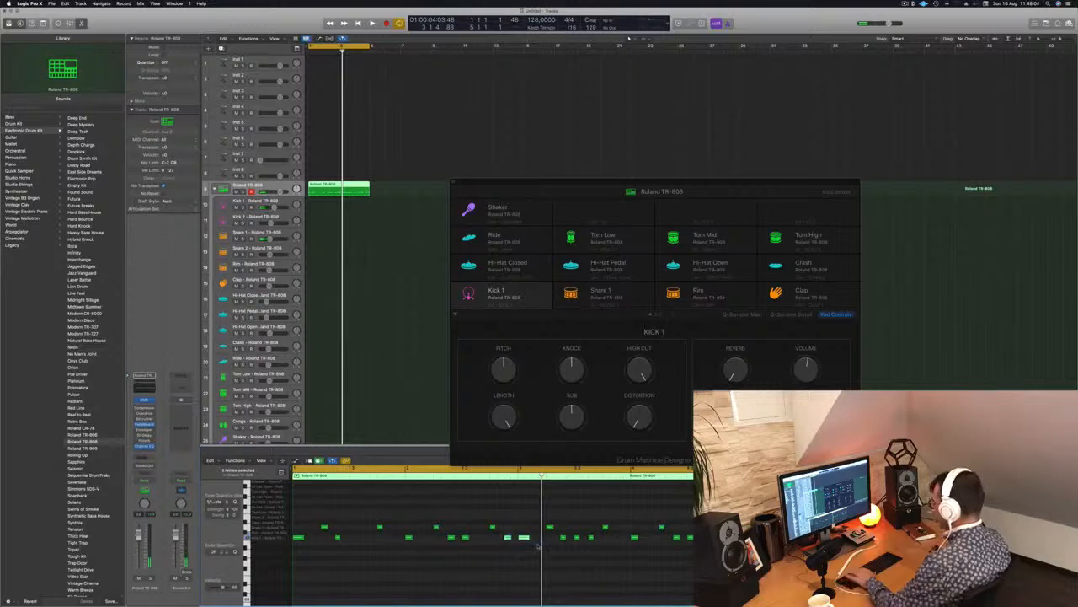
pyautogui.moveTo(529, 518); pyautogui.dragTo(760, 588)
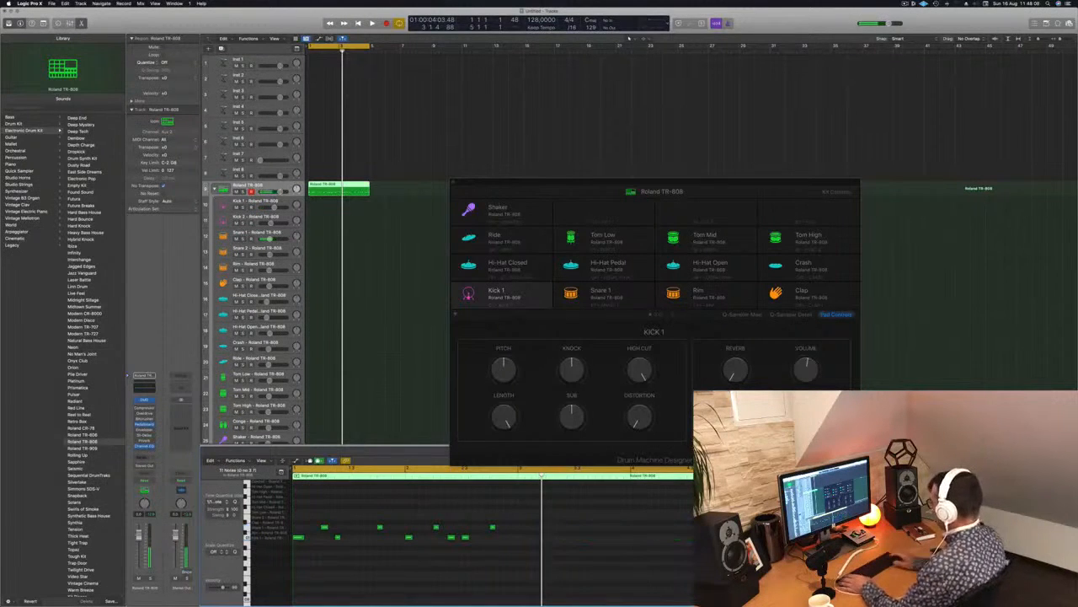
pyautogui.moveTo(517, 516); pyautogui.dragTo(525, 546)
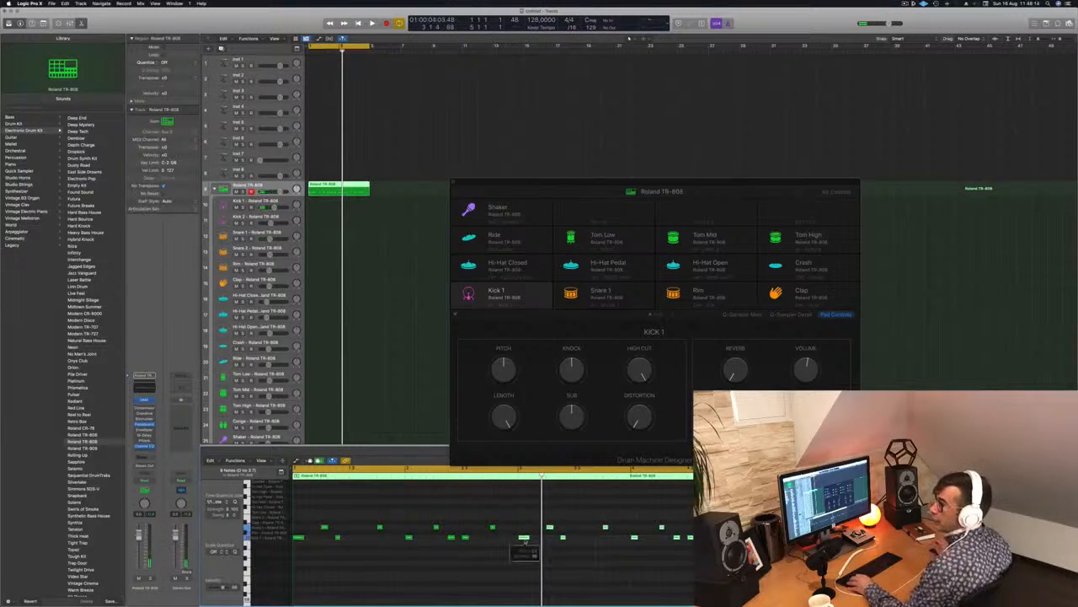
pyautogui.press('space')
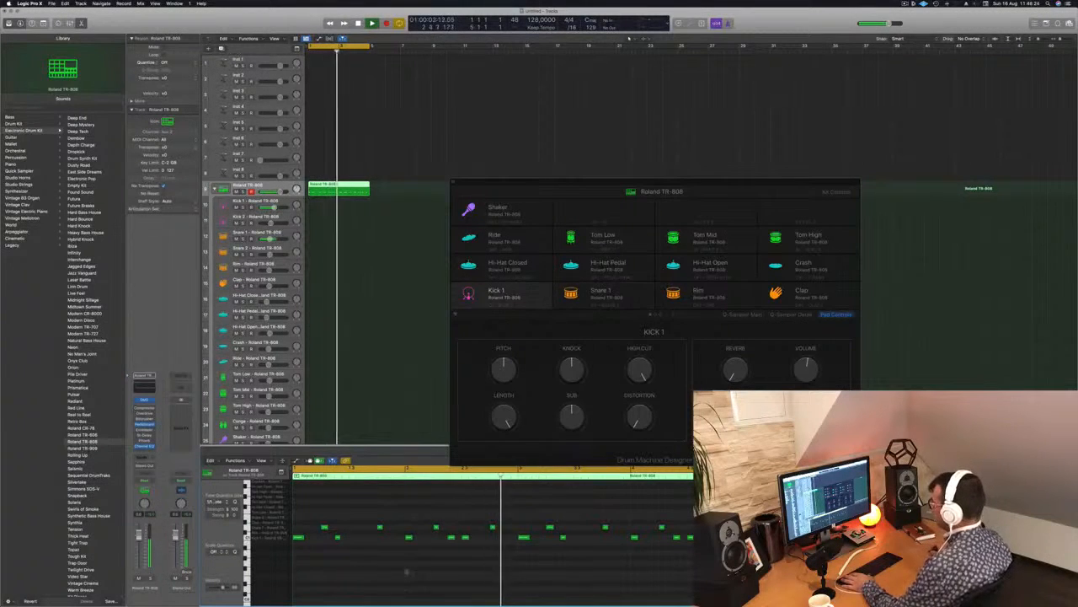
# Move the kick on beat 3 of bar 2 later by about an eighth note, checking the groove in playback.
pyautogui.moveTo(465, 537); pyautogui.dragTo(469, 538)
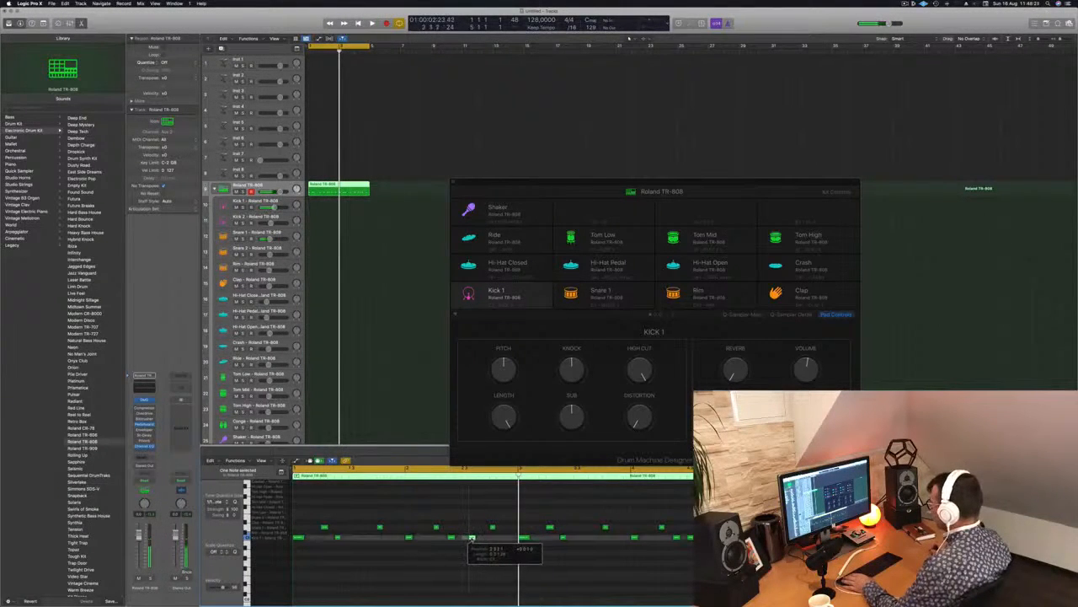
pyautogui.press('space')
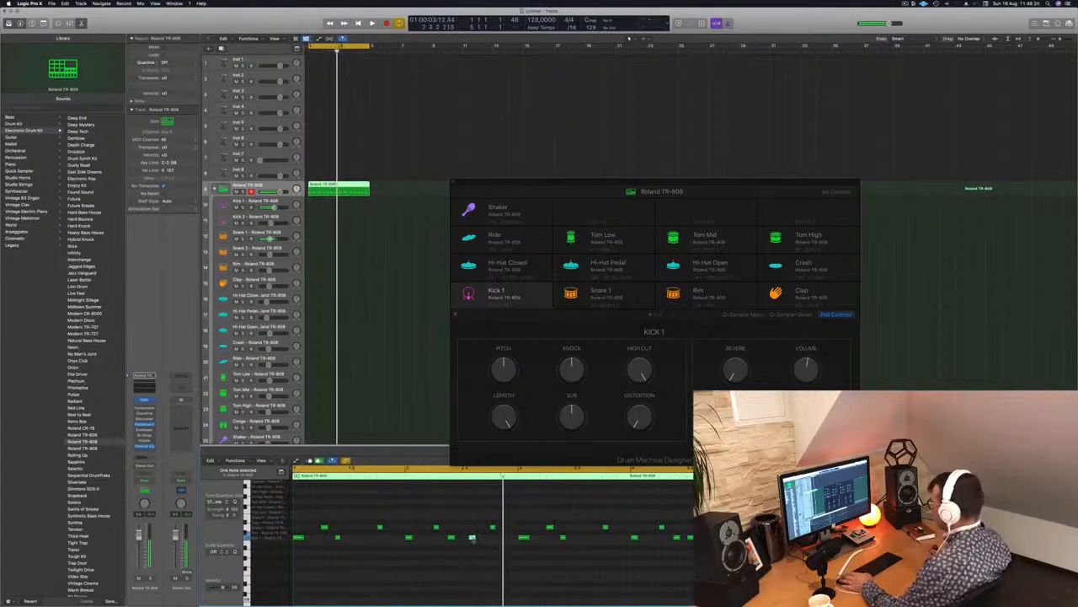
pyautogui.moveTo(473, 538); pyautogui.dragTo(479, 538)
pyautogui.press('space')
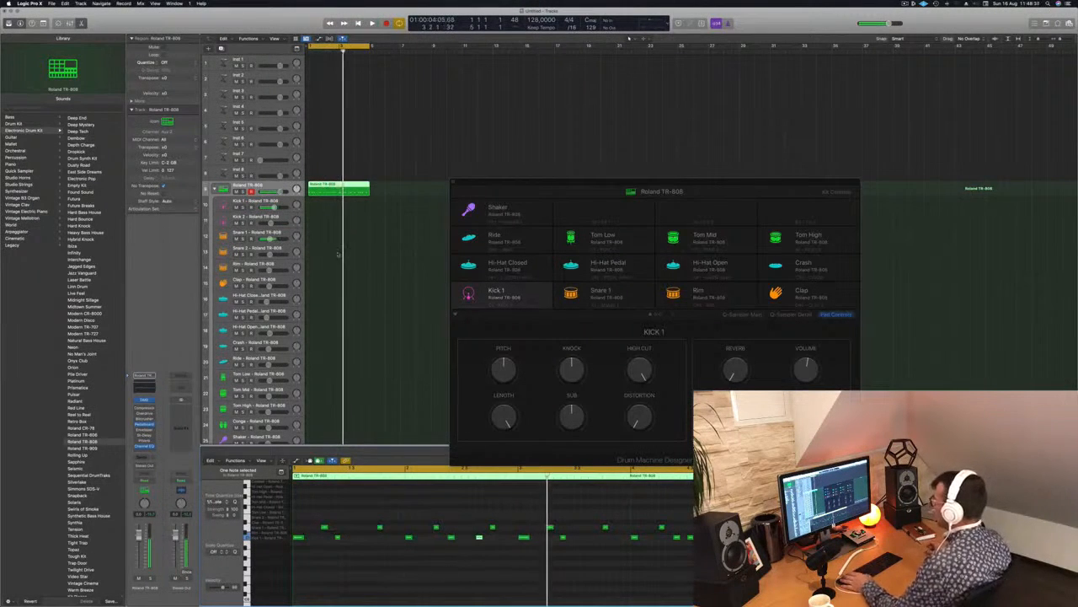
# Replace the notes in bars 3 and 4 with a copy of the revised first two bars and reposition the drum machine window.
pyautogui.moveTo(521, 516); pyautogui.dragTo(725, 561)
pyautogui.moveTo(573, 512); pyautogui.dragTo(298, 539)
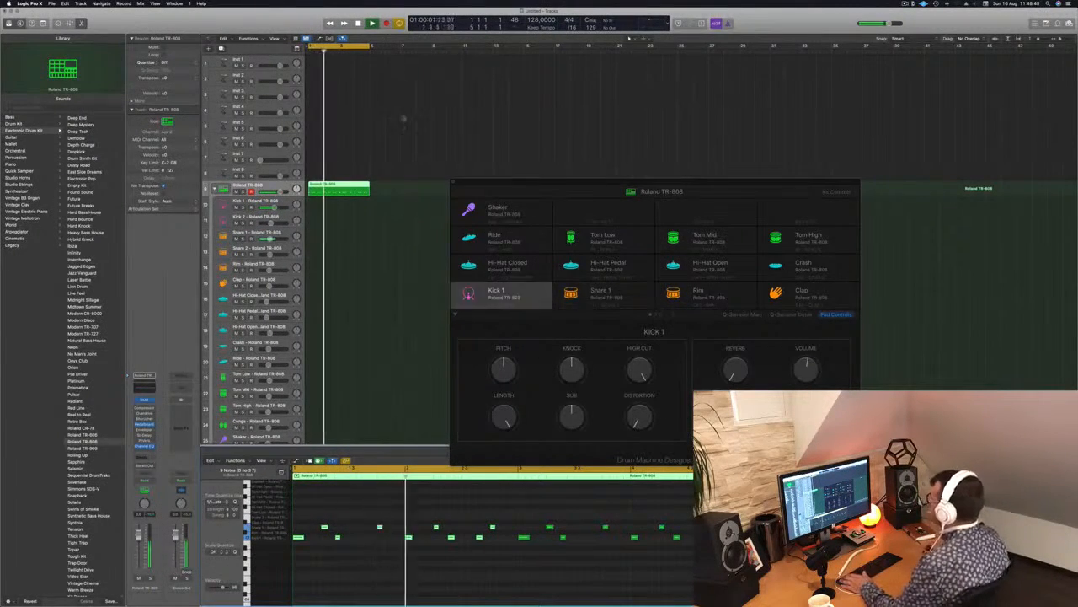
pyautogui.moveTo(538, 180); pyautogui.dragTo(588, 133)
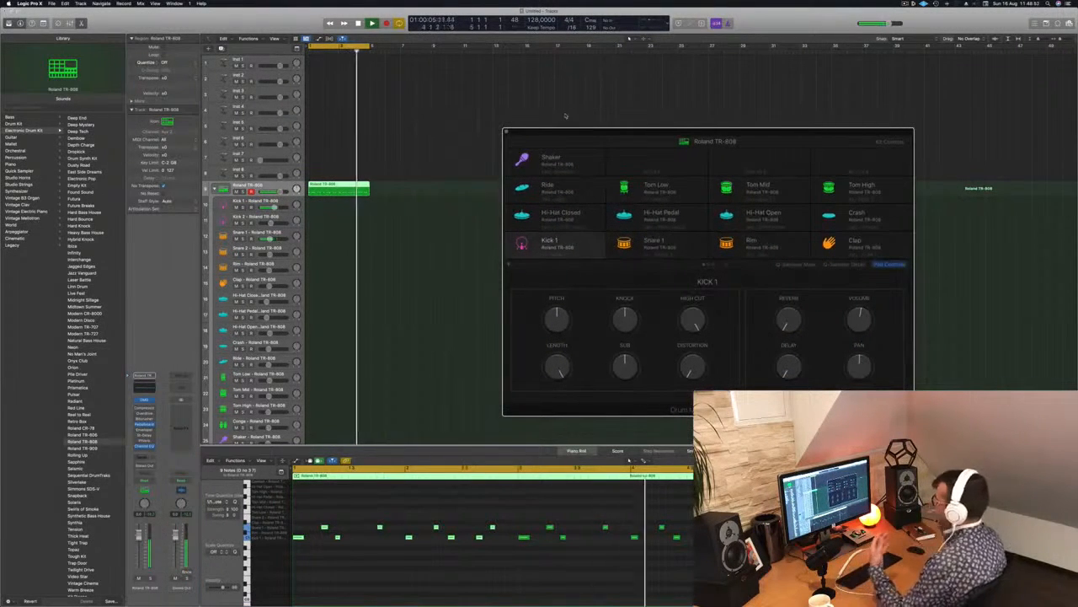
# Put a kicks-only region on the Kick 1 track and a copy of the full beat on Snare 1, and mute Snare 1.
pyautogui.moveTo(581, 131); pyautogui.dragTo(615, 123)
pyautogui.moveTo(339, 190); pyautogui.dragTo(334, 239)
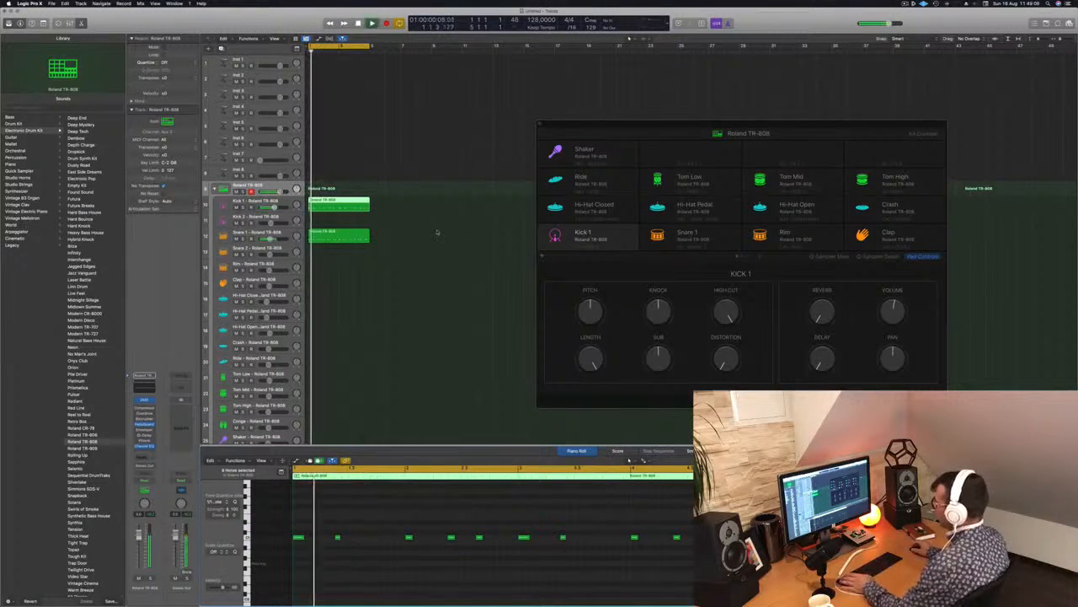
pyautogui.click(359, 234)
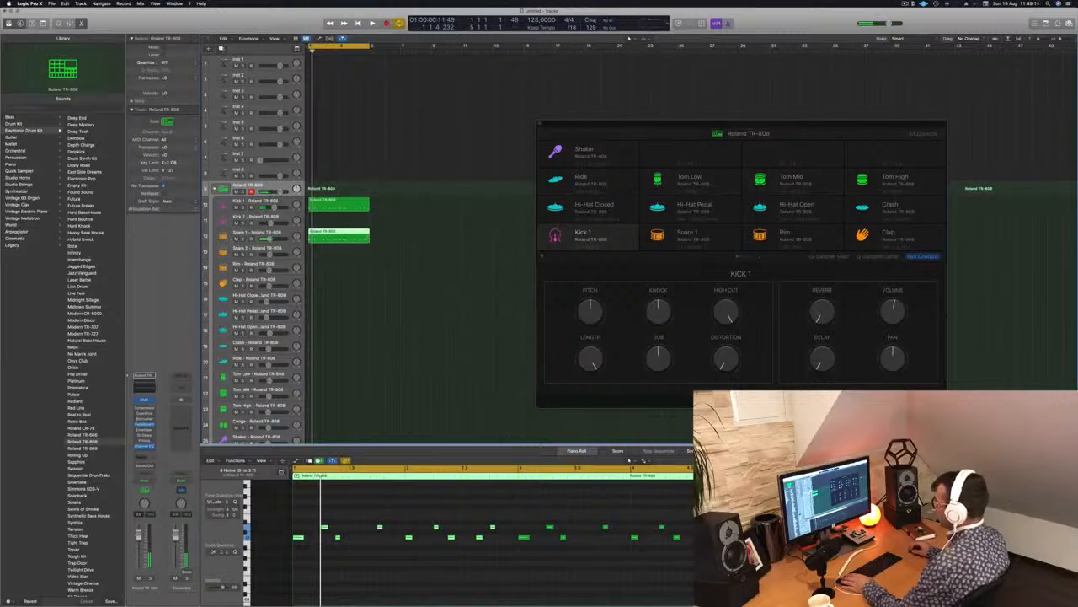
pyautogui.press('m')
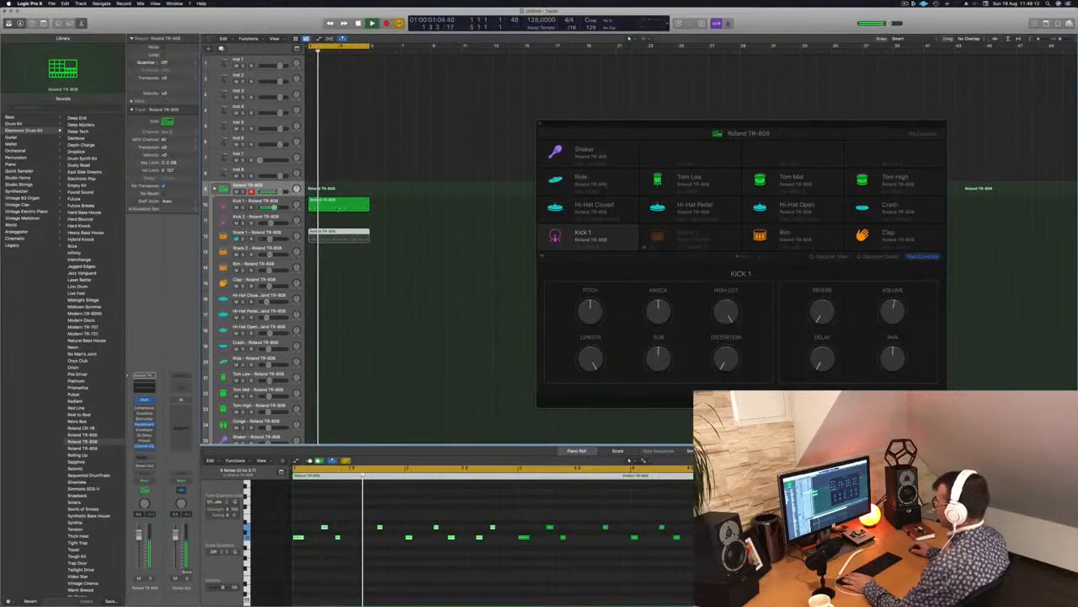
# Move all notes of the Kick 1 region down to the root key row, checking them in playback.
pyautogui.click(338, 208)
pyautogui.click(375, 558)
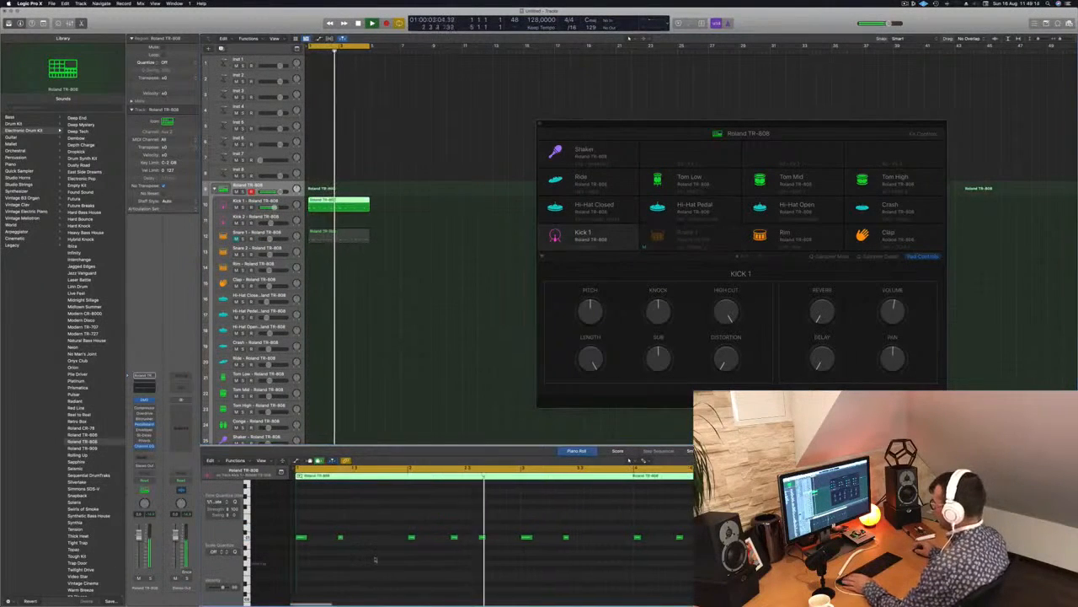
pyautogui.press('space')
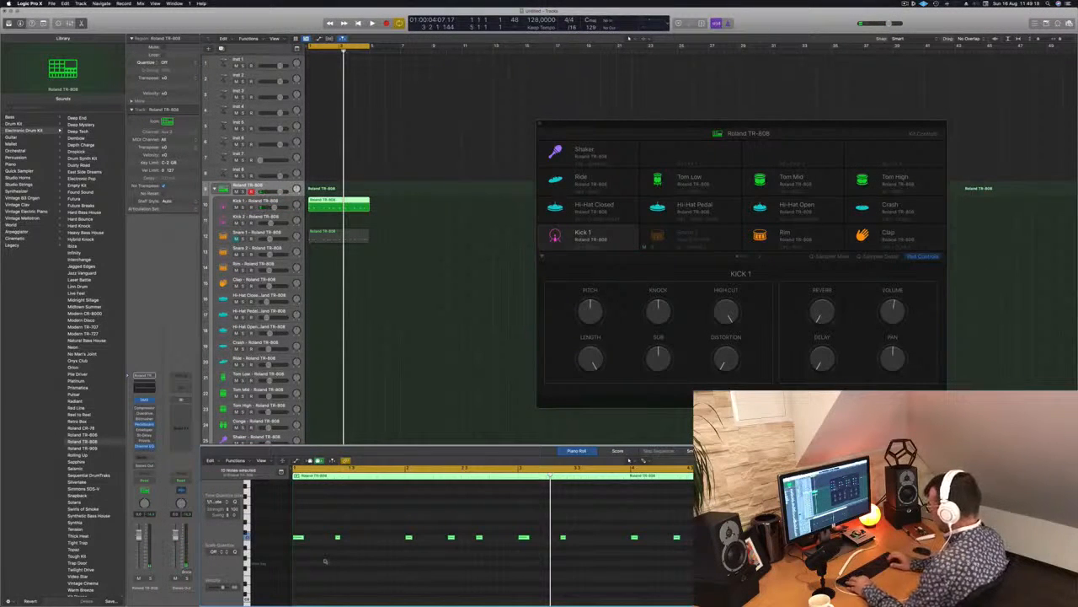
pyautogui.press('space')
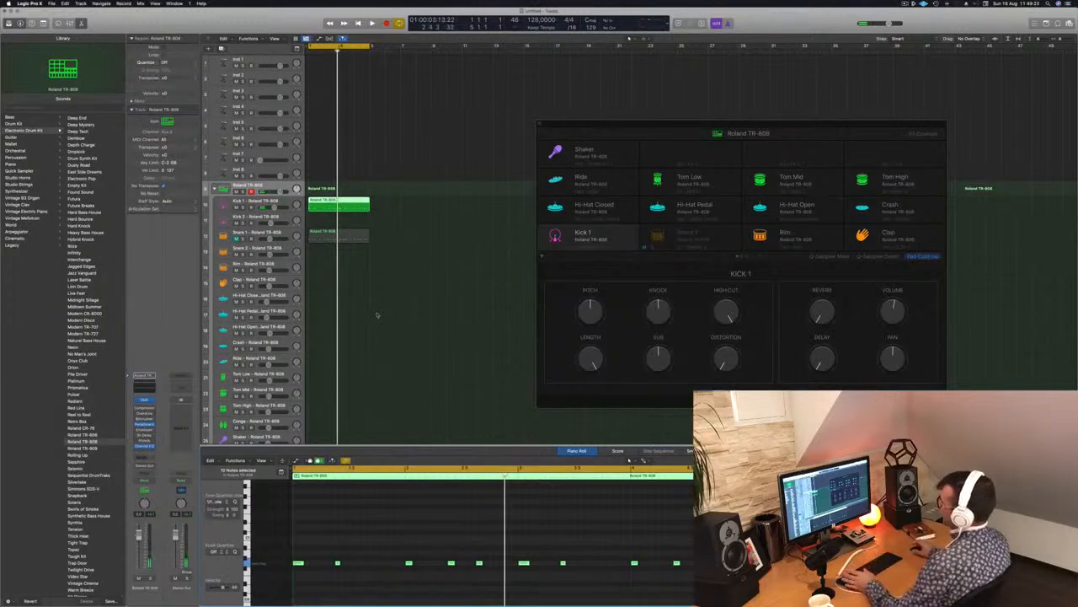
# Open the Quick Sampler of the Kick 1 track and place its window over the drum machine controls.
pyautogui.click(229, 204)
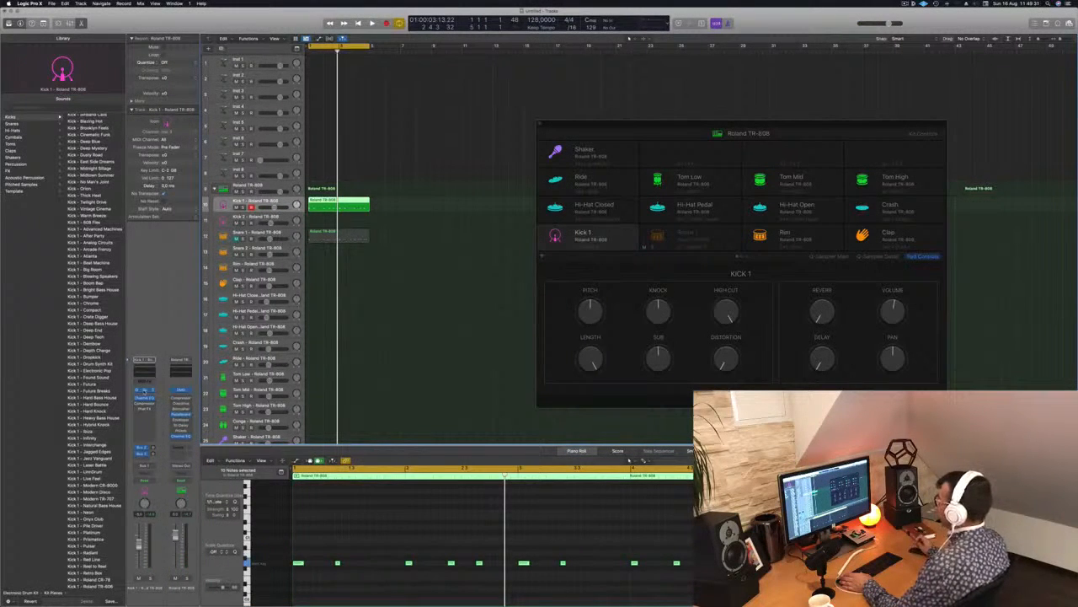
pyautogui.click(144, 390)
pyautogui.moveTo(520, 95); pyautogui.dragTo(828, 138)
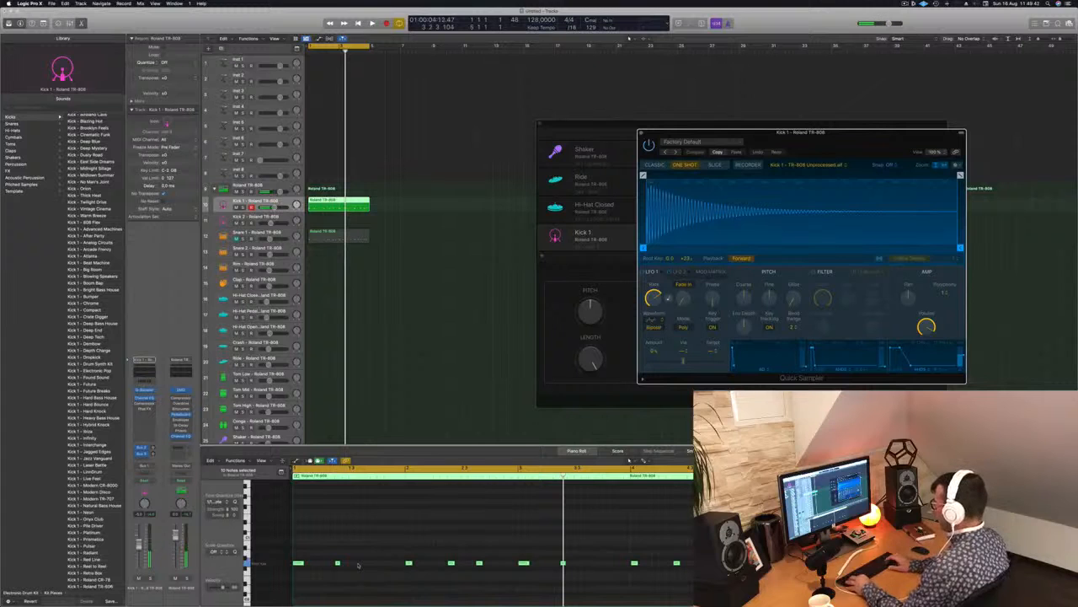
# Try the Kick 1 notes at higher pitches during playback and return them to the root key.
pyautogui.press('space')
pyautogui.hotkey('alt', 'Up')
pyautogui.hotkey('alt', 'Up')
pyautogui.hotkey('alt', 'Up')
pyautogui.hotkey('alt', 'Up')
pyautogui.hotkey('alt', 'Up')
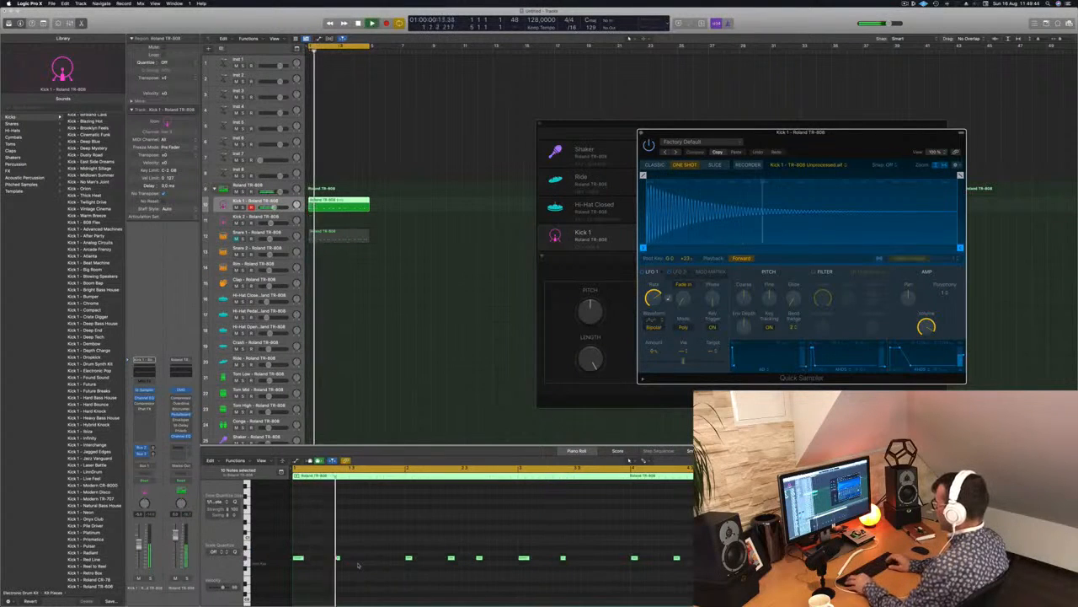
pyautogui.hotkey('alt', 'Down')
pyautogui.hotkey('alt', 'Down')
pyautogui.hotkey('alt', 'Down')
pyautogui.hotkey('alt', 'Down')
pyautogui.hotkey('alt', 'Down')
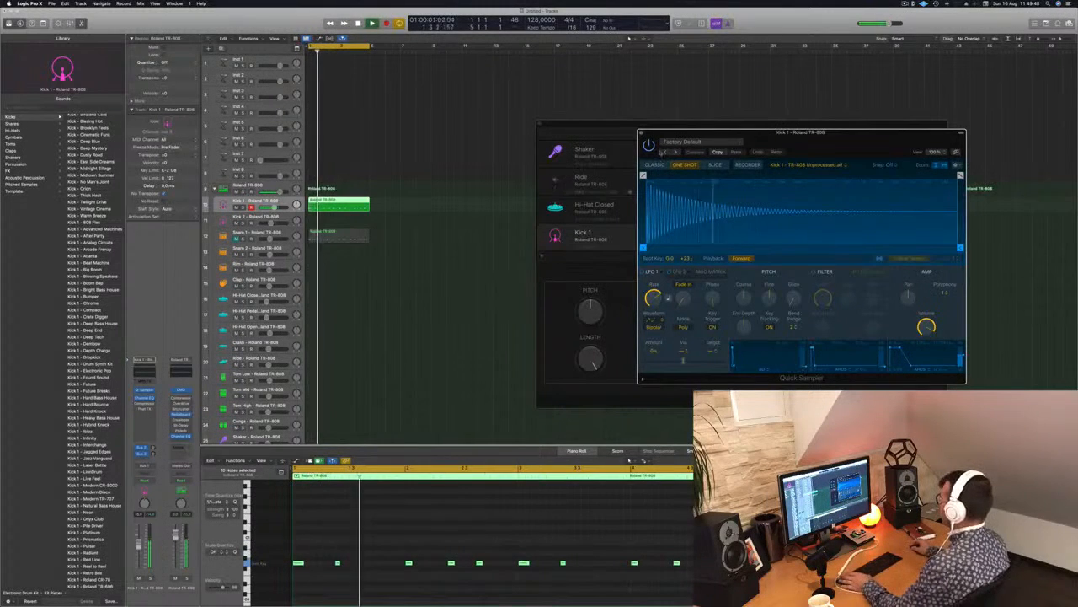
# Close the Quick Sampler and compare the notes of the Snare 1 and Kick 1 regions during playback.
pyautogui.click(641, 132)
pyautogui.press('space')
pyautogui.press('space')
pyautogui.click(339, 237)
pyautogui.press('space')
pyautogui.press('space')
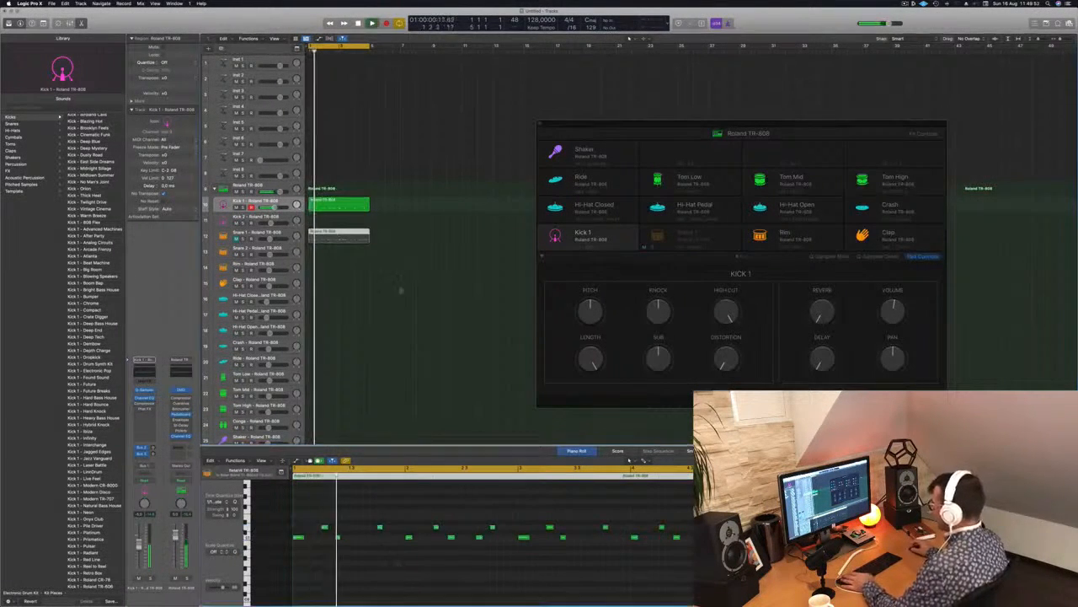
pyautogui.click(355, 209)
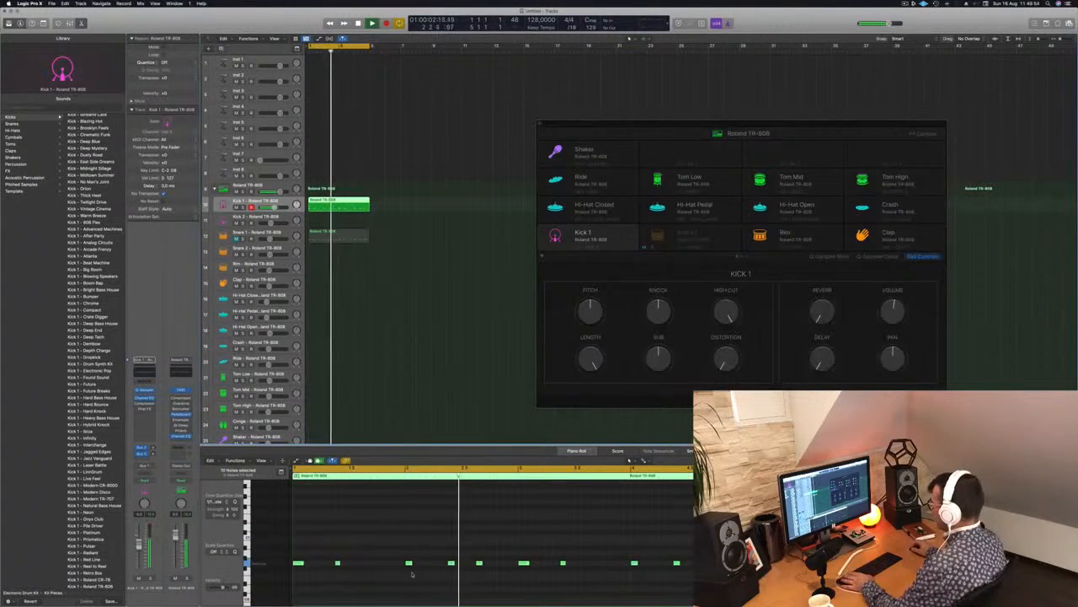
pyautogui.click(249, 563)
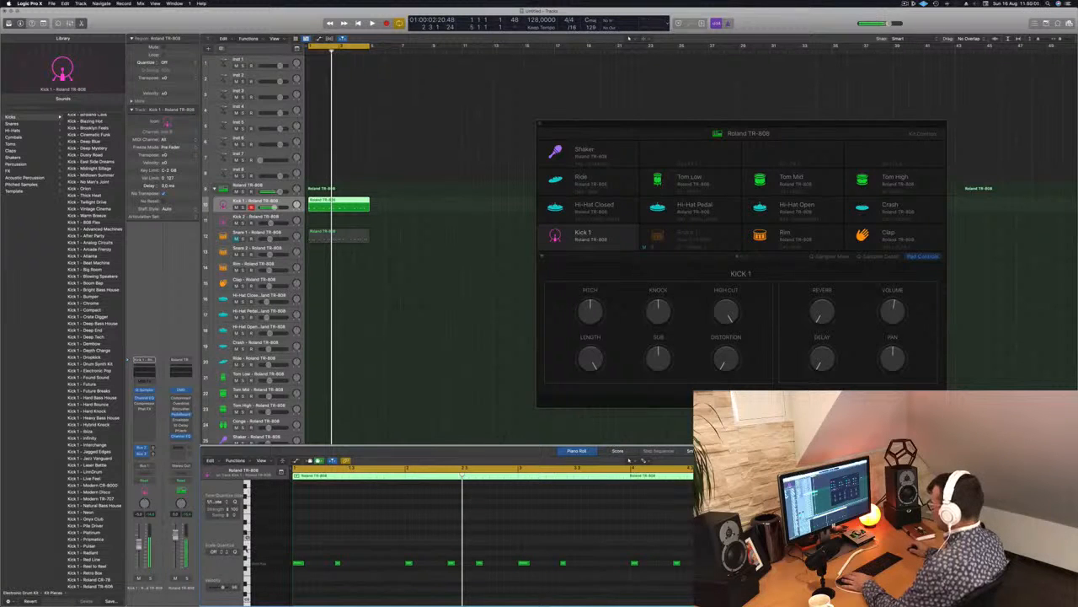
pyautogui.press('space')
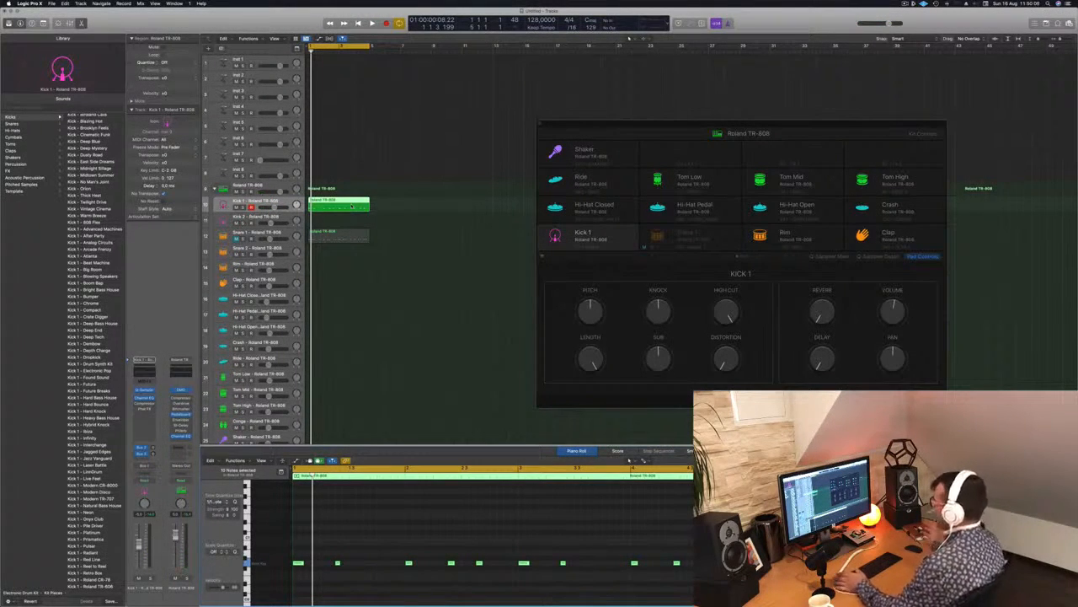
# Delete the kick notes from the Snare 1 region and unmute the Snare 1 track.
pyautogui.click(339, 236)
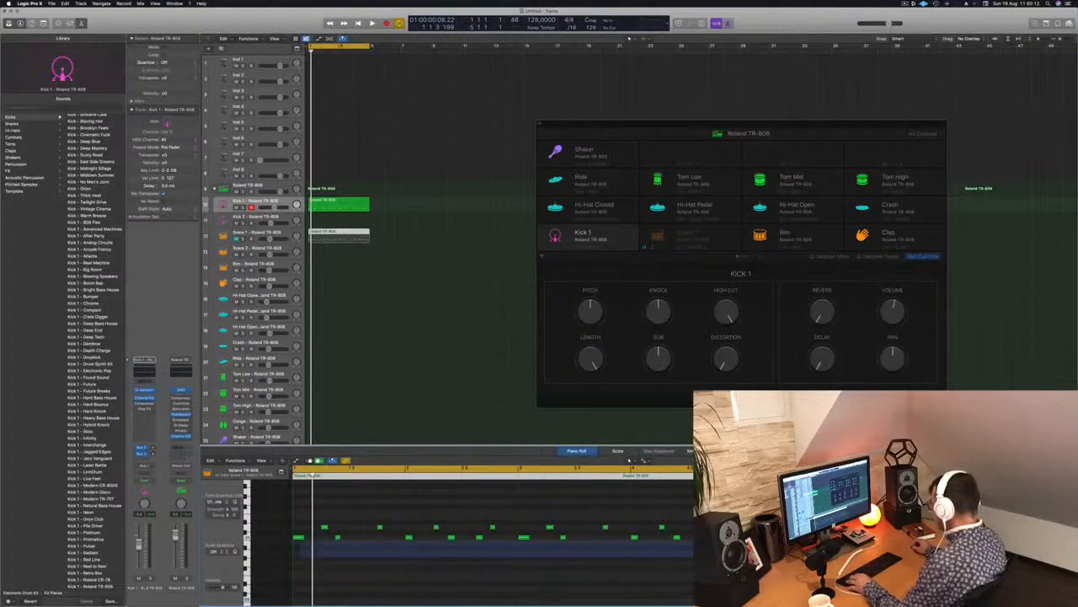
pyautogui.press('Delete')
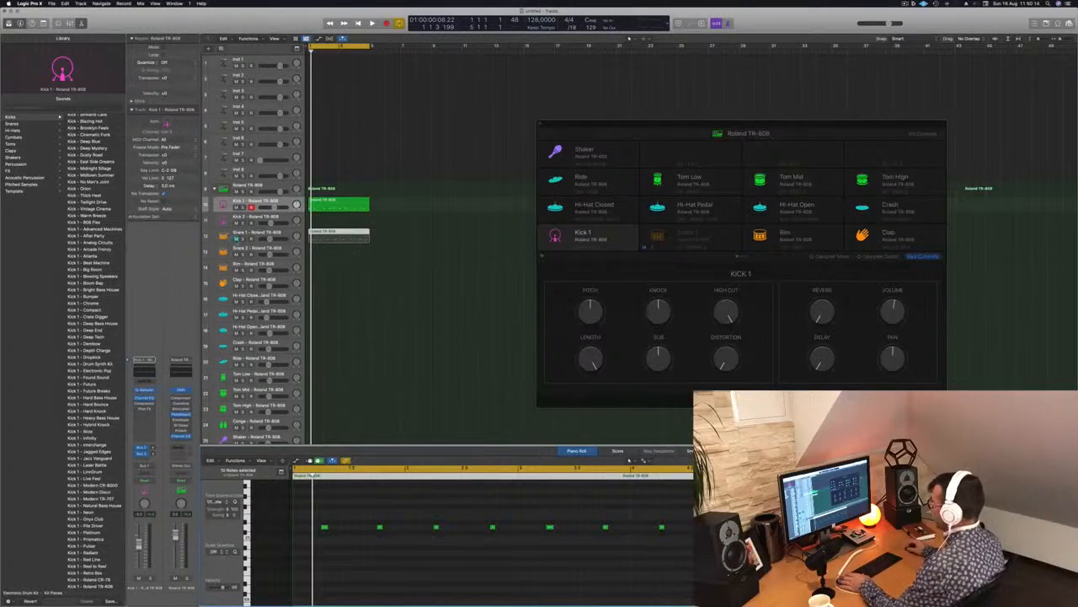
pyautogui.click(237, 239)
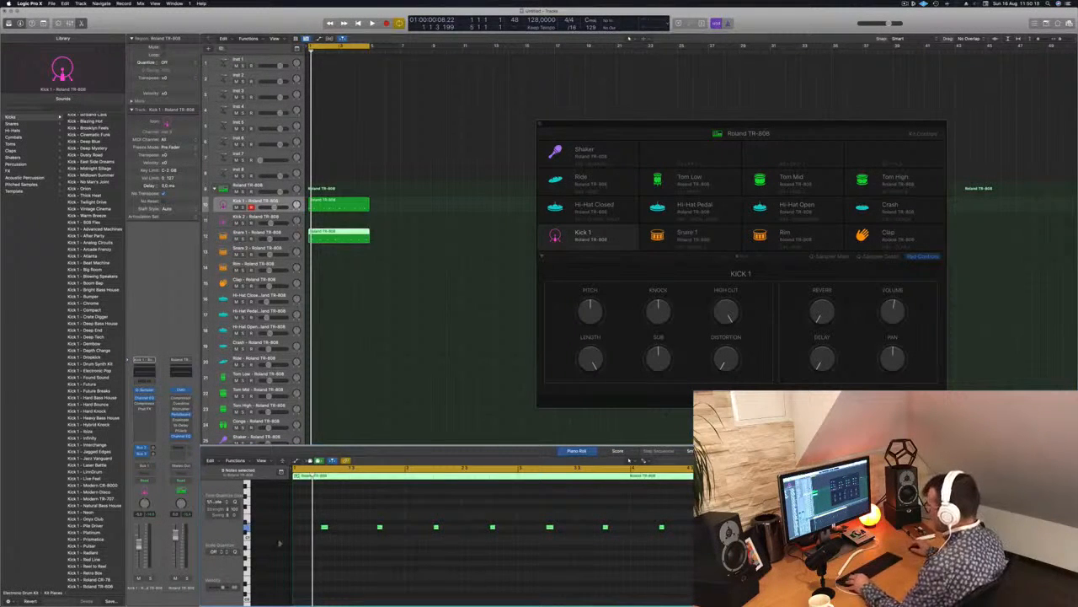
# Move all snare notes in the Snare 1 region to the root key row and play the beat.
pyautogui.scroll(3, 267, 539)
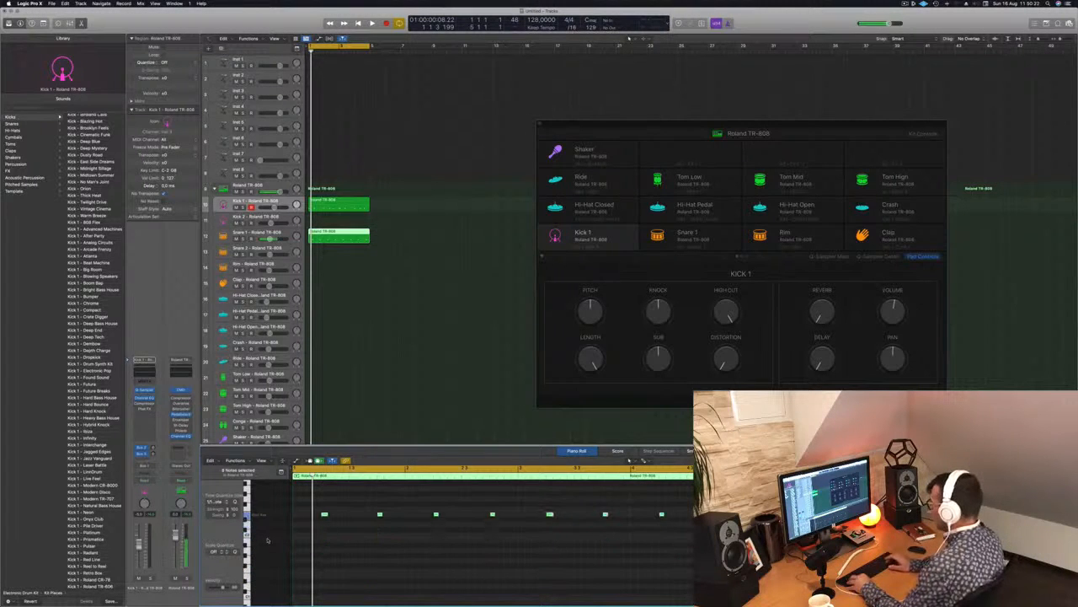
pyautogui.press('space')
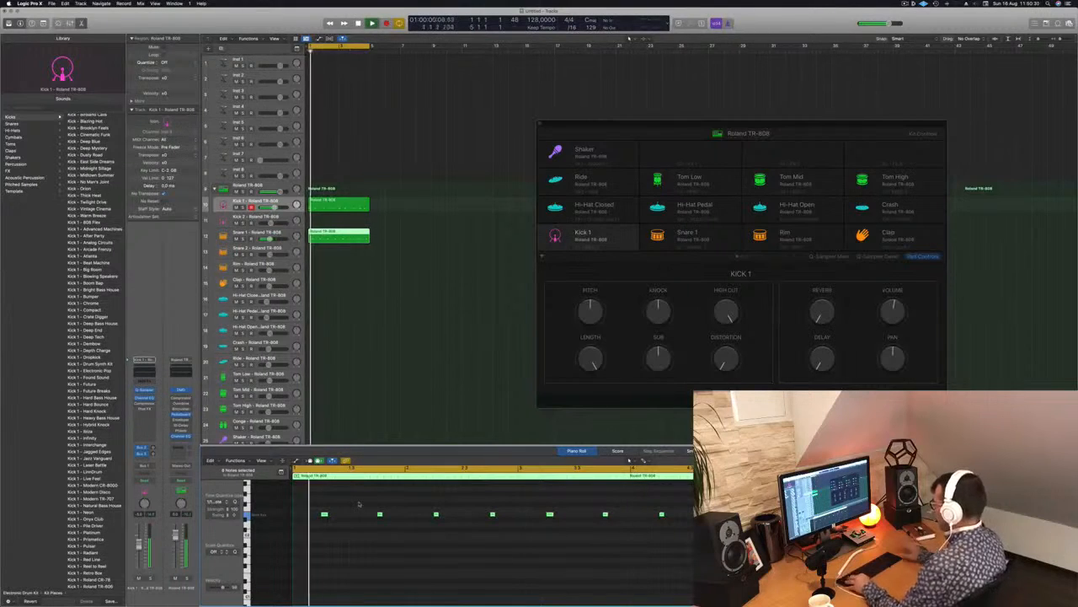
# Try the snare notes at several higher pitches during playback and bring them back to the root key.
pyautogui.hotkey('alt', 'Up')
pyautogui.hotkey('alt', 'Up')
pyautogui.hotkey('alt', 'Up')
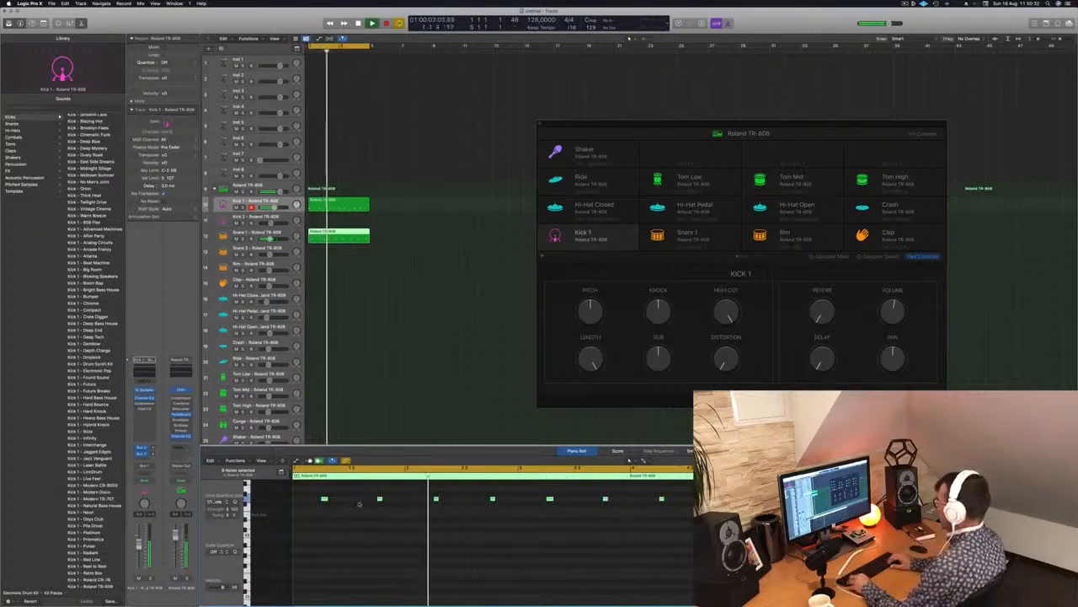
pyautogui.hotkey('alt', 'Up')
pyautogui.hotkey('alt', 'Up')
pyautogui.hotkey('alt', 'Up')
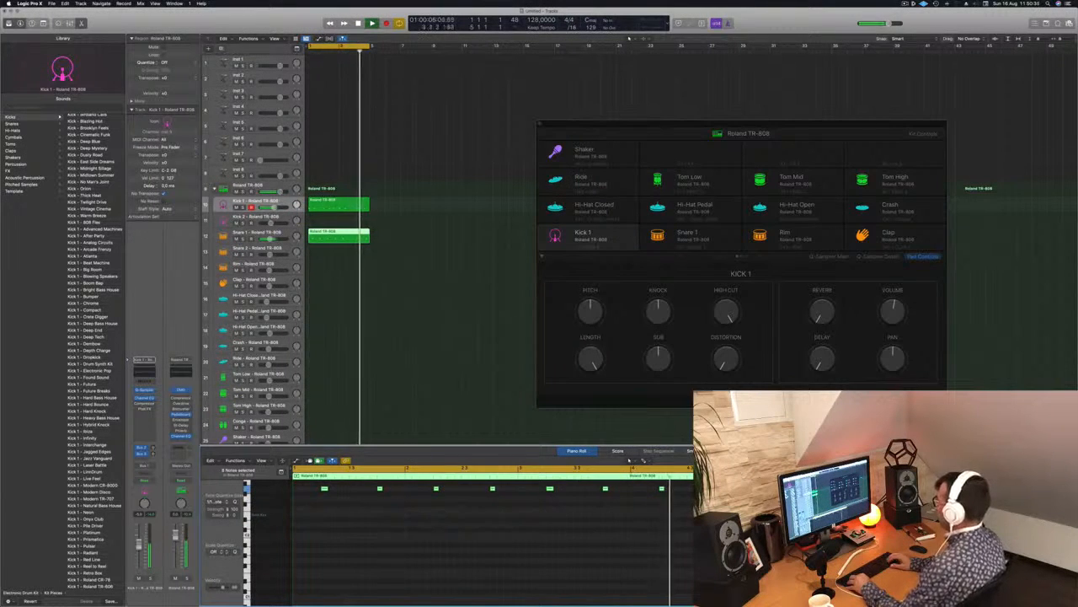
pyautogui.hotkey('alt', 'Down')
pyautogui.hotkey('alt', 'Down')
pyautogui.hotkey('alt', 'Down')
pyautogui.hotkey('alt', 'Down')
pyautogui.hotkey('alt', 'Down')
pyautogui.hotkey('alt', 'Down')
pyautogui.hotkey('alt', 'Down')
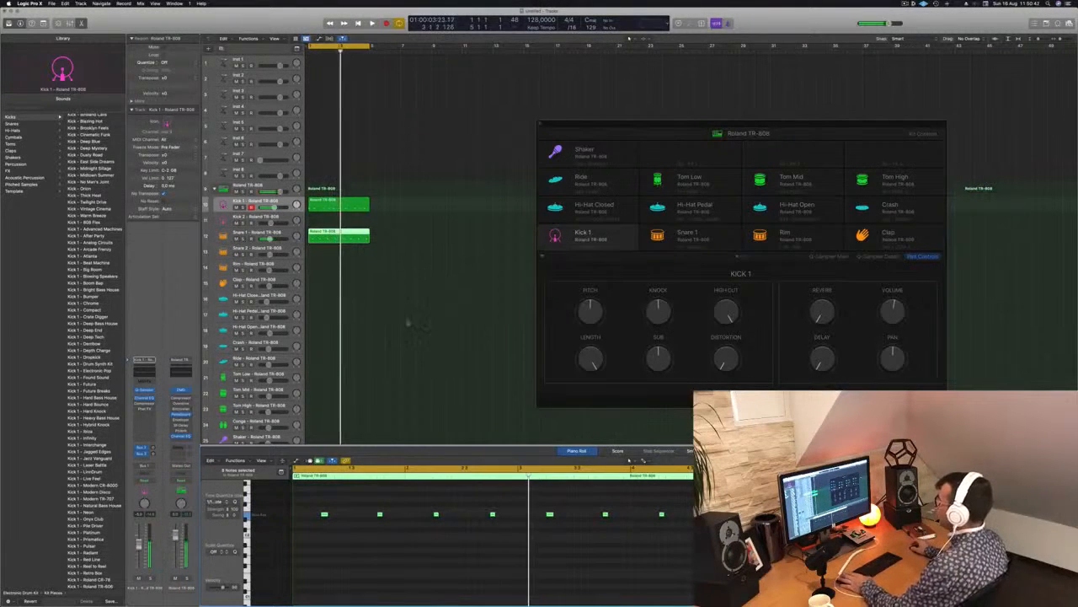
pyautogui.press('space')
# Copy the Snare 1 region onto the Hi-Hat Closed track.
pyautogui.click(340, 207)
pyautogui.click(334, 237)
pyautogui.moveTo(337, 265); pyautogui.dragTo(338, 300)
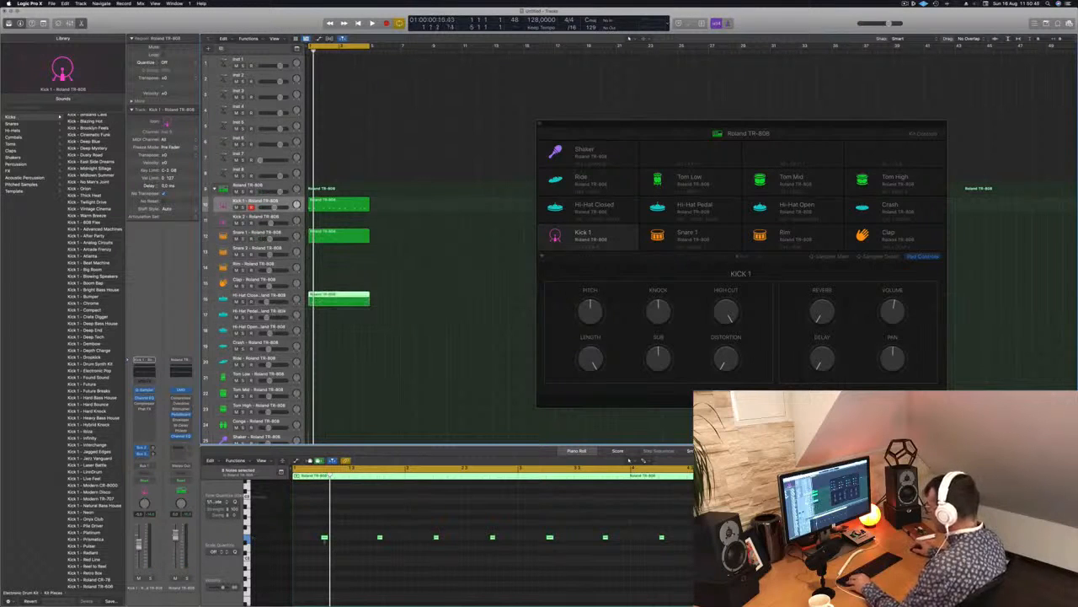
# Rework the Hi-Hat Closed notes into an off-beat hit on every beat for four bars, placed on the root key row.
pyautogui.click(379, 536)
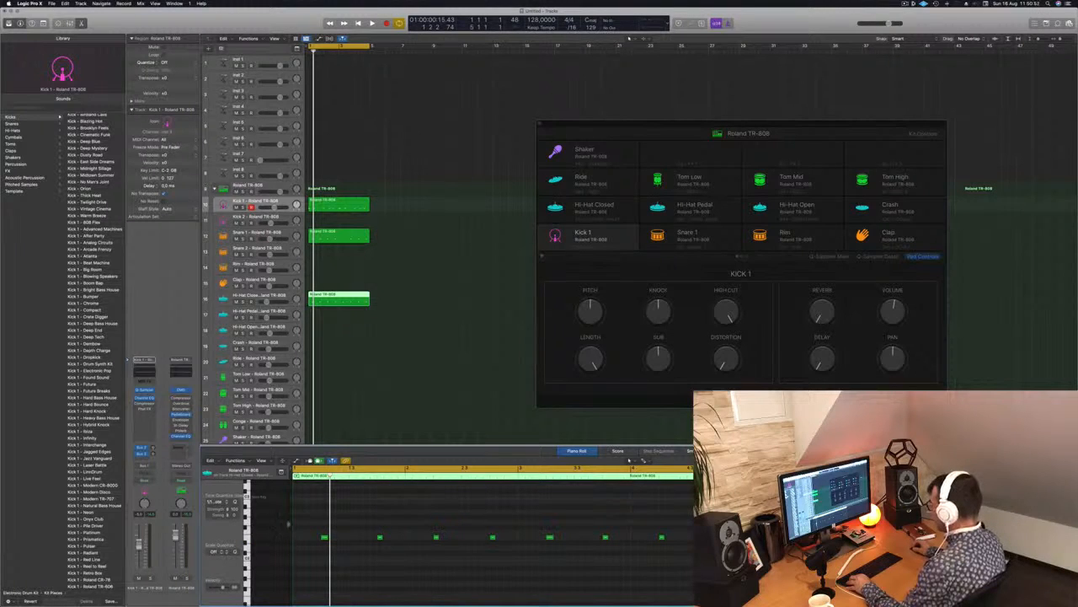
pyautogui.moveTo(309, 528); pyautogui.dragTo(687, 560)
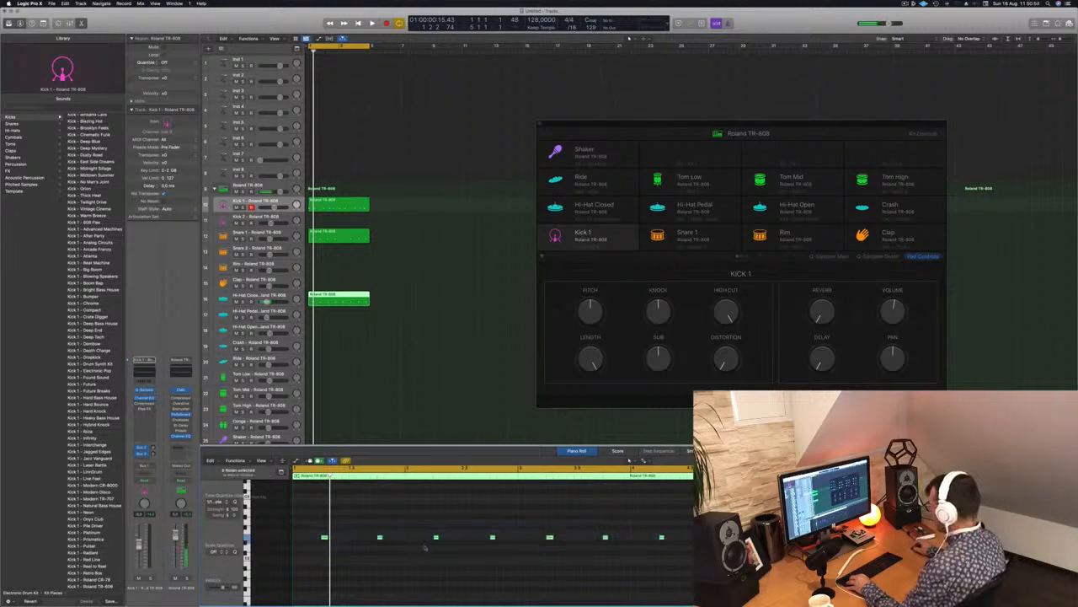
pyautogui.moveTo(323, 537); pyautogui.dragTo(578, 551)
pyautogui.press('space')
pyautogui.scroll(-3, 344, 546)
pyautogui.hotkey('alt', 'Up')
pyautogui.hotkey('alt', 'Up')
pyautogui.hotkey('alt', 'Up')
pyautogui.hotkey('alt', 'Up')
pyautogui.hotkey('alt', 'Up')
pyautogui.hotkey('alt', 'Up')
pyautogui.hotkey('alt', 'Up')
pyautogui.hotkey('alt', 'Up')
pyautogui.hotkey('alt', 'Up')
pyautogui.hotkey('alt', 'Up')
pyautogui.hotkey('alt', 'Up')
pyautogui.hotkey('alt', 'Up')
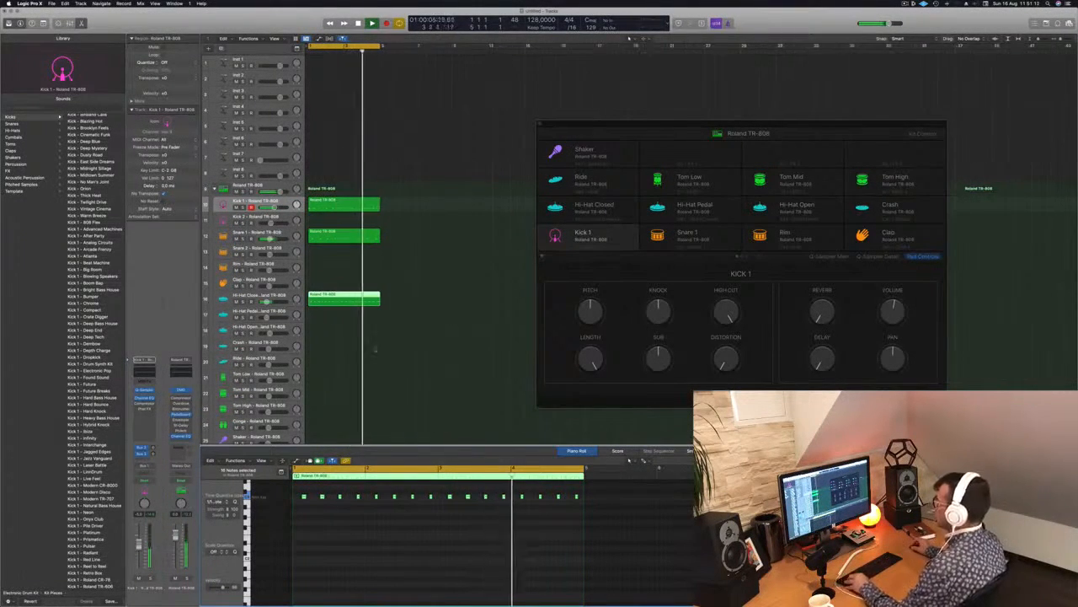
pyautogui.press('space')
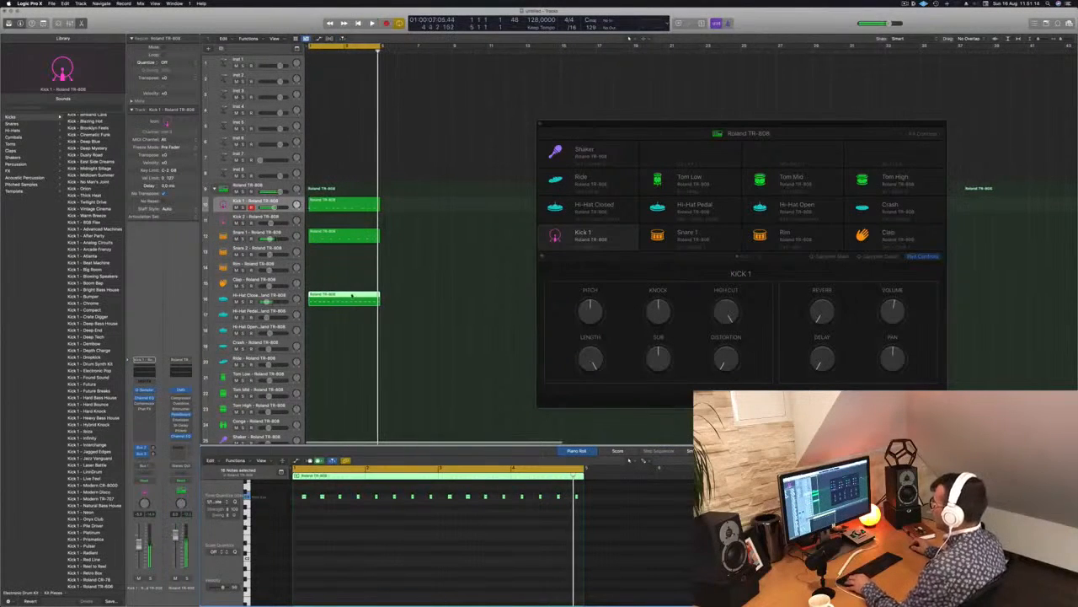
# Copy the Hi-Hat Closed region onto the Hi-Hat Open track and keep only the last off-beat note of each bar.
pyautogui.moveTo(343, 300); pyautogui.dragTo(343, 334)
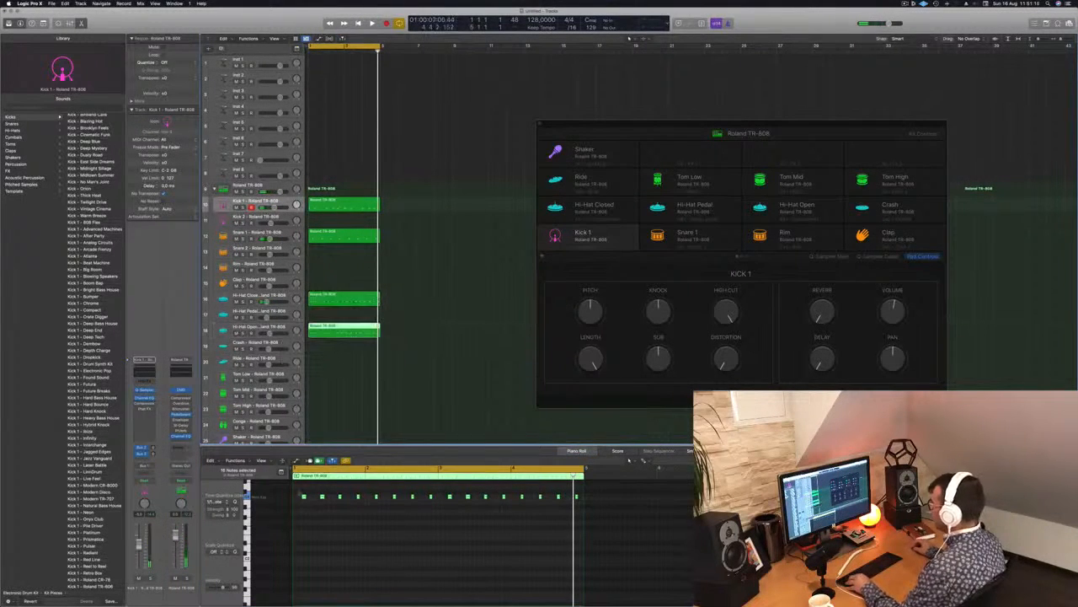
pyautogui.moveTo(300, 502); pyautogui.dragTo(342, 507)
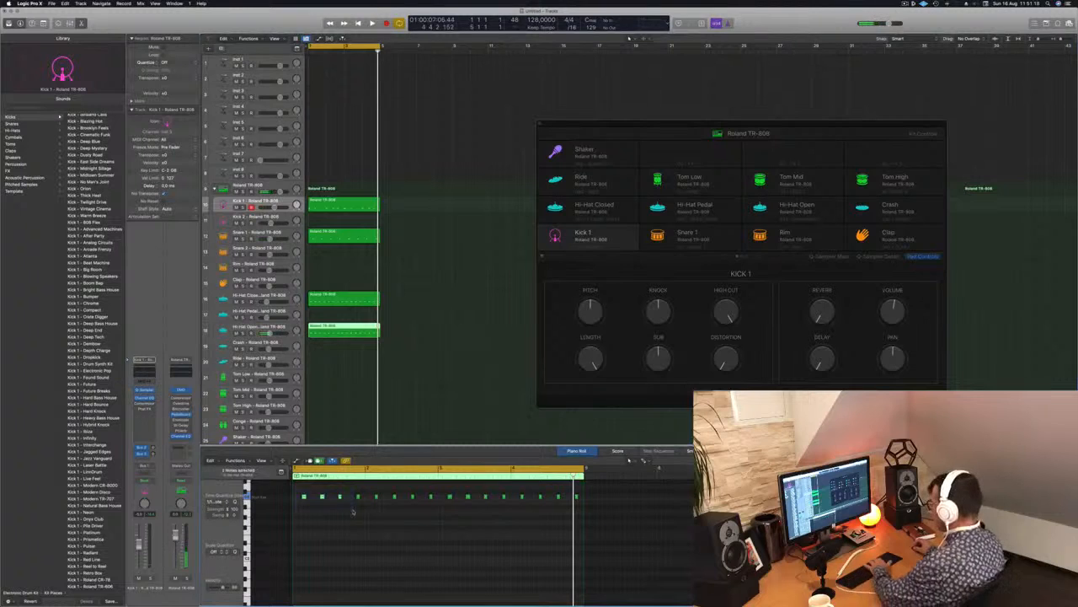
pyautogui.press('space')
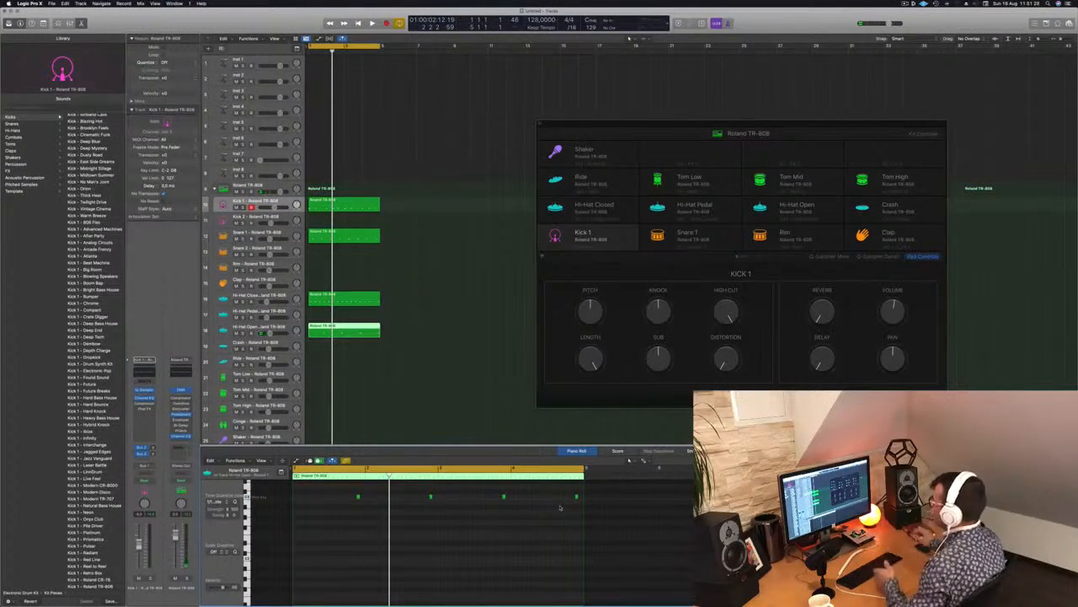
# Play the beat and raise the Hi-Hat Open track's volume slightly.
pyautogui.press('space')
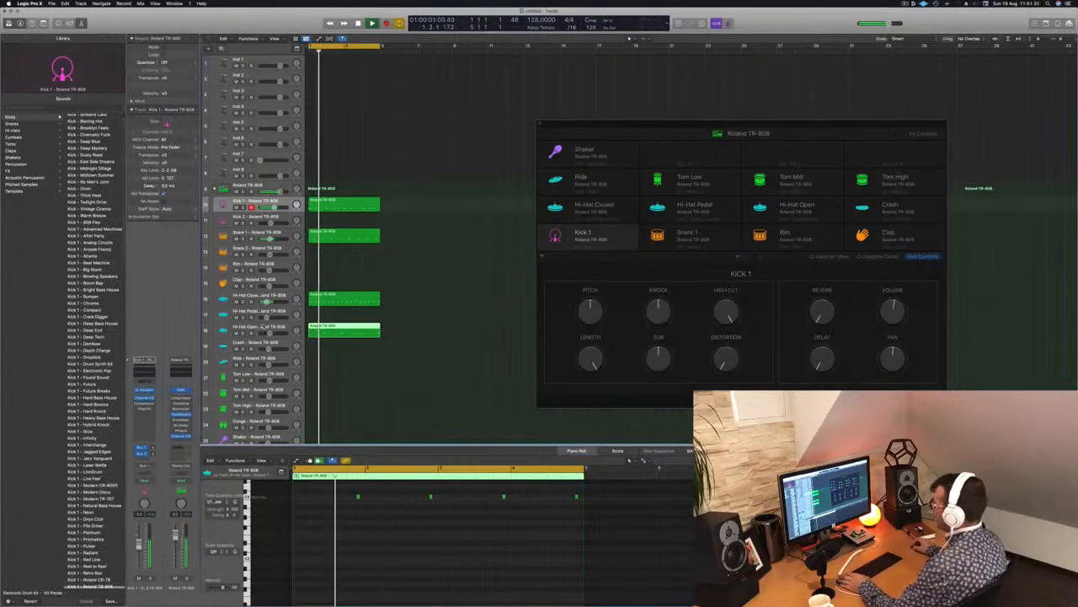
pyautogui.click(268, 331)
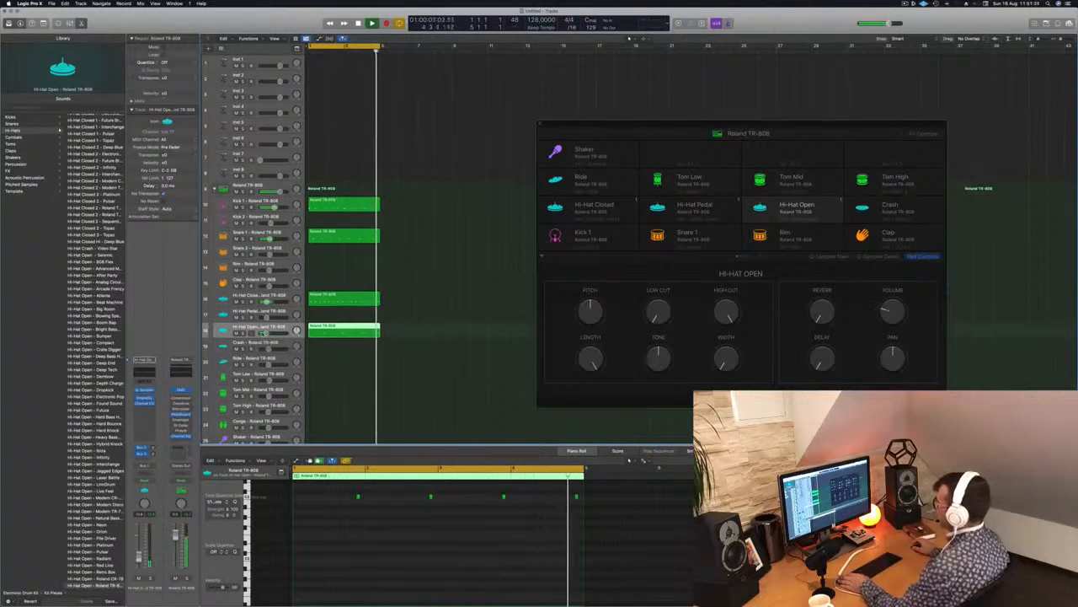
pyautogui.moveTo(263, 333); pyautogui.dragTo(267, 333)
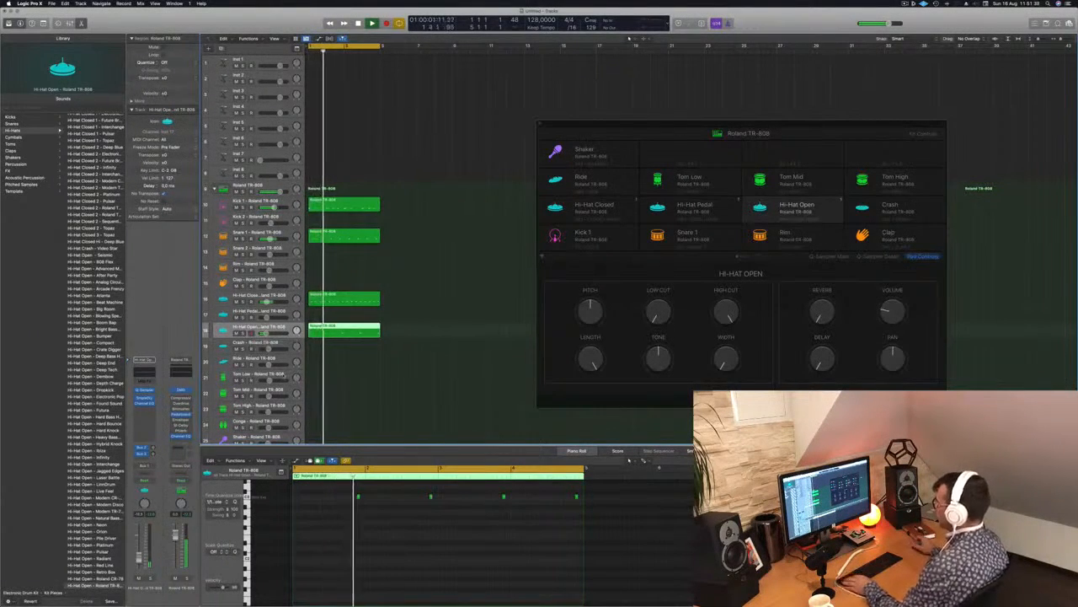
# Copy the Hi-Hat Open region onto the Tom Low track.
pyautogui.click(285, 375)
pyautogui.click(330, 330)
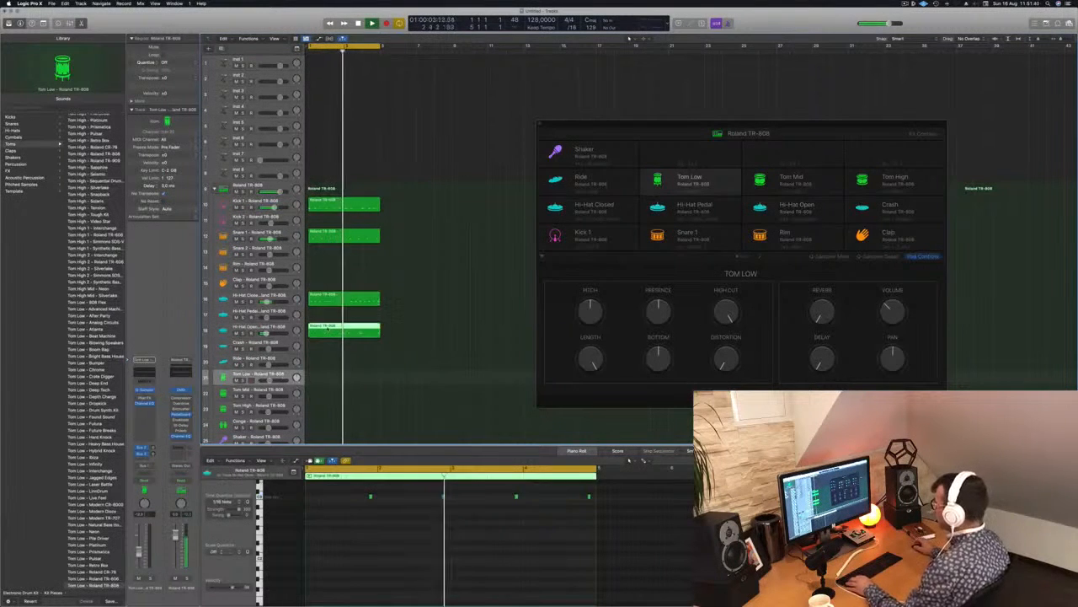
pyautogui.moveTo(328, 362); pyautogui.dragTo(329, 378)
# Transpose all notes in the Tom Low region down about five semitones while the beat plays.
pyautogui.moveTo(345, 484); pyautogui.dragTo(600, 522)
pyautogui.hotkey('alt', 'Down')
pyautogui.hotkey('alt', 'Down')
pyautogui.hotkey('alt', 'Down')
pyautogui.hotkey('alt', 'Down')
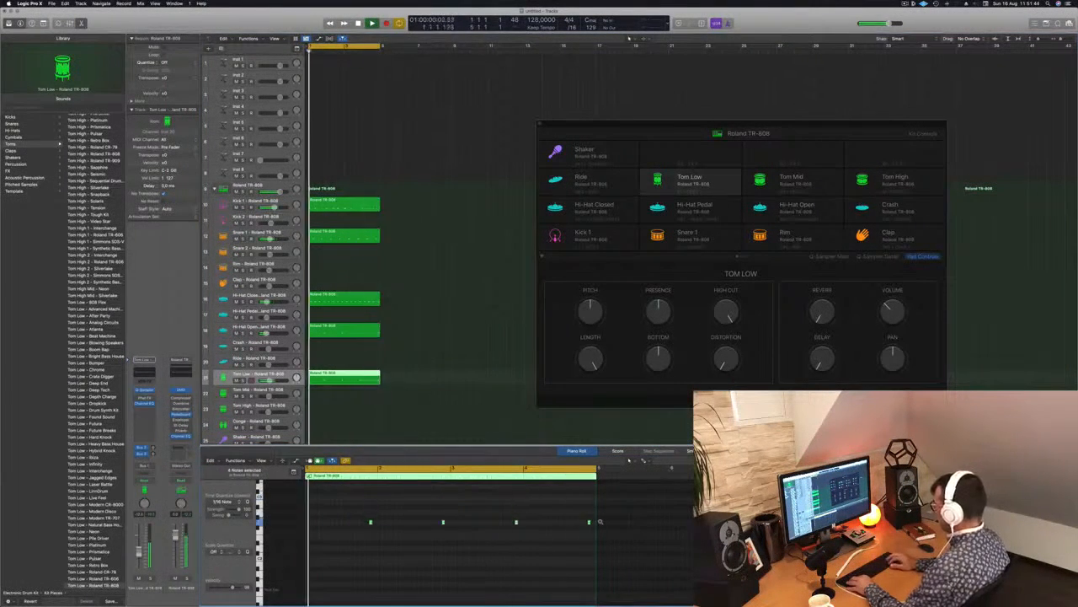
# Transpose all notes in the Tom Low region further down while the beat plays, keeping the region selected.
pyautogui.hotkey('alt', 'Down')
pyautogui.hotkey('alt', 'Down')
pyautogui.hotkey('alt', 'Down')
pyautogui.hotkey('alt', 'Down')
pyautogui.hotkey('alt', 'Down')
pyautogui.hotkey('alt', 'Down')
pyautogui.hotkey('alt', 'Down')
pyautogui.hotkey('alt', 'Down')
pyautogui.hotkey('alt', 'Down')
pyautogui.hotkey('alt', 'Down')
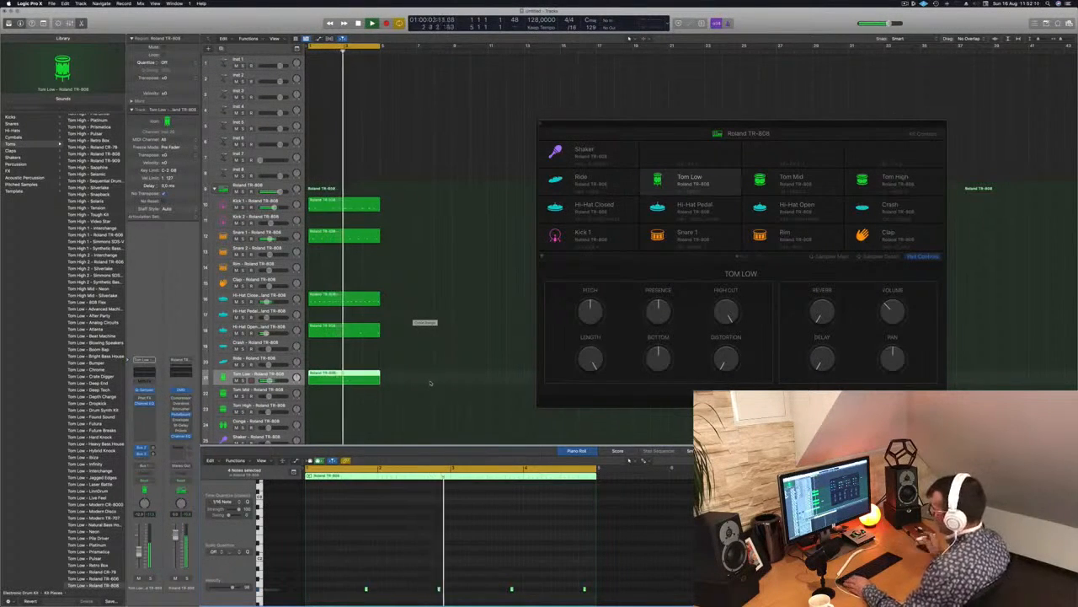
pyautogui.click(431, 389)
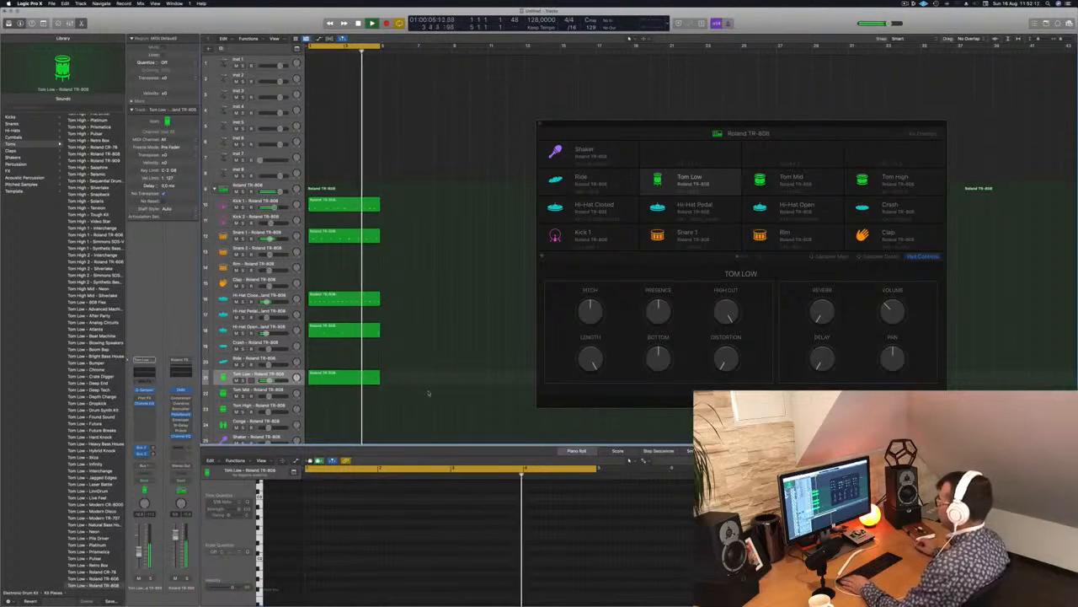
pyautogui.click(355, 379)
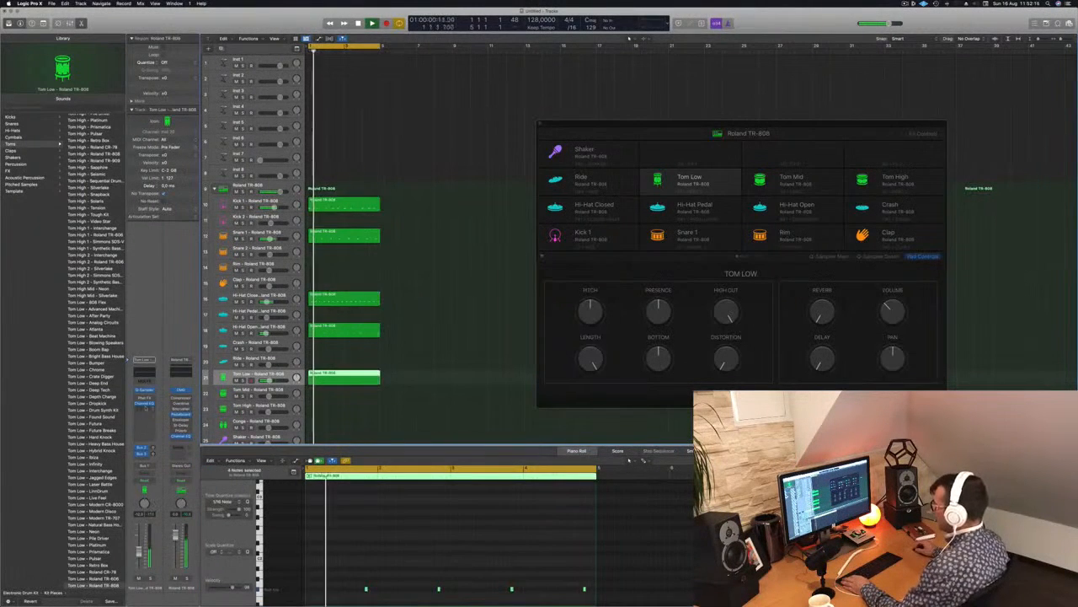
# Open the Tom Low track's Quick Sampler and look through its Slice, Recorder and Classic modes.
pyautogui.click(145, 391)
pyautogui.moveTo(486, 99); pyautogui.dragTo(477, 157)
pyautogui.click(392, 287)
pyautogui.click(363, 287)
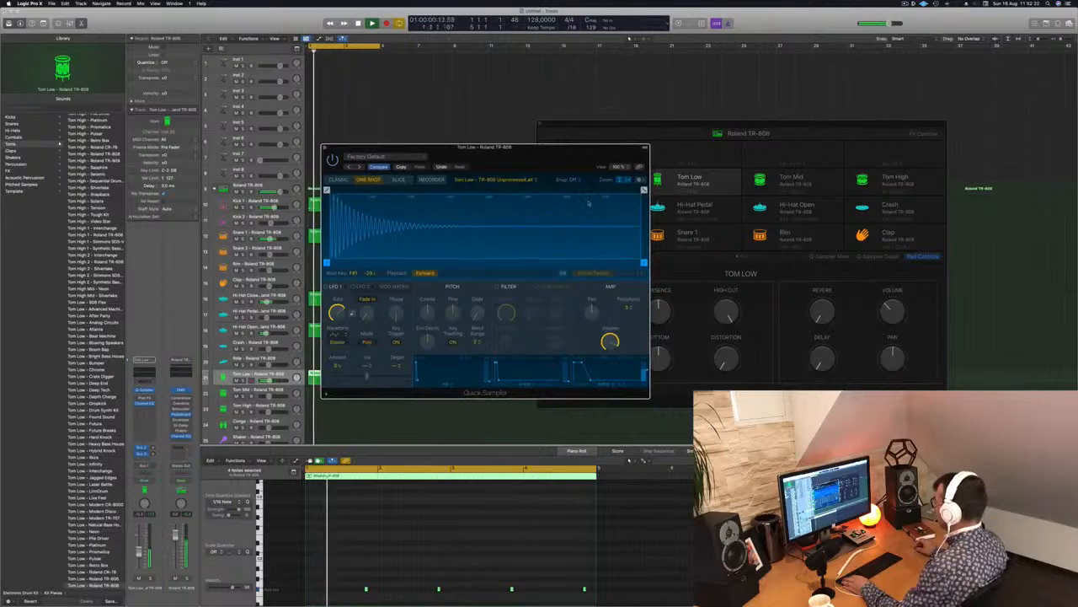
pyautogui.click(400, 182)
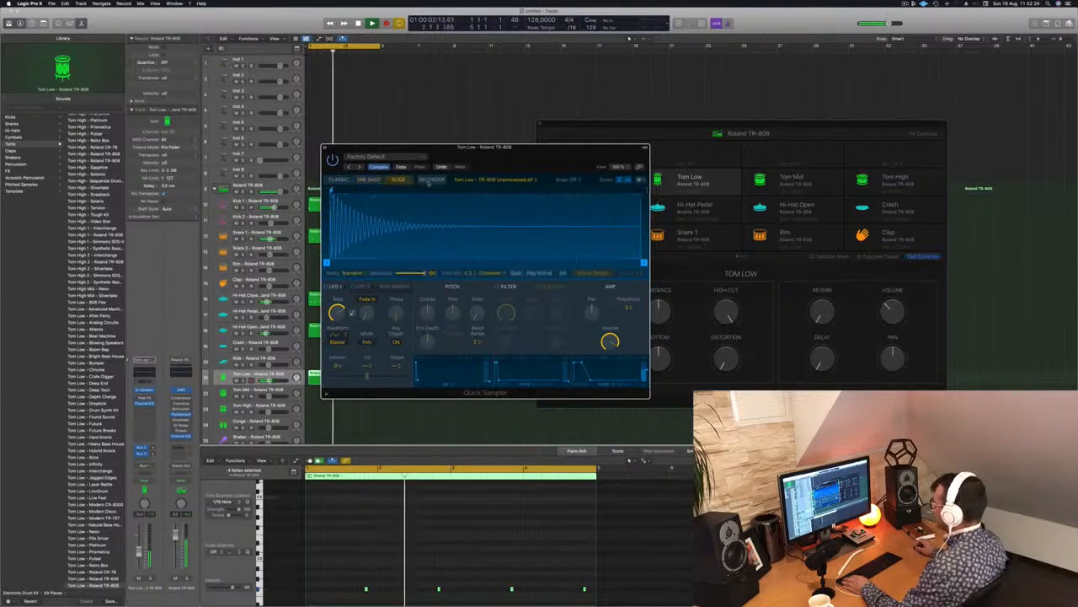
pyautogui.click(432, 180)
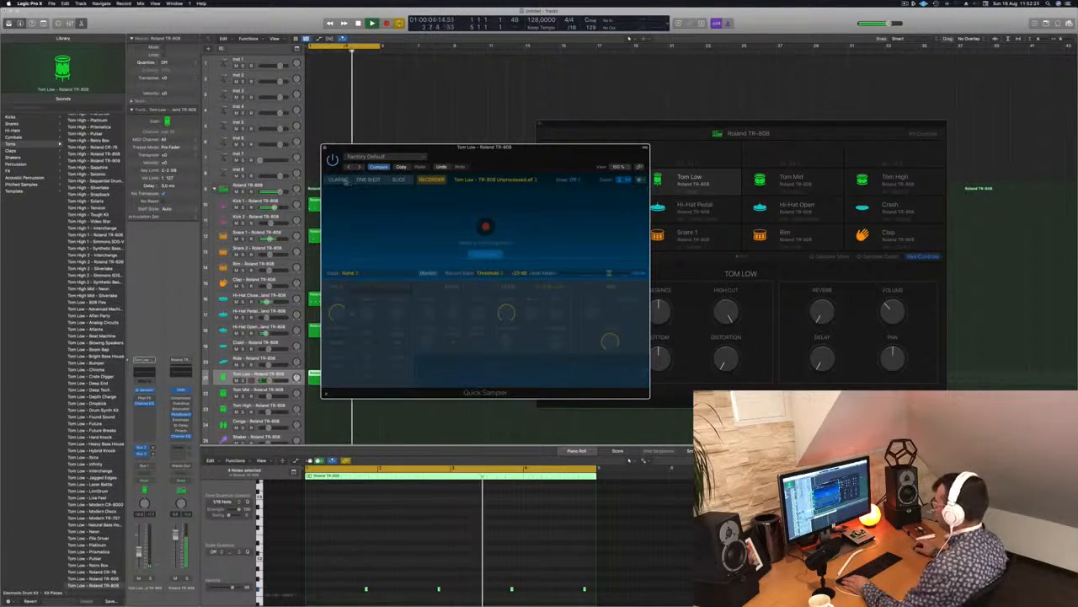
pyautogui.click(343, 180)
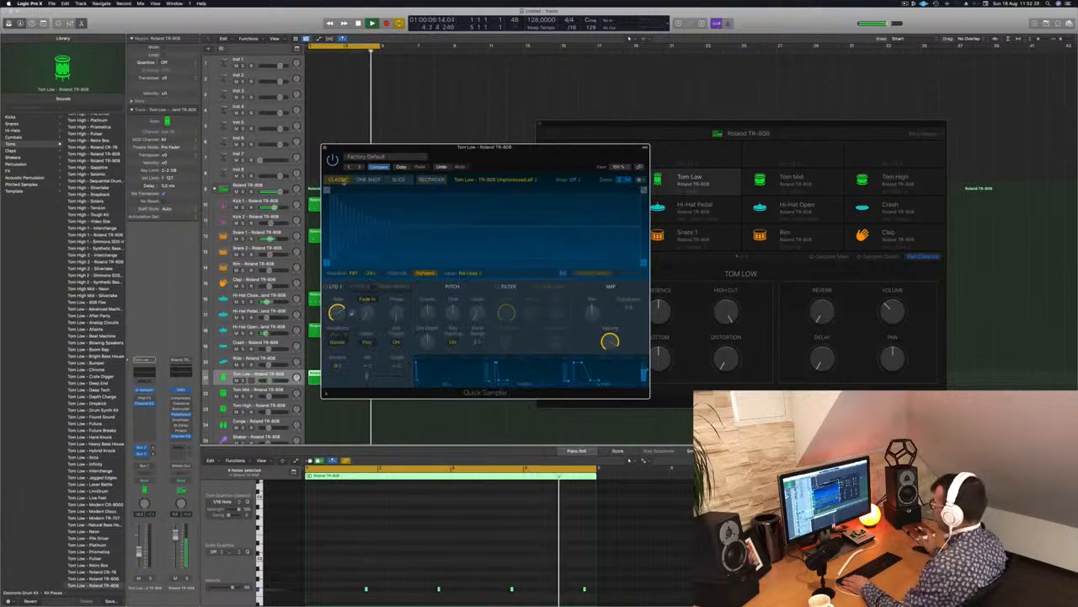
pyautogui.moveTo(510, 160); pyautogui.dragTo(624, 174)
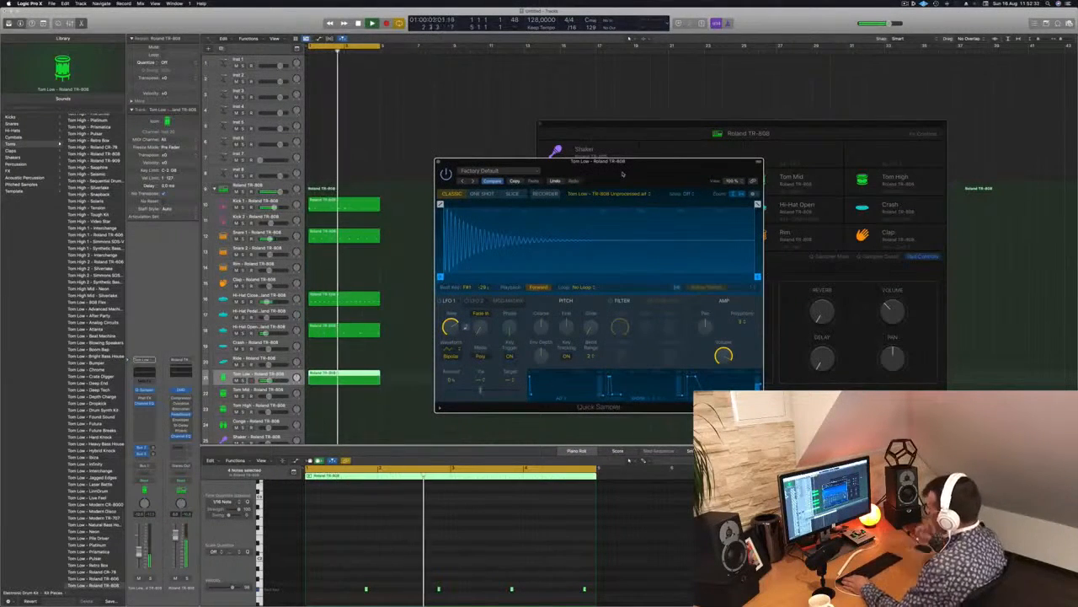
pyautogui.moveTo(622, 174); pyautogui.dragTo(550, 167)
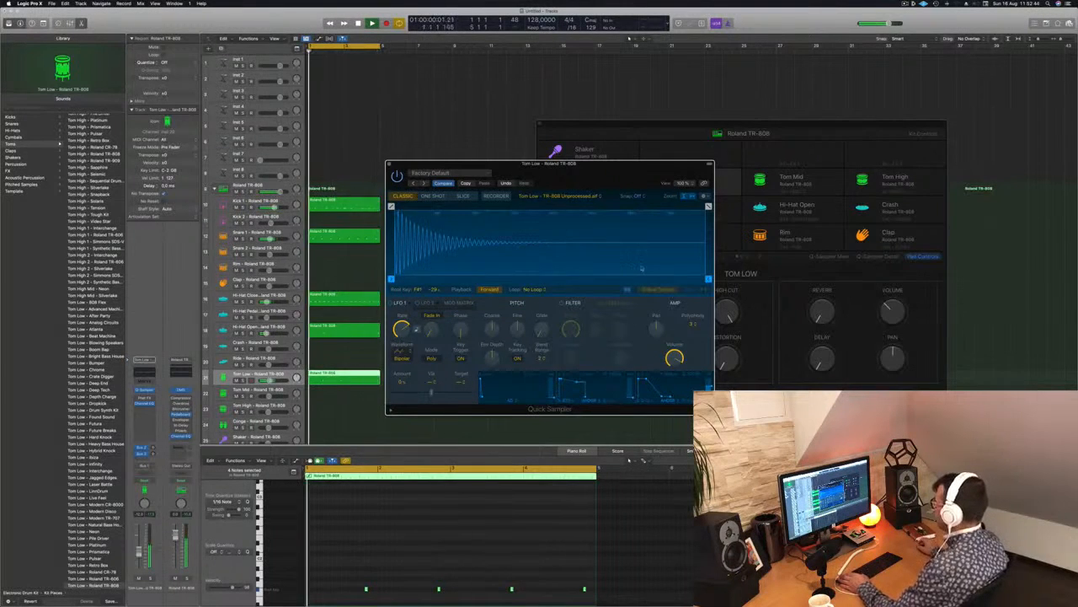
# Compare the Tom Low sample in One Shot and Classic modes, leave it on One Shot and close Quick Sampler.
pyautogui.click(433, 196)
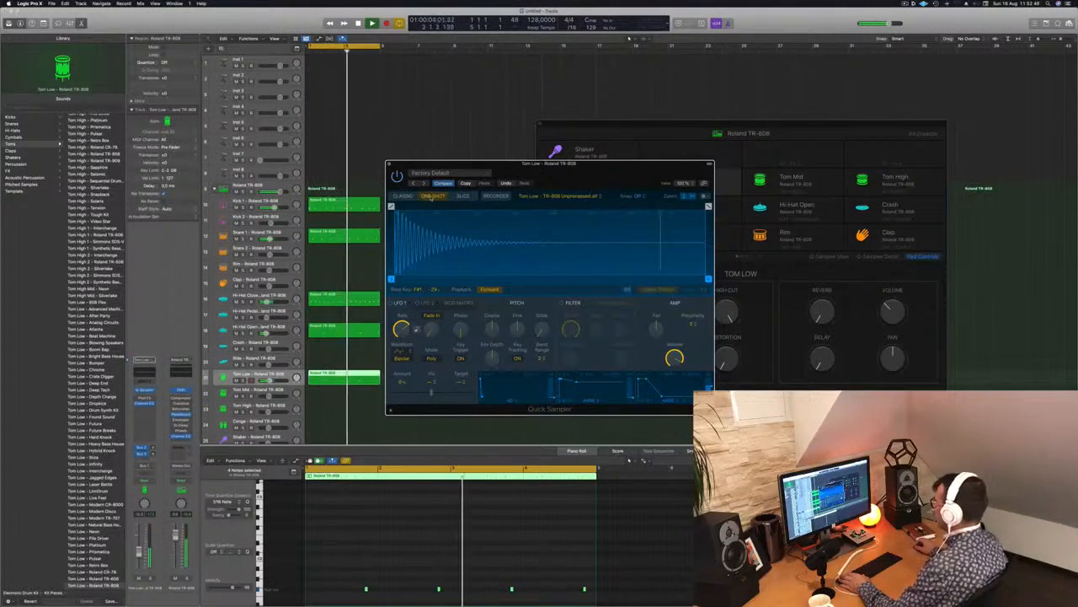
pyautogui.click(404, 197)
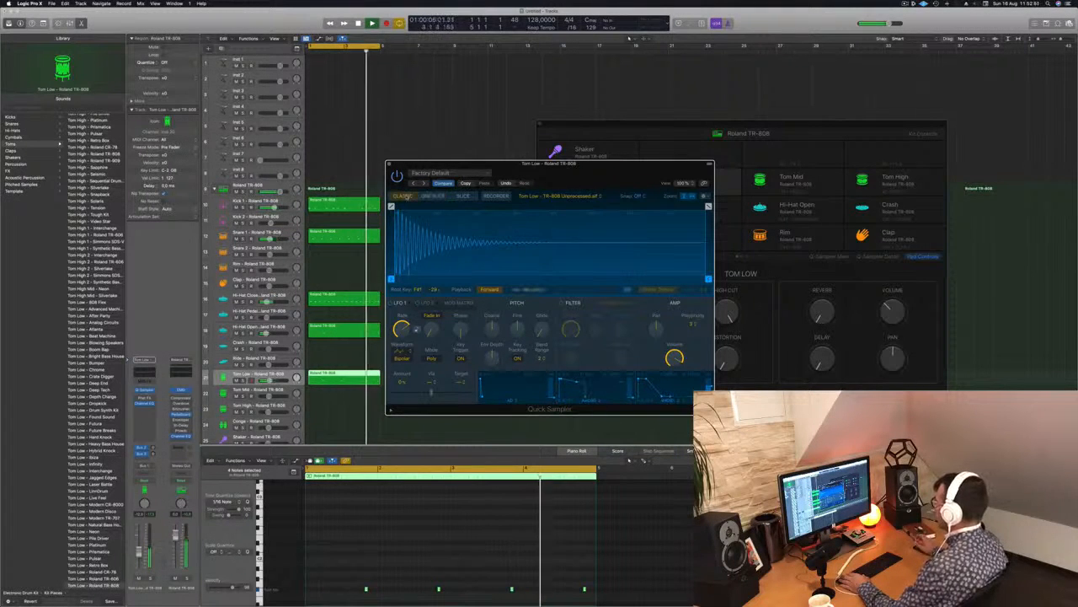
pyautogui.click(432, 196)
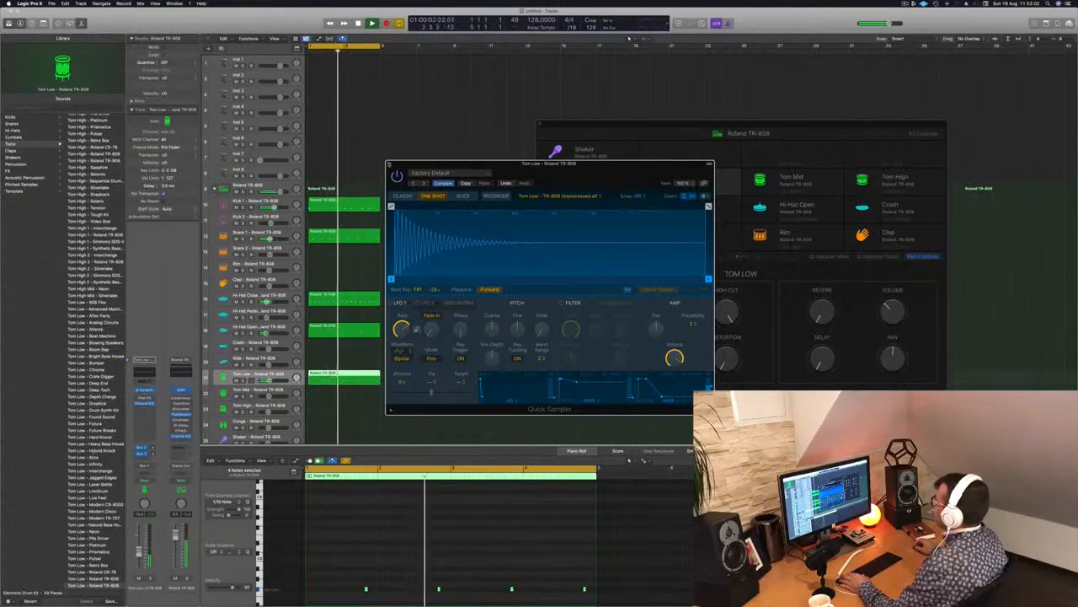
pyautogui.click(392, 164)
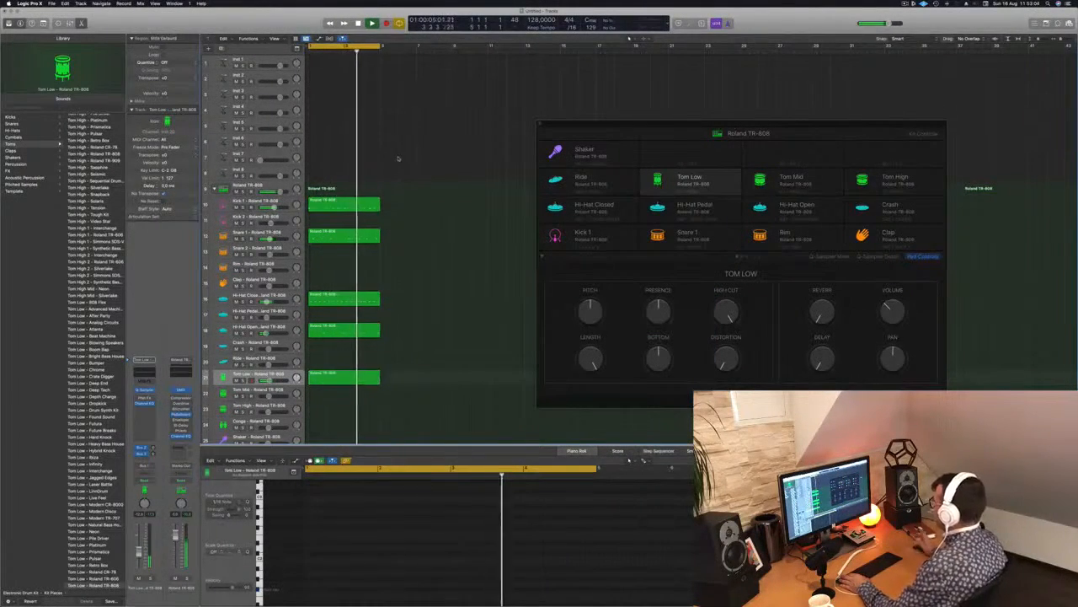
# Raise the Bottom and Distortion amounts of the Tom Low sound in the Roland TR-808 kit.
pyautogui.click(722, 179)
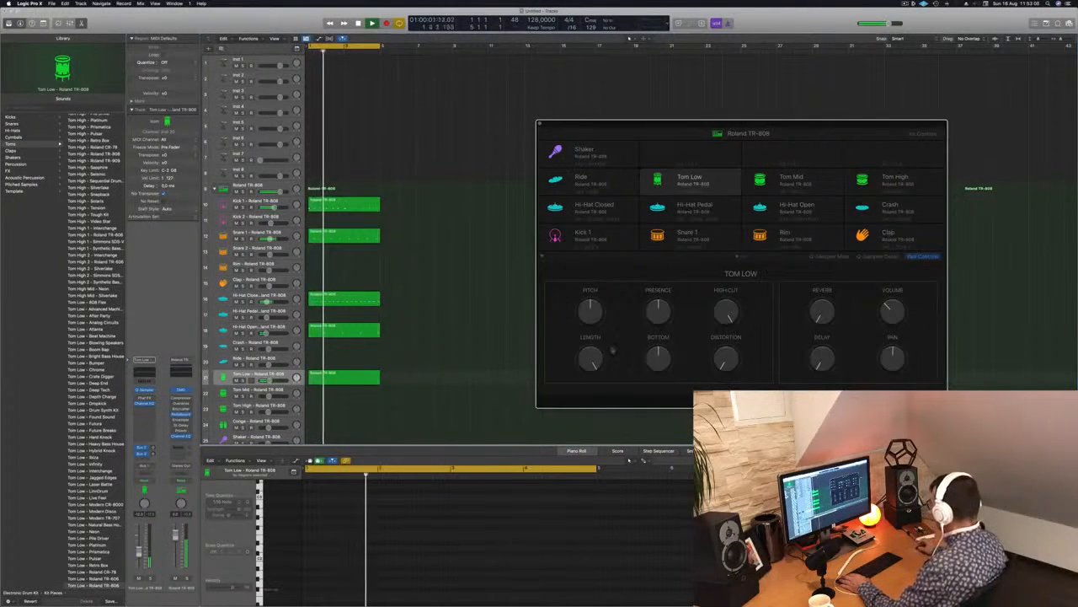
pyautogui.moveTo(660, 359); pyautogui.dragTo(671, 325)
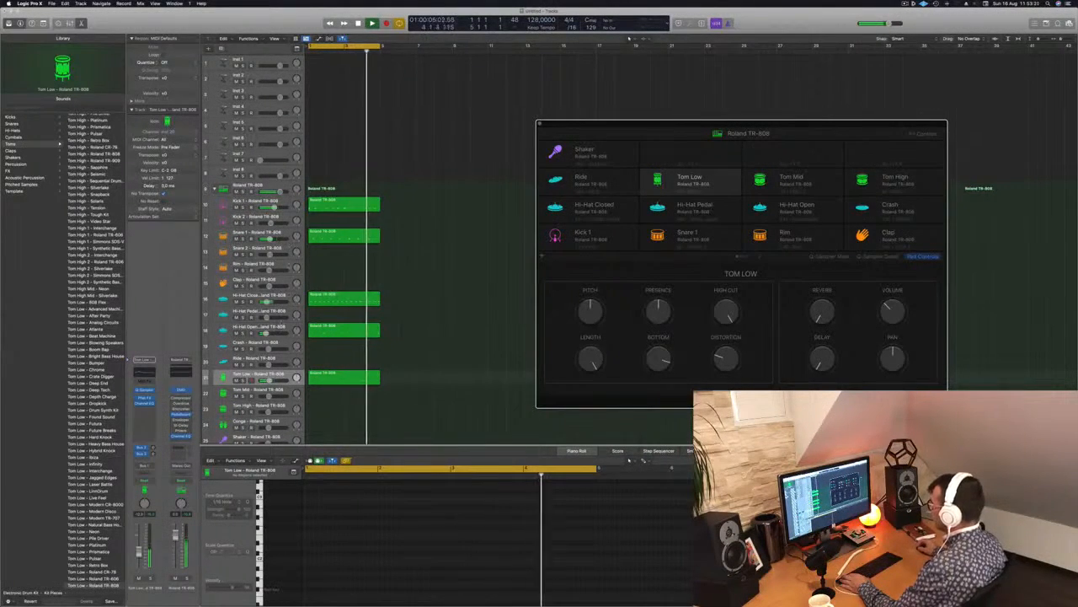
# Switch to the Snare 1 track to view its kit controls, and return to the Tom Low sound.
pyautogui.click(251, 237)
pyautogui.click(297, 236)
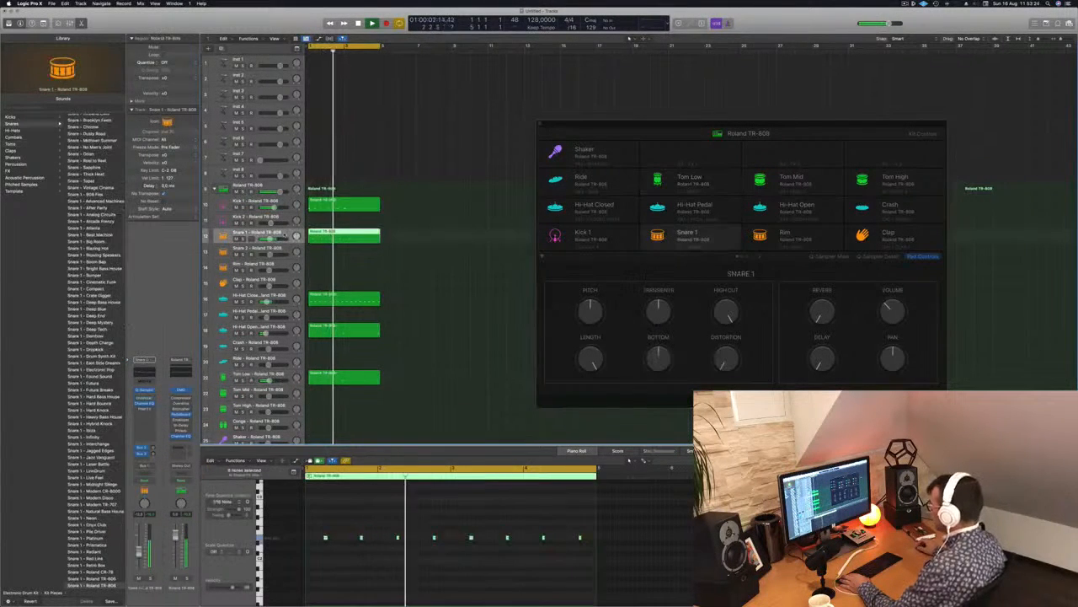
pyautogui.click(666, 191)
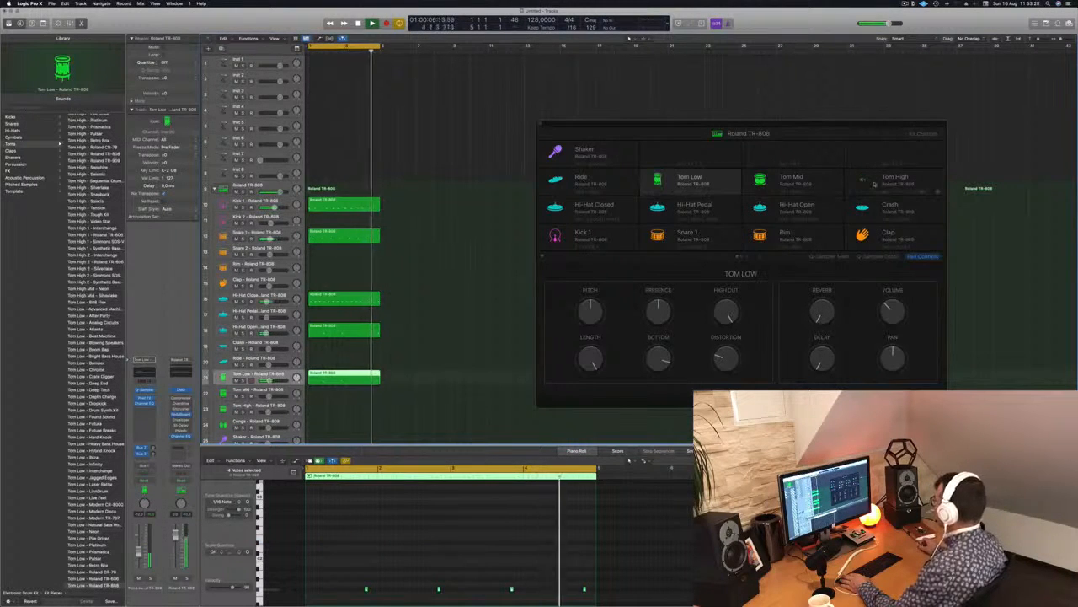
pyautogui.click(719, 181)
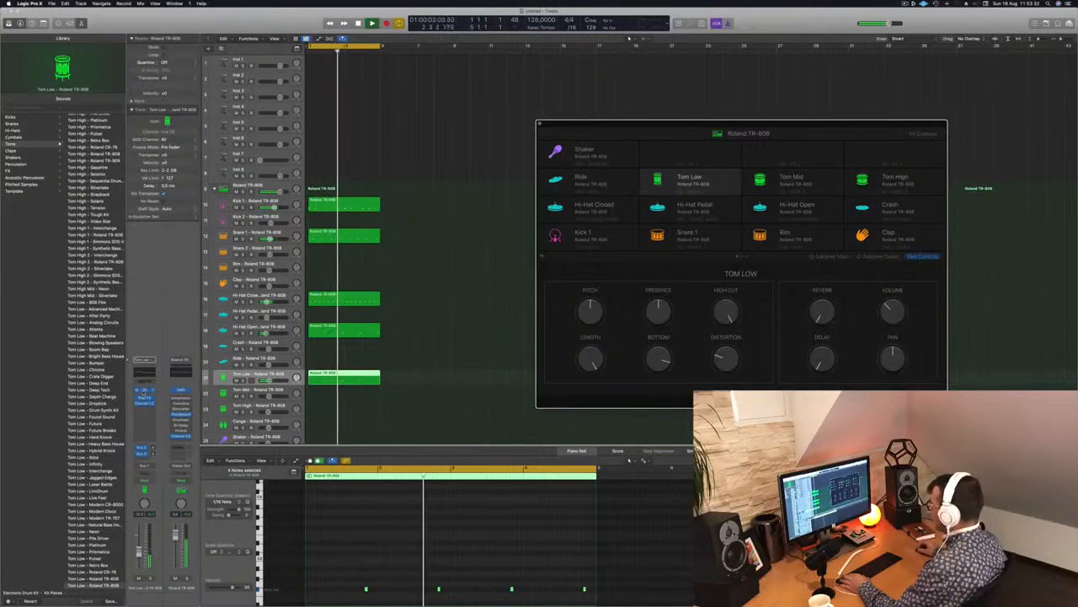
# View the Tom Low sample in Quick Sampler again, and examine the kit's second page of pads.
pyautogui.click(144, 391)
pyautogui.moveTo(583, 166); pyautogui.dragTo(885, 217)
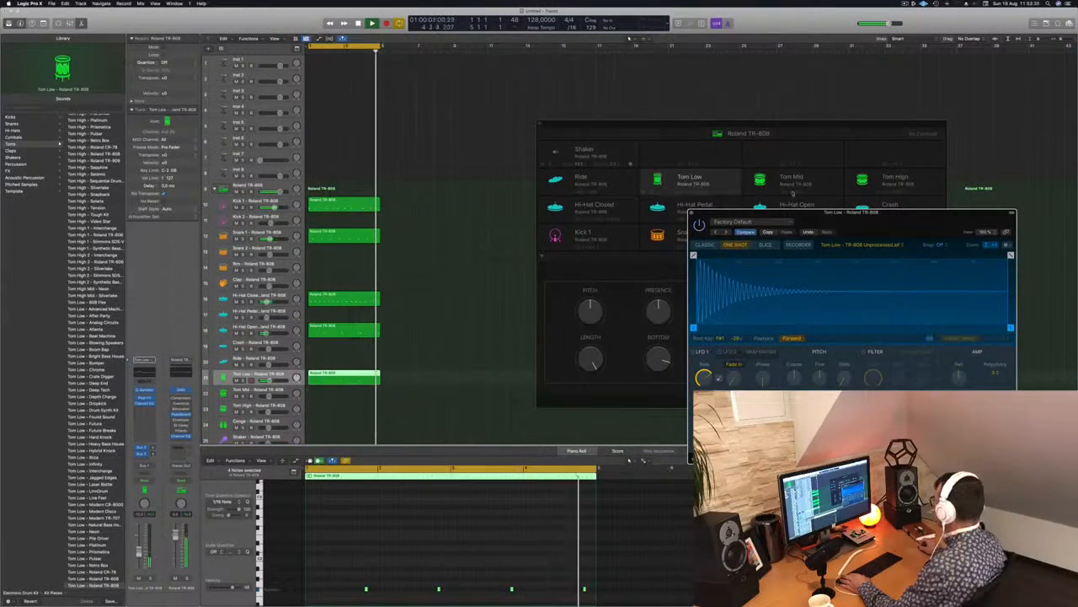
pyautogui.click(693, 213)
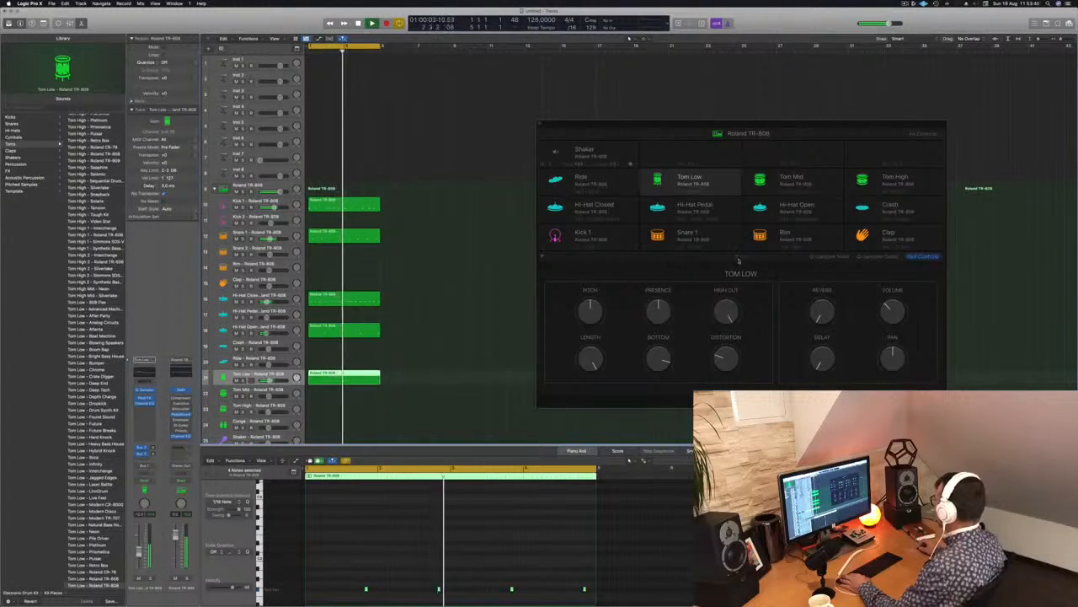
pyautogui.click(745, 256)
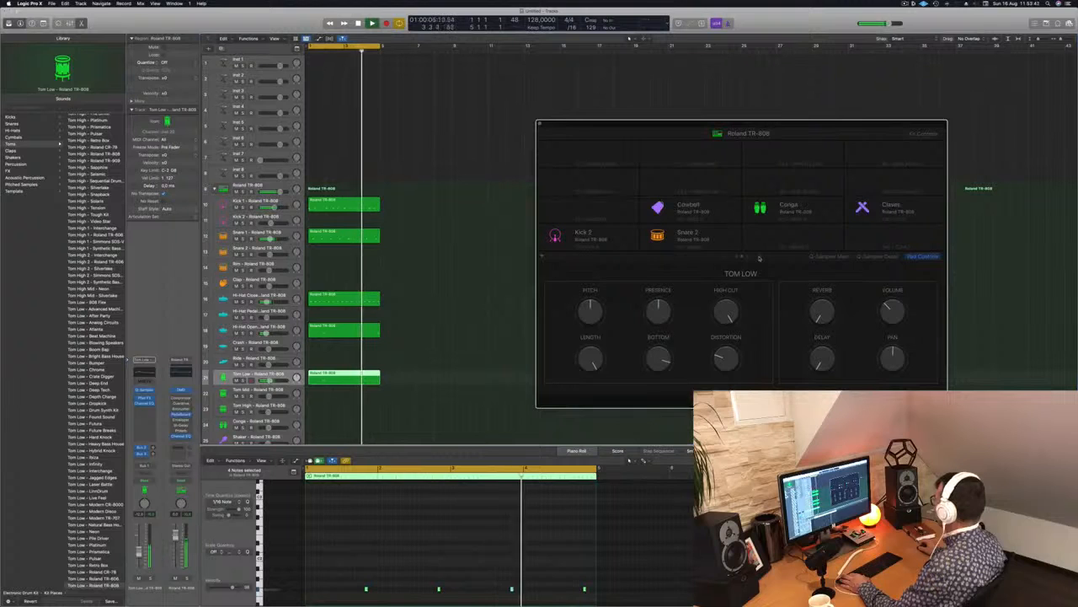
pyautogui.click(729, 257)
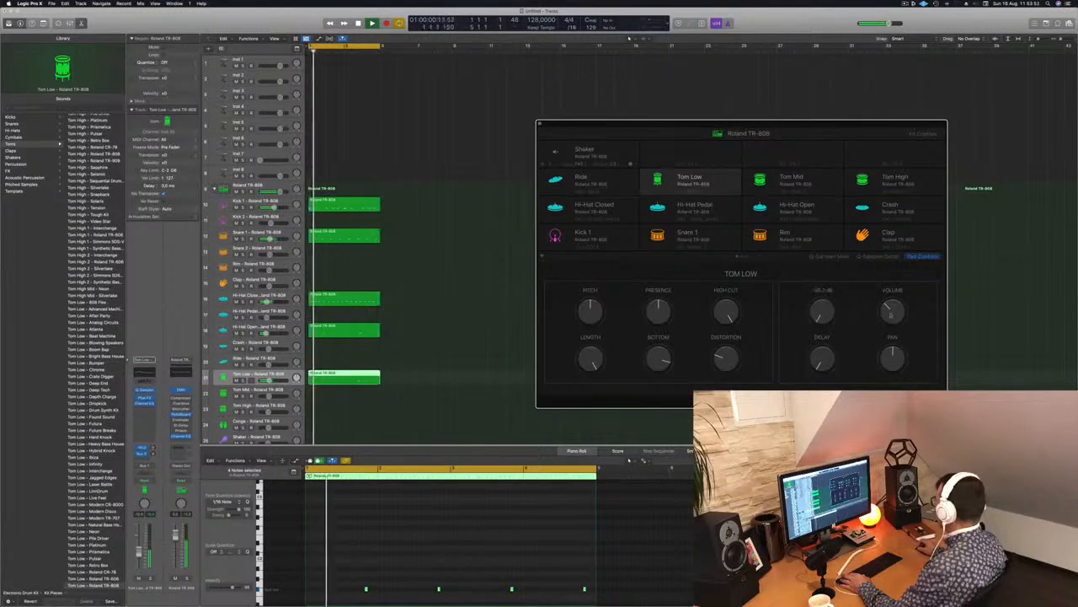
# Raise the Tom Low volume slightly in the kit controls and inspect its main and detail sampler settings.
pyautogui.moveTo(903, 309); pyautogui.dragTo(901, 299)
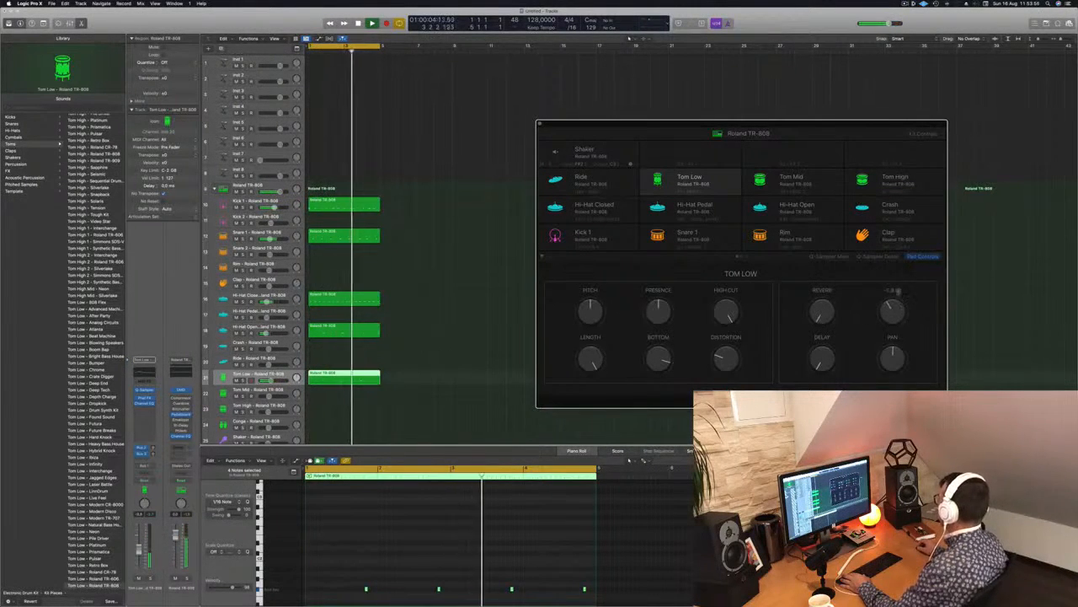
pyautogui.click(881, 256)
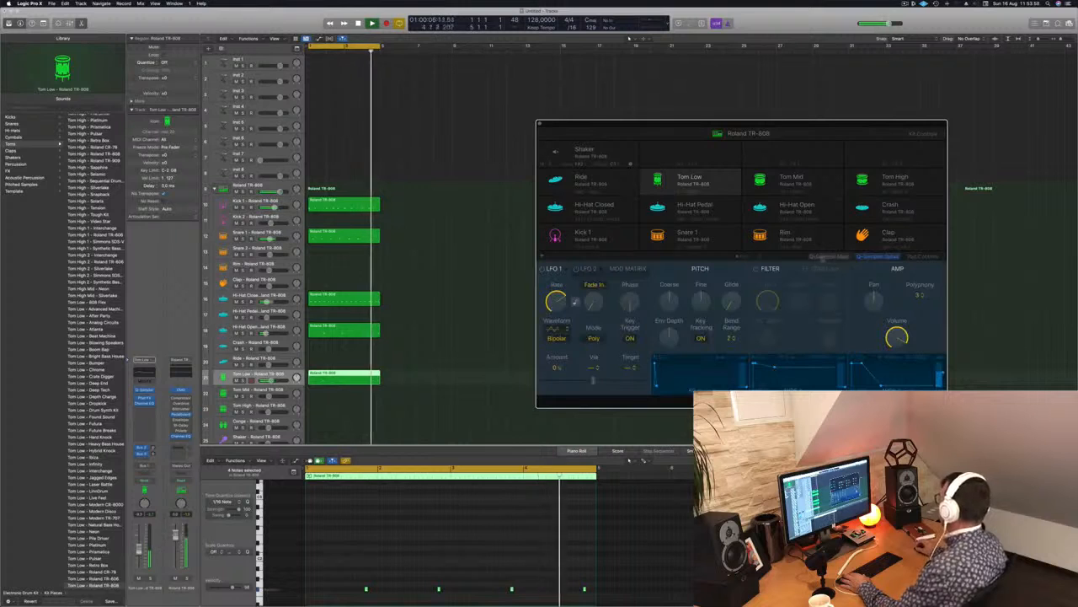
pyautogui.click(828, 257)
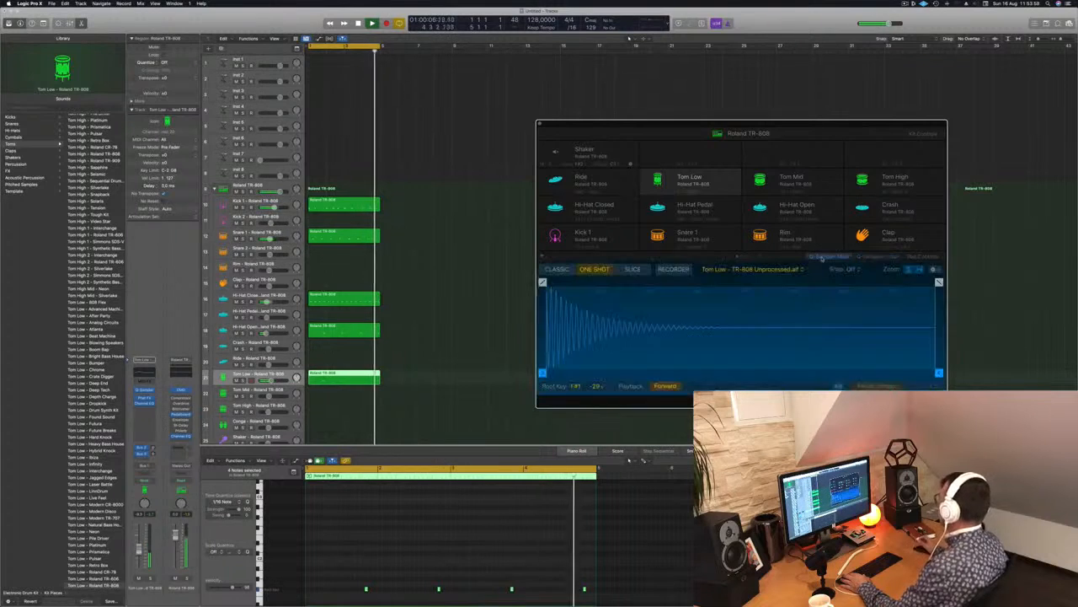
pyautogui.click(888, 257)
pyautogui.moveTo(816, 132); pyautogui.dragTo(836, 109)
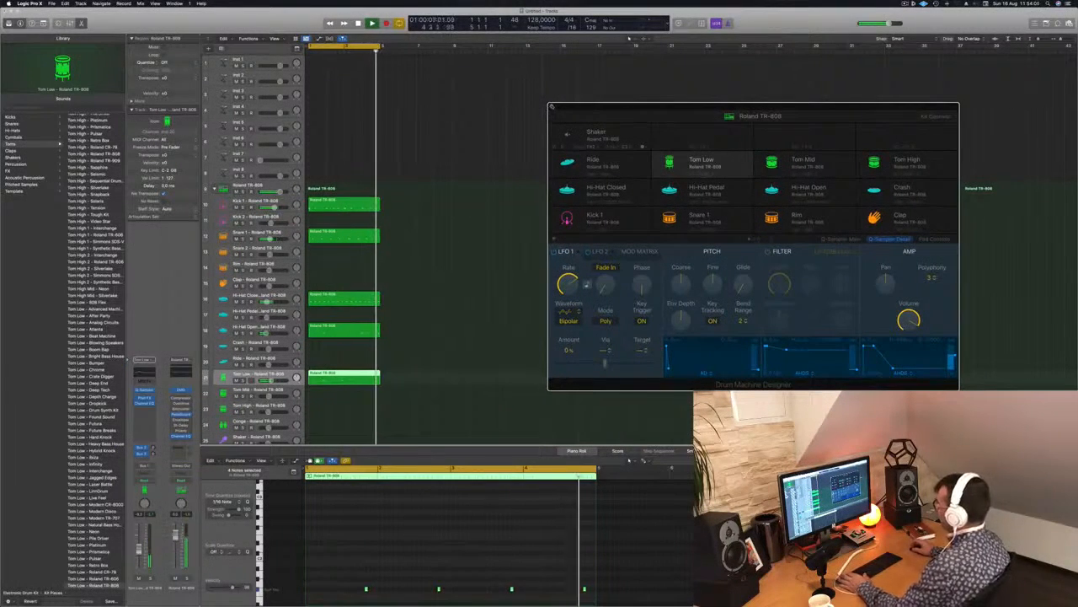
pyautogui.click(552, 107)
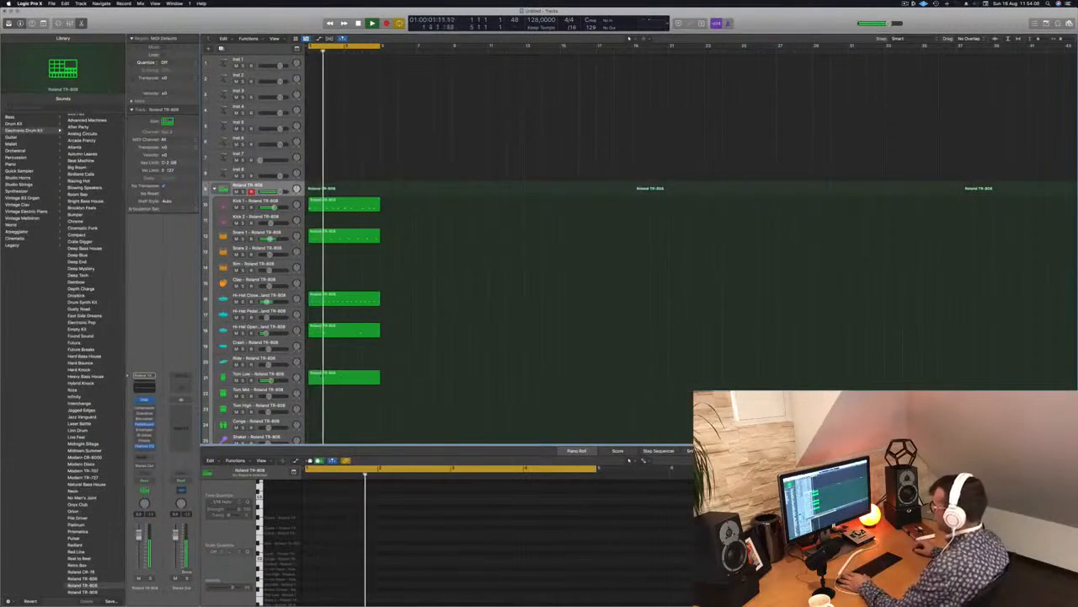
# Stop playback and copy the Hi-Hat Closed region onto the Shaker track.
pyautogui.click(253, 374)
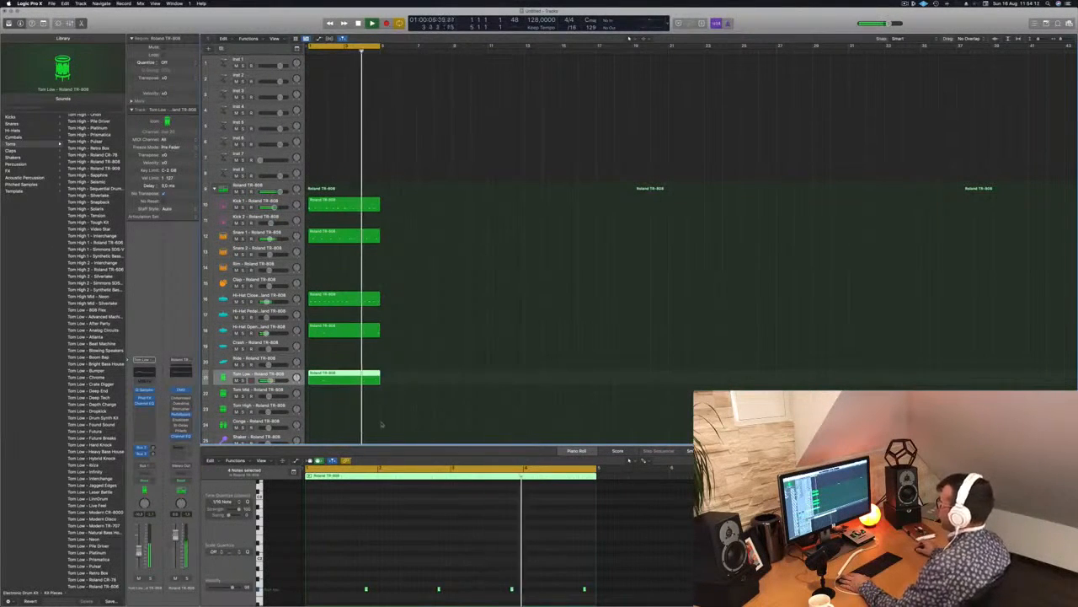
pyautogui.scroll(-2, 332, 326)
pyautogui.press('space')
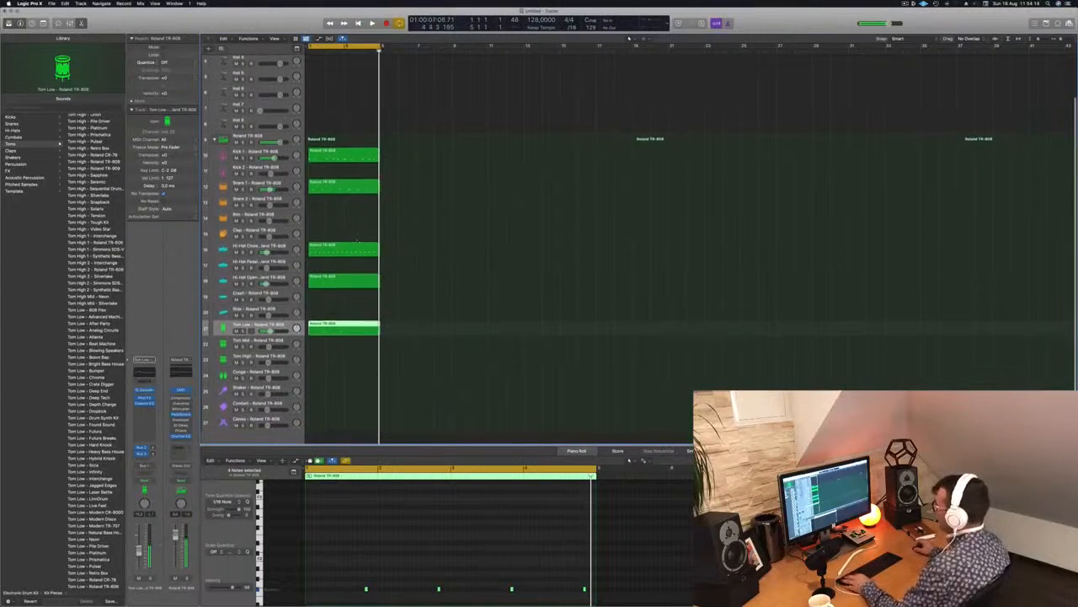
pyautogui.moveTo(344, 251); pyautogui.dragTo(330, 378)
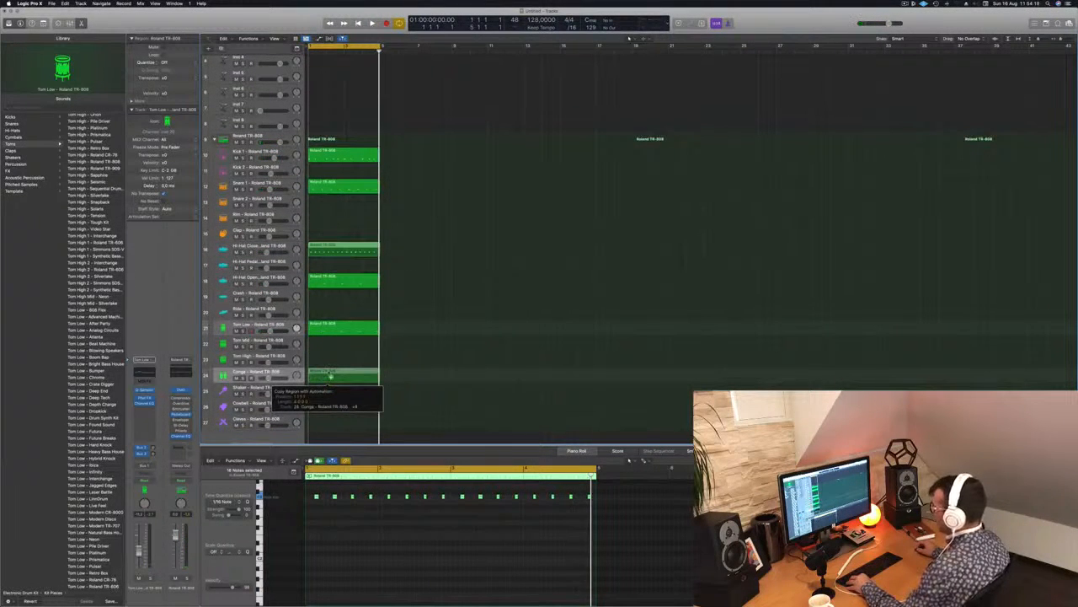
pyautogui.moveTo(330, 377); pyautogui.dragTo(329, 389)
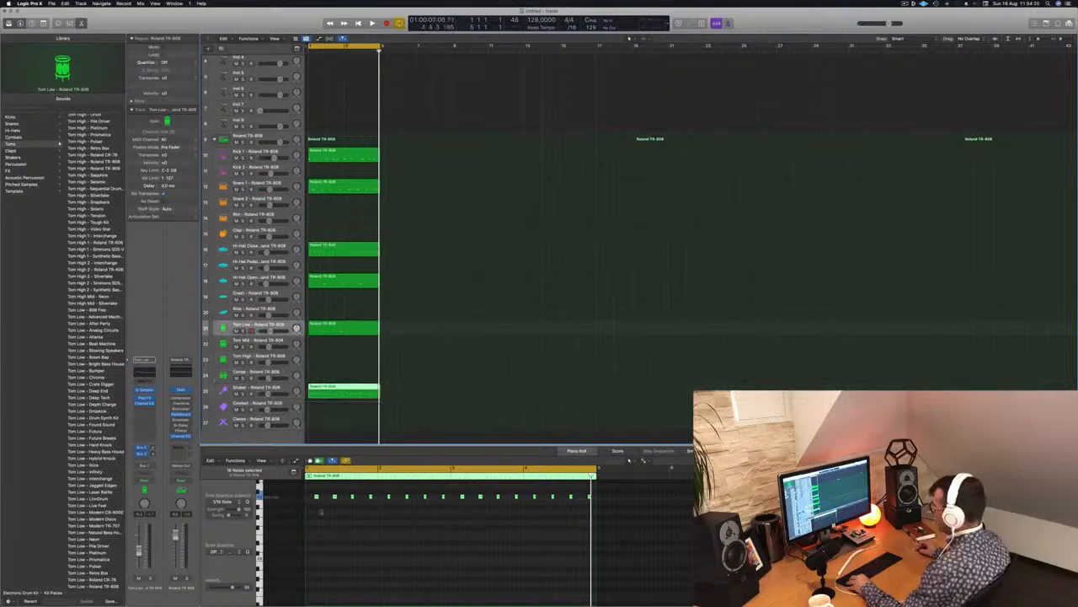
# Duplicate all notes in the Shaker region slightly earlier in time to fill the gaps between them.
pyautogui.moveTo(309, 491); pyautogui.dragTo(621, 519)
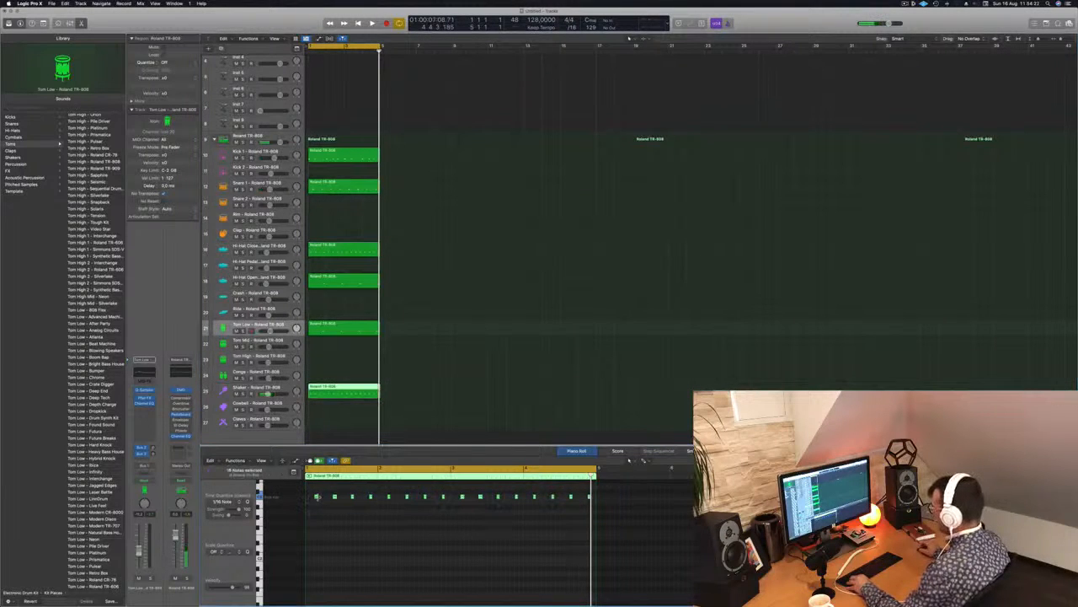
pyautogui.moveTo(316, 497); pyautogui.dragTo(314, 498)
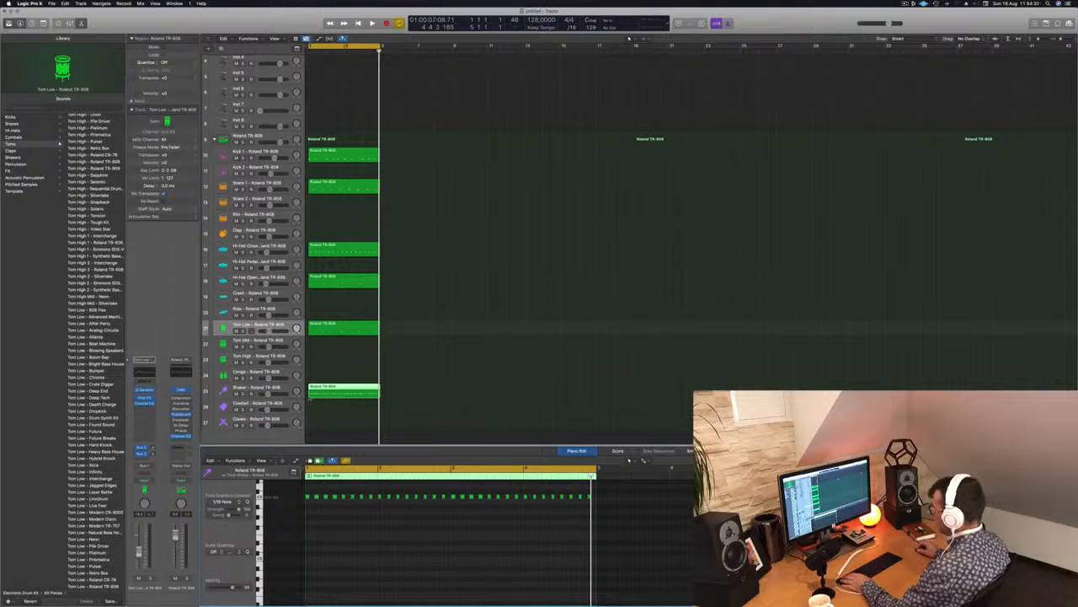
# Play the beat with the Shaker track selected, and mute and unmute it to compare.
pyautogui.click(288, 388)
pyautogui.press('space')
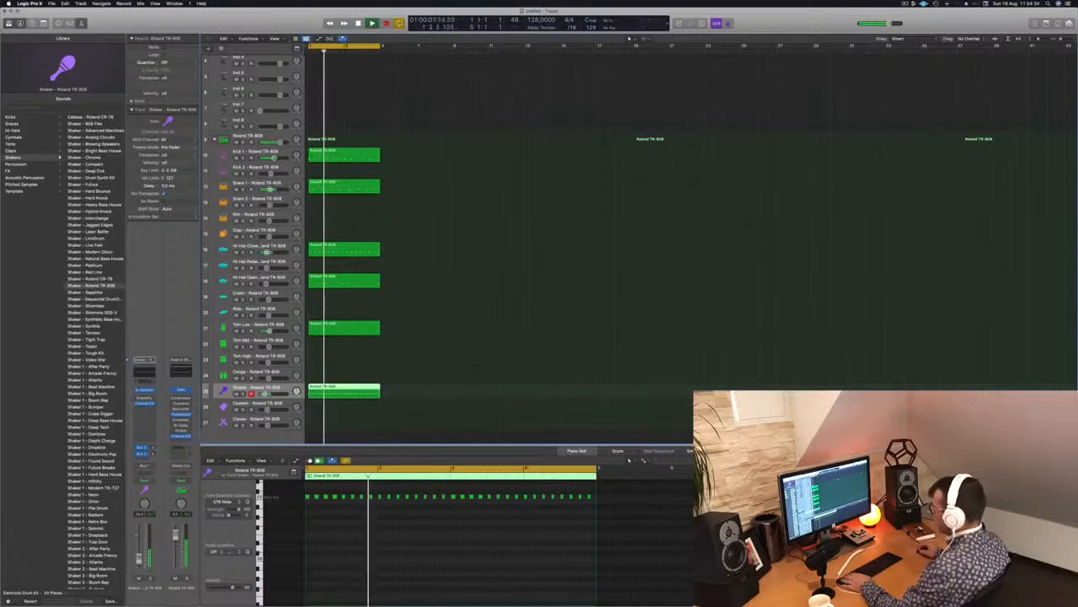
pyautogui.click(139, 579)
pyautogui.click(139, 578)
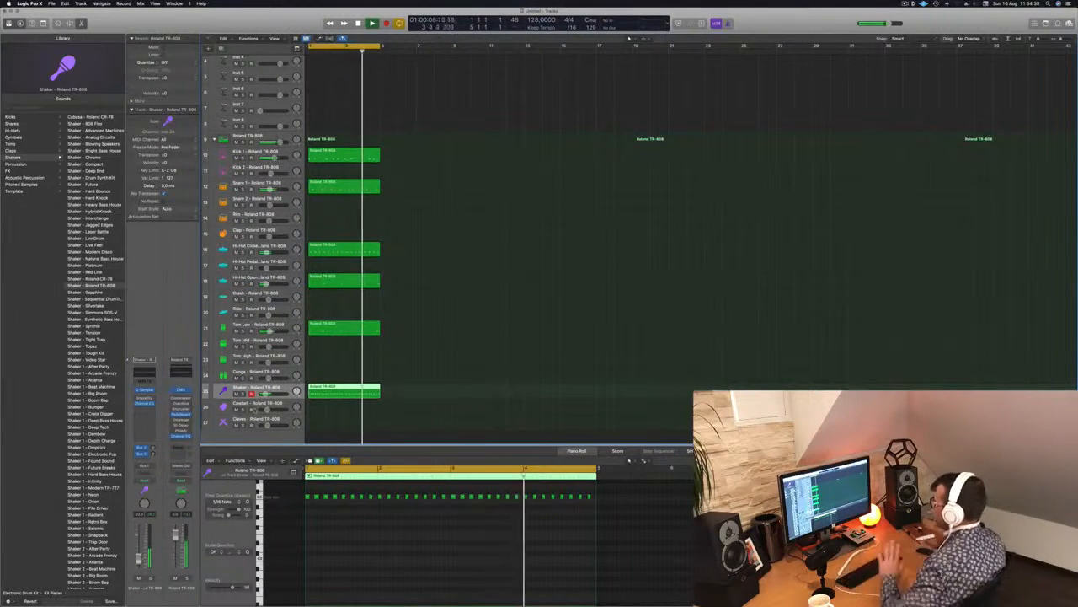
# Copy all the four-bar drum regions three times in succession so the beat fills 16 bars.
pyautogui.scroll(1, 459, 185)
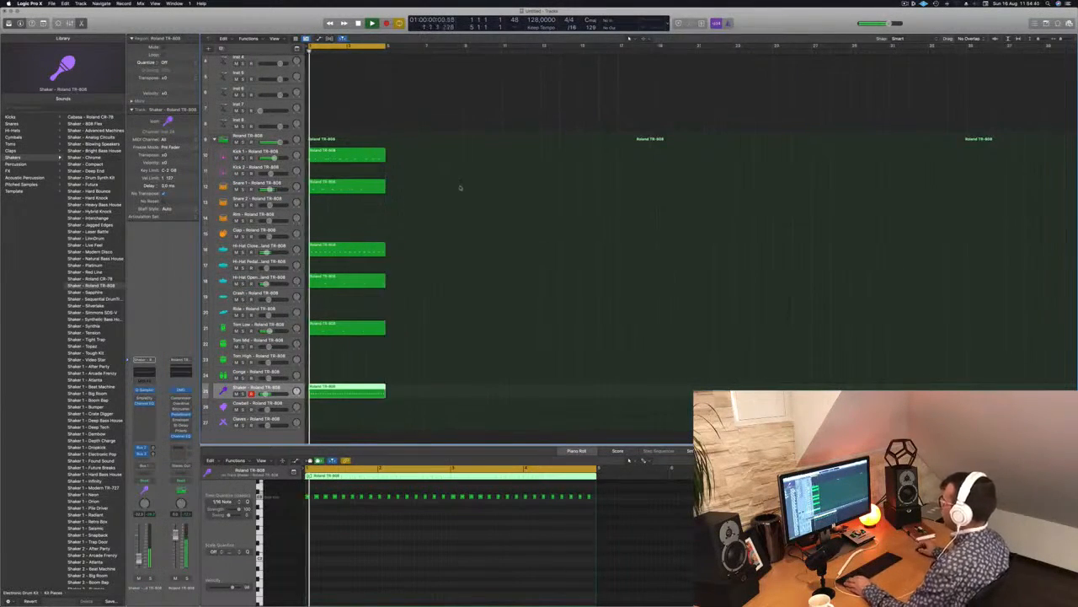
pyautogui.click(354, 151)
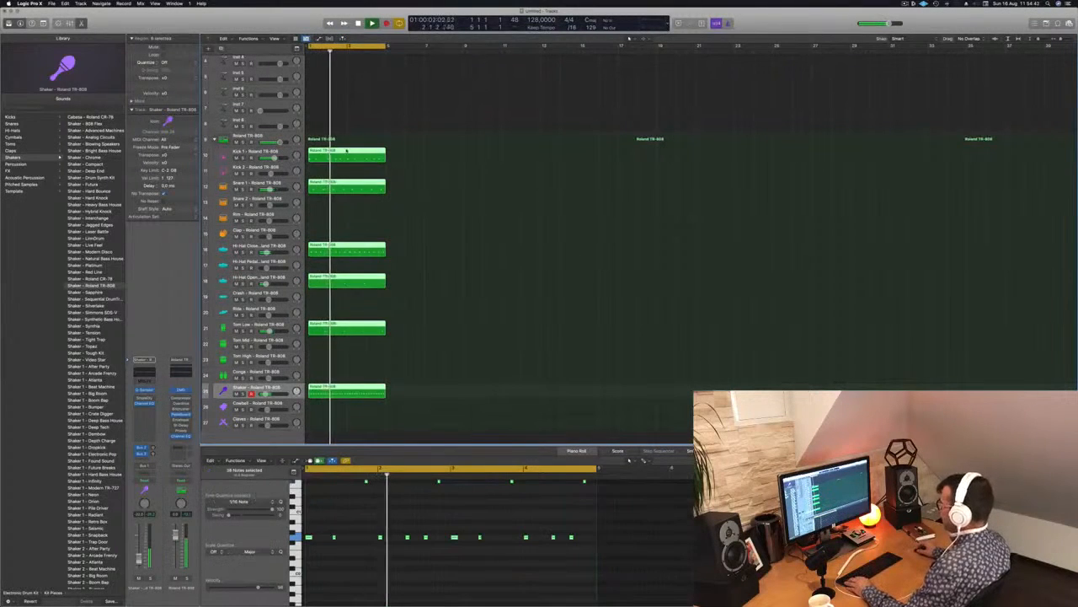
pyautogui.moveTo(326, 151); pyautogui.dragTo(403, 151)
pyautogui.moveTo(498, 149); pyautogui.dragTo(308, 396)
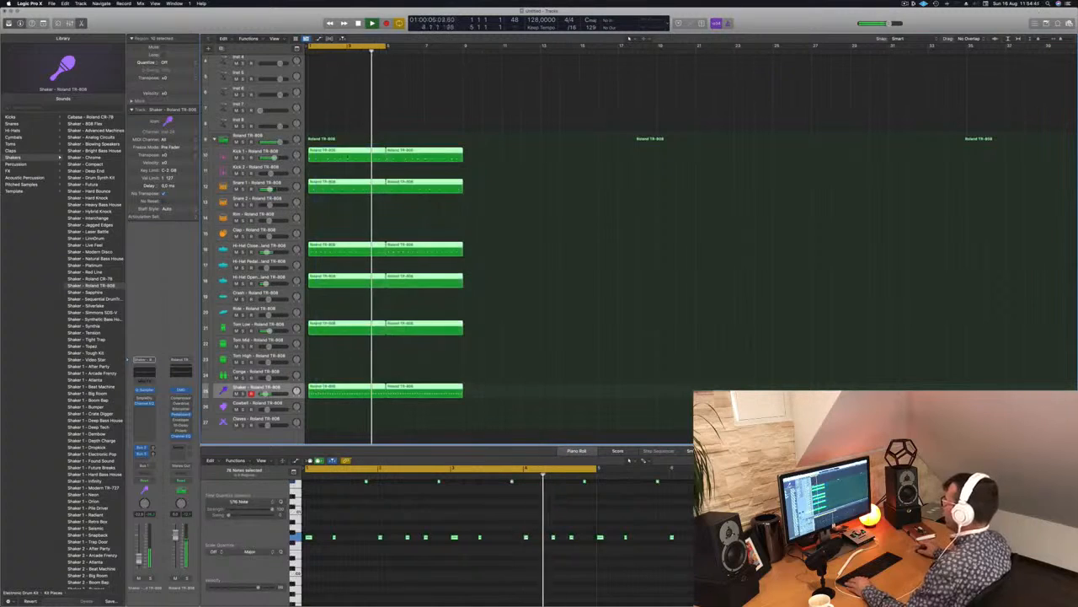
pyautogui.moveTo(343, 152); pyautogui.dragTo(497, 159)
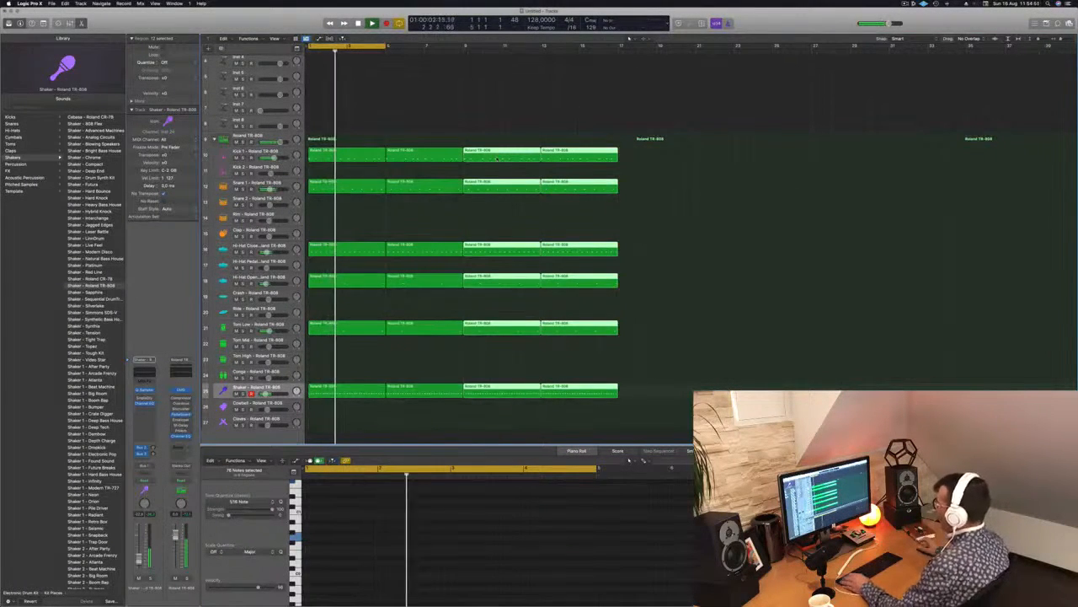
# Copy the first Kick 1 region onto the Kick 2 track and keep only the note at the start of each bar.
pyautogui.click(351, 153)
pyautogui.moveTo(333, 152); pyautogui.dragTo(335, 174)
pyautogui.press('space')
pyautogui.press('space')
pyautogui.click(334, 537)
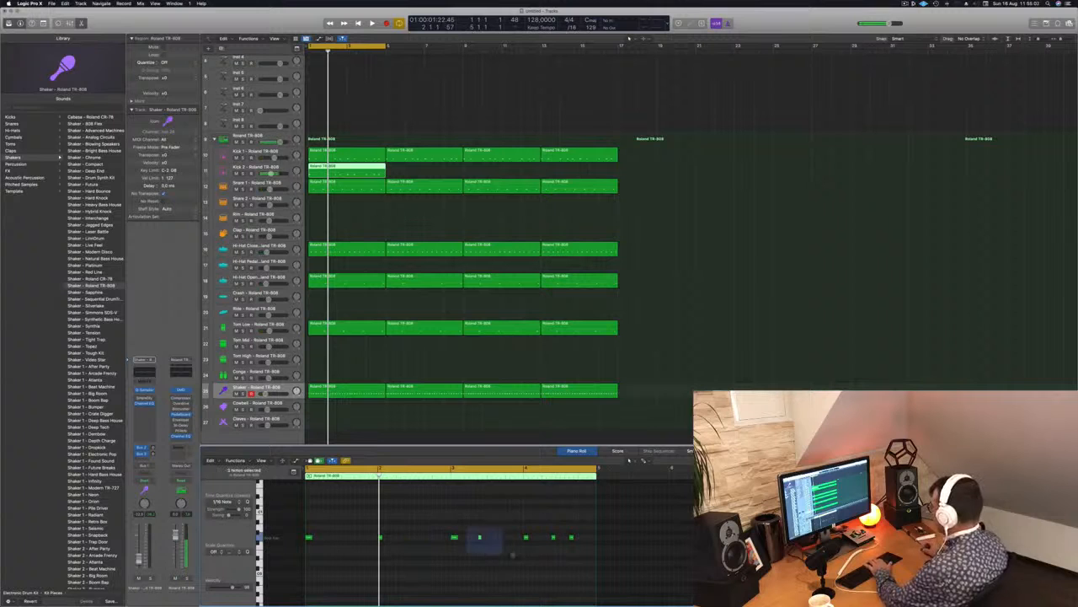
pyautogui.press('space')
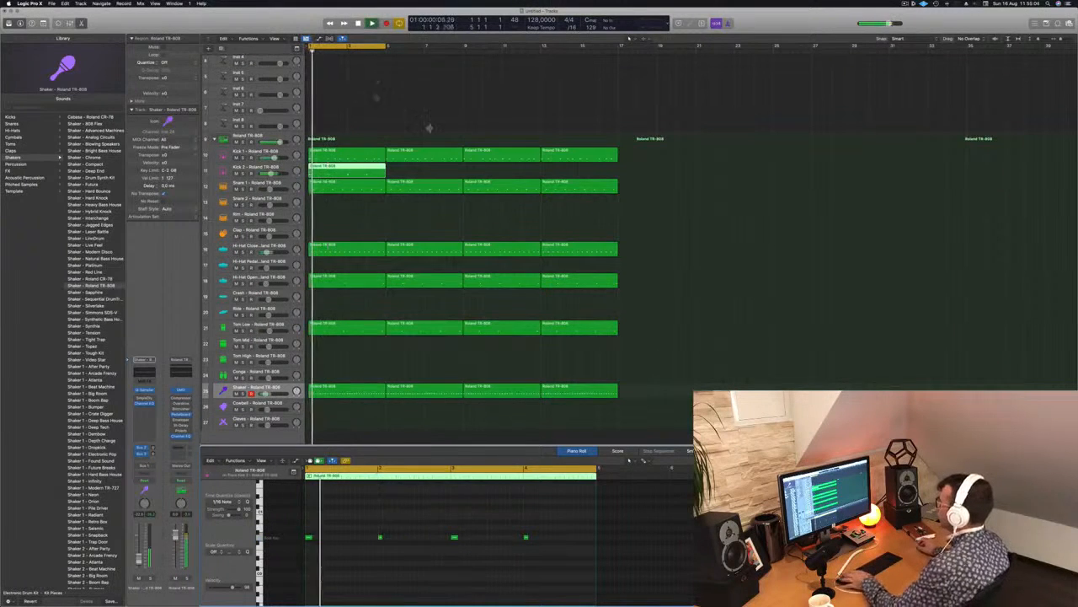
# Repeat the Kick 2 region three times so that it also fills 16 bars.
pyautogui.press('space')
pyautogui.moveTo(354, 173); pyautogui.dragTo(435, 174)
pyautogui.moveTo(368, 169); pyautogui.dragTo(525, 178)
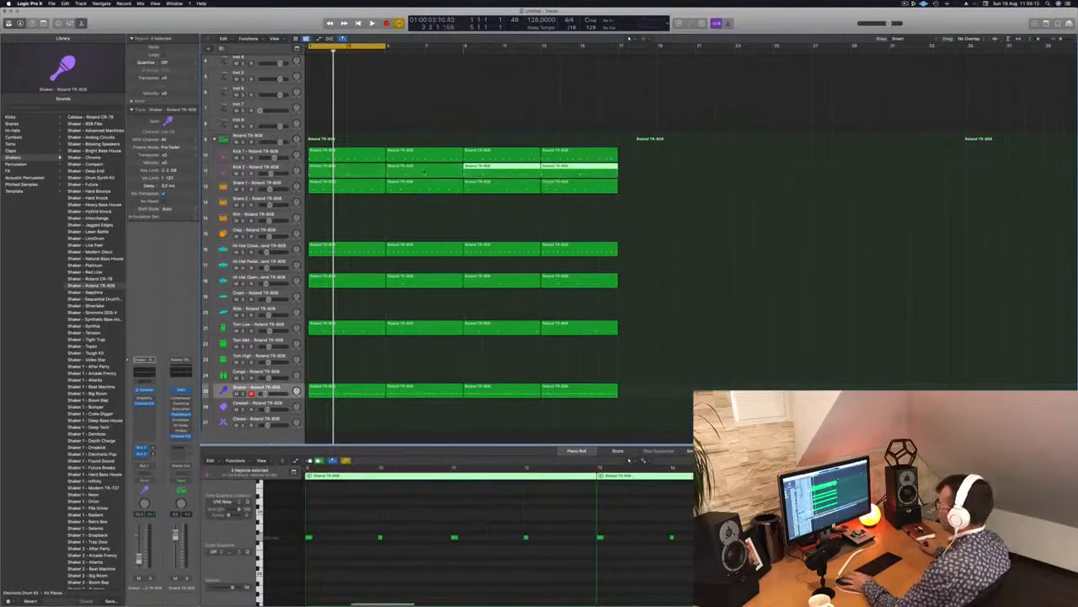
# Audition kick sounds on the Kick 2 track while the beat plays, and load Kick 3 Sub - Blowing Speakers.
pyautogui.press('space')
pyautogui.click(249, 170)
pyautogui.press('Return')
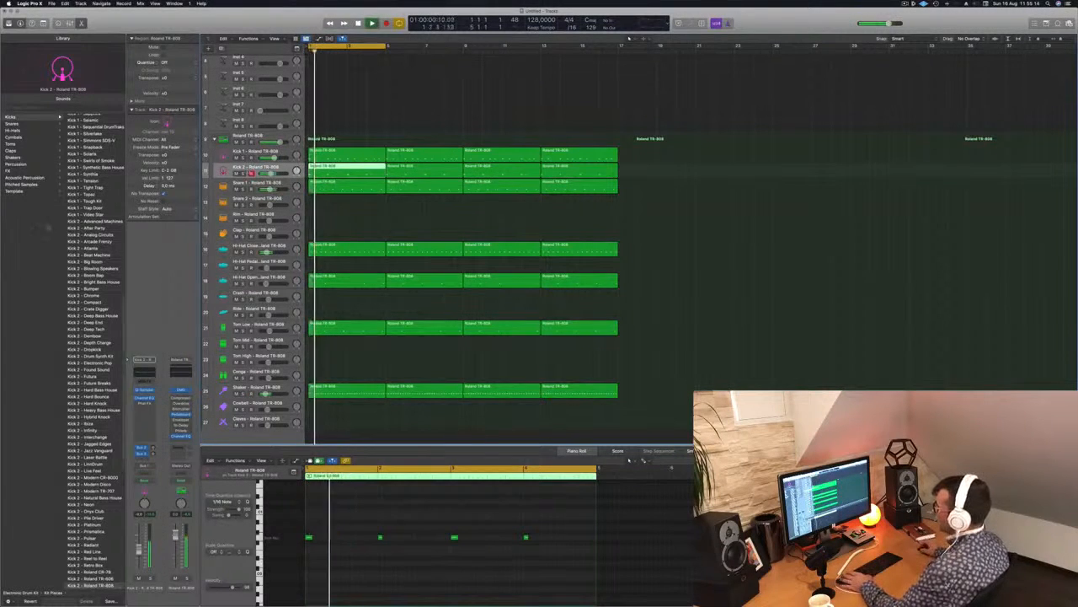
pyautogui.scroll(10, 94, 337)
pyautogui.scroll(10, 94, 337)
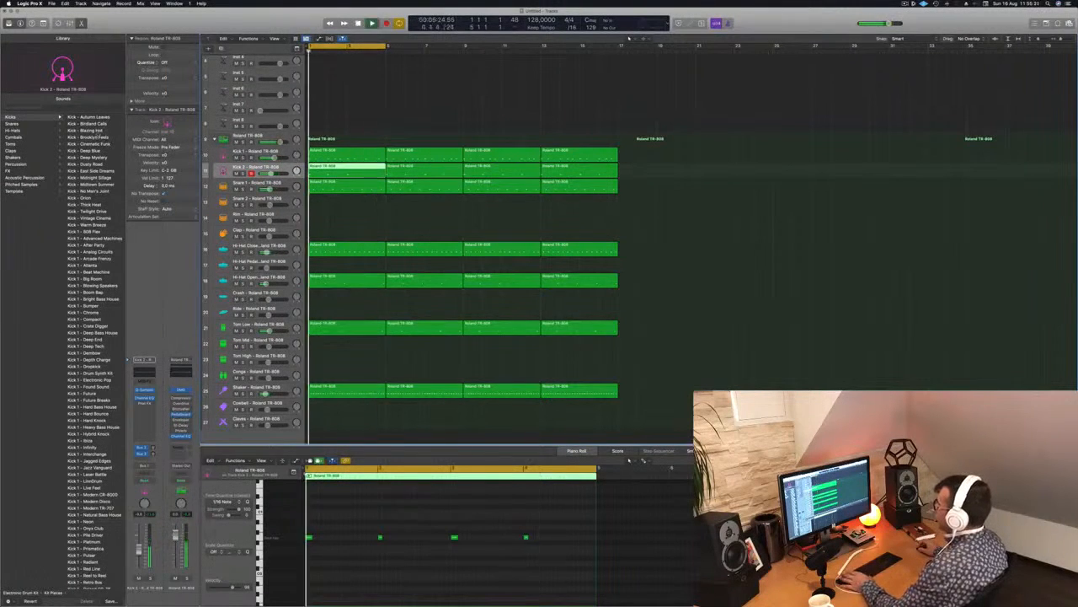
pyautogui.click(90, 123)
pyautogui.press('Down')
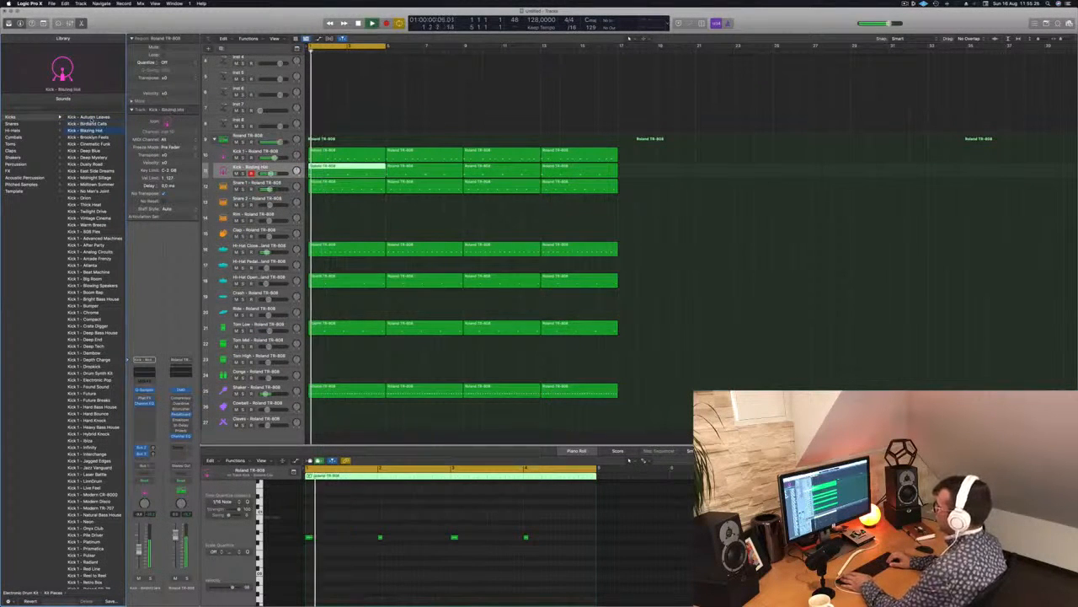
pyautogui.click(95, 231)
pyautogui.scroll(-20, 100, 231)
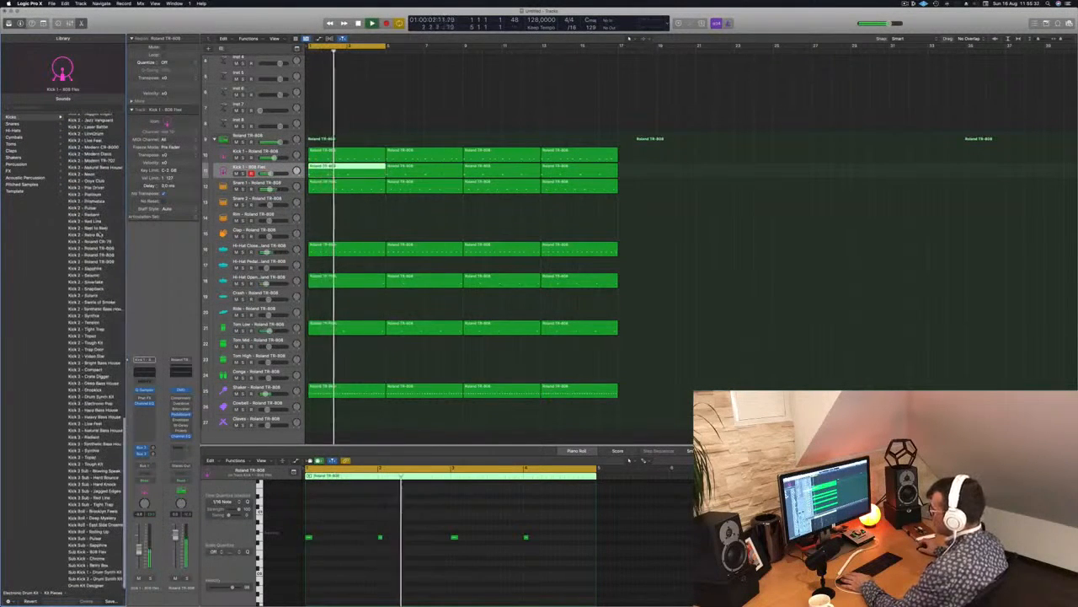
pyautogui.click(91, 471)
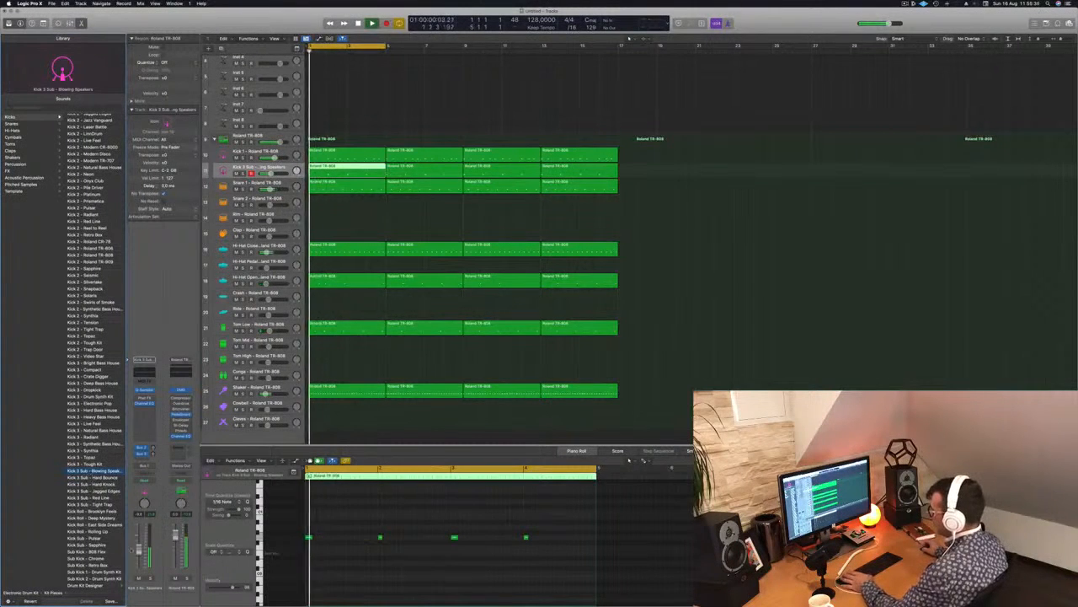
# Transpose the four notes of the first sub kick region down a few semitones and lengthen them all.
pyautogui.click(343, 572)
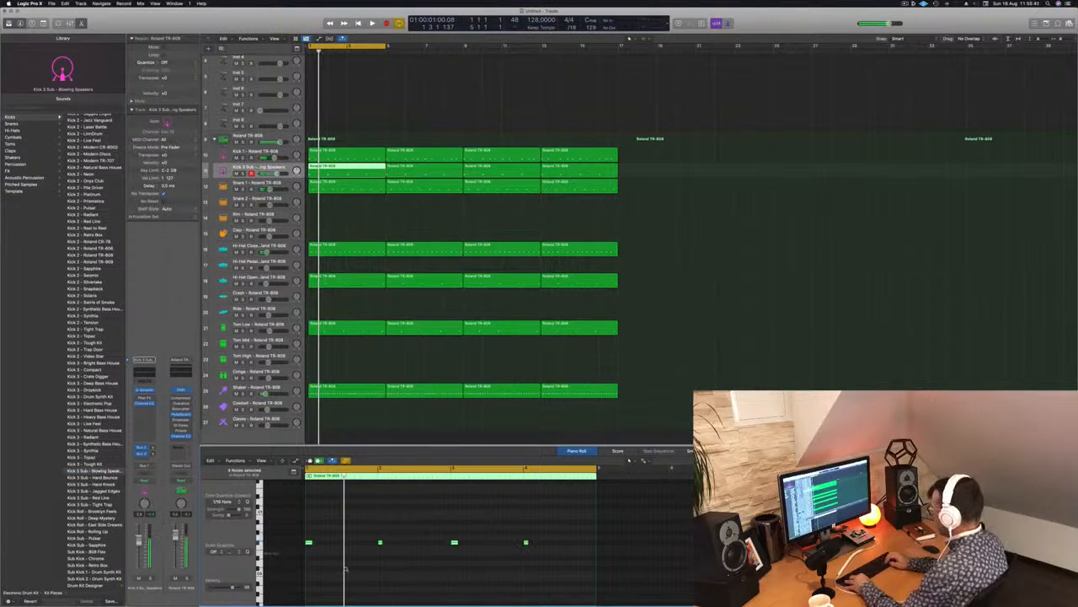
pyautogui.press('space')
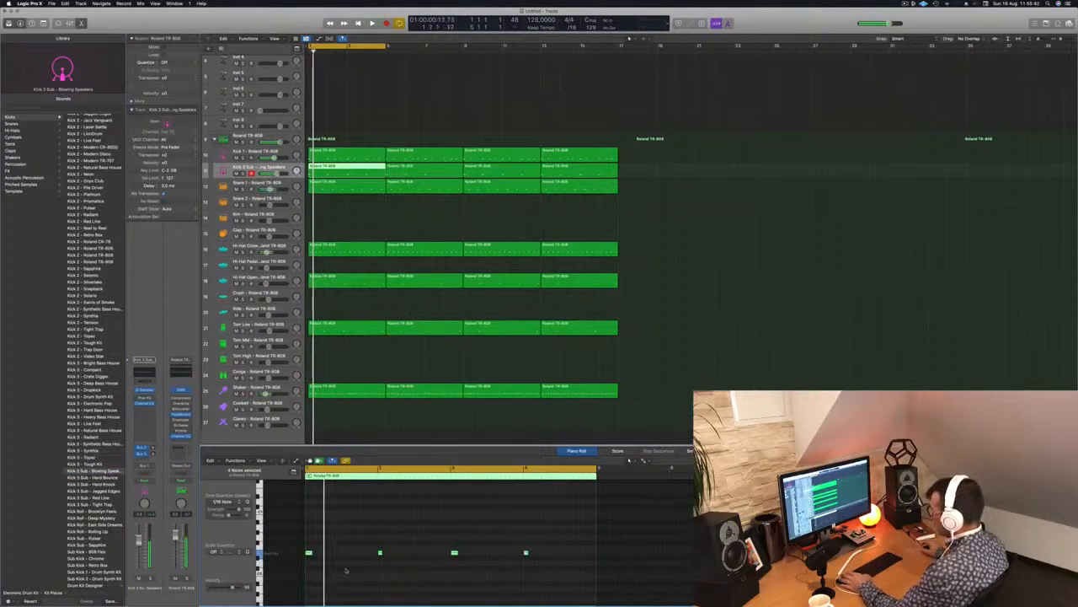
pyautogui.moveTo(311, 551); pyautogui.dragTo(328, 553)
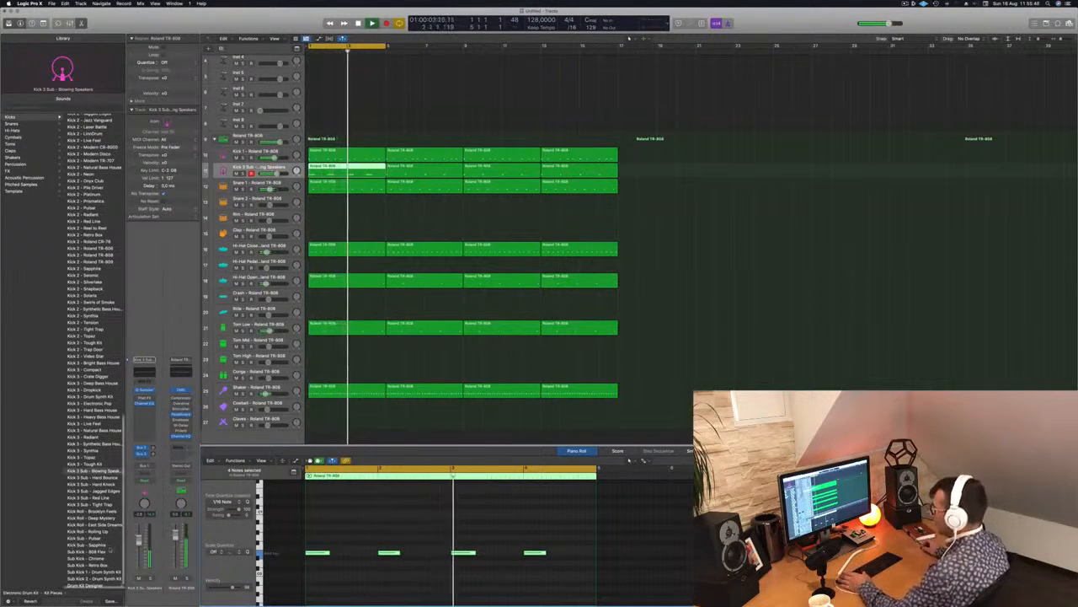
# Try other Kick 3 Sub sounds such as Hard Knock on the sub kick track, and go back to Blowing Speakers.
pyautogui.press('Return')
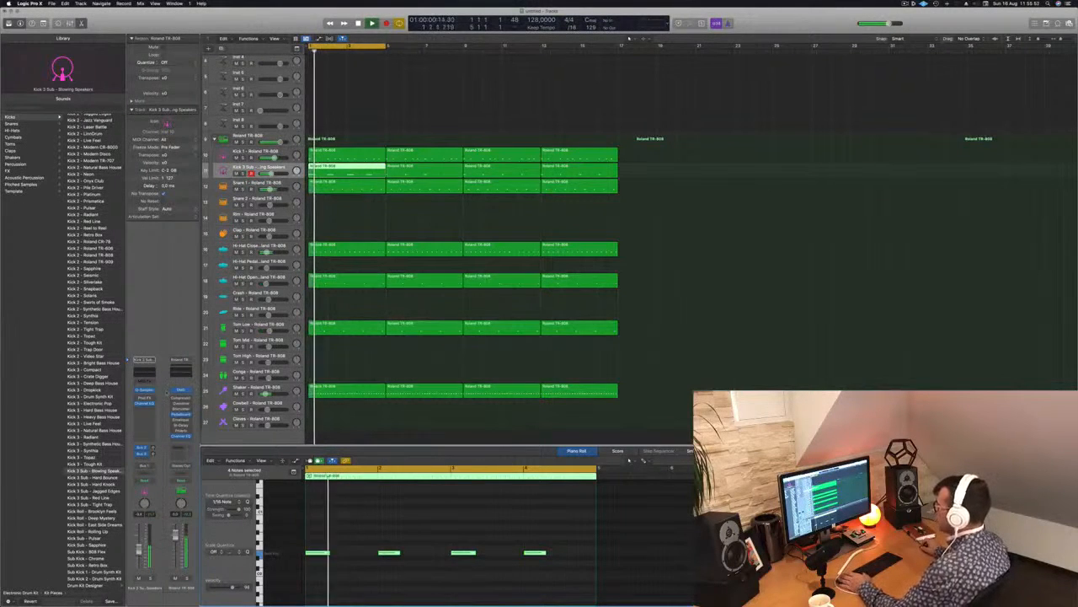
pyautogui.press('Down')
pyautogui.press('Return')
pyautogui.press('Down')
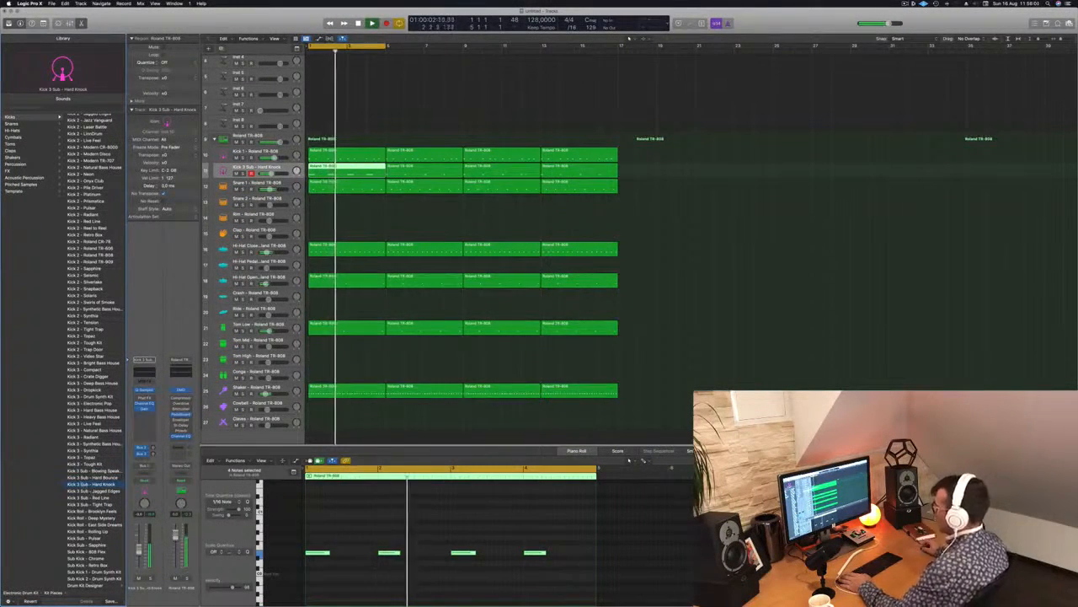
pyautogui.press('Down')
pyautogui.press('Return')
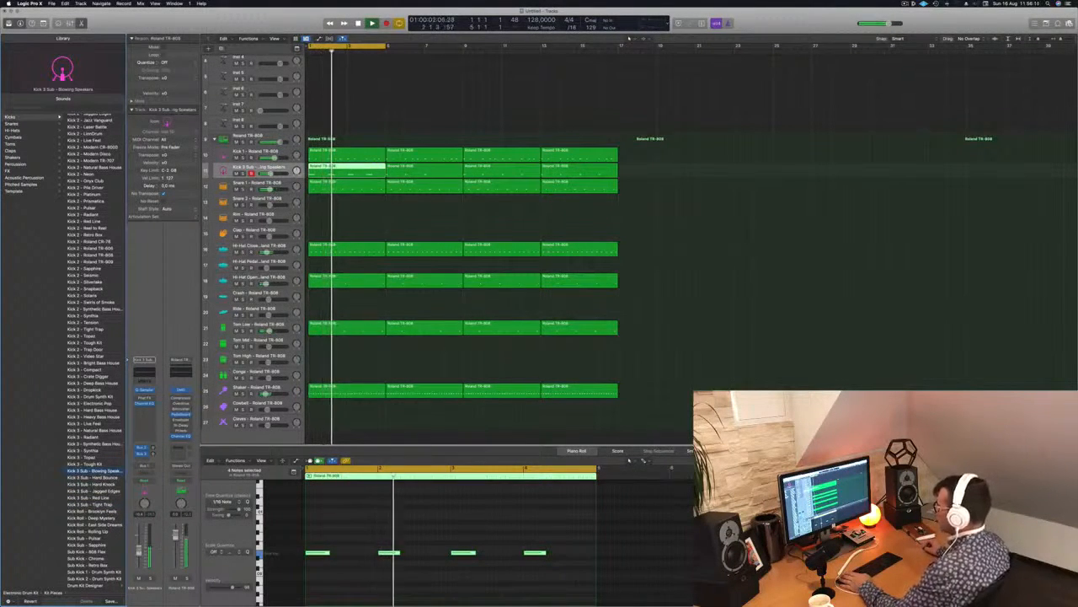
# Mute and unmute the sub kick track during playback to compare the beat with and without it.
pyautogui.click(139, 579)
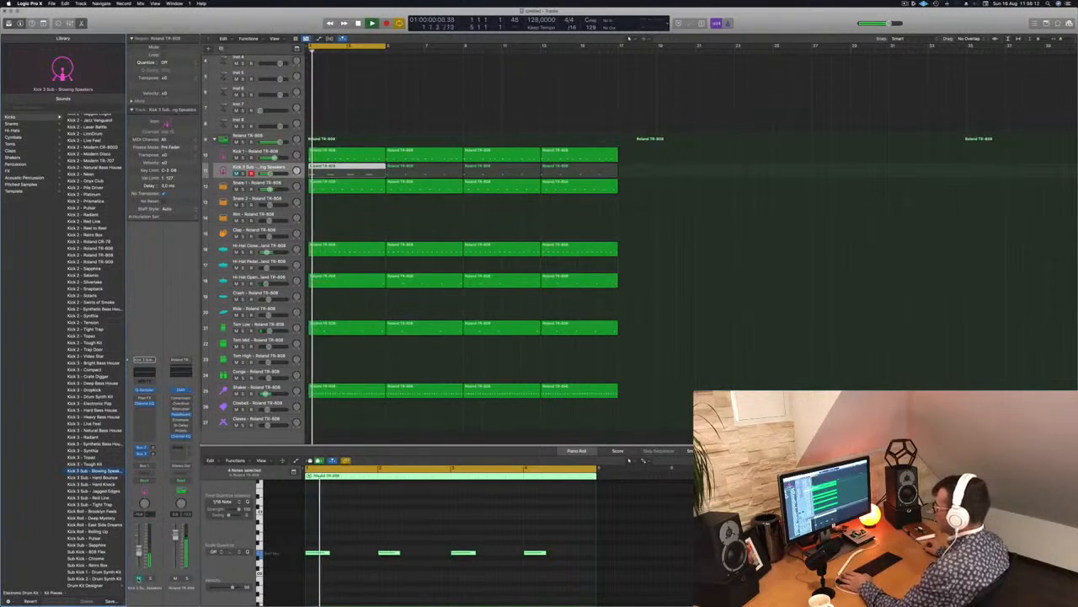
pyautogui.click(139, 579)
pyautogui.press('space')
pyautogui.press('space')
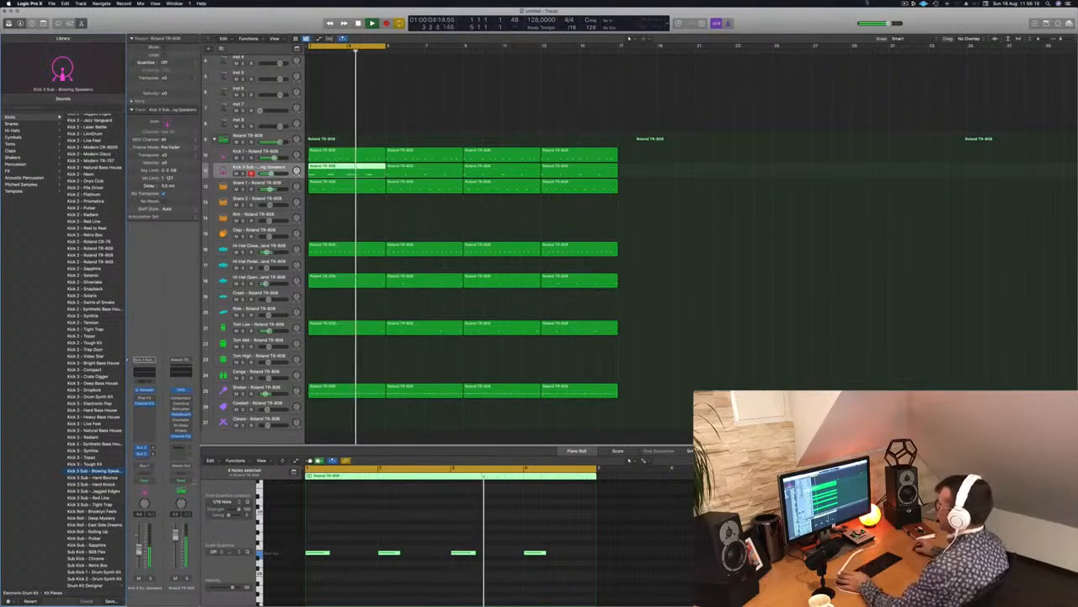
# Extend the cycle range to the end of the copied regions at bar 17.
pyautogui.click(386, 48)
pyautogui.click(384, 47)
pyautogui.click(384, 47)
pyautogui.moveTo(385, 48); pyautogui.dragTo(620, 48)
# Select the Inst 1 track, enlarge its height and open its Alchemy synthesizer.
pyautogui.scroll(4, 495, 95)
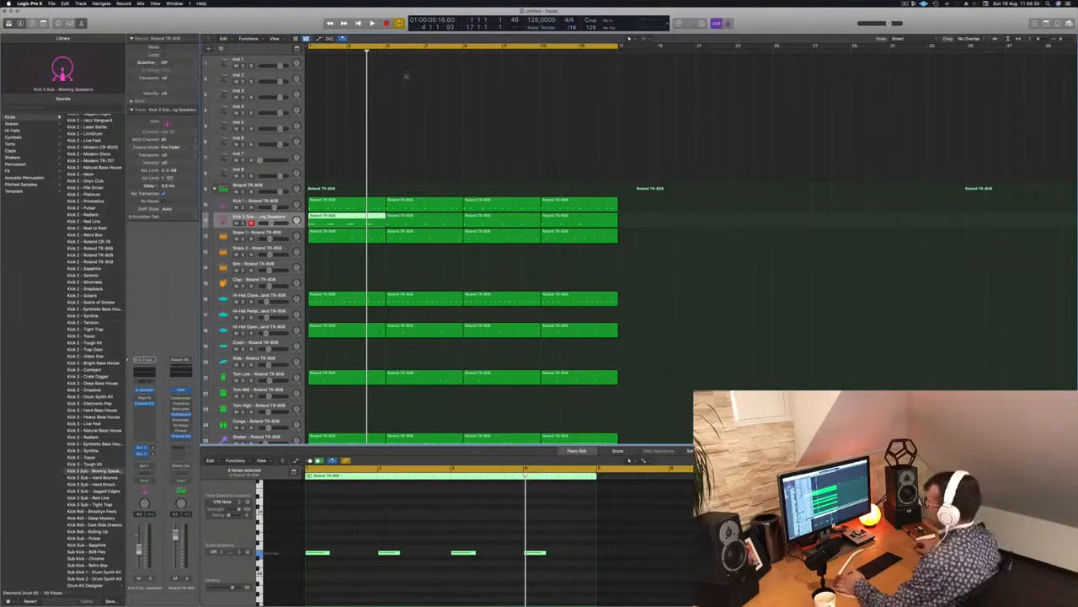
pyautogui.click(267, 59)
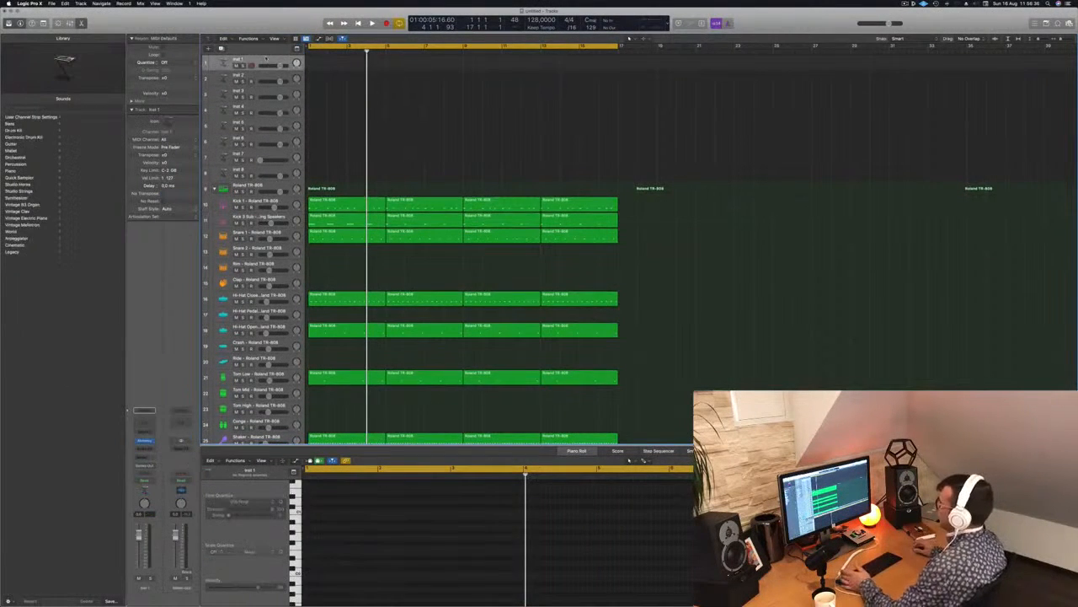
pyautogui.moveTo(266, 73); pyautogui.dragTo(266, 94)
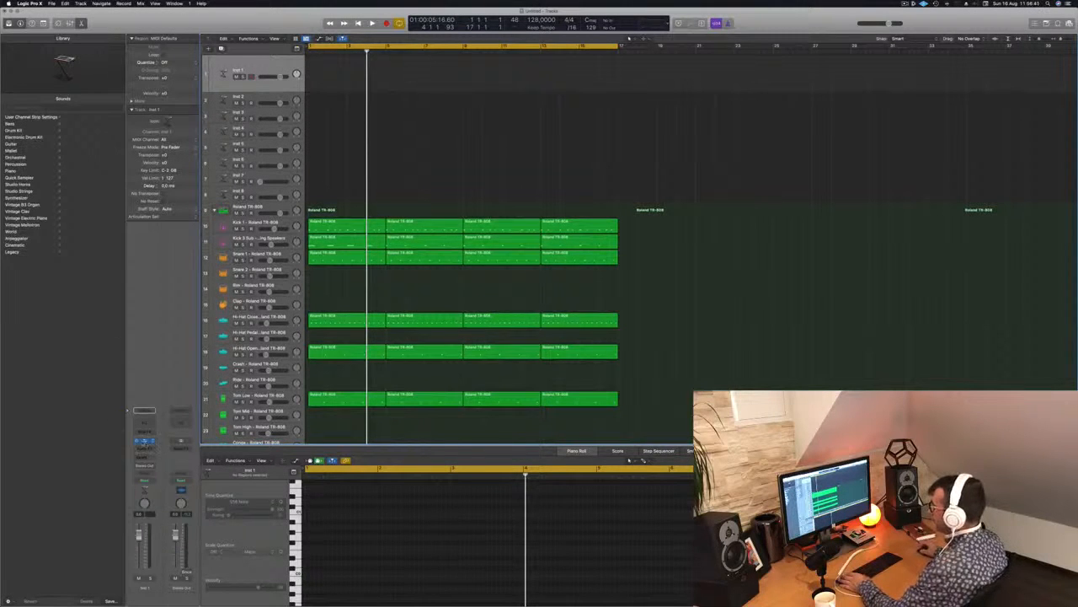
pyautogui.click(143, 442)
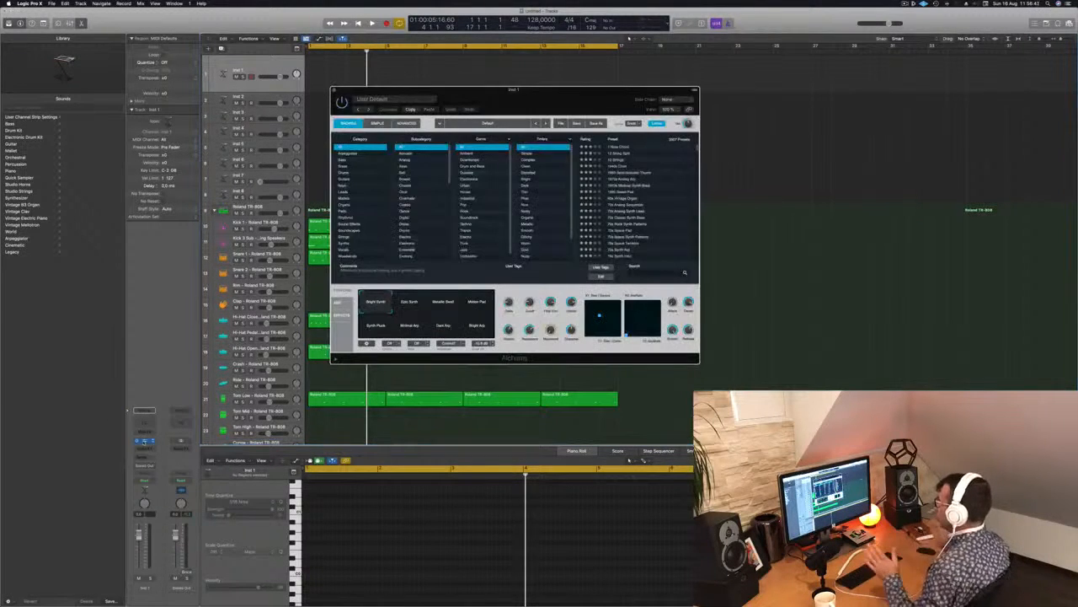
pyautogui.moveTo(539, 97); pyautogui.dragTo(541, 97)
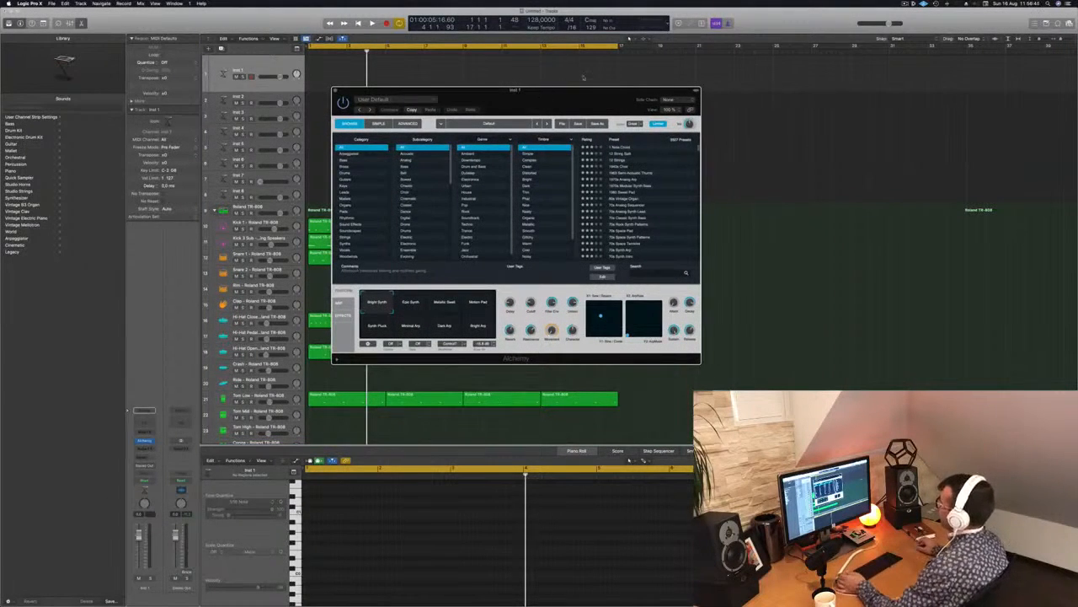
pyautogui.moveTo(578, 89); pyautogui.dragTo(575, 90)
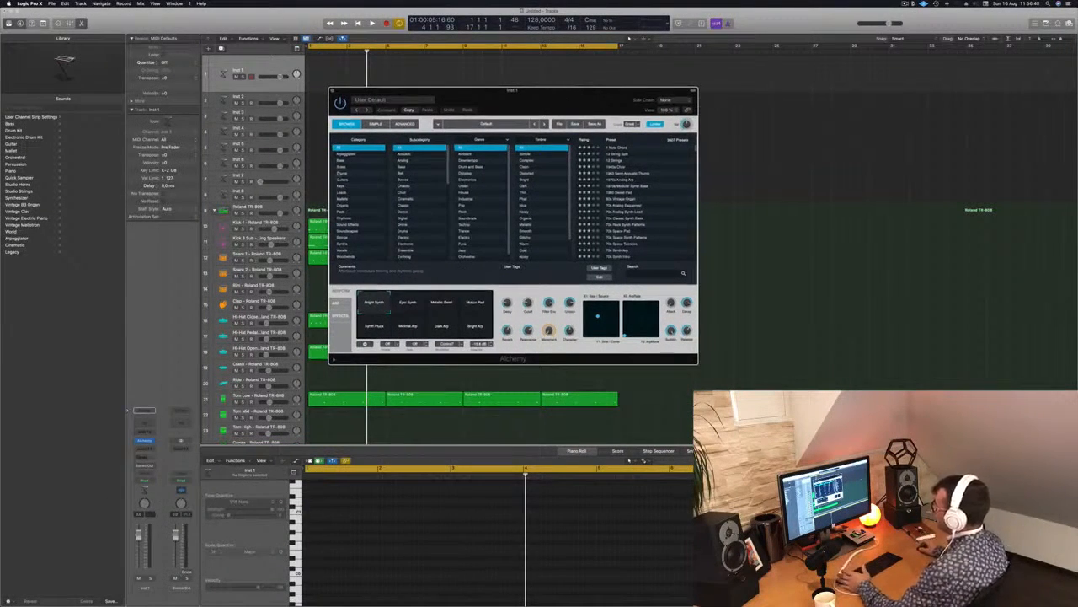
# Filter the Alchemy presets to the Bass category and Downtempo genre, and load 80s FM Bass Attack.
pyautogui.click(340, 162)
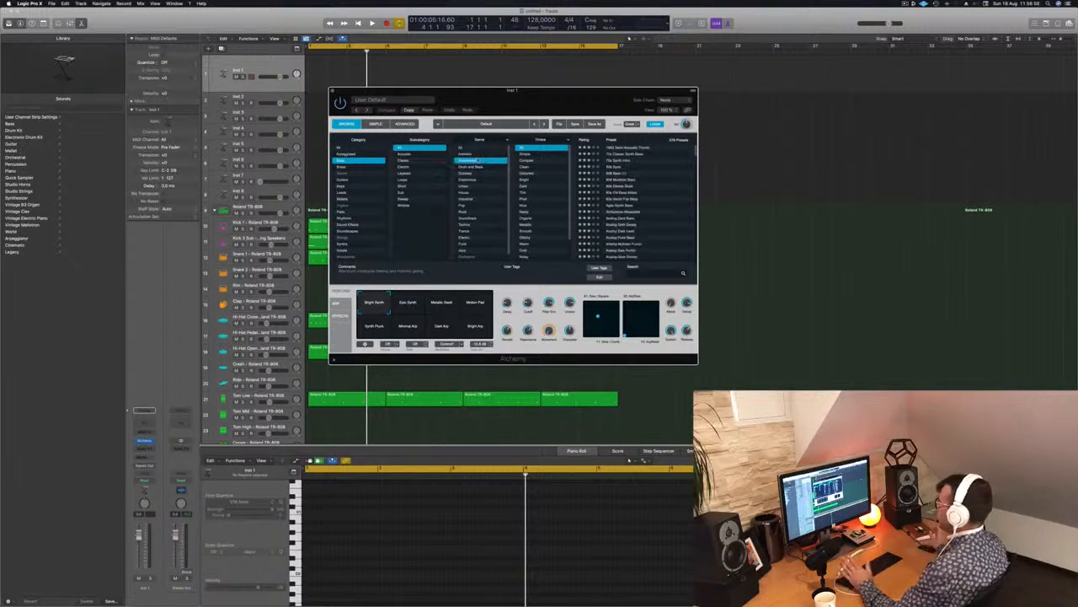
pyautogui.scroll(-1, 488, 188)
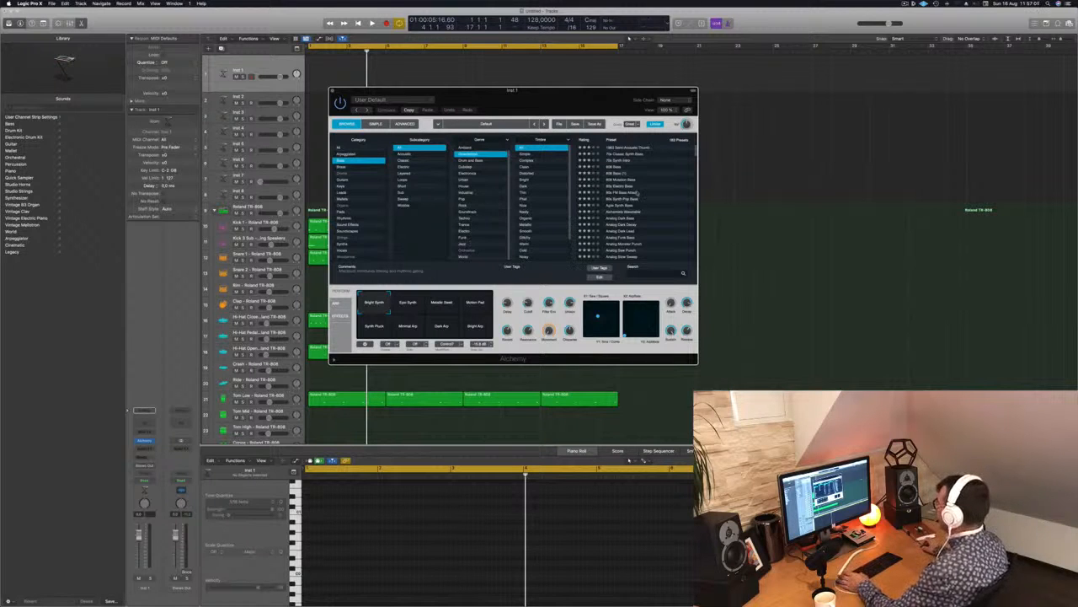
pyautogui.click(622, 194)
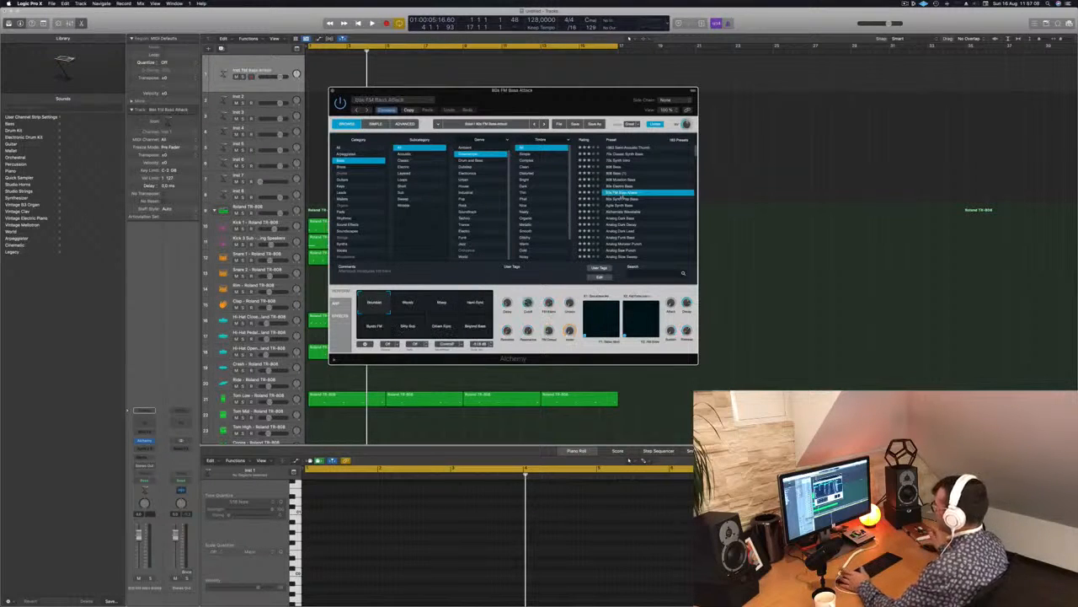
pyautogui.scroll(-2, 622, 199)
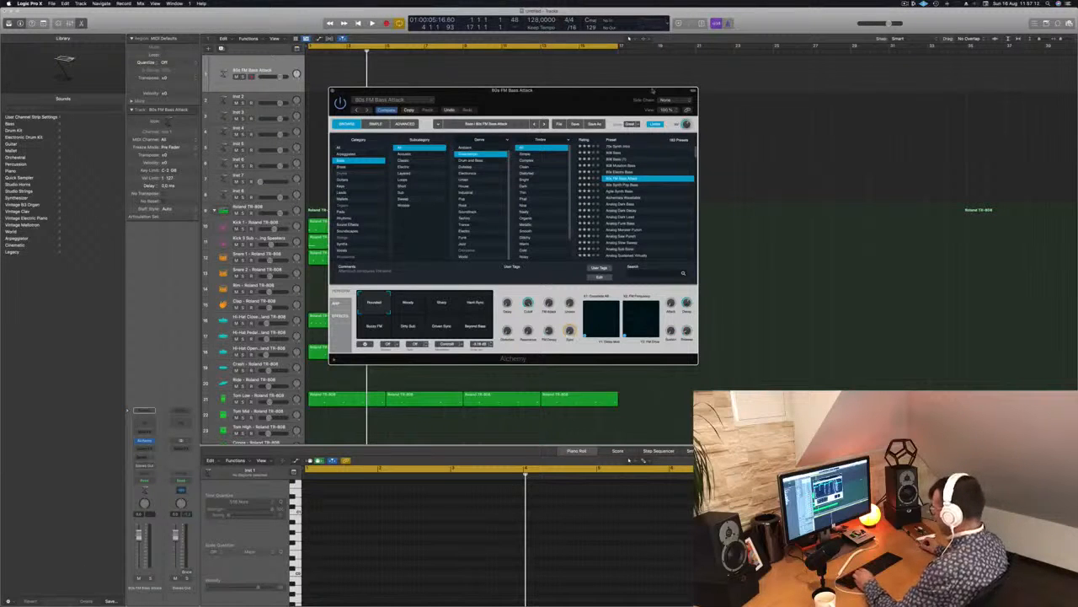
# Bring up the Musical Typing keyboard to try the bass sound, and move the Alchemy window clear of the track headers.
pyautogui.press('super+k')
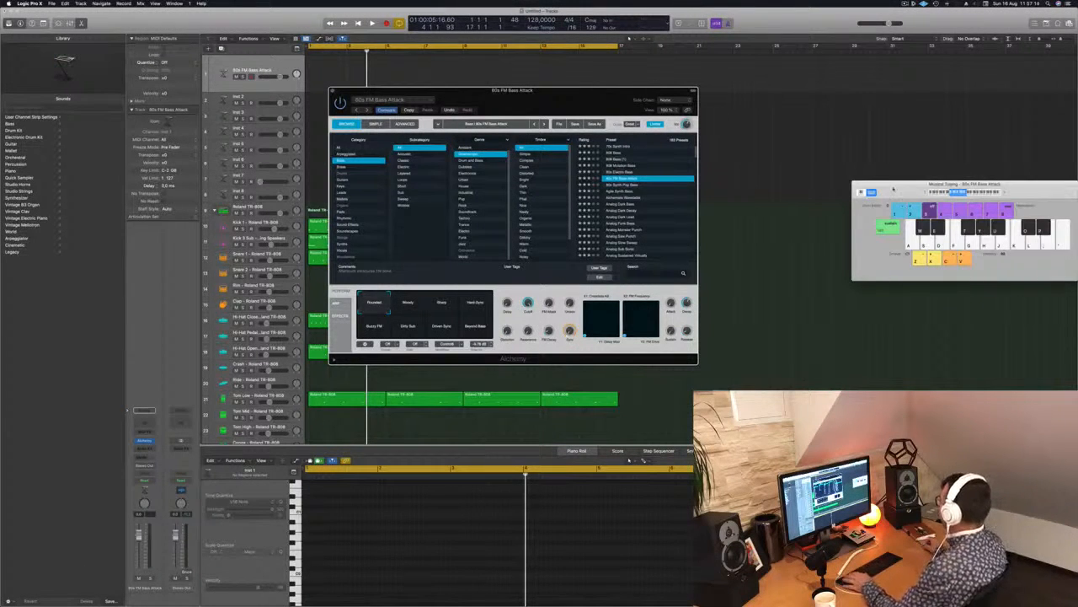
pyautogui.moveTo(894, 189); pyautogui.dragTo(744, 179)
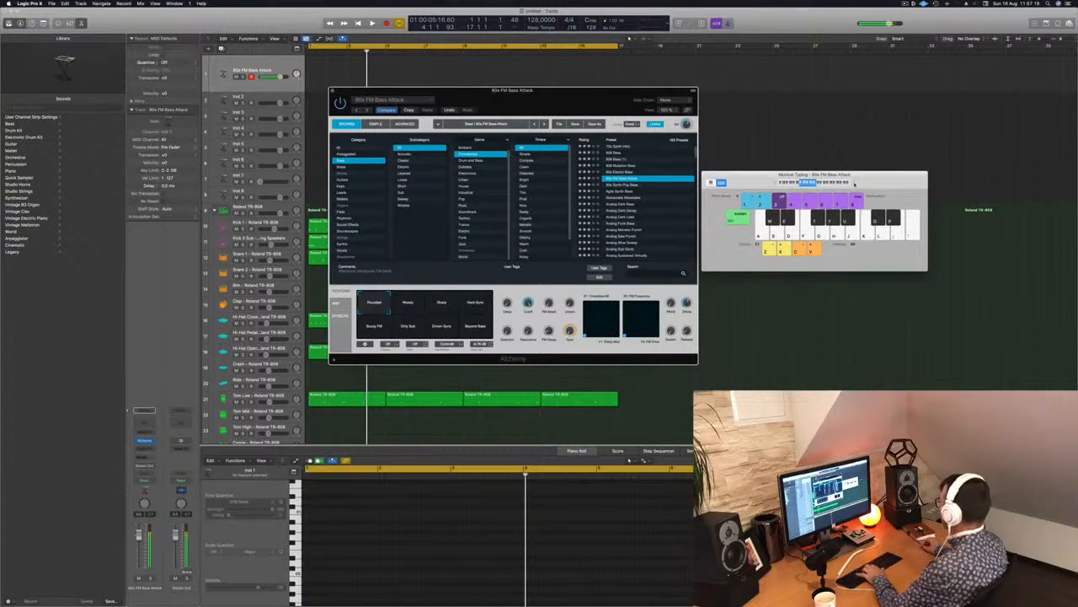
pyautogui.moveTo(648, 95); pyautogui.dragTo(881, 130)
# Play the drum beat while auditioning the following bass presets, and load Alchemists Wavetable.
pyautogui.press('space')
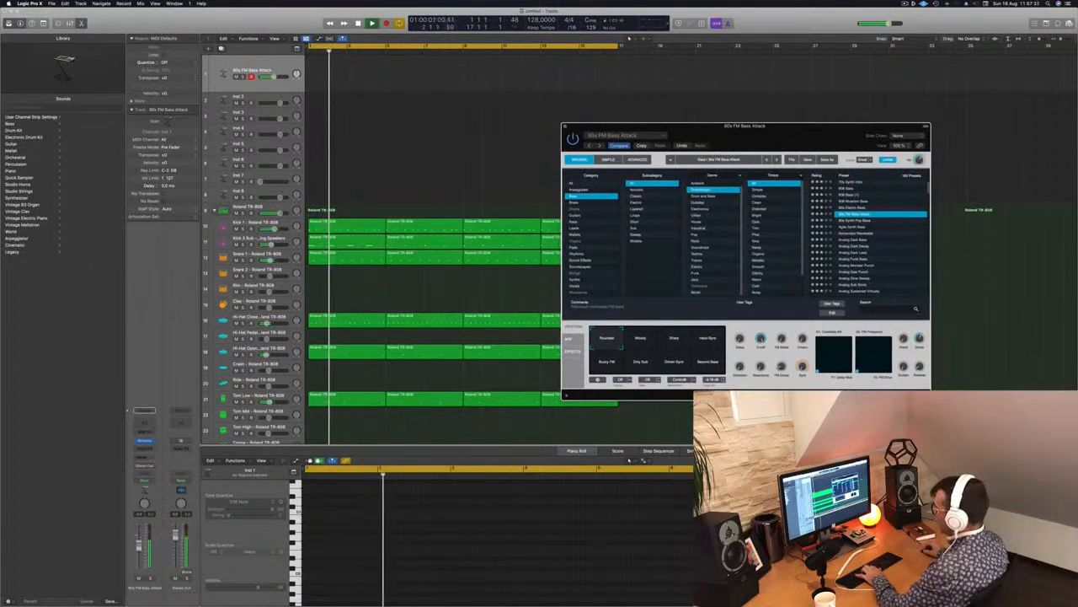
pyautogui.press('Down')
pyautogui.press('Down')
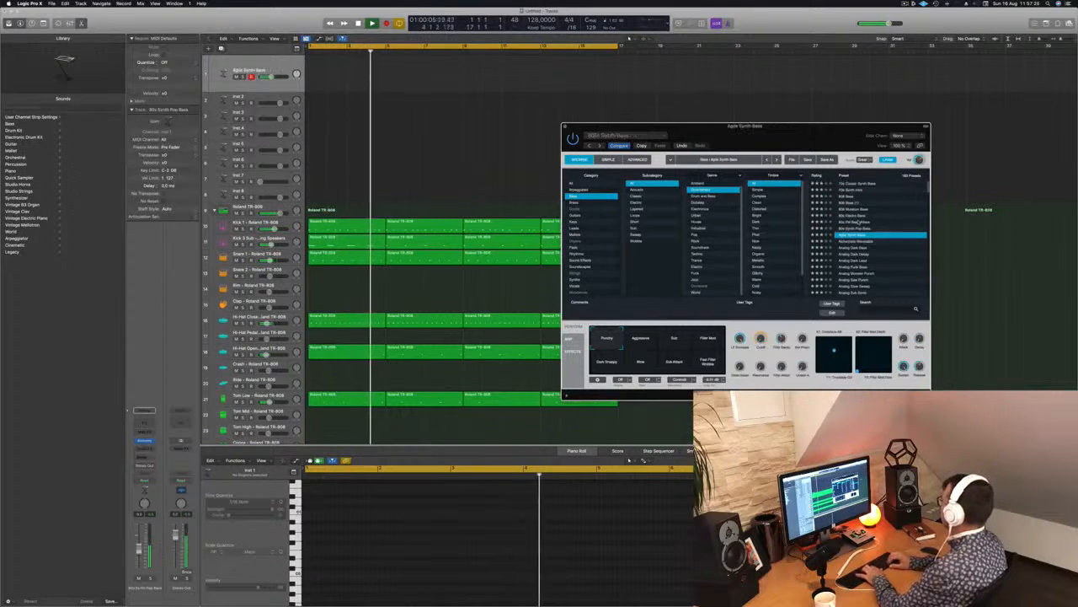
pyautogui.press('Down')
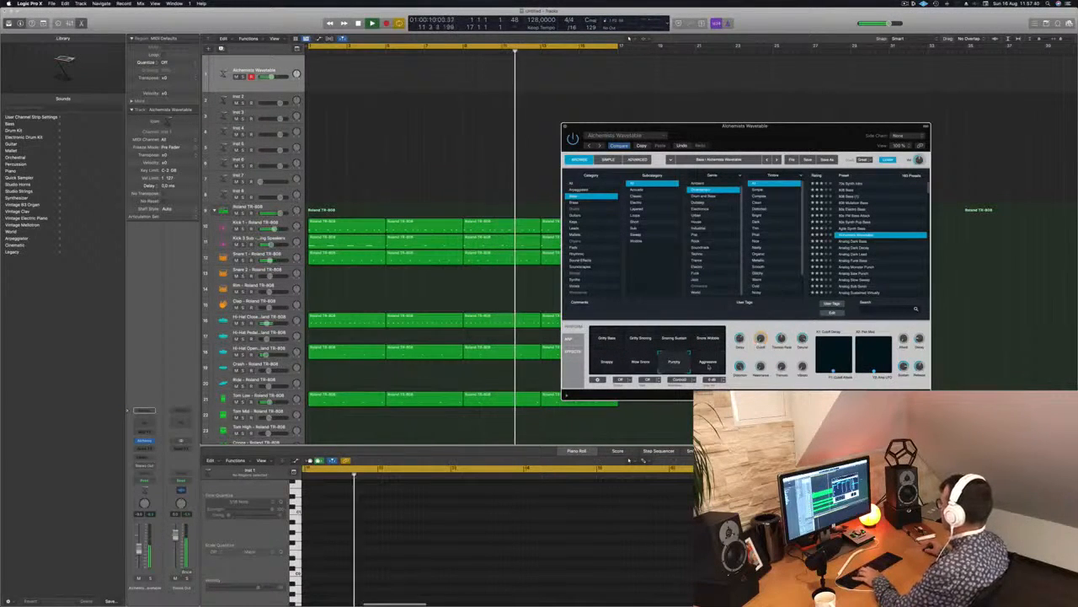
# Try the Punchy variation, audition the presets from Analog Dark Bass to Analog Dark Lead, and return to Analog Dark Decay.
pyautogui.click(678, 362)
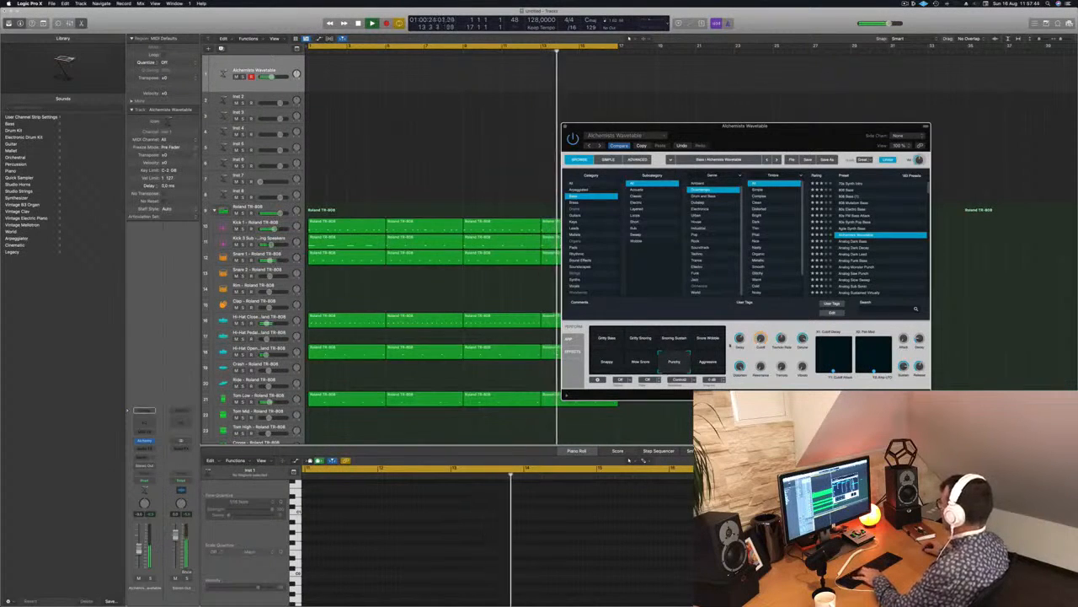
pyautogui.click(856, 241)
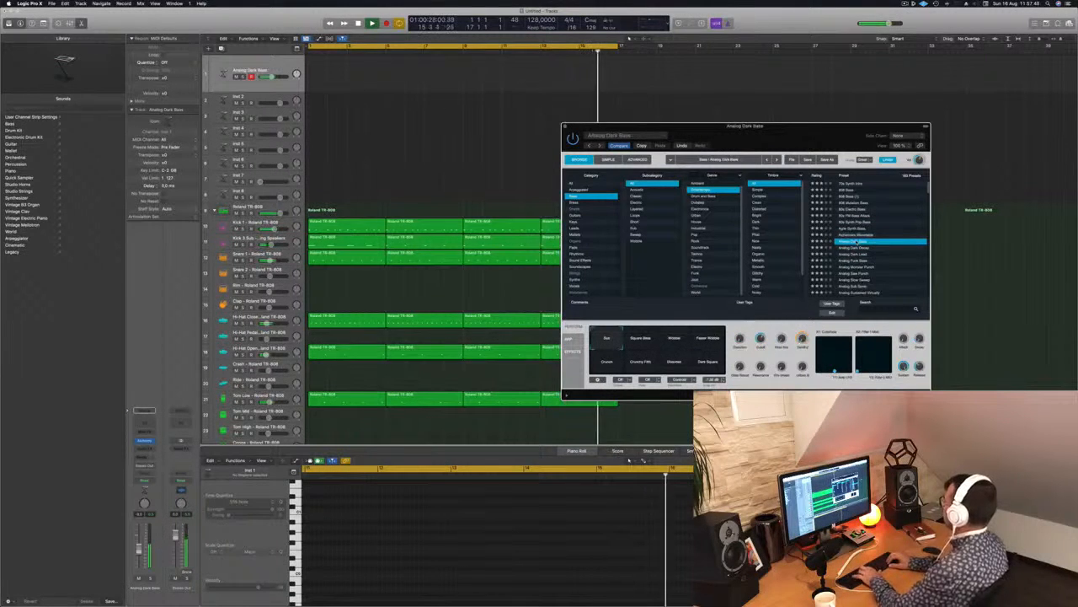
pyautogui.press('Down')
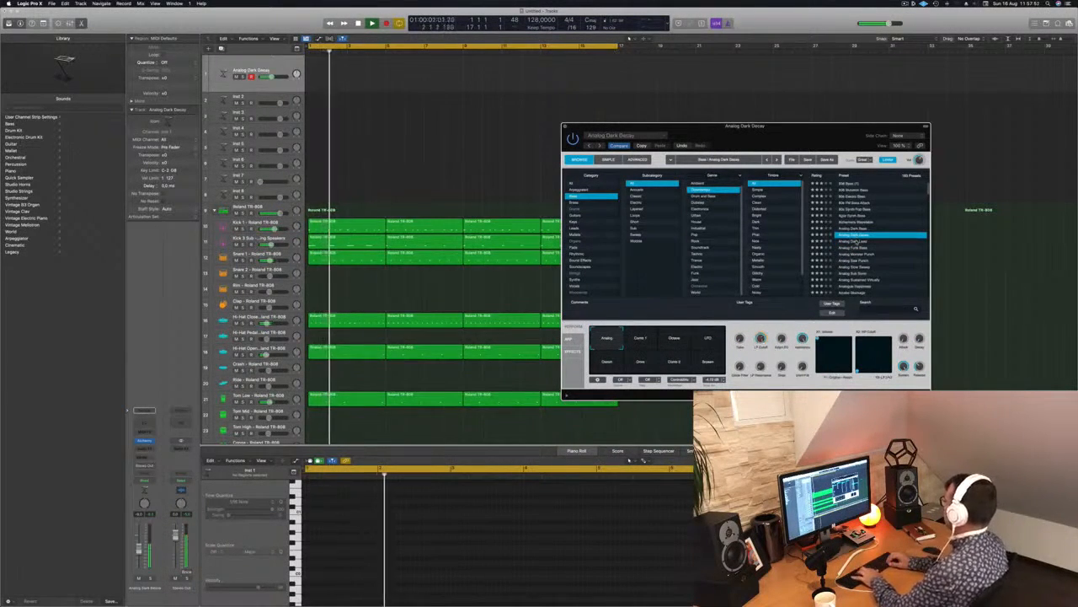
pyautogui.press('Down')
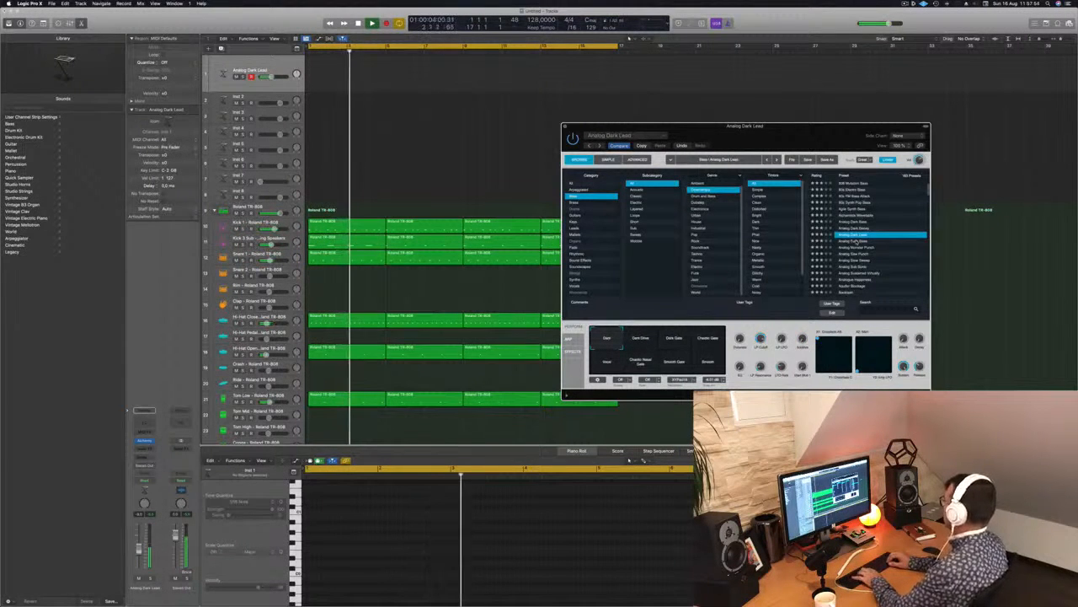
pyautogui.press('Up')
# Compare the performance snapshots of Analog Dark Decay, from Comb 1 and Octave through to Broken, over the drum beat.
pyautogui.click(642, 339)
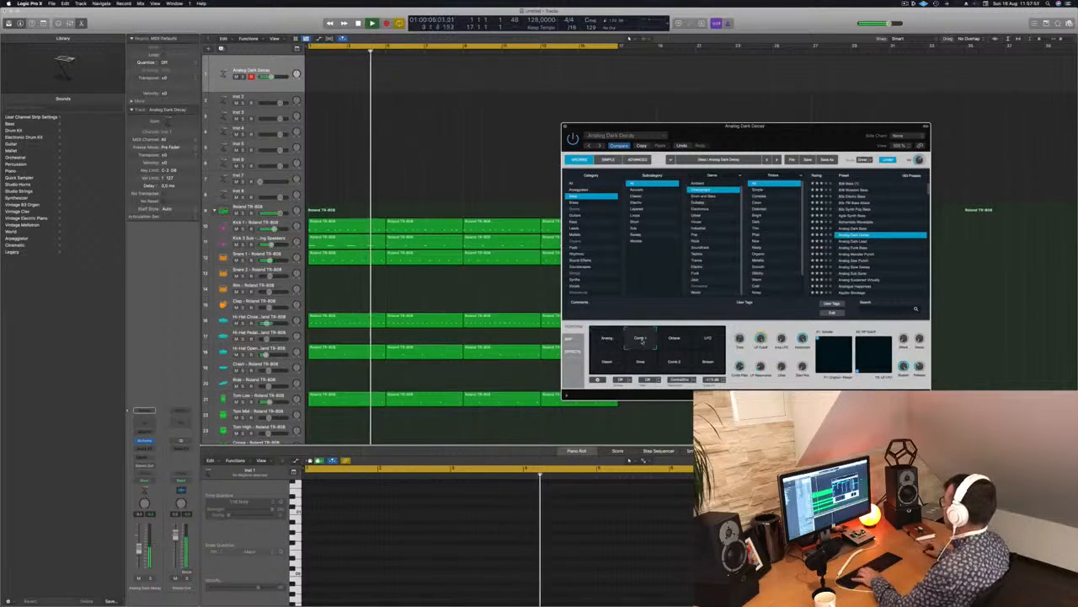
pyautogui.click(677, 339)
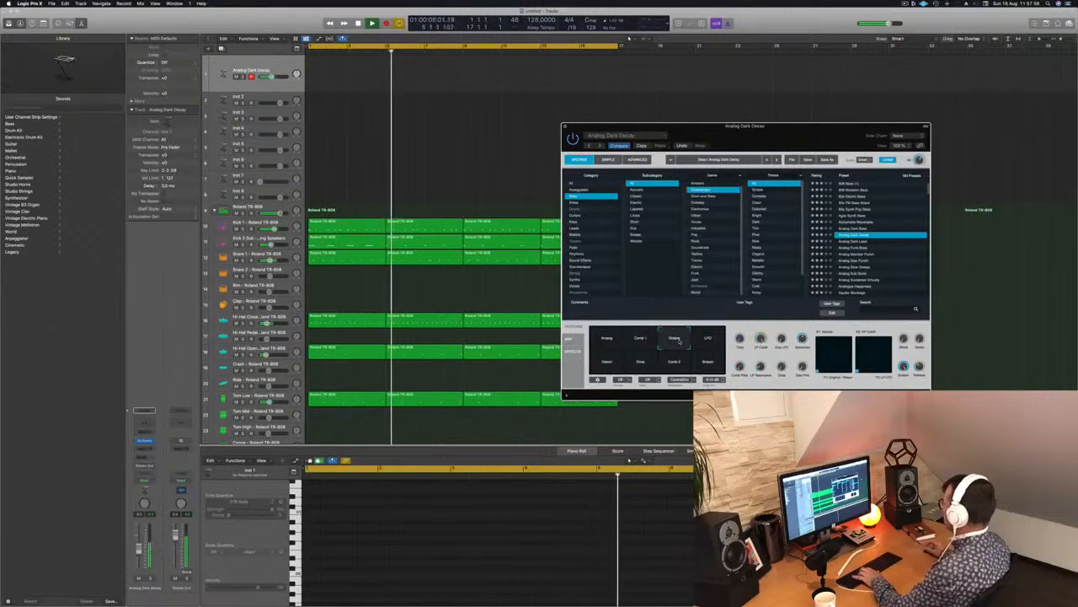
pyautogui.click(701, 339)
pyautogui.click(606, 361)
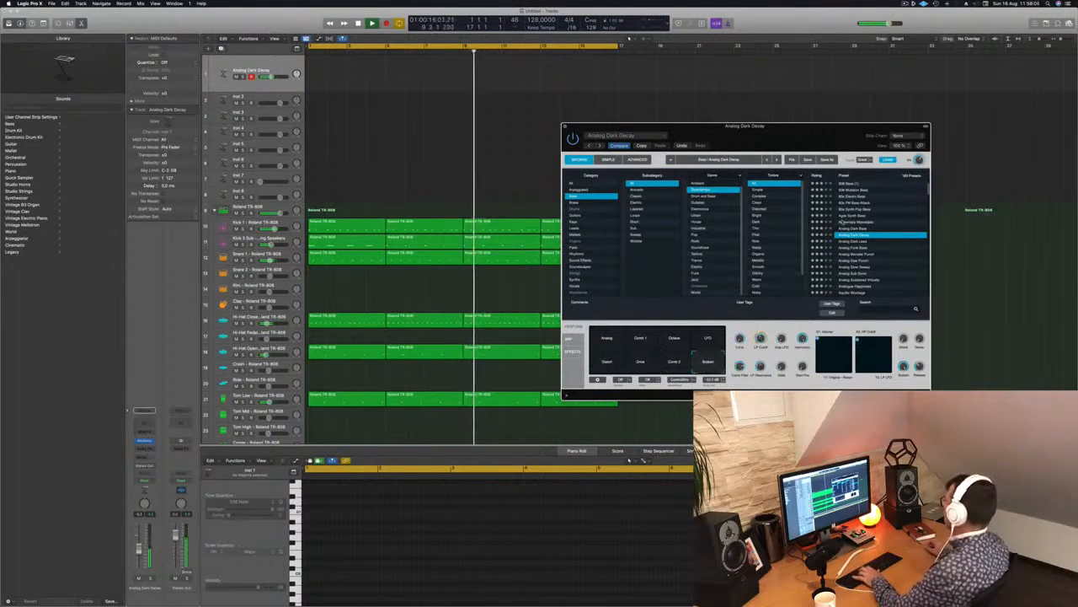
# Audition the analog bass presets from Analog Dark Lead through Analog Monster Punch and Analog Saw Punch to Analog Slow Sweep.
pyautogui.click(861, 243)
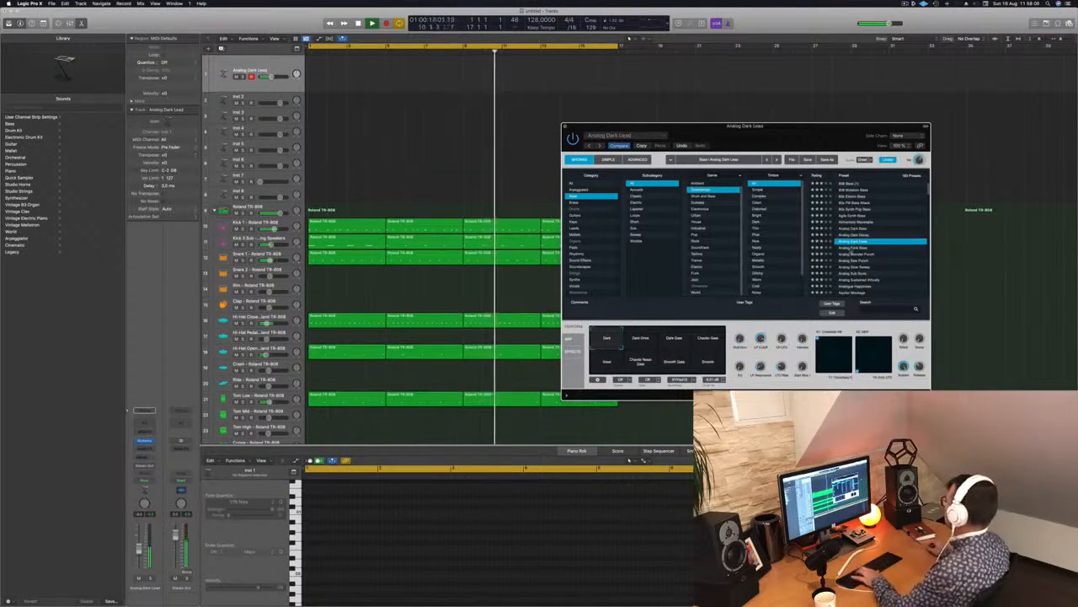
pyautogui.click(860, 248)
pyautogui.click(862, 254)
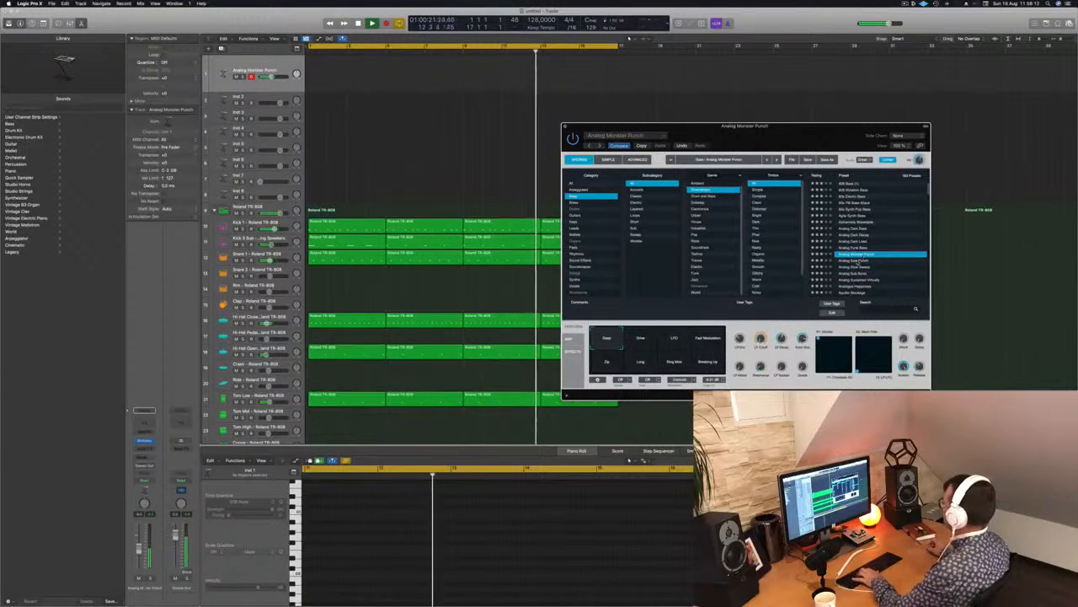
pyautogui.click(860, 261)
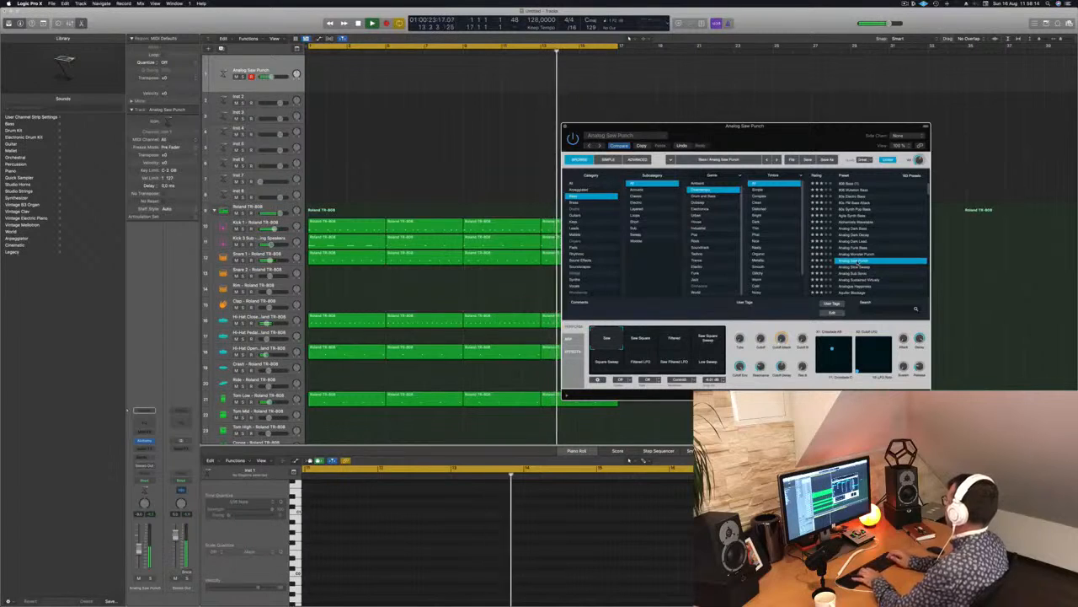
pyautogui.press('Down')
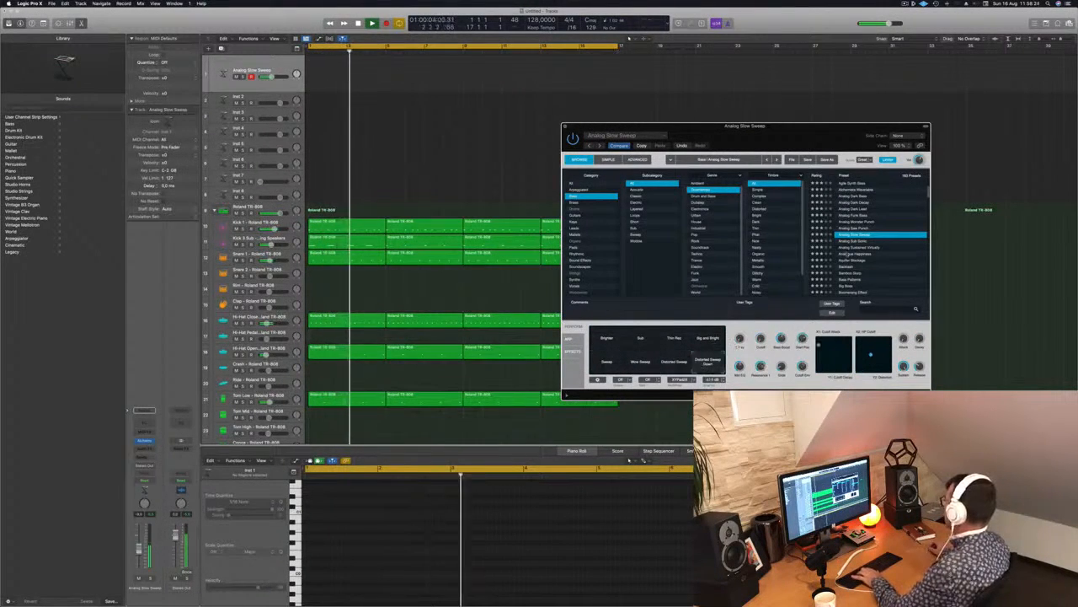
# Continue auditioning the Downtempo bass presets from Analog Sub Sonic through Analogue Happiness to Bass Patterns.
pyautogui.press('Down')
pyautogui.press('Down')
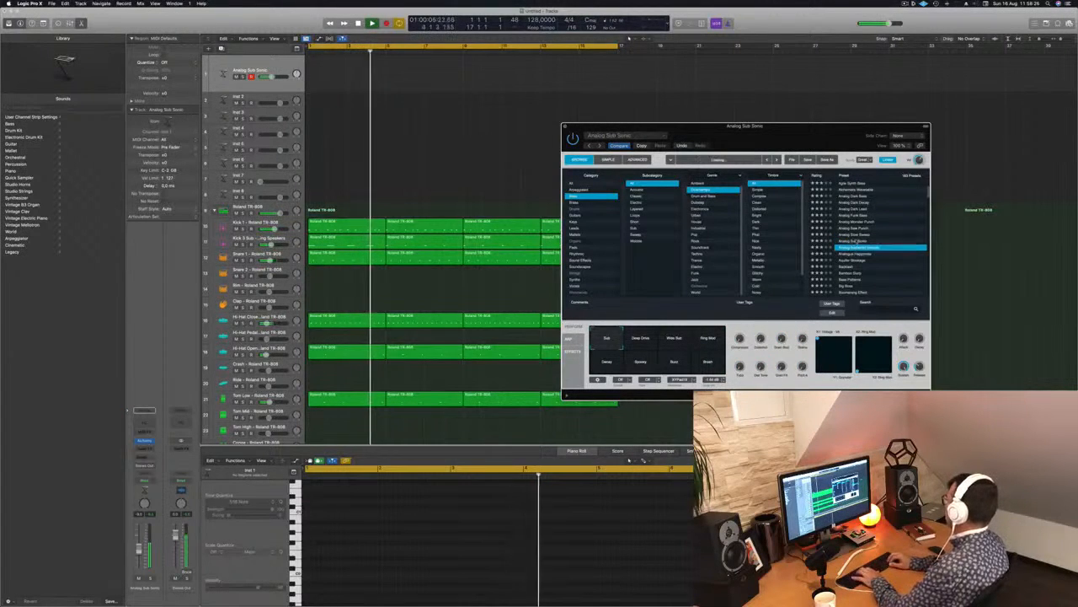
pyautogui.press('Down')
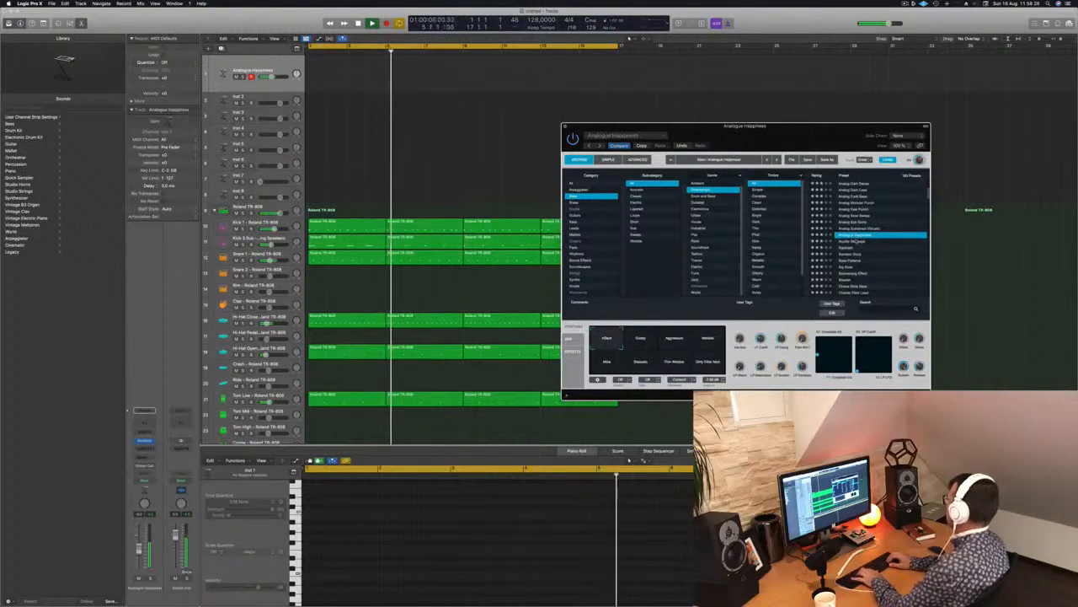
pyautogui.press('Down')
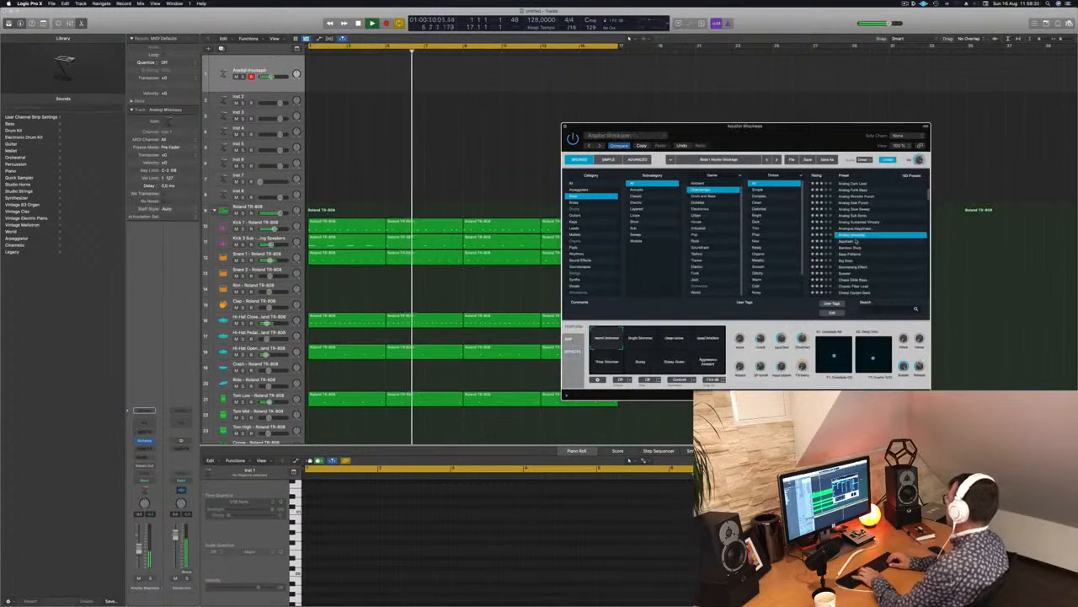
pyautogui.press('Down')
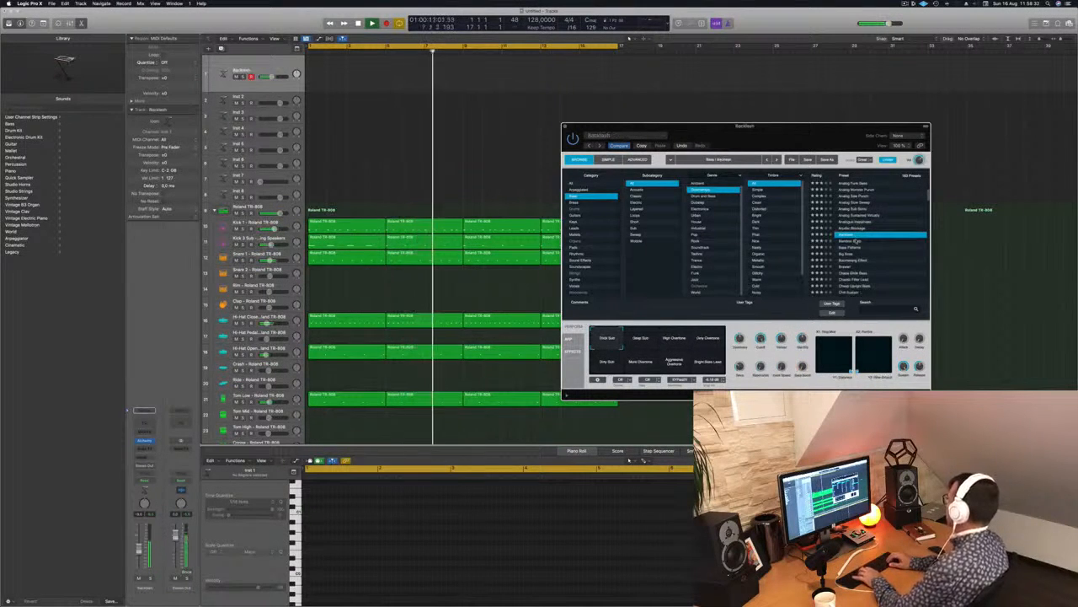
pyautogui.press('Down')
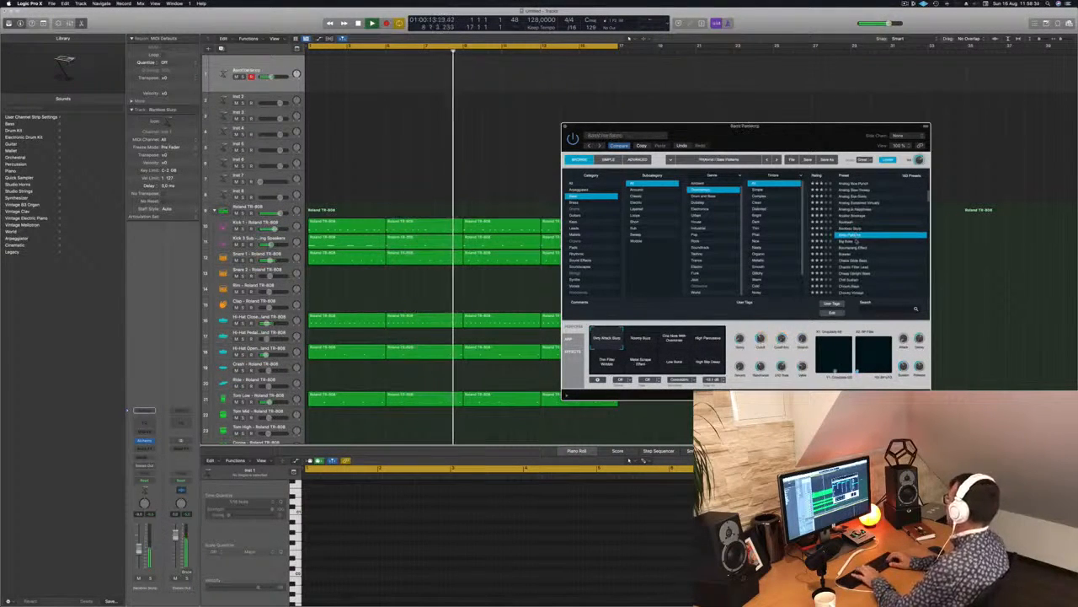
# Audition the bass presets from Big Boss through Chaos Glide Bass and Cheap Upright Bass, and load Chill Sustain.
pyautogui.press('Down')
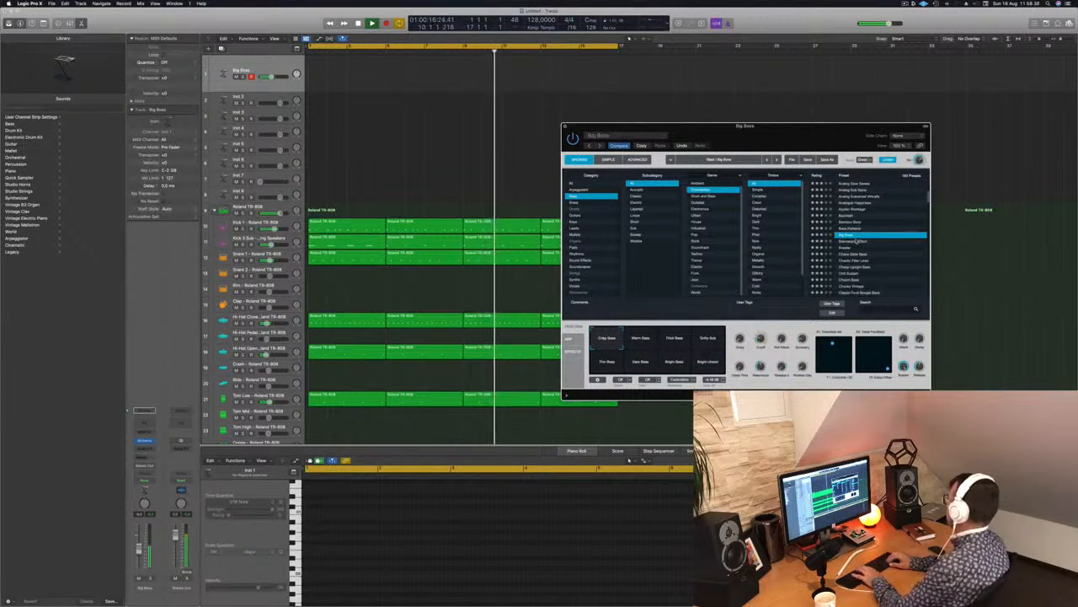
pyautogui.press('Down')
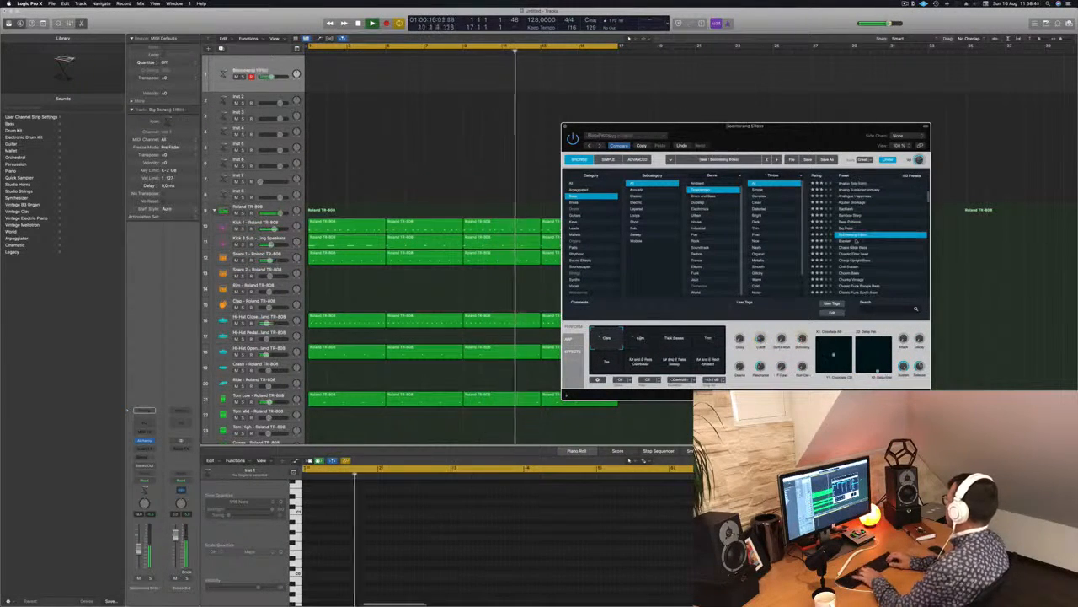
pyautogui.press('Down')
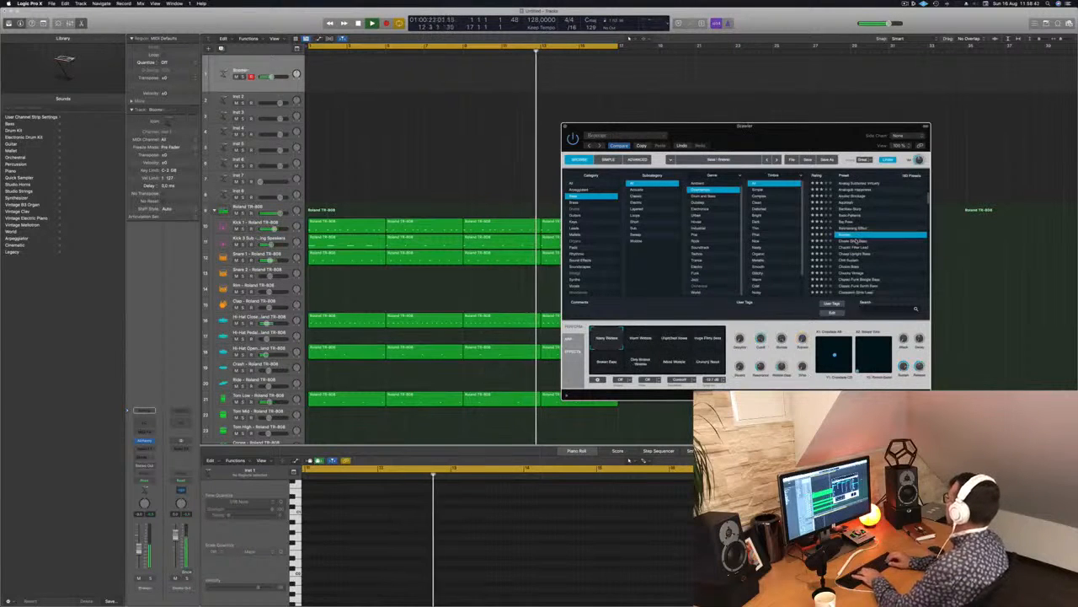
pyautogui.press('Down')
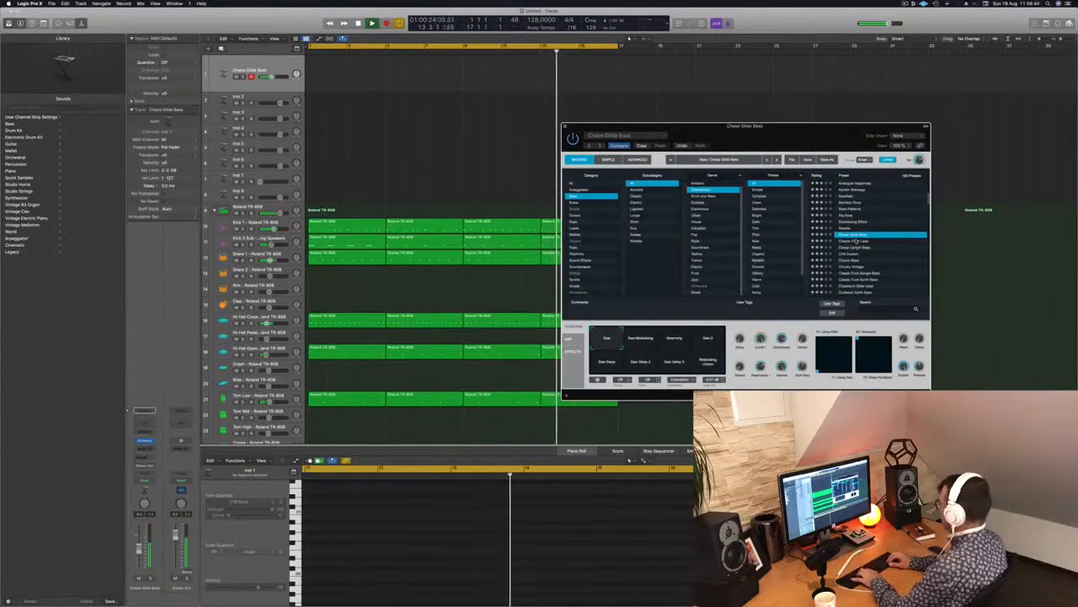
pyautogui.press('Down')
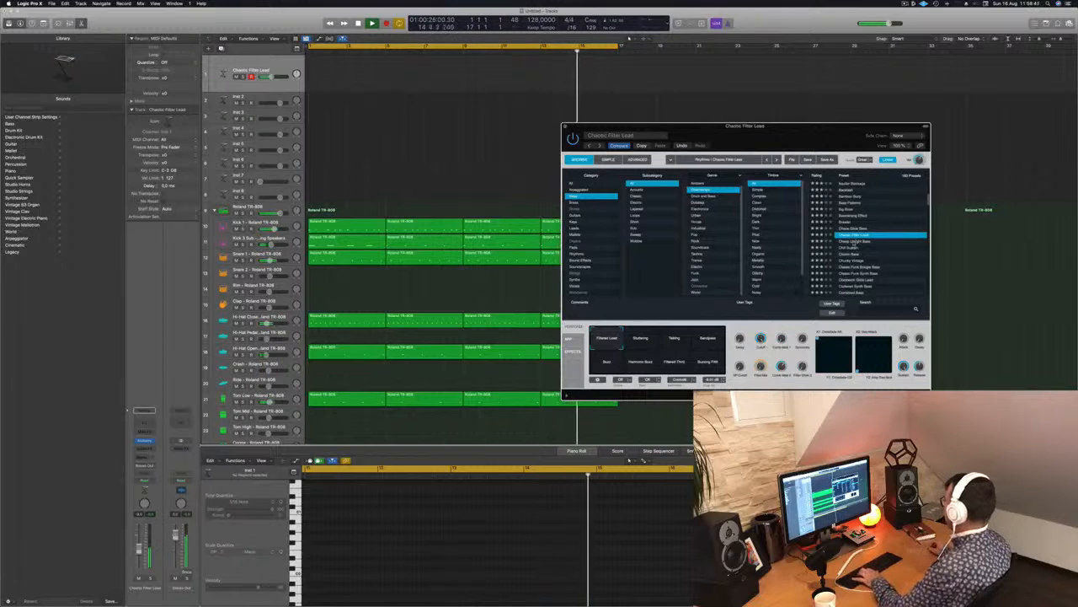
pyautogui.press('Down')
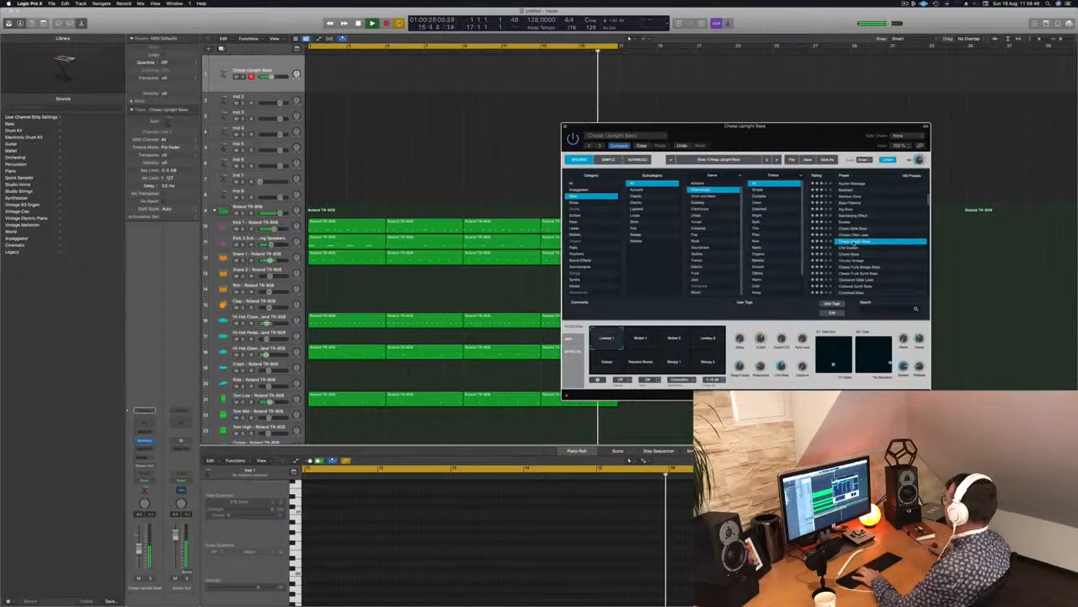
pyautogui.press('Down')
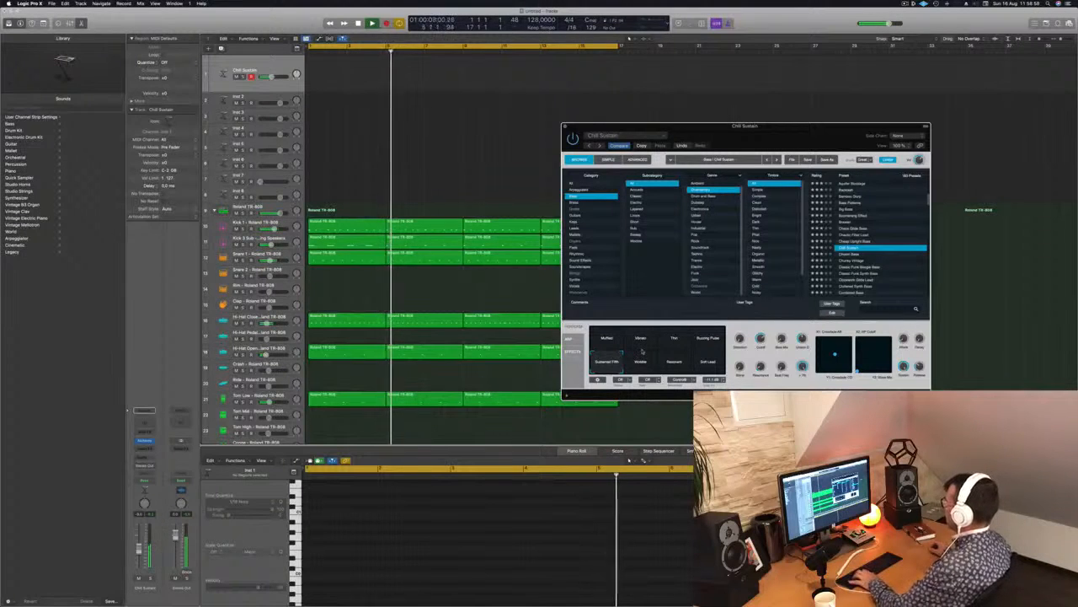
# Lower the bass track's volume slightly and compare the Chill Sustain snapshots, settling on Sustained Fifth.
pyautogui.moveTo(139, 549); pyautogui.dragTo(139, 556)
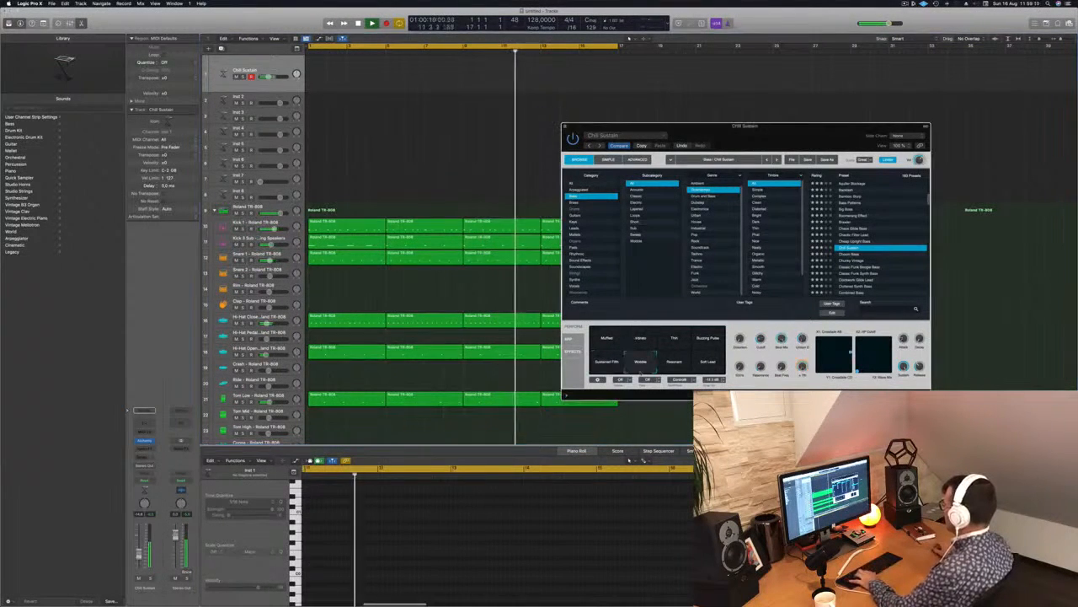
pyautogui.click(708, 363)
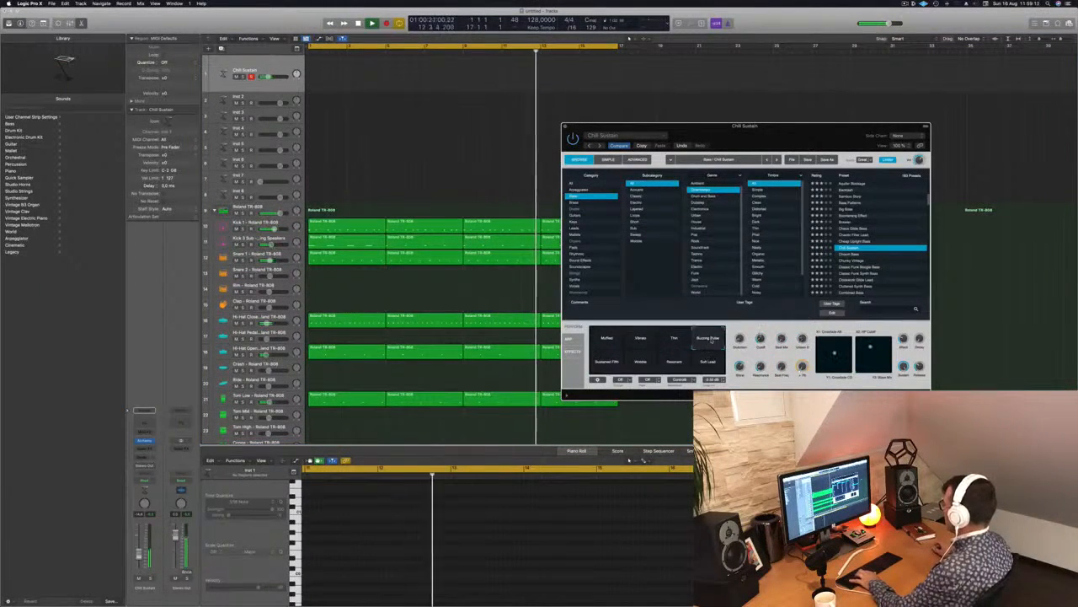
pyautogui.click(673, 341)
pyautogui.click(707, 338)
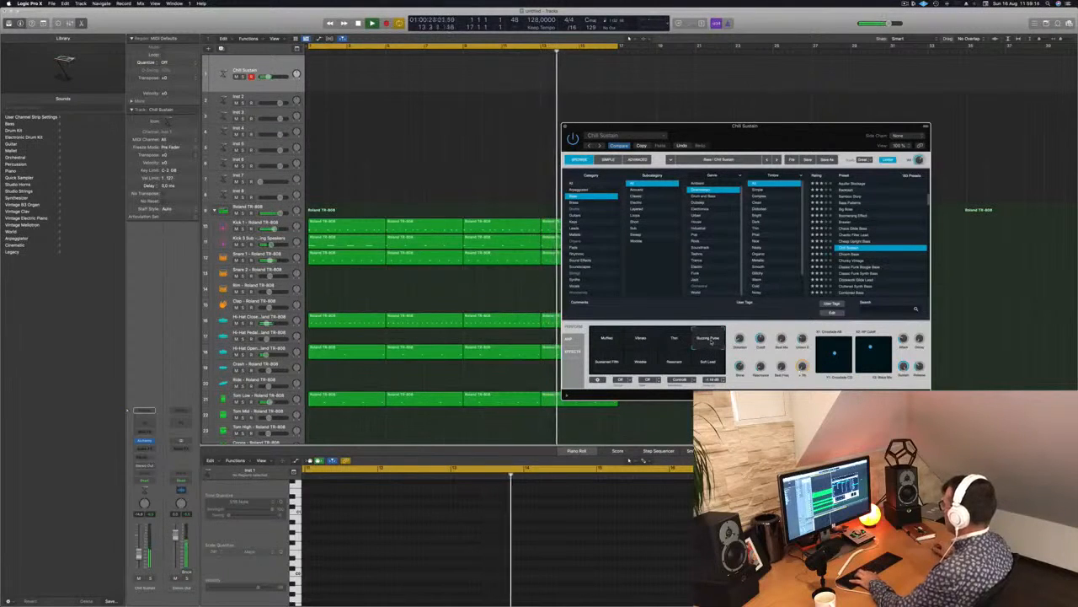
pyautogui.click(601, 365)
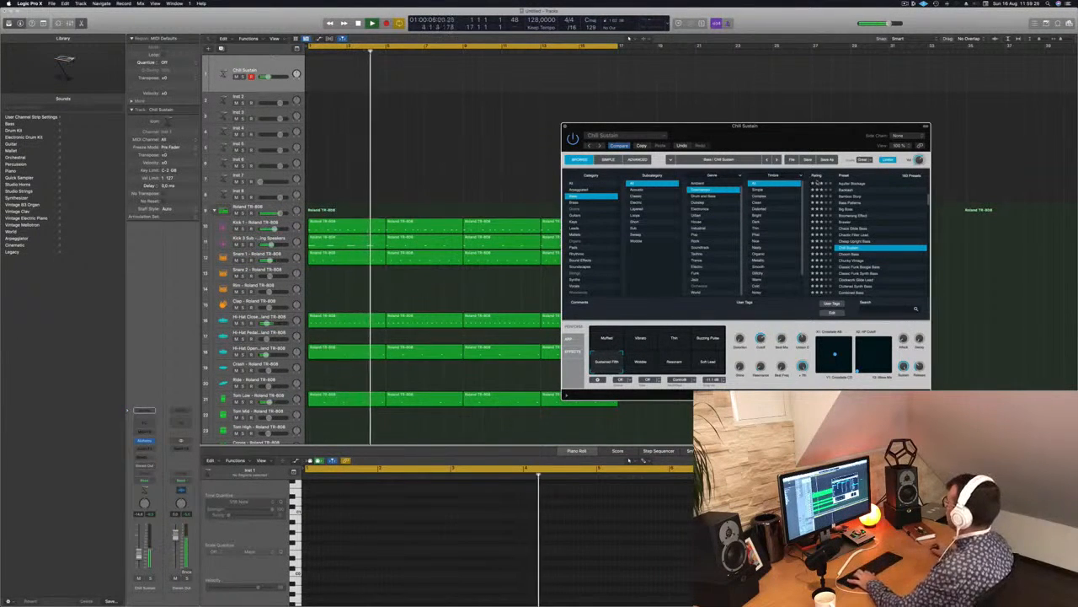
# Bring up the Musical Typing keyboard, adjust its octave range and play Chill Sustain over the drum beat.
pyautogui.press('super+k')
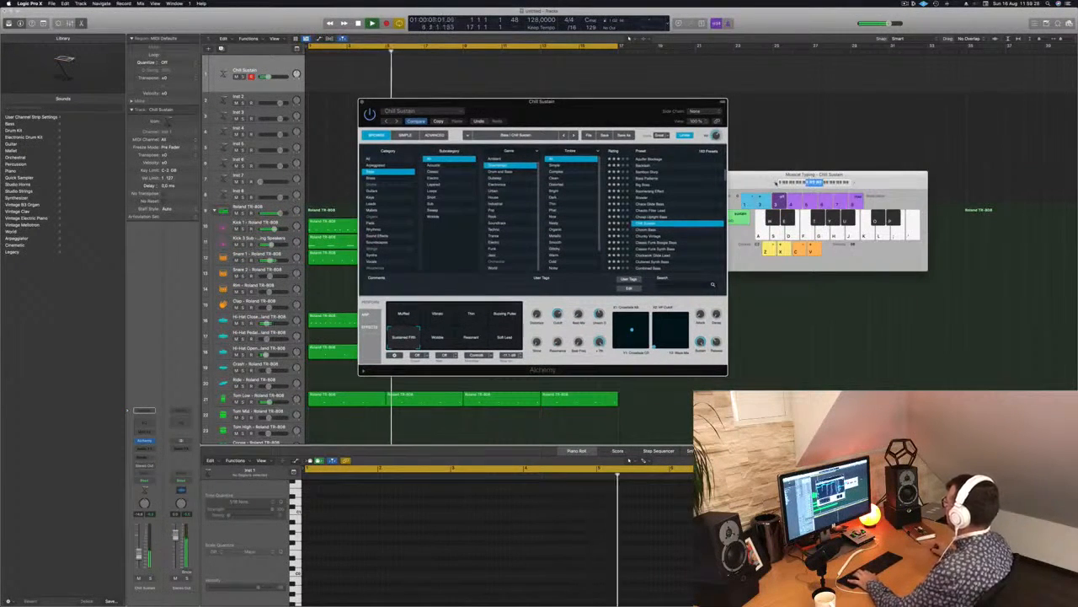
pyautogui.click(775, 183)
pyautogui.press('g')
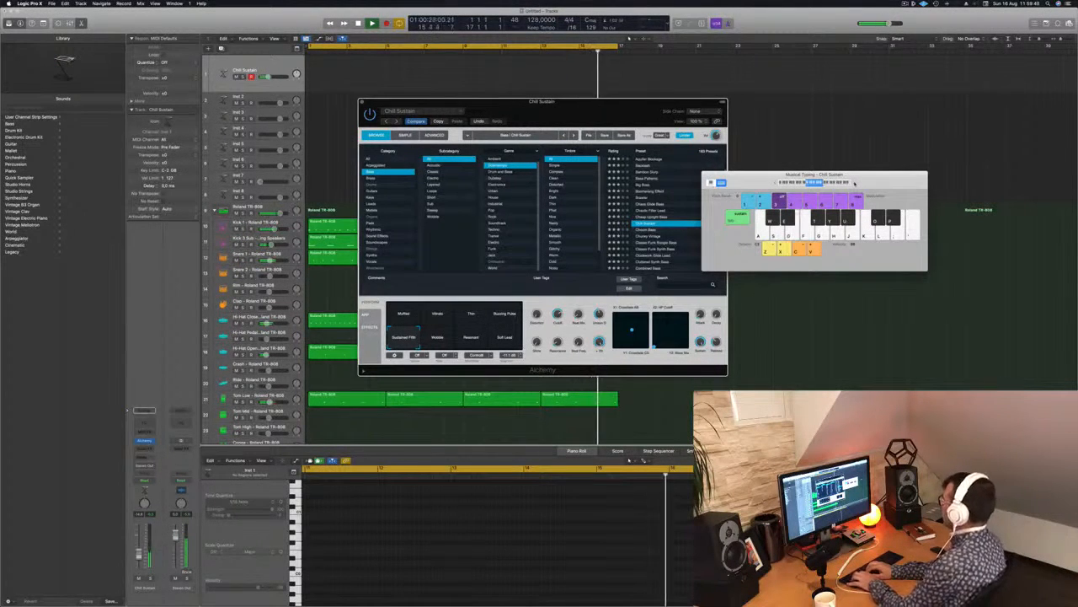
pyautogui.press('Return')
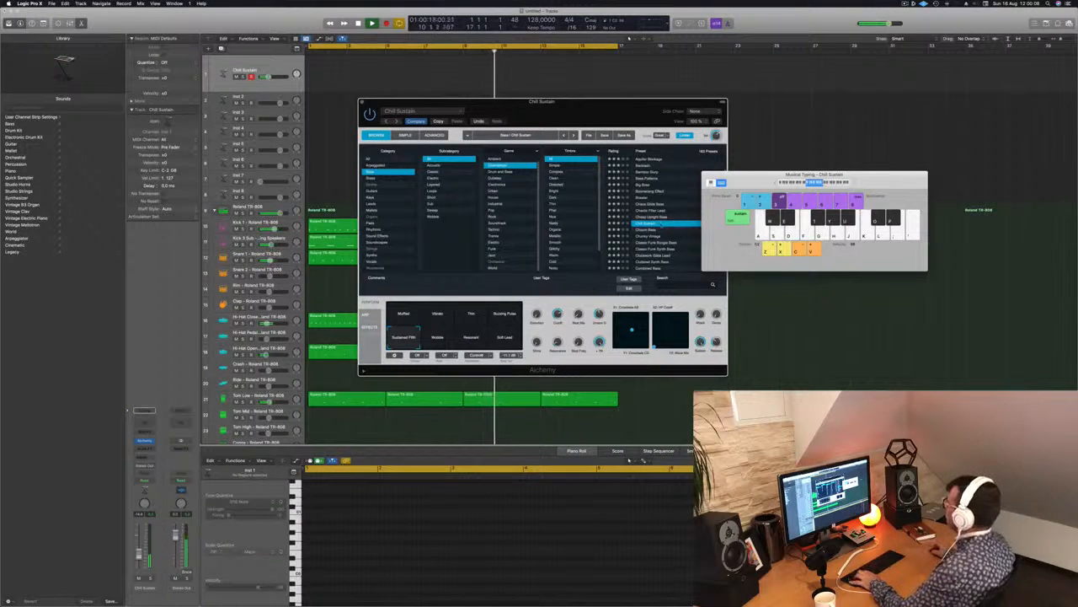
# Audition the bass presets listed after Chill Sustain and load Classic Funk Synth Bass.
pyautogui.click(655, 230)
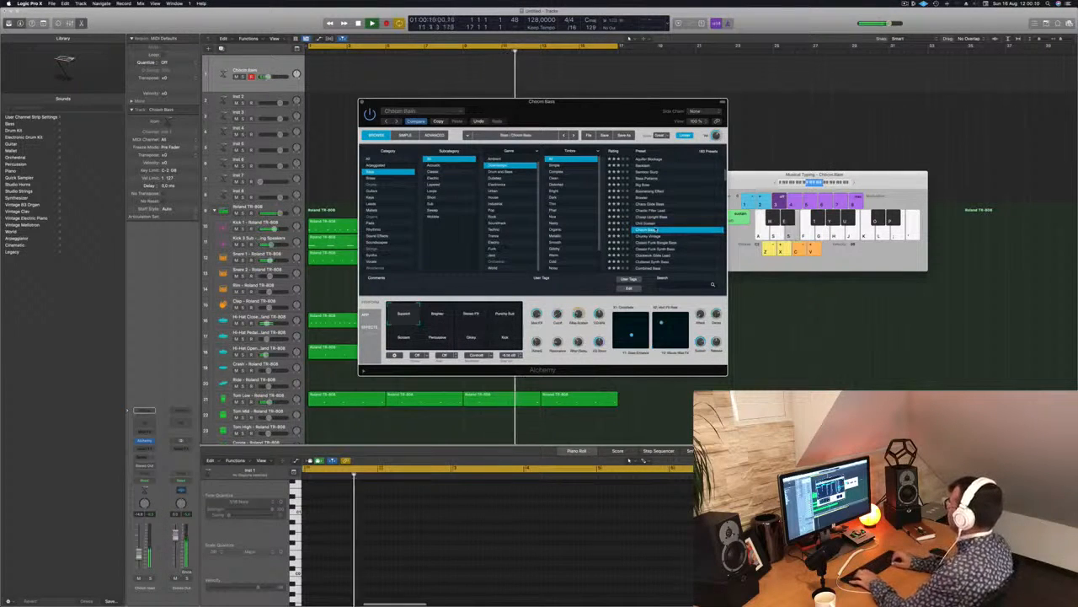
pyautogui.press('Down')
pyautogui.press('Down')
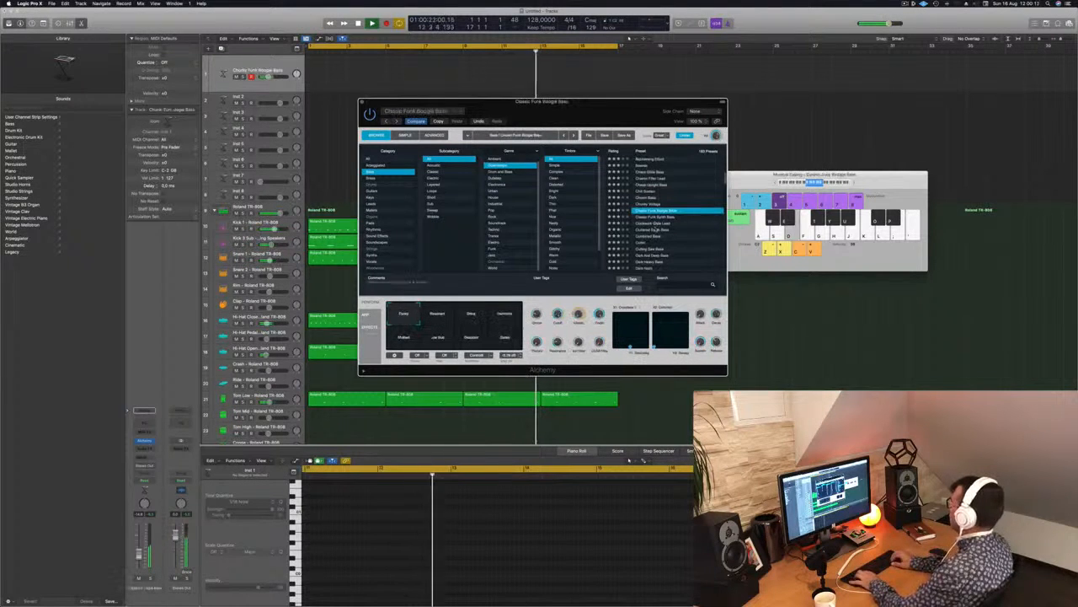
pyautogui.press('Down')
pyautogui.press('Up')
pyautogui.press('Down')
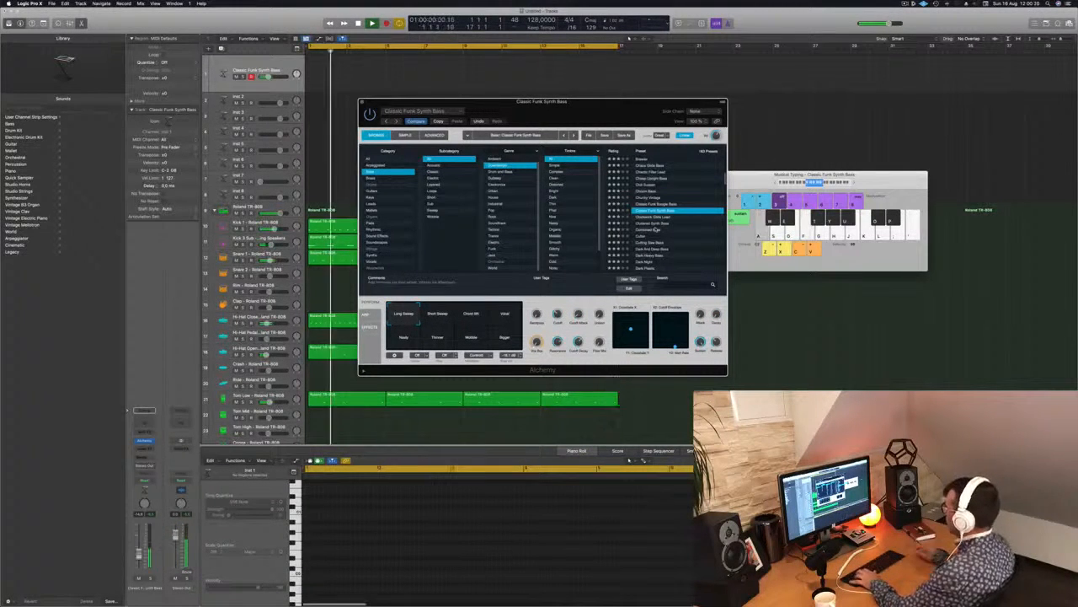
# Compare the Chord Hit and Vocal snapshots of Classic Funk Synth Bass, and select Thinner.
pyautogui.click(482, 317)
pyautogui.click(508, 317)
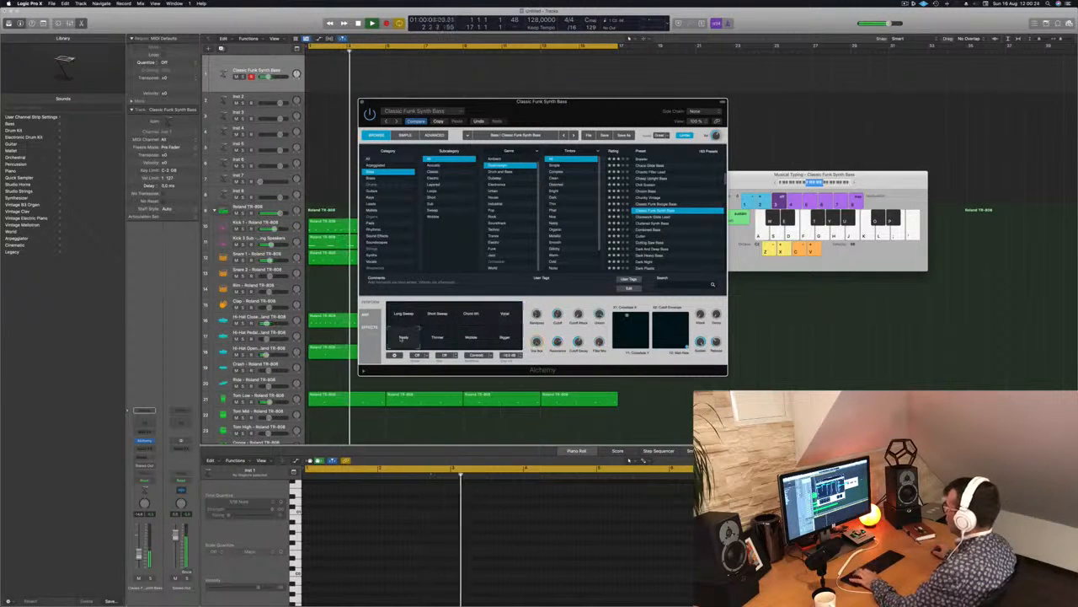
pyautogui.click(438, 339)
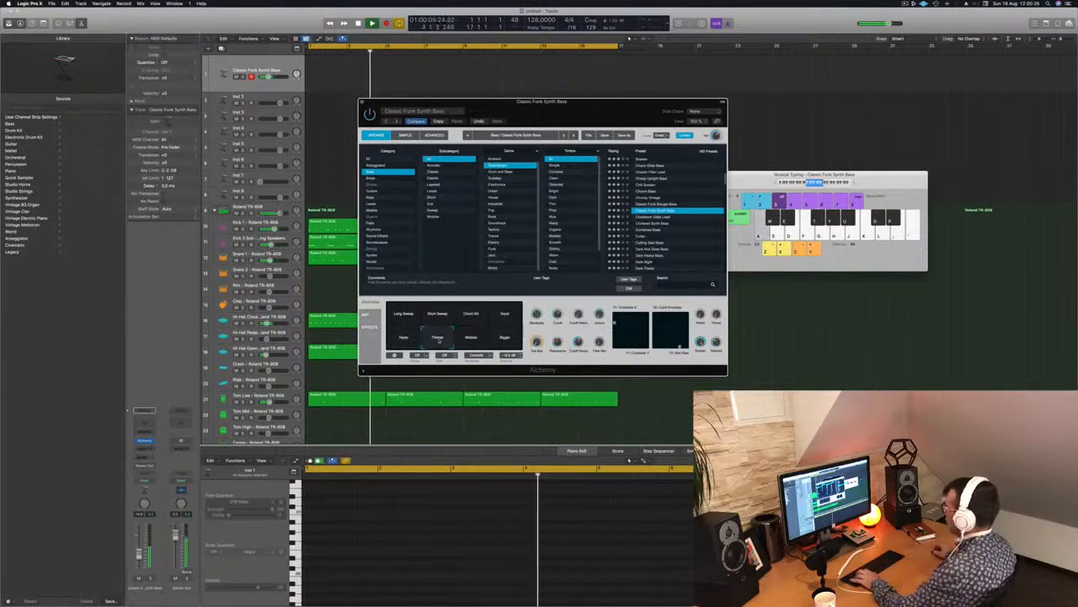
# Compare the Wobble and Bigger snapshots of Classic Funk Synth Bass over the drum beat.
pyautogui.click(472, 338)
pyautogui.click(504, 337)
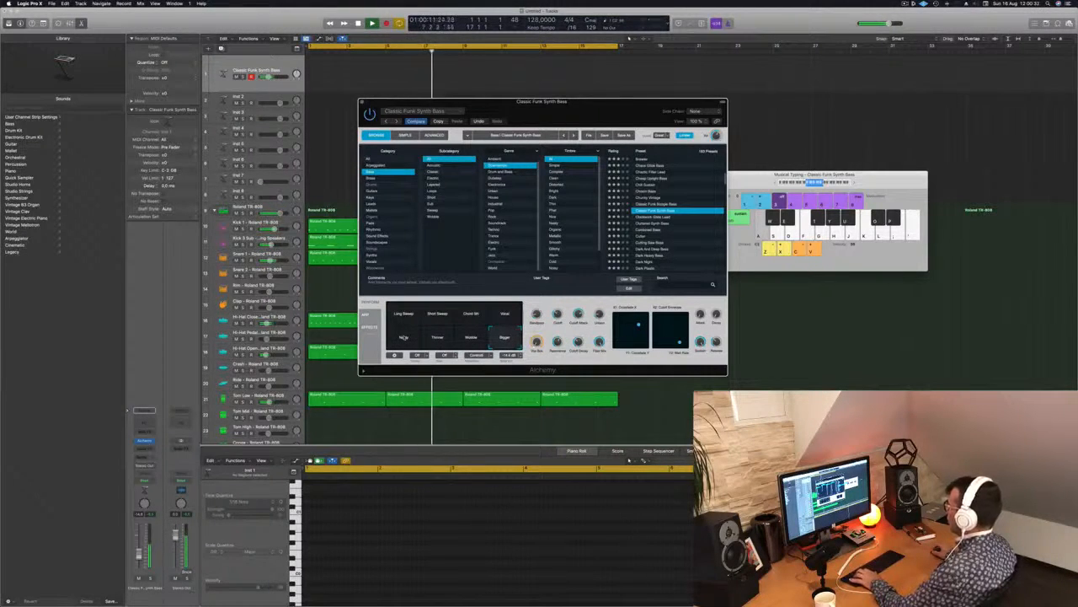
pyautogui.click(776, 183)
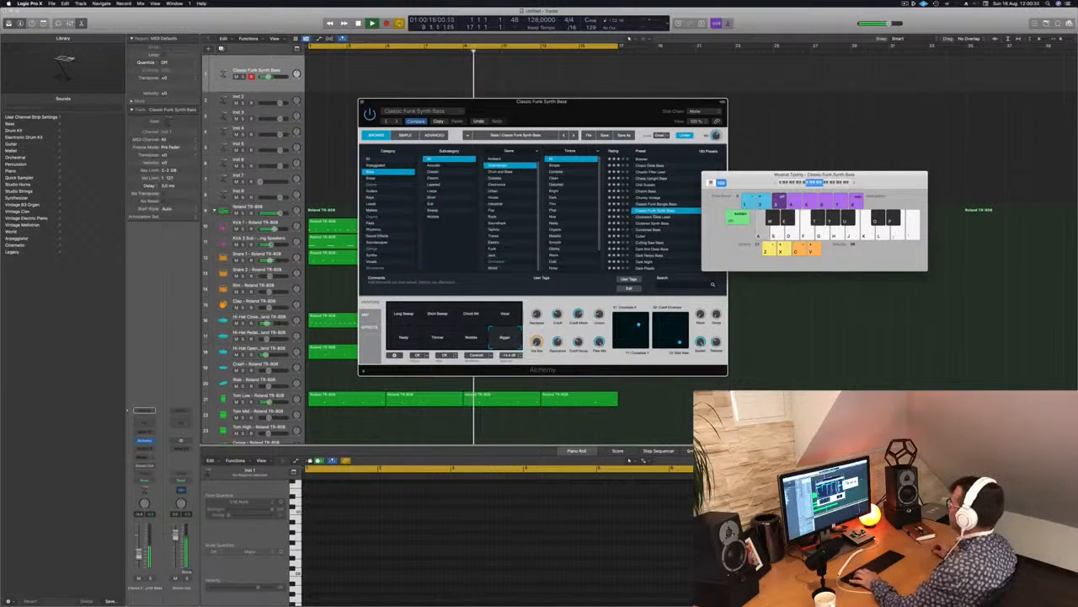
# Audition the presets from Clockwork Glide Lead onward over the drum beat and load the Cutter bass.
pyautogui.click(654, 217)
pyautogui.press('a')
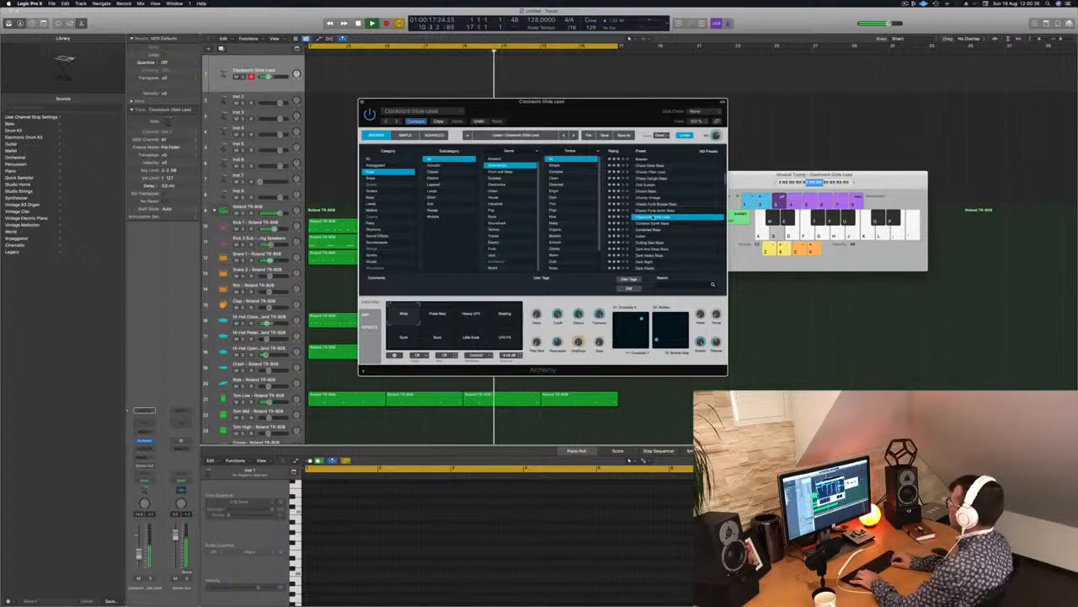
pyautogui.press('Down')
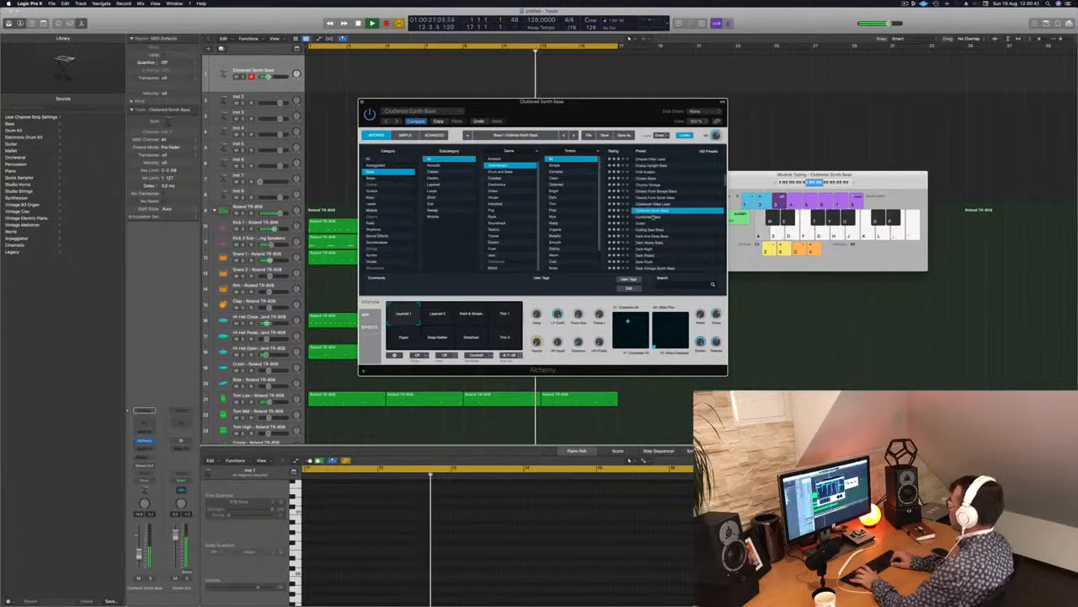
pyautogui.press('Down')
pyautogui.press('Up')
pyautogui.press('Up')
pyautogui.press('Up')
pyautogui.press('Up')
pyautogui.press('Up')
pyautogui.press('Up')
pyautogui.press('Up')
pyautogui.press('Down')
pyautogui.press('Down')
pyautogui.press('Down')
pyautogui.press('Down')
pyautogui.press('Down')
pyautogui.press('Down')
pyautogui.press('Down')
pyautogui.press('Down')
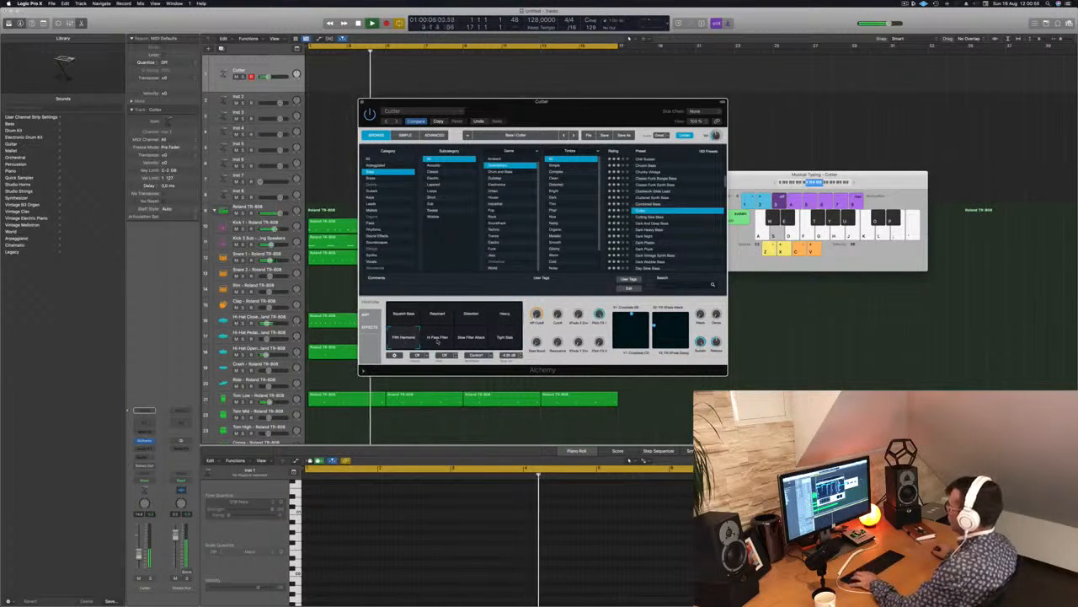
# Rehearse a bass line with the Cutter sound, and record it over the beat from bar 8 to bar 15.
pyautogui.press('s')
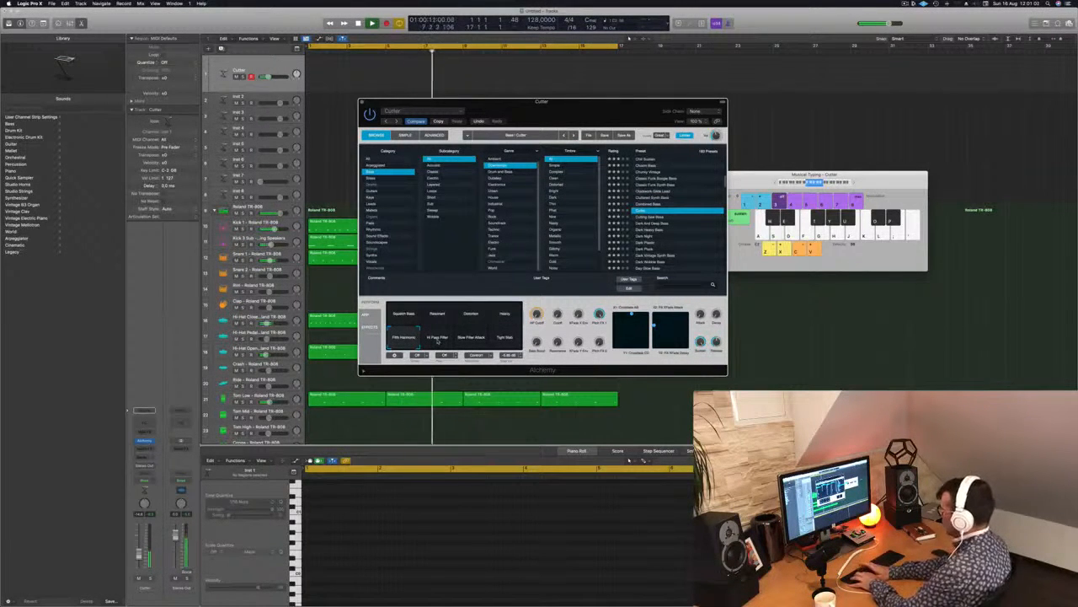
pyautogui.press('r')
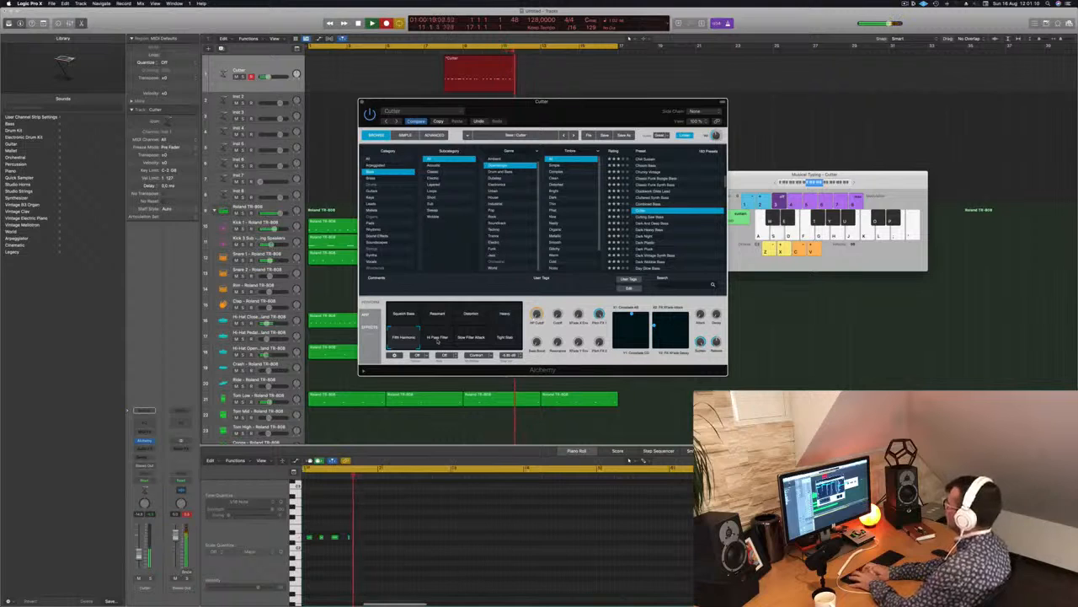
pyautogui.press('a')
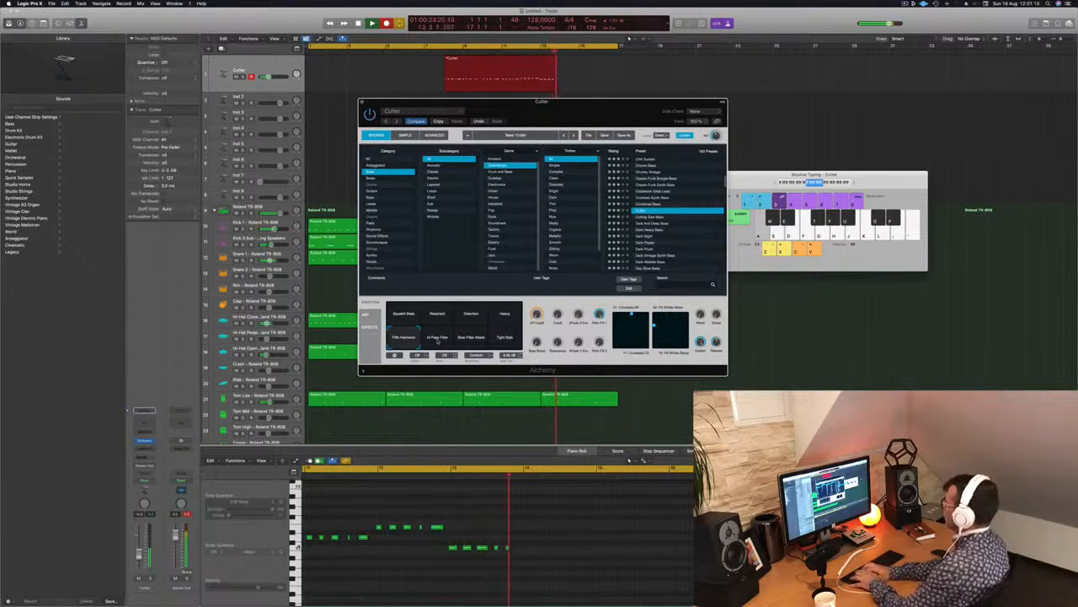
pyautogui.press('space')
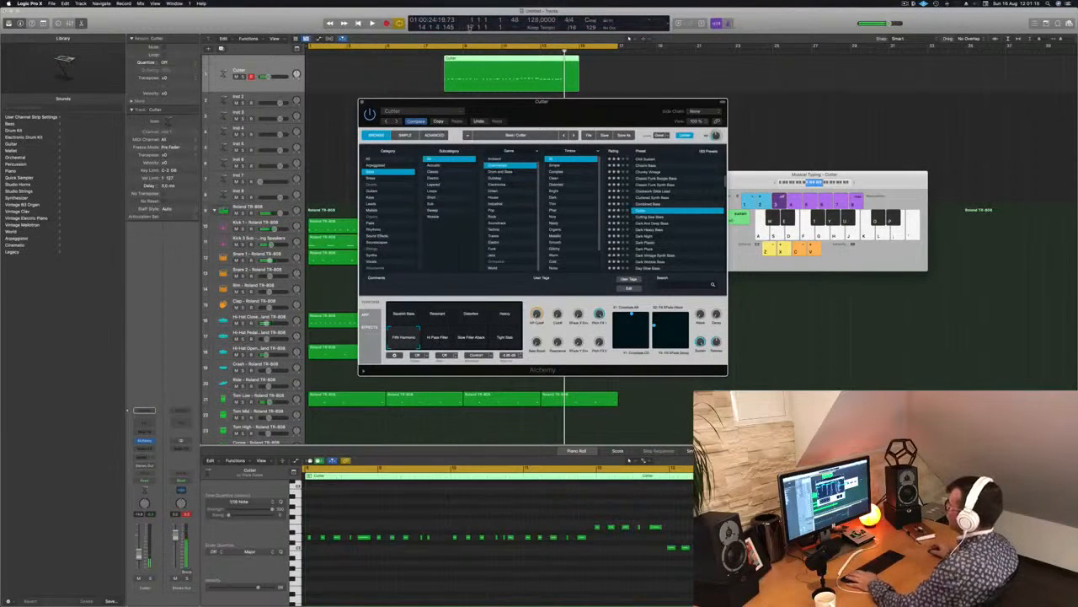
pyautogui.press('Return')
pyautogui.moveTo(477, 59); pyautogui.dragTo(343, 57)
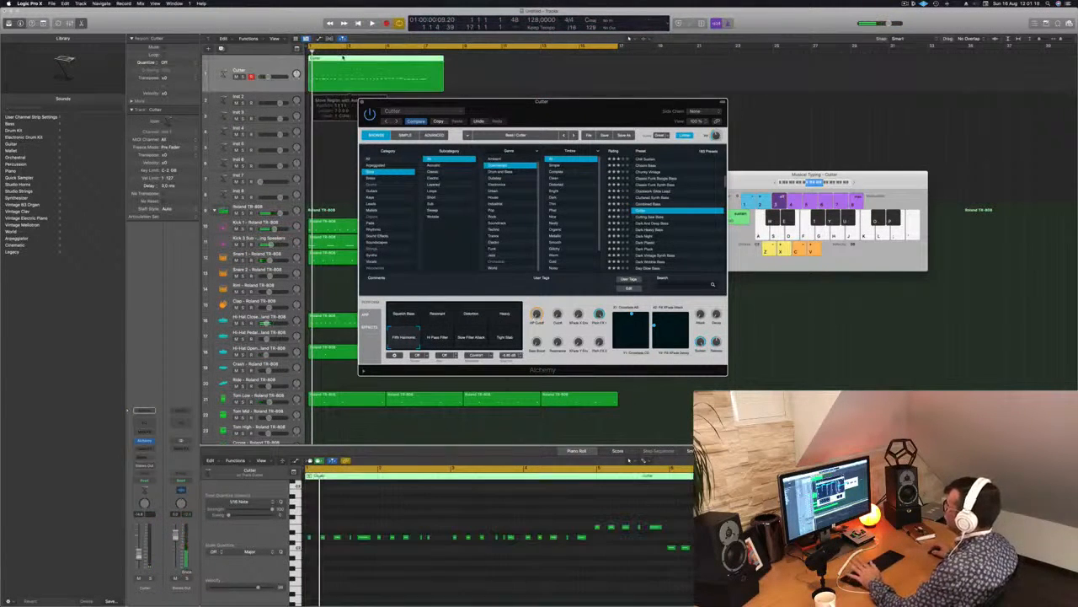
pyautogui.press('space')
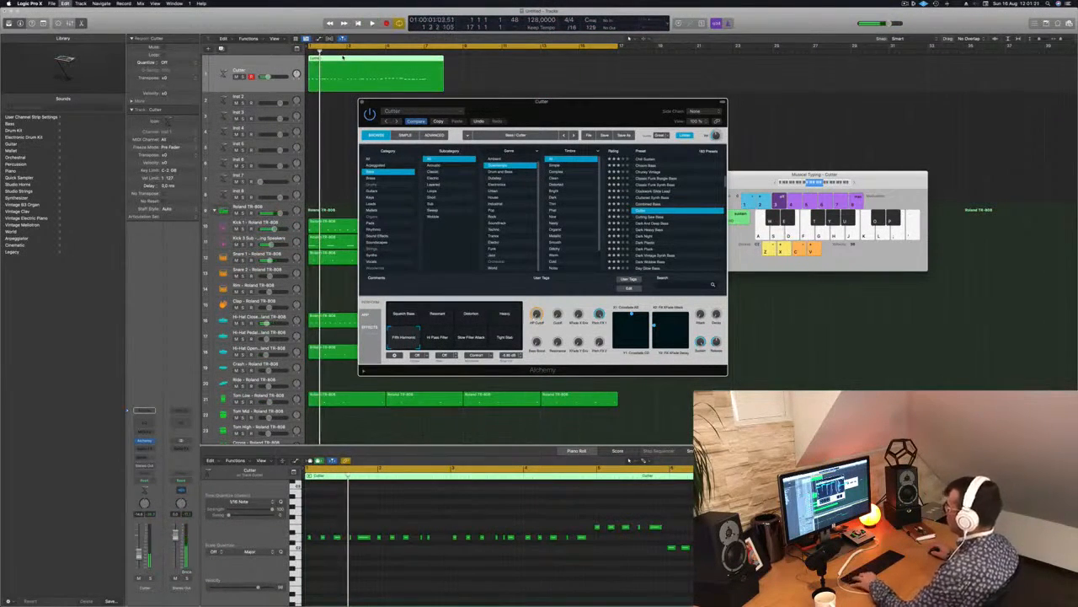
pyautogui.press('super+z')
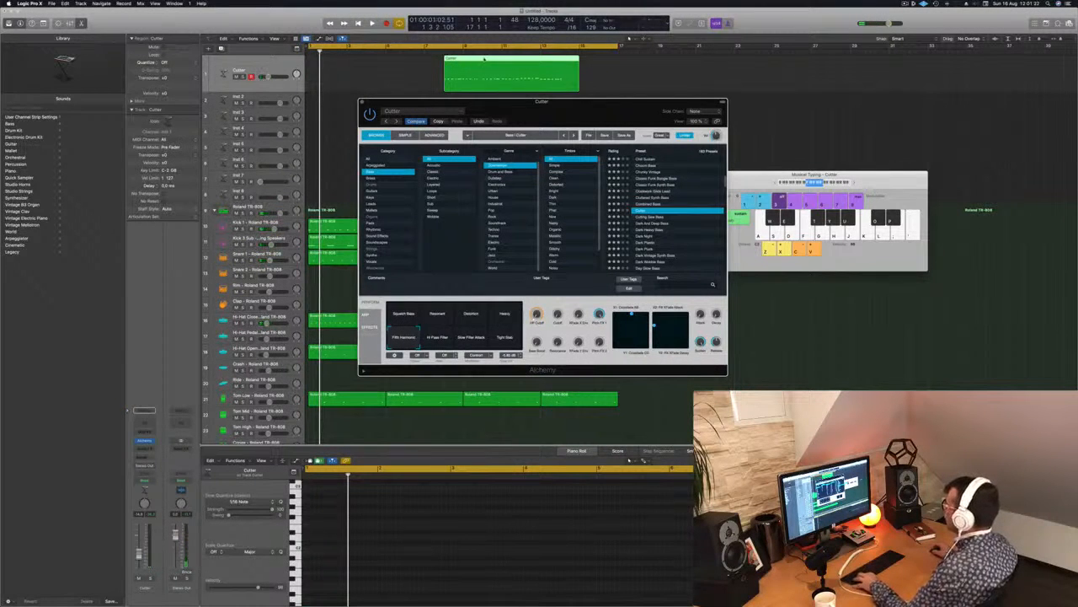
# Cut off the recorded Cutter region's first two bars at bar 10 and move the remaining part to bar 1.
pyautogui.click(484, 59)
pyautogui.doubleClick(483, 59)
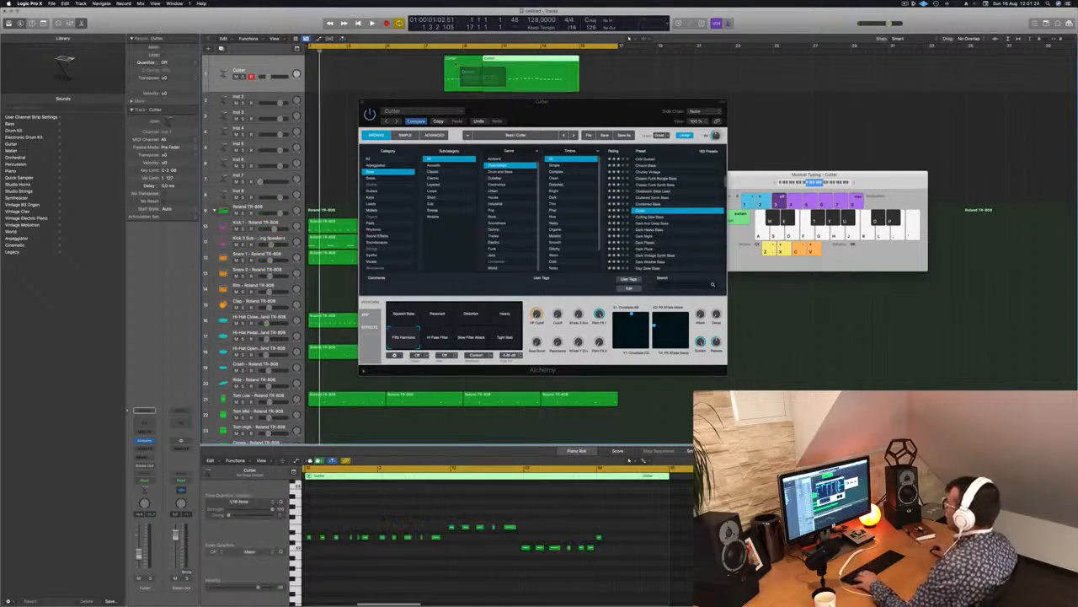
pyautogui.click(465, 72)
pyautogui.press('BackSpace')
pyautogui.moveTo(509, 75); pyautogui.dragTo(336, 75)
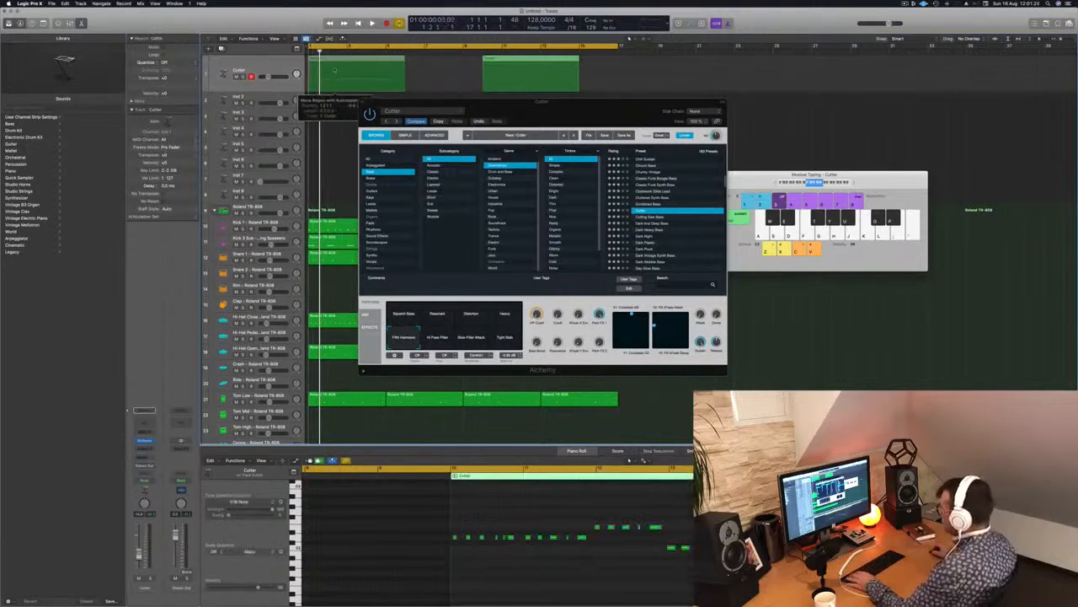
# Replace the recorded bass notes in bars 2, 3 and 4 with copies of bar 1's rhythm, keeping each bar's pitch.
pyautogui.press('space')
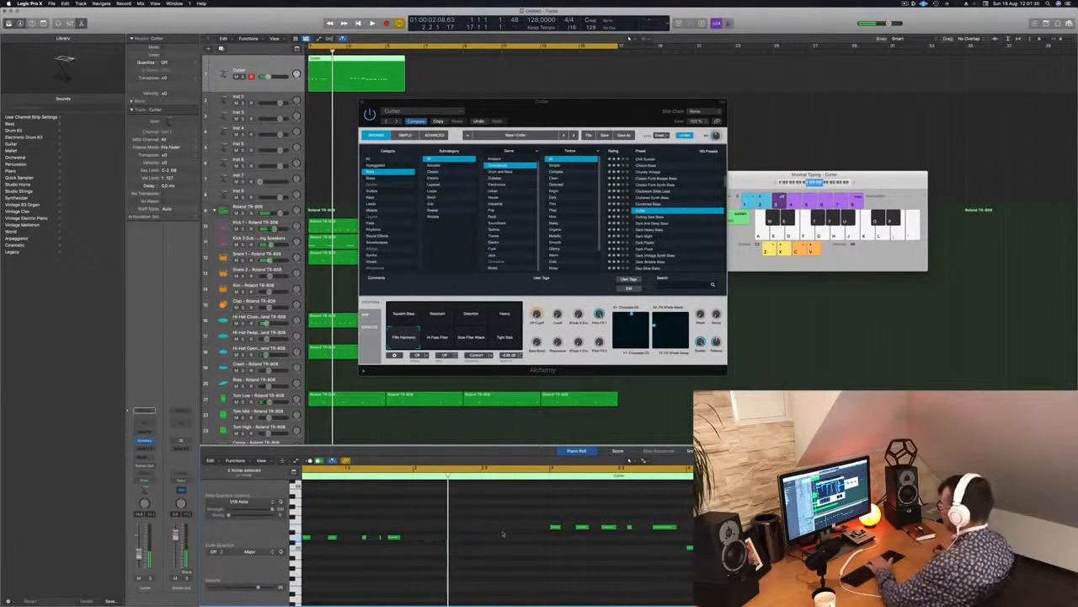
pyautogui.moveTo(309, 537); pyautogui.dragTo(445, 537)
pyautogui.press('space')
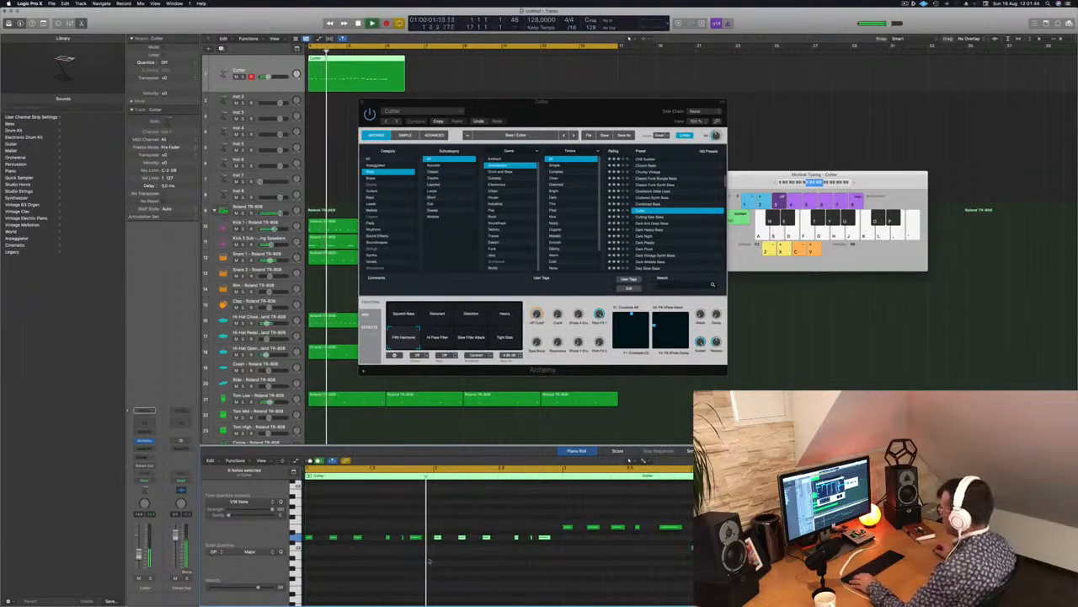
pyautogui.scroll(-4, 474, 561)
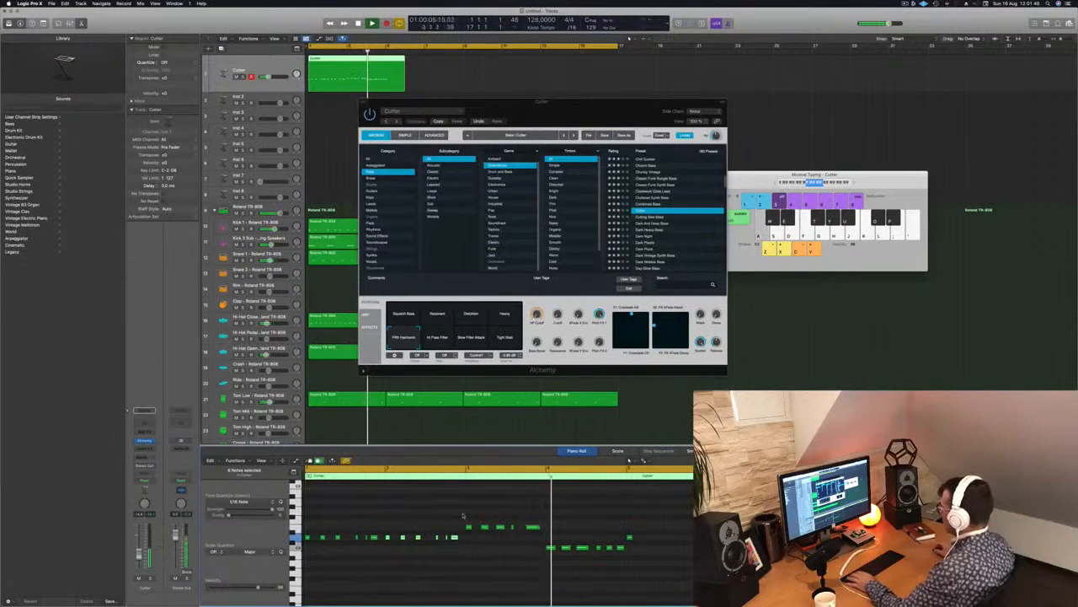
pyautogui.moveTo(461, 516)
pyautogui.mouseDown()
pyautogui.moveTo(645, 535)
pyautogui.moveTo(387, 542)
pyautogui.moveTo(469, 528)
pyautogui.mouseUp()
pyautogui.press('Delete')
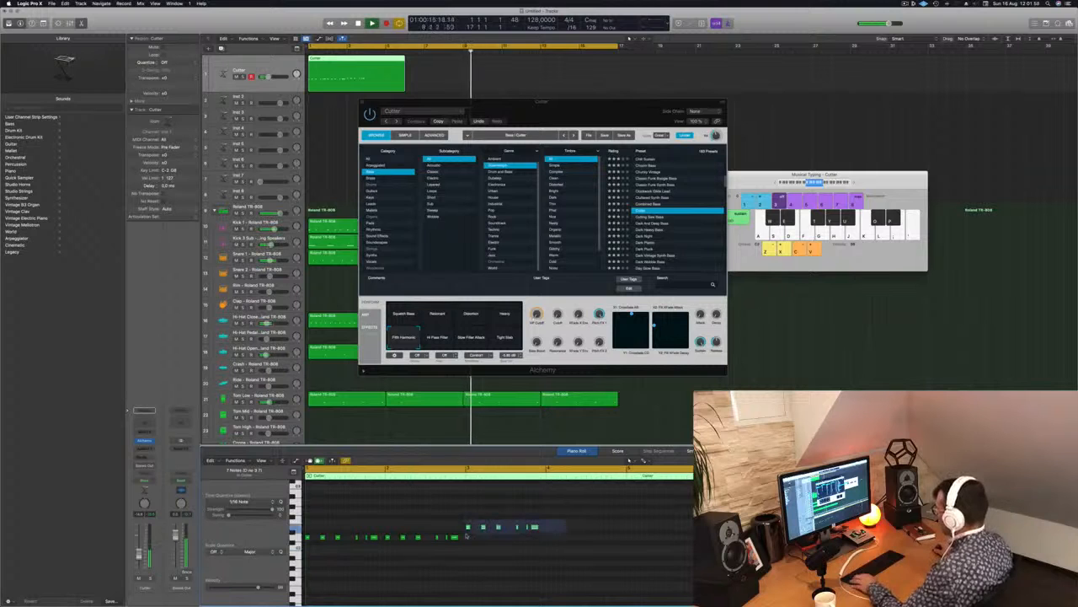
pyautogui.moveTo(468, 529); pyautogui.dragTo(548, 549)
pyautogui.press('space')
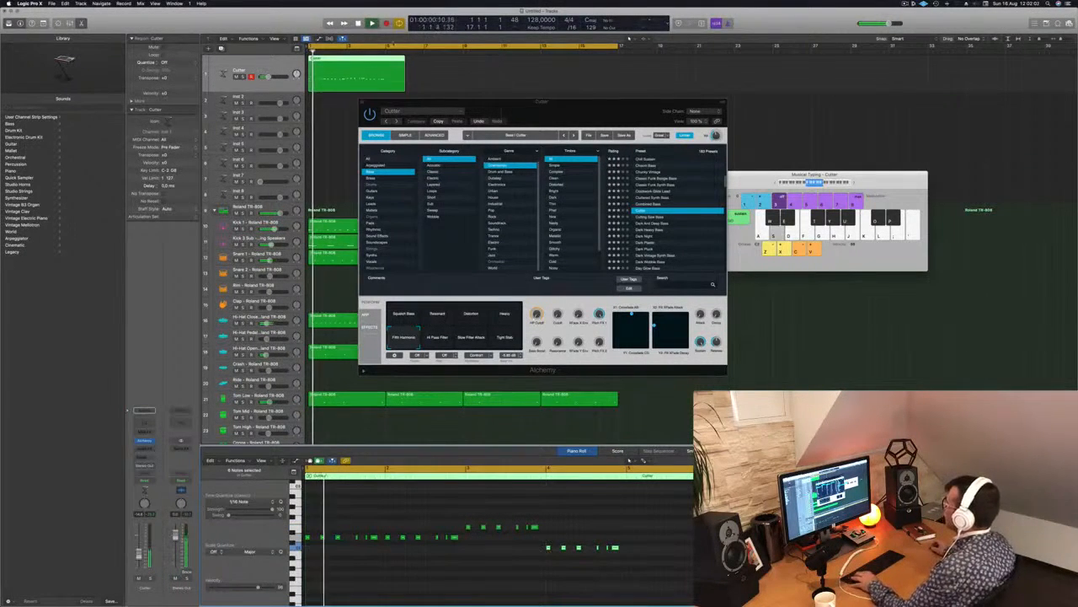
# Trim the Cutter region to four bars by removing everything after bar 5, and play it back.
pyautogui.click(386, 60)
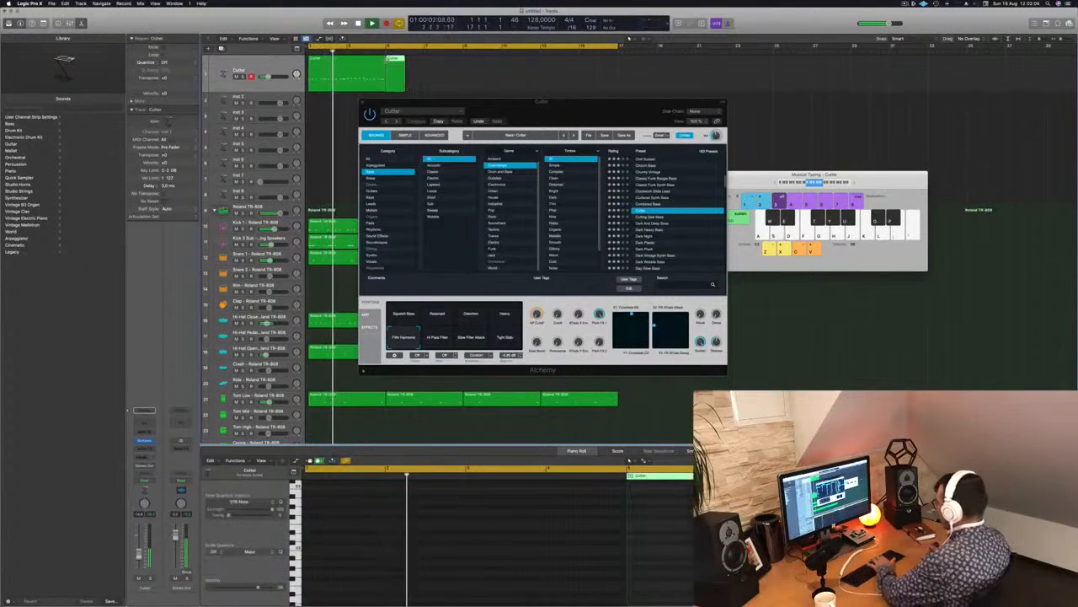
pyautogui.press('Delete')
pyautogui.press('space')
pyautogui.click(355, 61)
pyautogui.press('space')
# Audition the presets from Cutting Saw Bass through Dark Plastic on the bass line, and separate the Alchemy and Musical Typing windows.
pyautogui.moveTo(613, 119); pyautogui.dragTo(678, 113)
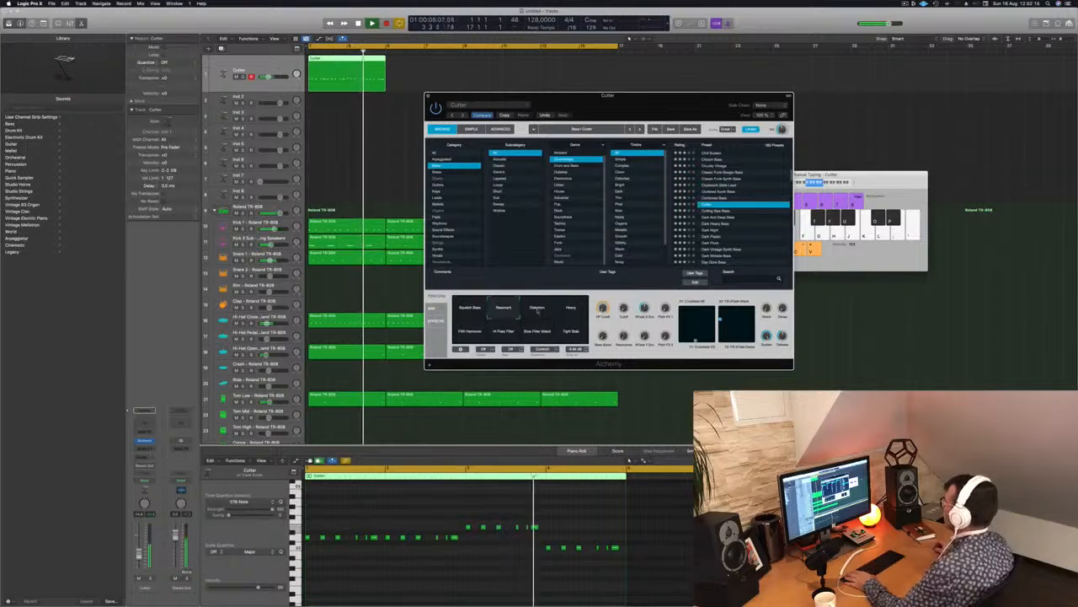
pyautogui.click(731, 210)
pyautogui.click(718, 210)
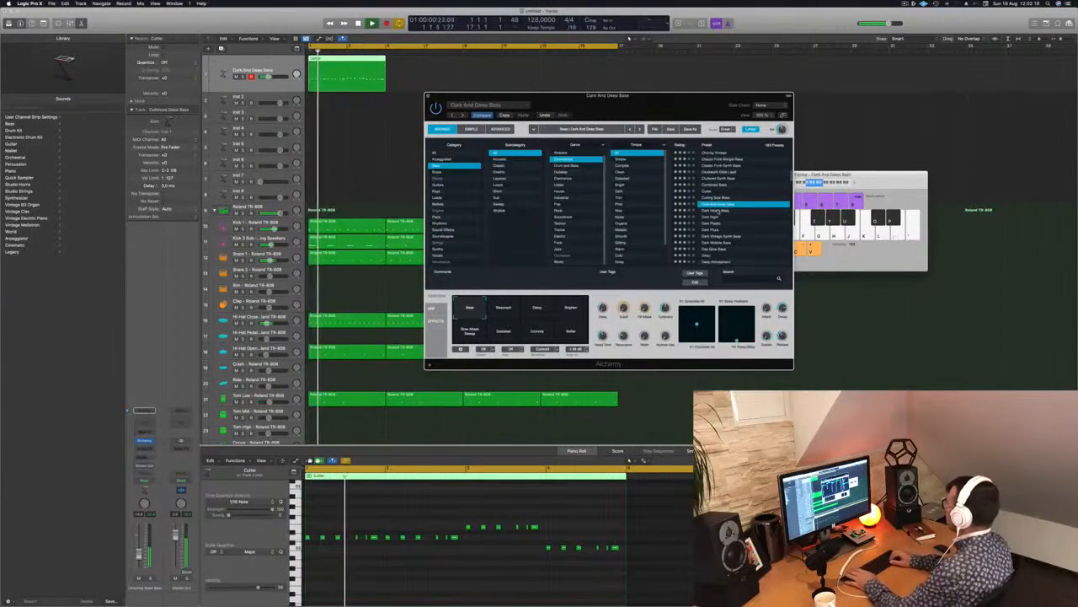
pyautogui.click(722, 210)
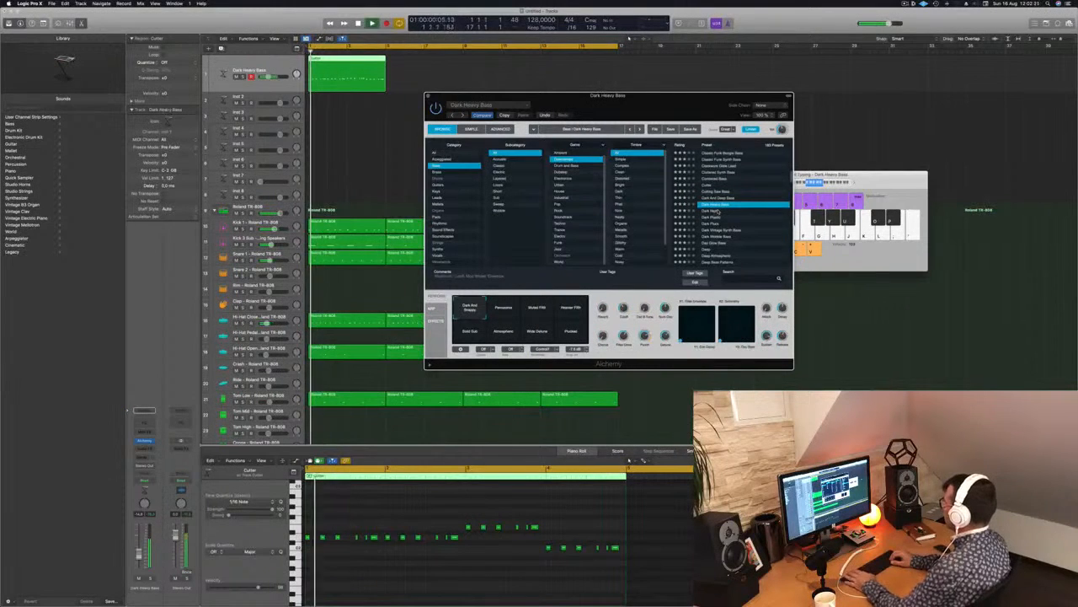
pyautogui.click(718, 212)
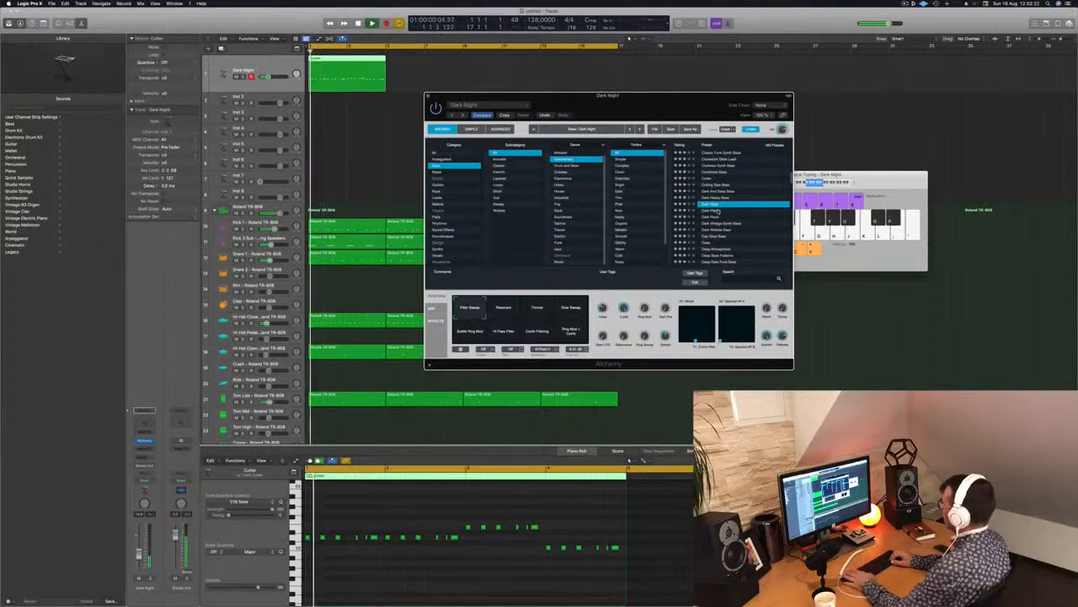
pyautogui.click(718, 211)
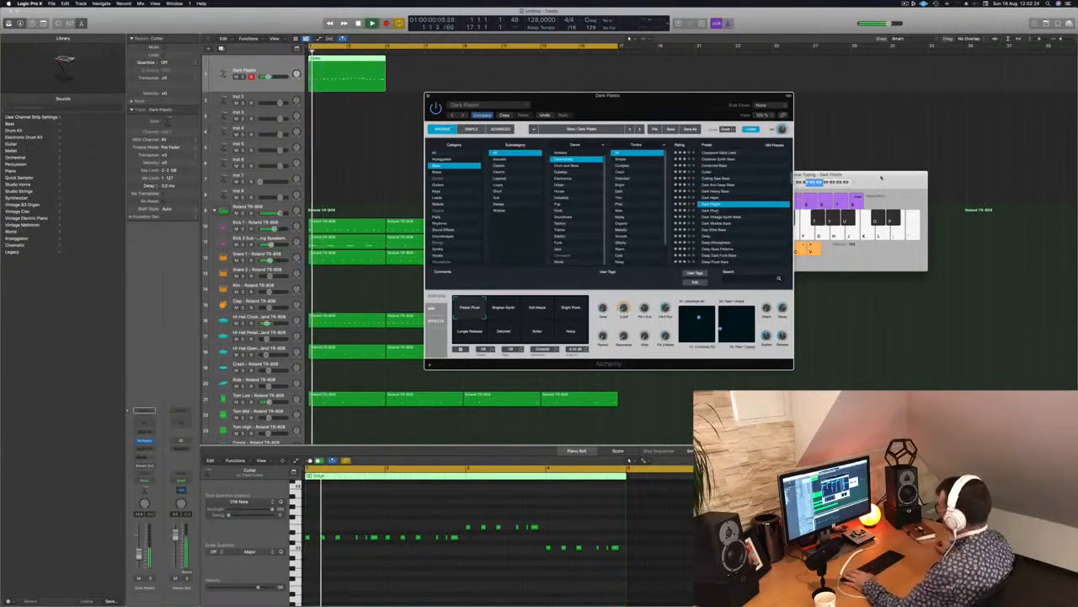
pyautogui.moveTo(881, 177); pyautogui.dragTo(906, 179)
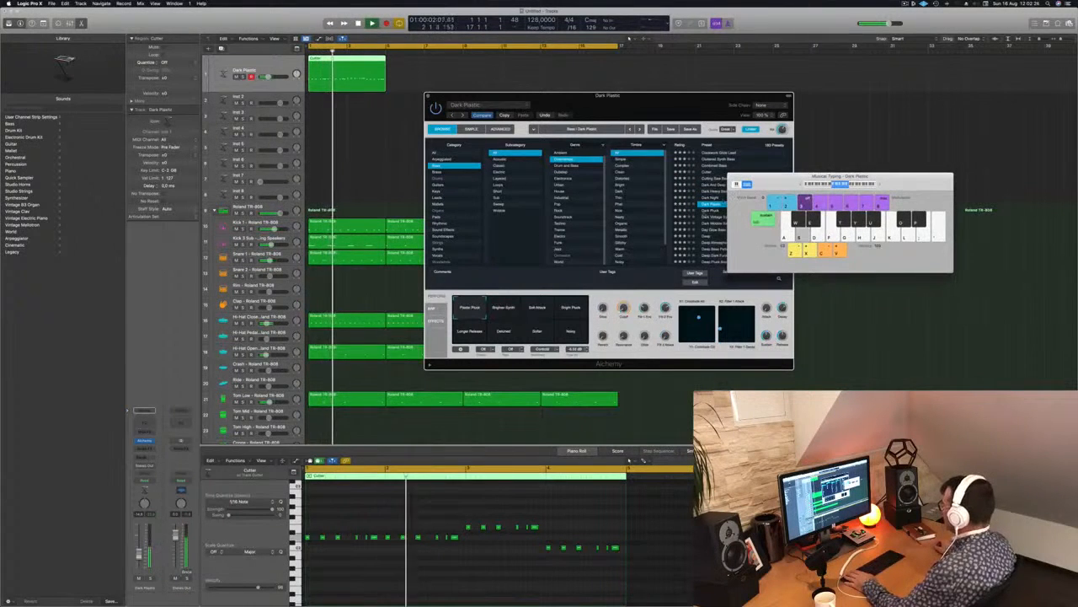
pyautogui.moveTo(683, 105); pyautogui.dragTo(604, 111)
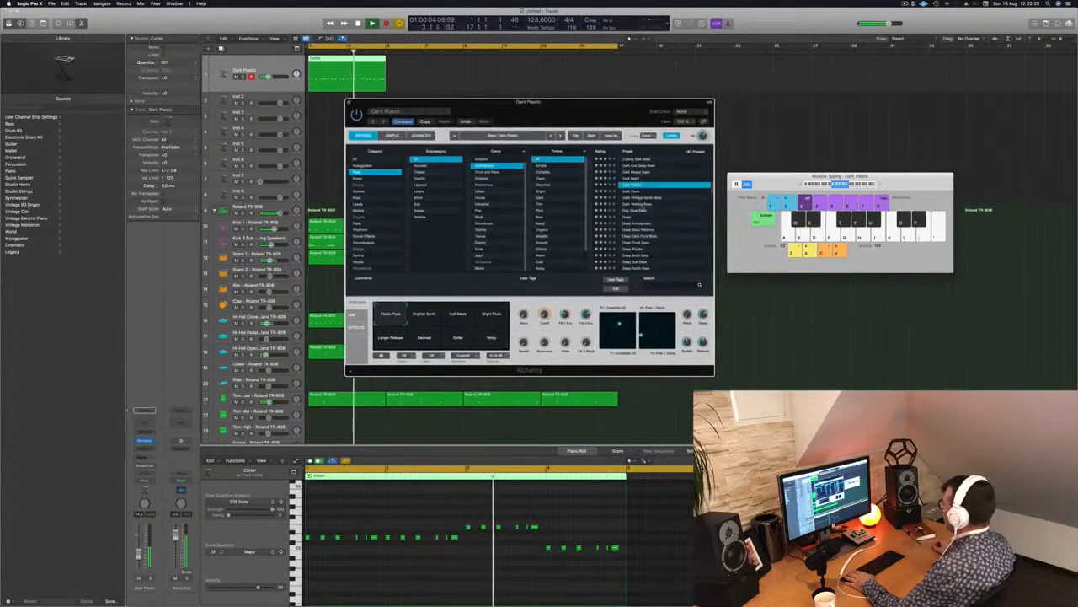
# Audition the presets from Dark Wobble Bass through Deep Dark Funk Bass on the bass line, and load Deep Solid Bass.
pyautogui.click(642, 204)
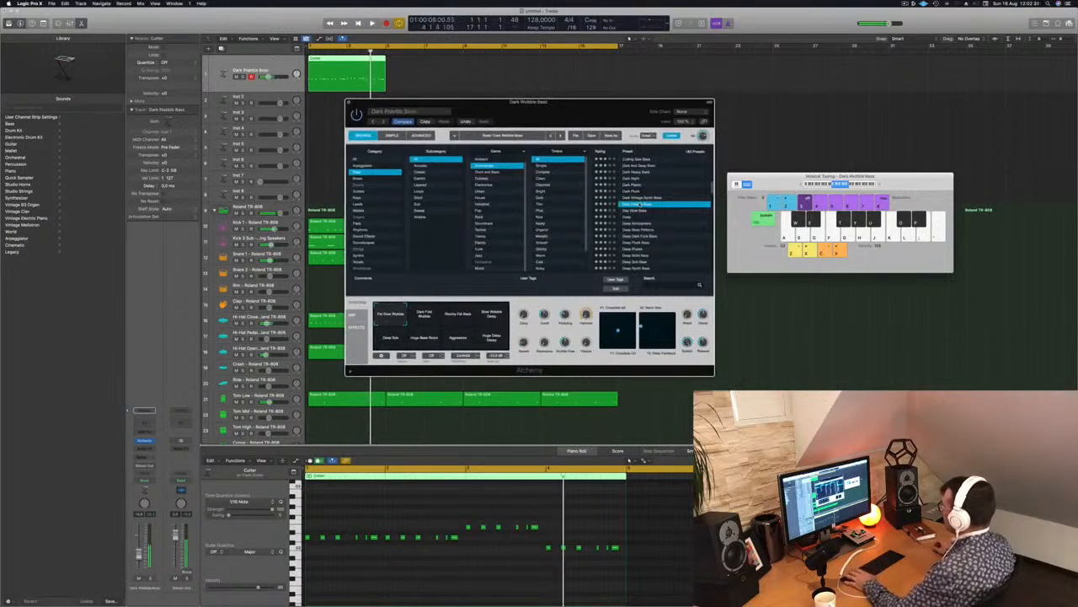
pyautogui.click(629, 210)
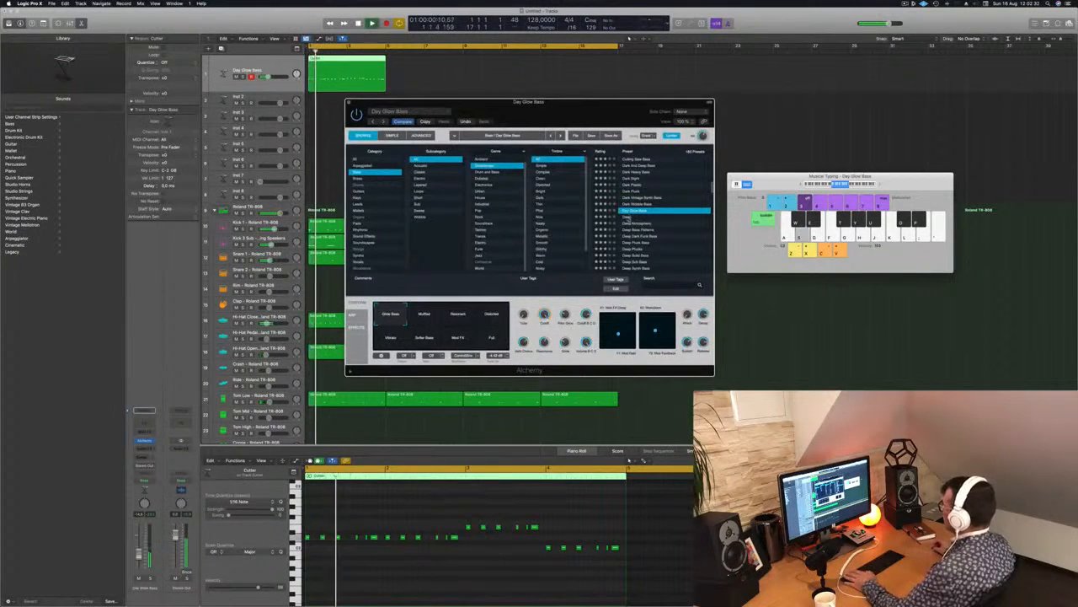
pyautogui.click(628, 217)
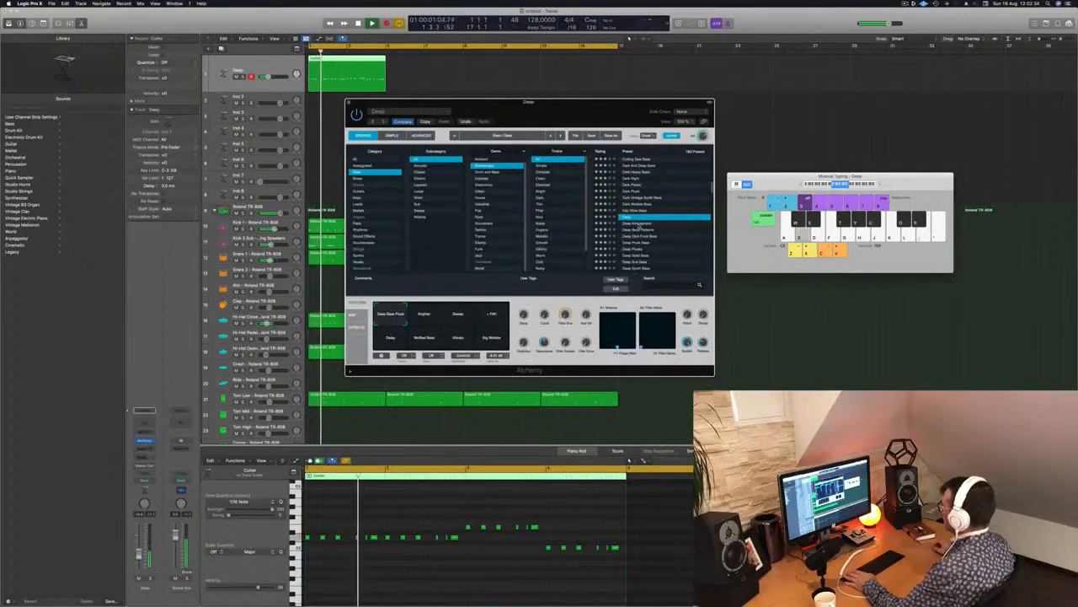
pyautogui.click(638, 223)
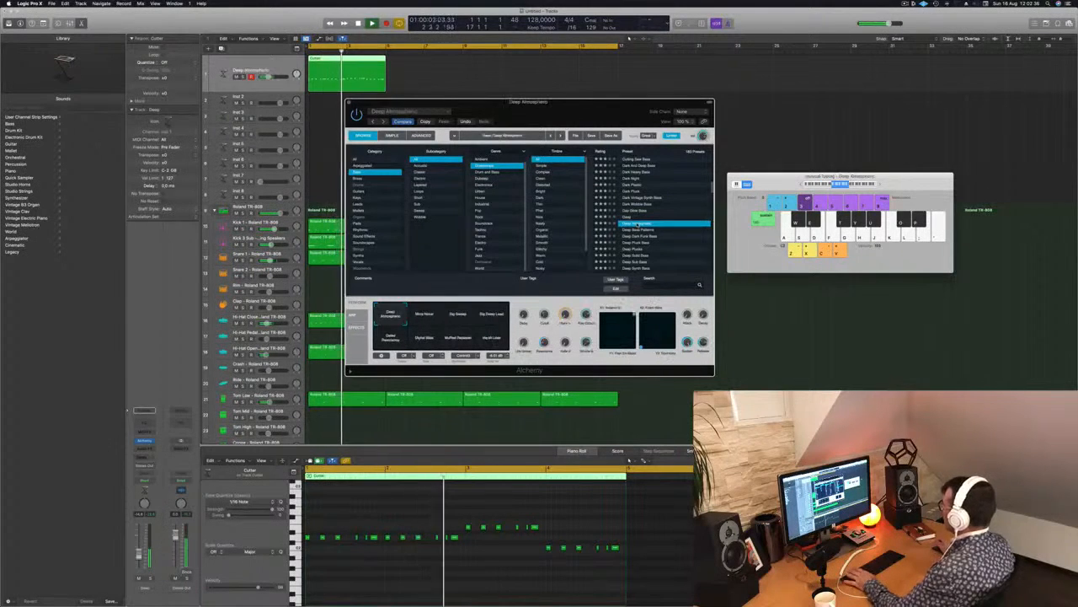
pyautogui.click(638, 229)
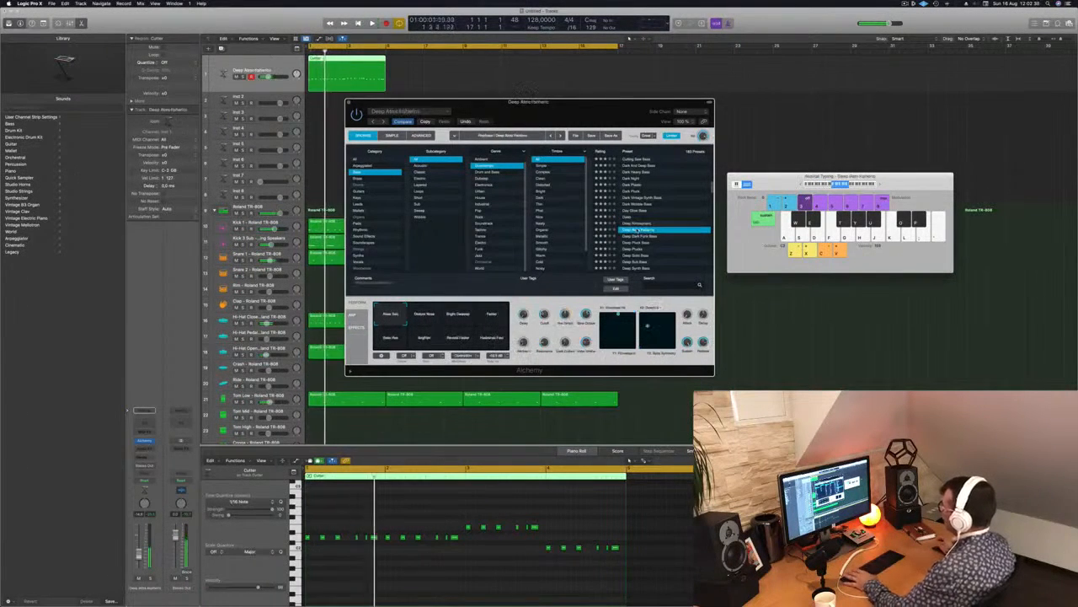
pyautogui.click(638, 236)
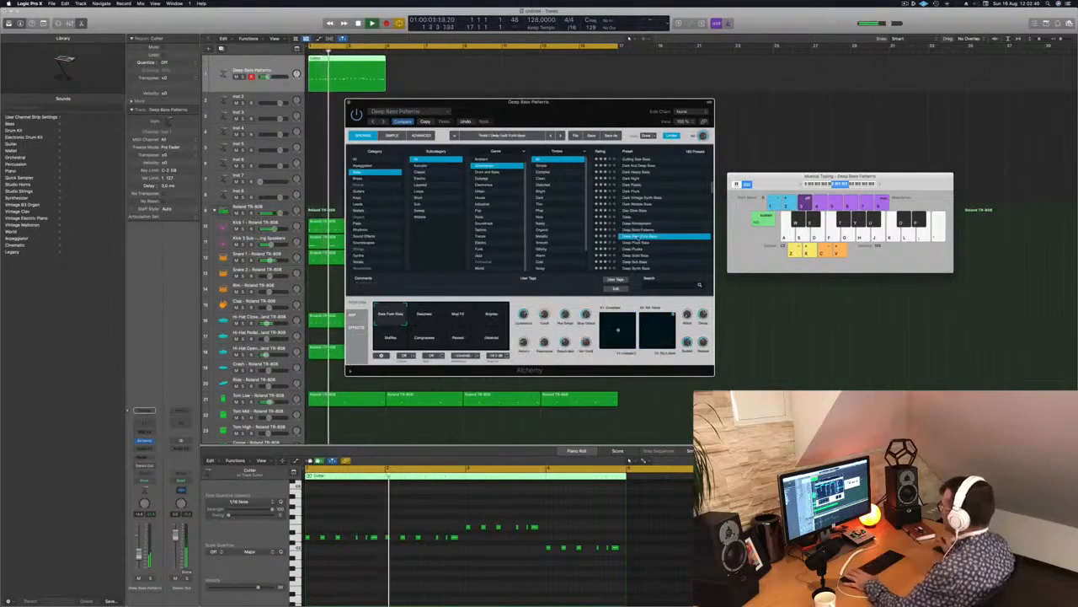
pyautogui.scroll(-3, 681, 235)
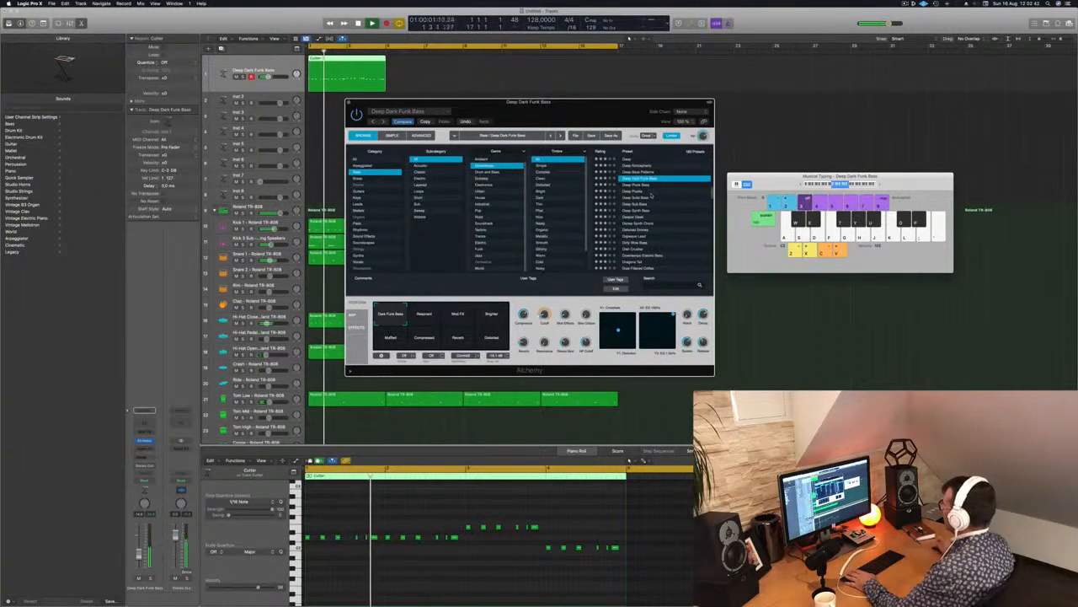
pyautogui.click(634, 198)
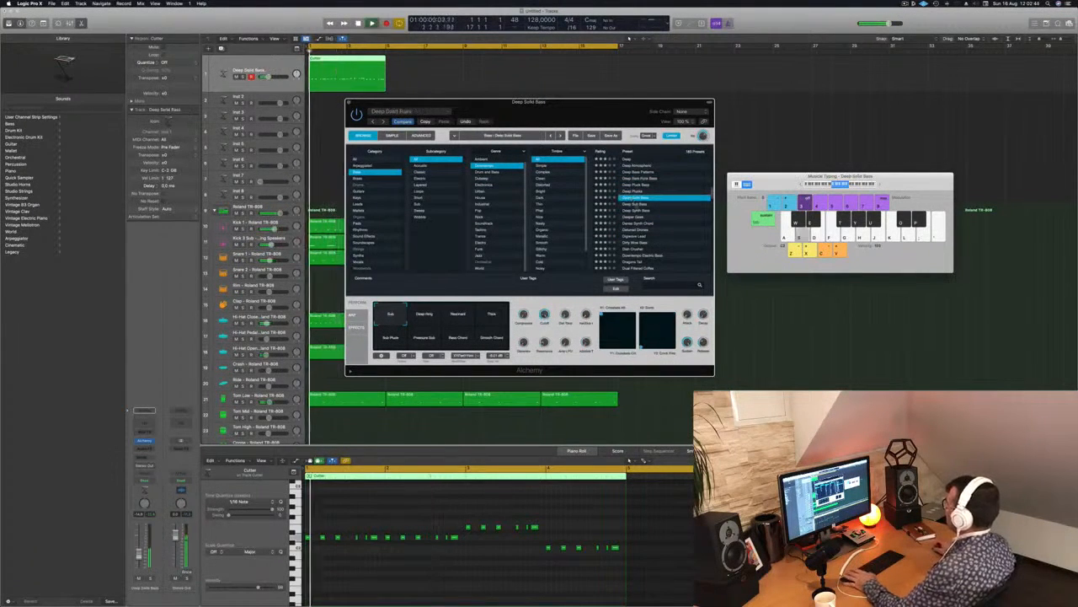
# Audition the presets from Deep Synth Bass through Dish Crusher on the bass line, and load Downtempo Electric Bass.
pyautogui.click(634, 210)
pyautogui.moveTo(610, 118); pyautogui.dragTo(747, 142)
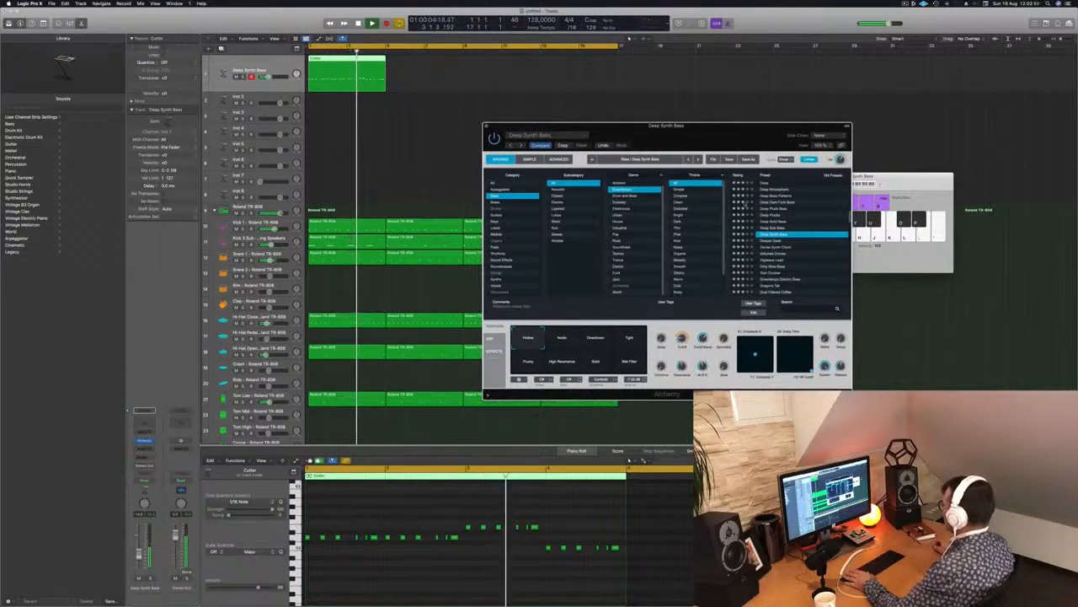
pyautogui.scroll(-2, 790, 268)
pyautogui.click(776, 247)
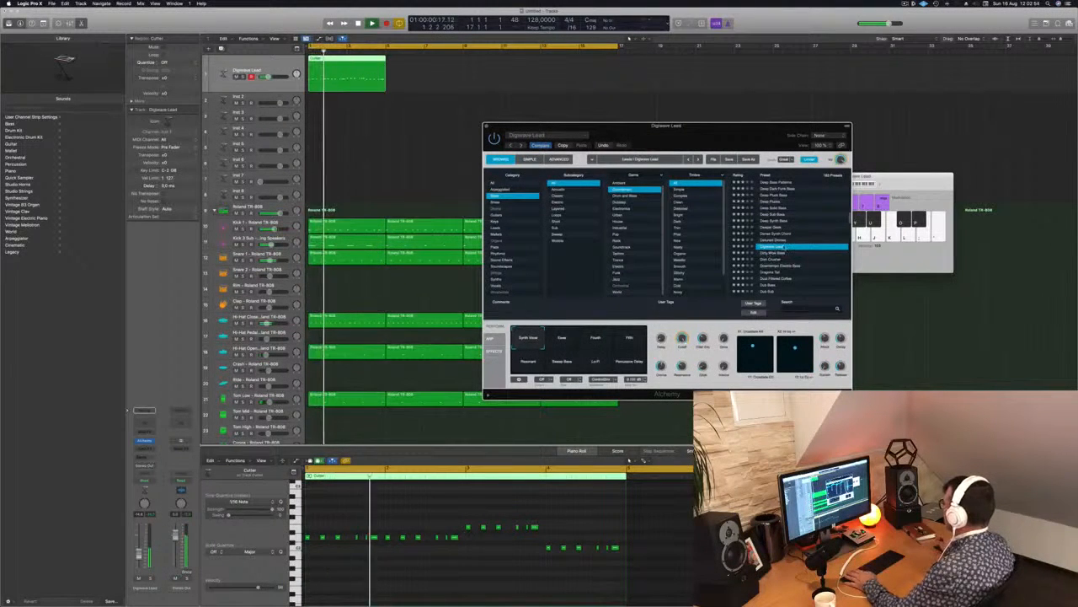
pyautogui.press('Down')
pyautogui.press('Down')
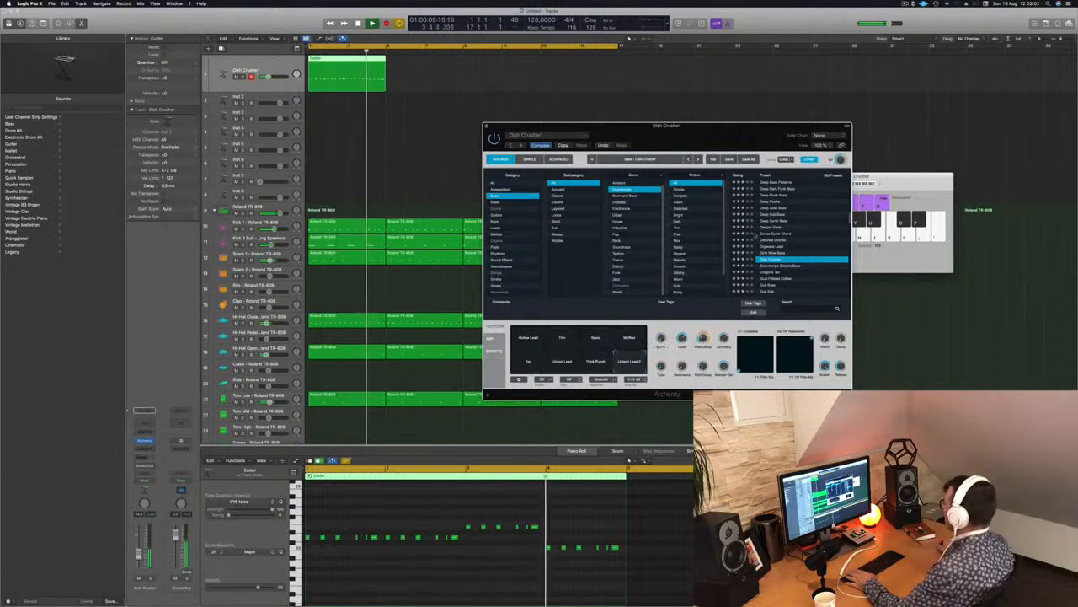
pyautogui.scroll(-3, 787, 238)
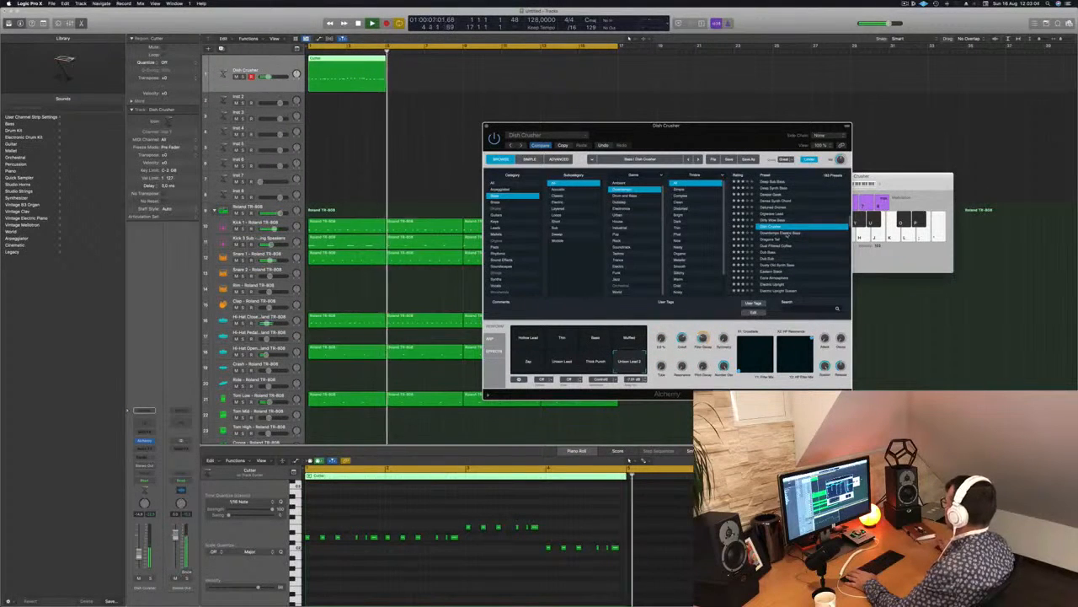
pyautogui.click(783, 233)
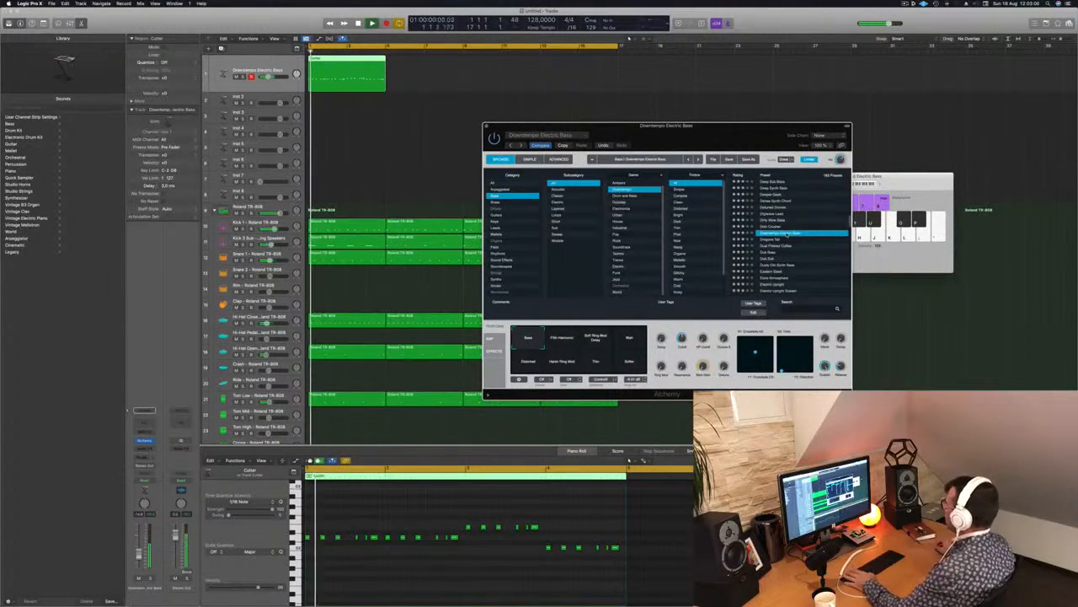
pyautogui.moveTo(590, 126); pyautogui.dragTo(531, 93)
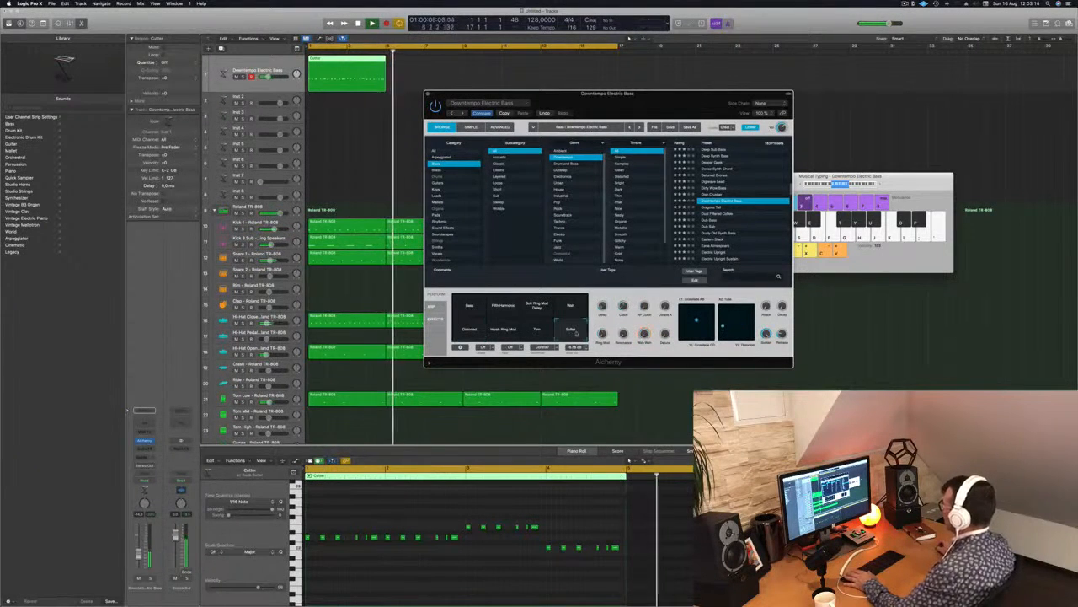
# Copy the four-bar Cutter region along the bass track to fill 16 bars, and reposition the Alchemy window.
pyautogui.moveTo(340, 59); pyautogui.dragTo(416, 64)
pyautogui.keyDown('shift'); pyautogui.click(346, 62); pyautogui.keyUp('shift')
pyautogui.moveTo(345, 62); pyautogui.dragTo(737, 182)
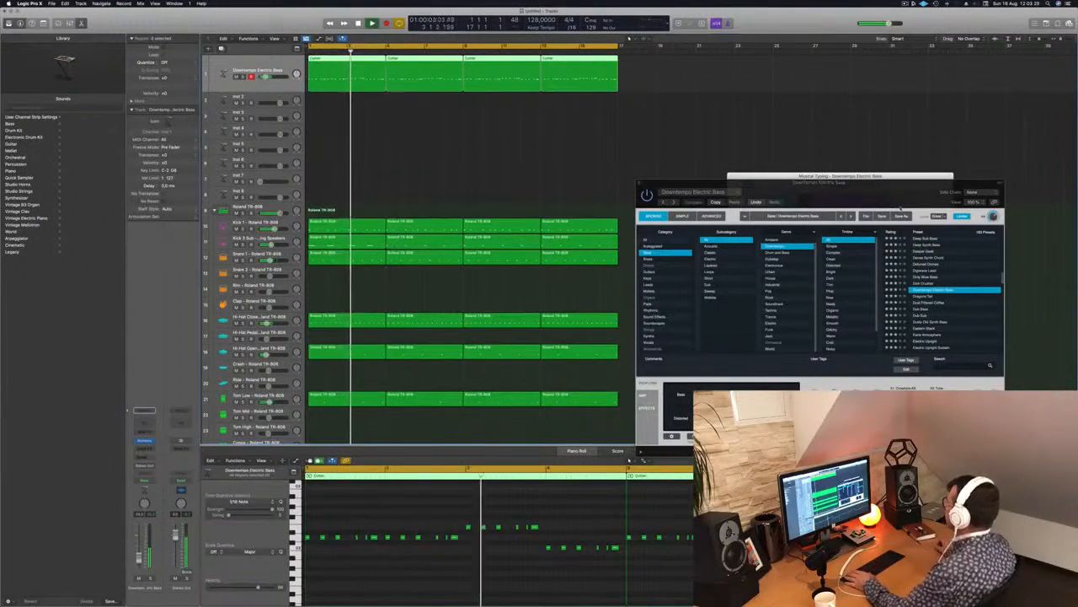
pyautogui.moveTo(838, 183); pyautogui.dragTo(594, 237)
# Audition the Harsh Ring Mod, Bass, Fifth Harmonic and Soft Ring Mod Delay variations of the bass preset, and replay from the start.
pyautogui.click(472, 477)
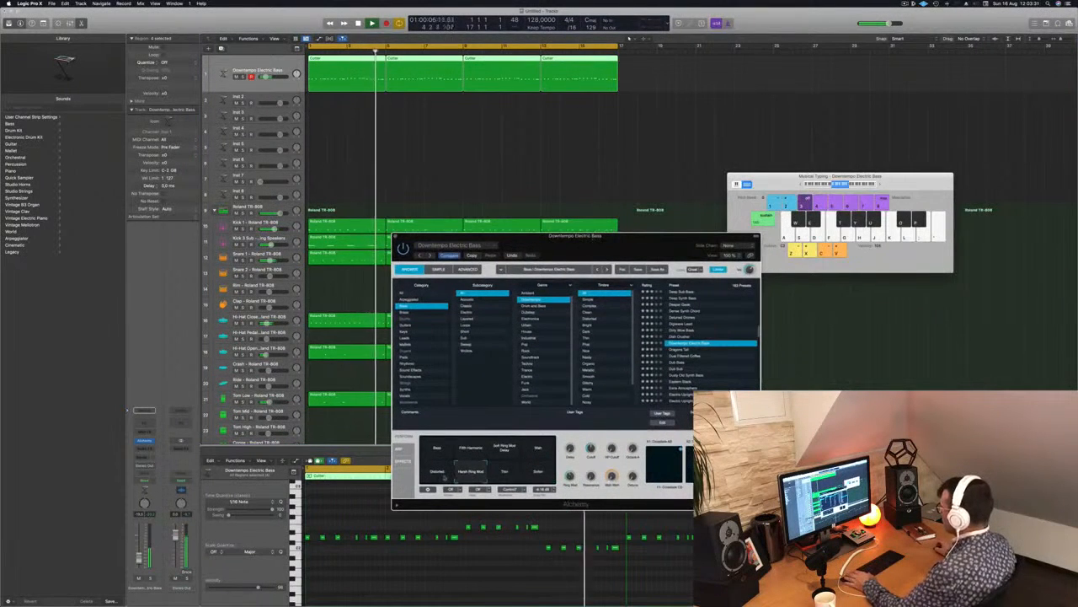
pyautogui.click(438, 451)
pyautogui.click(473, 449)
pyautogui.click(511, 450)
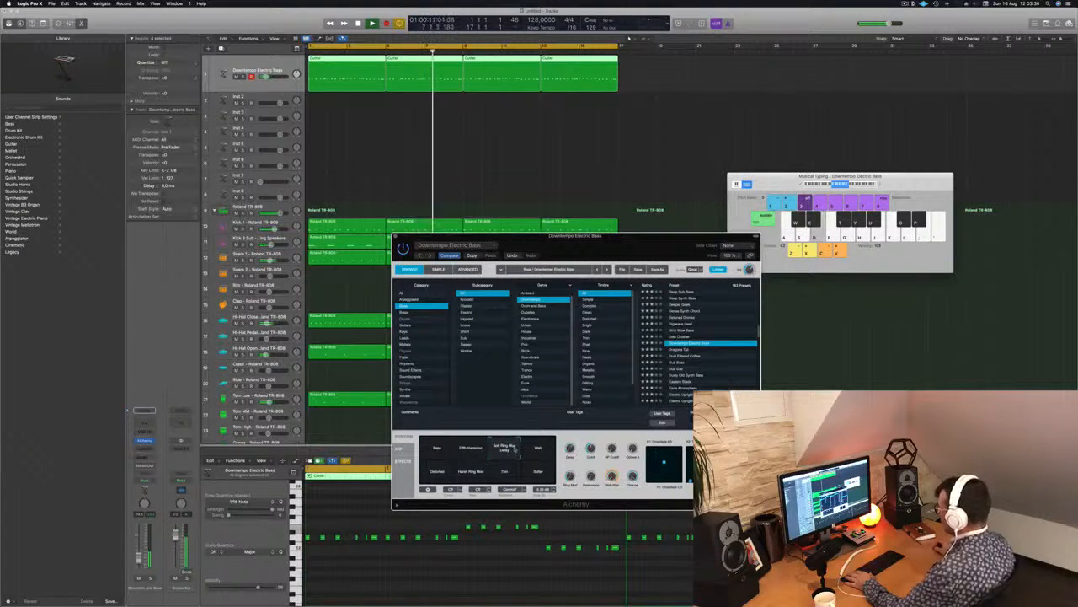
pyautogui.press('Return')
pyautogui.moveTo(610, 243); pyautogui.dragTo(552, 222)
pyautogui.press('Return')
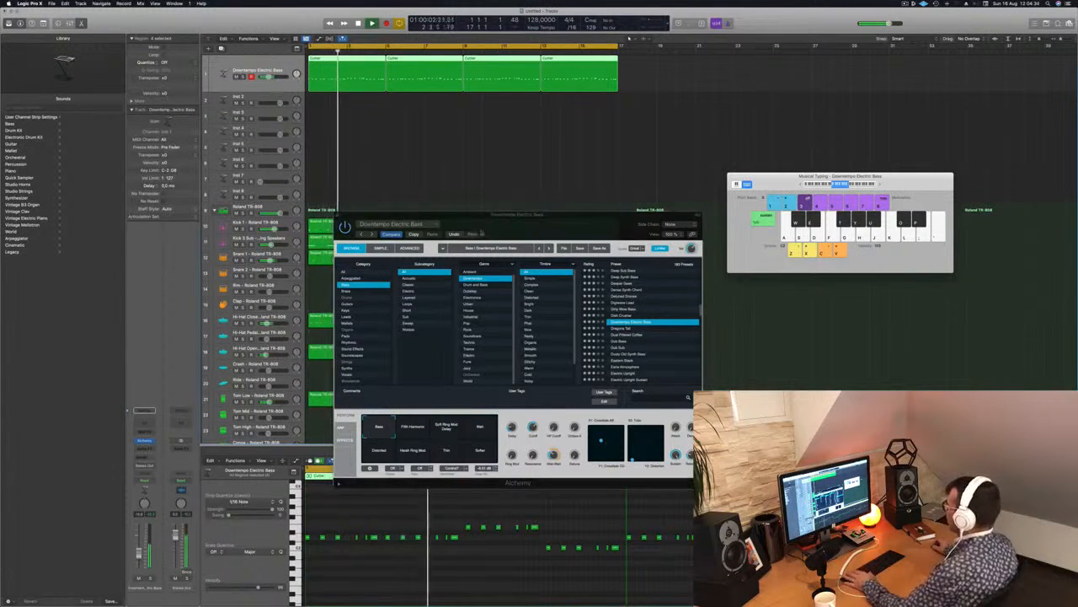
# Move the Alchemy window around during playback, close it, and restart the song from the beginning.
pyautogui.moveTo(506, 214); pyautogui.dragTo(411, 254)
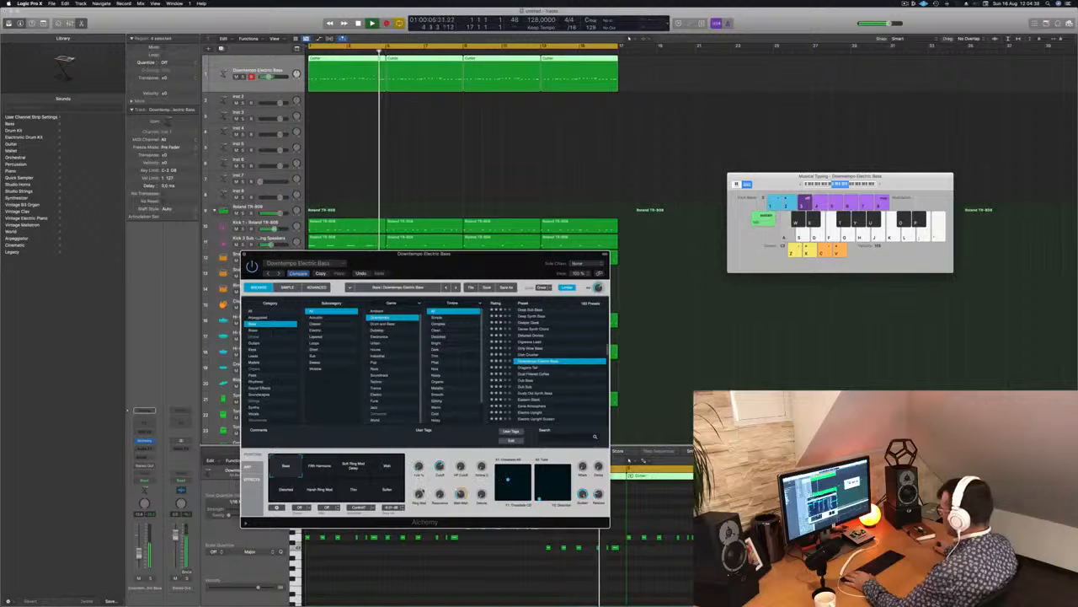
pyautogui.moveTo(411, 254); pyautogui.dragTo(574, 256)
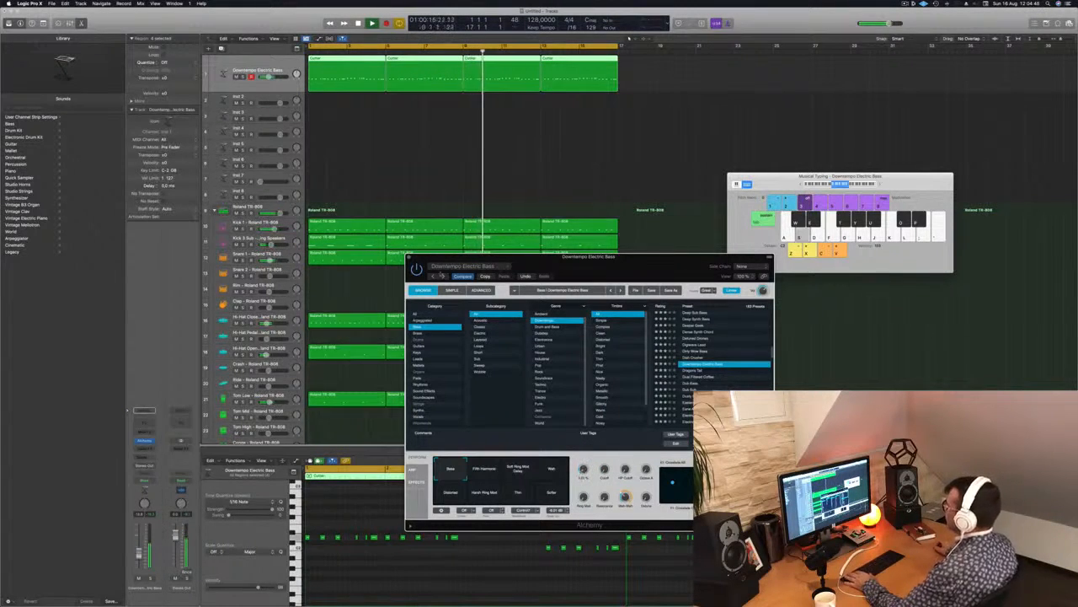
pyautogui.click(409, 258)
pyautogui.press('Return')
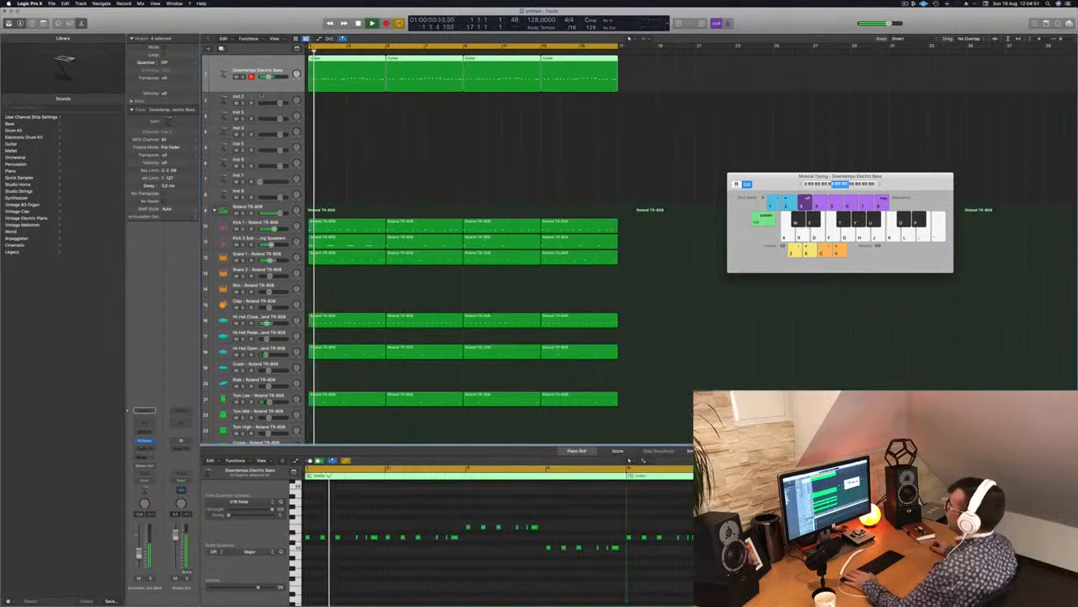
# Duplicate the Downtempo Electric Bass track with the same instrument settings directly below the original.
pyautogui.click(261, 96)
pyautogui.press('space')
pyautogui.press('space')
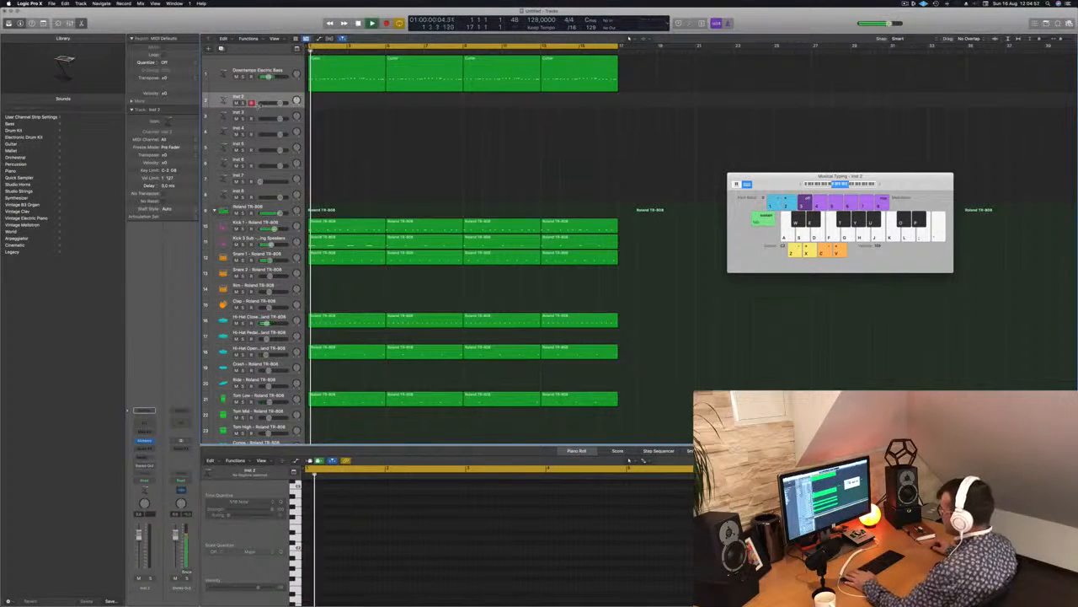
pyautogui.click(249, 85)
pyautogui.press('space')
pyautogui.press('space')
pyautogui.click(221, 49)
# Copy the first Cutter region to the start of the duplicate bass track, and mute the original bass track.
pyautogui.press('space')
pyautogui.press('space')
pyautogui.click(335, 83)
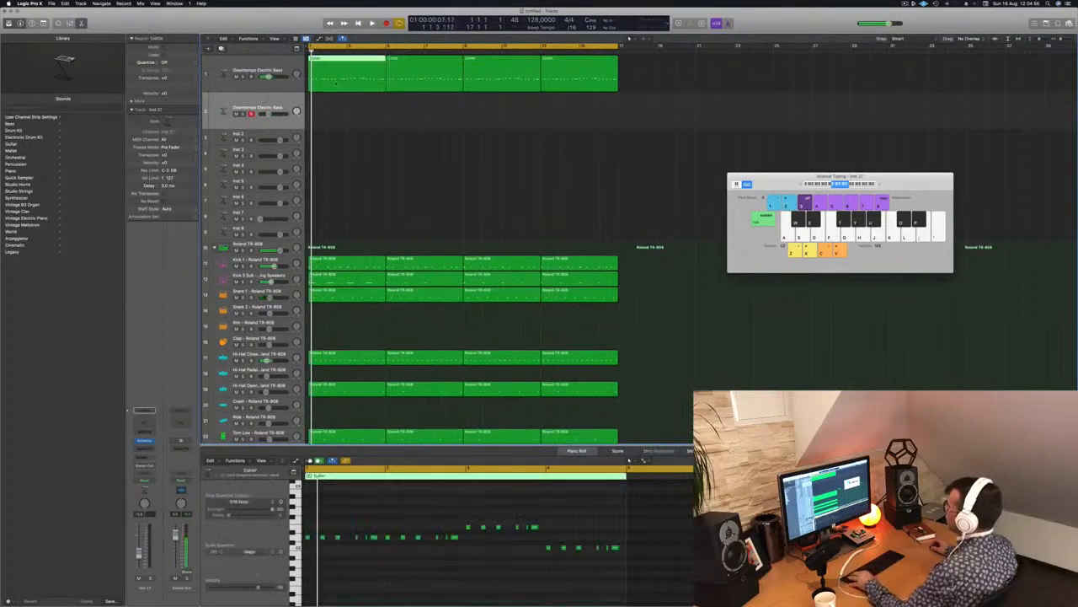
pyautogui.press('super+c')
pyautogui.press('super+v')
pyautogui.press('space')
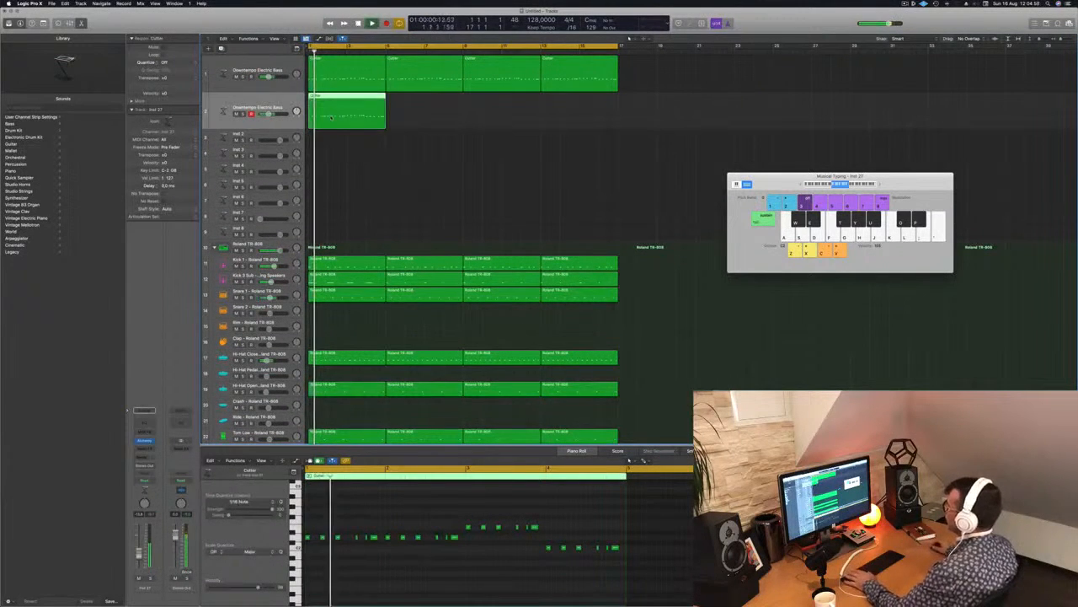
pyautogui.press('space')
pyautogui.press('space')
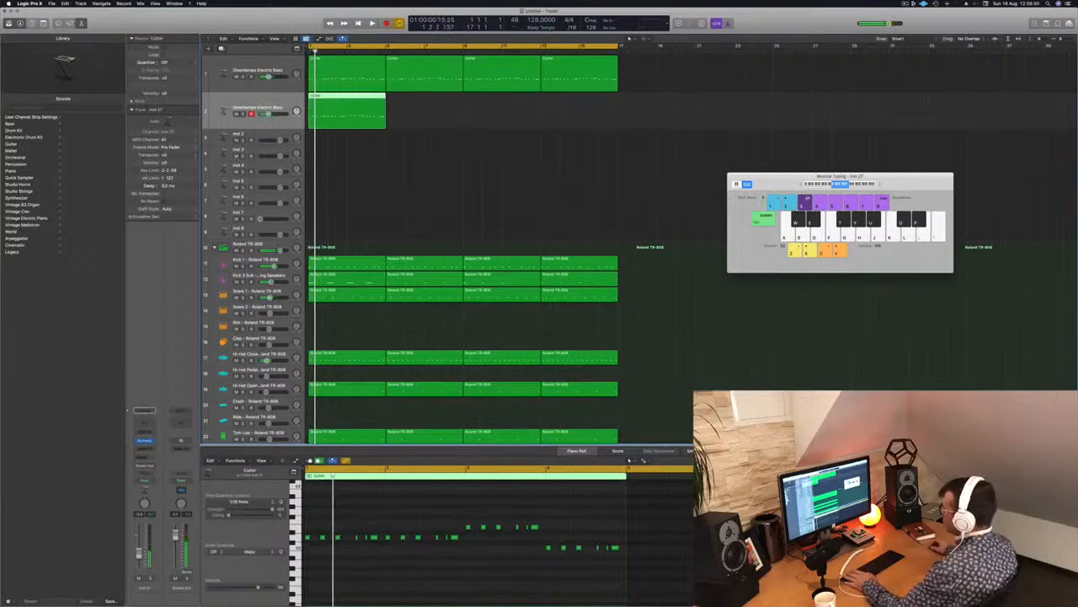
pyautogui.click(236, 77)
pyautogui.press('space')
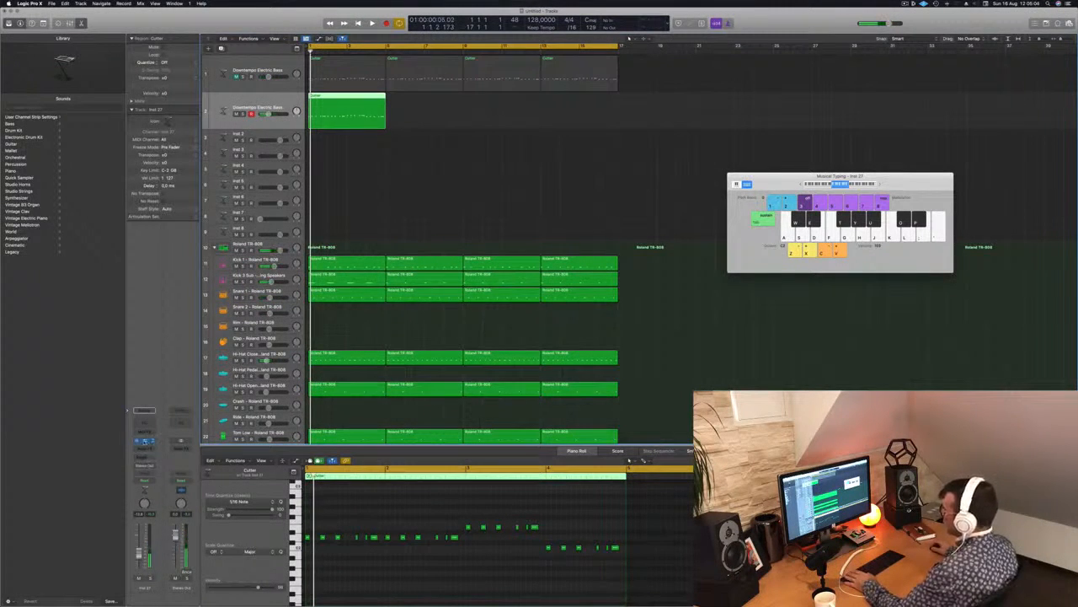
# Open Alchemy on the duplicate bass track, copy its Cutter region out to 16 bars, and start playback.
pyautogui.click(144, 441)
pyautogui.moveTo(409, 88); pyautogui.dragTo(650, 168)
pyautogui.moveTo(333, 95); pyautogui.dragTo(418, 103)
pyautogui.moveTo(533, 113)
pyautogui.mouseDown()
pyautogui.moveTo(369, 106)
pyautogui.moveTo(527, 101)
pyautogui.mouseUp()
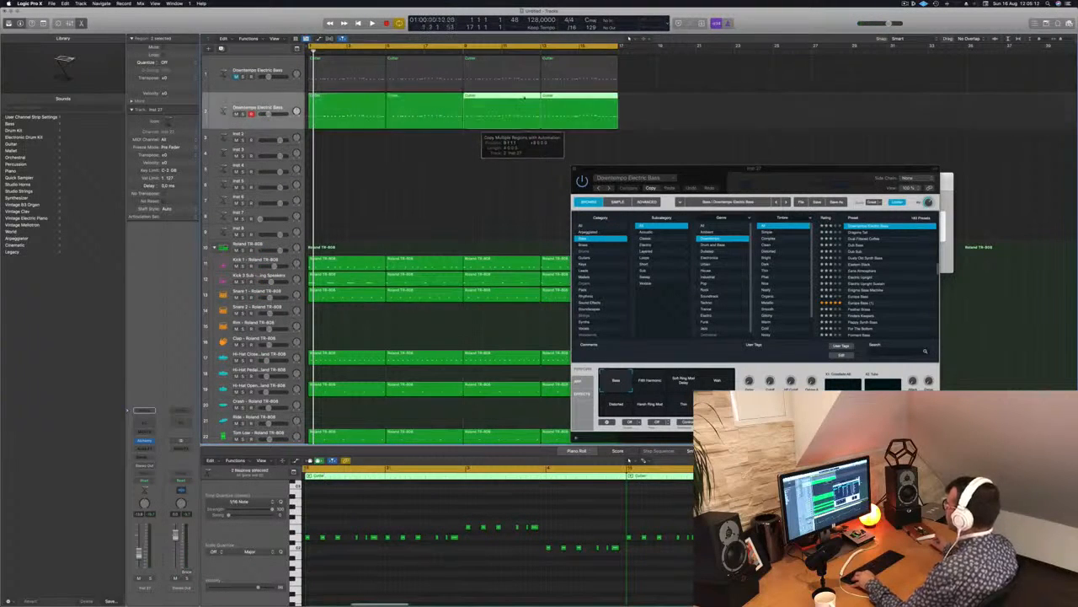
pyautogui.press('super+k')
pyautogui.press('space')
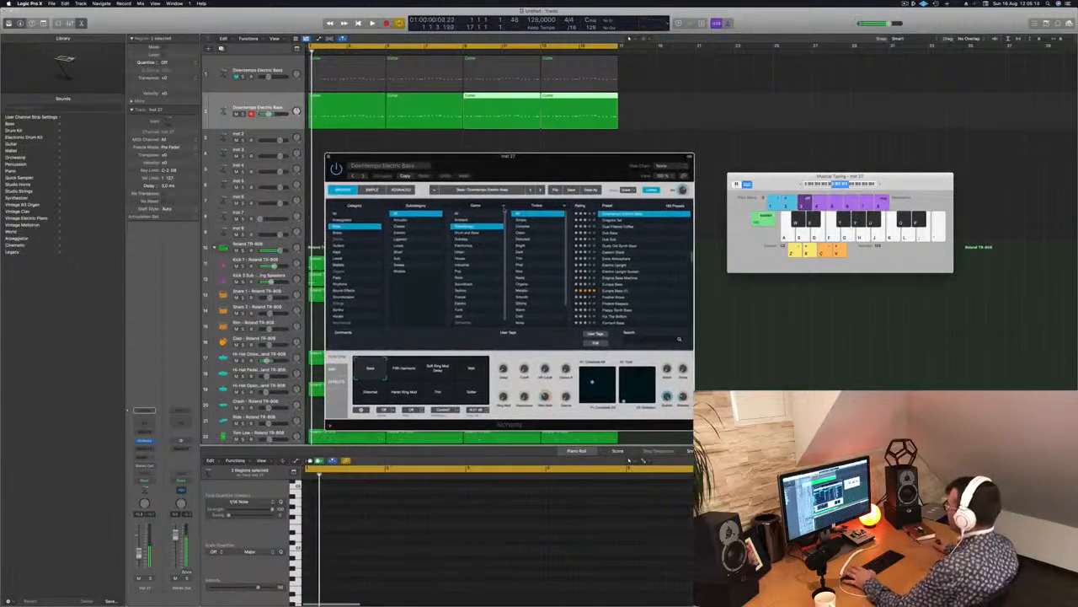
# Audition the presets from Dragons Tail through Eerie Atmosphere on the duplicate bass track.
pyautogui.click(618, 221)
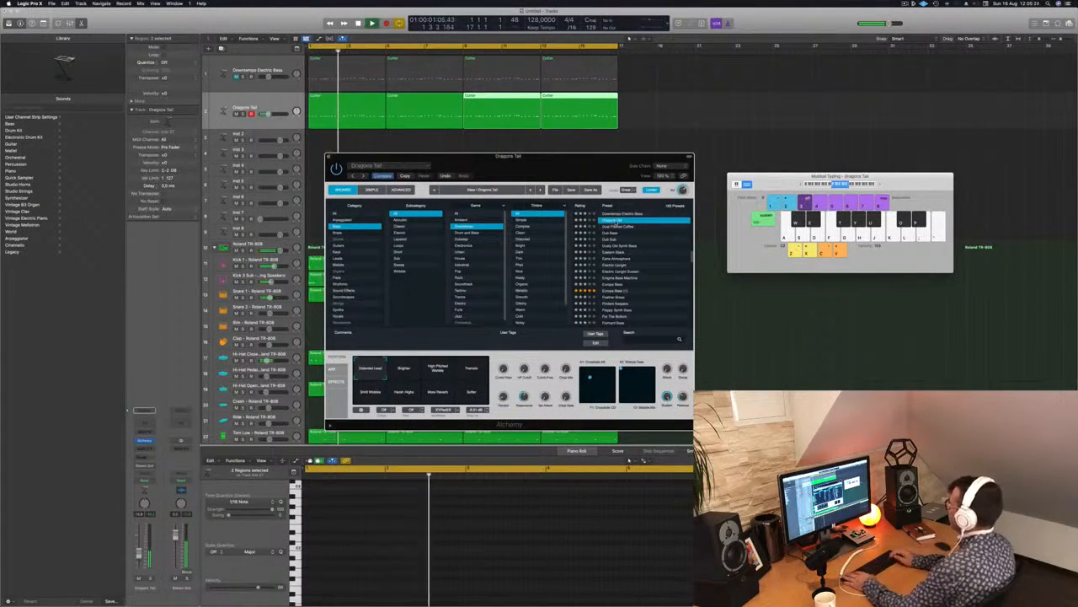
pyautogui.press('Down')
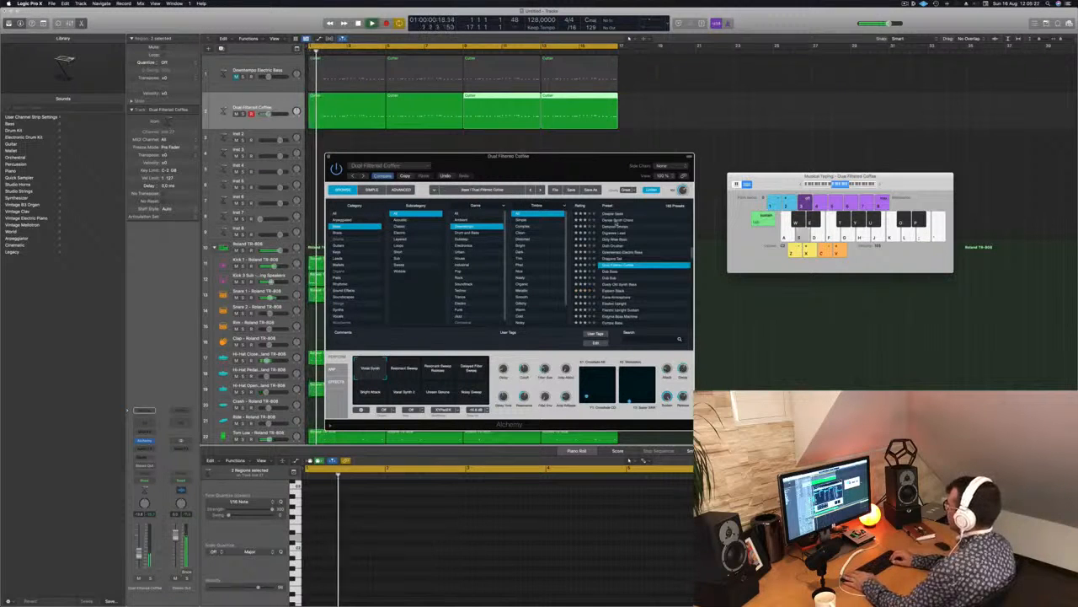
pyautogui.press('Down')
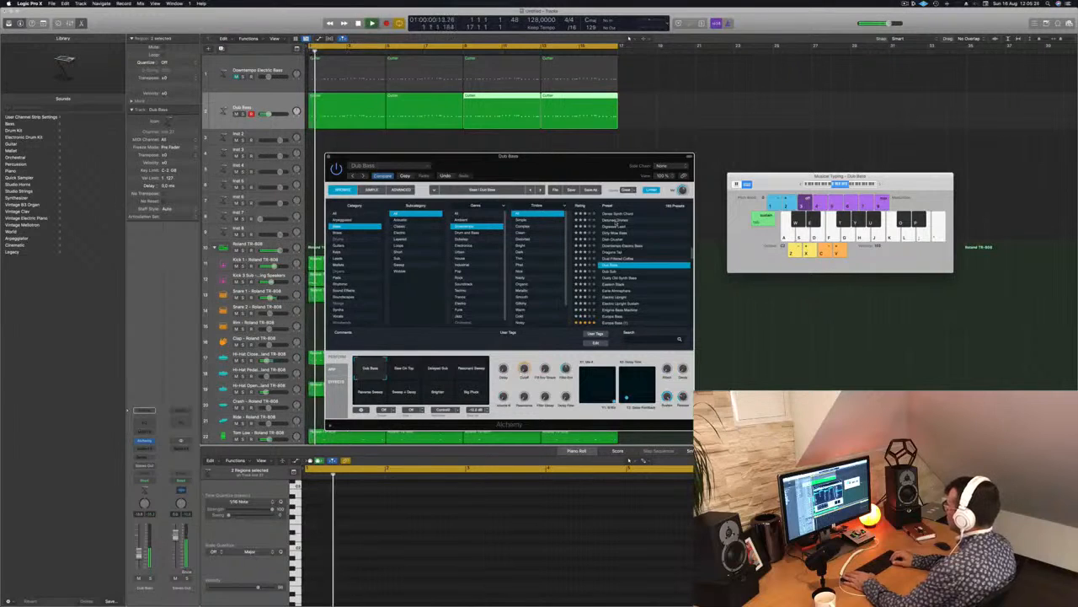
pyautogui.press('Down')
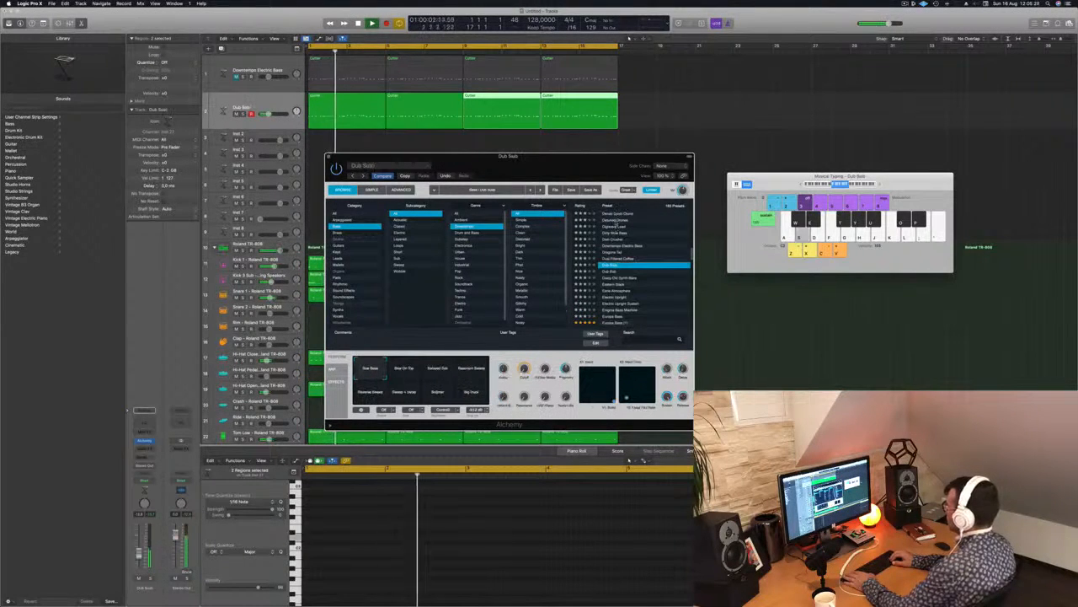
pyautogui.press('Down')
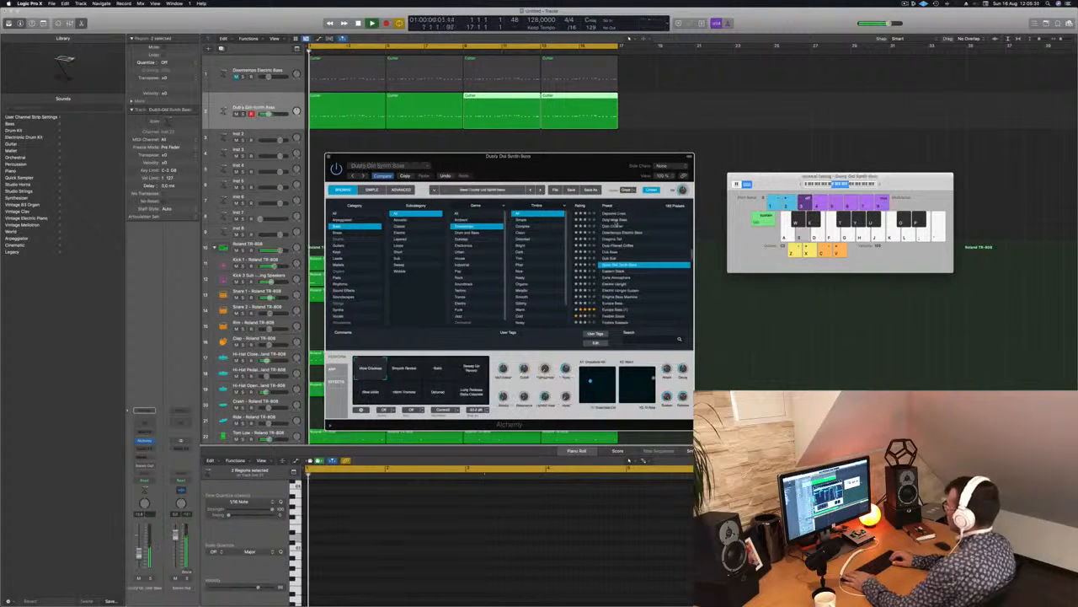
pyautogui.press('Down')
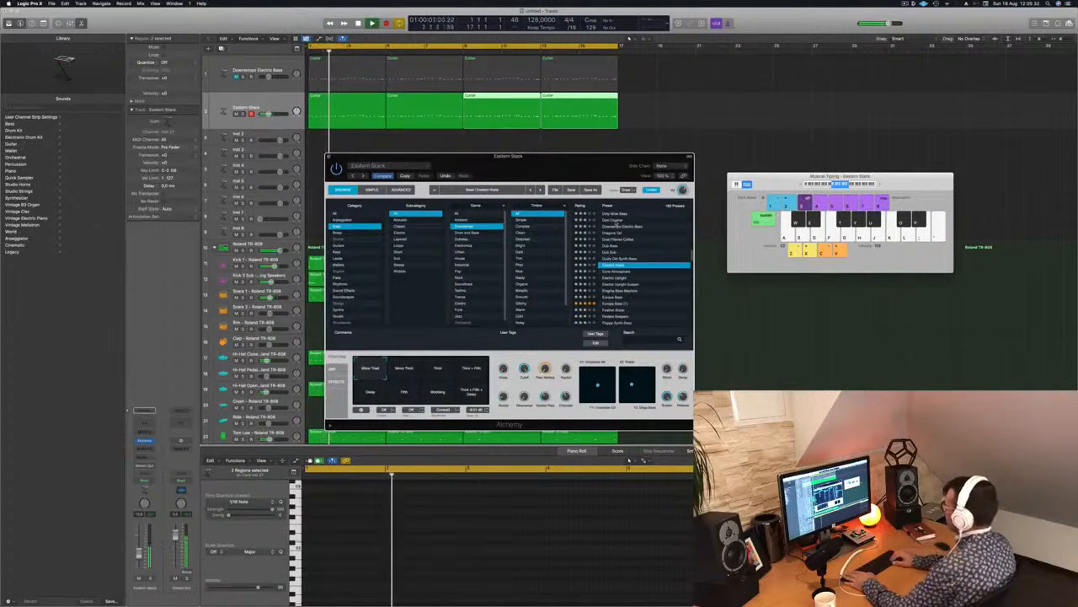
pyautogui.press('Down')
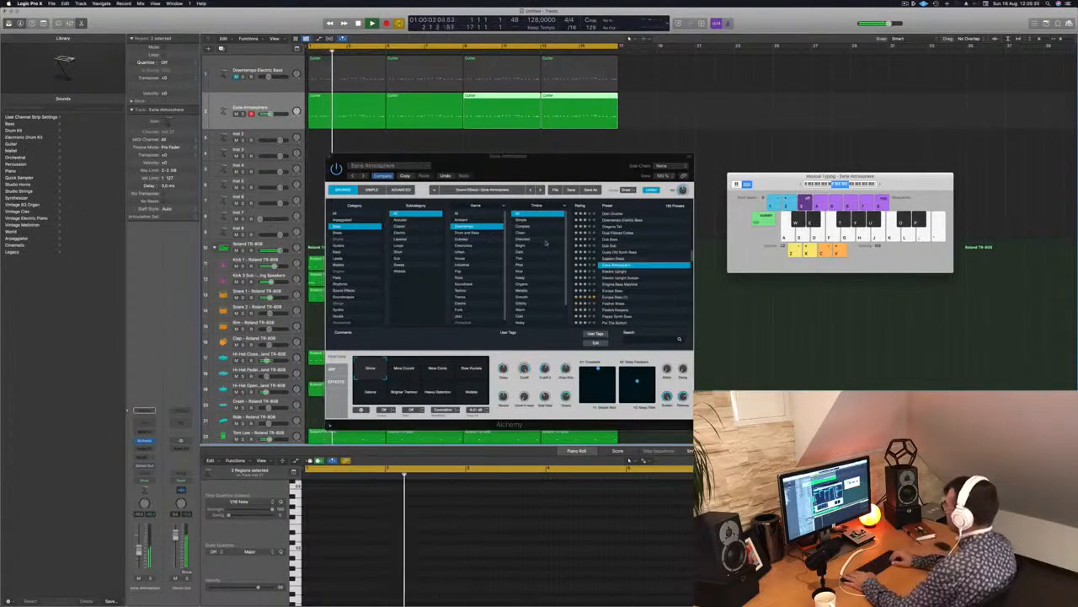
# Audition Electric Upright and Electric Upright Sustain, reselect the duplicate bass track, and replay it from the start.
pyautogui.press('Down')
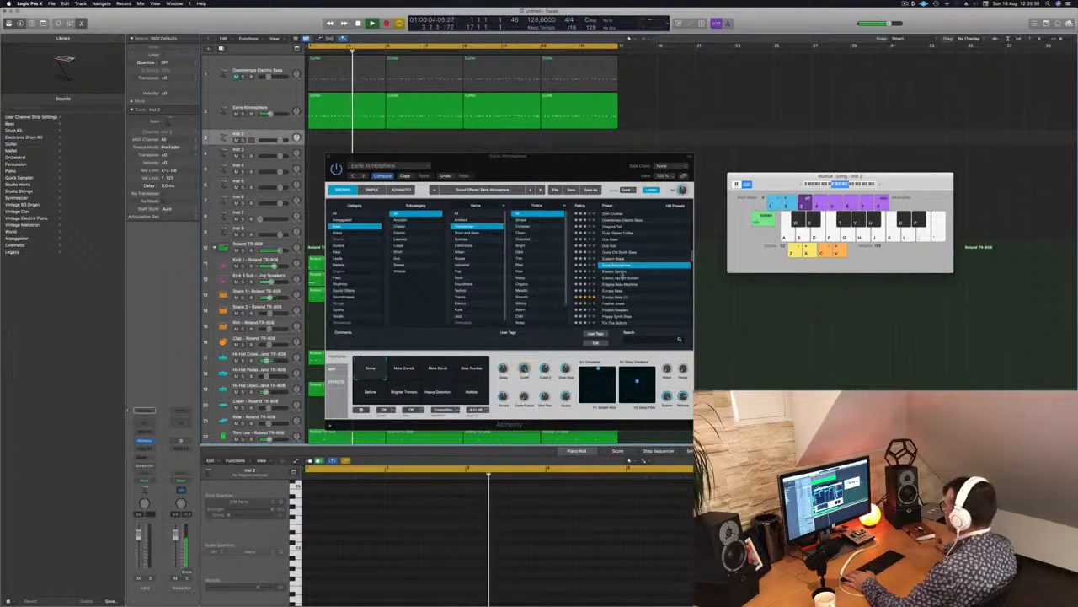
pyautogui.press('Down')
pyautogui.press('space')
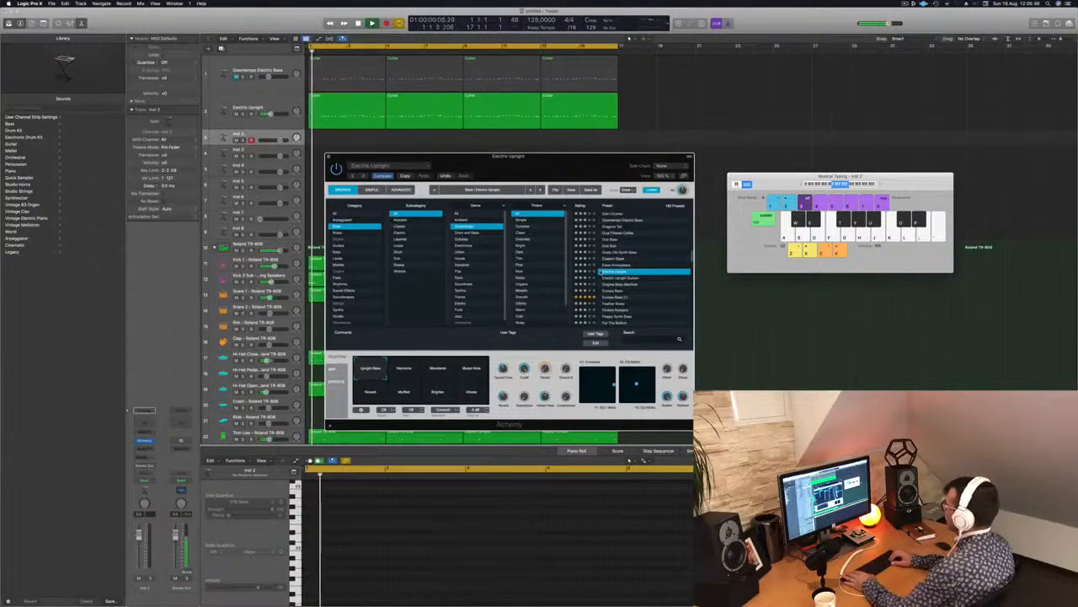
pyautogui.scroll(-1, 601, 271)
pyautogui.click(600, 269)
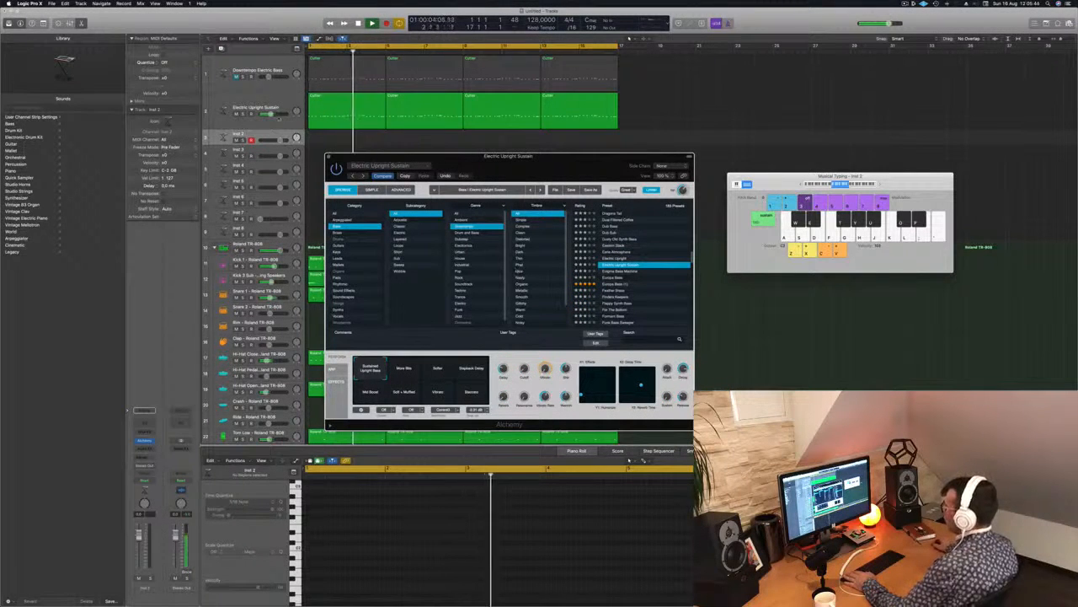
pyautogui.click(268, 123)
pyautogui.press('Return')
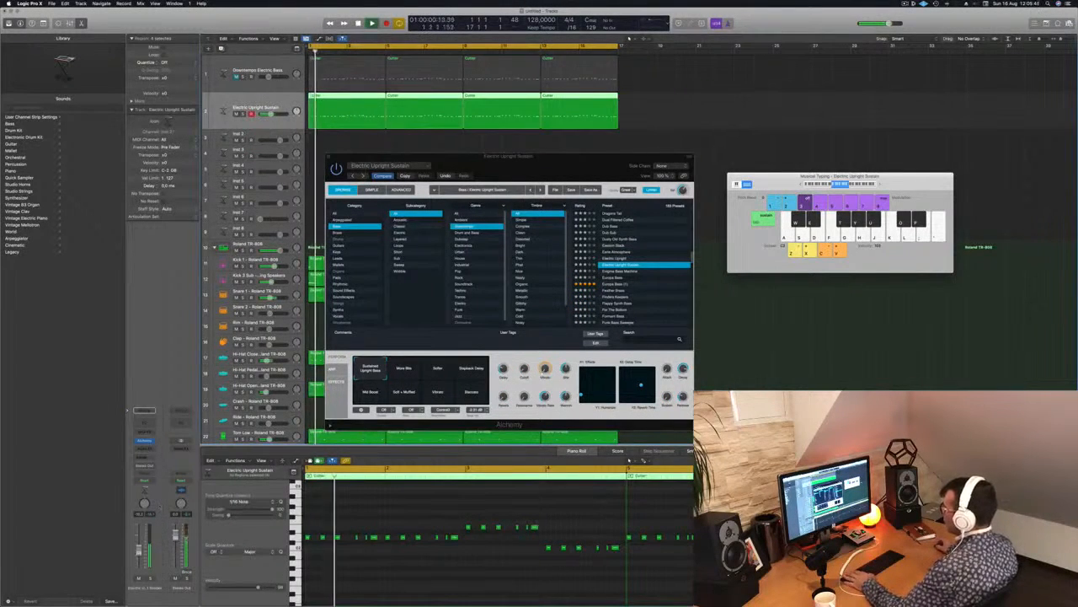
# Audition Enigma Bass Machine and Europa Bass on the duplicate track, load Feather Brass, and reposition the Alchemy window.
pyautogui.click(623, 271)
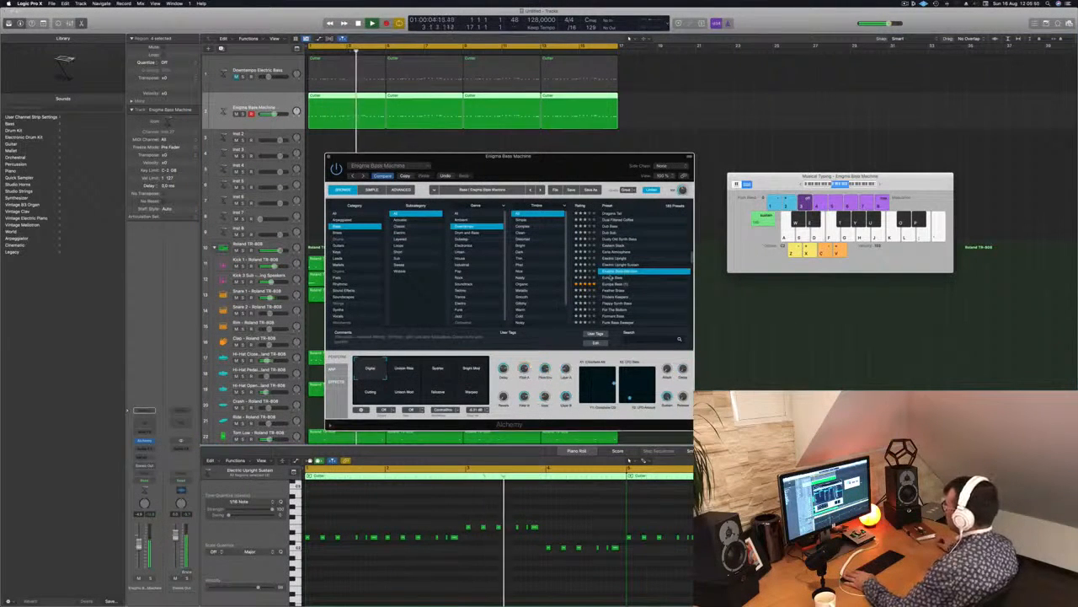
pyautogui.click(610, 277)
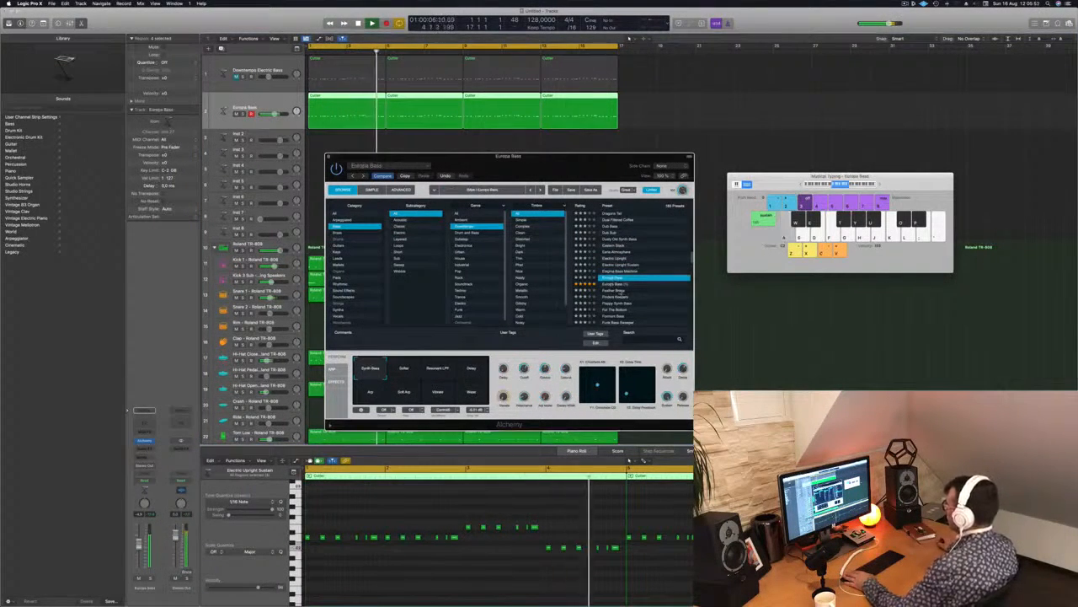
pyautogui.click(632, 290)
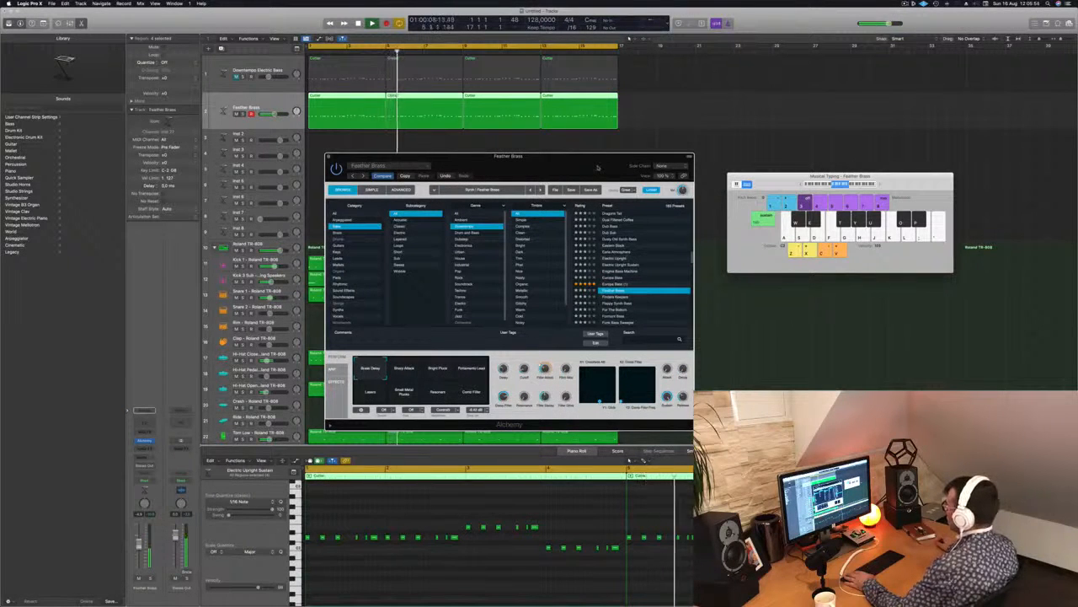
pyautogui.moveTo(597, 167); pyautogui.dragTo(638, 168)
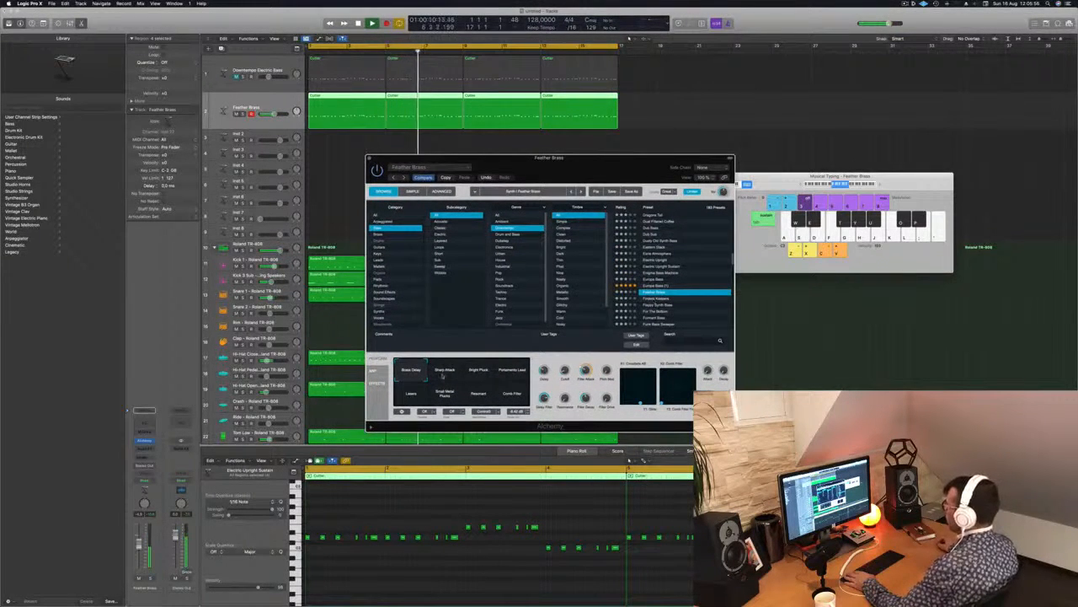
# Audition the Portamento Lead, Comb Filter and Layers performance variations of the Feather Brass preset.
pyautogui.click(518, 373)
pyautogui.click(513, 396)
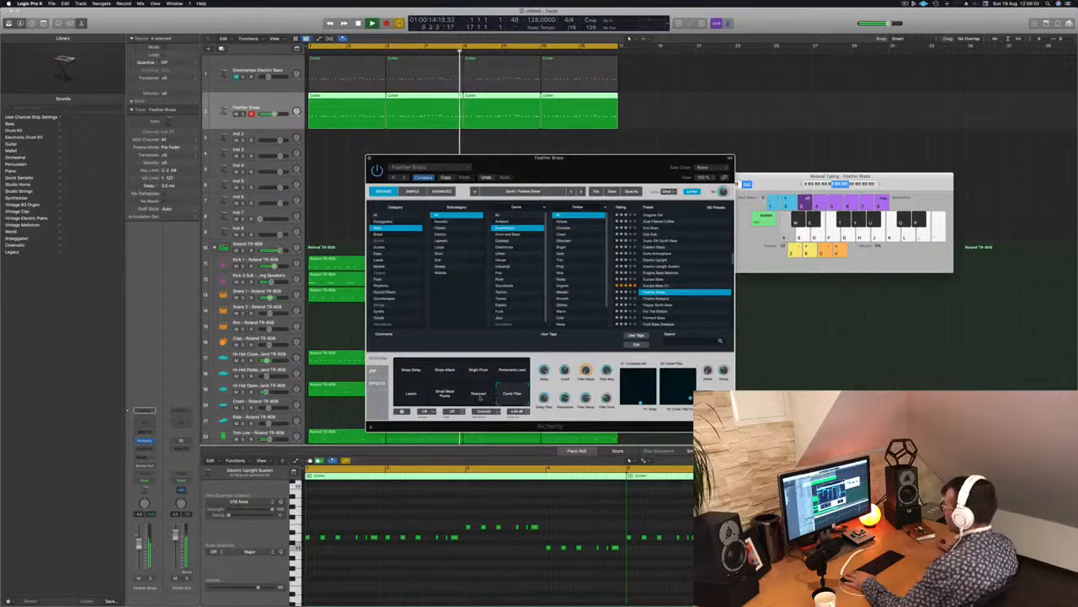
pyautogui.click(412, 396)
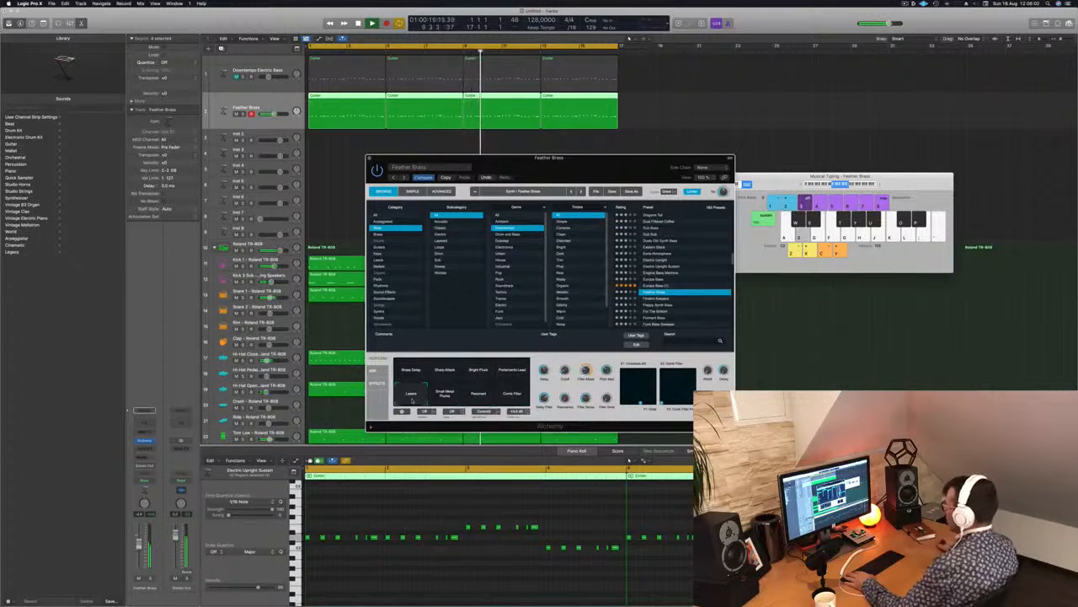
# Audition the bass presets from Finders Keepers through Funk Bass Sweeper, and load Funk Boogie Synth Bass on the duplicate track.
pyautogui.click(654, 298)
pyautogui.scroll(-3, 674, 282)
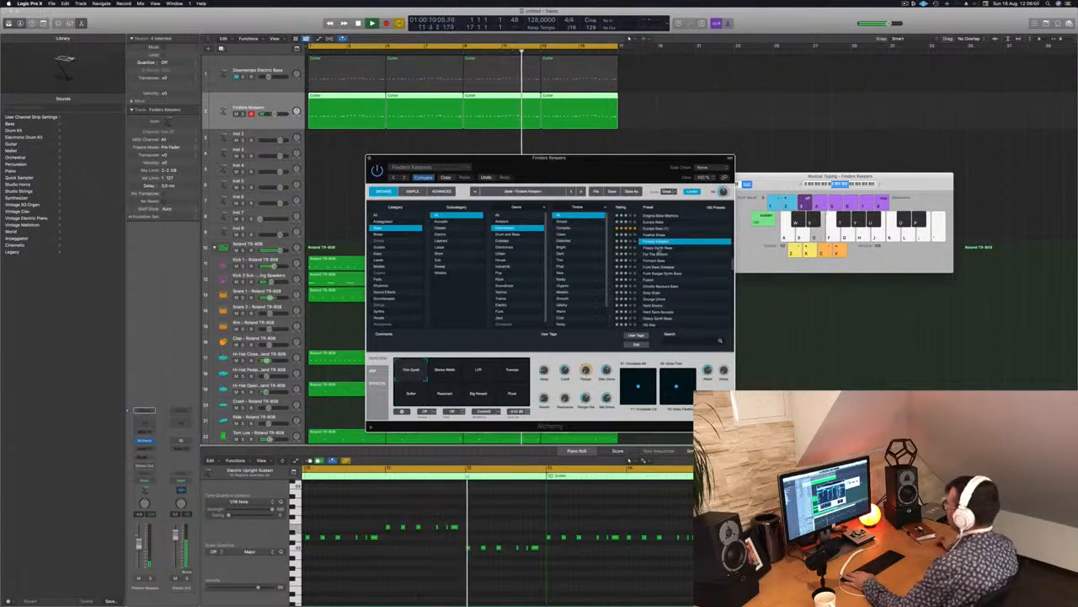
pyautogui.press('Down')
pyautogui.press('Down')
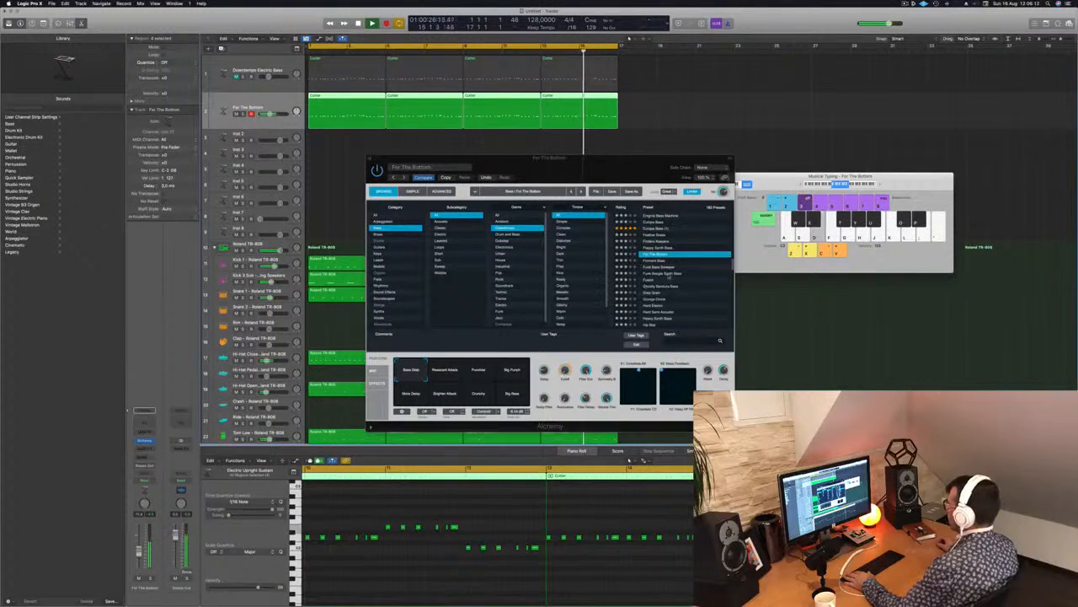
pyautogui.press('Down')
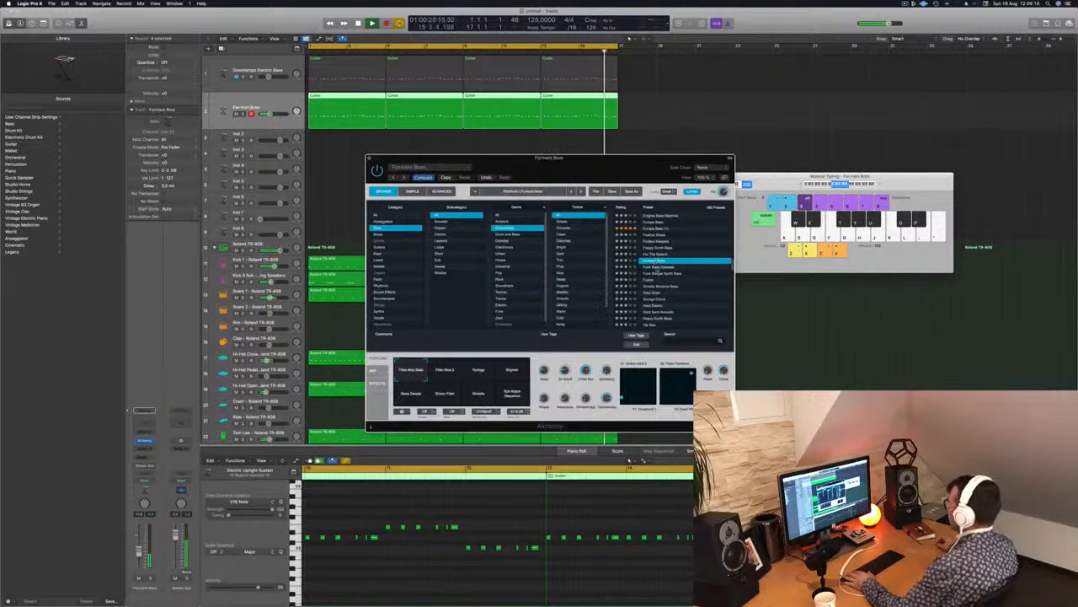
pyautogui.press('Down')
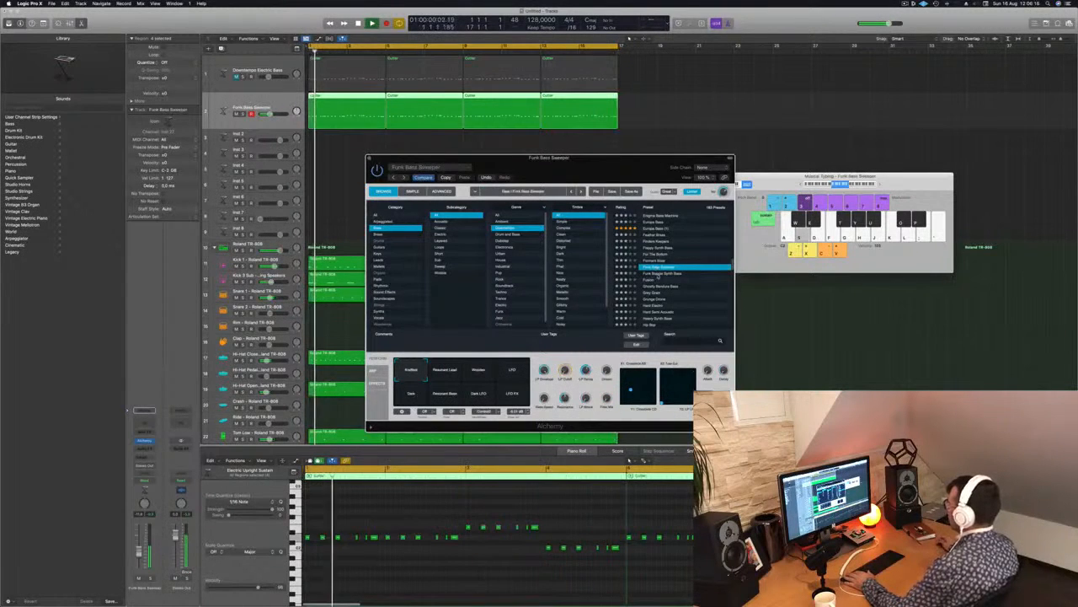
pyautogui.press('Down')
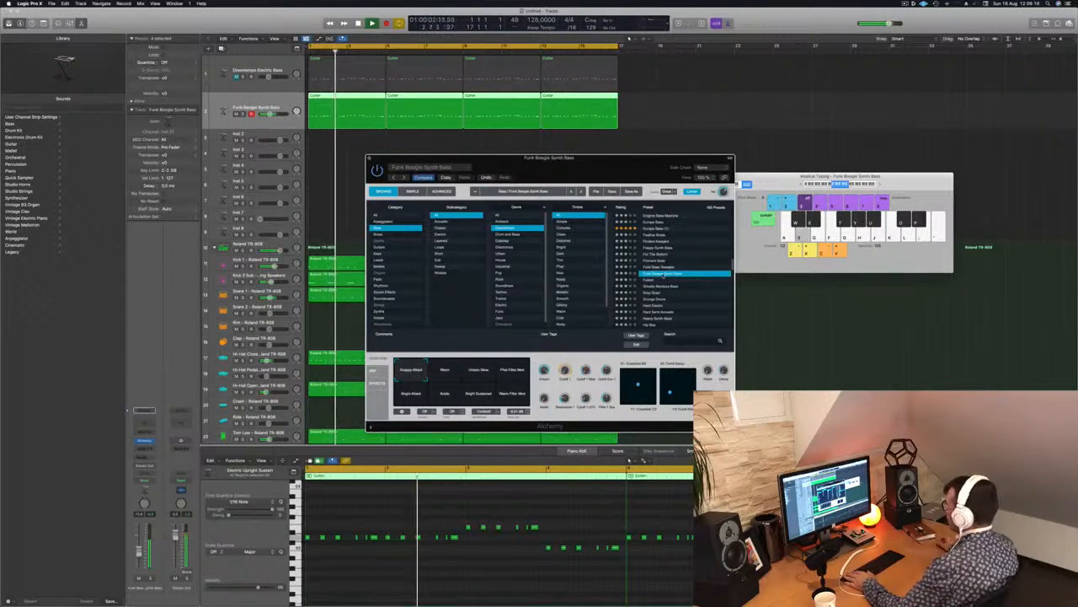
# Compare Funk Boogie Synth Bass with the Downtempo Electric Bass briefly unmuted, then close Alchemy and replay from the start.
pyautogui.moveTo(636, 171); pyautogui.dragTo(710, 210)
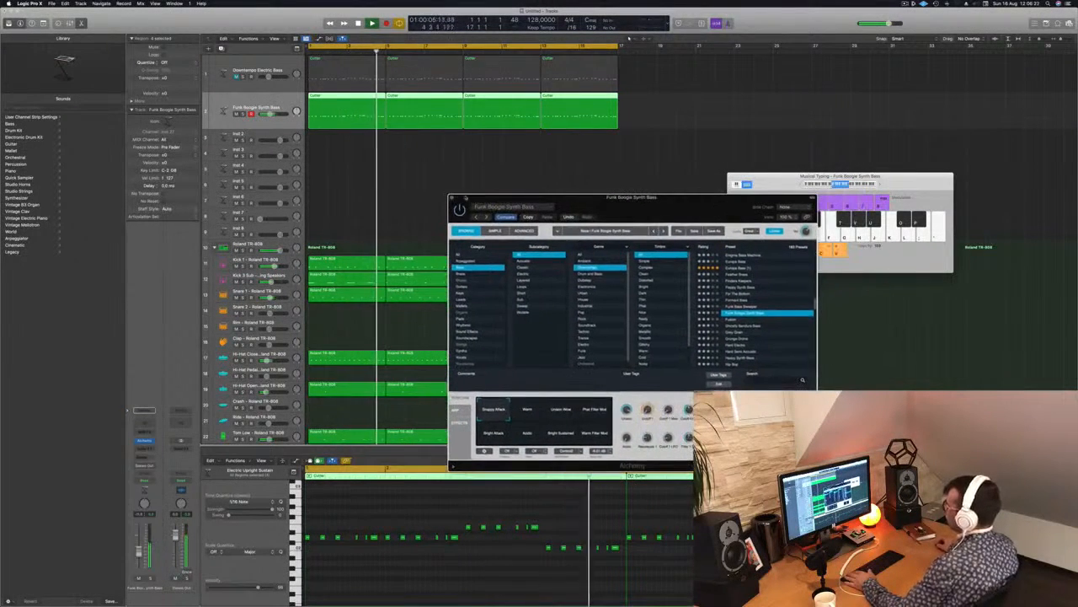
pyautogui.click(236, 76)
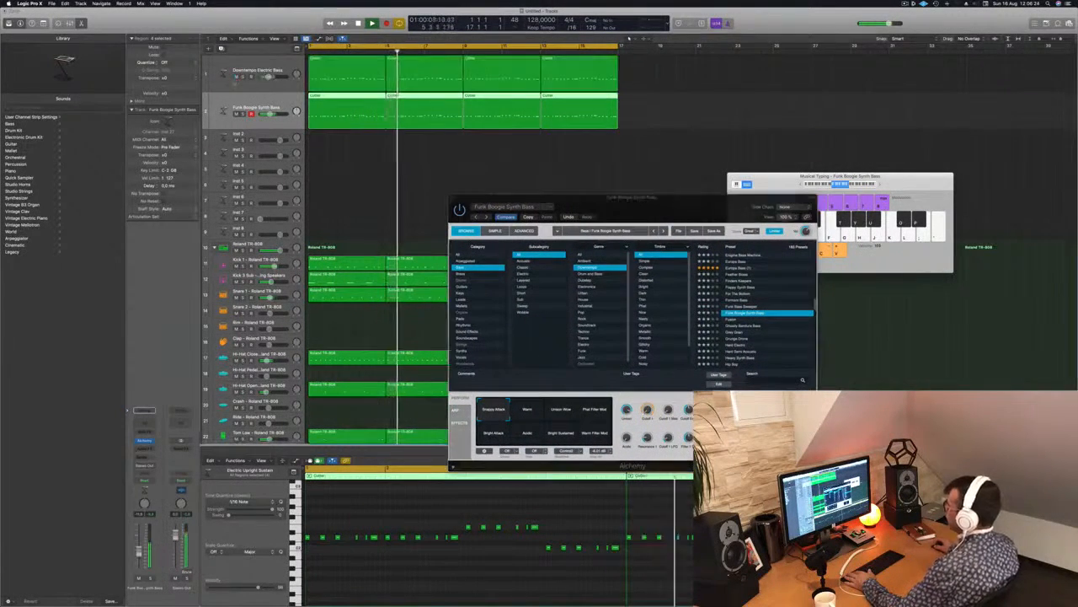
pyautogui.click(236, 77)
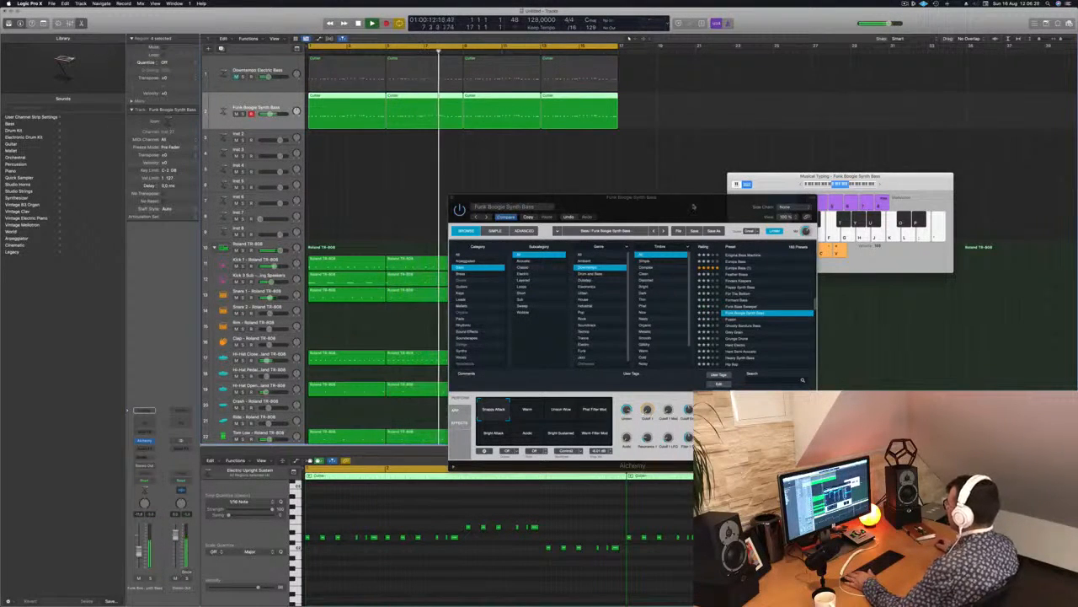
pyautogui.moveTo(696, 203); pyautogui.dragTo(727, 180)
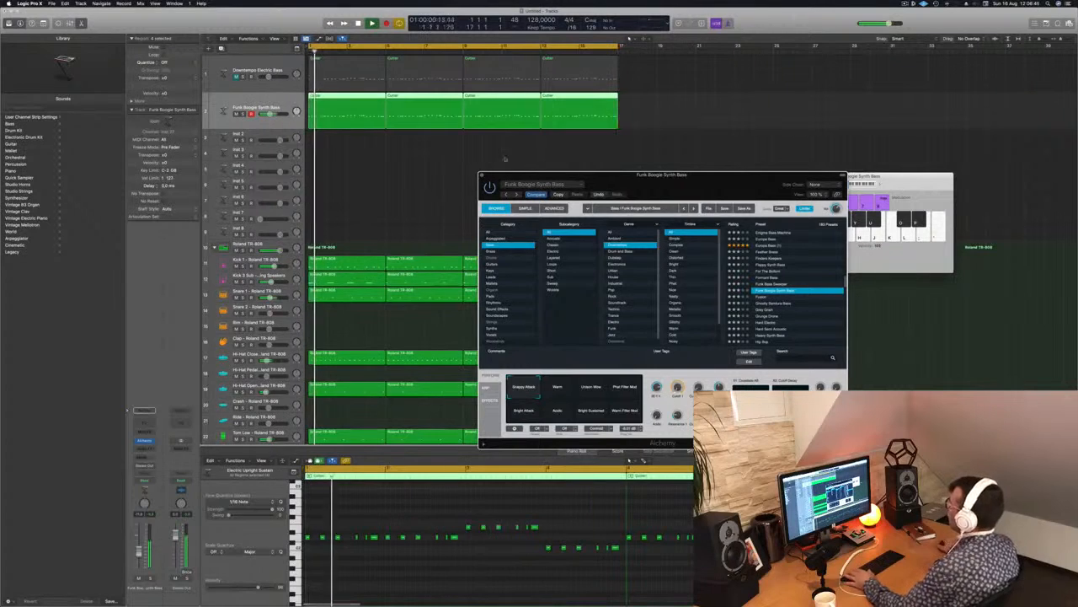
pyautogui.click(481, 176)
pyautogui.press('Return')
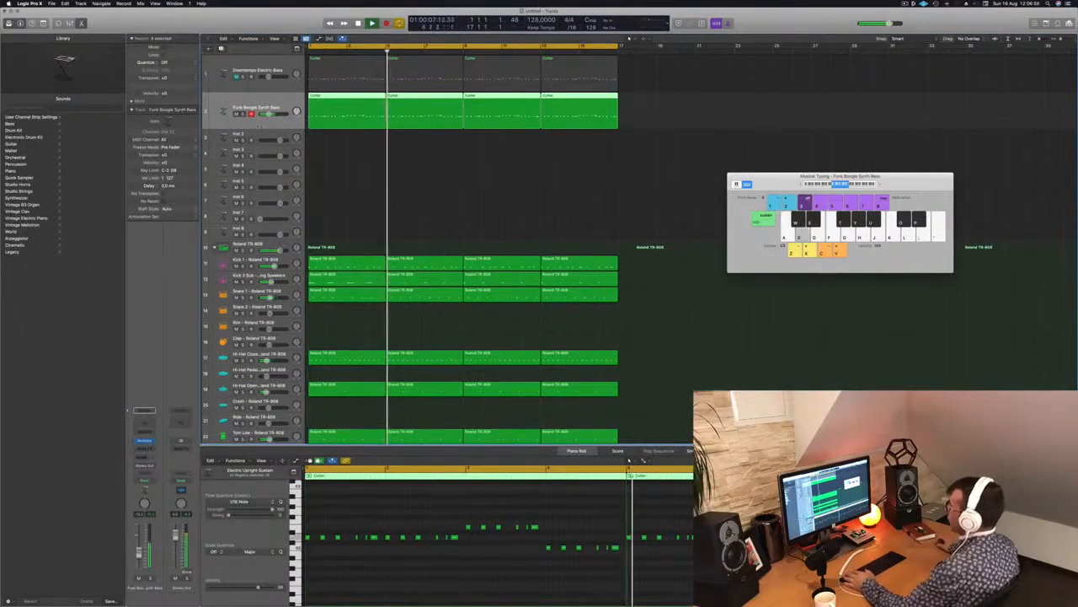
# Select the Inst 2 track, increase its height, and open Alchemy on it with the playhead at the start.
pyautogui.click(263, 134)
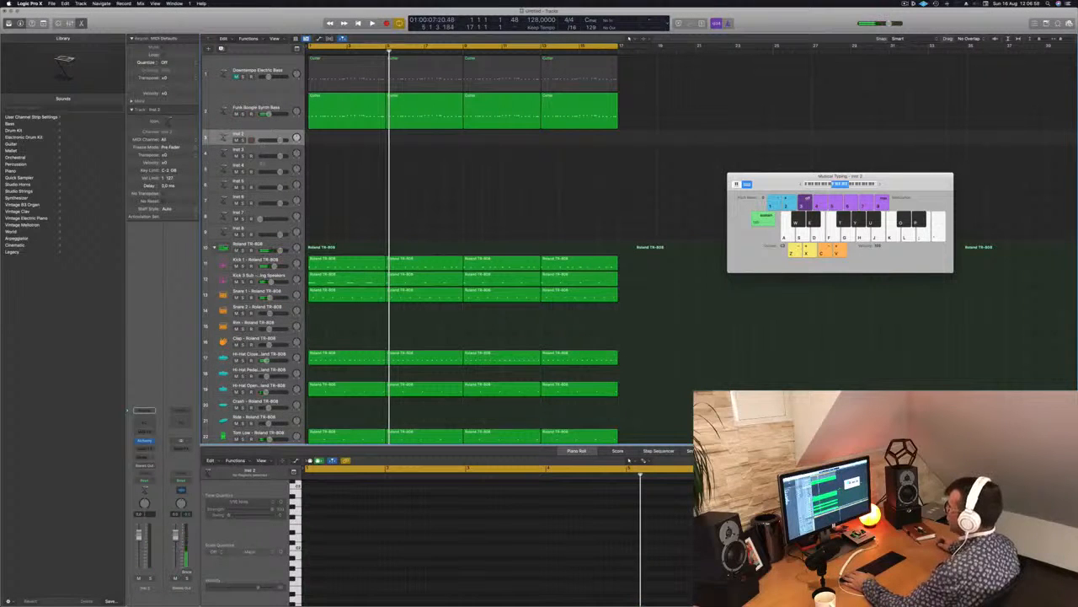
pyautogui.moveTo(263, 146); pyautogui.dragTo(263, 170)
pyautogui.click(322, 117)
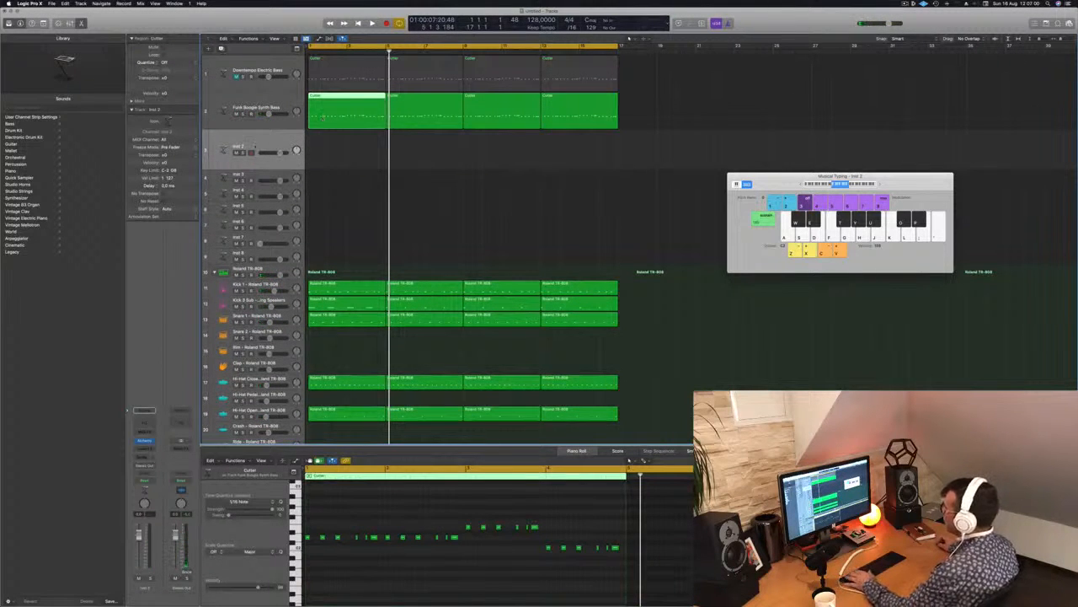
pyautogui.press('Return')
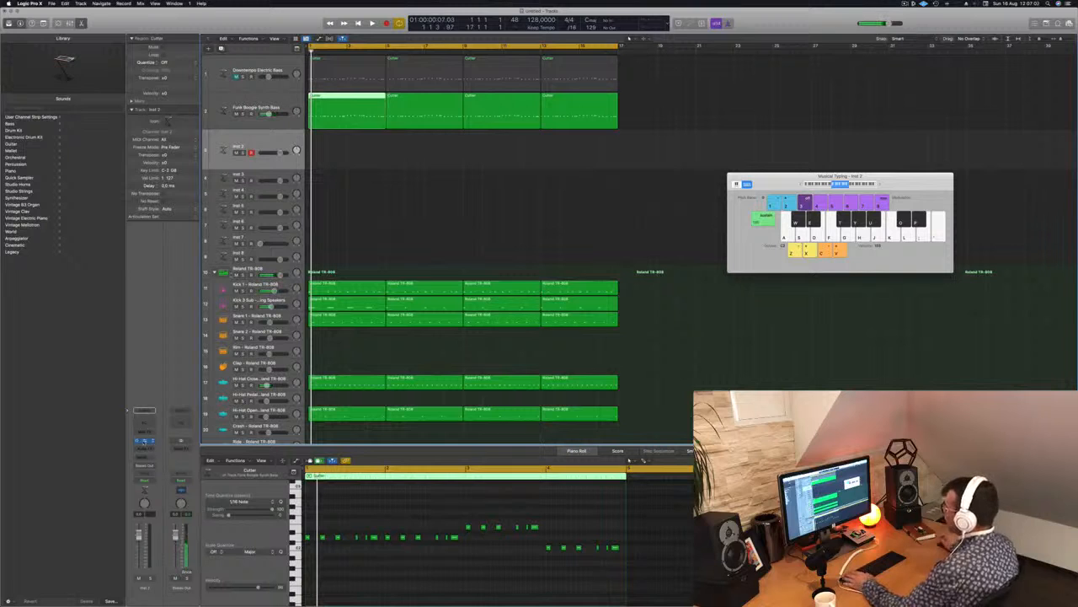
pyautogui.click(144, 440)
pyautogui.moveTo(496, 107); pyautogui.dragTo(612, 200)
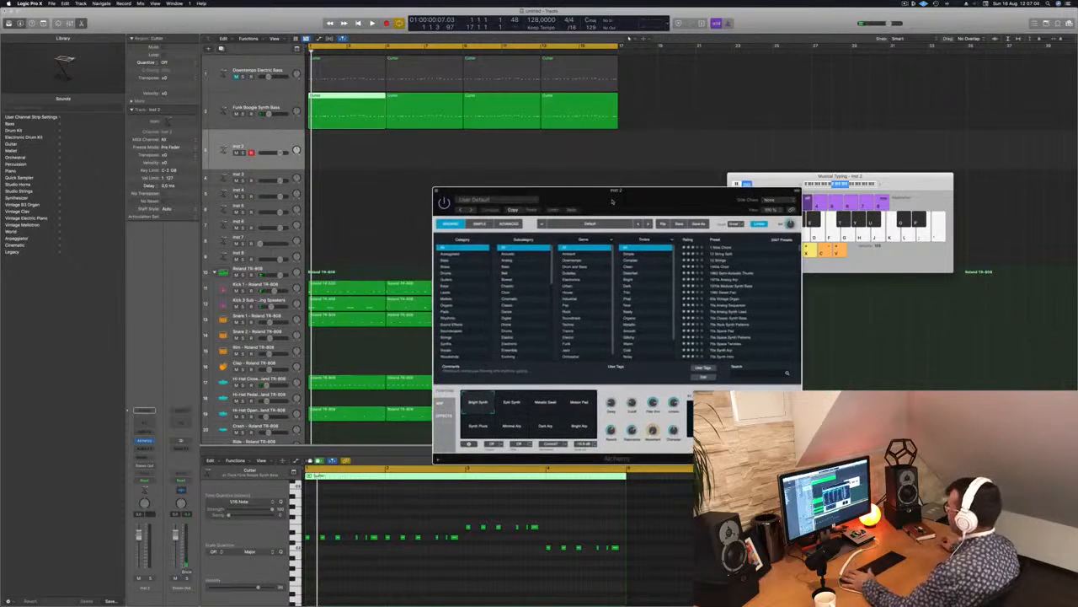
# Filter Alchemy's presets to Pads, load Alone on the Inst 2 track, and lower the Musical Typing octave range.
pyautogui.click(460, 312)
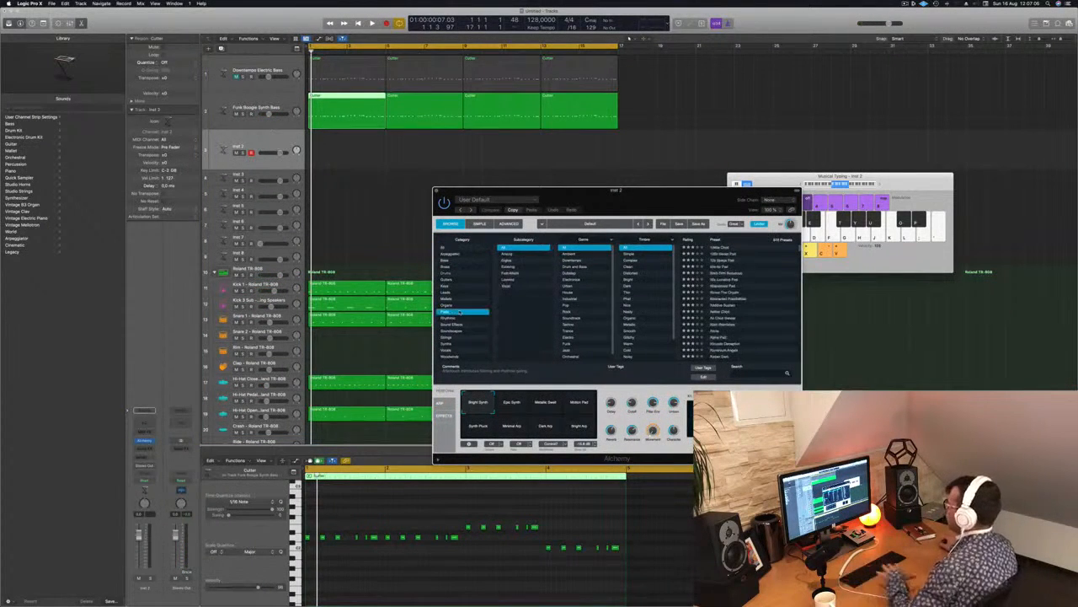
pyautogui.moveTo(667, 197); pyautogui.dragTo(659, 197)
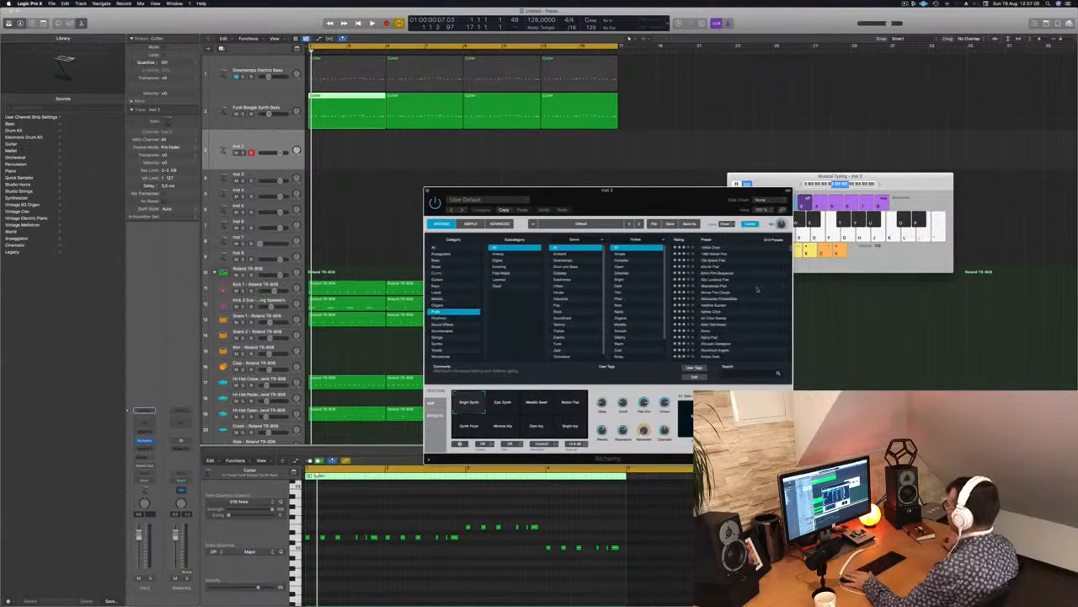
pyautogui.scroll(-2, 758, 297)
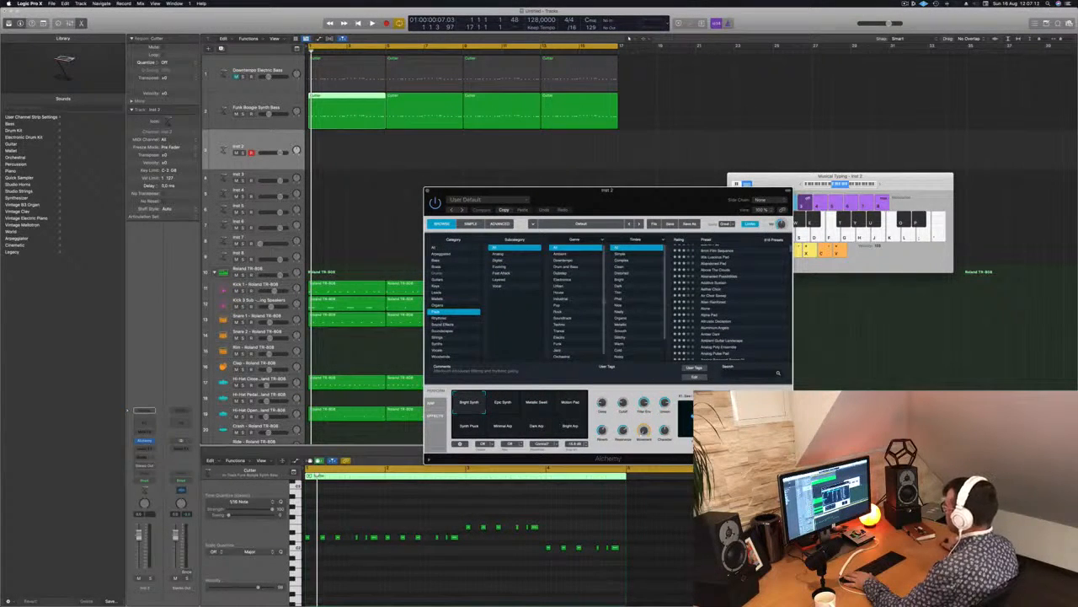
pyautogui.scroll(-1, 716, 306)
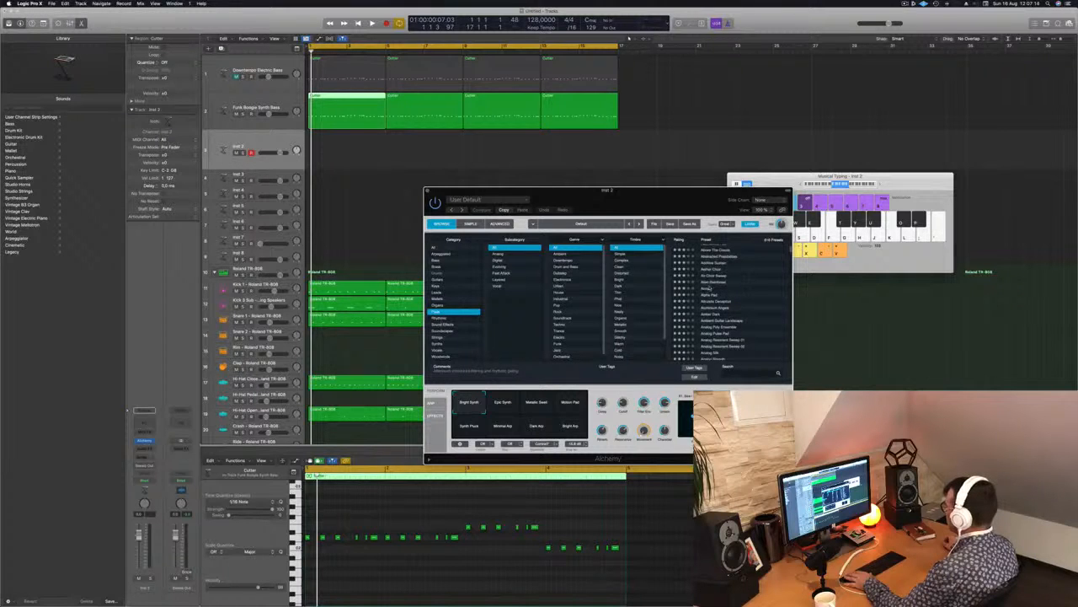
pyautogui.click(708, 289)
pyautogui.click(829, 184)
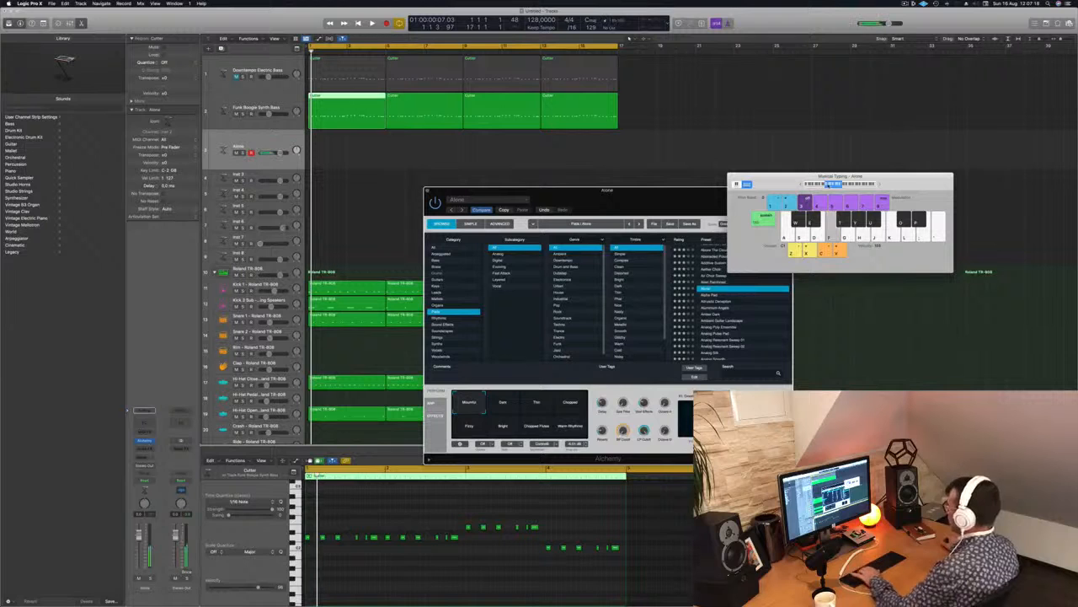
# Play the arrangement and audition the pad presets Alone, Alpha Pad and Altruistic Deception against it.
pyautogui.press('space')
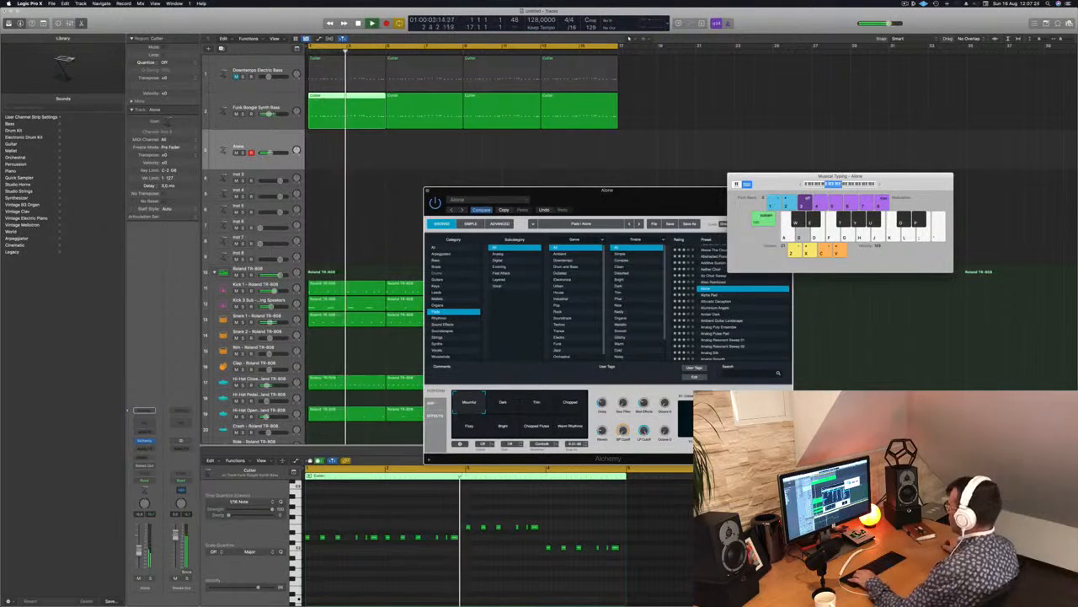
pyautogui.click(710, 297)
pyautogui.click(711, 296)
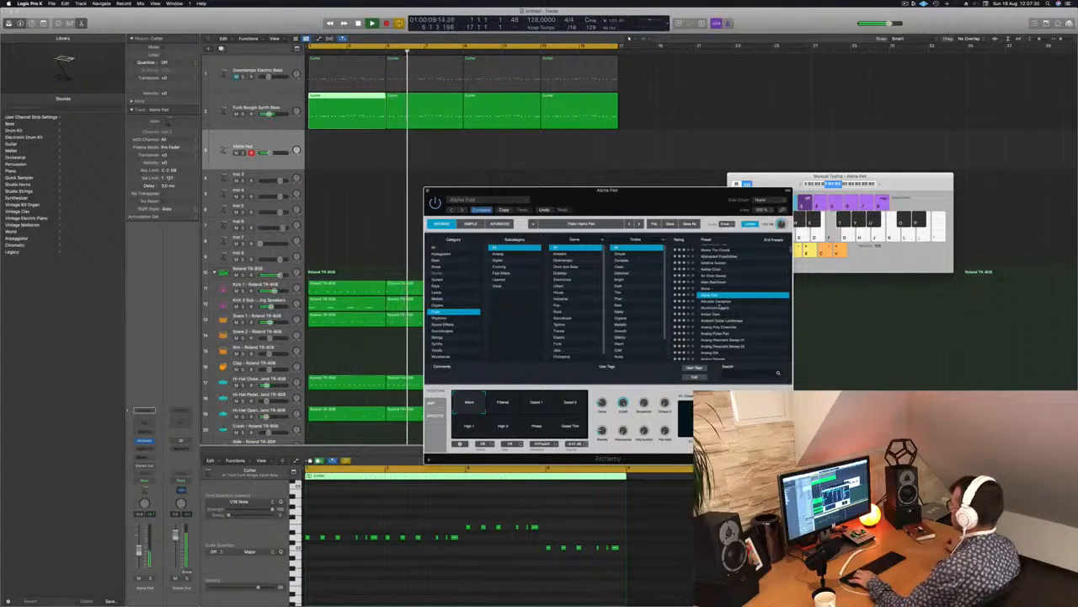
pyautogui.click(720, 302)
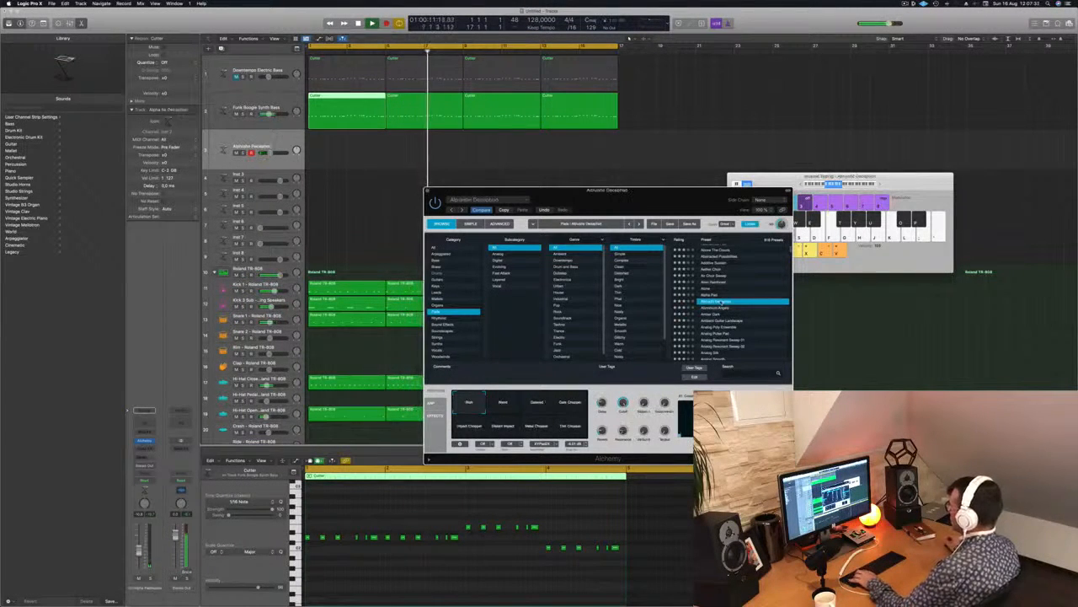
# Move the Alchemy window clear of the regions and audition Amber Dark, Ambient Guitar Landscape and Analog Poly Ensemble.
pyautogui.moveTo(628, 208); pyautogui.dragTo(687, 283)
pyautogui.moveTo(783, 263); pyautogui.dragTo(878, 240)
pyautogui.scroll(-2, 892, 336)
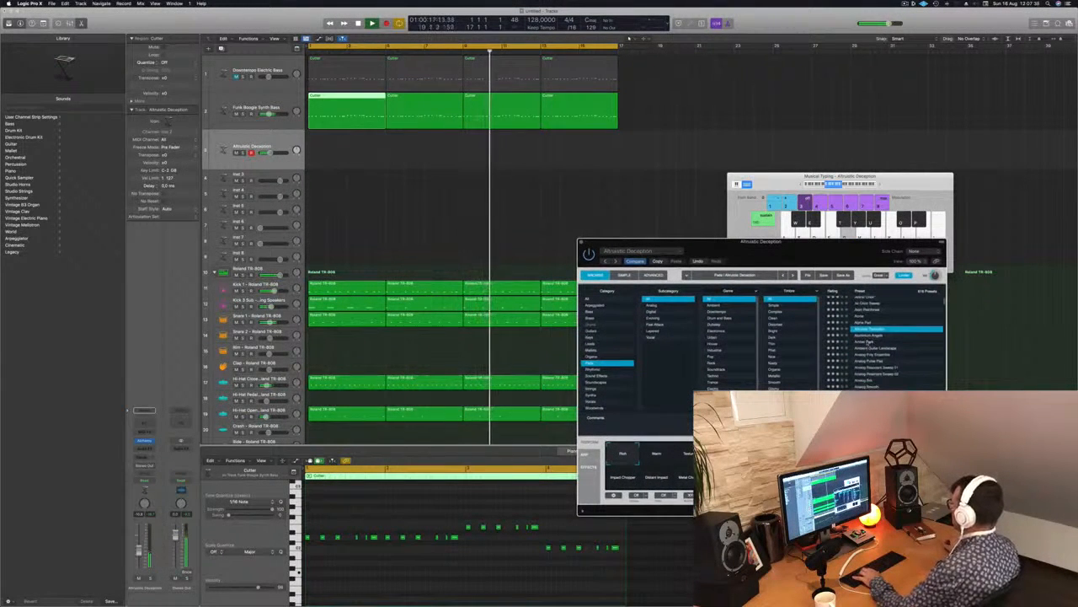
pyautogui.click(868, 341)
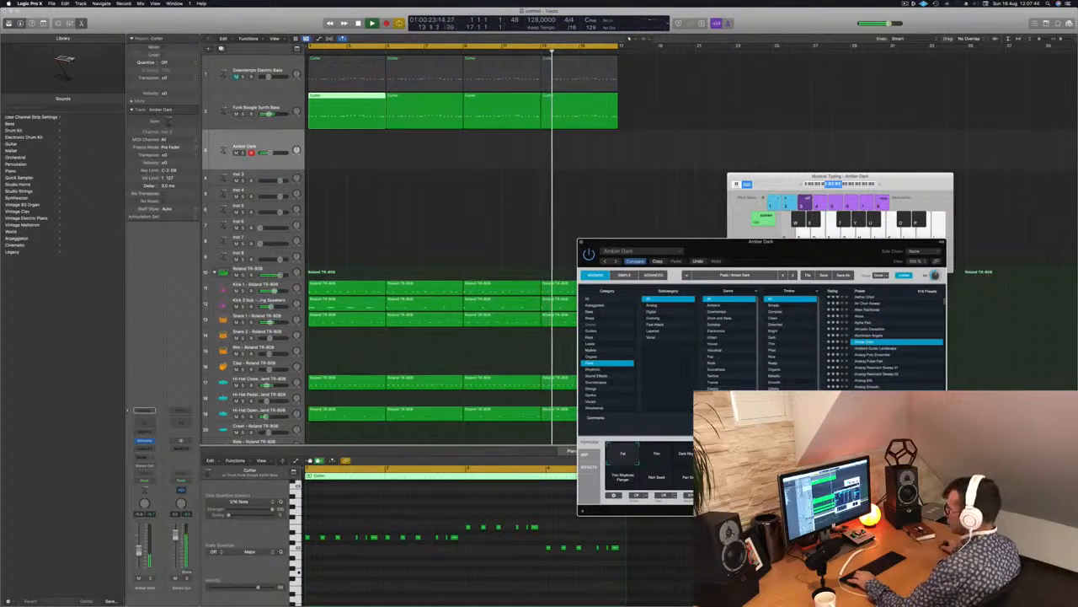
pyautogui.click(885, 348)
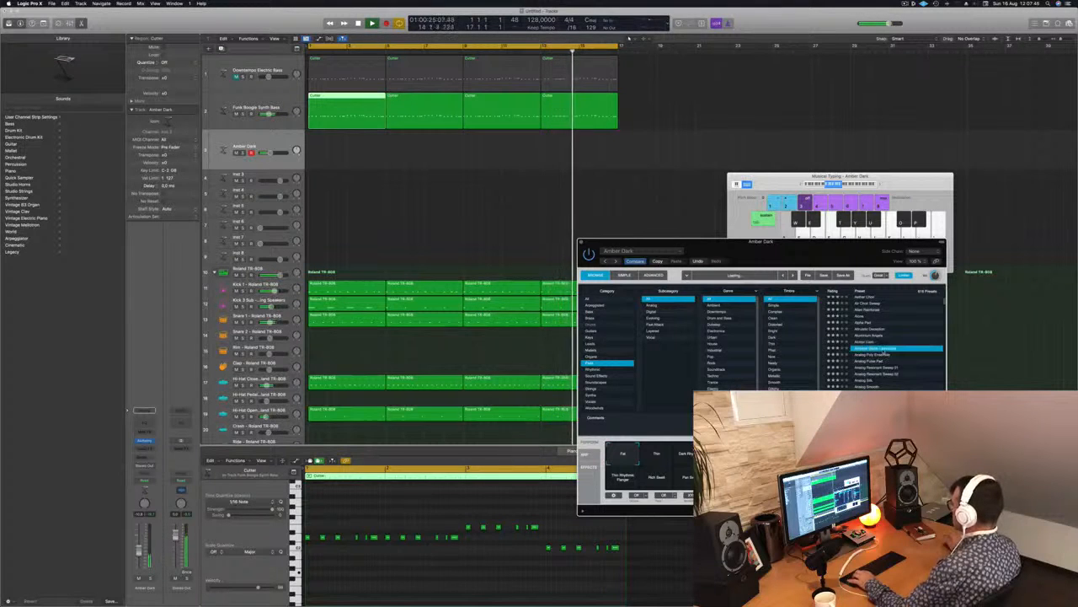
pyautogui.click(876, 355)
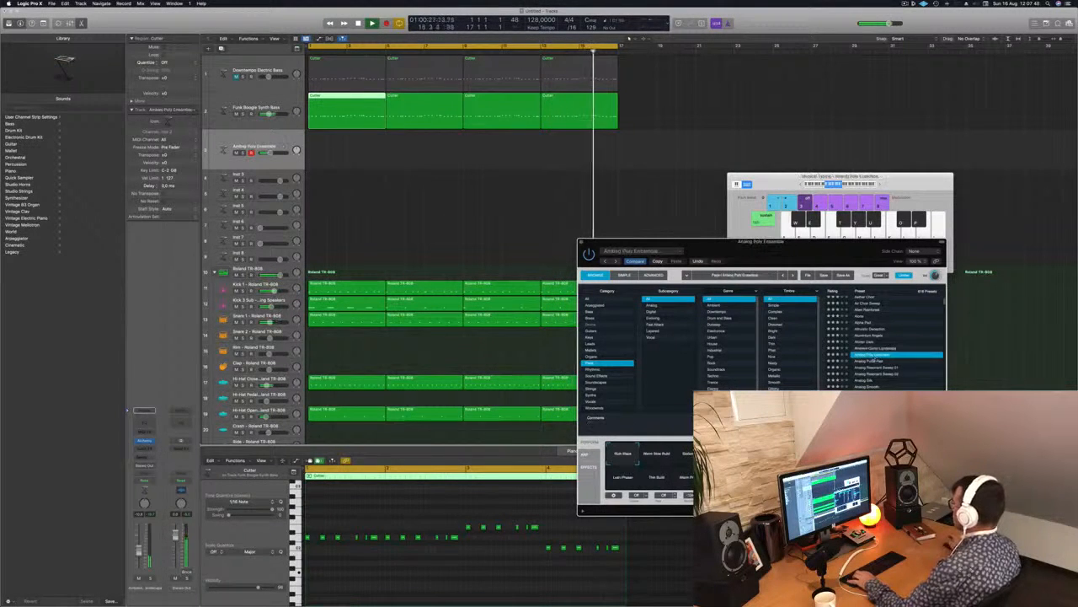
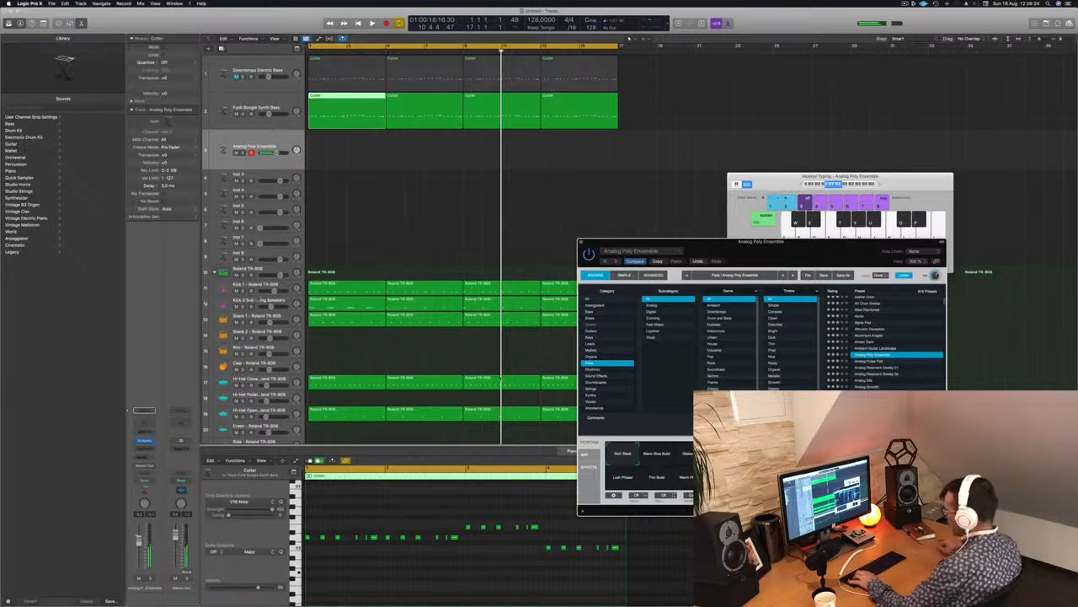
pyautogui.press('r')
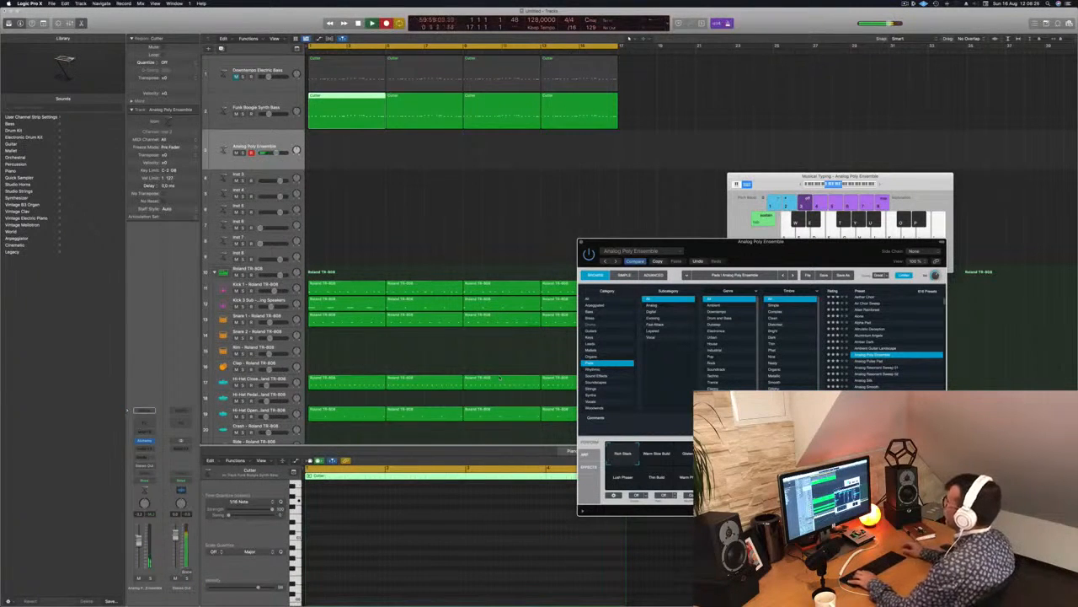
pyautogui.press('a')
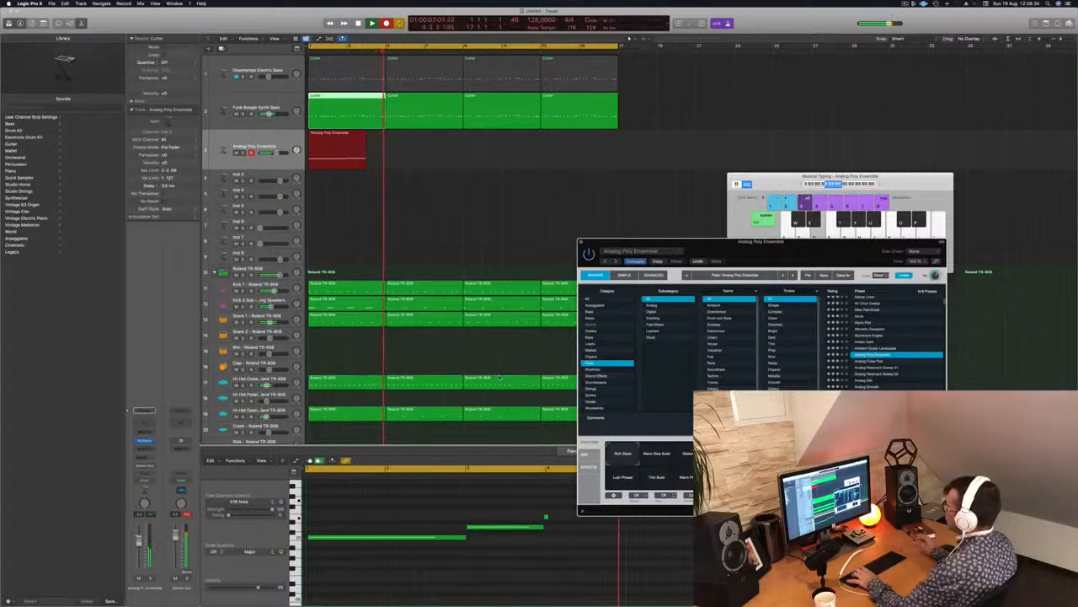
pyautogui.press('space')
pyautogui.moveTo(406, 144); pyautogui.dragTo(369, 153)
pyautogui.press('Delete')
# Copy the first Funk Boogie Synth Bass region onto the Analog Poly Ensemble track and reduce it to three long sustained notes.
pyautogui.click(351, 104)
pyautogui.moveTo(351, 104); pyautogui.dragTo(351, 150)
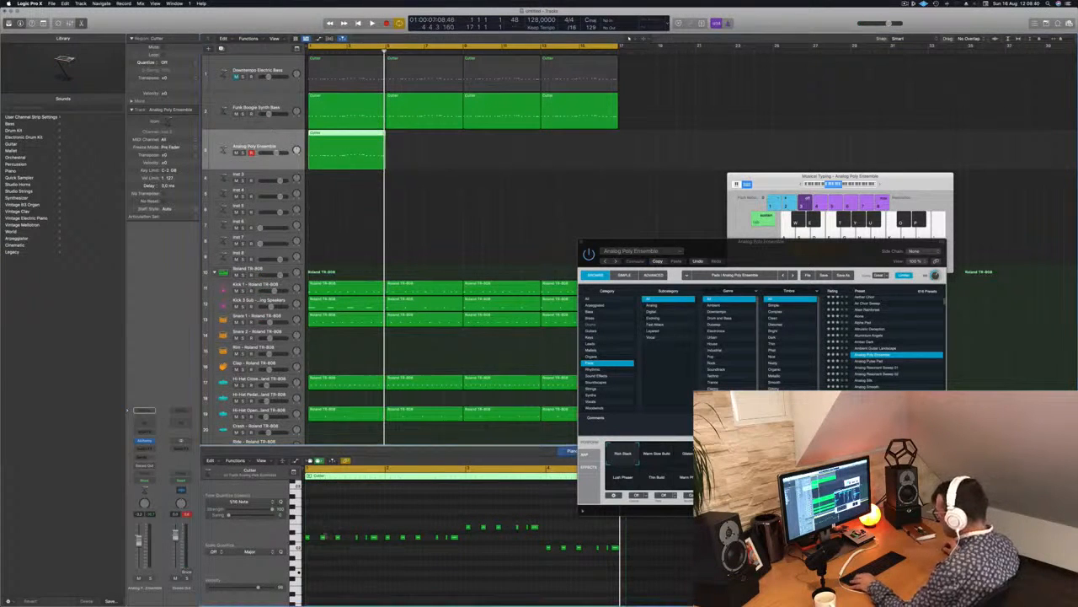
pyautogui.moveTo(451, 555); pyautogui.dragTo(452, 555)
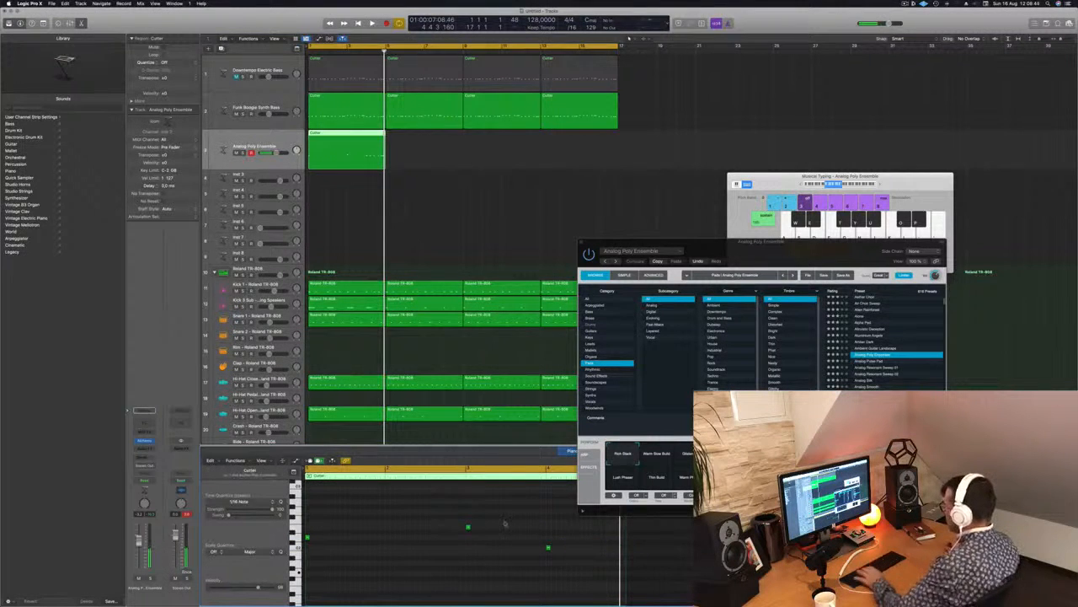
pyautogui.moveTo(566, 578); pyautogui.dragTo(428, 513)
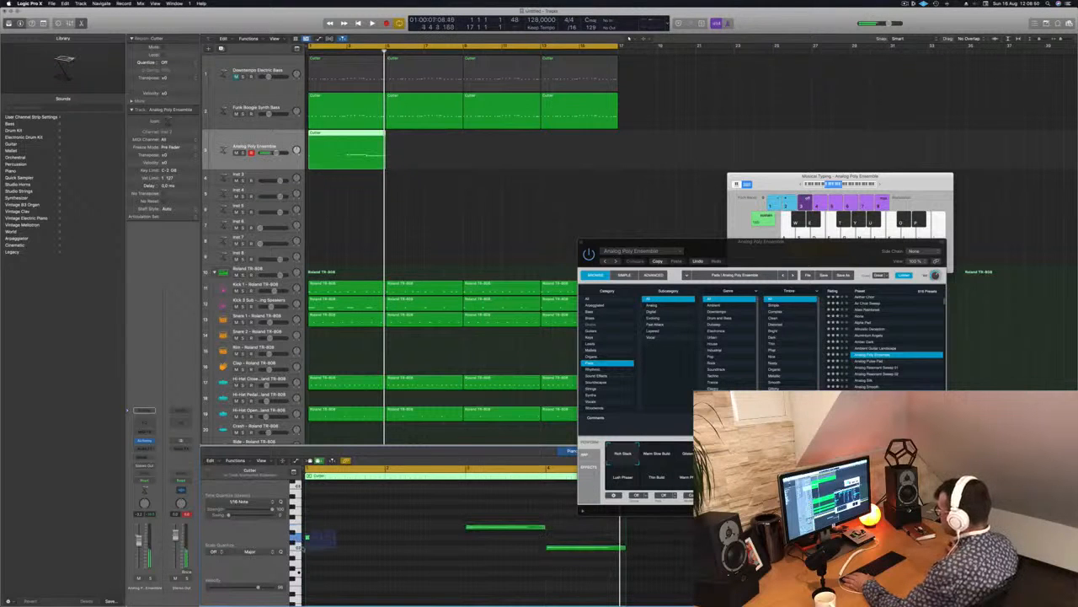
pyautogui.moveTo(311, 537); pyautogui.dragTo(451, 538)
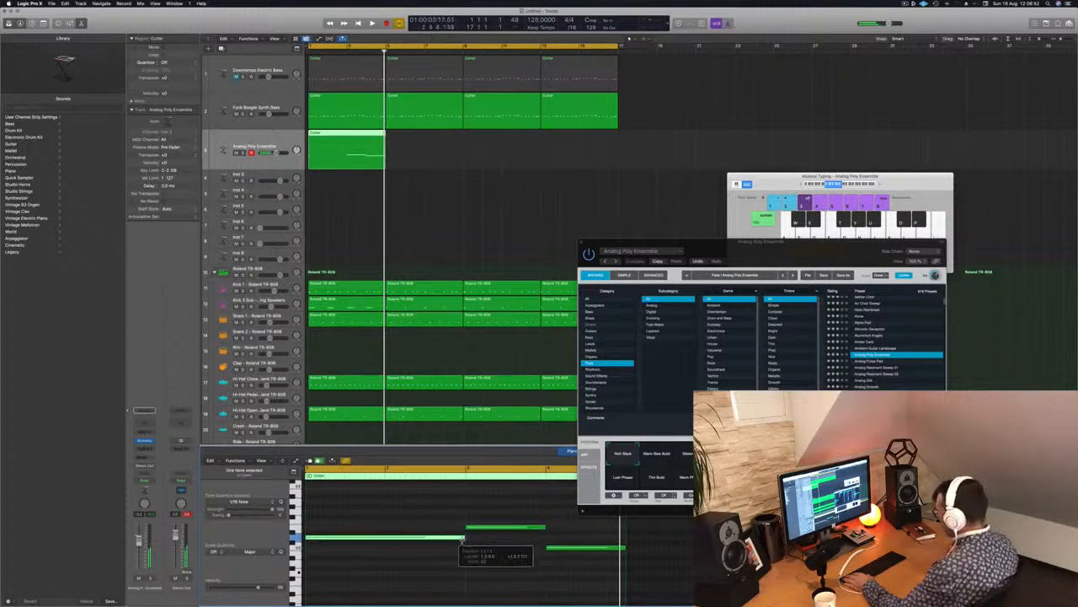
# Play the arrangement from the start to check the sustained pad notes against the beat and bass.
pyautogui.press('space')
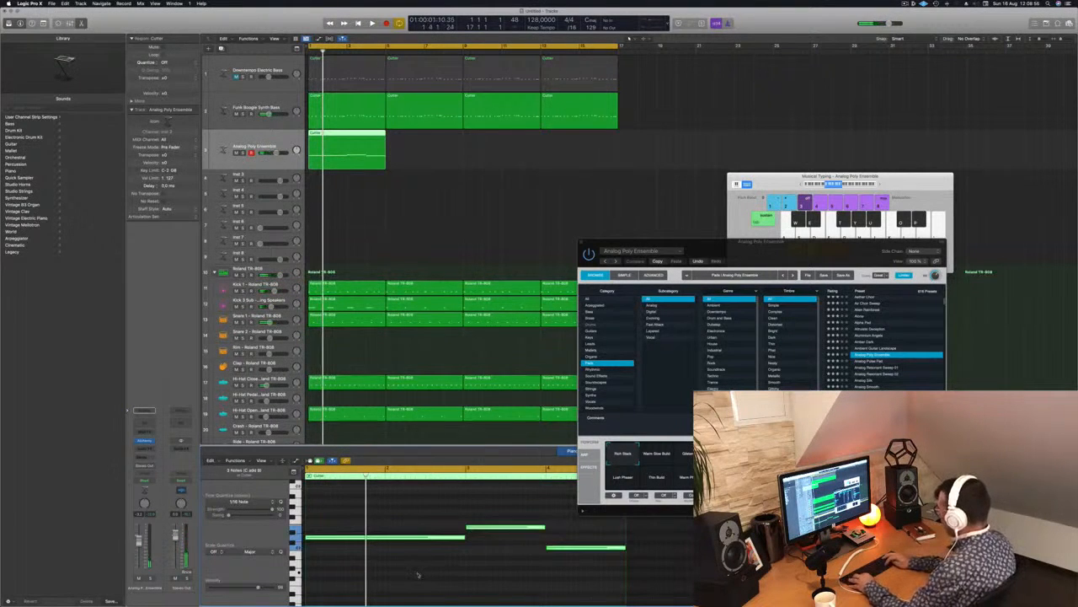
pyautogui.scroll(3, 417, 575)
pyautogui.press('space')
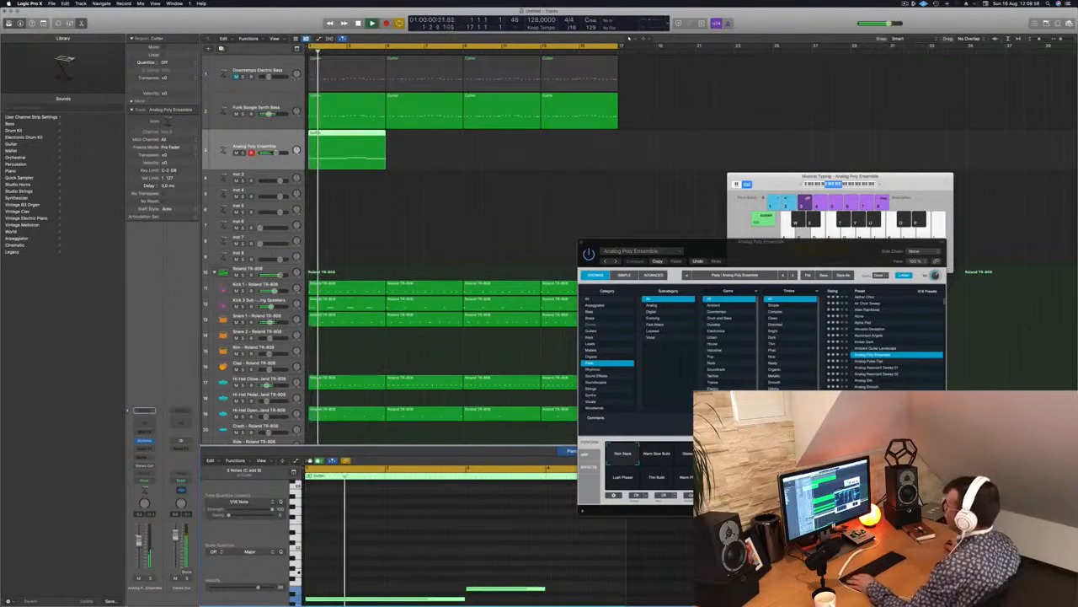
pyautogui.press('space')
pyautogui.press('space')
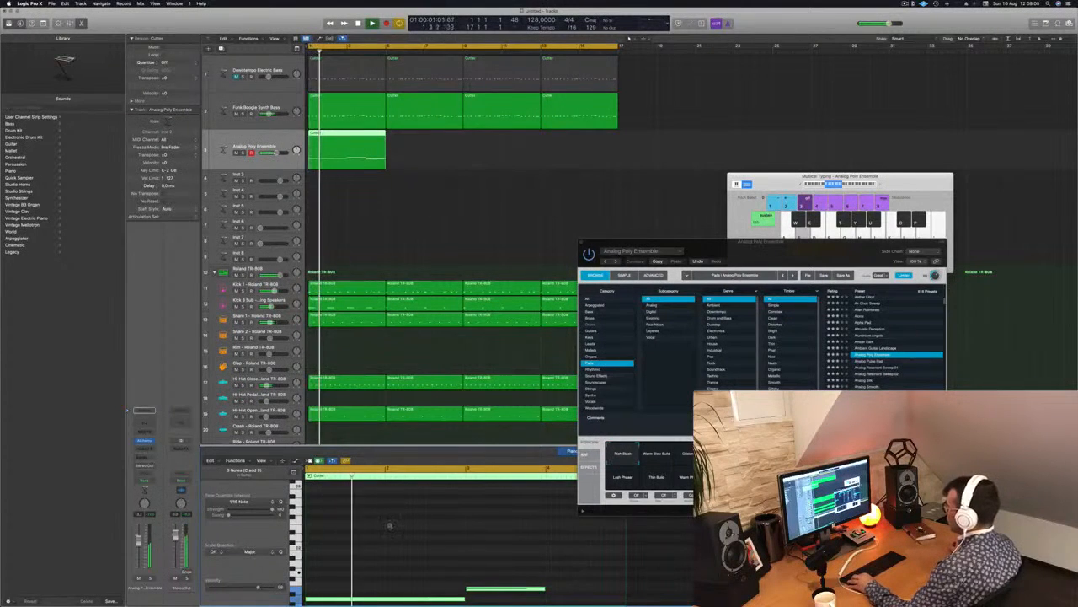
# Copy the four-bar pad region along the Analog Poly Ensemble track so it fills all 16 bars.
pyautogui.moveTo(352, 143); pyautogui.dragTo(428, 142)
pyautogui.keyDown('shift'); pyautogui.click(358, 139); pyautogui.keyUp('shift')
pyautogui.moveTo(357, 140); pyautogui.dragTo(500, 140)
# Move Alchemy clear of the regions, audition the Thin Build variation and set the pad to Lush Phaser.
pyautogui.moveTo(763, 242); pyautogui.dragTo(570, 219)
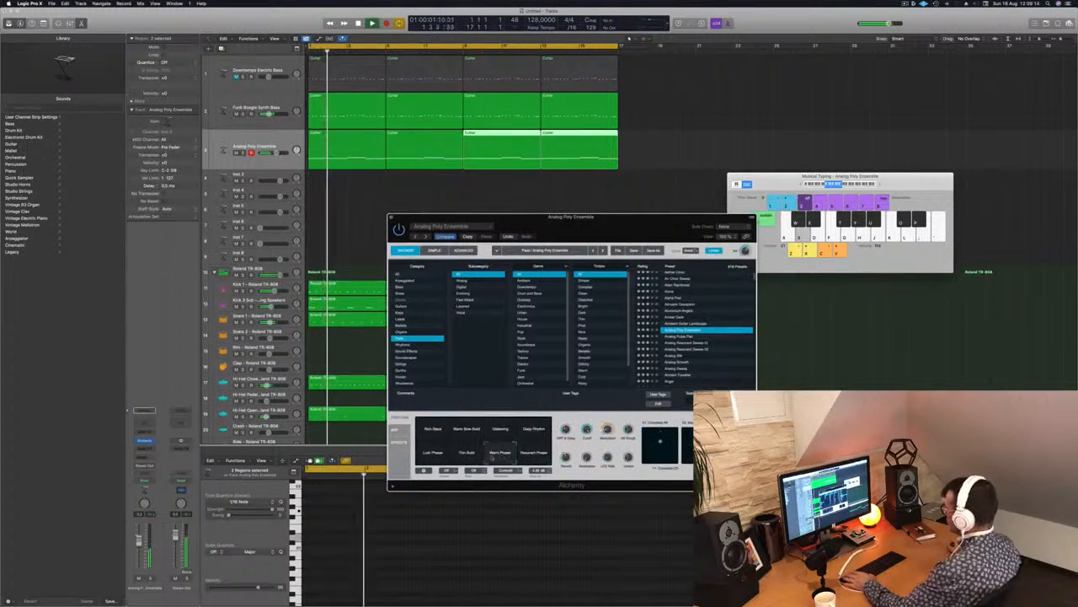
pyautogui.press('Return')
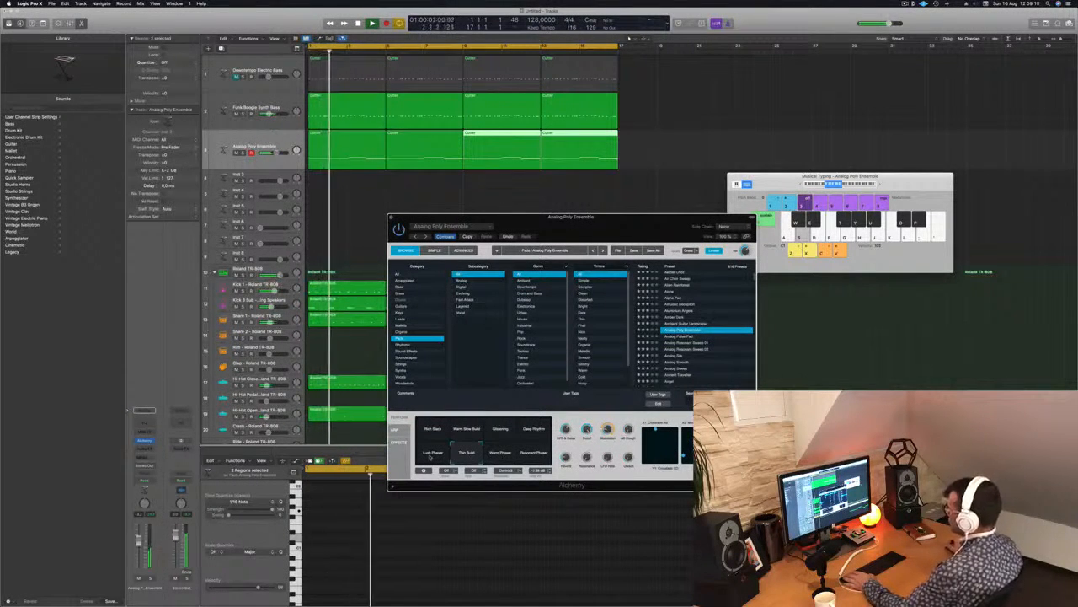
pyautogui.moveTo(613, 229); pyautogui.dragTo(837, 109)
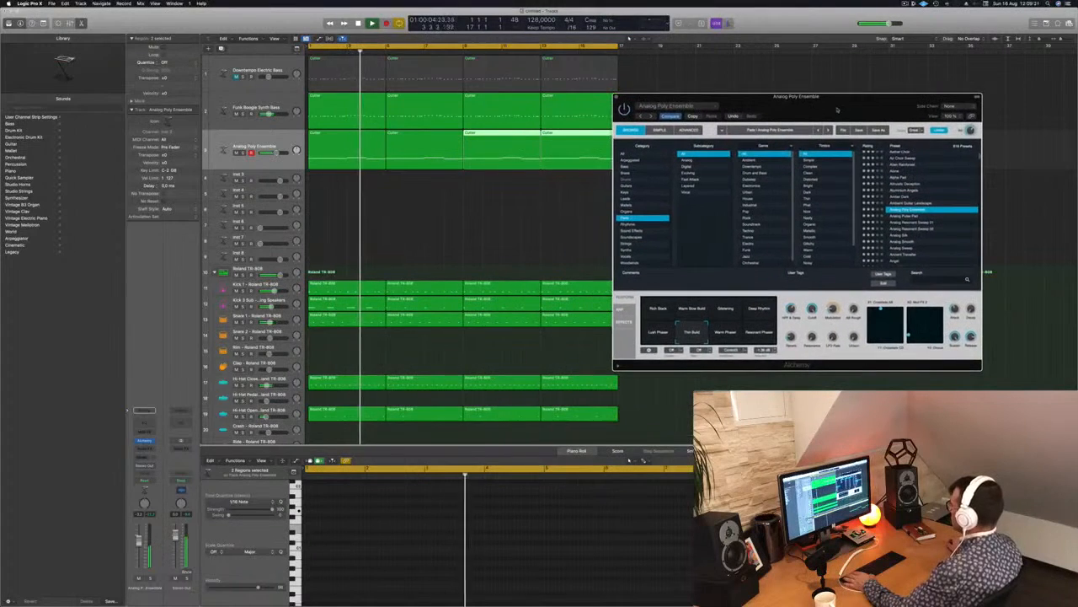
pyautogui.click(661, 337)
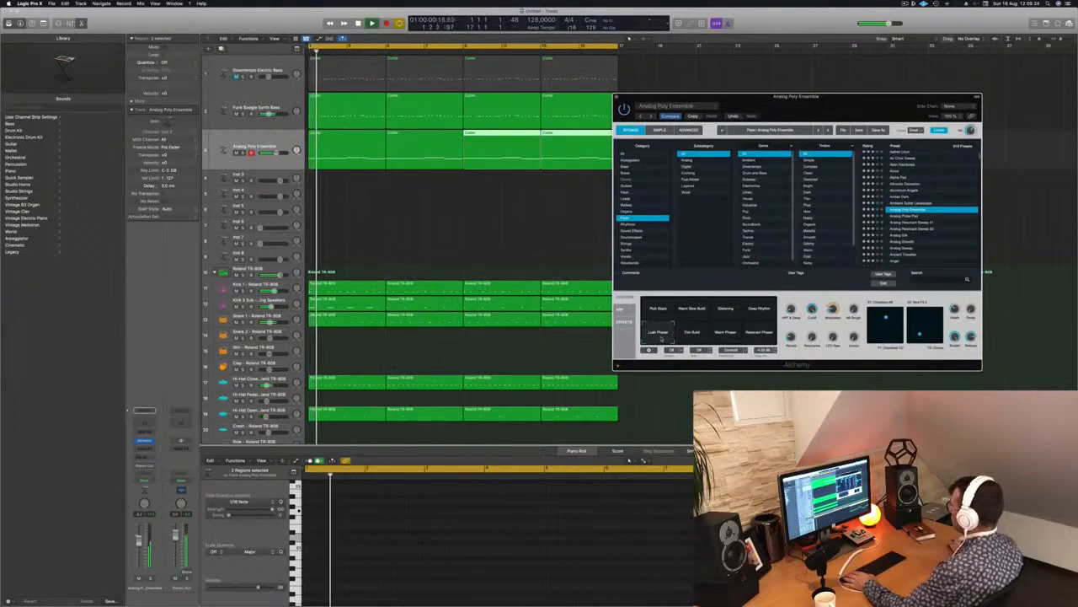
# Duplicate the Analog Poly Ensemble track with its instrument and copy all four pad regions onto the new track.
pyautogui.moveTo(337, 147)
pyautogui.mouseDown()
pyautogui.moveTo(342, 184)
pyautogui.moveTo(343, 161)
pyautogui.mouseUp()
pyautogui.press('space')
pyautogui.click(257, 140)
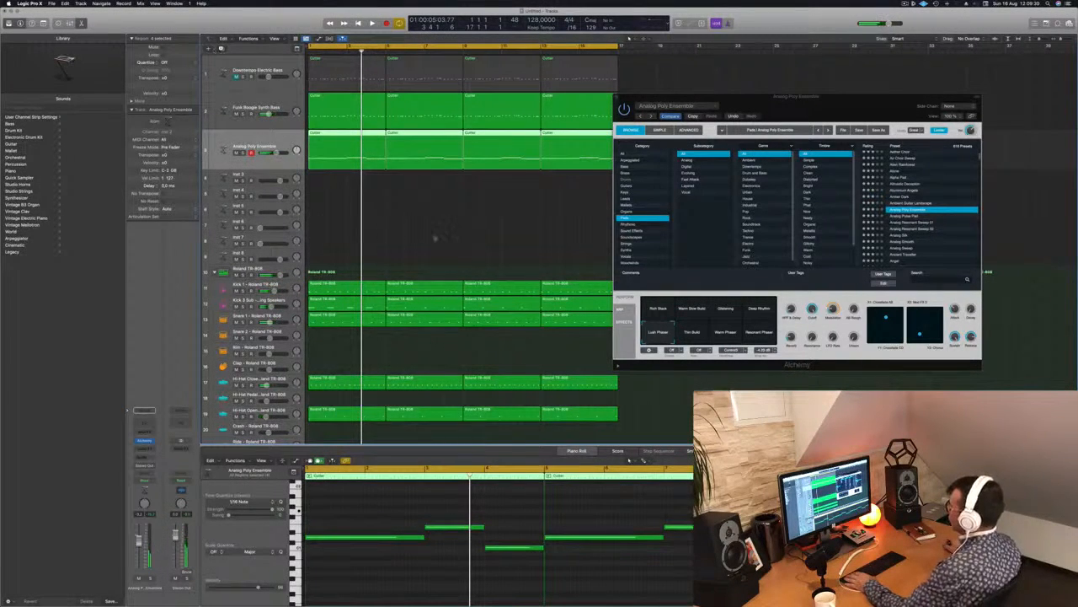
pyautogui.press('super+d')
pyautogui.moveTo(724, 102); pyautogui.dragTo(814, 100)
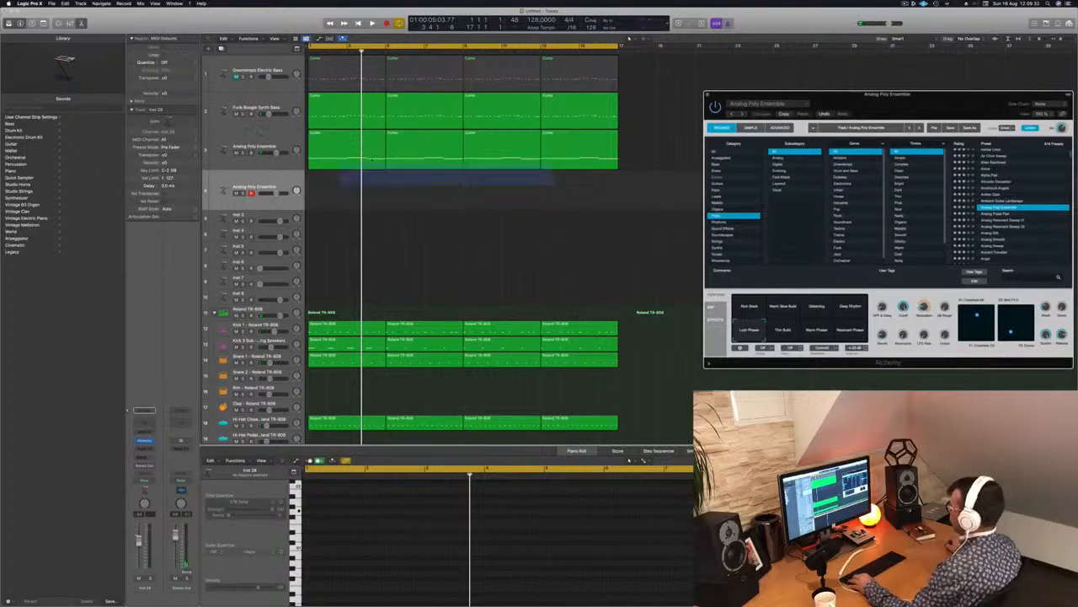
pyautogui.click(390, 132)
pyautogui.moveTo(345, 133); pyautogui.dragTo(345, 186)
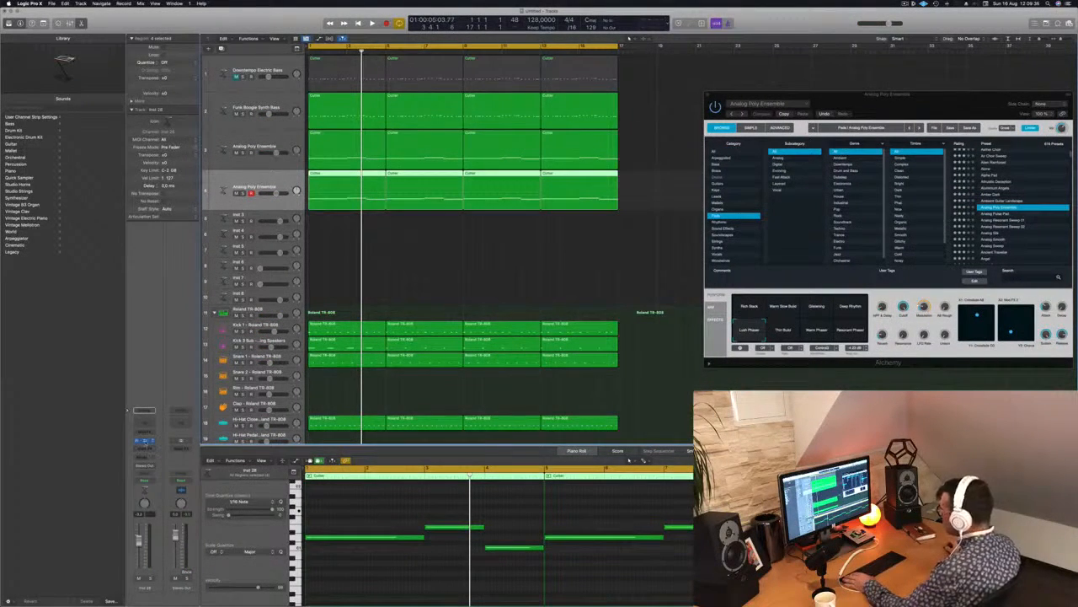
# Open Alchemy on the duplicated pad track, move its window off the regions and solo the track during playback.
pyautogui.click(145, 442)
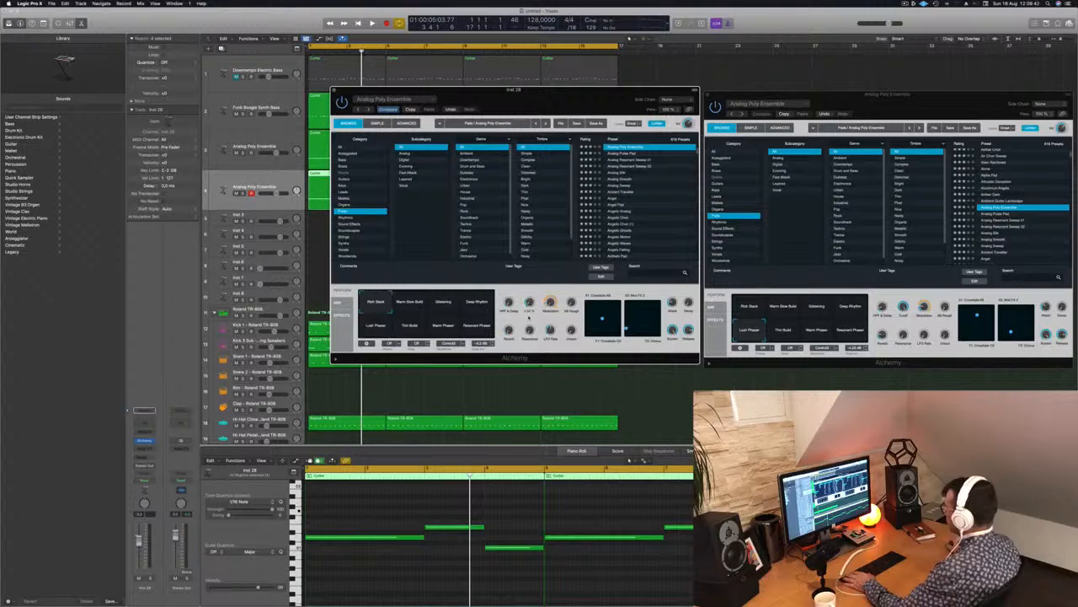
pyautogui.moveTo(539, 89); pyautogui.dragTo(783, 101)
pyautogui.press('Return')
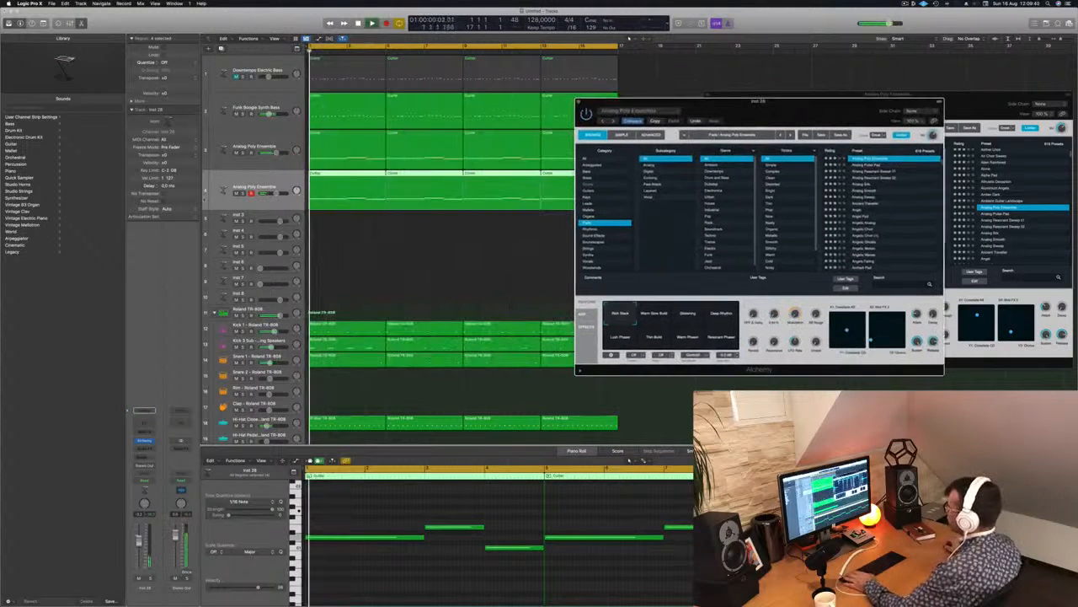
pyautogui.press('s')
pyautogui.press('Return')
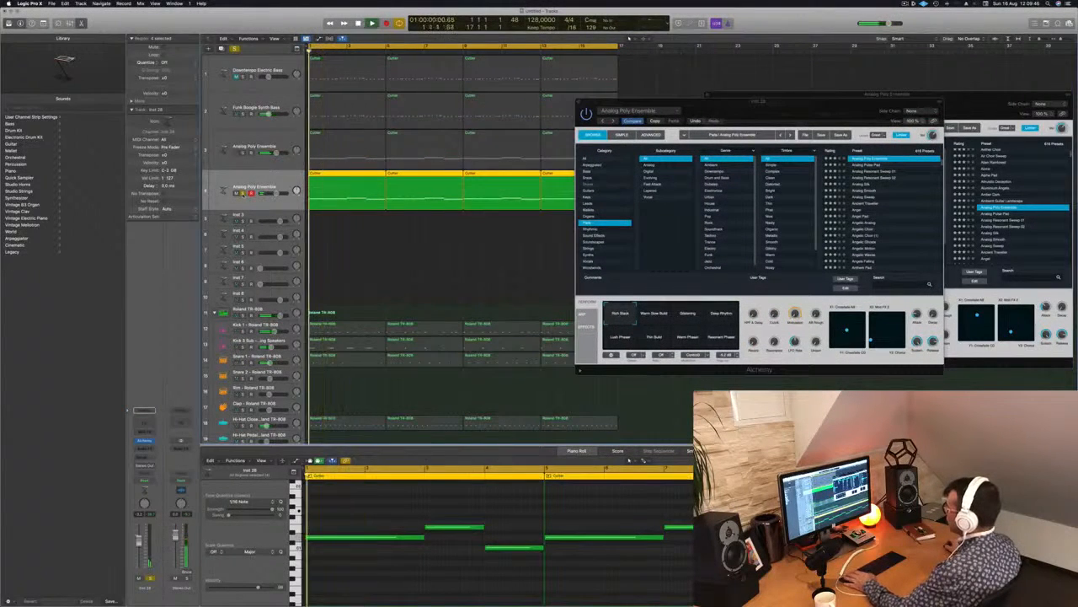
pyautogui.press('Return')
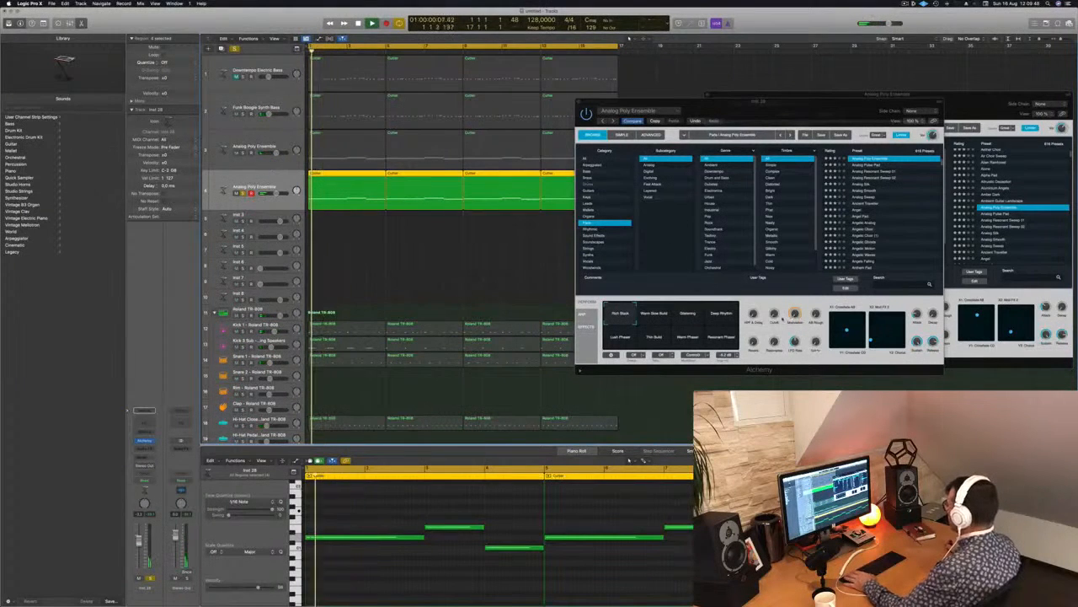
# Adjust the Cutoff of the duplicate pad in Alchemy, close its window and unsolo the track.
pyautogui.moveTo(774, 313); pyautogui.dragTo(776, 294)
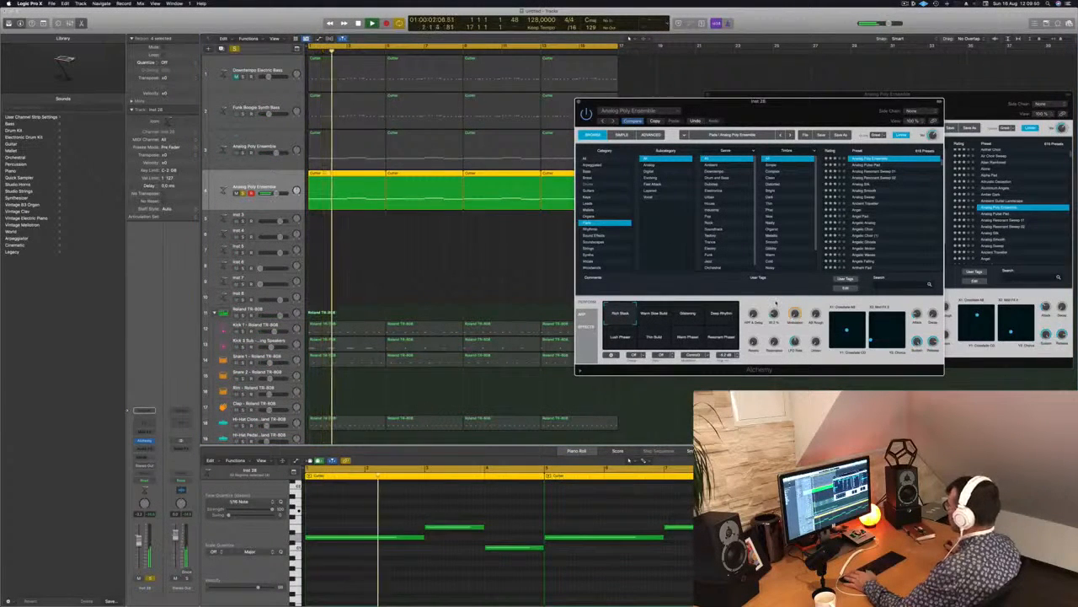
pyautogui.press('Return')
pyautogui.click(579, 102)
pyautogui.press('Return')
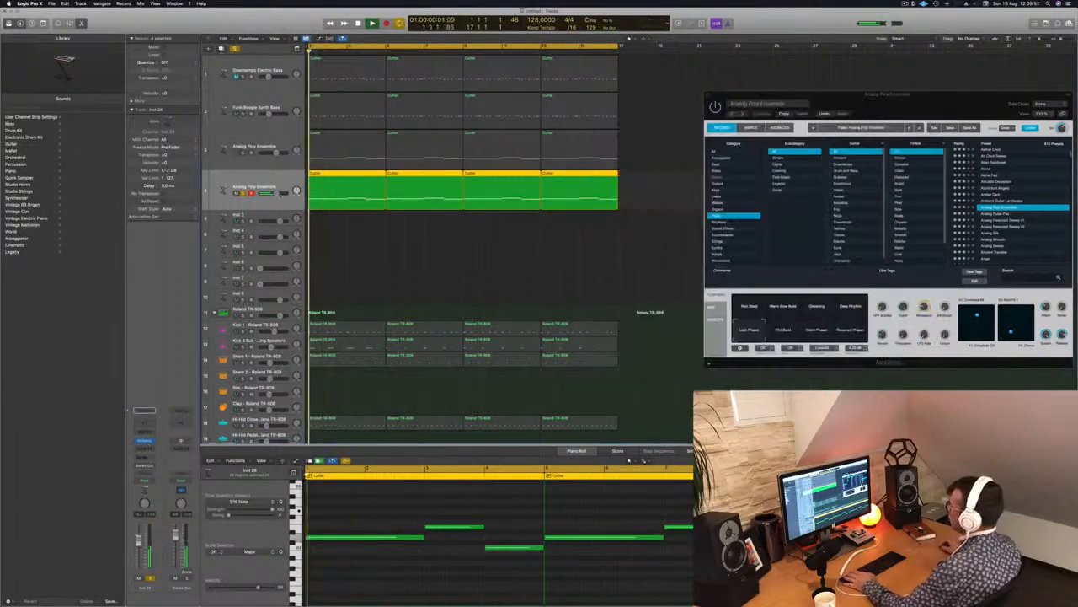
pyautogui.press('s')
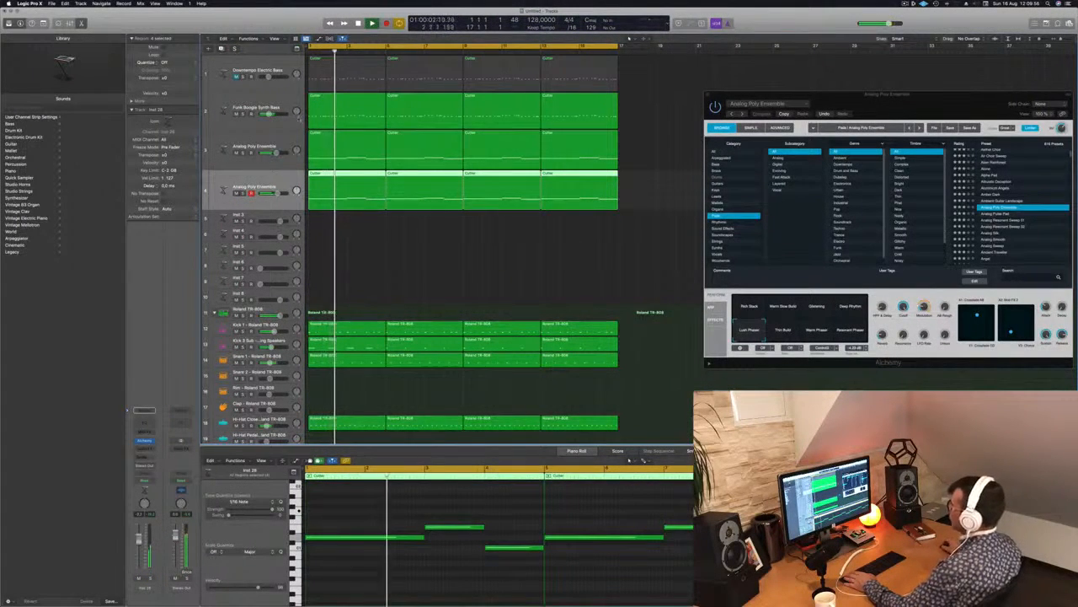
# Select the original Analog Poly Ensemble track and reopen its Alchemy window over the arrangement.
pyautogui.click(260, 140)
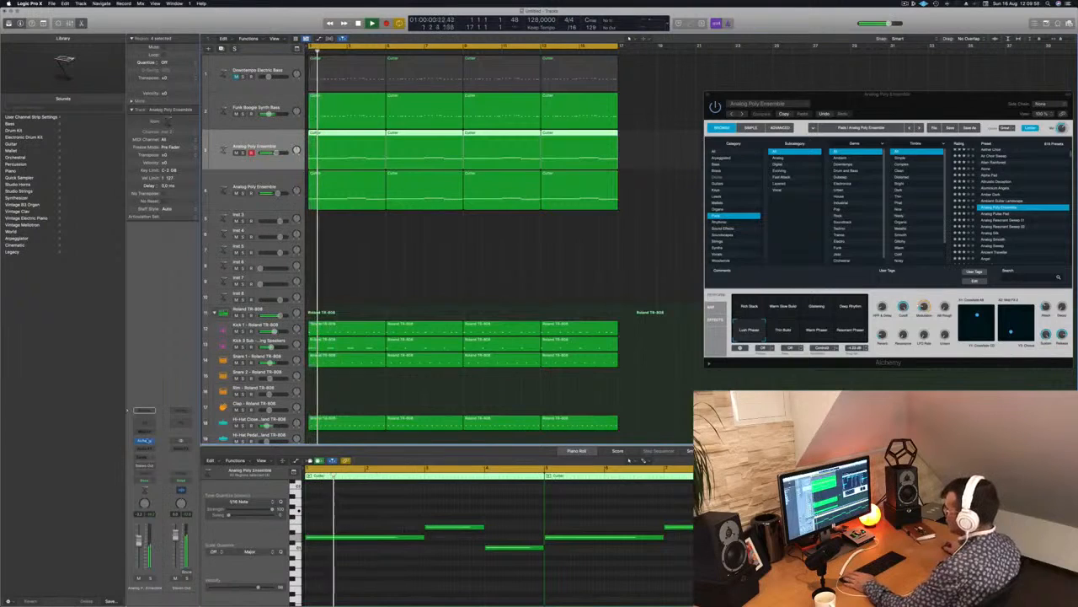
pyautogui.press('super+k')
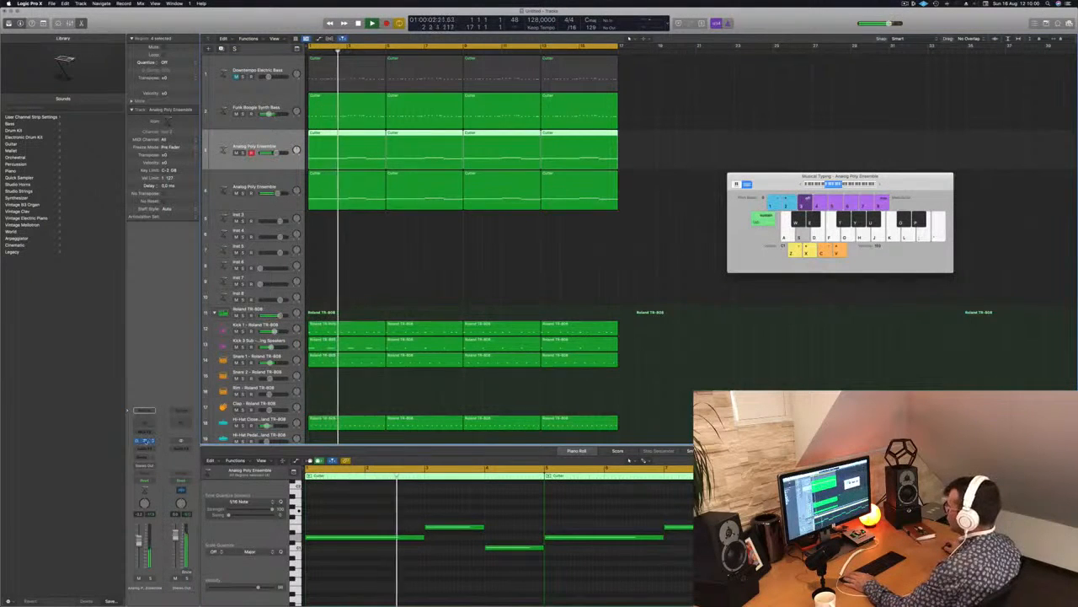
pyautogui.click(146, 442)
pyautogui.moveTo(890, 101); pyautogui.dragTo(583, 179)
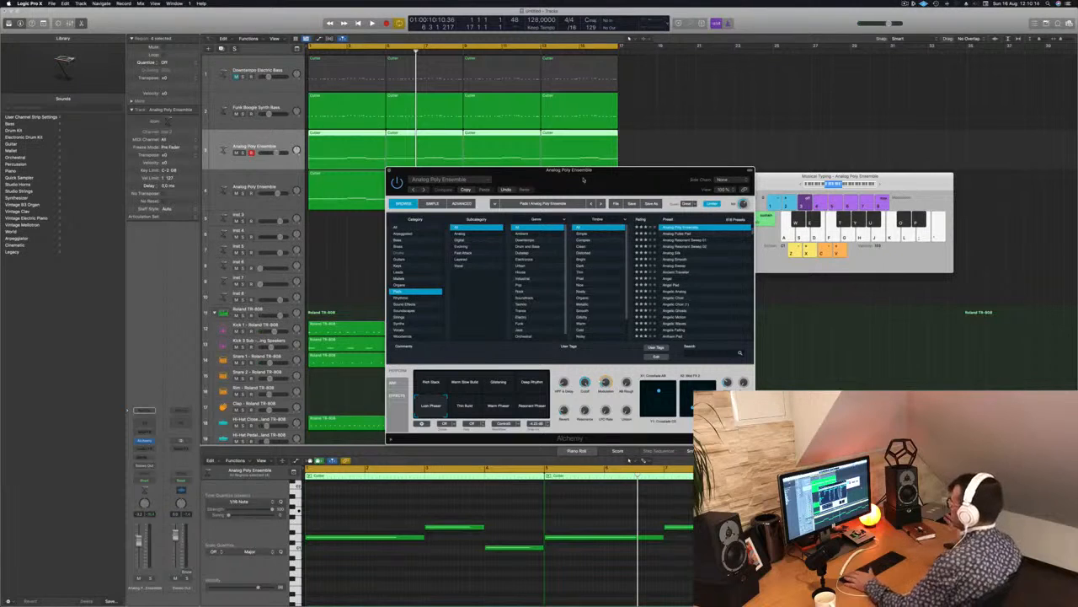
# Audition the Warm Slow Build, Glistening and Deep Rhythm variations of the original pad during playback from the start.
pyautogui.press('Return')
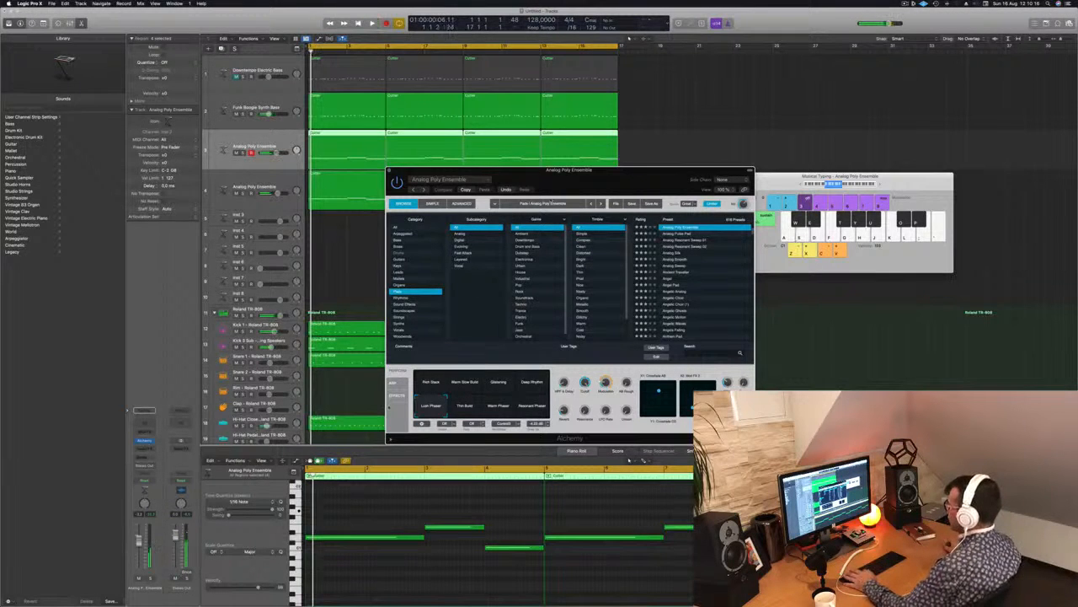
pyautogui.click(464, 384)
pyautogui.press('Return')
pyautogui.click(501, 387)
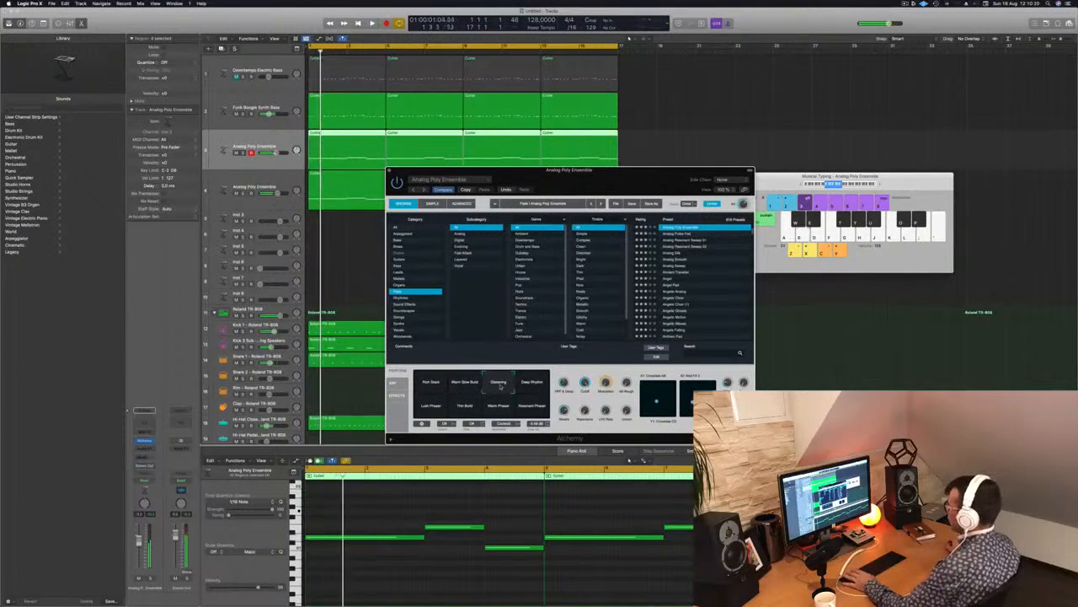
pyautogui.click(532, 385)
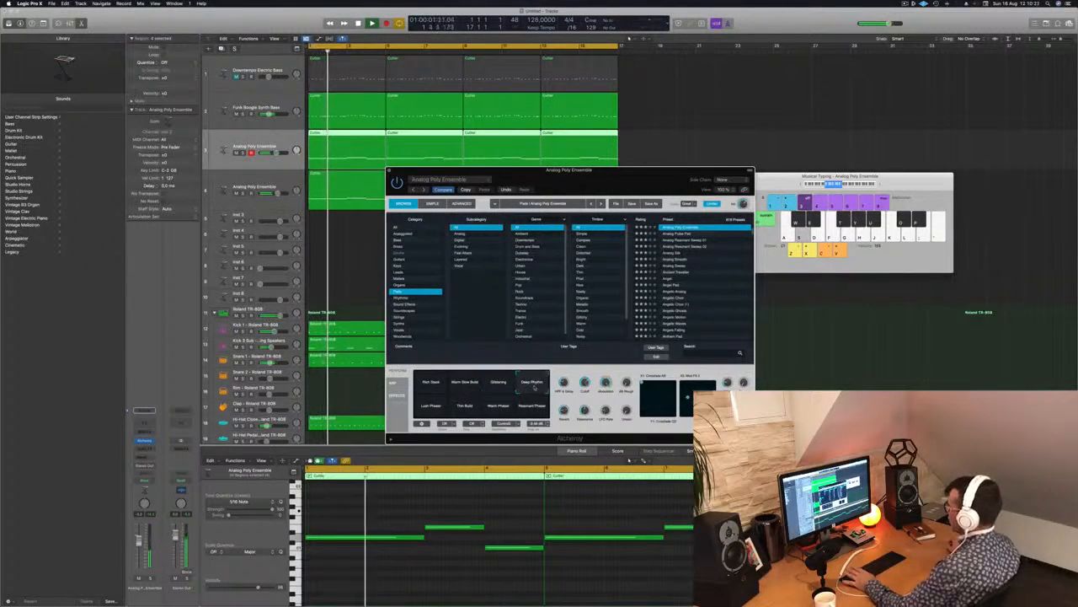
# Move Alchemy aside and switch the original pad to the Thin Build variation, replaying the arrangement from the start.
pyautogui.moveTo(635, 182); pyautogui.dragTo(755, 153)
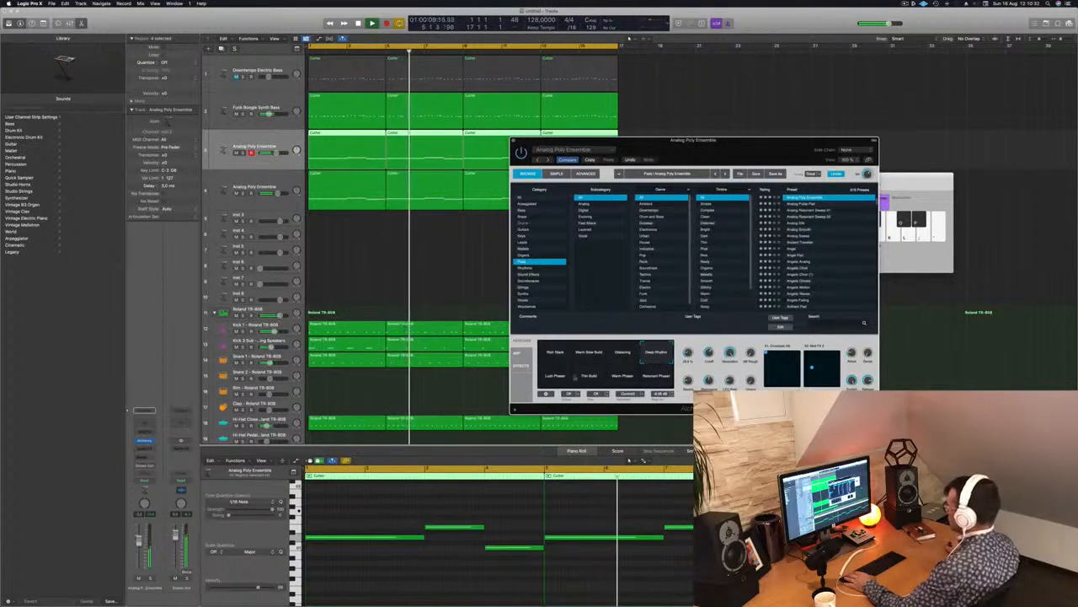
pyautogui.press('Return')
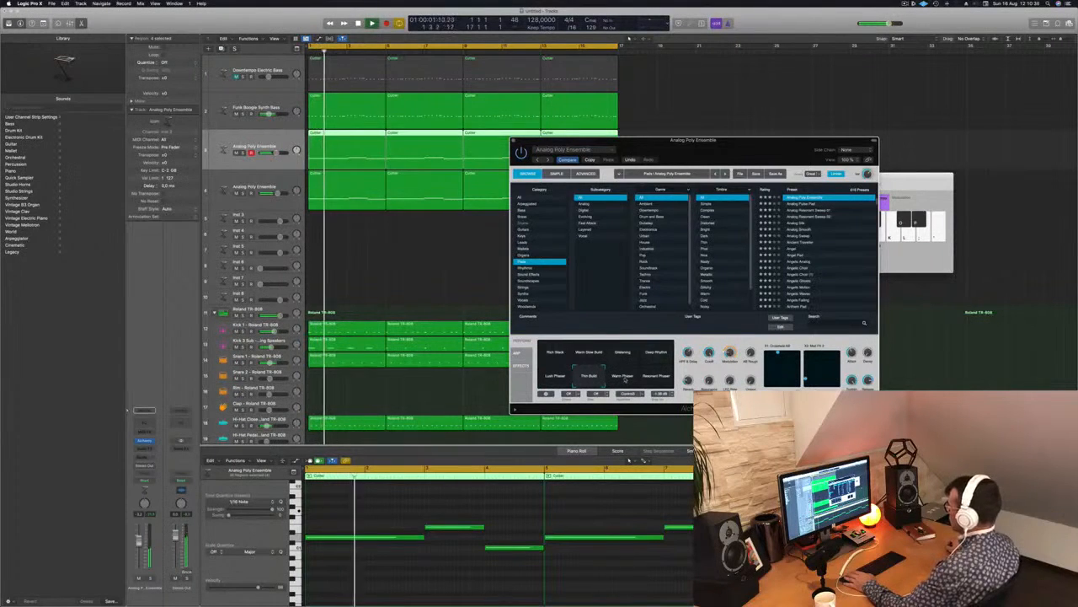
pyautogui.press('Return')
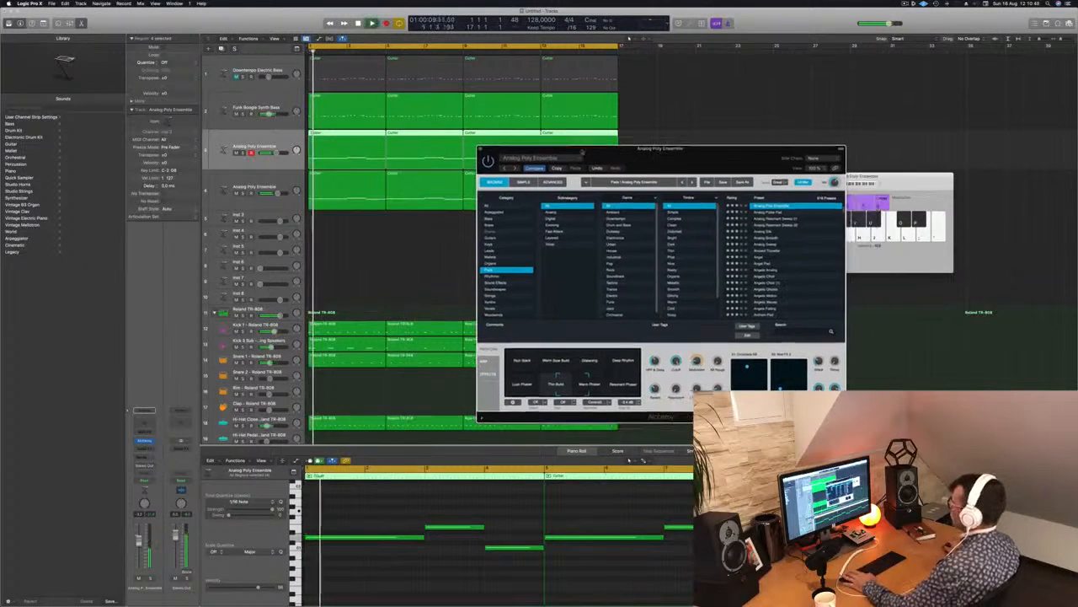
# Close Alchemy and add a Channel EQ to the original pad track, enabling its low-cut band to remove the lows.
pyautogui.press('super+w')
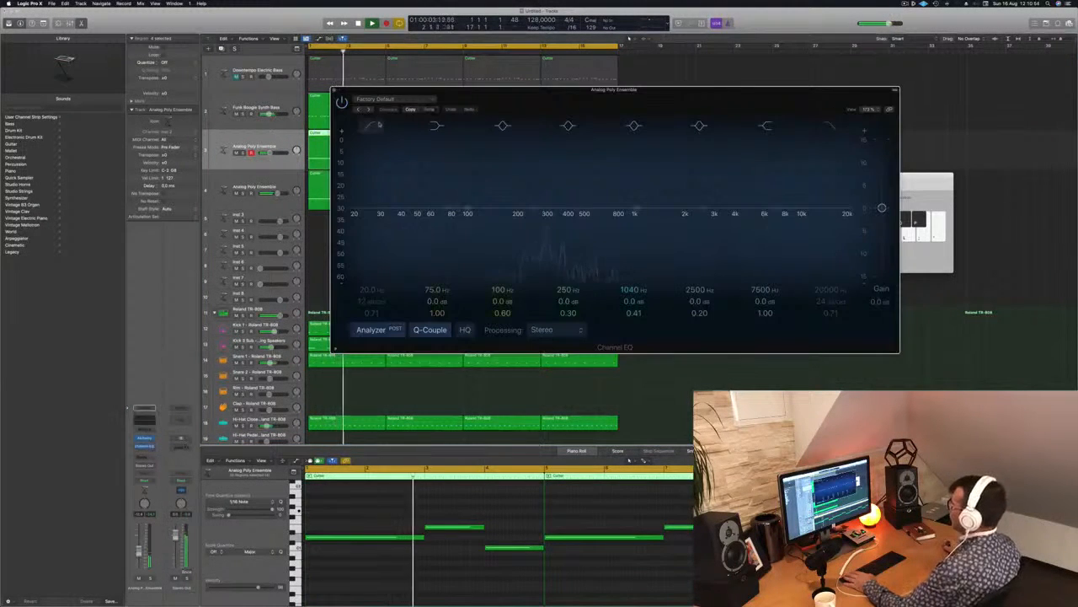
pyautogui.click(379, 125)
pyautogui.moveTo(361, 219); pyautogui.dragTo(572, 197)
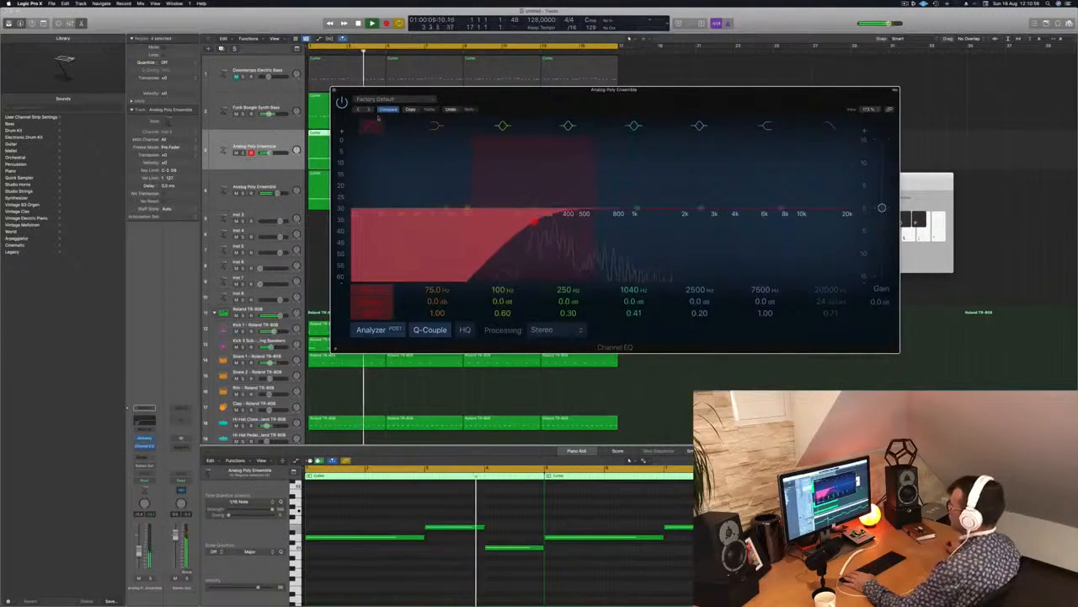
pyautogui.click(334, 90)
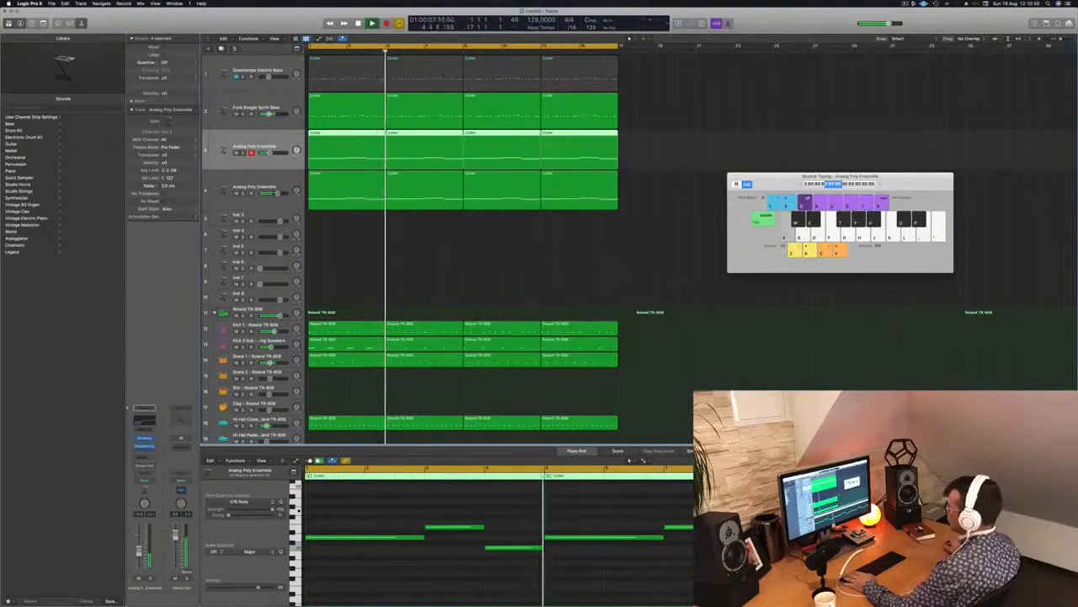
# Select the Funk Boogie Synth Bass track and open its Alchemy window clear of the keyboard, replaying the arrangement from the start.
pyautogui.click(272, 101)
pyautogui.press('Return')
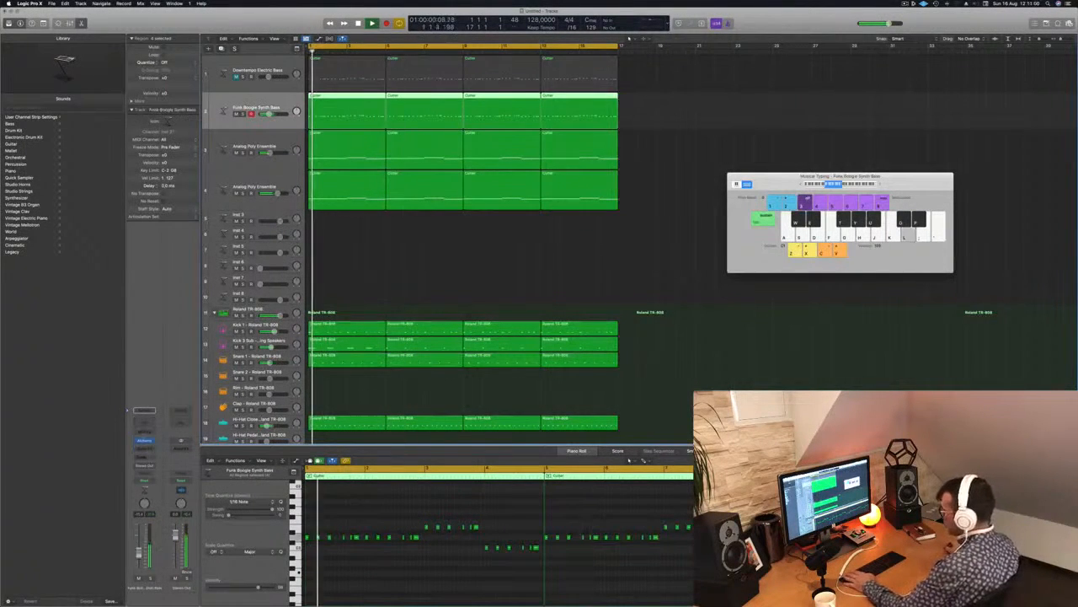
pyautogui.click(144, 440)
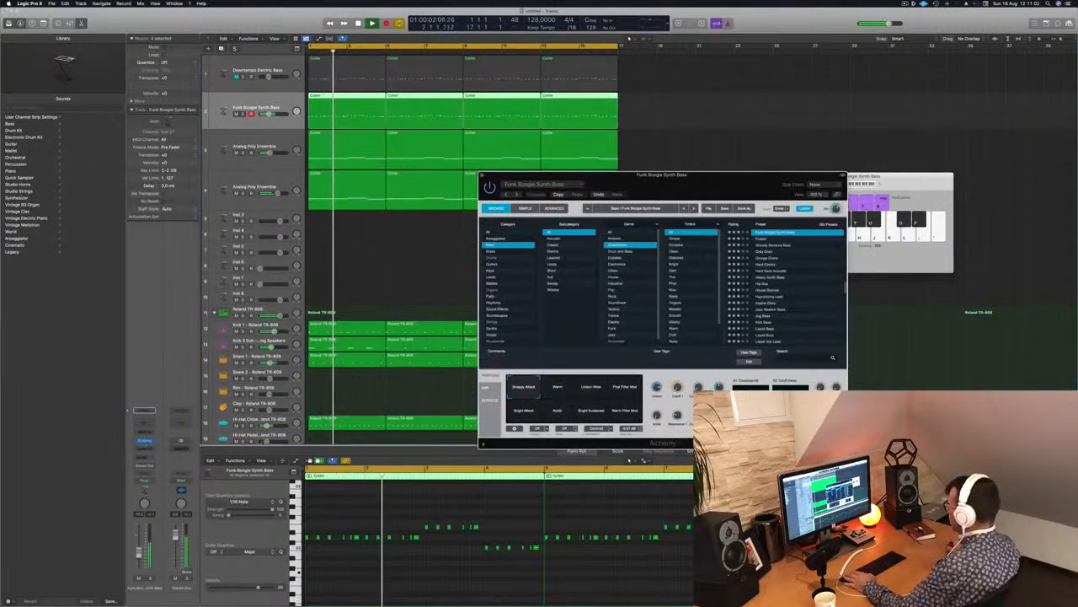
pyautogui.moveTo(657, 185); pyautogui.dragTo(589, 188)
# Audition the bass's Warm, Unison Wow, Phat Filter Mod, Warm Filter Mod, Bright Sustained, Bright Attack and Snappy Attack variations during playback.
pyautogui.click(489, 391)
pyautogui.click(523, 391)
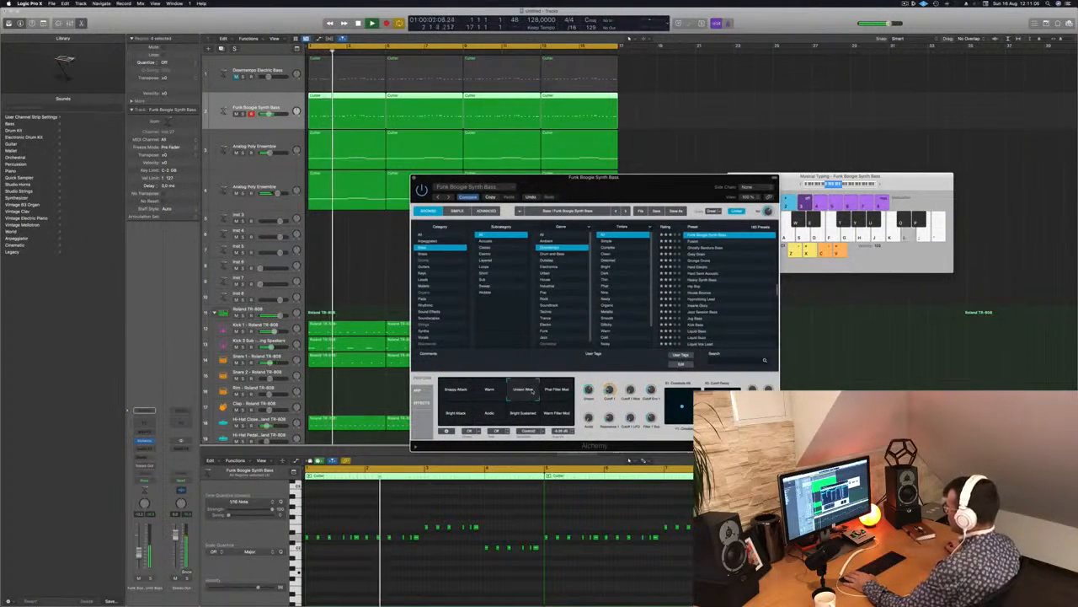
pyautogui.click(556, 390)
pyautogui.click(557, 413)
pyautogui.click(522, 413)
pyautogui.click(455, 413)
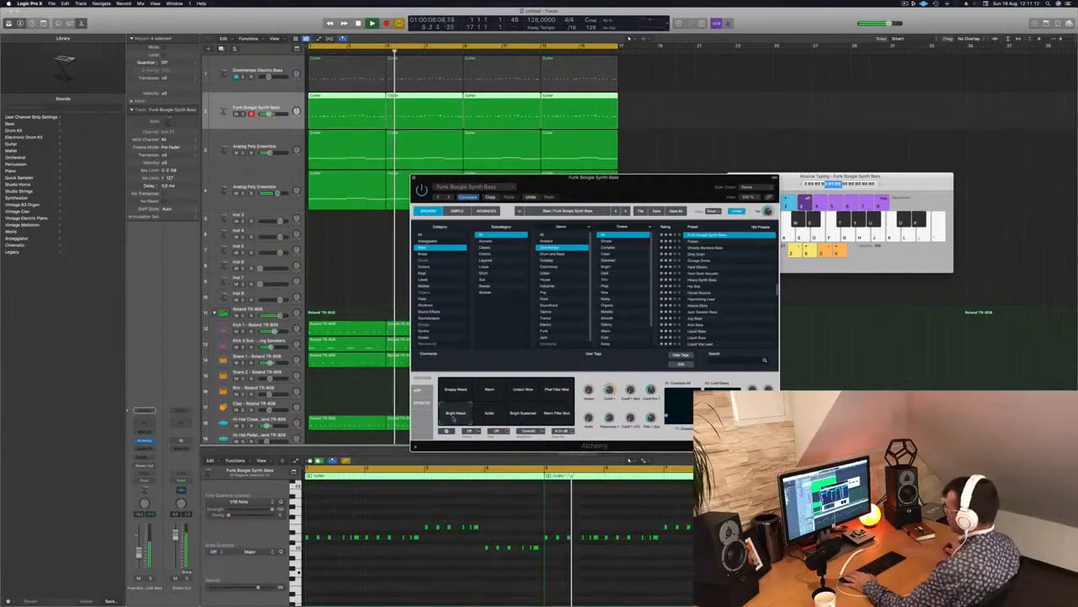
pyautogui.click(455, 390)
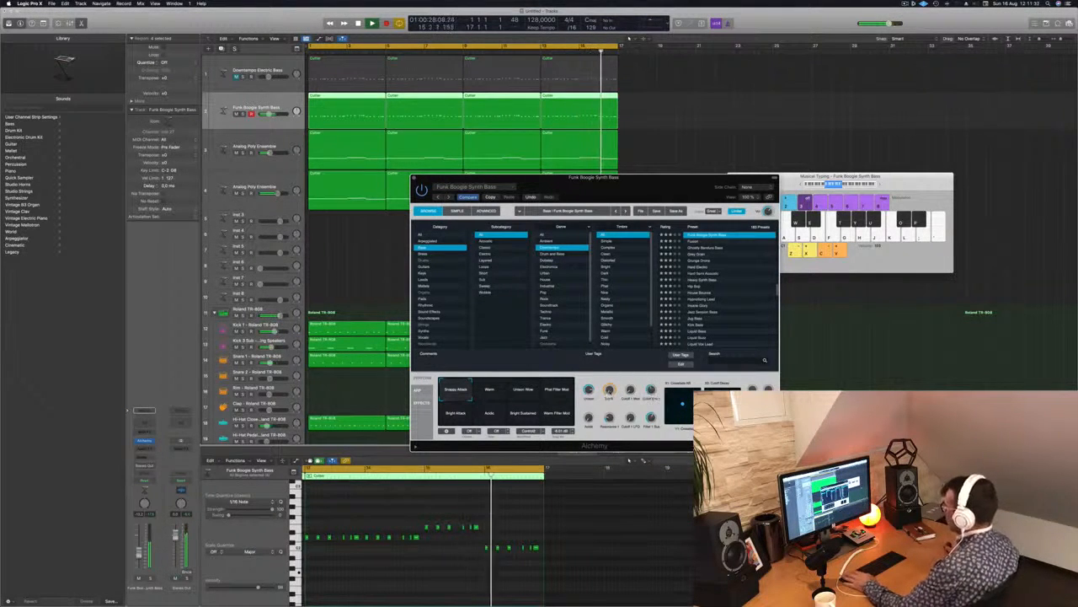
# Switch the synth bass to the Bright Attack variation, close Alchemy and replay the arrangement from the start.
pyautogui.moveTo(669, 178); pyautogui.dragTo(609, 207)
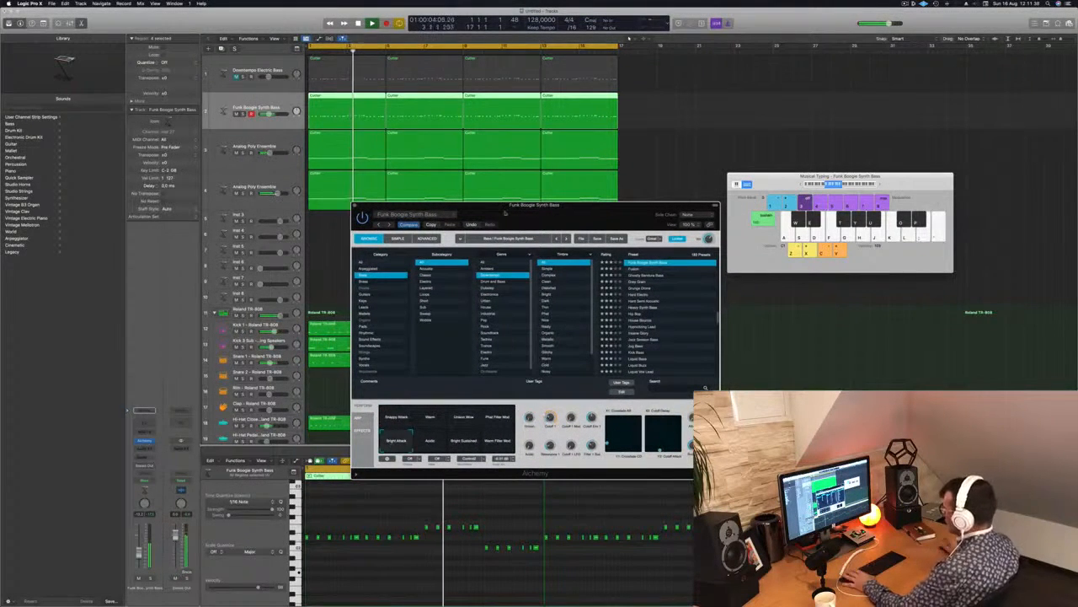
pyautogui.moveTo(505, 209); pyautogui.dragTo(590, 177)
pyautogui.press('space')
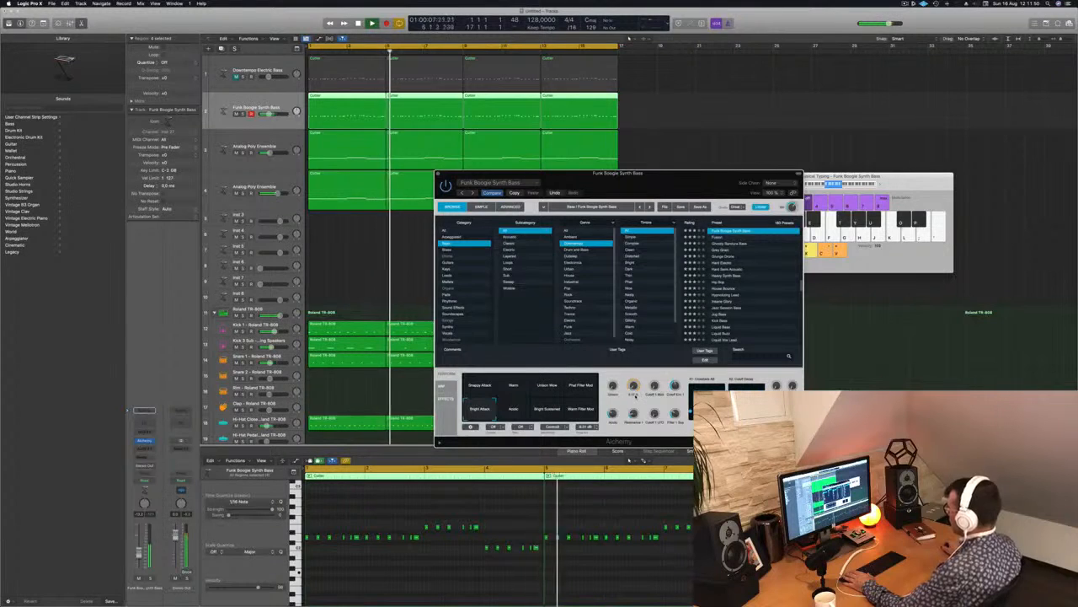
pyautogui.press('Return')
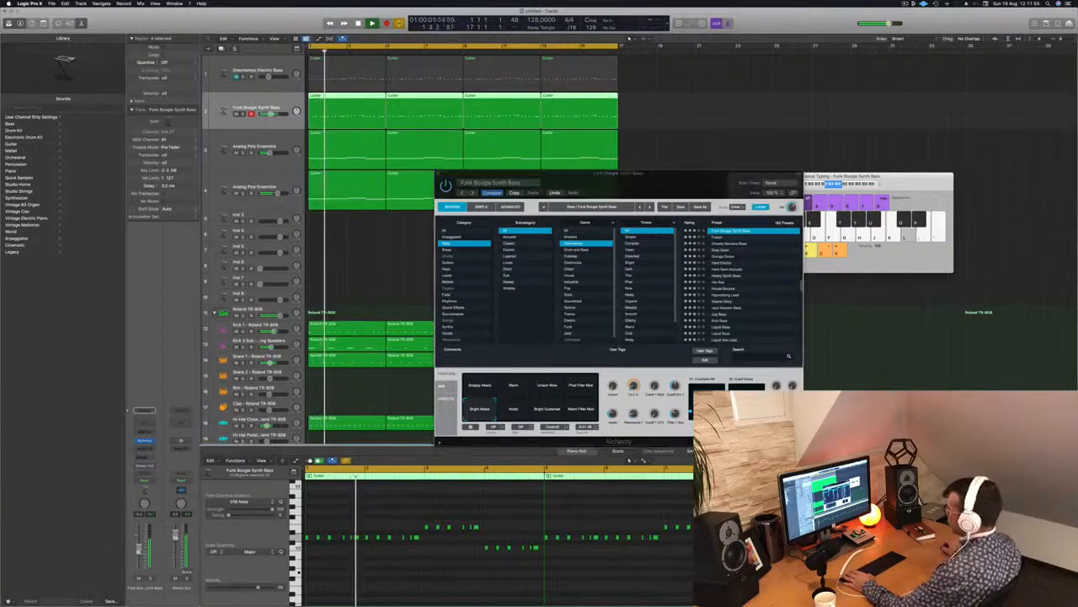
pyautogui.moveTo(670, 186); pyautogui.dragTo(665, 186)
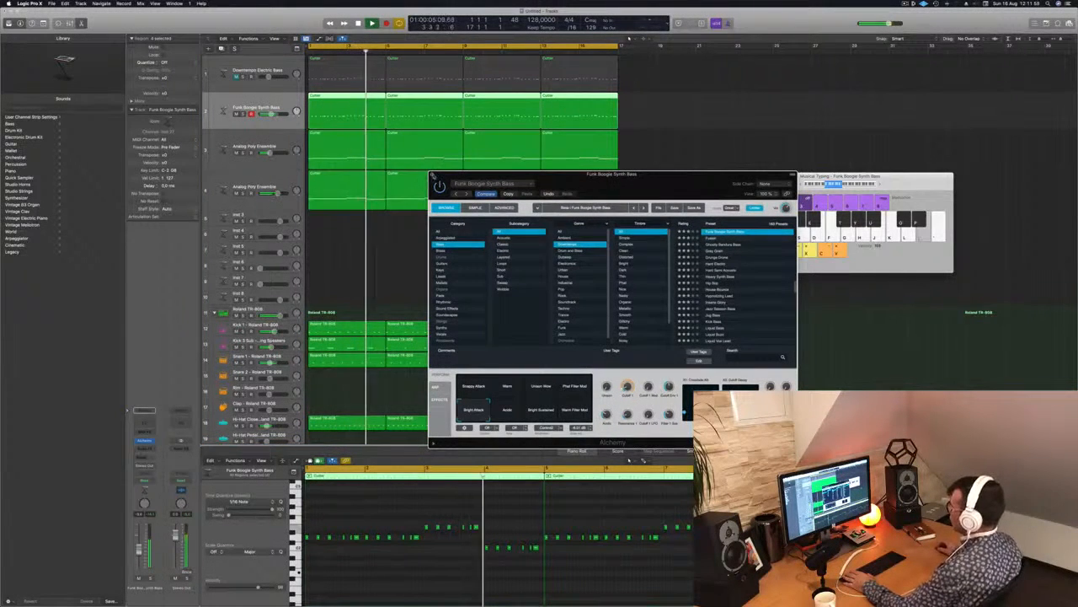
pyautogui.click(433, 176)
pyautogui.press('space')
# Restart playback and add a send to Bus 4 on the Funk Boogie Synth Bass track.
pyautogui.press('space')
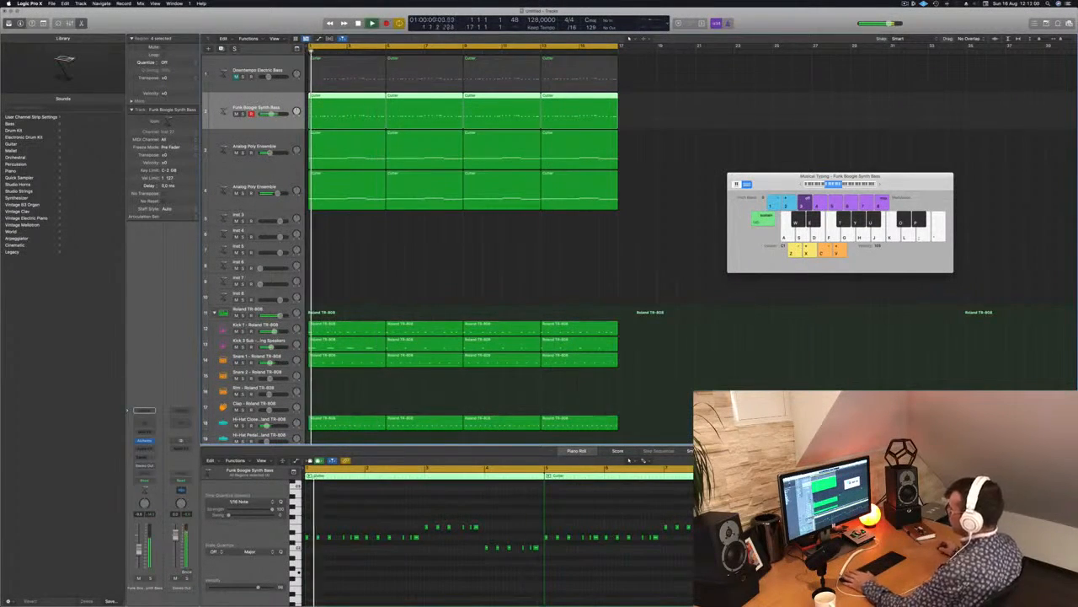
pyautogui.press('space')
pyautogui.press('space')
pyautogui.click(143, 457)
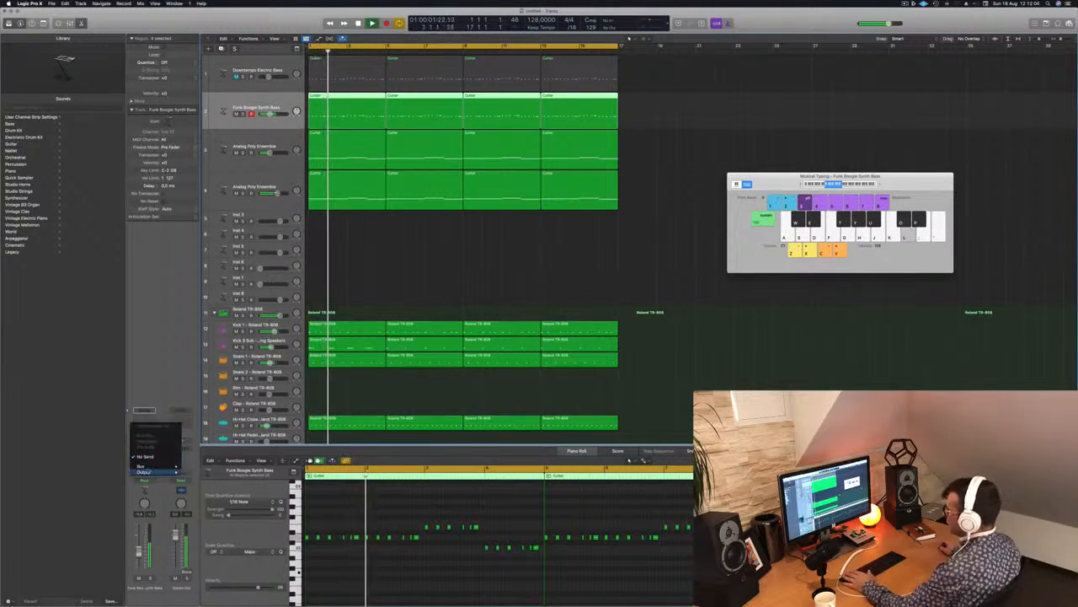
pyautogui.moveTo(148, 466)
pyautogui.click(208, 398)
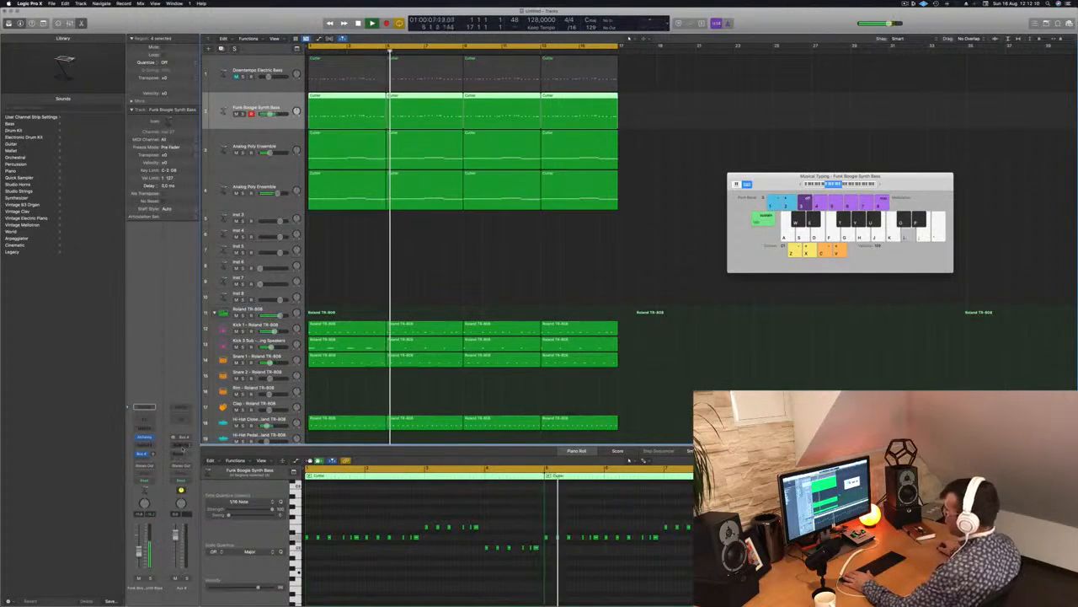
# Insert a stereo Stereo Delay on the Aux 4 channel that receives the bass send.
pyautogui.click(180, 438)
pyautogui.moveTo(180, 508)
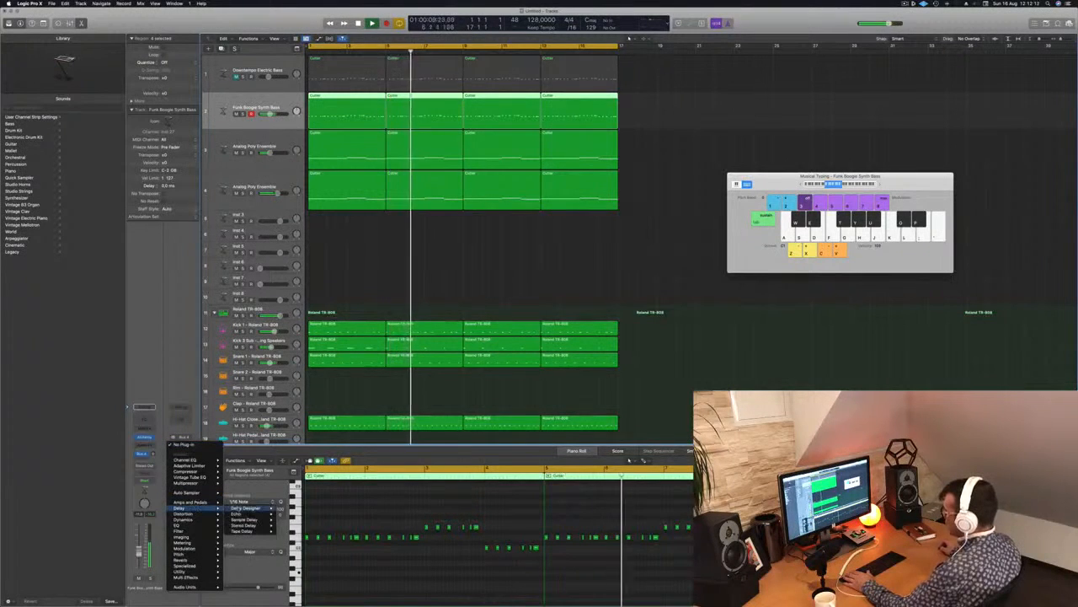
pyautogui.moveTo(253, 526)
pyautogui.click(289, 526)
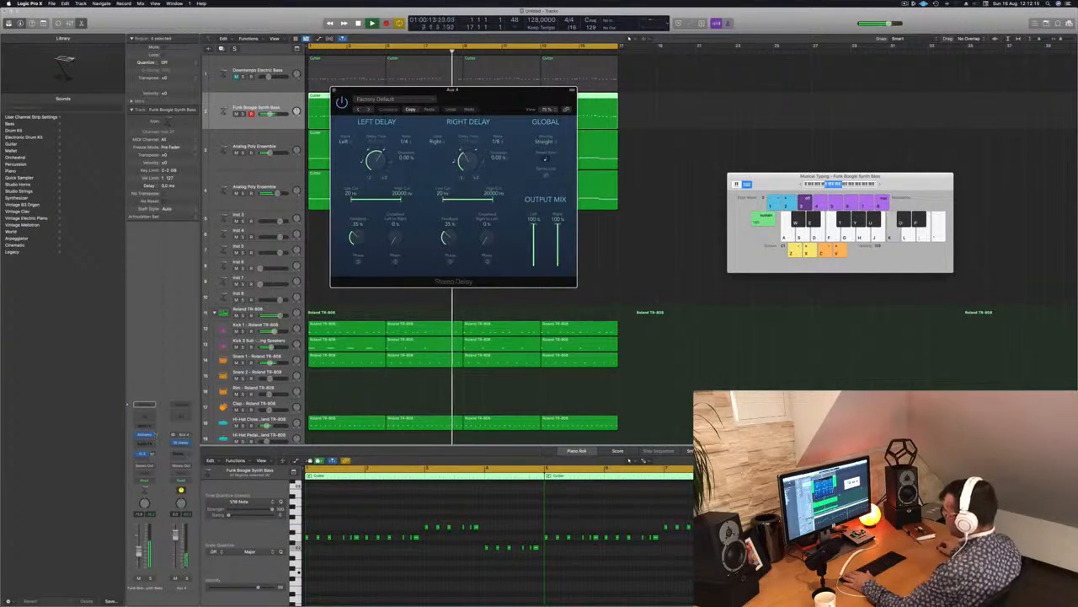
# Add a Channel EQ to Aux 4 with its low-cut band raised to remove the delay's lows, and close both effect windows.
pyautogui.click(180, 419)
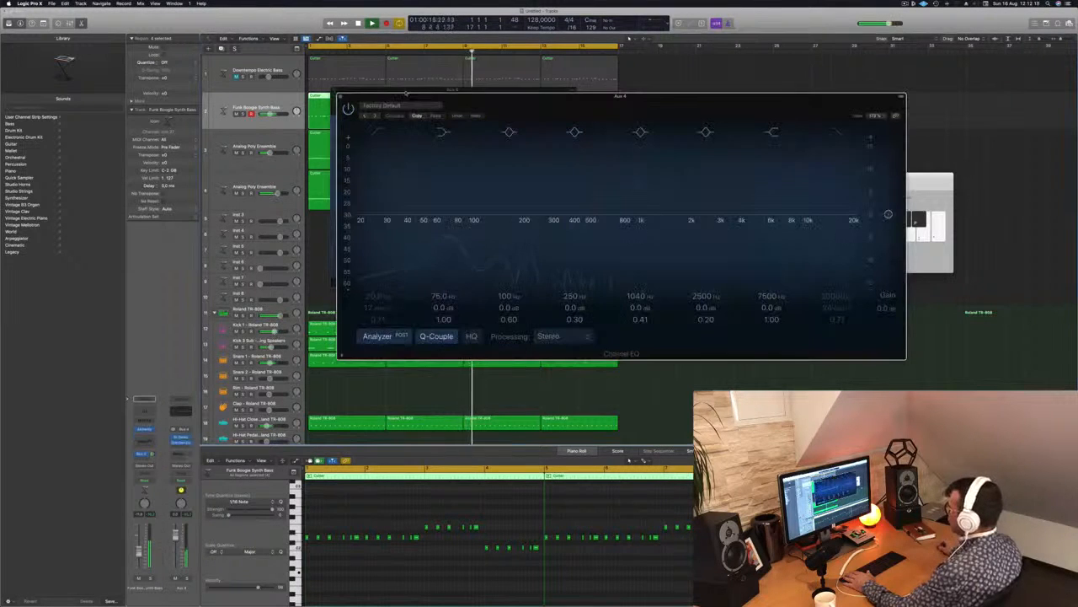
pyautogui.moveTo(383, 131); pyautogui.dragTo(556, 187)
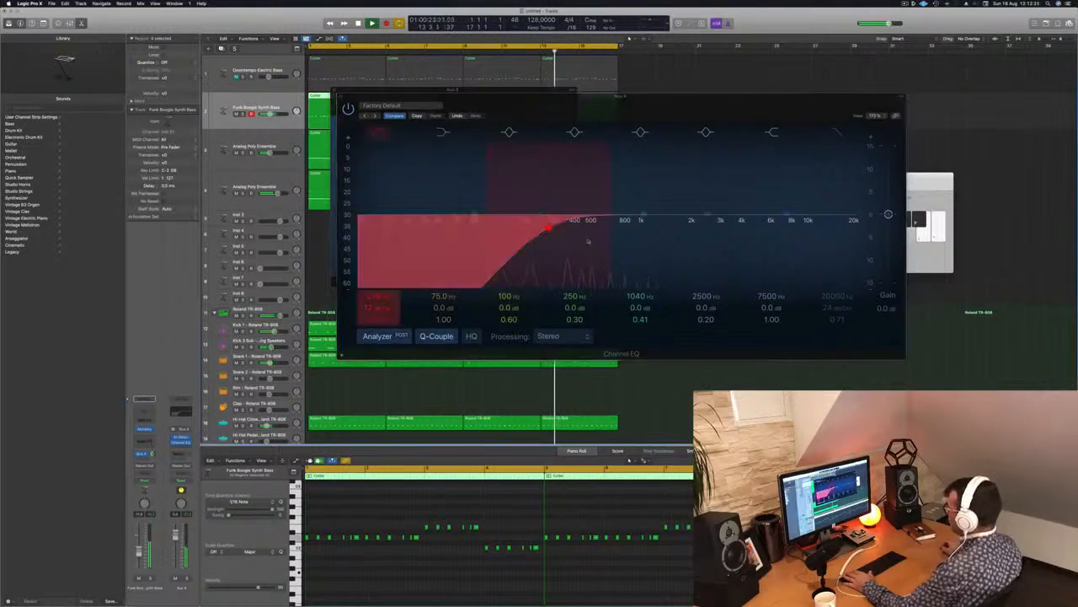
pyautogui.moveTo(386, 305); pyautogui.dragTo(386, 298)
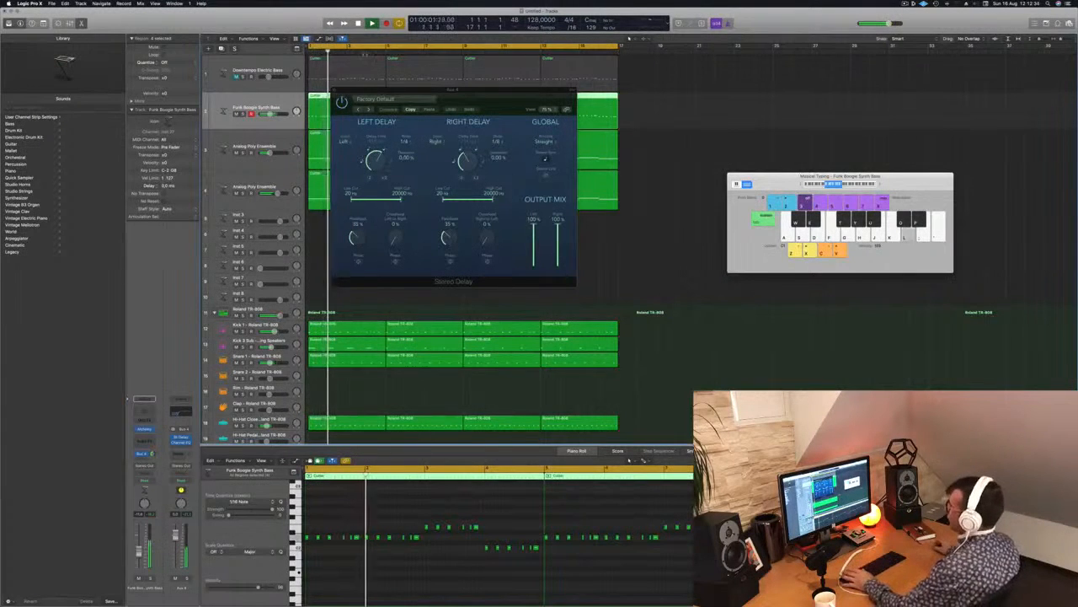
pyautogui.moveTo(461, 97); pyautogui.dragTo(411, 130)
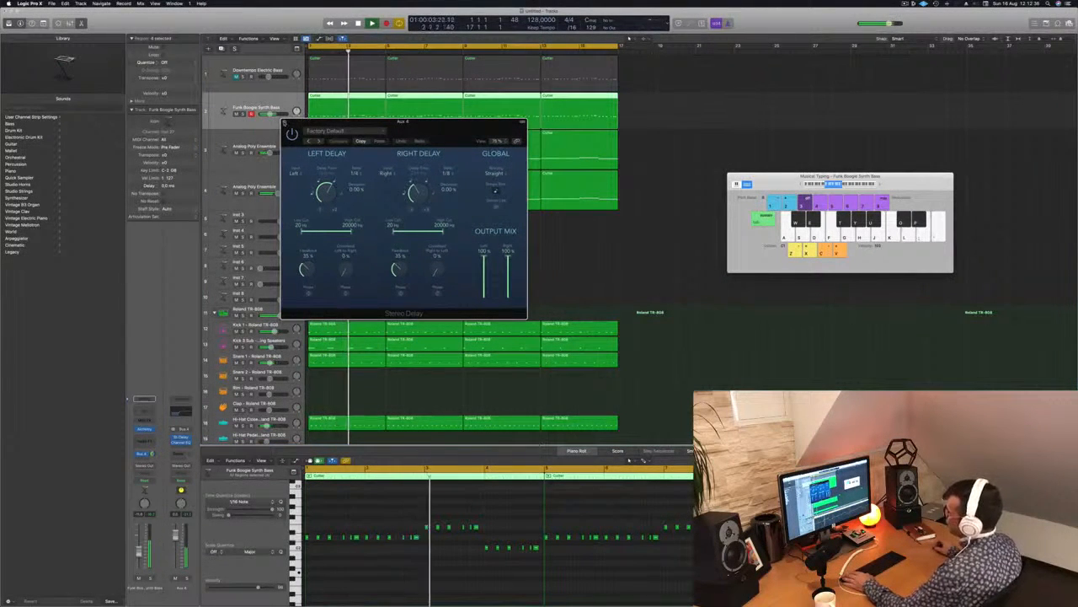
pyautogui.click(285, 123)
pyautogui.press('space')
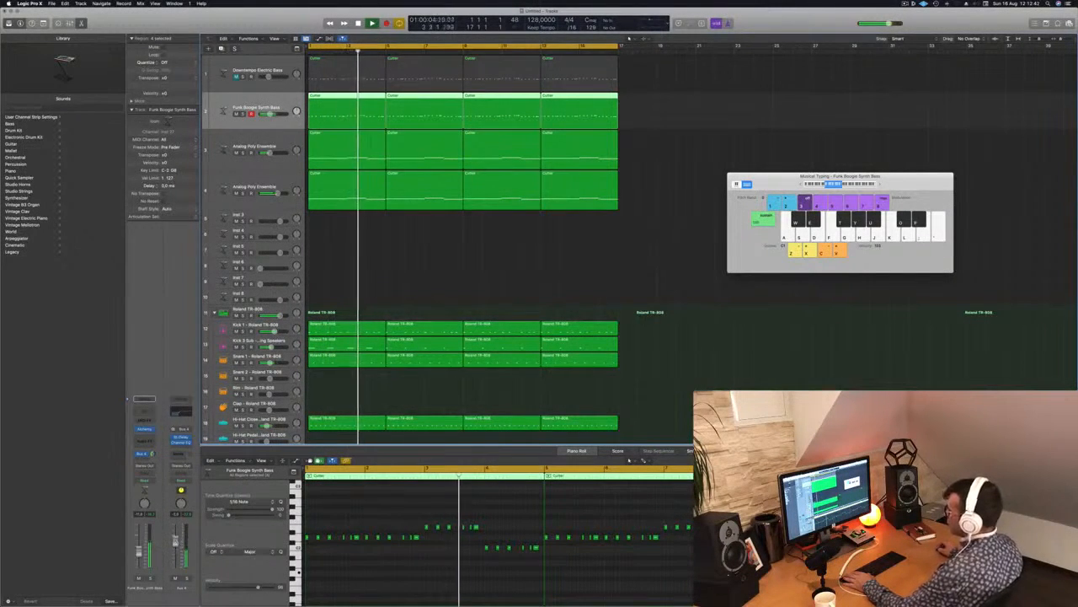
# Compare playback with the original Analog Poly Ensemble pad muted and unmuted, and replay from the start with that track selected.
pyautogui.click(426, 270)
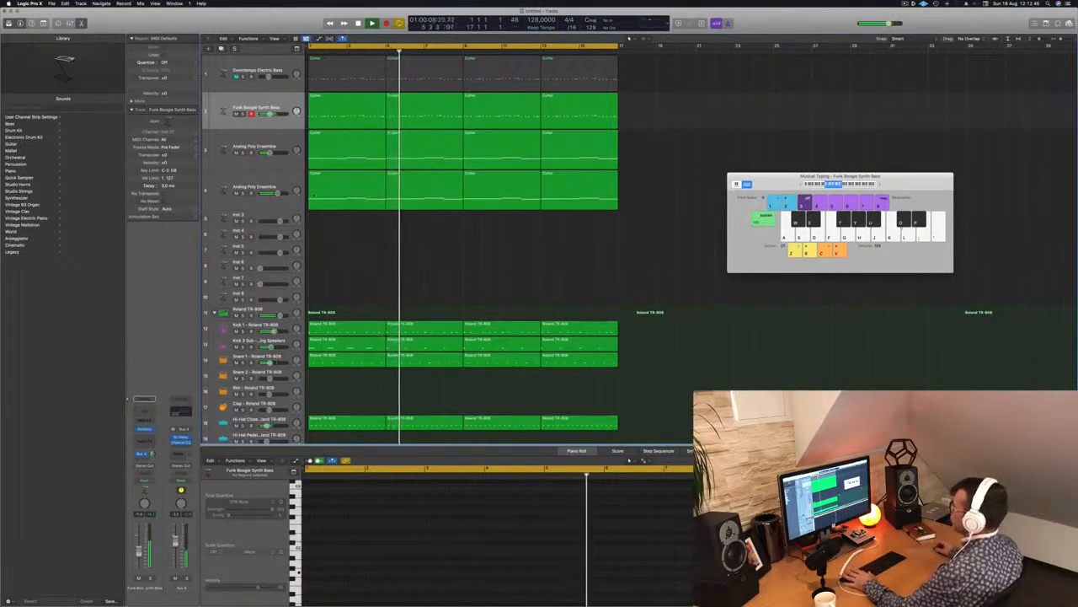
pyautogui.click(237, 152)
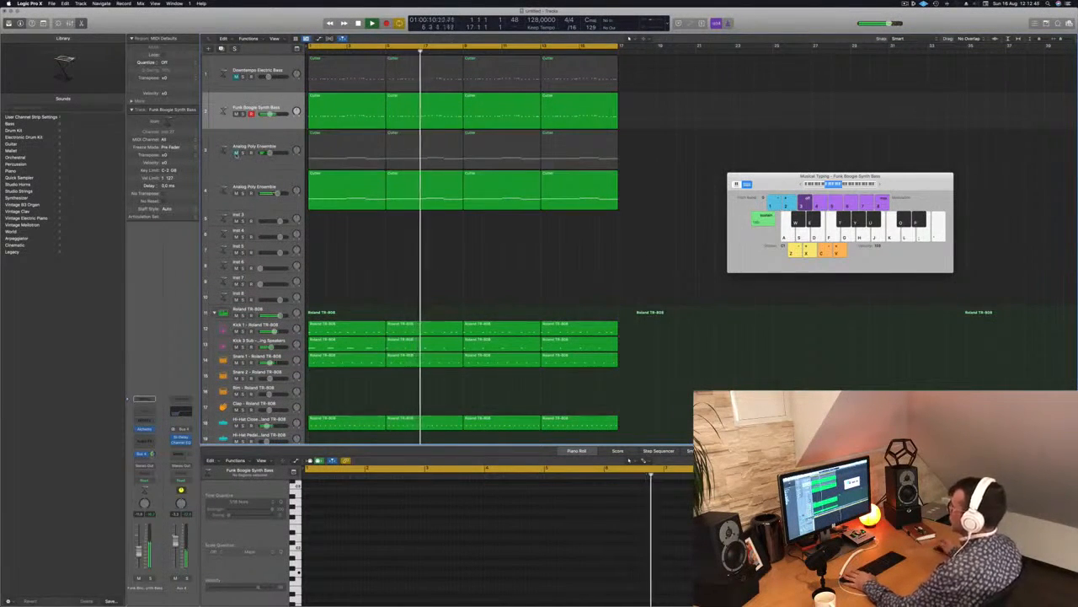
pyautogui.click(236, 153)
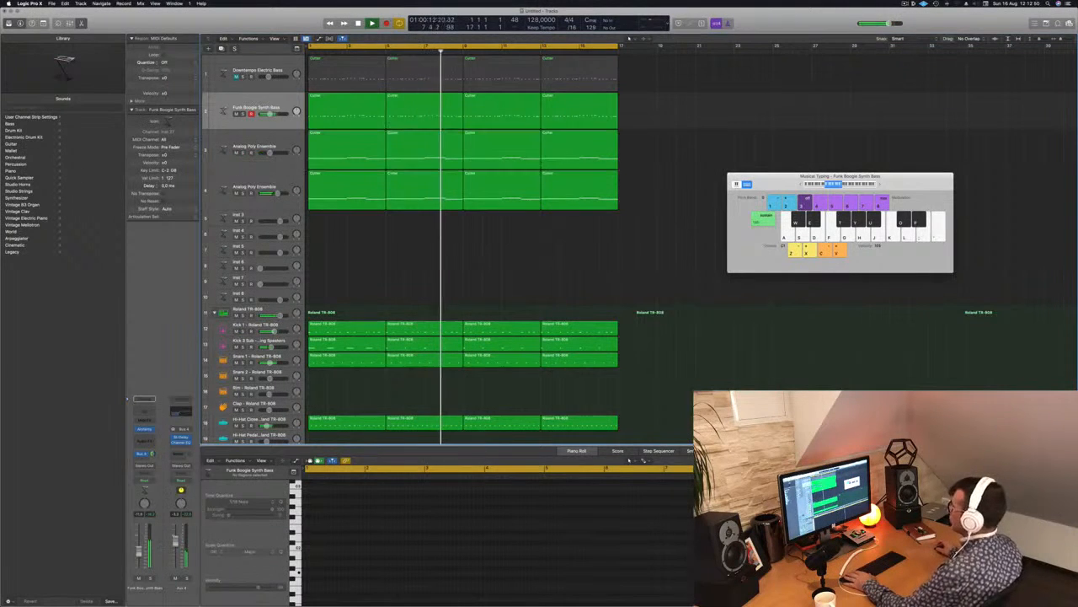
pyautogui.click(274, 137)
pyautogui.press('Return')
pyautogui.press('space')
pyautogui.click(388, 250)
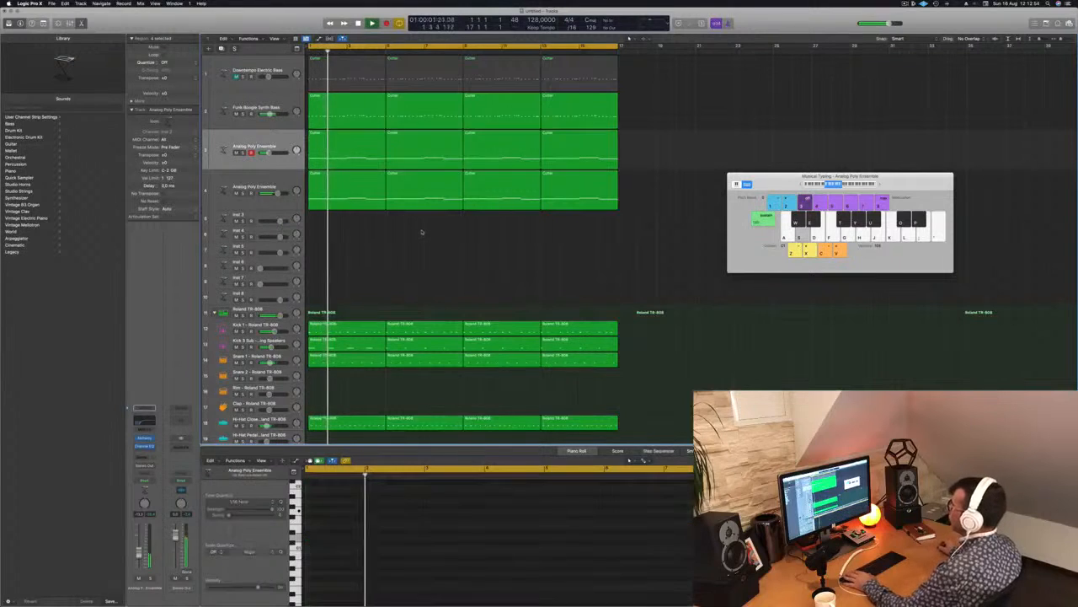
# Stop playback and copy the first Shaker region up onto the Conga track of the Roland TR-808 kit.
pyautogui.press('super+Left')
pyautogui.press('super+Right')
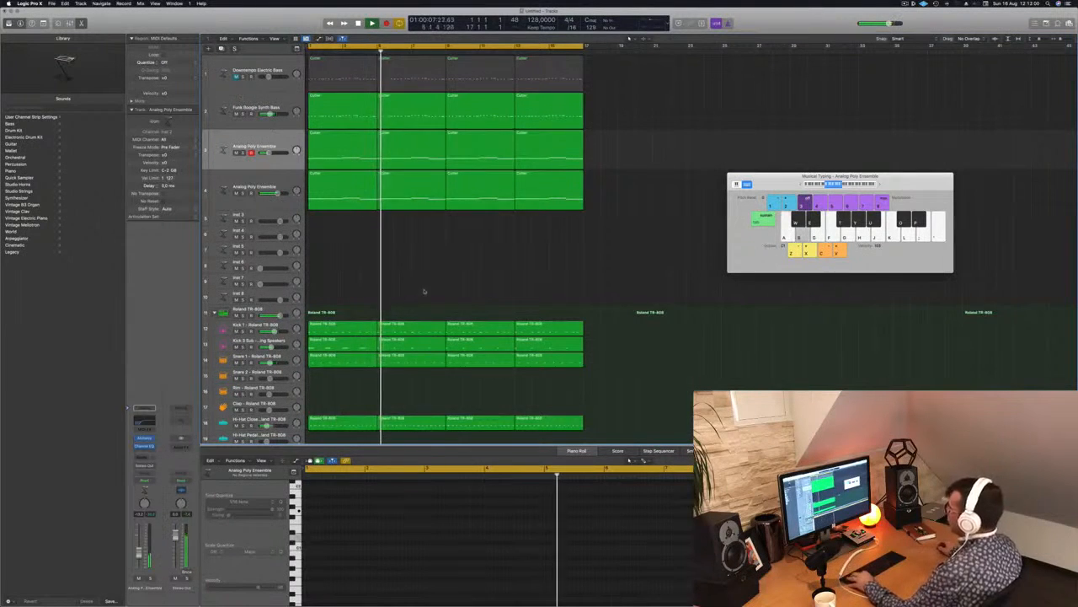
pyautogui.press('super+Up')
pyautogui.press('super+Up')
pyautogui.press('super+Up')
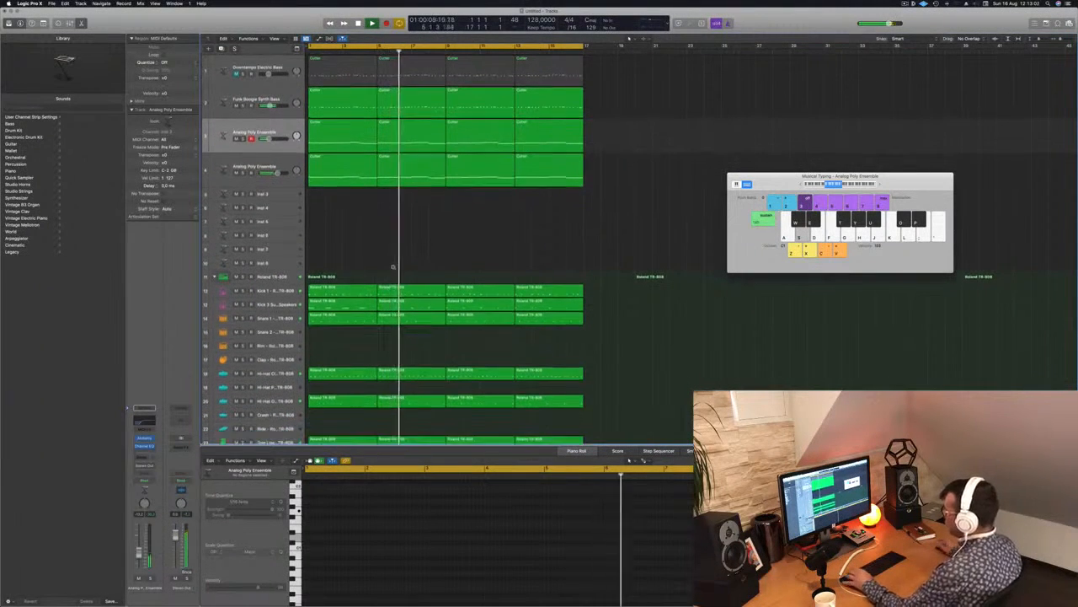
pyautogui.press('super+Up')
pyautogui.press('super+Up')
pyautogui.scroll(-5, 393, 271)
pyautogui.press('space')
pyautogui.click(325, 395)
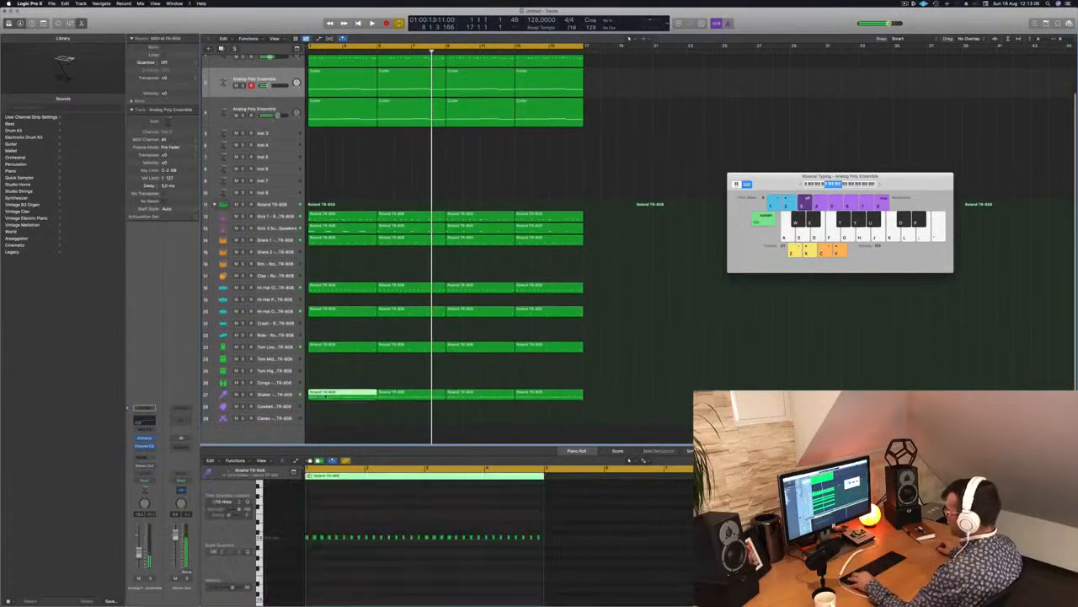
pyautogui.moveTo(326, 396); pyautogui.dragTo(329, 383)
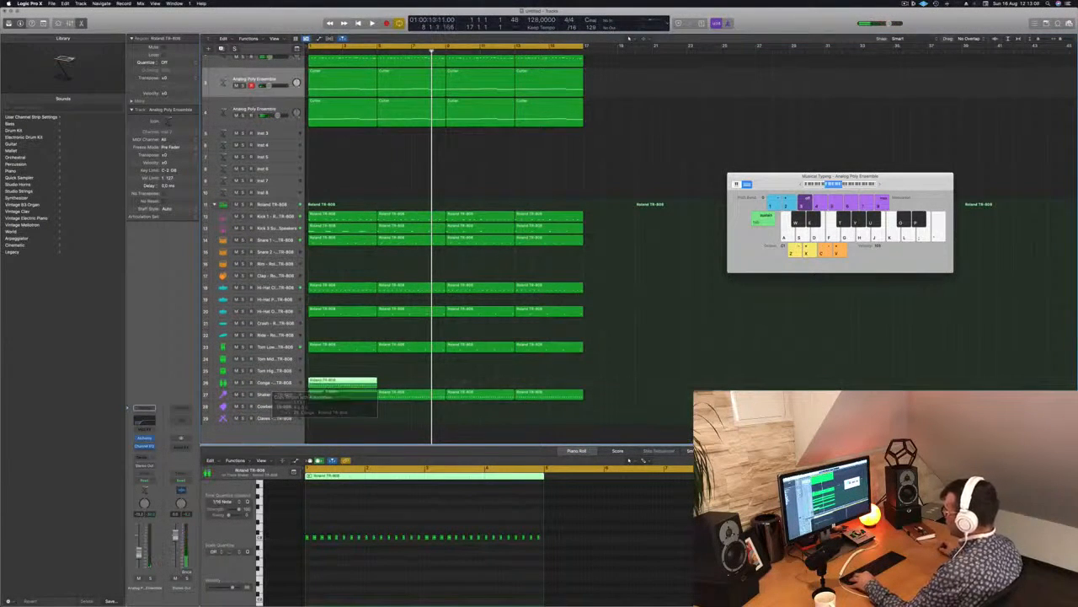
# Delete all notes after the first eight in the copied Conga region, checking the pattern with playback.
pyautogui.scroll(4, 364, 537)
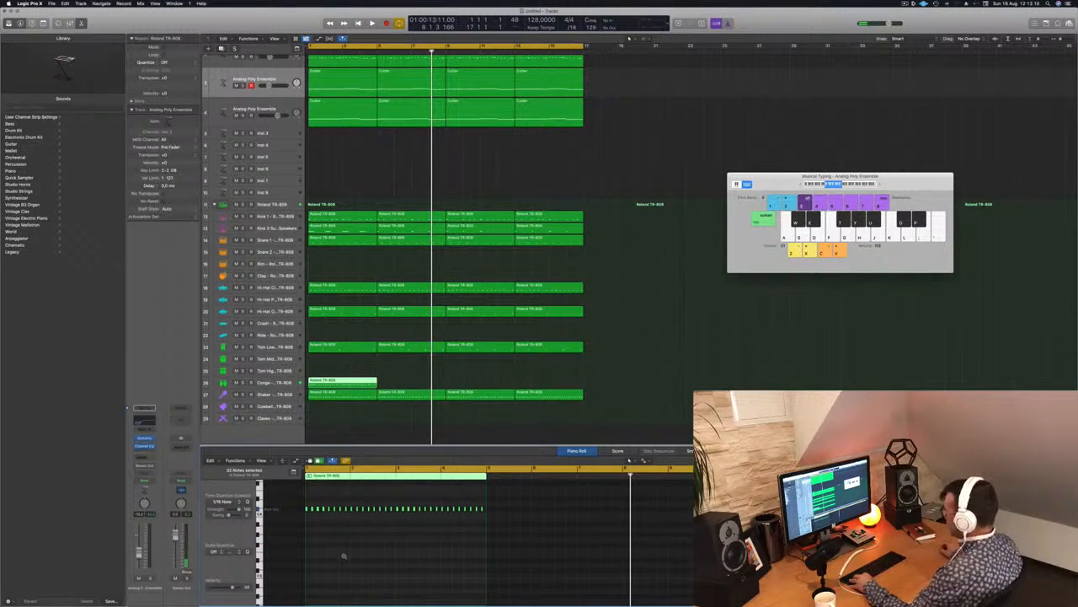
pyautogui.scroll(8, 342, 568)
pyautogui.press('space')
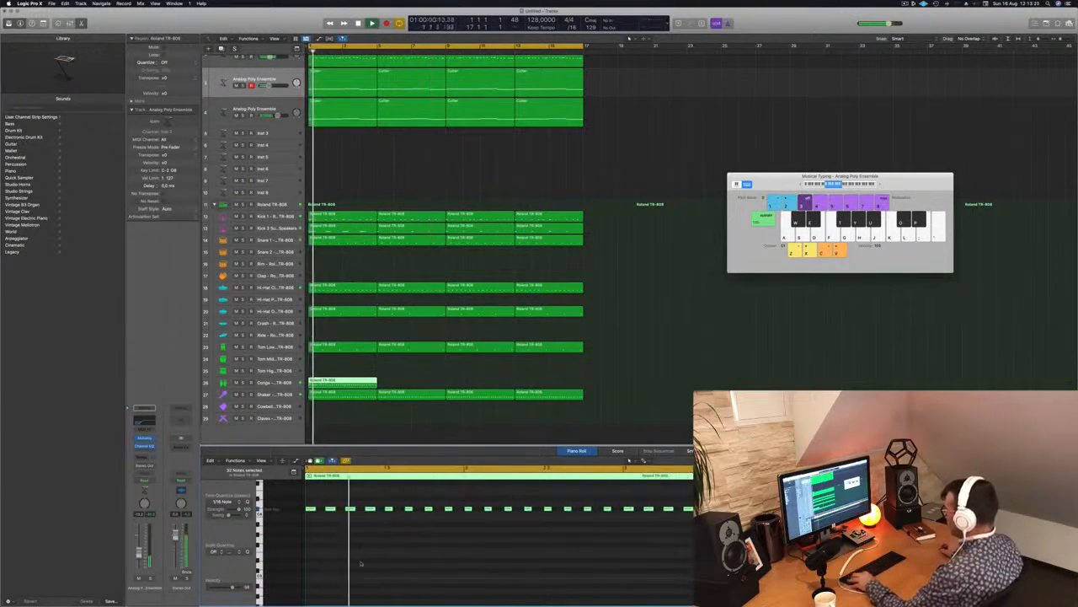
pyautogui.scroll(-4, 371, 548)
pyautogui.moveTo(419, 504); pyautogui.dragTo(699, 524)
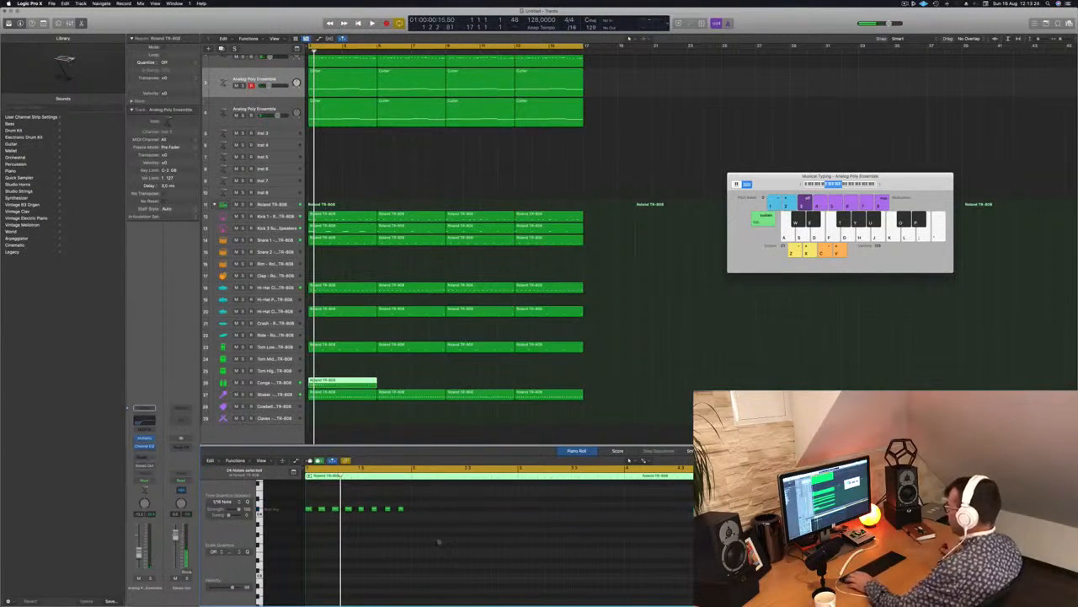
pyautogui.press('space')
# Thin the eight conga notes during repeated playback, deleting all except the second, fifth and eighth.
pyautogui.press('space')
pyautogui.press('space')
pyautogui.moveTo(336, 499); pyautogui.dragTo(298, 521)
pyautogui.press('space')
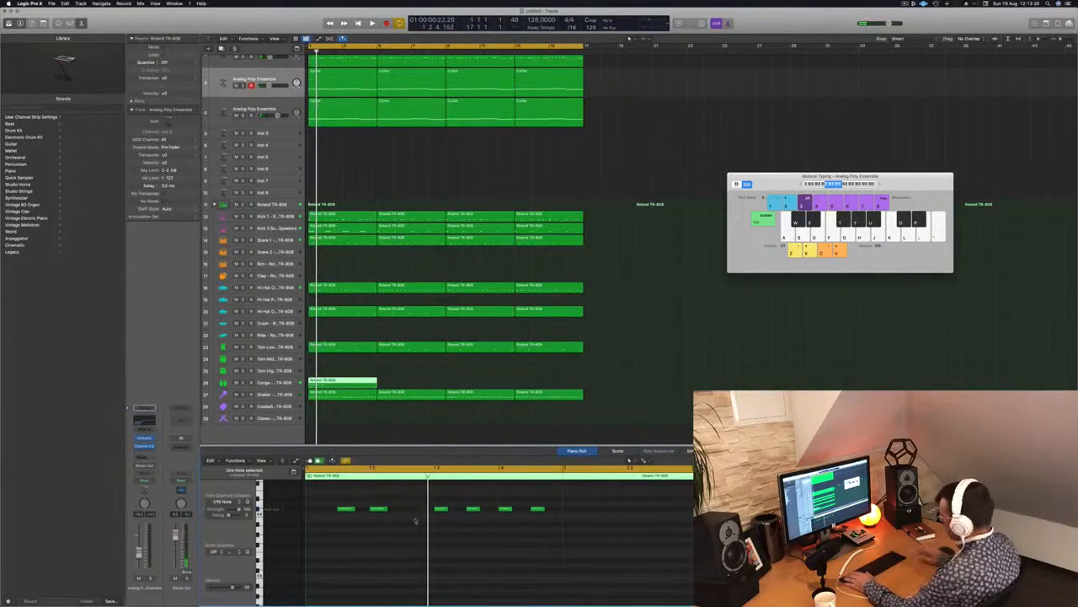
pyautogui.press('Delete')
pyautogui.press('space')
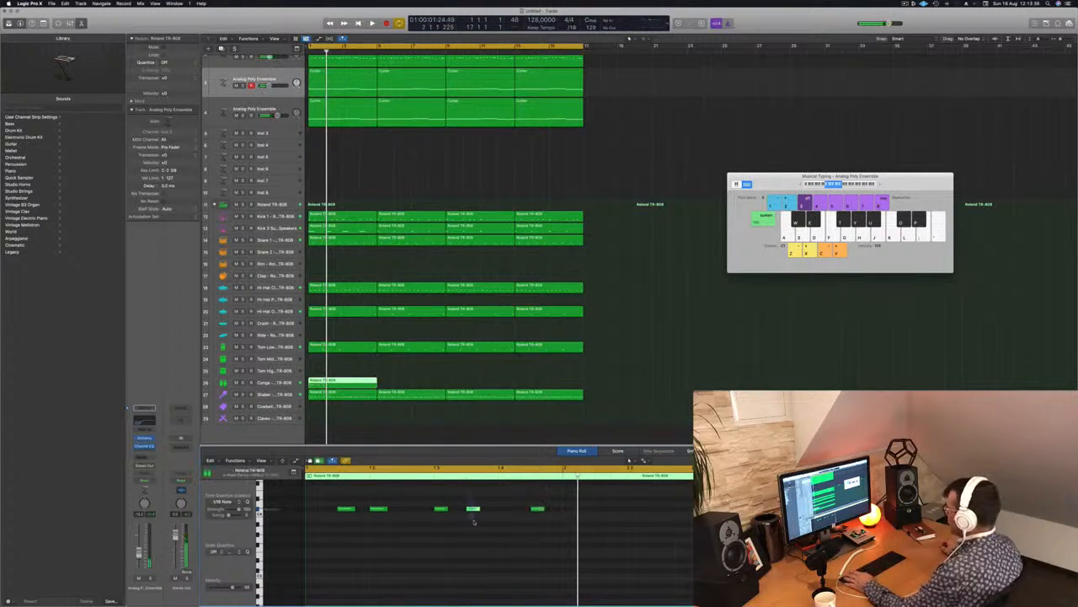
pyautogui.press('space')
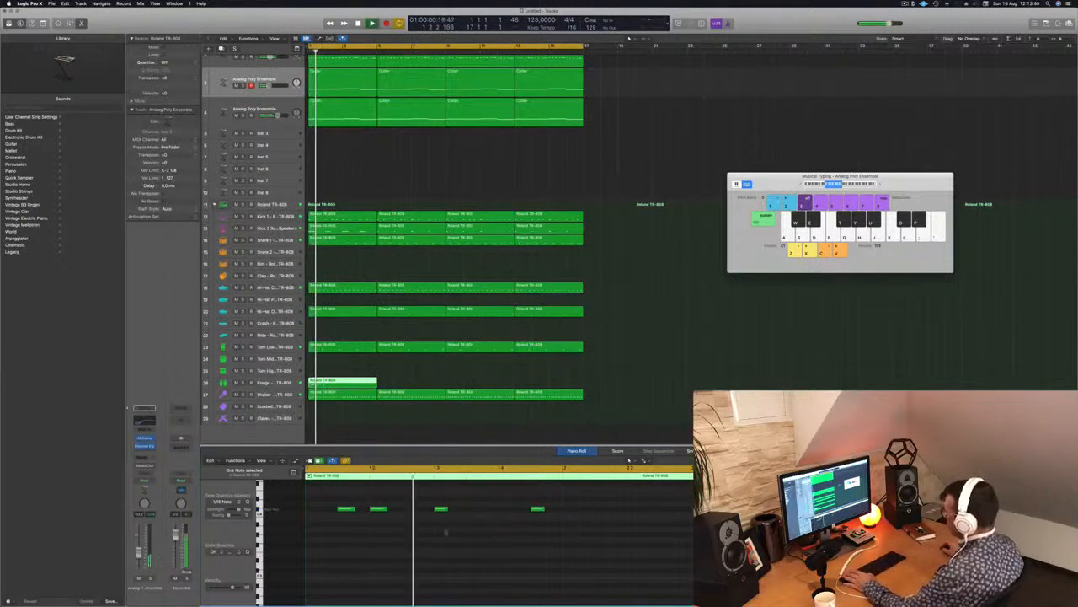
pyautogui.press('Delete')
pyautogui.press('space')
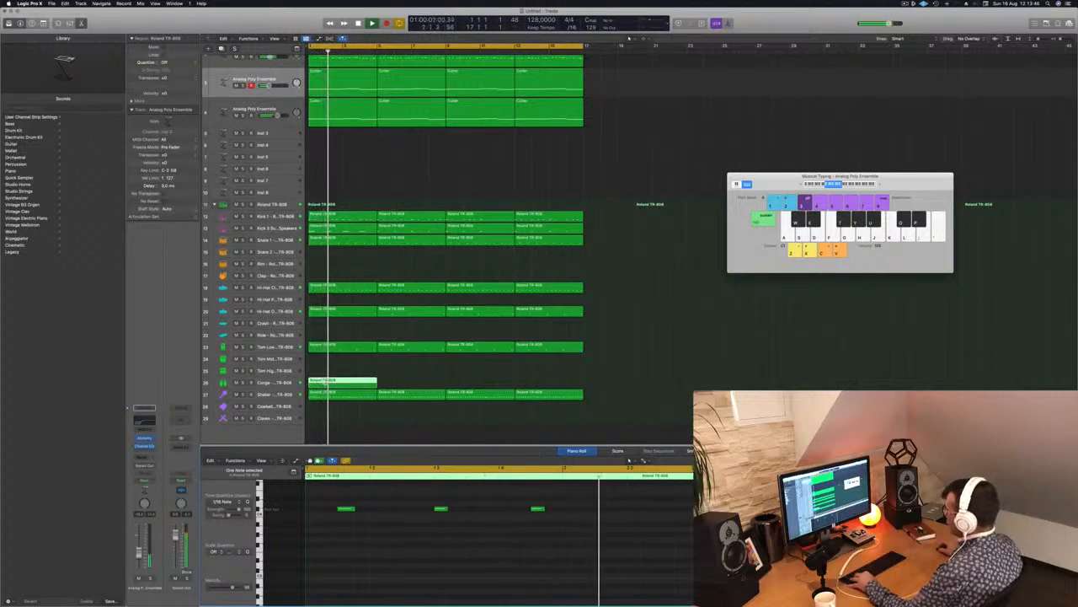
# Cut the Conga region down to its first bar, repeat that bar up to bar 17 and restart playback.
pyautogui.keyDown('super'); pyautogui.doubleClick(326, 385); pyautogui.keyUp('super')
pyautogui.click(340, 382)
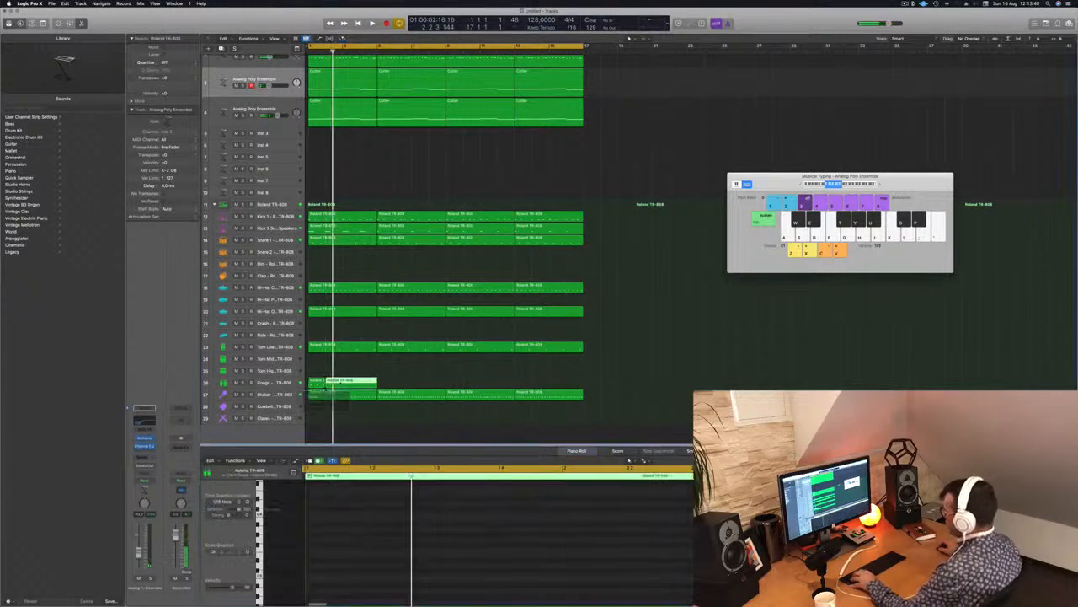
pyautogui.press('Delete')
pyautogui.click(321, 383)
pyautogui.moveTo(321, 383); pyautogui.dragTo(462, 385)
pyautogui.press('space')
pyautogui.press('space')
pyautogui.press('space')
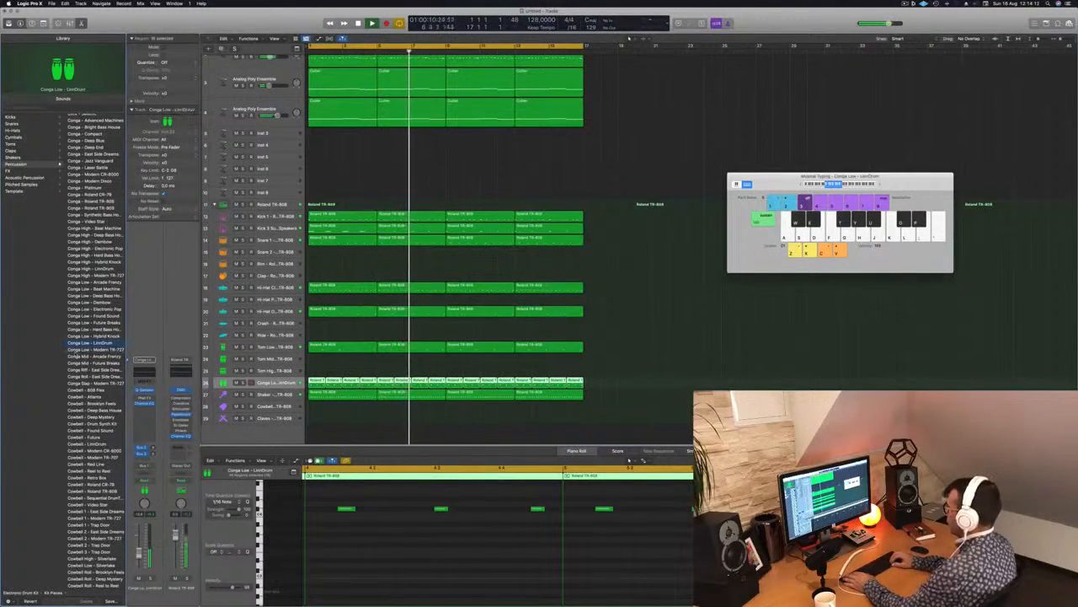
# Audition the Conga Low presets on the Conga track during playback and load Conga Low - Dembow.
pyautogui.press('Up')
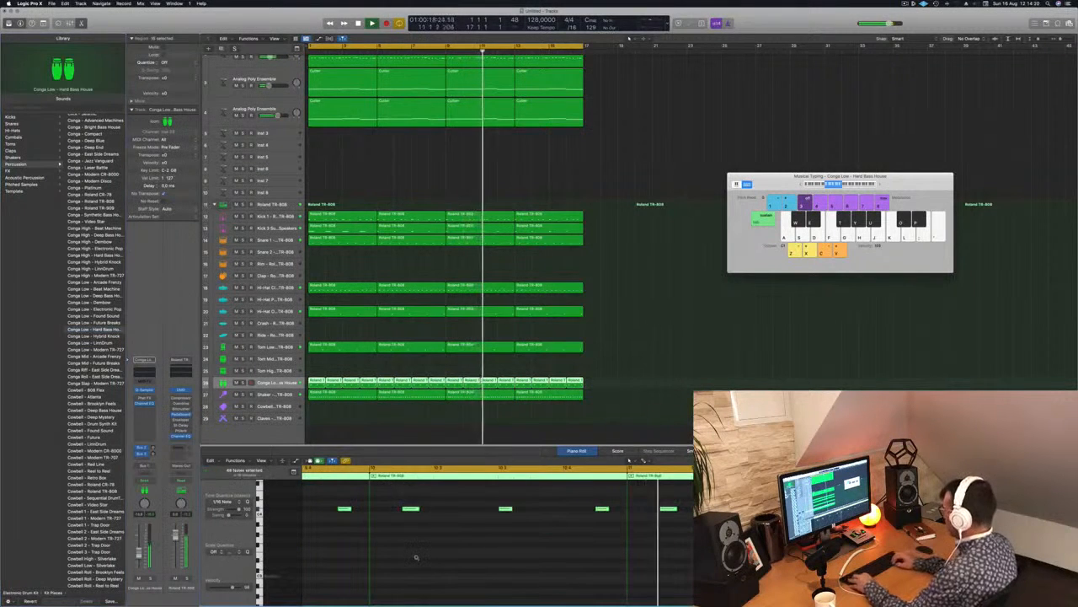
pyautogui.scroll(3, 416, 556)
pyautogui.scroll(3, 417, 557)
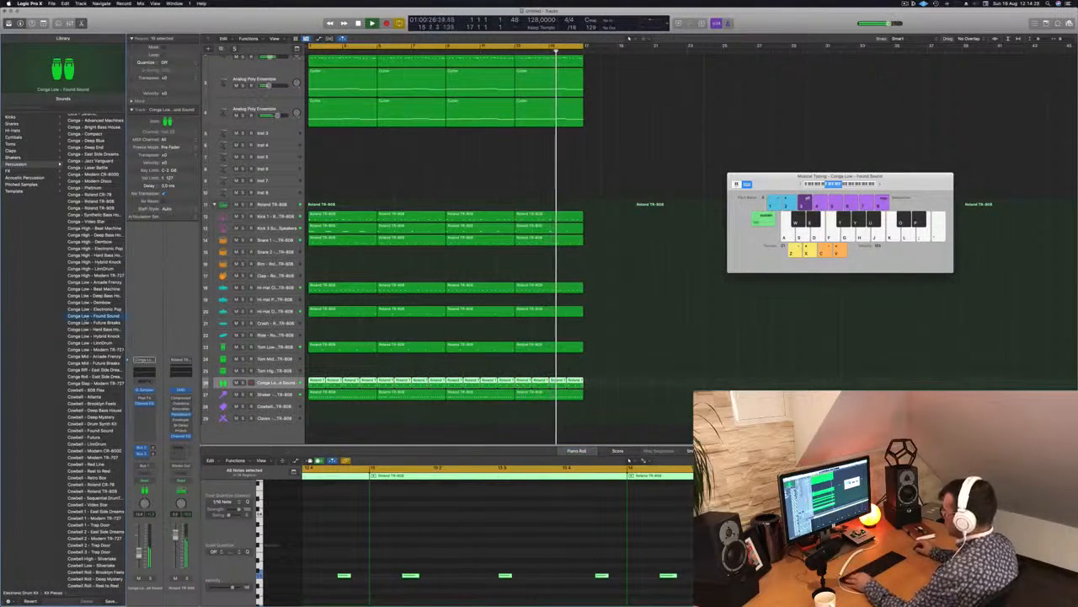
pyautogui.press('Up')
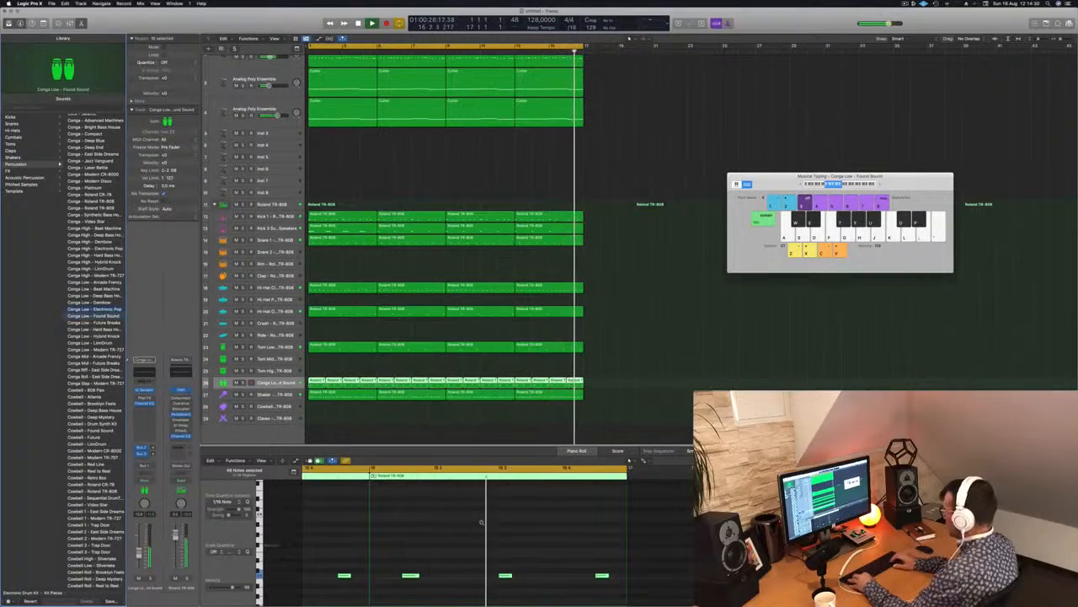
pyautogui.press('Up')
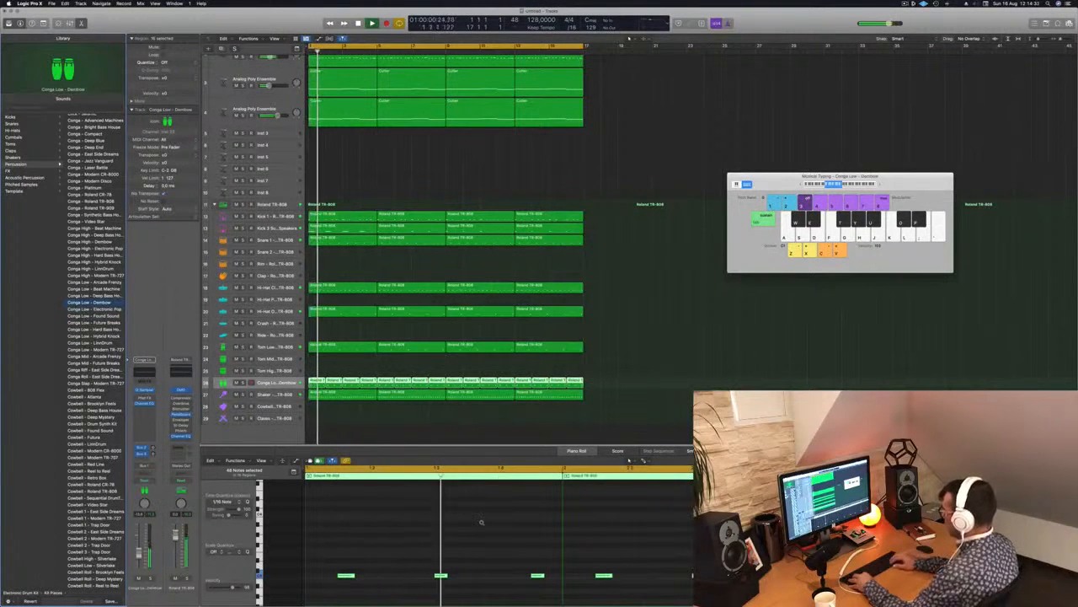
pyautogui.scroll(-5, 441, 547)
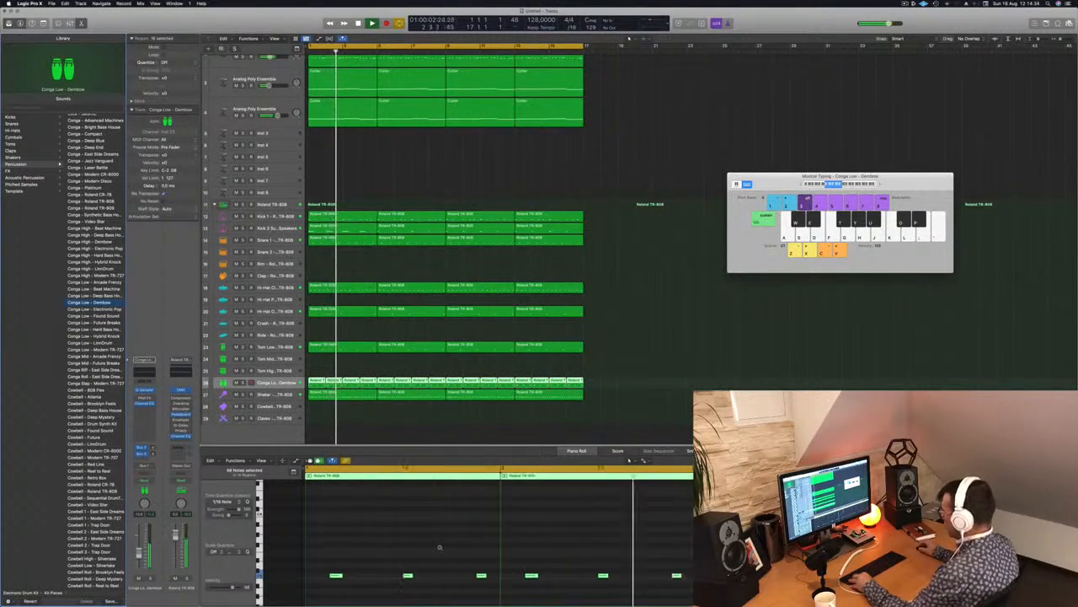
pyautogui.scroll(3, 374, 560)
pyautogui.scroll(-3, 373, 560)
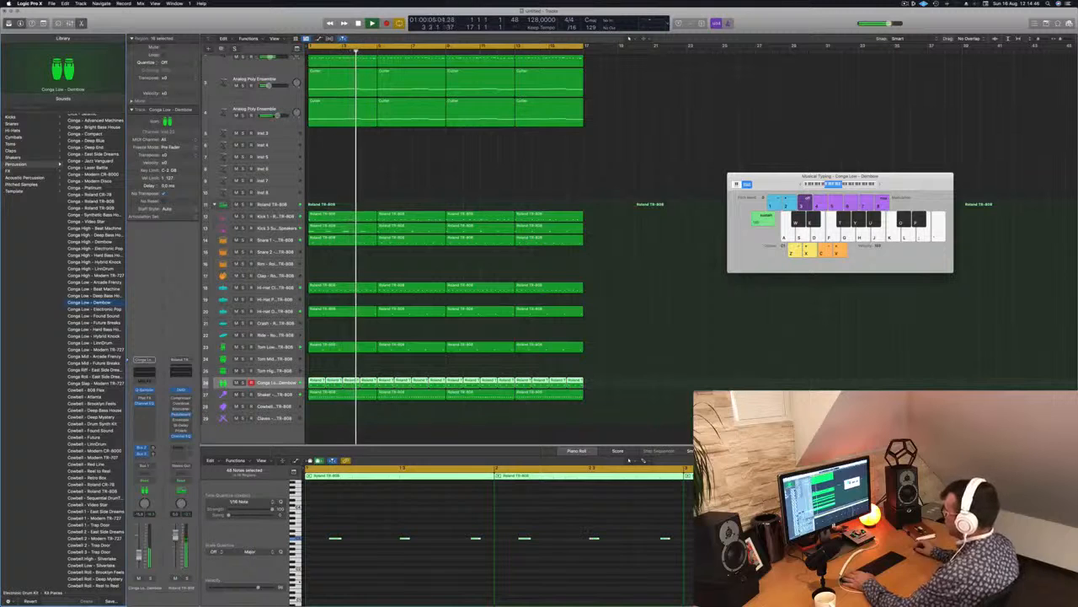
# Copy the first Shaker region down onto the Cowbell track and play it.
pyautogui.click(329, 423)
pyautogui.click(335, 394)
pyautogui.moveTo(335, 395); pyautogui.dragTo(337, 408)
pyautogui.press('space')
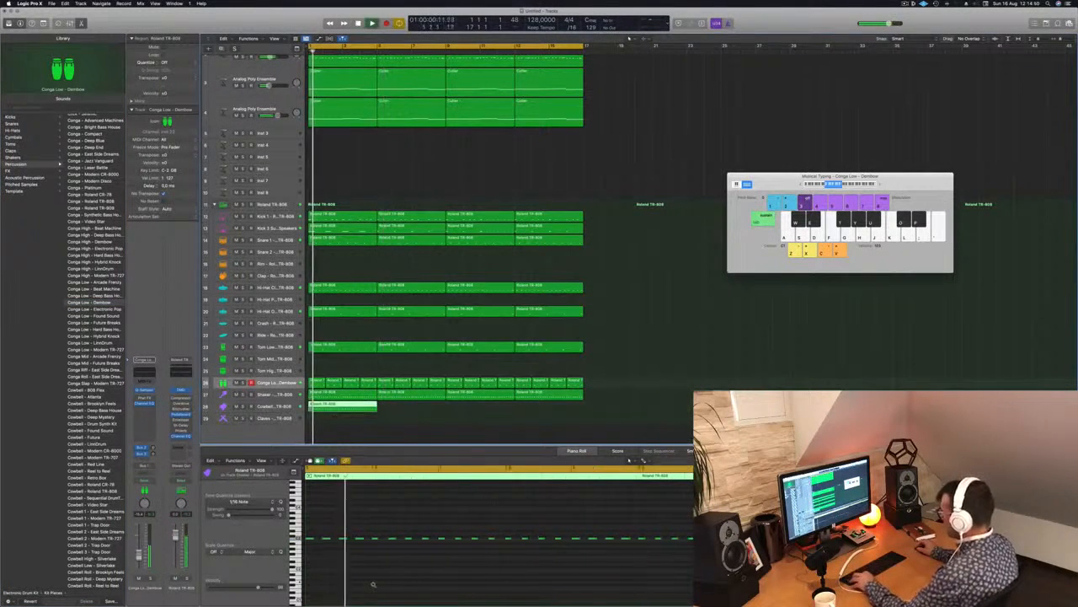
# Rework the first bar of the copied Cowbell pattern during playback, moving two of its notes to a lower pitch.
pyautogui.scroll(-3, 373, 584)
pyautogui.press('super+a')
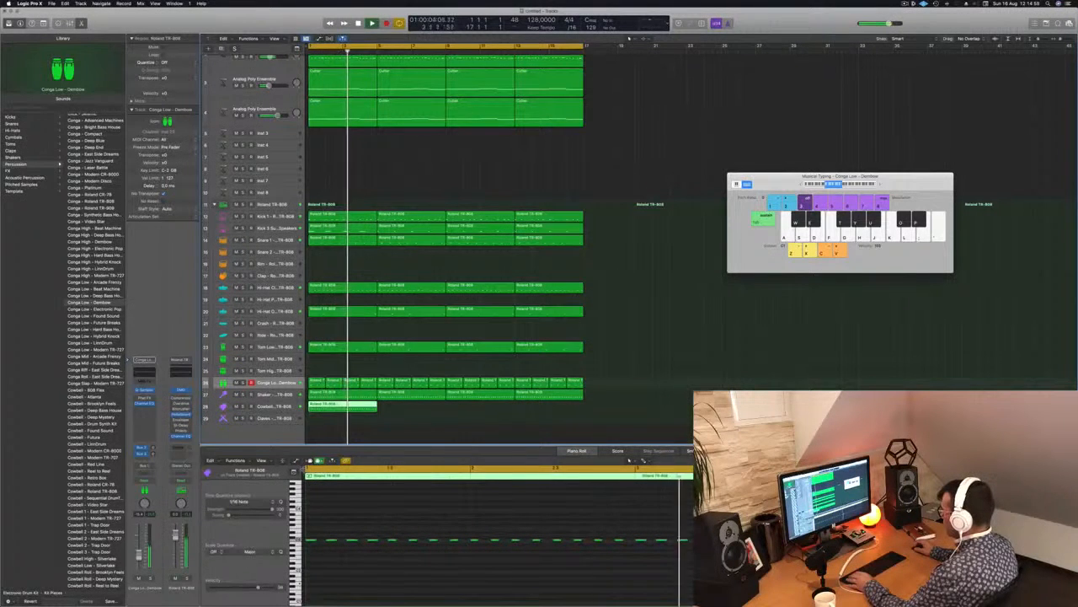
pyautogui.click(499, 514)
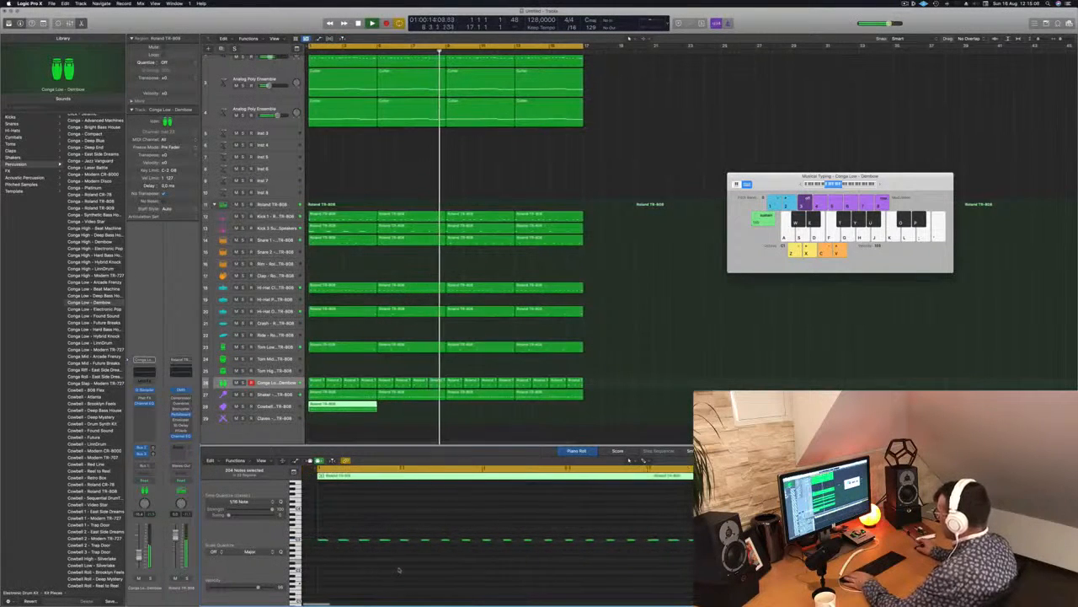
pyautogui.press('space')
pyautogui.press('space')
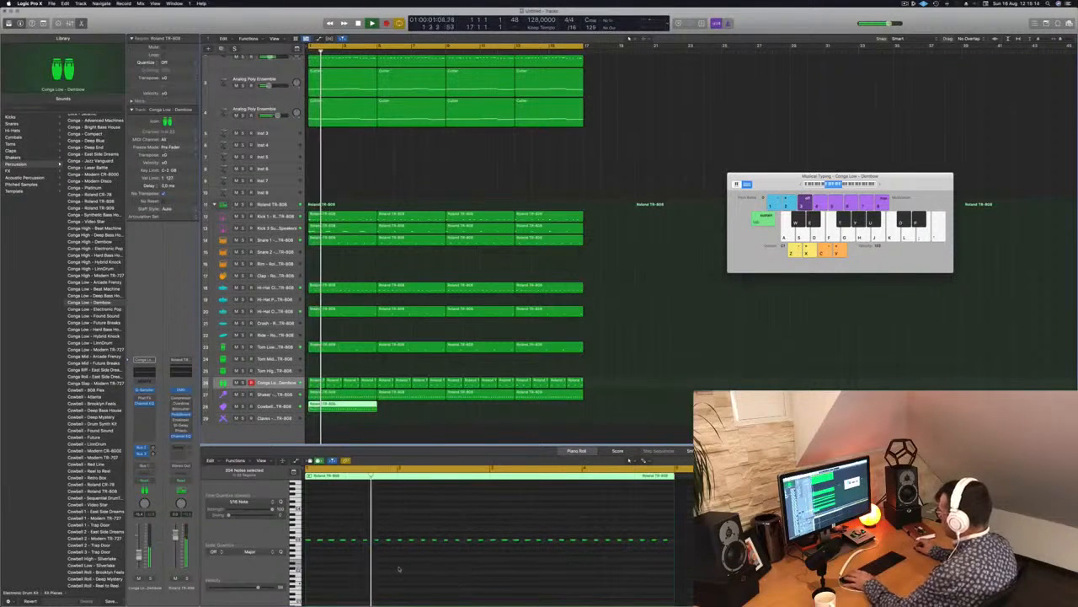
pyautogui.click(320, 540)
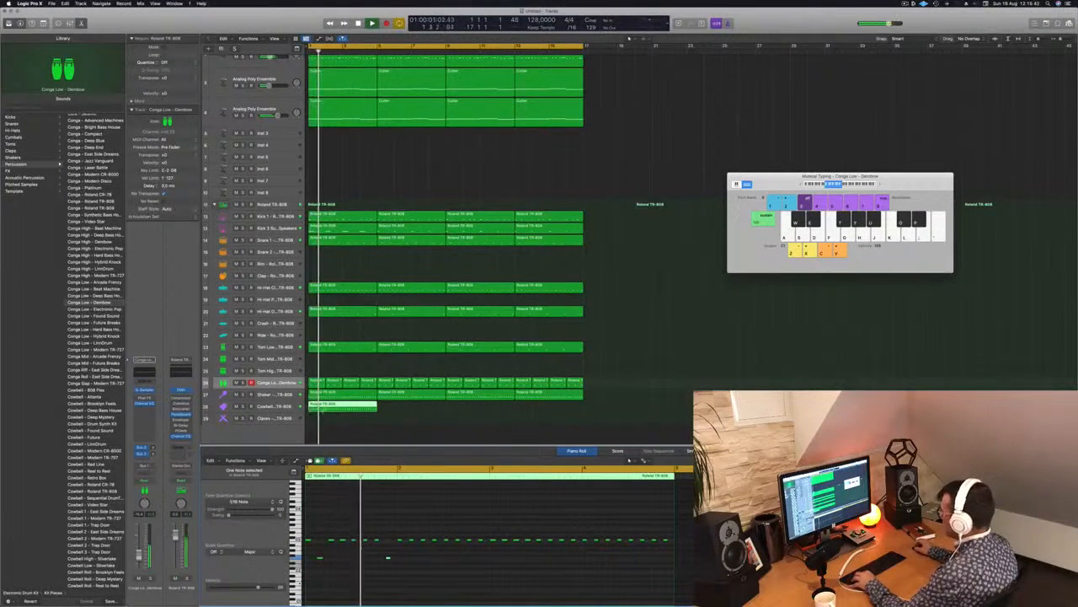
# Trim the Cowbell region to its first bar, repeat it up to bar 17, and replay with the Cowbell track selected.
pyautogui.doubleClick(326, 405)
pyautogui.press('BackSpace')
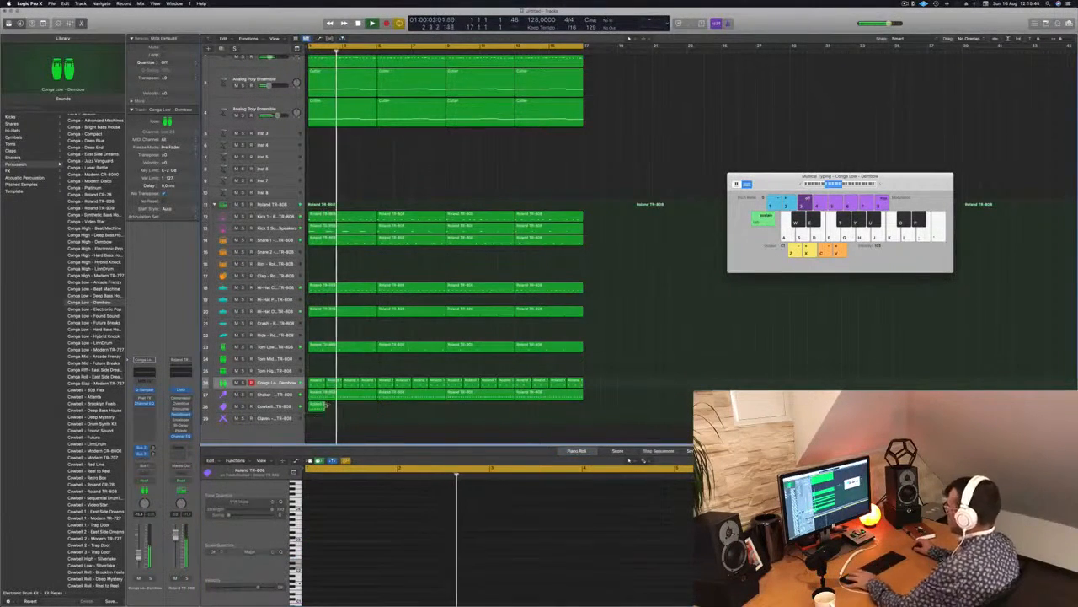
pyautogui.moveTo(333, 410); pyautogui.dragTo(390, 412)
pyautogui.moveTo(460, 411)
pyautogui.mouseDown()
pyautogui.moveTo(320, 407)
pyautogui.moveTo(456, 410)
pyautogui.mouseUp()
pyautogui.press('Return')
pyautogui.click(273, 406)
pyautogui.press('space')
pyautogui.press('space')
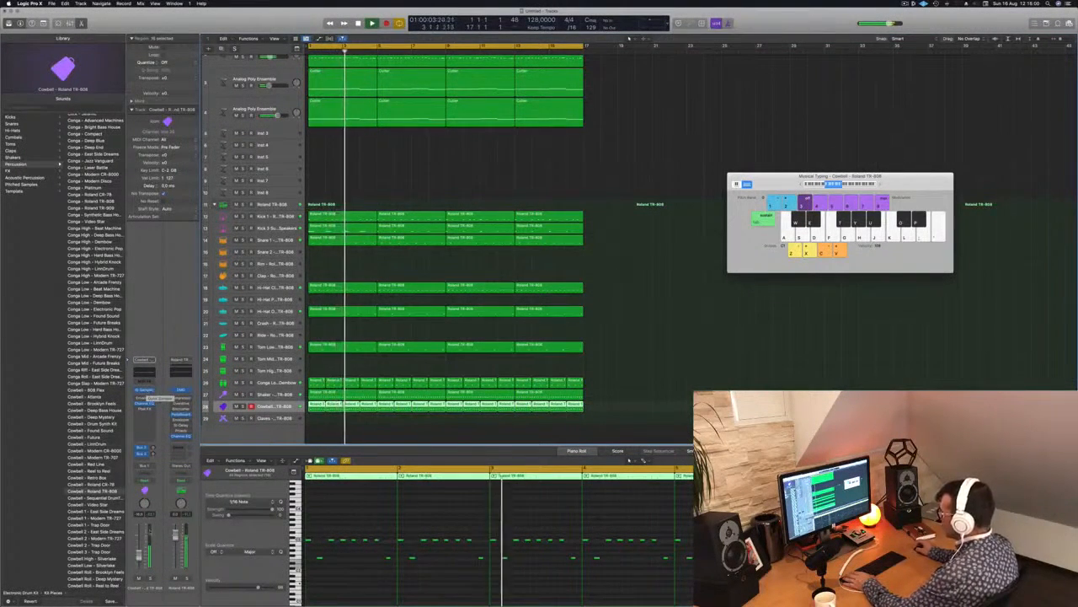
# Listen to the Cowbell track soloed, then turn solo off and replay the full beat from the start.
pyautogui.press('s')
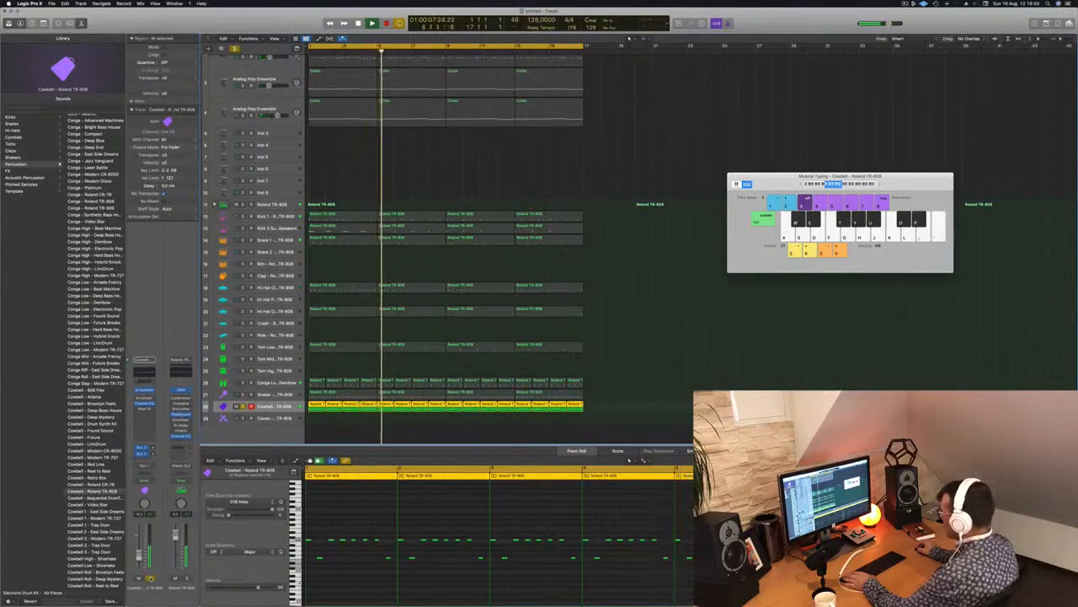
pyautogui.press('s')
pyautogui.press('Return')
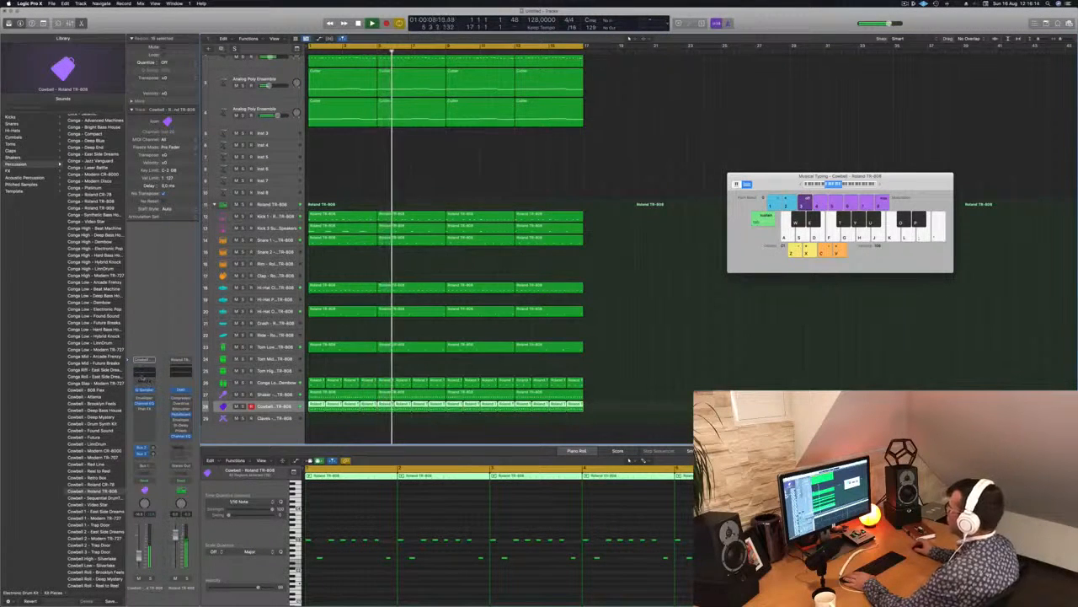
# Add a low cut at 185 Hz in the Cowbell track's Channel EQ and close the EQ window.
pyautogui.click(142, 377)
pyautogui.click(364, 129)
pyautogui.moveTo(371, 160); pyautogui.dragTo(533, 190)
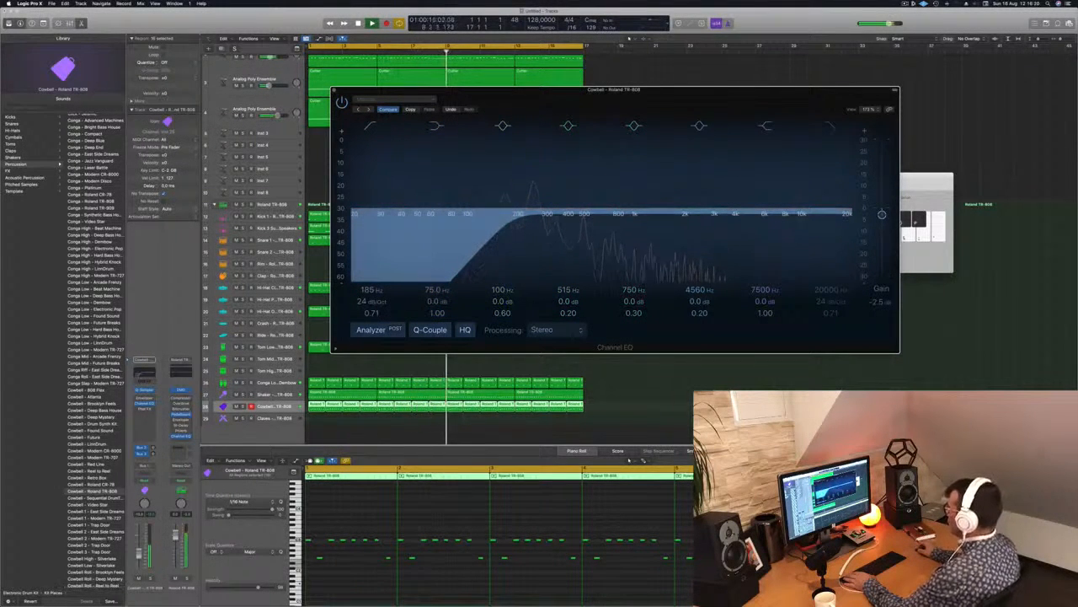
pyautogui.click(334, 91)
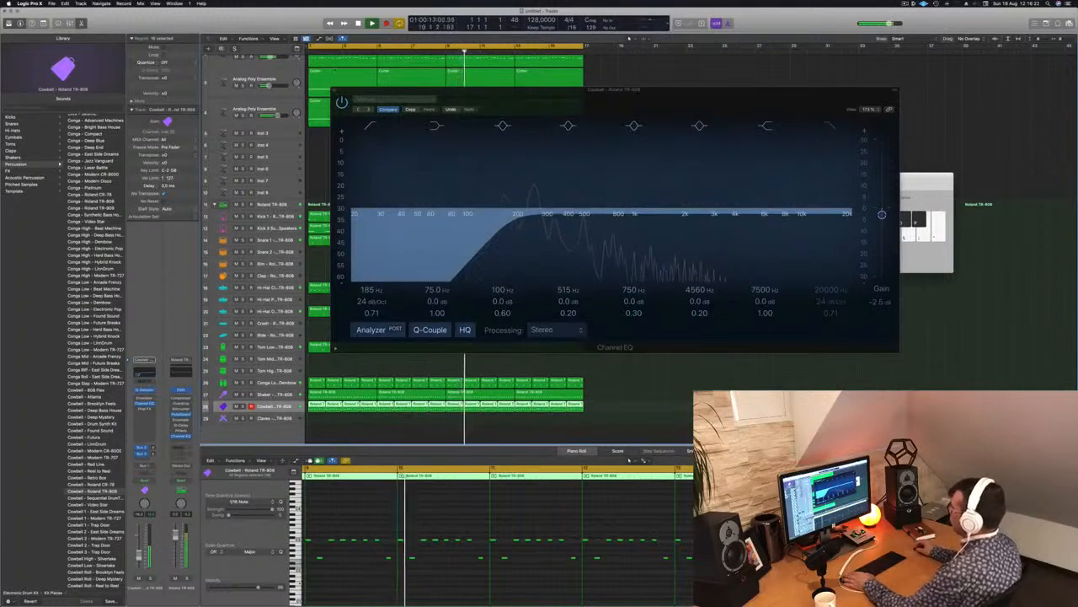
pyautogui.click(335, 90)
# Copy the first Snare 1 region down onto the Clap track.
pyautogui.press('super+Left')
pyautogui.press('super+Left')
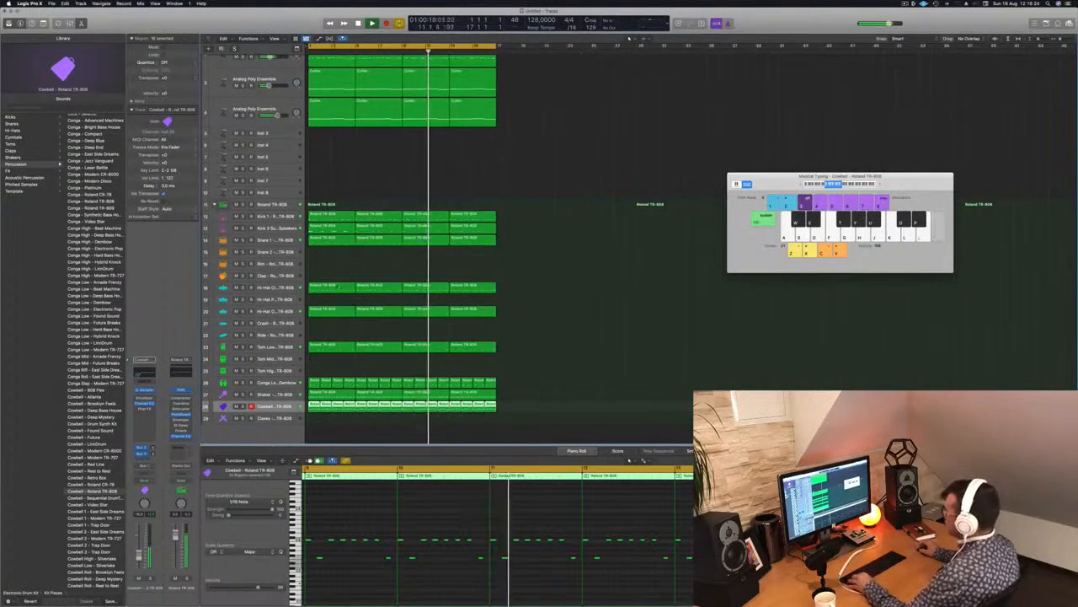
pyautogui.moveTo(331, 239); pyautogui.dragTo(326, 278)
pyautogui.press('super+Left')
pyautogui.press('super+Left')
pyautogui.press('super+Left')
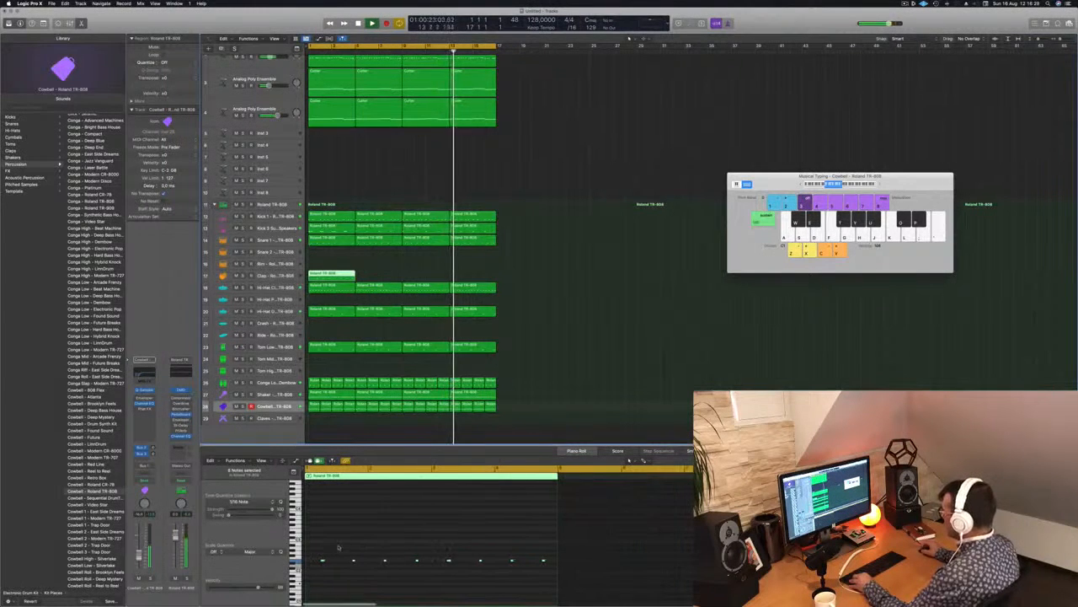
# Move every note except the first in the copied Clap region to a higher pitch.
pyautogui.moveTo(326, 550); pyautogui.dragTo(561, 574)
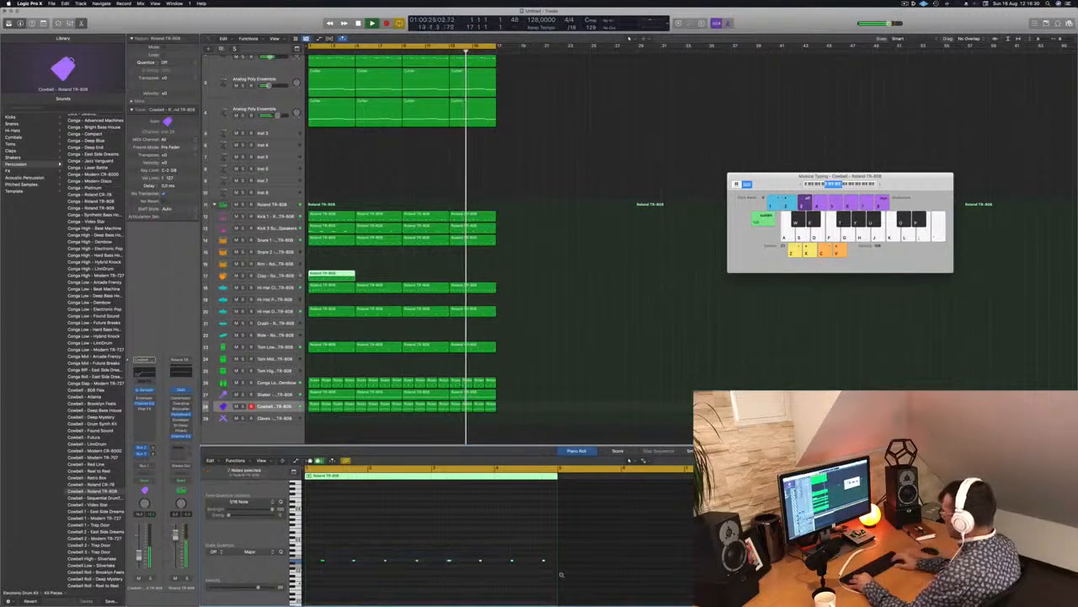
pyautogui.hotkey('alt', 'Down')
pyautogui.hotkey('alt', 'Down')
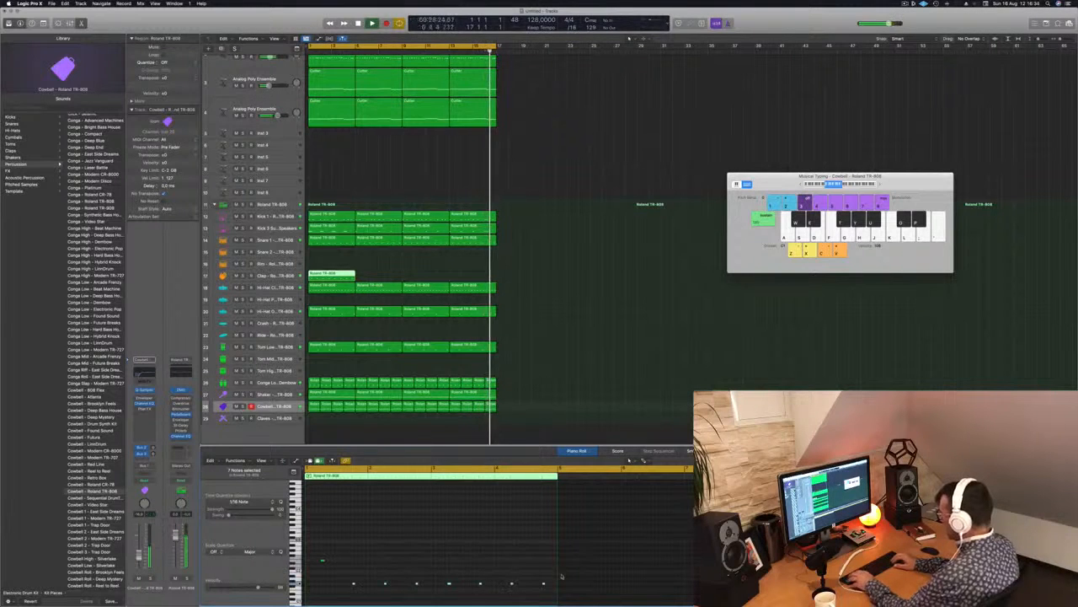
pyautogui.hotkey('alt', 'Up')
pyautogui.hotkey('alt', 'Up')
pyautogui.hotkey('alt', 'Up')
pyautogui.hotkey('alt', 'Up')
pyautogui.hotkey('alt', 'Up')
pyautogui.hotkey('alt', 'Up')
pyautogui.hotkey('alt', 'Up')
pyautogui.hotkey('alt', 'Up')
pyautogui.hotkey('alt', 'Up')
pyautogui.hotkey('alt', 'Up')
pyautogui.hotkey('alt', 'Up')
pyautogui.hotkey('alt', 'Up')
pyautogui.hotkey('alt', 'Up')
pyautogui.hotkey('alt', 'Up')
pyautogui.hotkey('alt', 'Up')
pyautogui.hotkey('alt', 'Up')
pyautogui.hotkey('alt', 'Up')
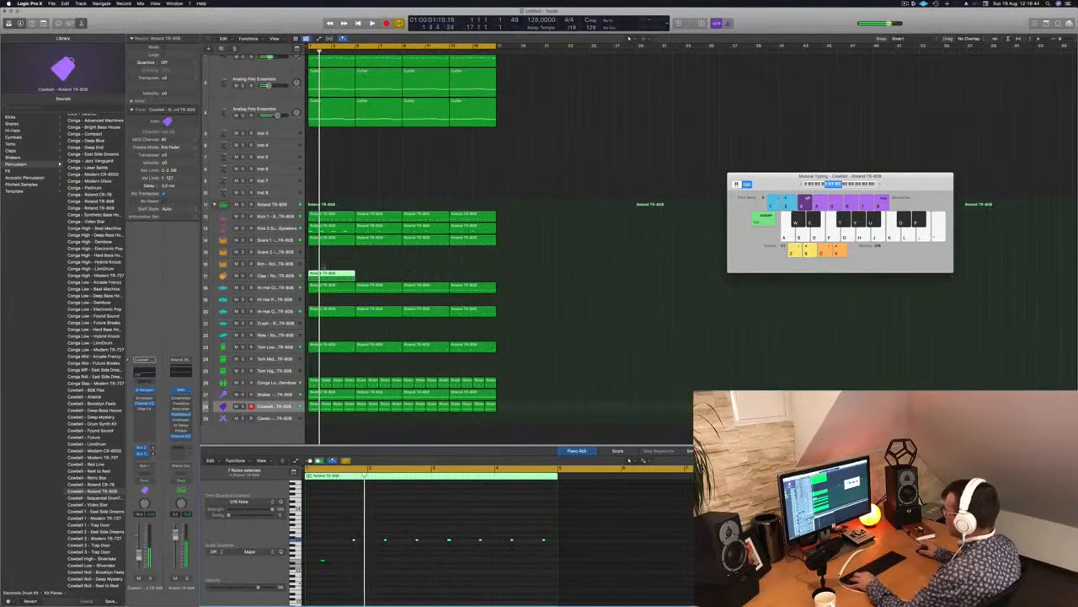
# Trim the Clap region to its first bar, repeat that bar up to bar 17, and replay the beat from the start.
pyautogui.keyDown('super'); pyautogui.doubleClick(321, 276); pyautogui.keyUp('super')
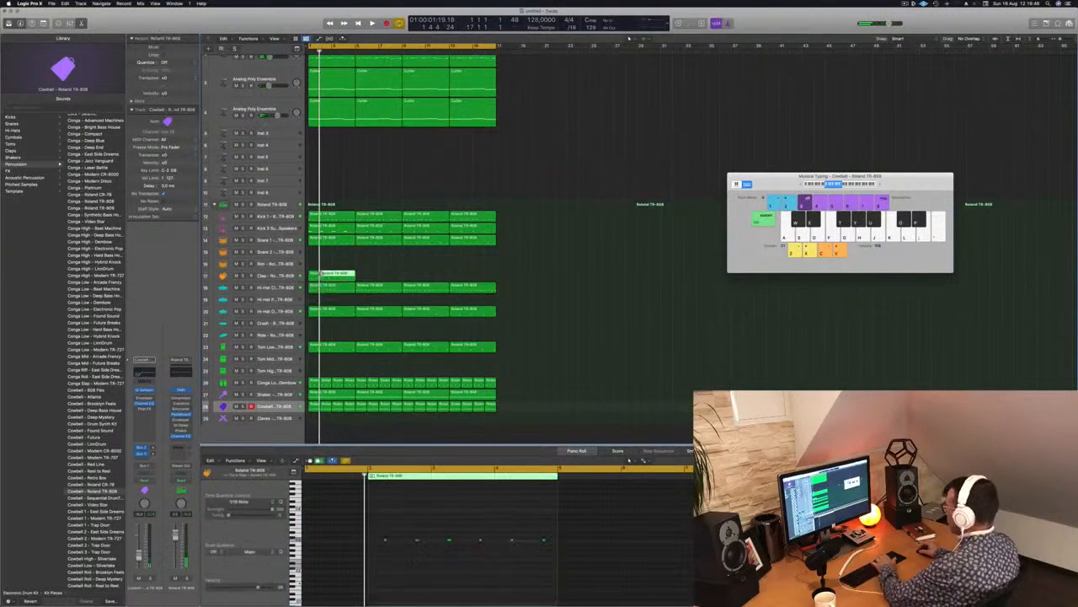
pyautogui.press('Delete')
pyautogui.press('space')
pyautogui.moveTo(315, 277); pyautogui.dragTo(328, 279)
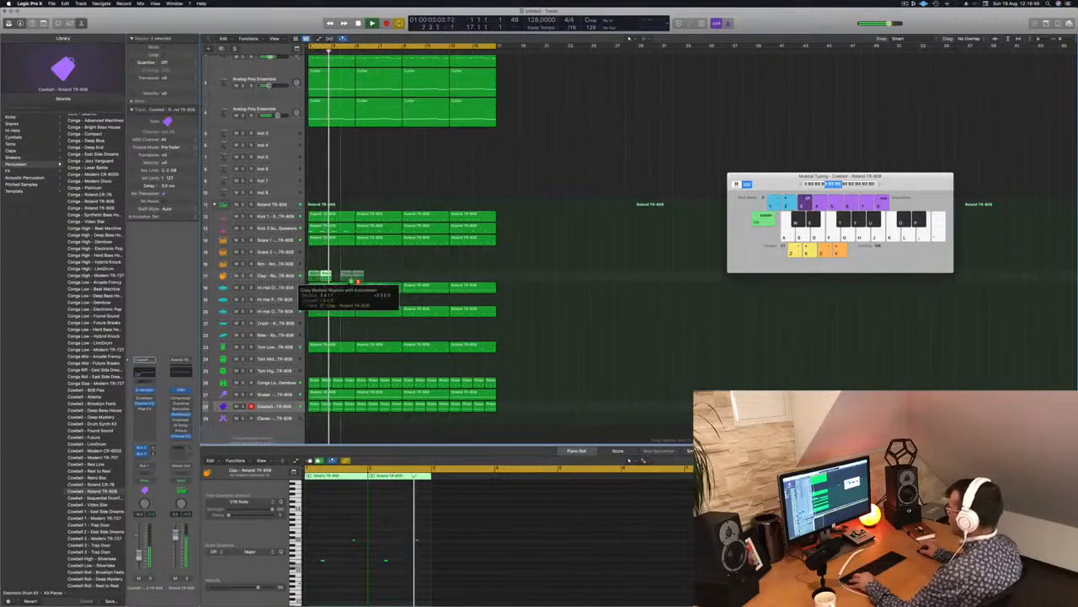
pyautogui.press('super+r')
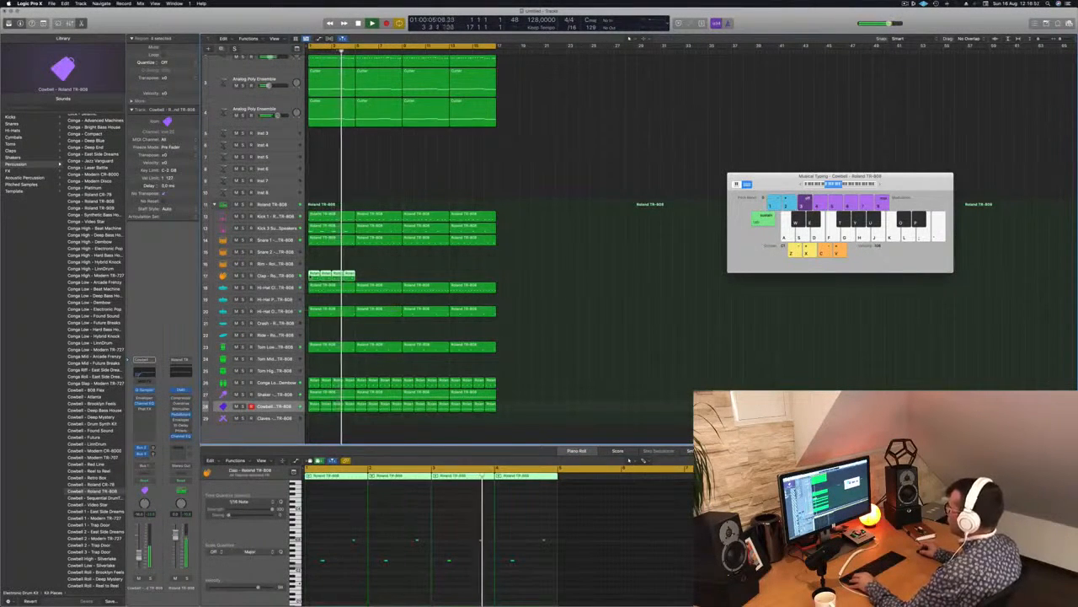
pyautogui.press('super+r')
pyautogui.moveTo(407, 268)
pyautogui.mouseDown()
pyautogui.moveTo(313, 276)
pyautogui.moveTo(405, 275)
pyautogui.mouseUp()
pyautogui.press('space')
pyautogui.press('space')
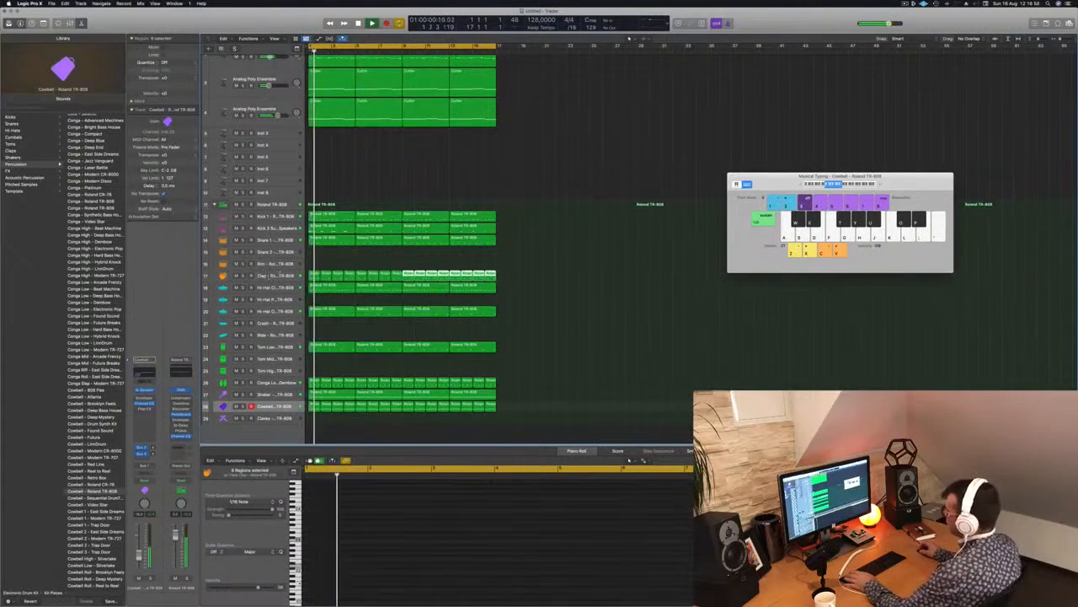
# Add a low cut at 412 Hz in the Clap track's Channel EQ, close it and replay from the start.
pyautogui.click(267, 276)
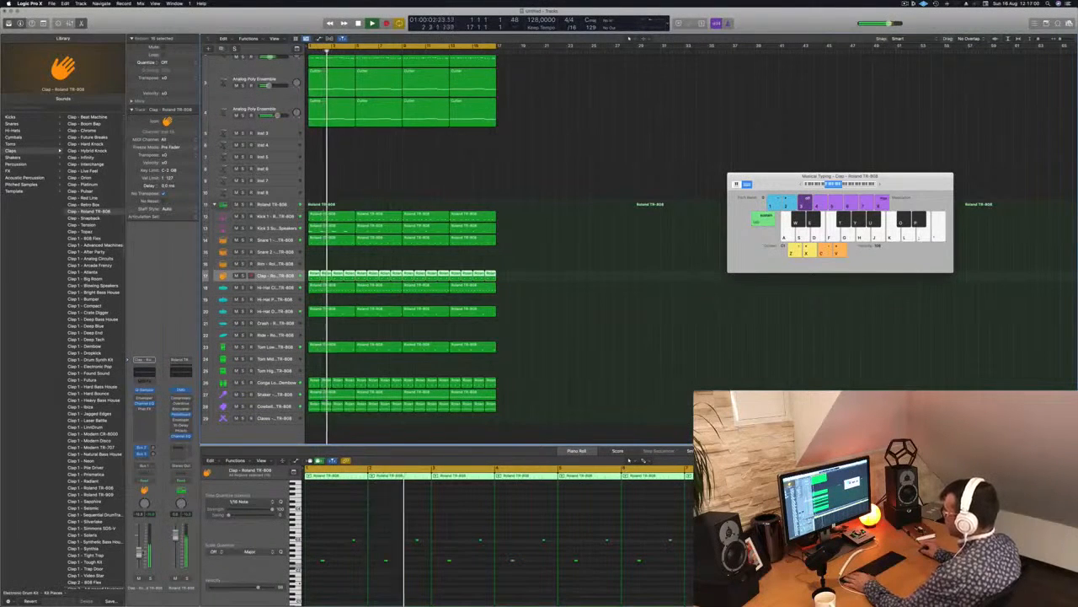
pyautogui.press('e')
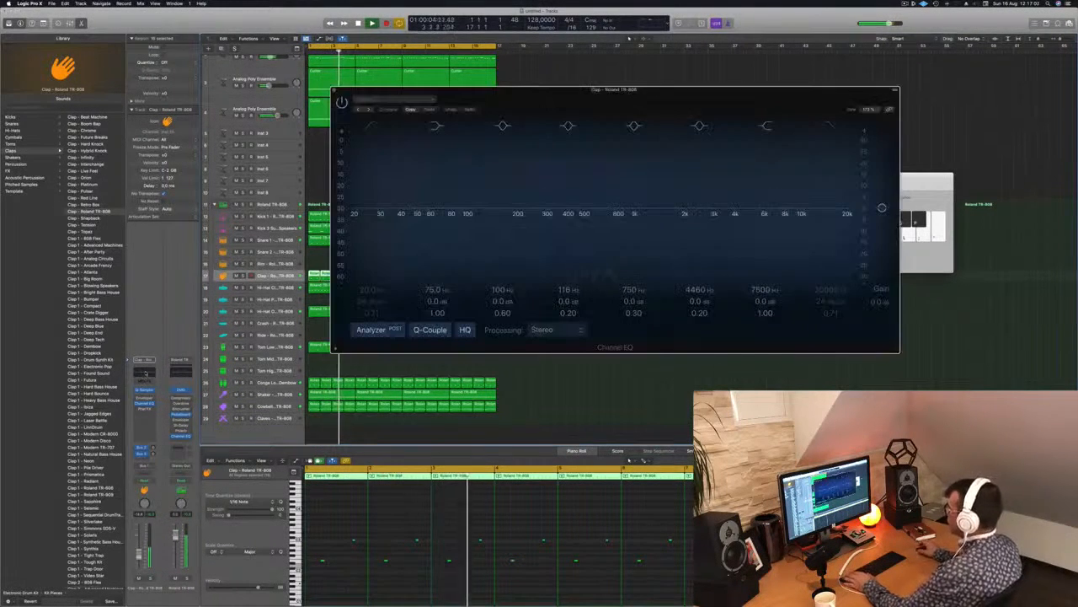
pyautogui.moveTo(361, 211); pyautogui.dragTo(590, 204)
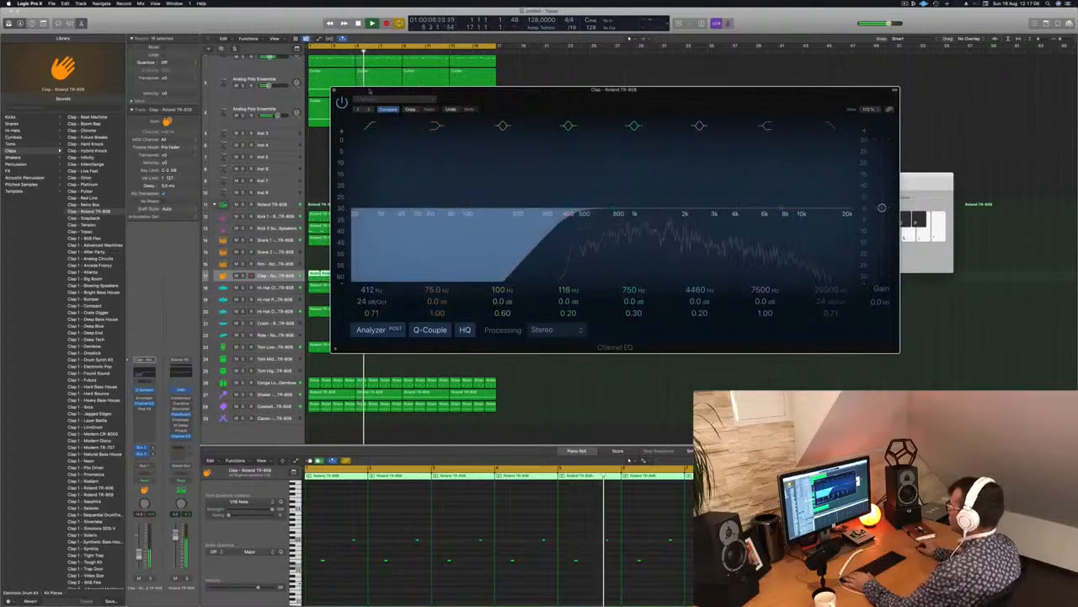
pyautogui.click(334, 90)
pyautogui.press('Return')
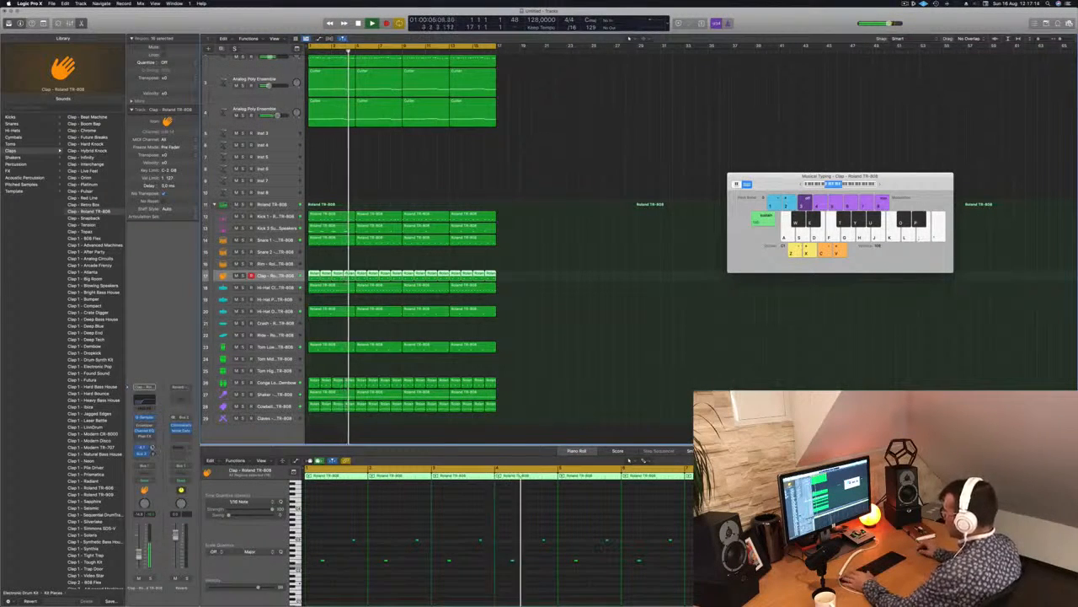
# Inspect the ChromaVerb settings during playback, then close the plug-in and clear the Clap region selection.
pyautogui.click(185, 427)
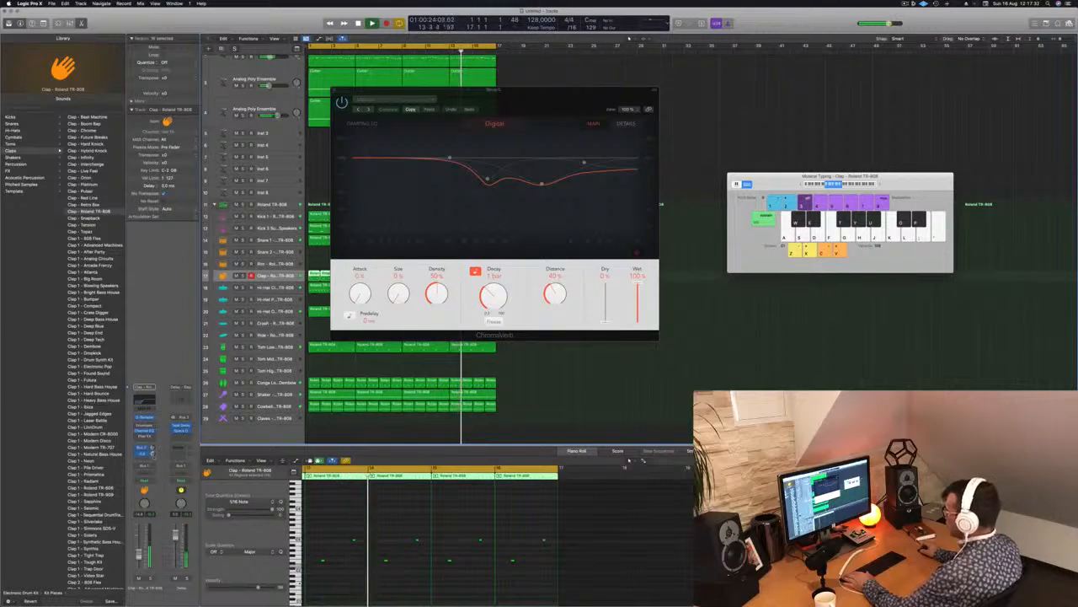
pyautogui.click(334, 91)
pyautogui.press('super+Left')
pyautogui.press('super+Left')
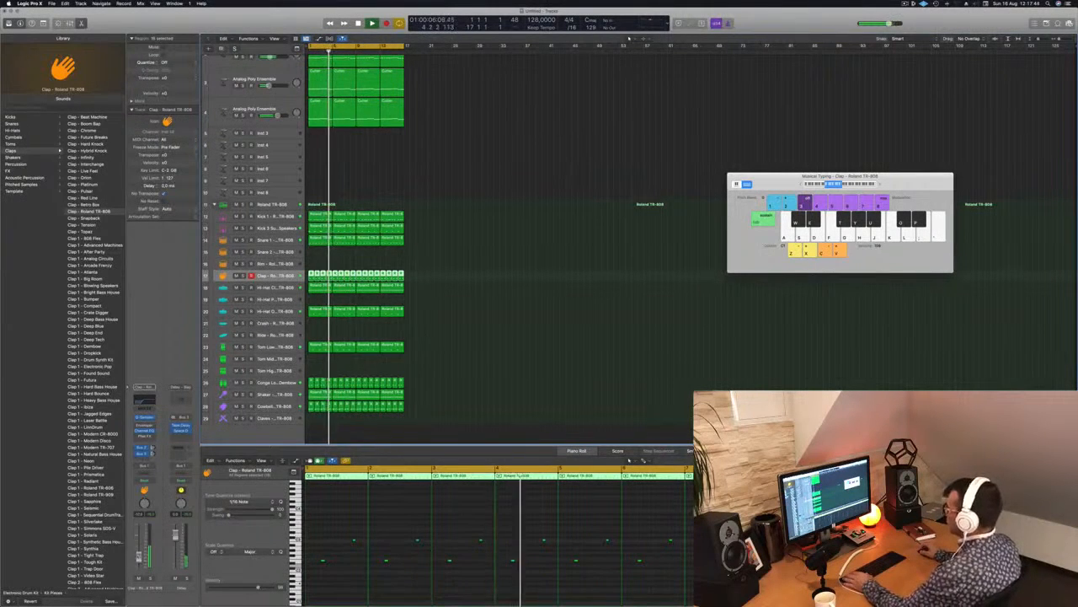
pyautogui.click(458, 176)
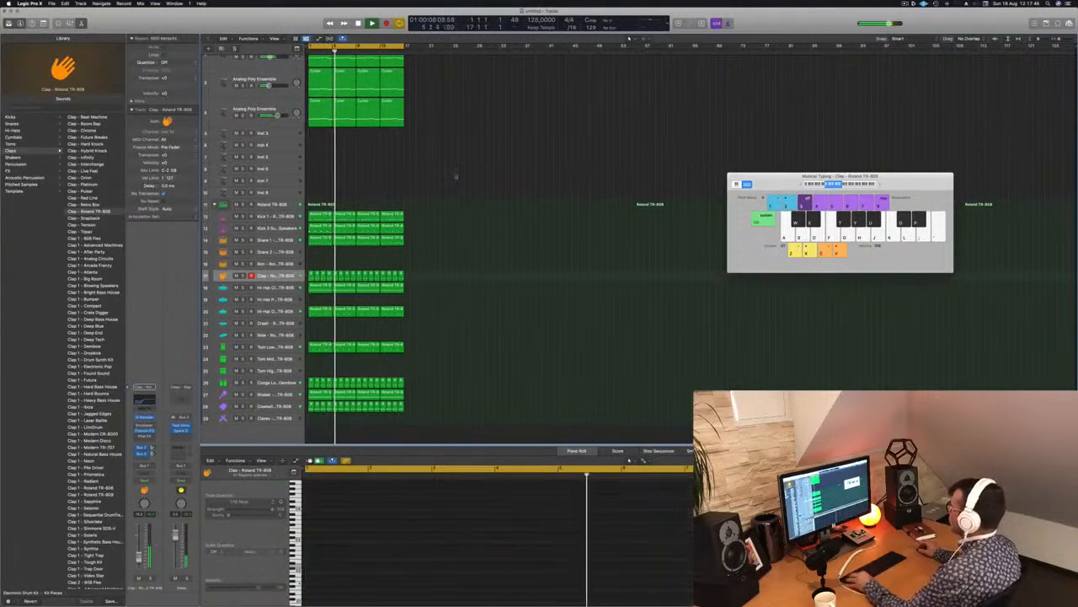
# Select the Cowbell track to examine its notes during playback.
pyautogui.scroll(-5, 455, 175)
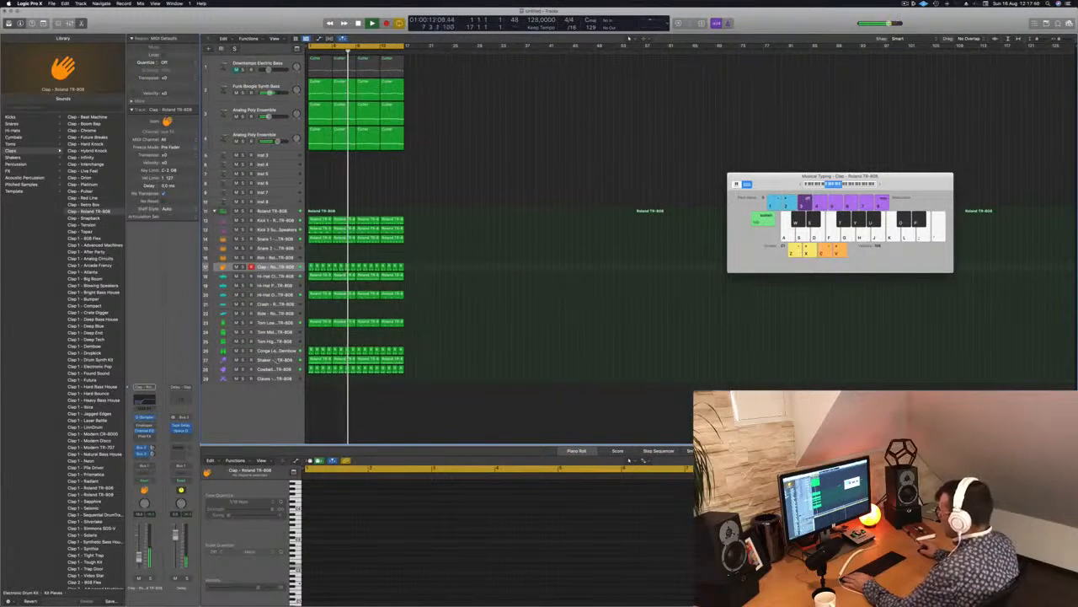
pyautogui.click(253, 370)
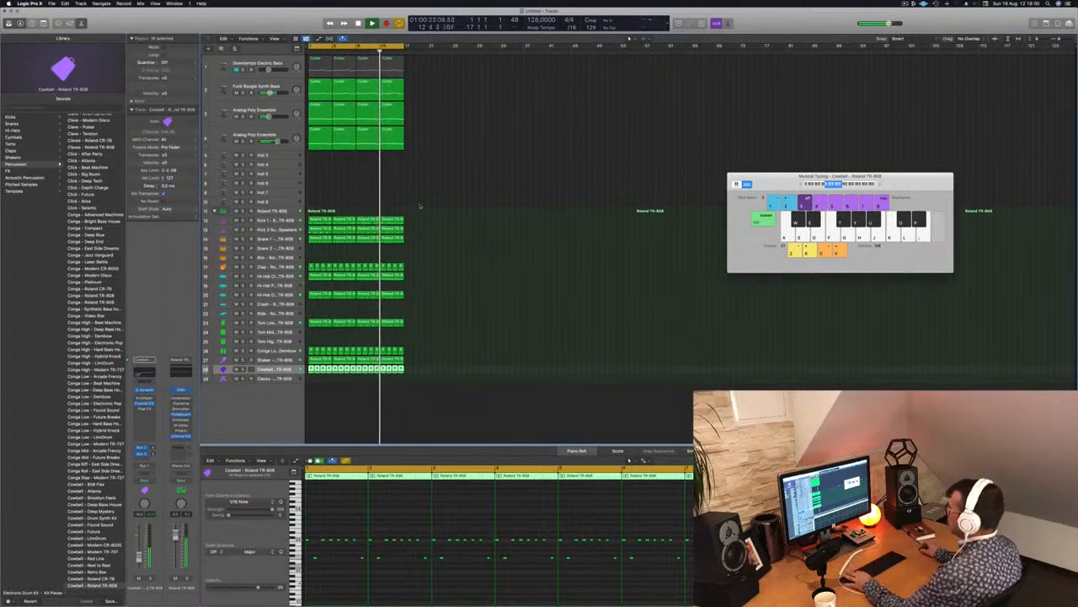
pyautogui.scroll(-4, 398, 191)
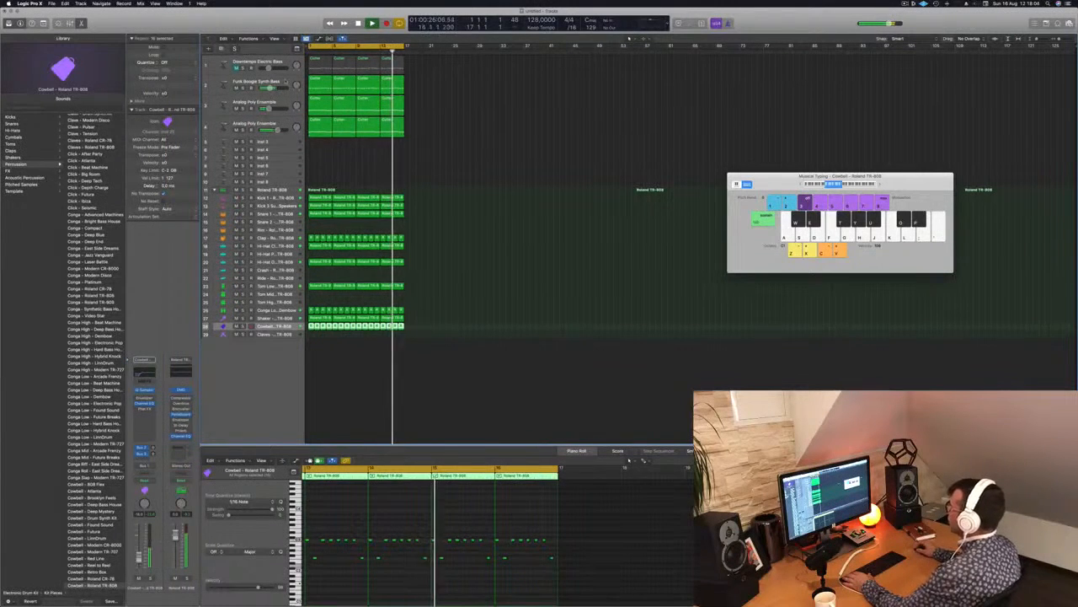
# Examine the Alchemy settings of the Funk Boogie Synth Bass track, then close the plug-in and clear the region selection.
pyautogui.click(258, 82)
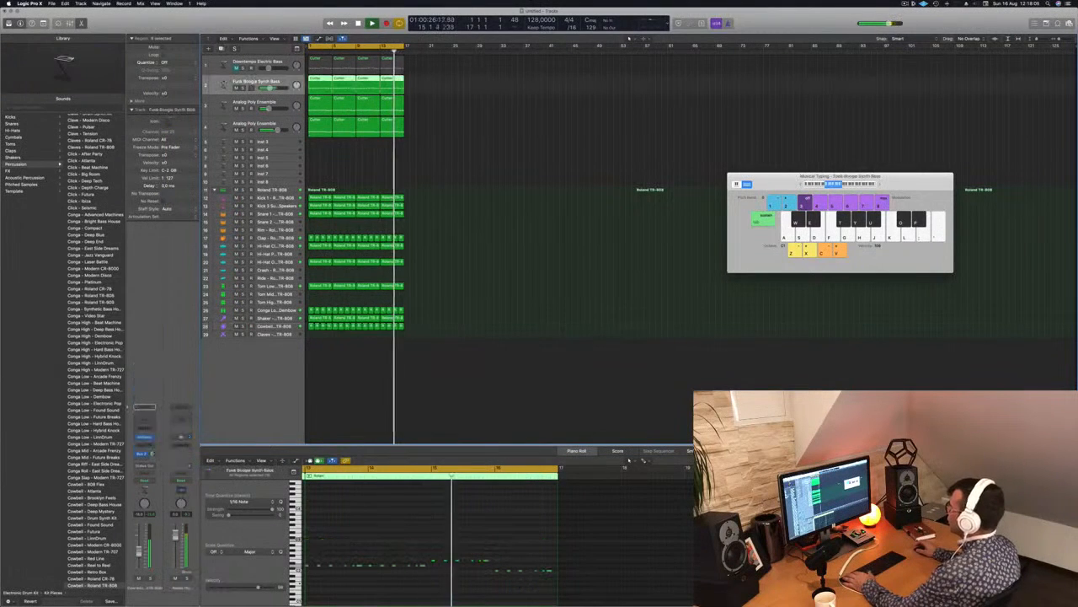
pyautogui.click(144, 438)
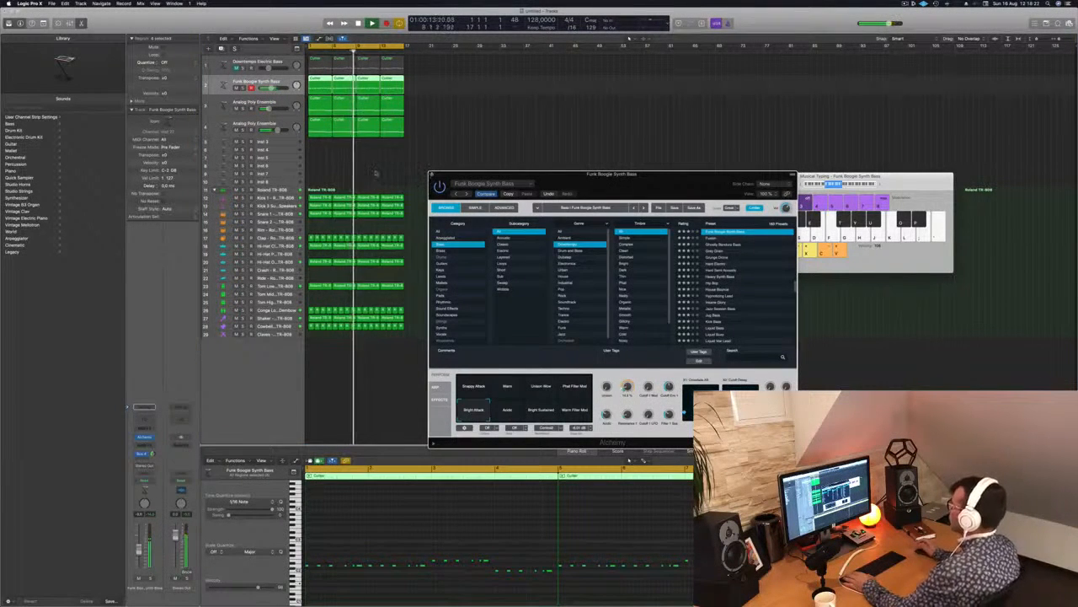
pyautogui.click(432, 174)
pyautogui.click(404, 175)
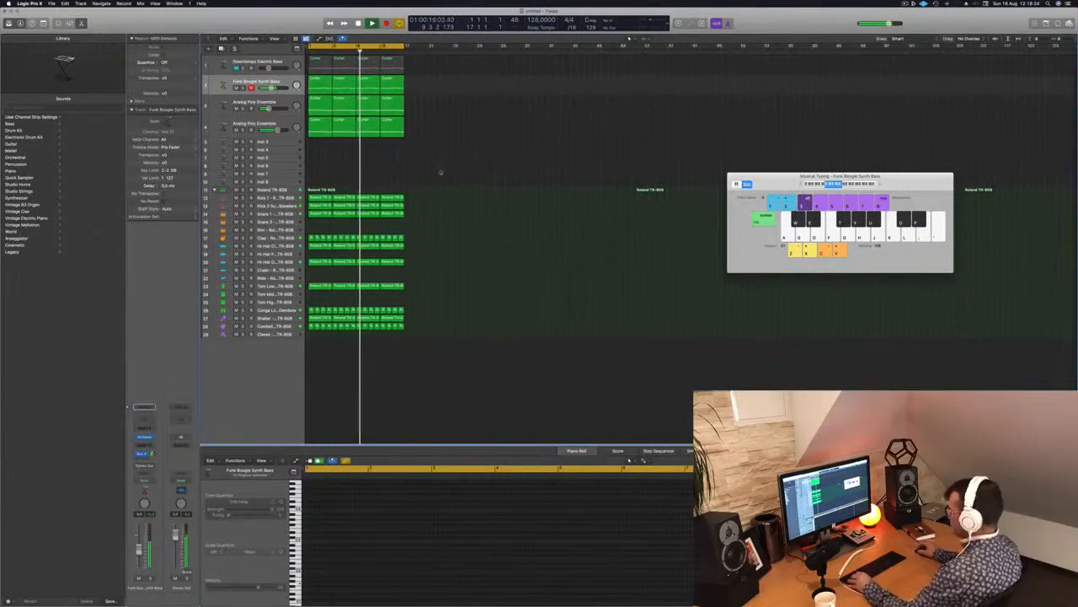
# Select all regions and repeat them three times to extend the 16-bar arrangement up to bar 65.
pyautogui.press('super+a')
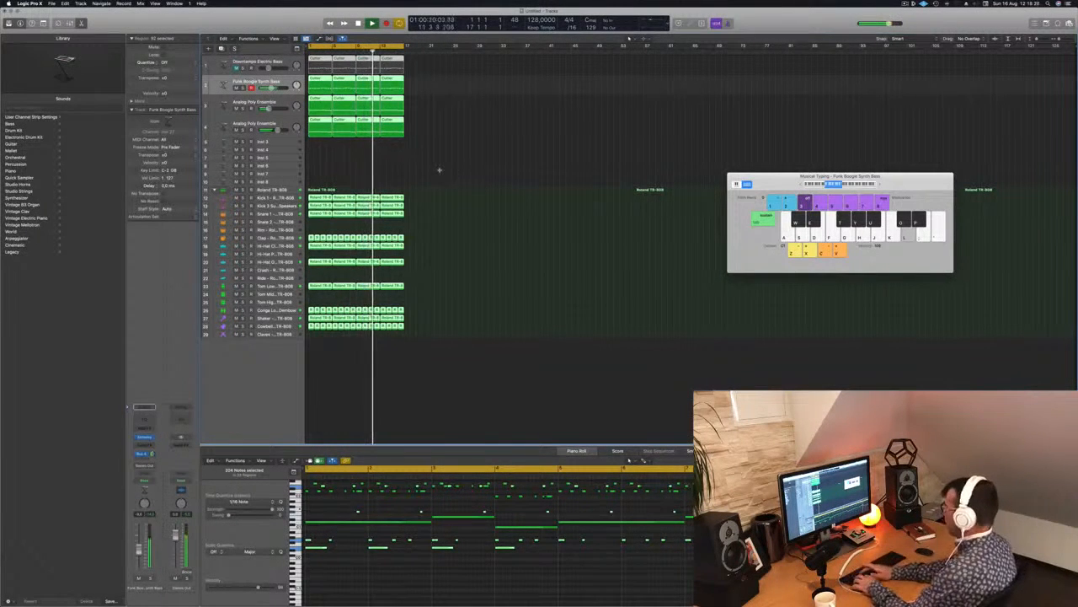
pyautogui.press('super+r')
pyautogui.press('super+r')
pyautogui.press('super+r')
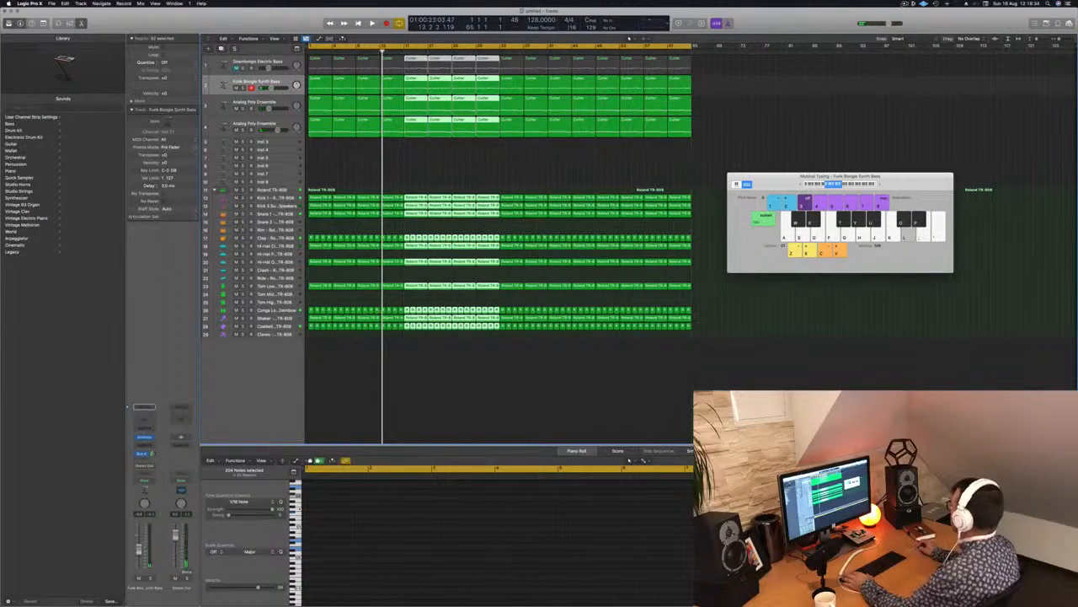
# Replay the extended arrangement from the start, clear the region selection and move the Musical Typing window aside.
pyautogui.click(905, 4)
pyautogui.click(812, 29)
pyautogui.press('space')
pyautogui.click(461, 171)
pyautogui.moveTo(782, 176); pyautogui.dragTo(869, 180)
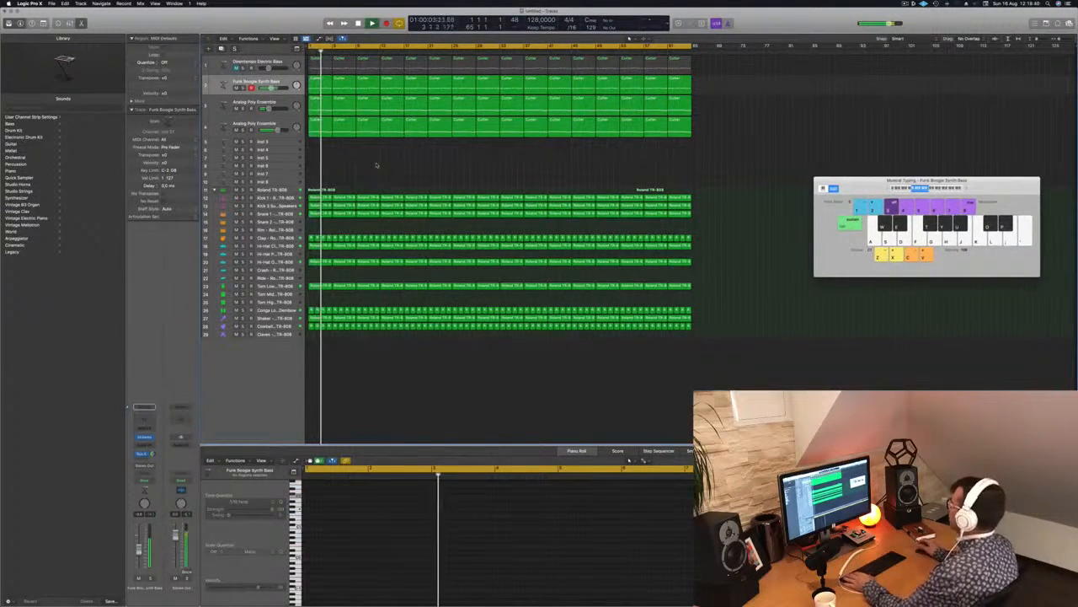
# Enlarge the empty Inst 3 track, replay from the start and open the track's Alchemy instrument.
pyautogui.click(287, 143)
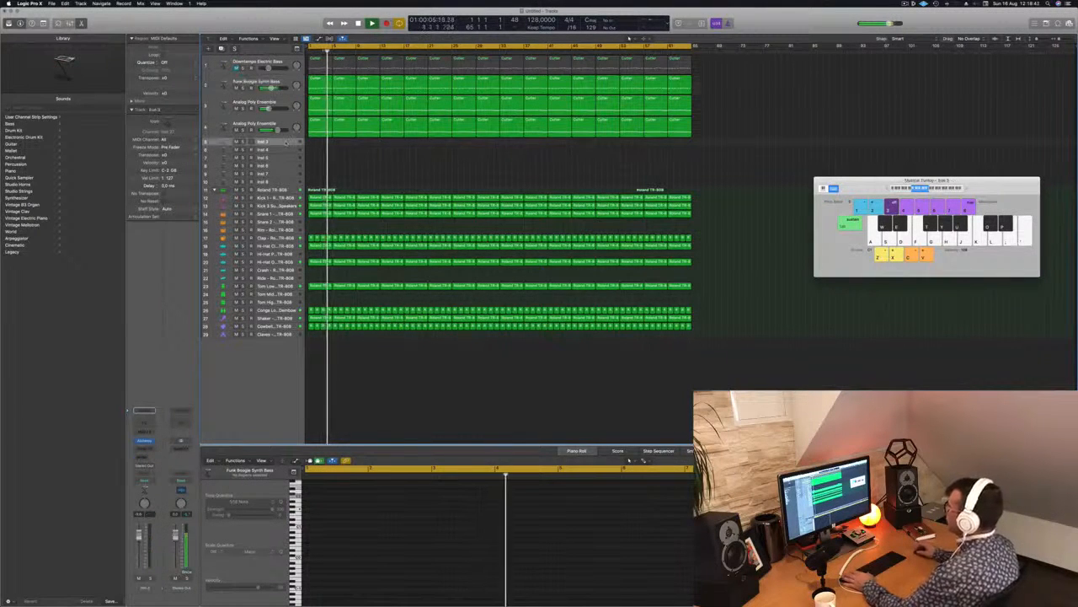
pyautogui.moveTo(282, 157); pyautogui.dragTo(284, 197)
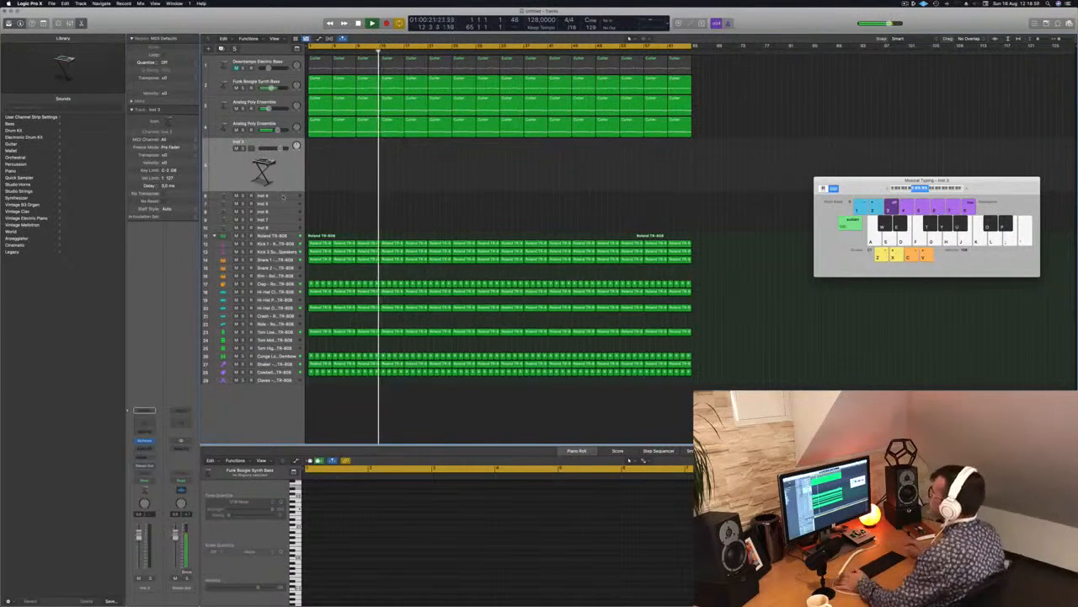
pyautogui.press('Return')
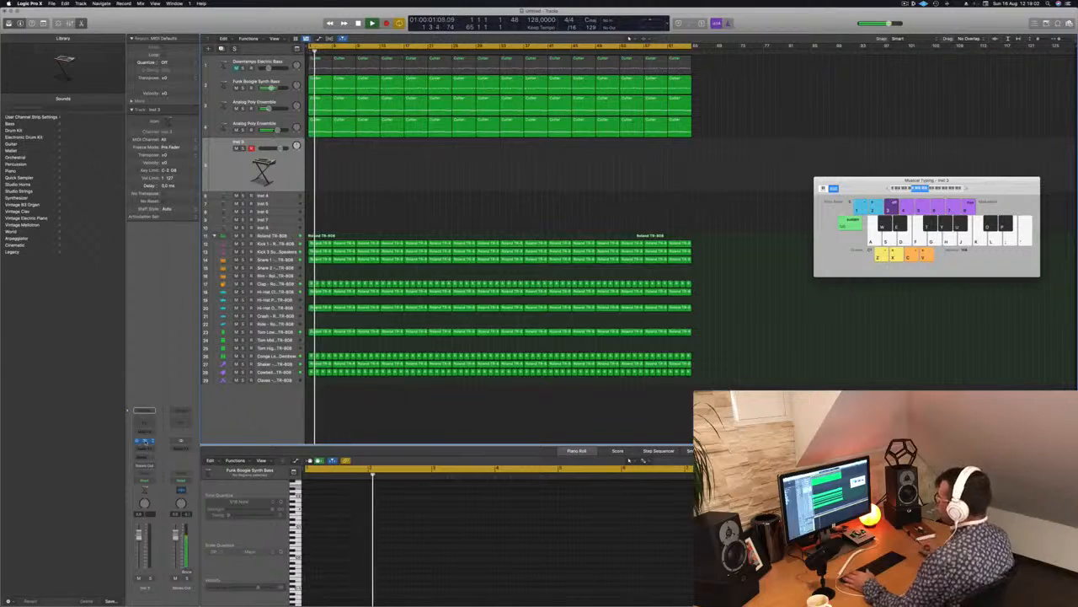
pyautogui.click(144, 440)
pyautogui.moveTo(540, 95); pyautogui.dragTo(768, 169)
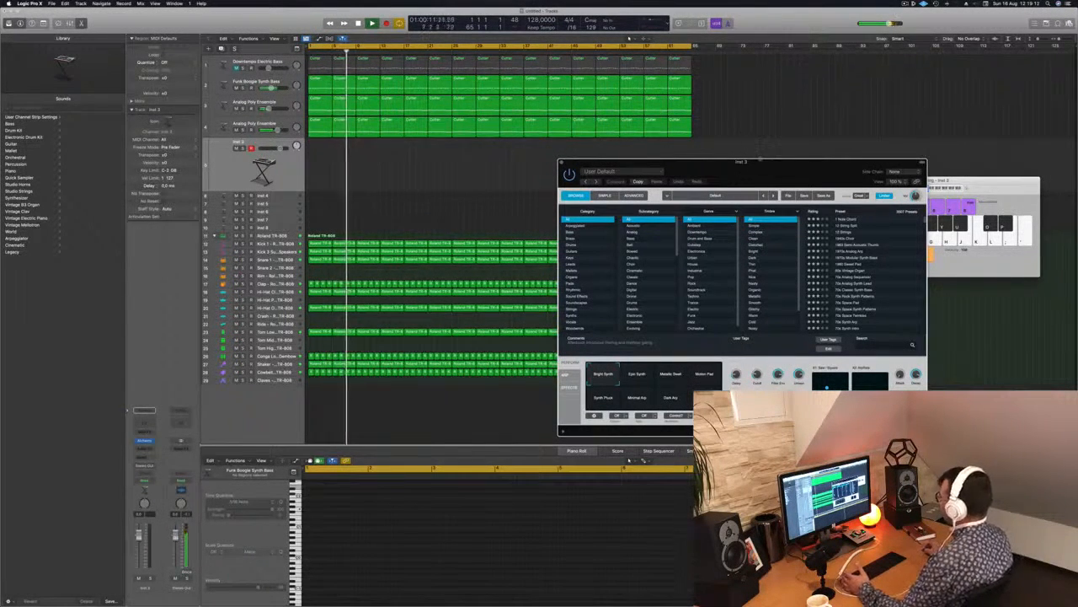
pyautogui.moveTo(761, 164); pyautogui.dragTo(718, 128)
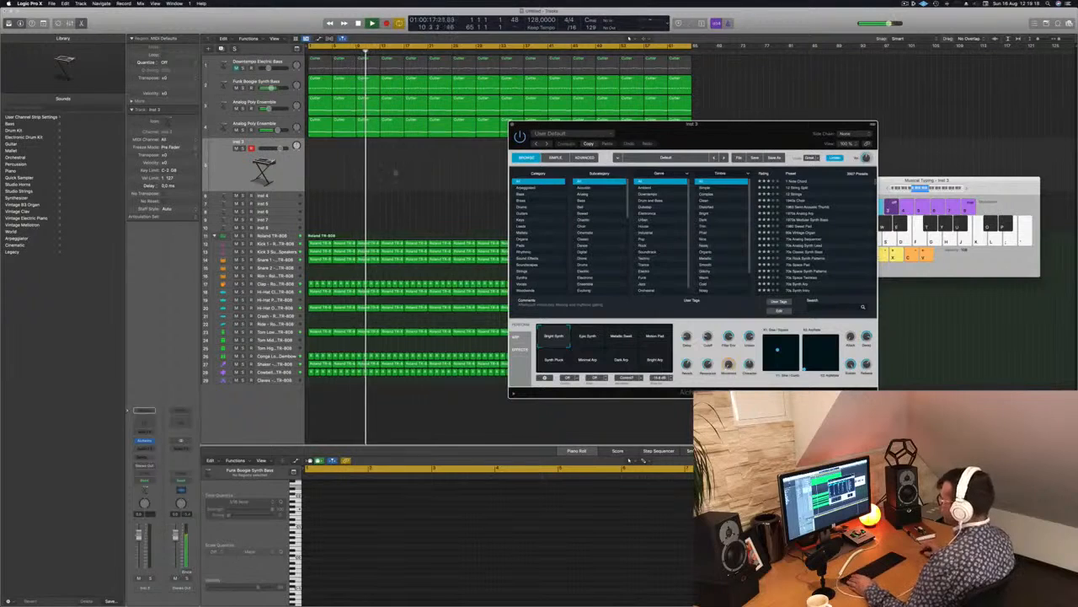
# Select all regions and name them after their tracks.
pyautogui.click(285, 172)
pyautogui.press('super+a')
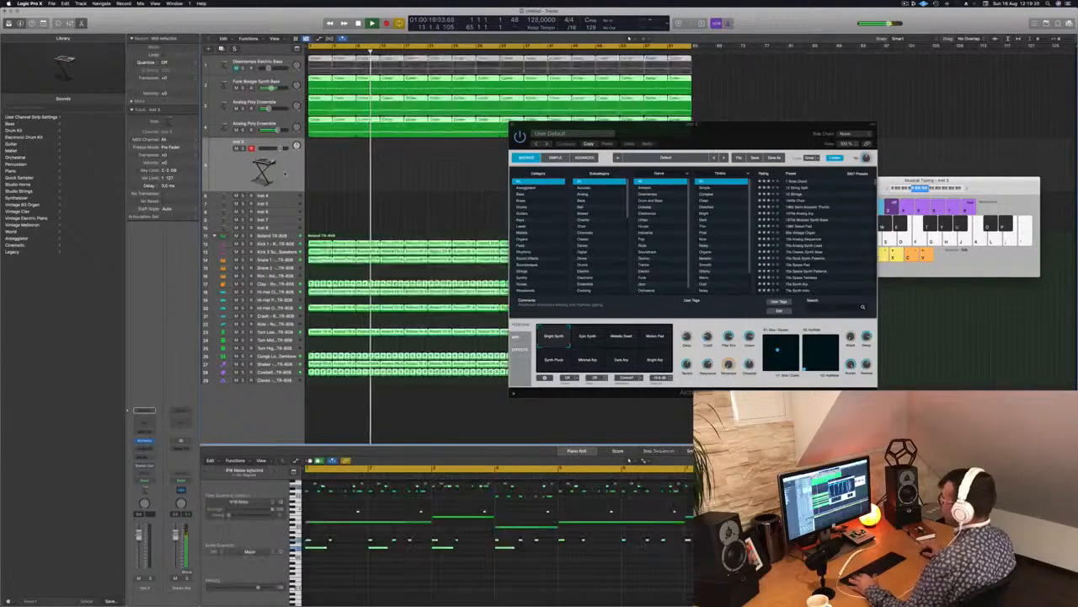
pyautogui.rightClick(359, 155)
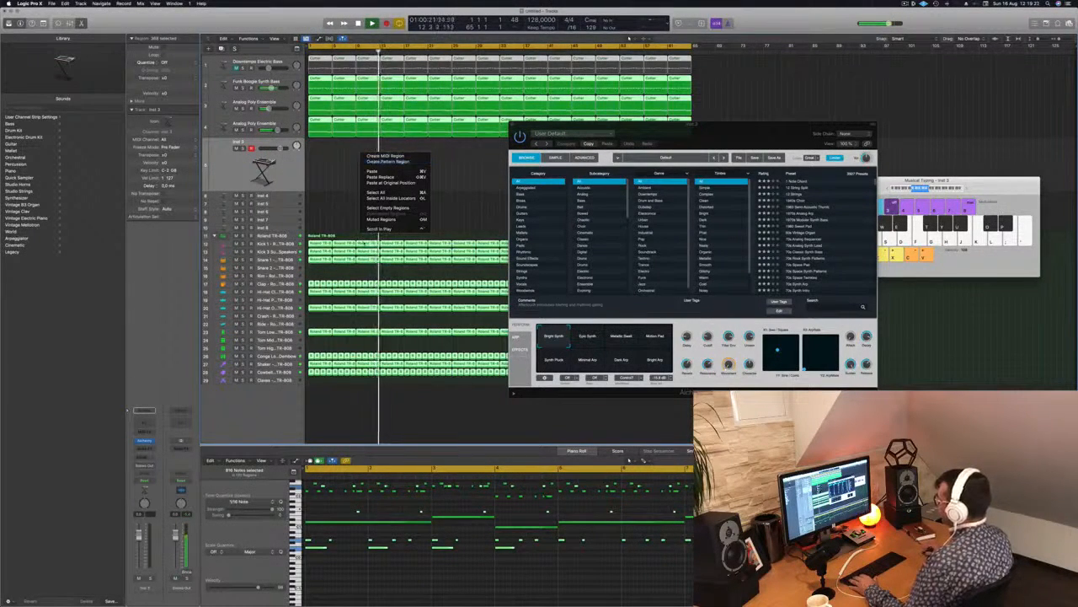
pyautogui.rightClick(364, 242)
pyautogui.click(367, 229)
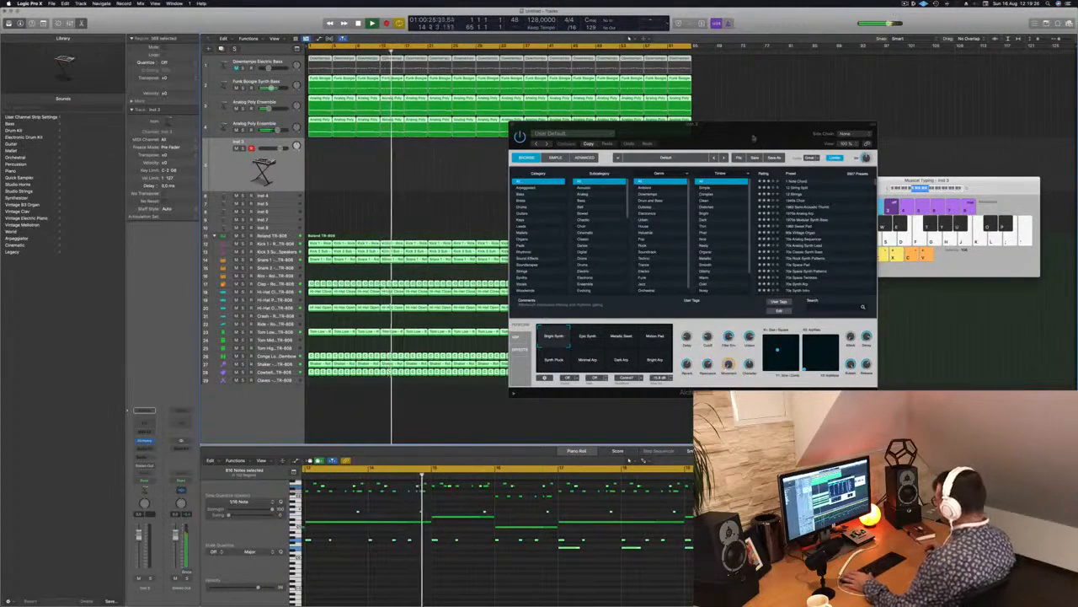
# Load Alchemy's 80s Synth Pop Lead (1) preset from the Leads category and try notes in a higher Musical Typing octave.
pyautogui.moveTo(746, 130); pyautogui.dragTo(738, 127)
pyautogui.click(515, 222)
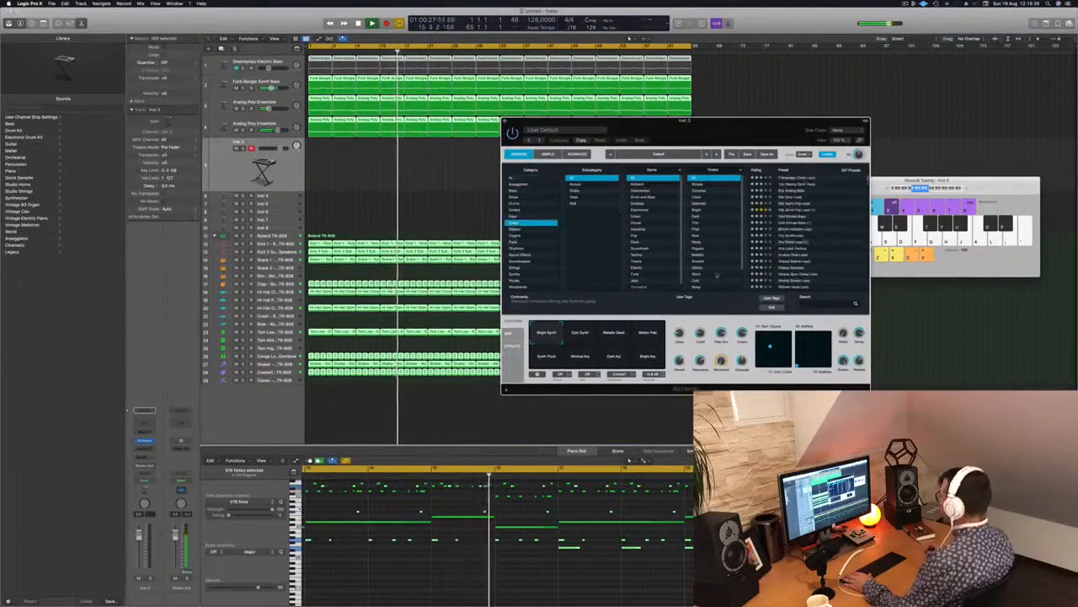
pyautogui.click(797, 210)
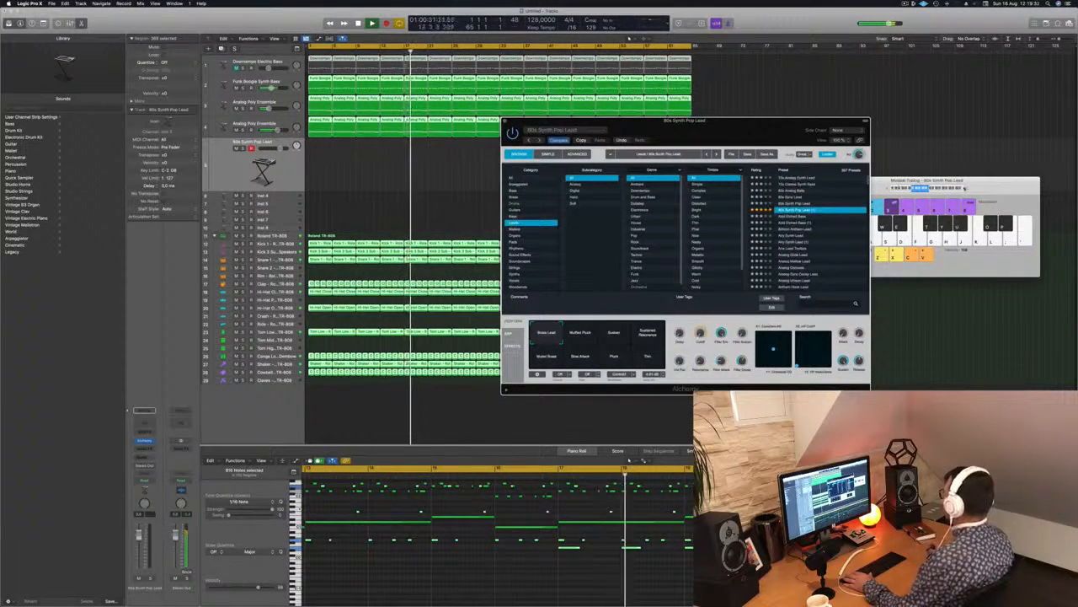
pyautogui.click(965, 188)
pyautogui.press('x')
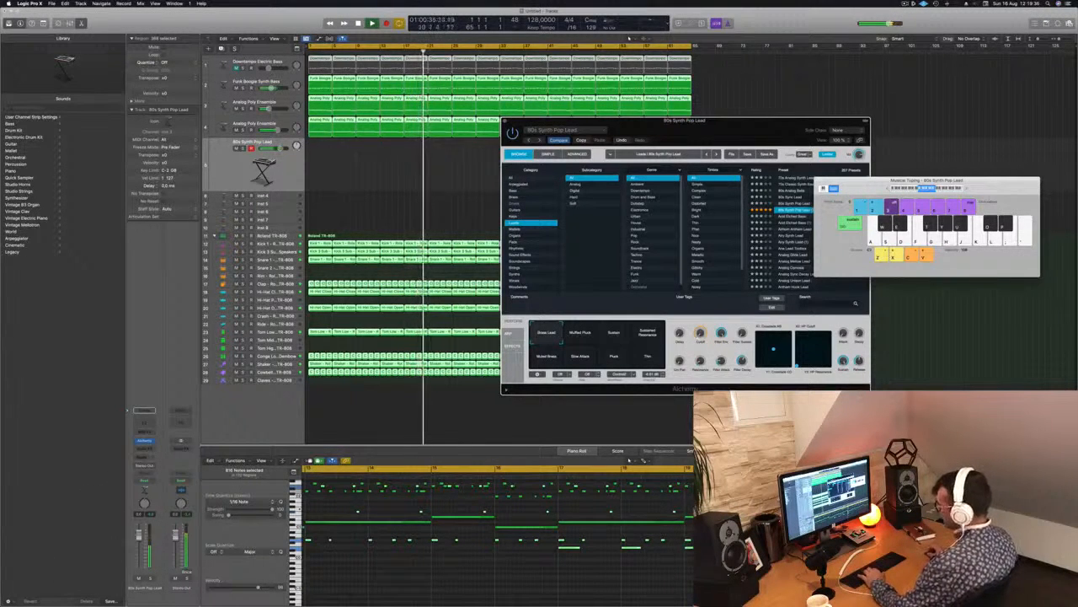
pyautogui.press('h')
pyautogui.press('j')
# Send the lead track to Bus 5 and insert SilverVerb on the resulting aux channel.
pyautogui.click(139, 458)
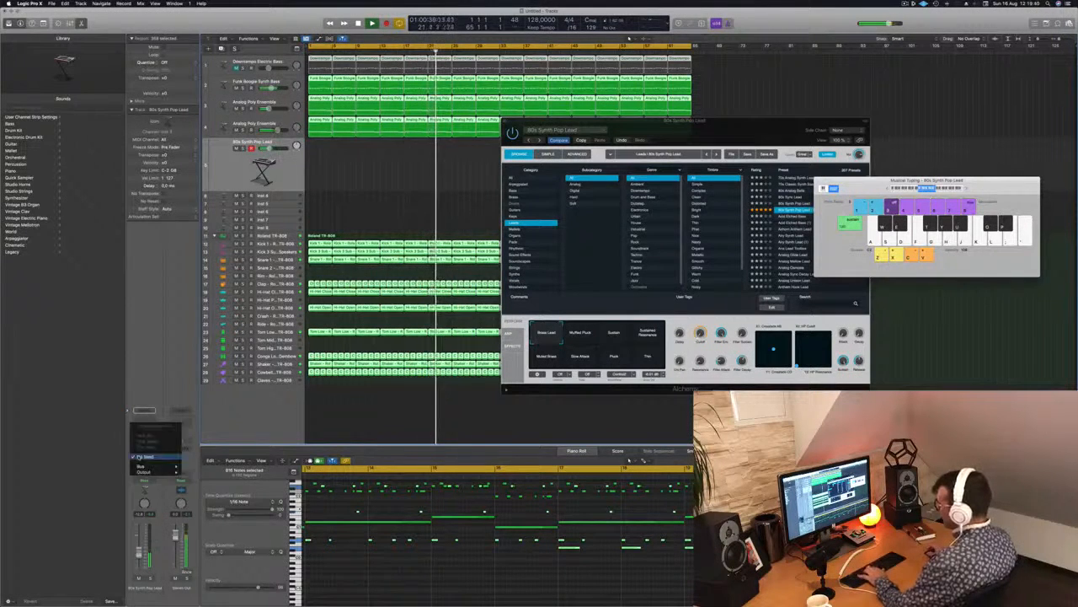
pyautogui.moveTo(140, 466)
pyautogui.click(211, 411)
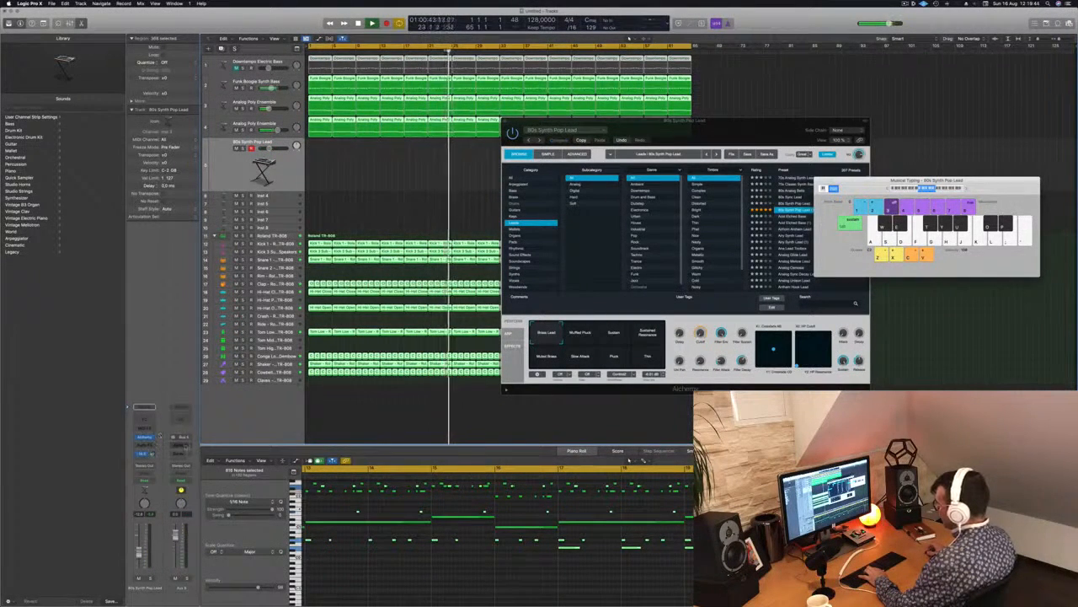
pyautogui.click(179, 445)
pyautogui.moveTo(202, 466)
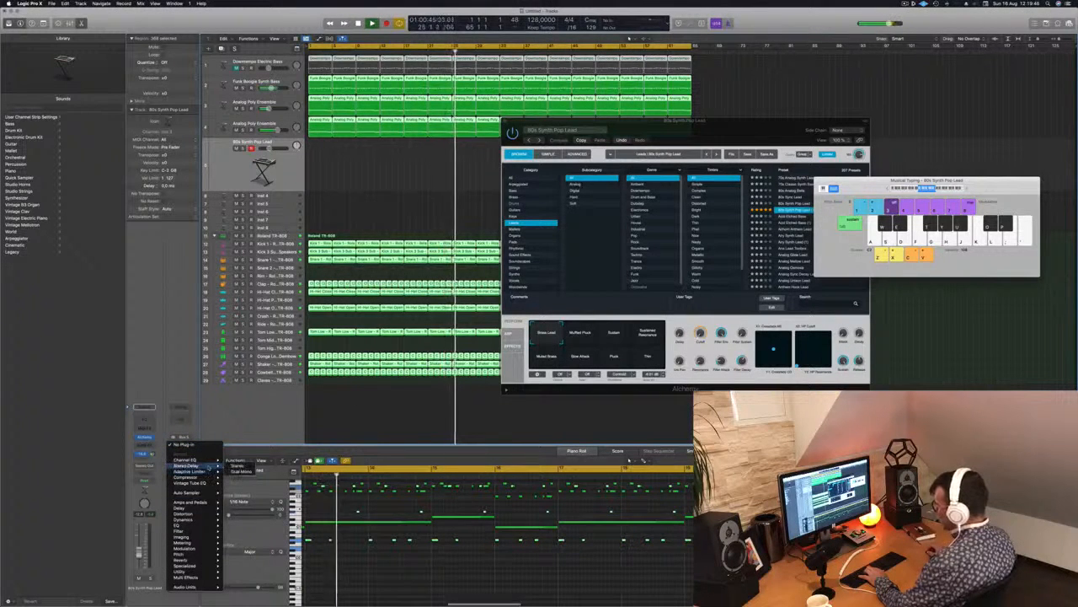
pyautogui.moveTo(204, 560)
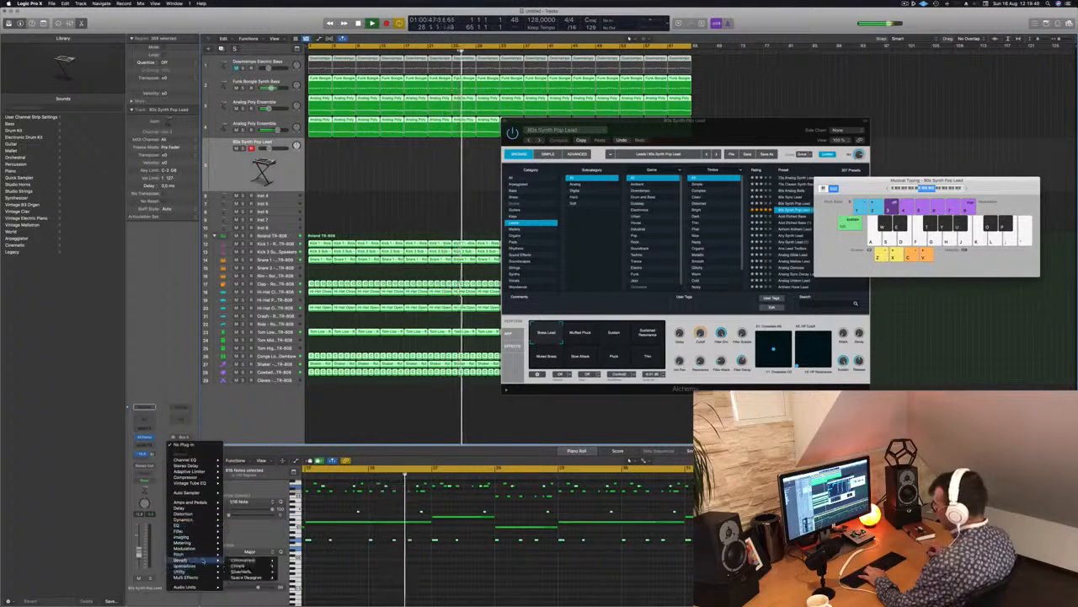
pyautogui.moveTo(253, 577)
pyautogui.click(291, 578)
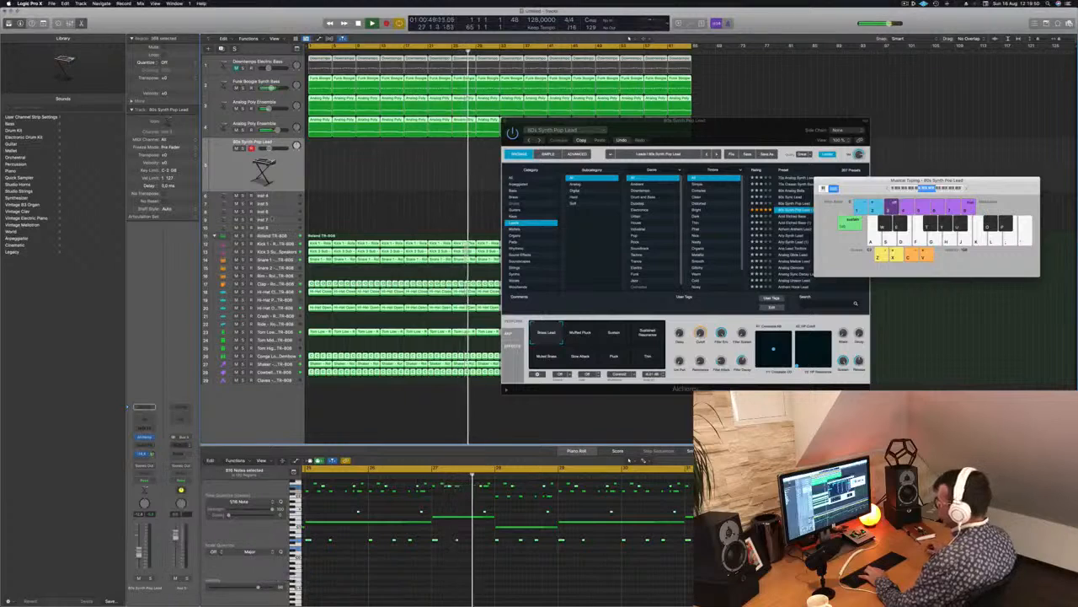
# Set SilverVerb's Wet output to 100%, load the saved user reverb preset and close the plug-in.
pyautogui.moveTo(772, 226); pyautogui.dragTo(772, 170)
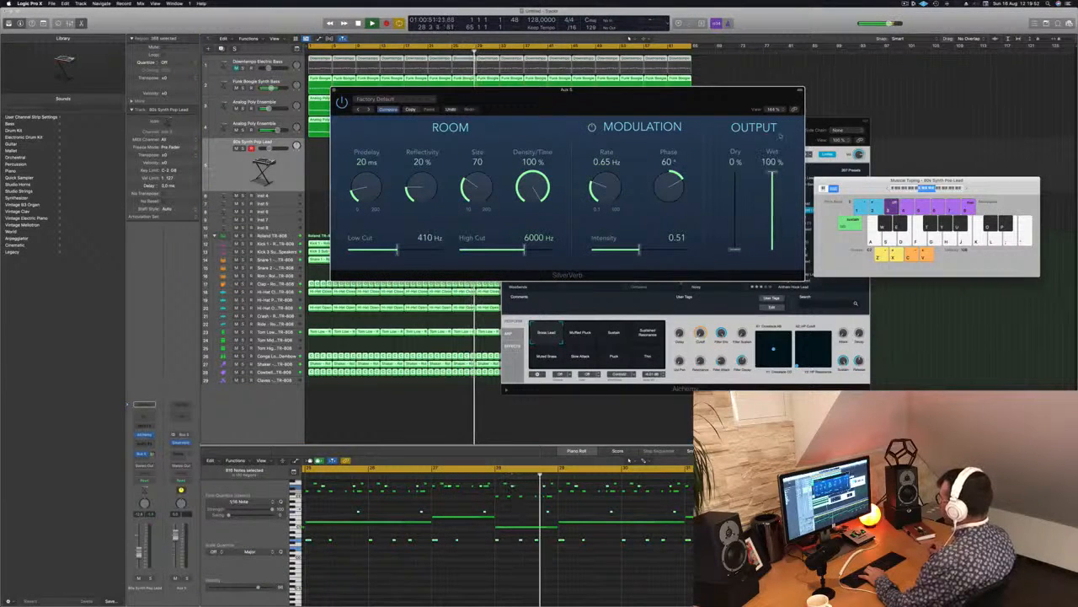
pyautogui.click(401, 100)
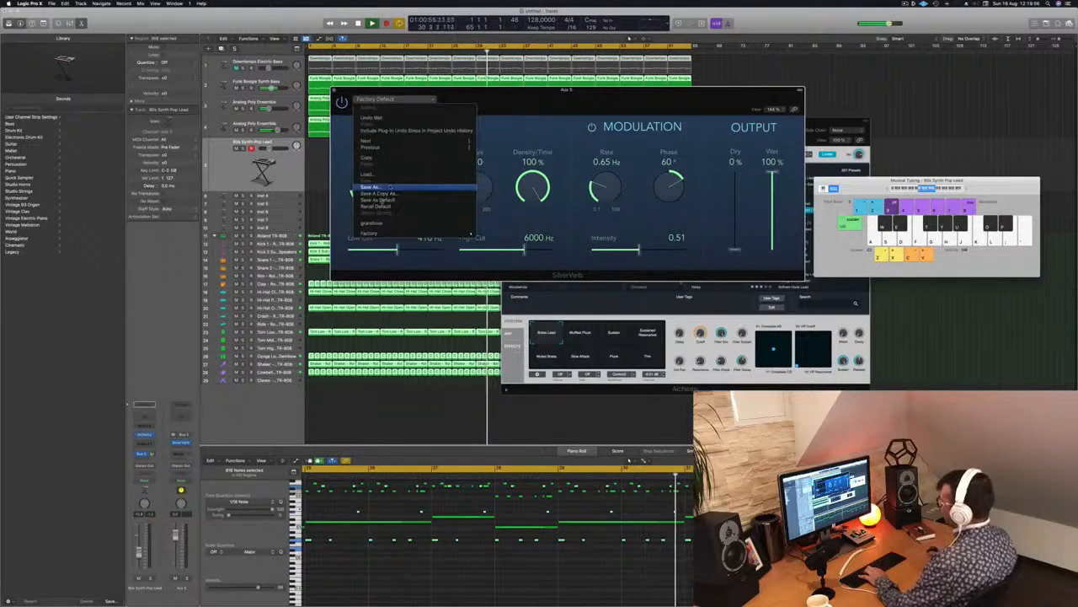
pyautogui.click(376, 222)
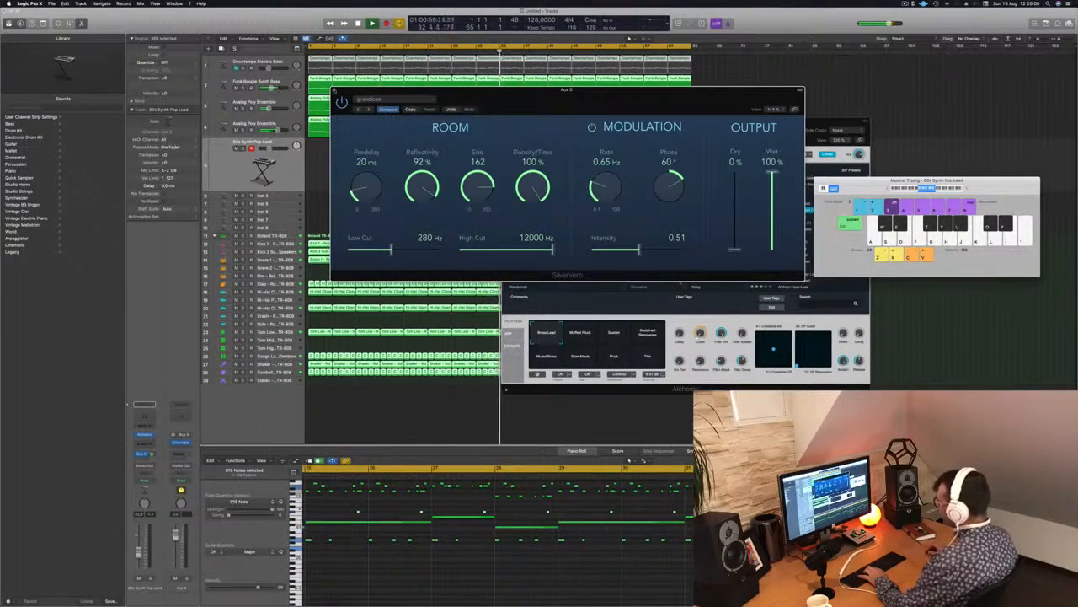
pyautogui.press('super+w')
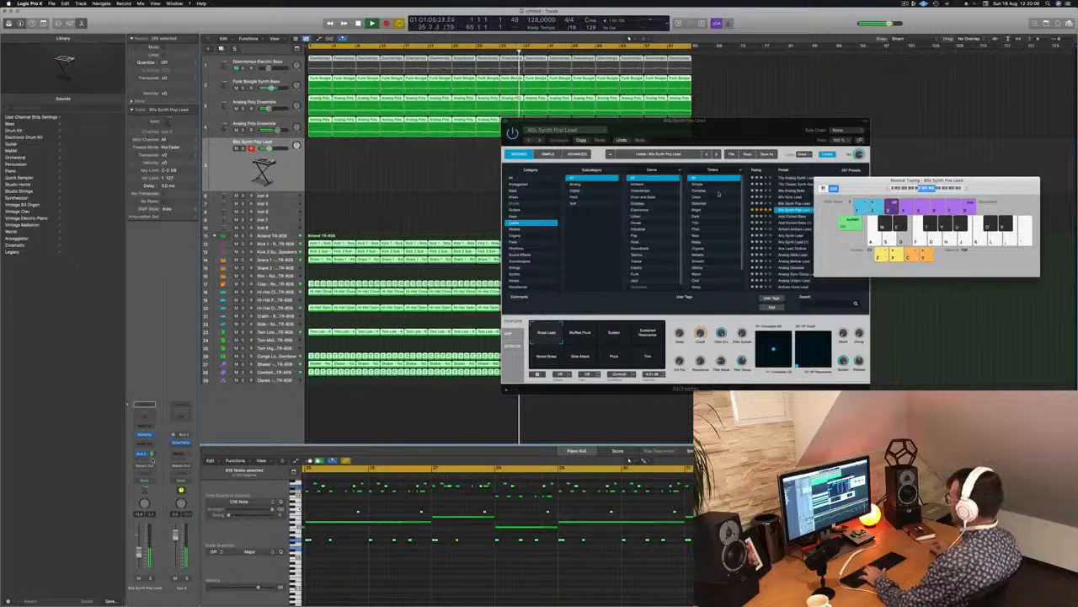
# Audition the lead's Muffled Pluck, Sustain, Slow Attack and Pluck variations, then load the Resonant Sweep preset.
pyautogui.moveTo(745, 139); pyautogui.dragTo(791, 195)
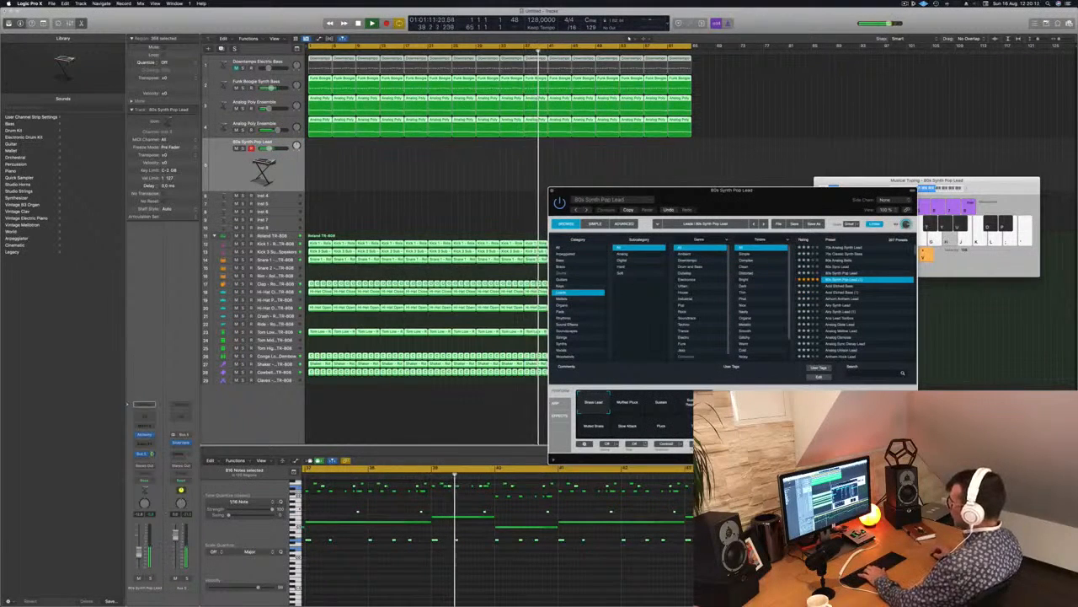
pyautogui.click(630, 405)
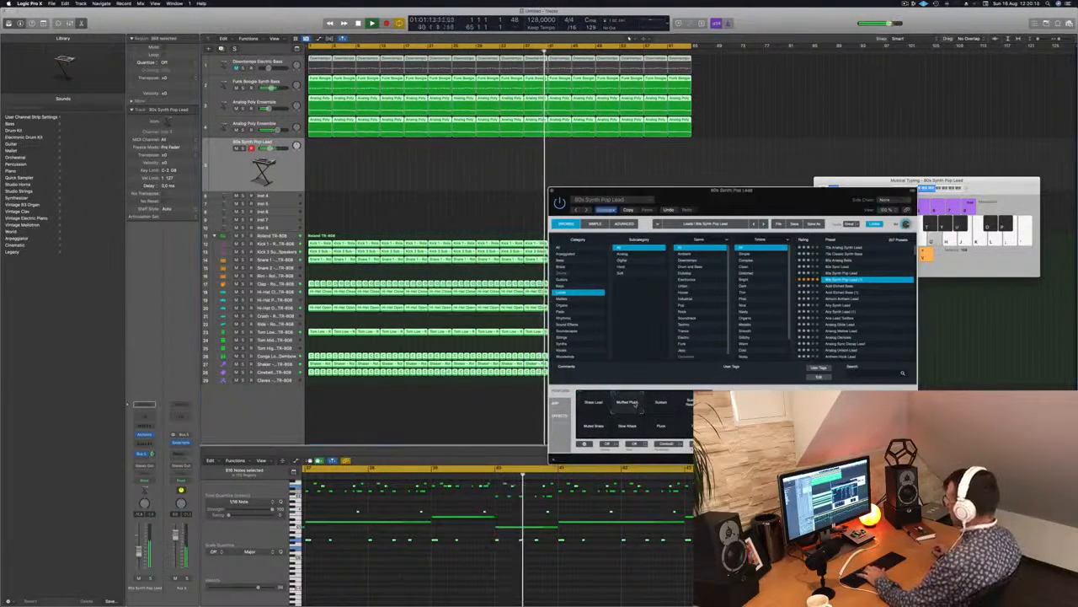
pyautogui.click(661, 402)
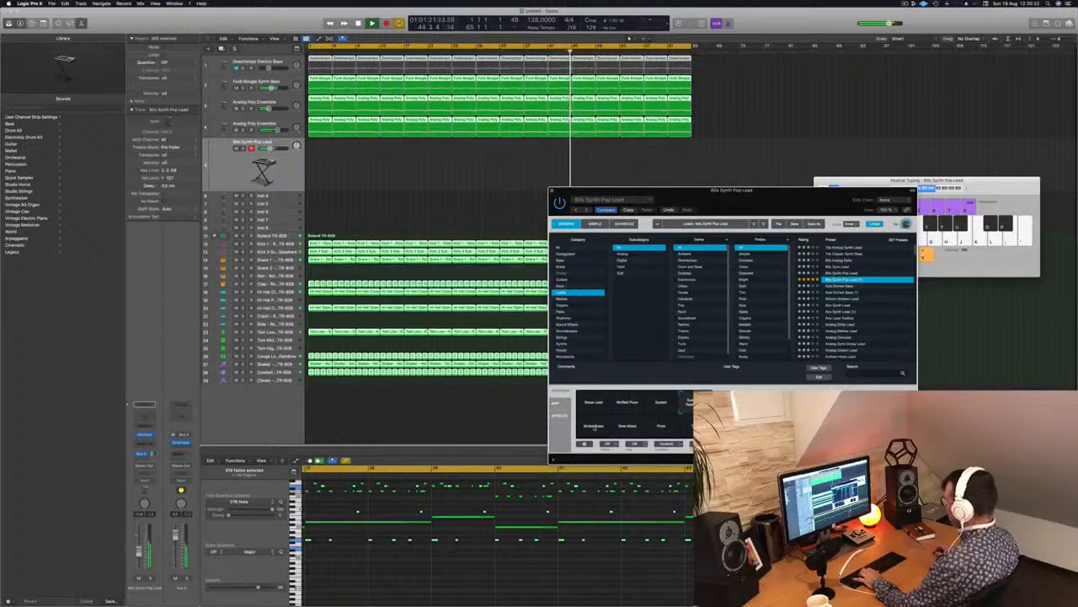
pyautogui.click(628, 429)
pyautogui.click(663, 427)
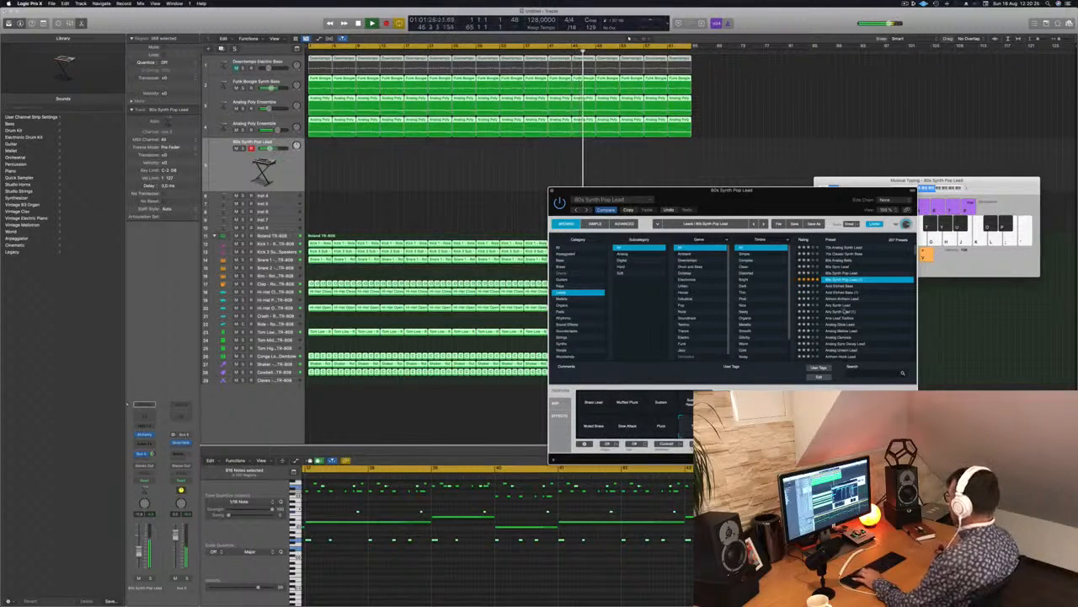
pyautogui.scroll(-15, 884, 311)
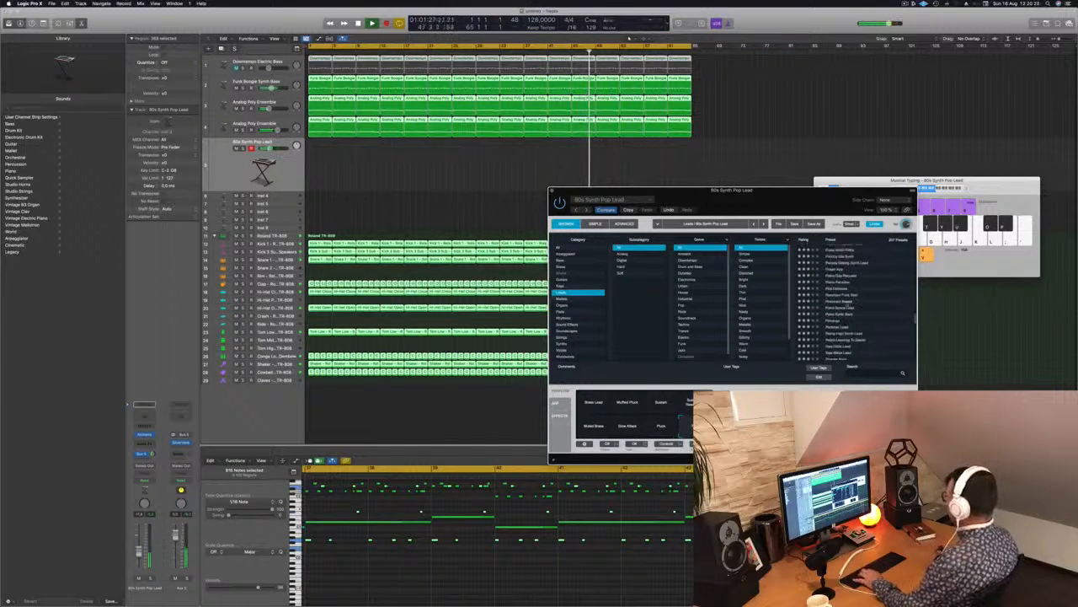
pyautogui.click(830, 302)
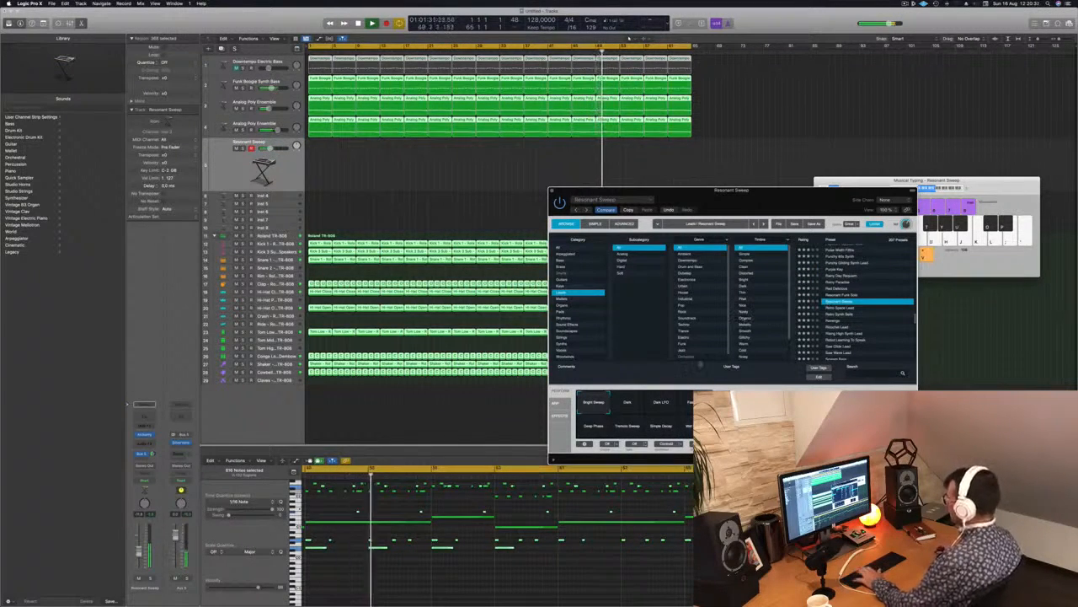
# Audition the Resonant Sweep lead's Dark, Dark LFO and Deep Phase variations against the beat.
pyautogui.click(632, 407)
pyautogui.click(661, 404)
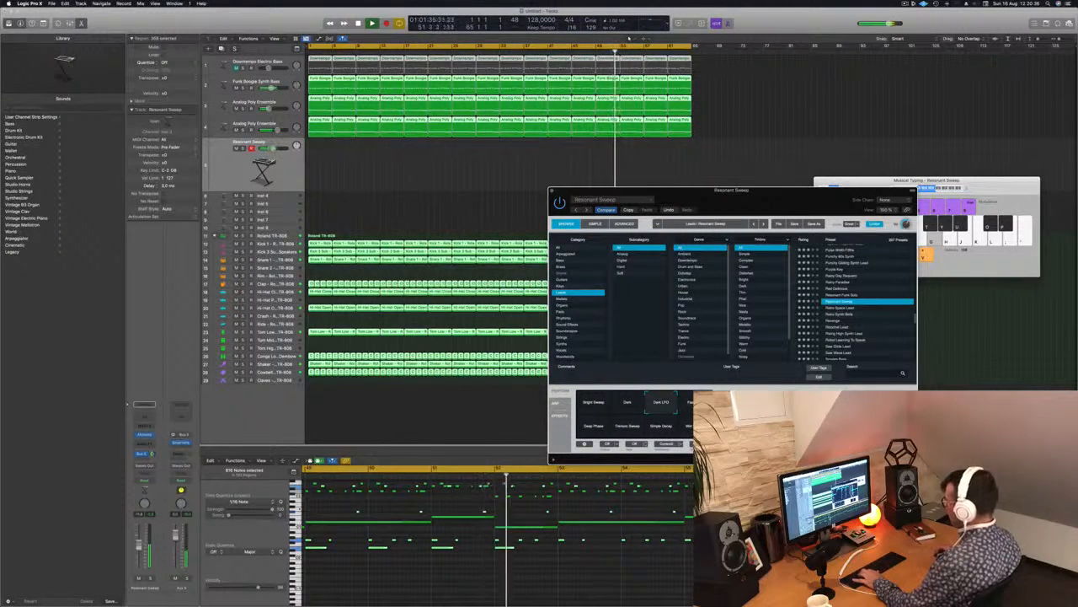
pyautogui.moveTo(270, 149); pyautogui.dragTo(274, 148)
pyautogui.click(686, 407)
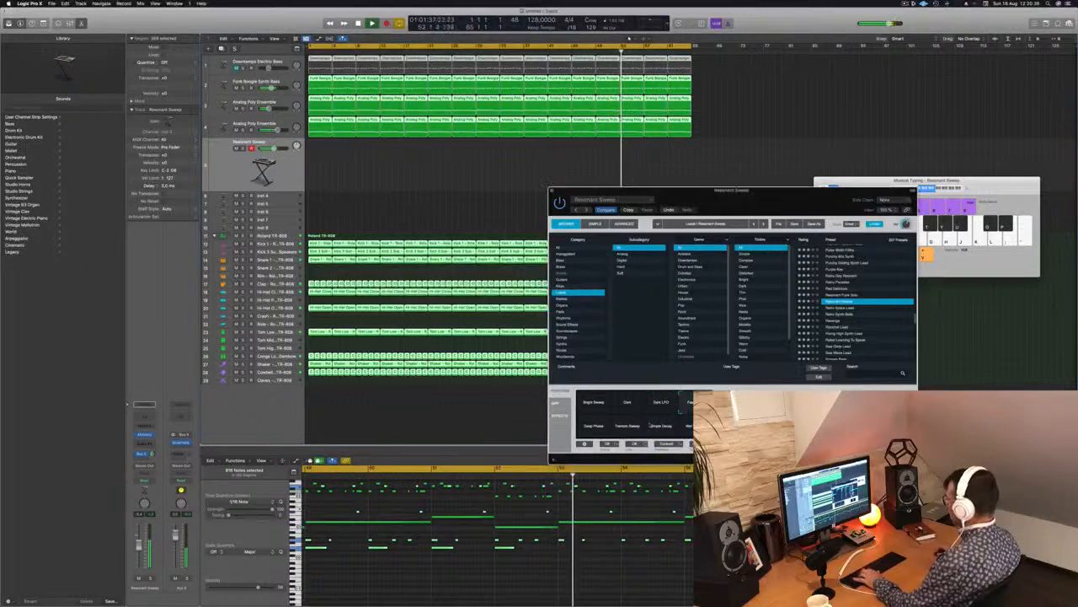
pyautogui.click(592, 428)
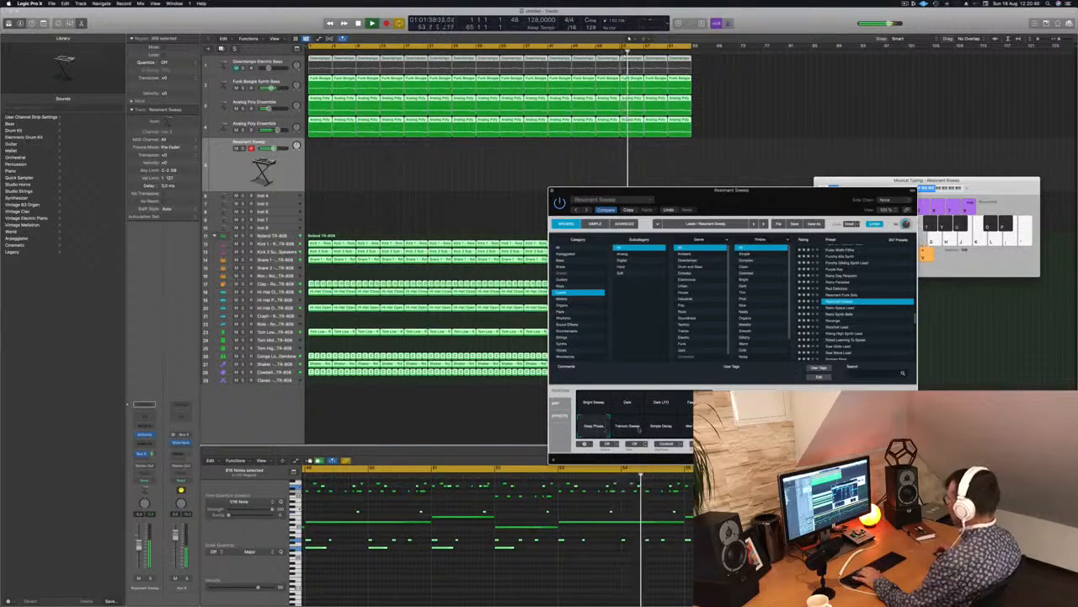
pyautogui.press('space')
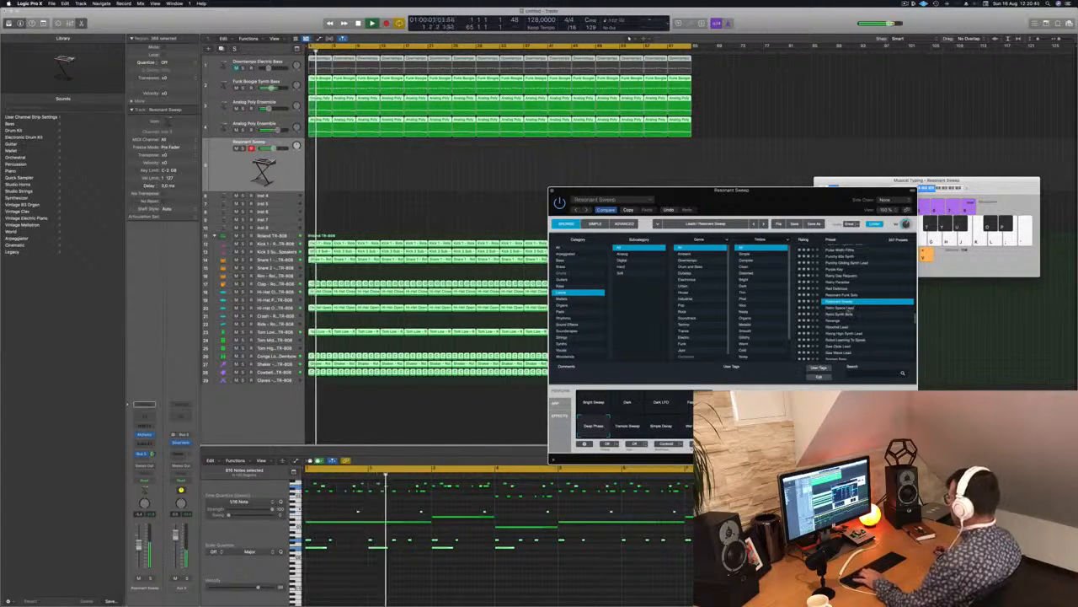
# Try the Retro Space Lead and Ricochet Lead presets on the lead track, then load Rising High Synth Lead.
pyautogui.click(848, 309)
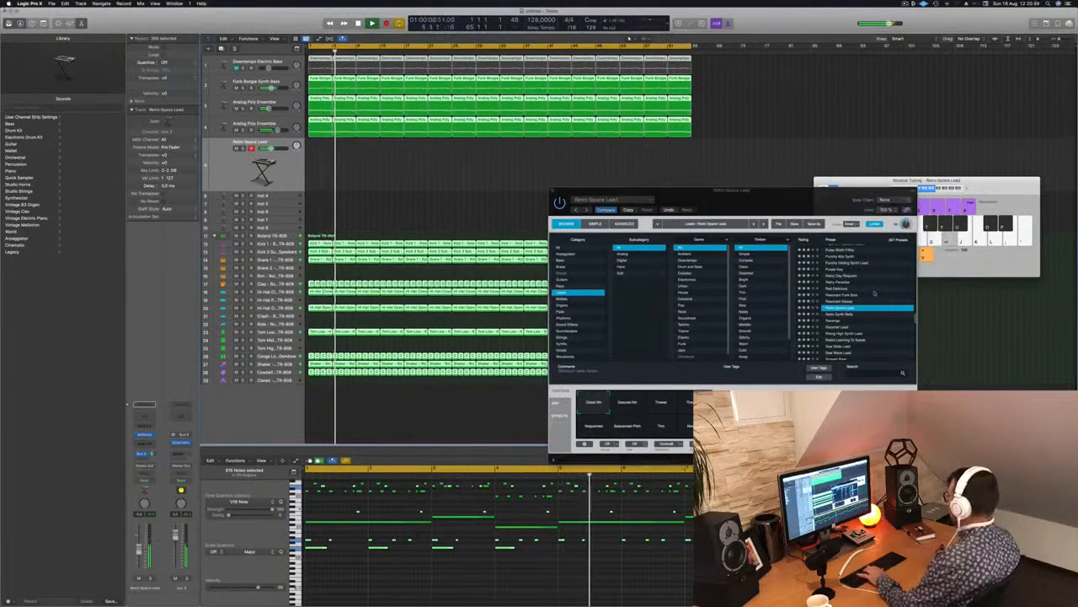
pyautogui.scroll(-3, 854, 294)
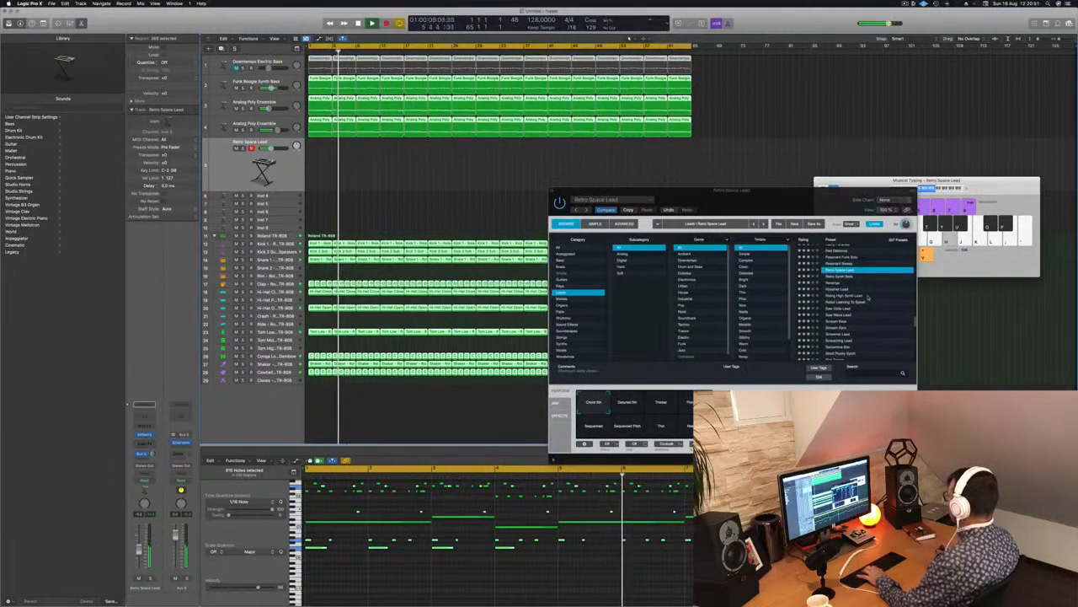
pyautogui.click(847, 290)
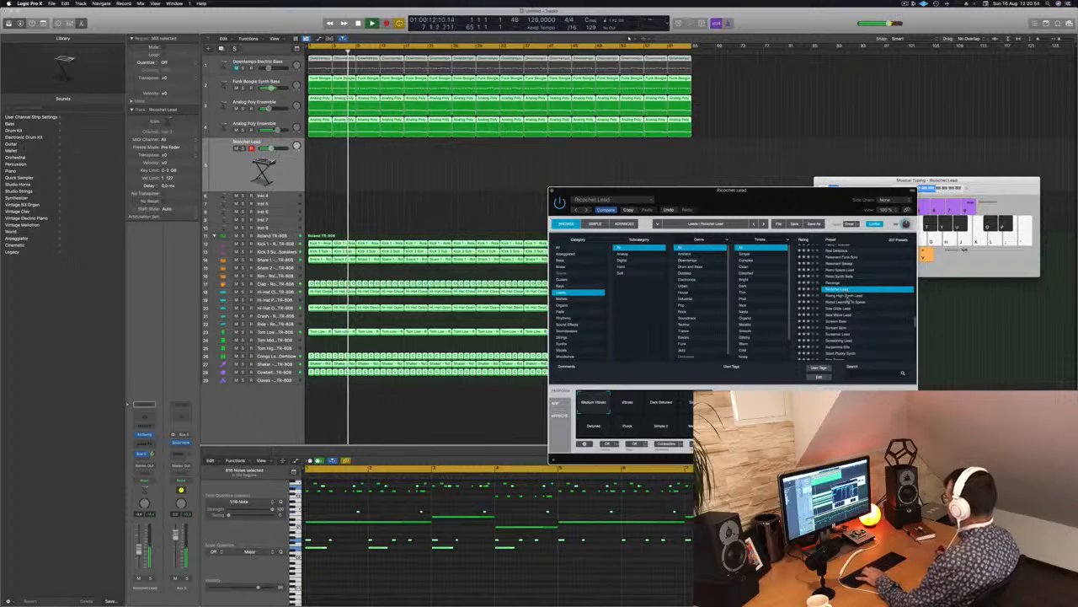
pyautogui.click(848, 297)
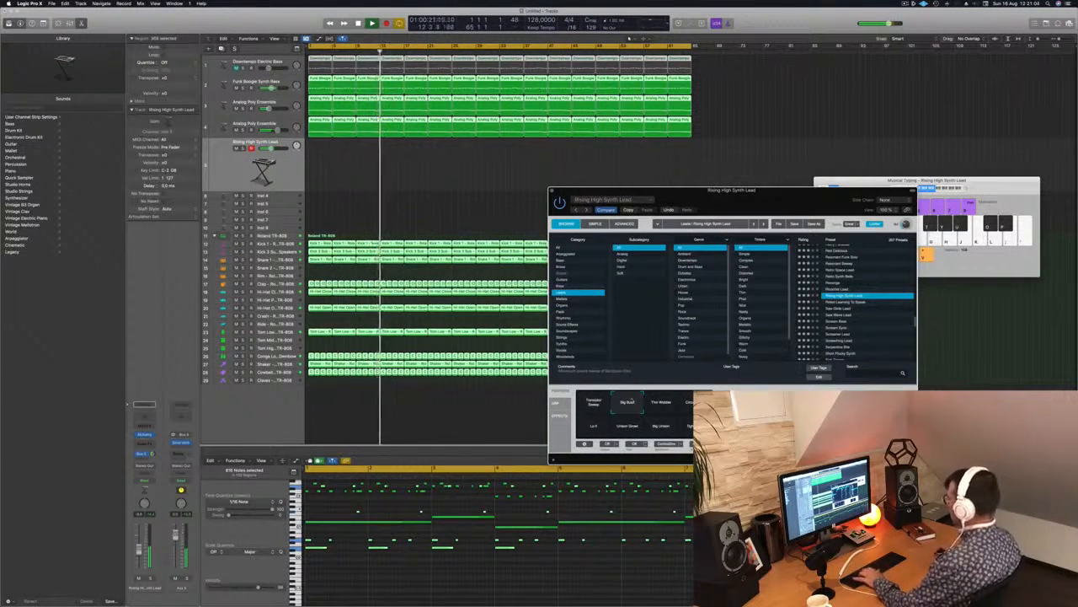
# Audition the Thin Wobble, Circuit Bent, Unison Growl, Big Unison and neighbouring variations of Rising High Synth Lead and settle on Circuit Bent.
pyautogui.click(661, 402)
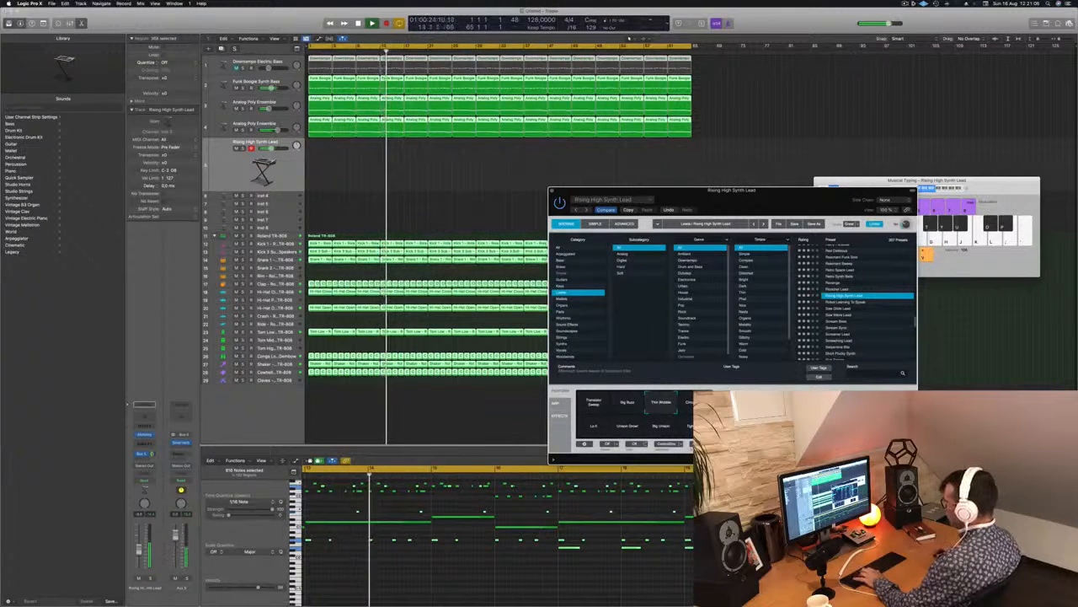
pyautogui.click(695, 402)
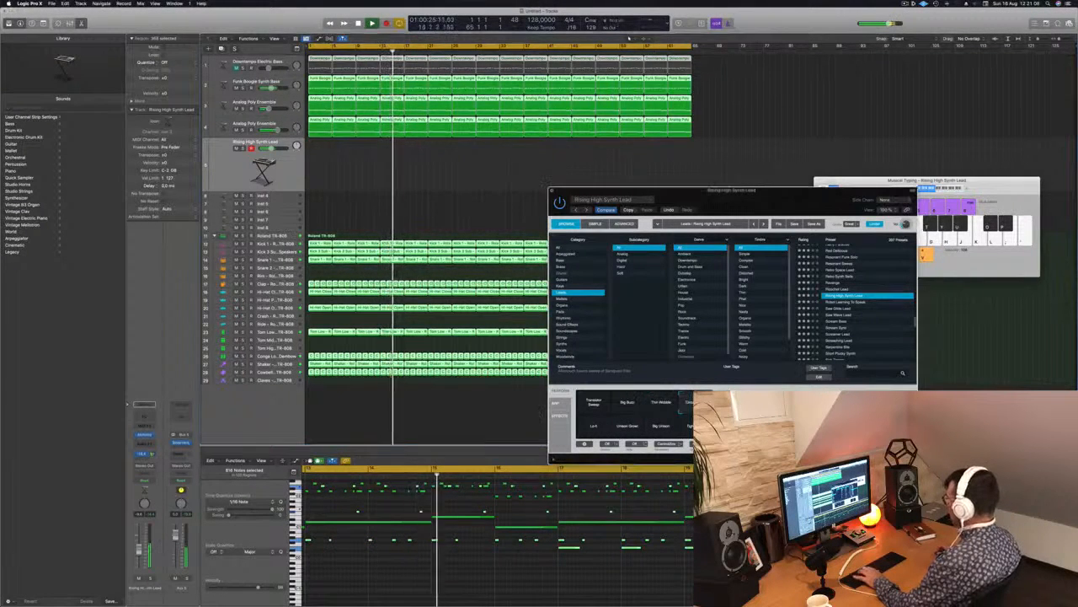
pyautogui.click(594, 427)
pyautogui.click(627, 425)
pyautogui.click(659, 427)
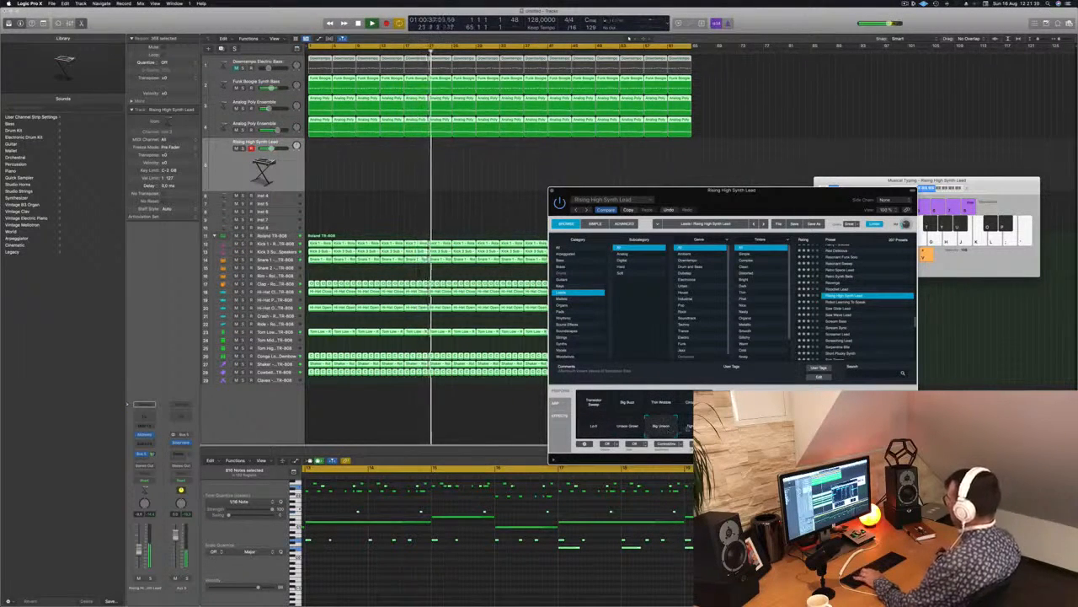
pyautogui.click(689, 426)
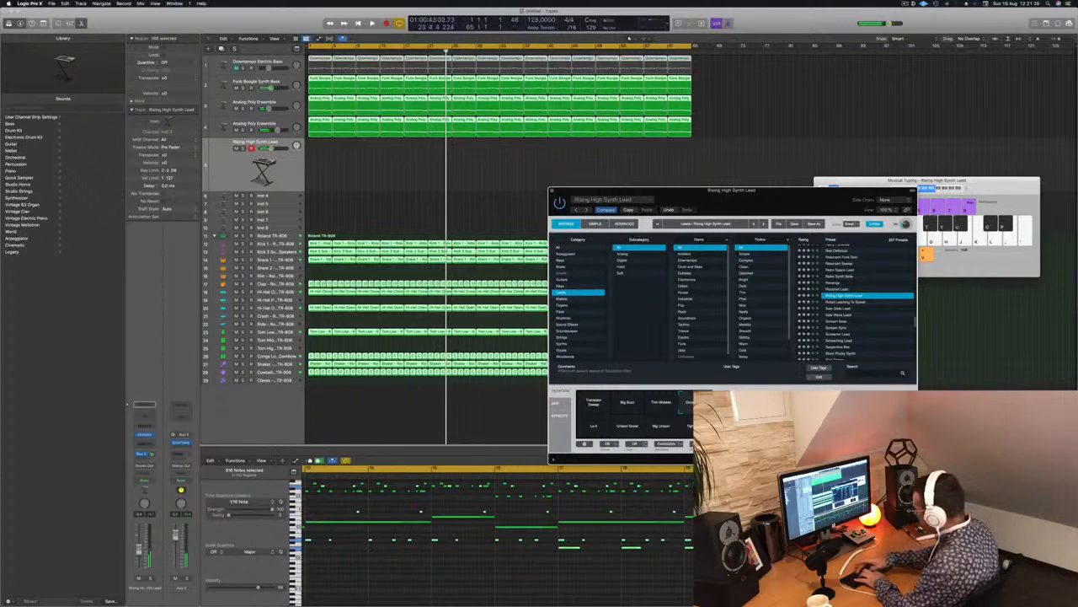
# Record a two-bar lead part from bar 1 and copy the region every four bars until there are four.
pyautogui.press('r')
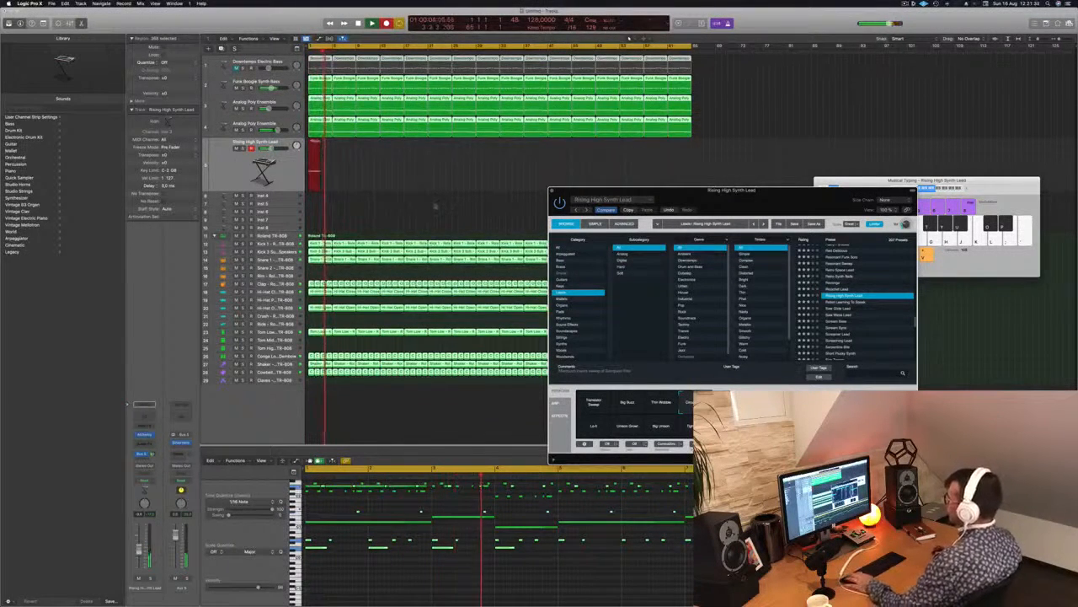
pyautogui.press('space')
pyautogui.moveTo(316, 145); pyautogui.dragTo(381, 146)
pyautogui.press('Return')
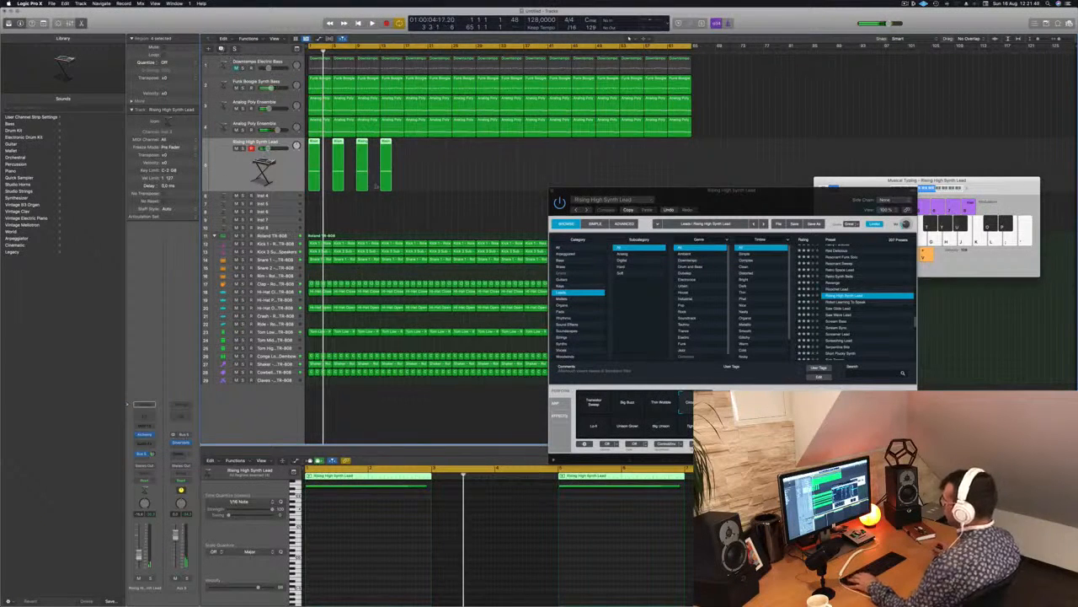
# Repeat the lead regions across the 64 bars, duplicate the track with its settings and copy all regions to it two bars later.
pyautogui.press('super+d')
pyautogui.moveTo(421, 163)
pyautogui.mouseDown()
pyautogui.moveTo(304, 184)
pyautogui.moveTo(412, 152)
pyautogui.mouseUp()
pyautogui.moveTo(556, 155); pyautogui.dragTo(505, 152)
pyautogui.moveTo(740, 163); pyautogui.dragTo(324, 217)
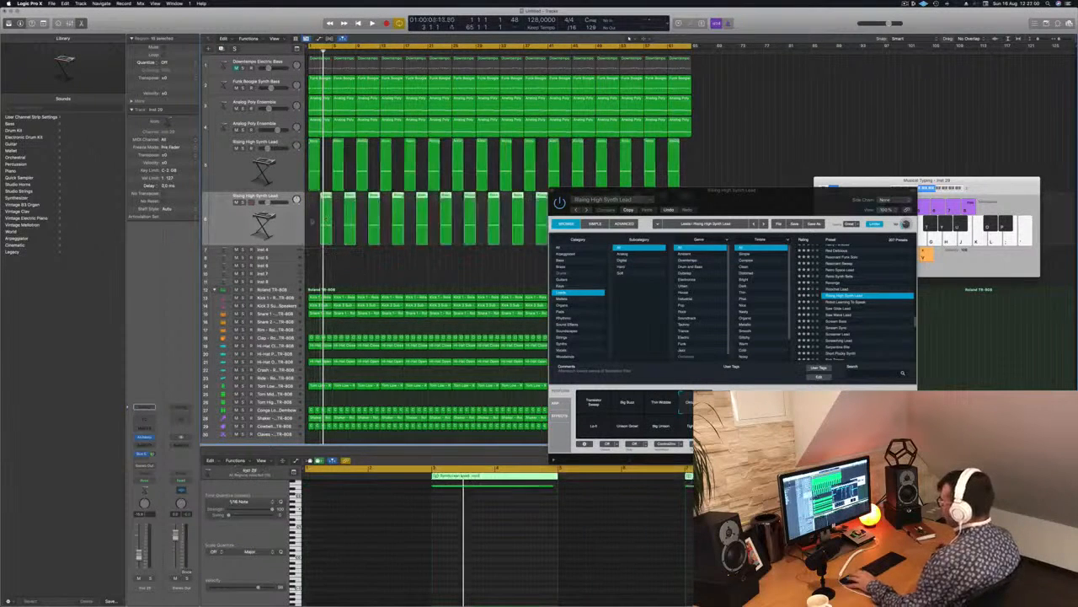
# Open Alchemy on the duplicated lead track, try its Tight Stab variation and compare both lead tracks during playback.
pyautogui.press('space')
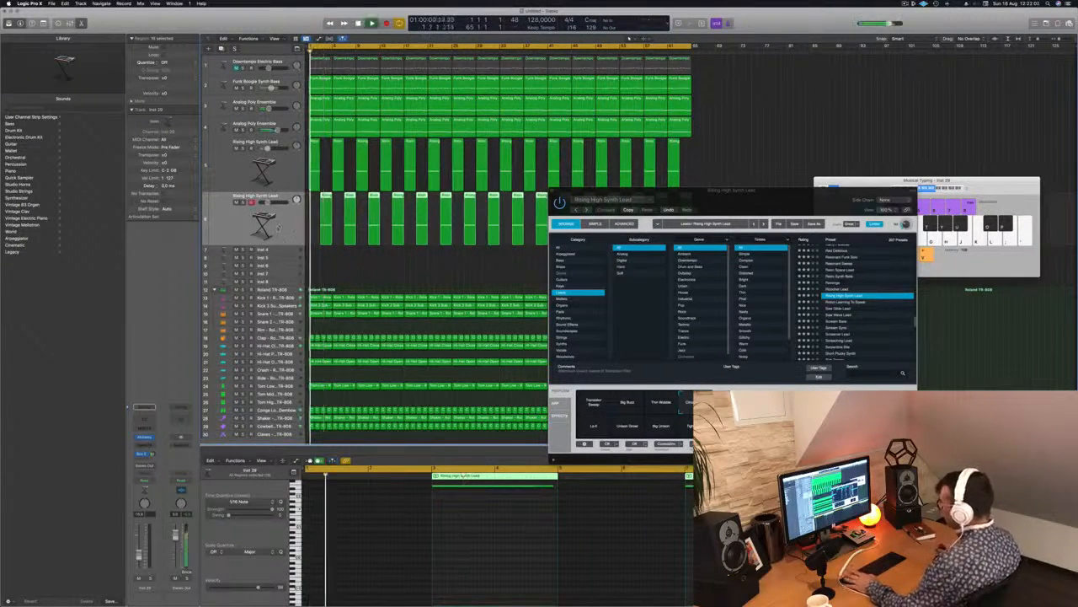
pyautogui.click(143, 438)
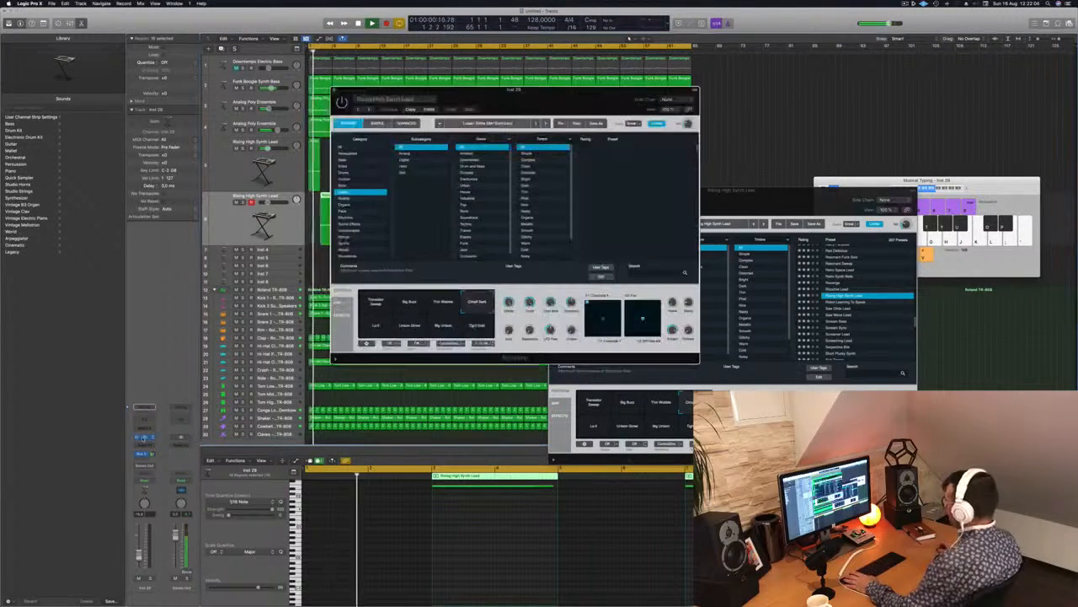
pyautogui.moveTo(589, 97); pyautogui.dragTo(868, 159)
pyautogui.press('space')
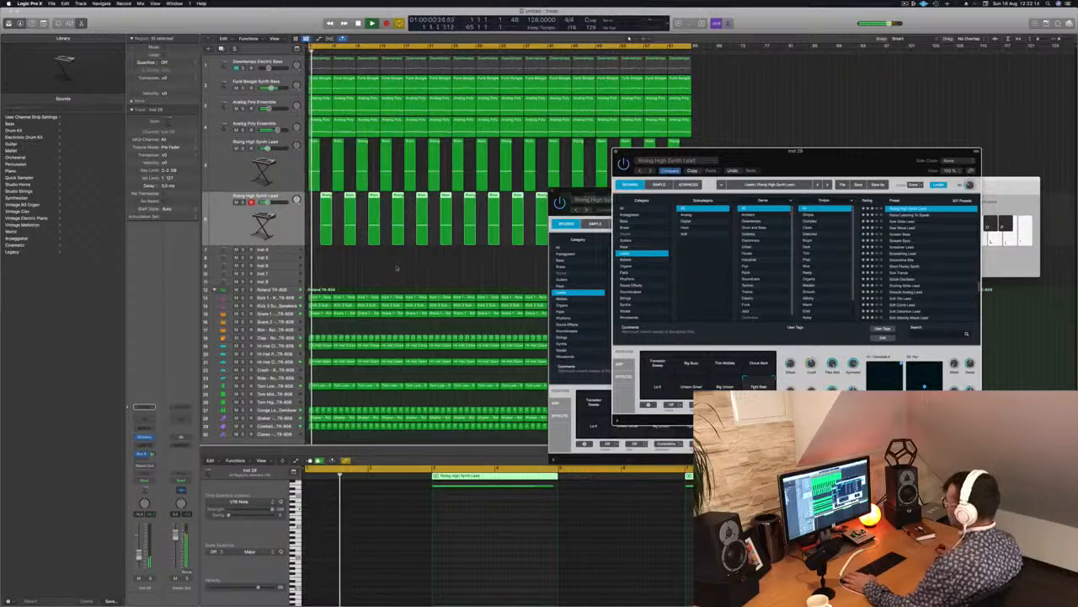
pyautogui.press('Up')
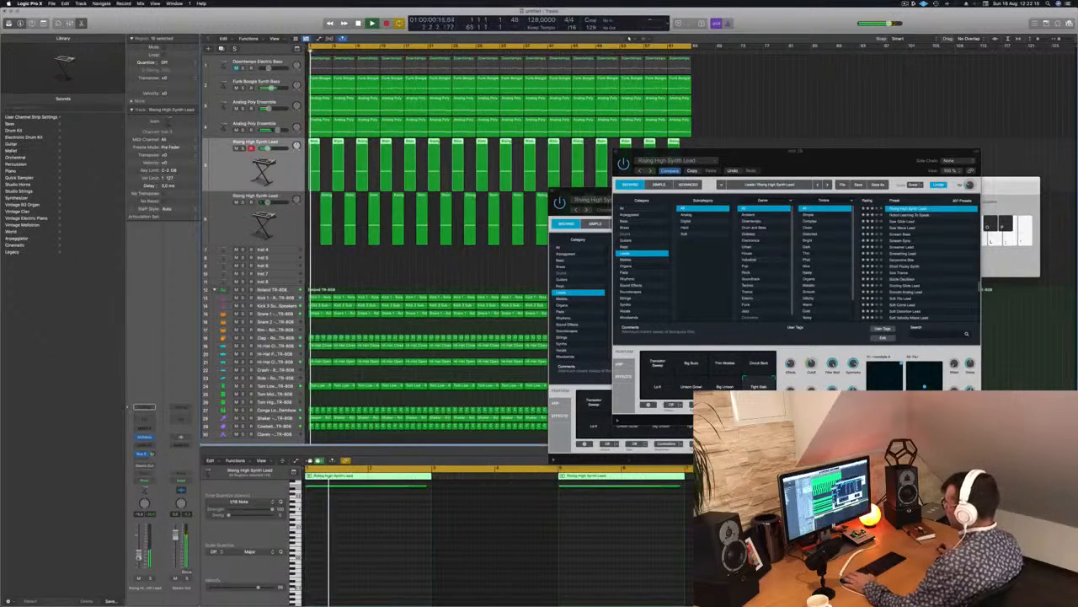
pyautogui.press('Down')
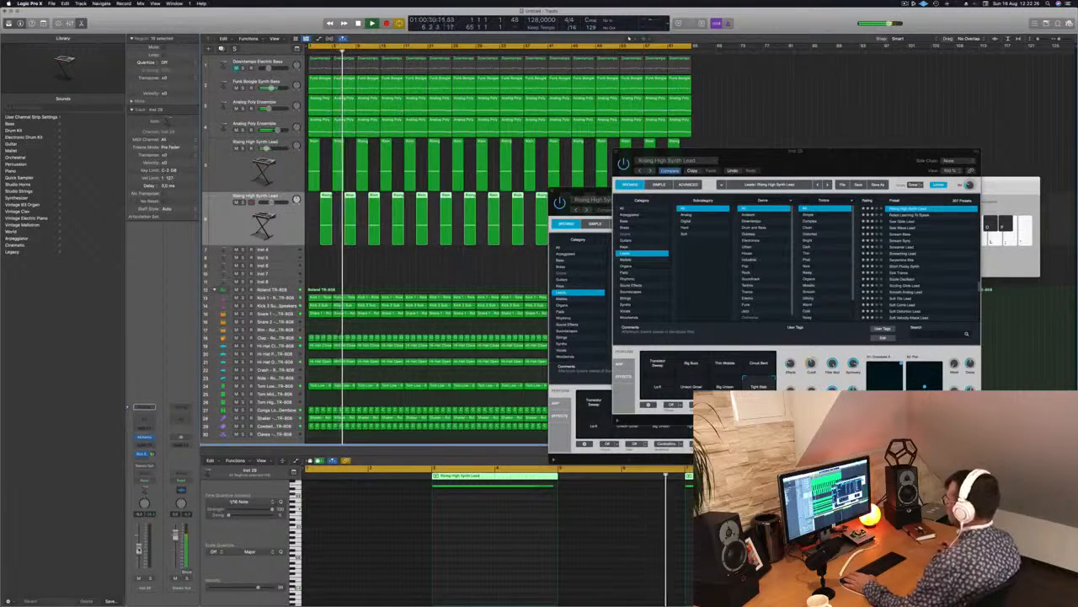
# Try the Circuit Bent and Lo-Fi variations on the second lead, choose Transistor Sweep and move its Alchemy window clear of the arrangement.
pyautogui.click(755, 366)
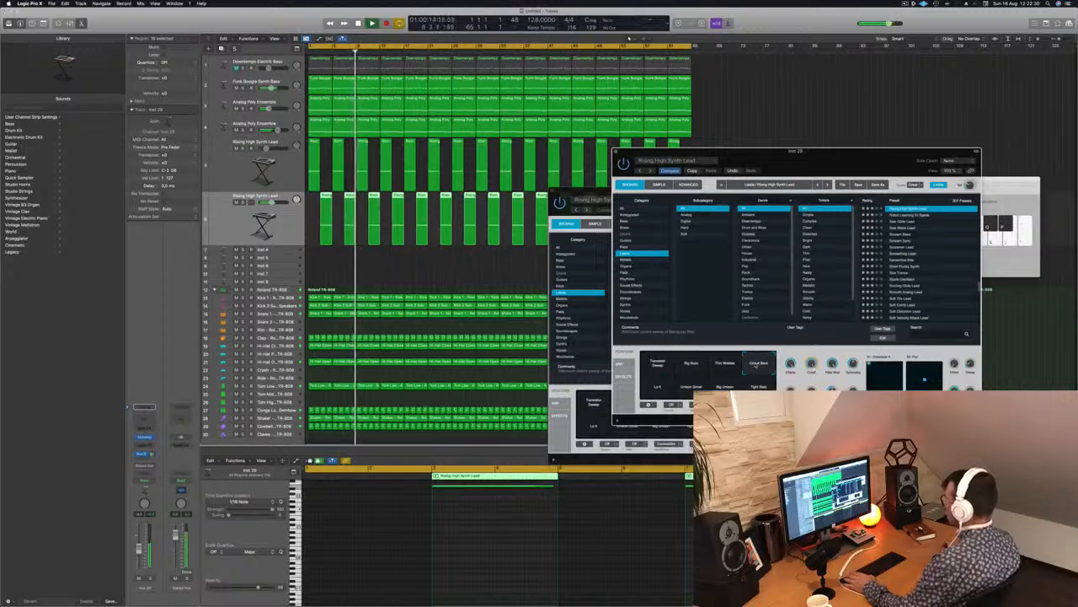
pyautogui.click(660, 386)
pyautogui.click(658, 364)
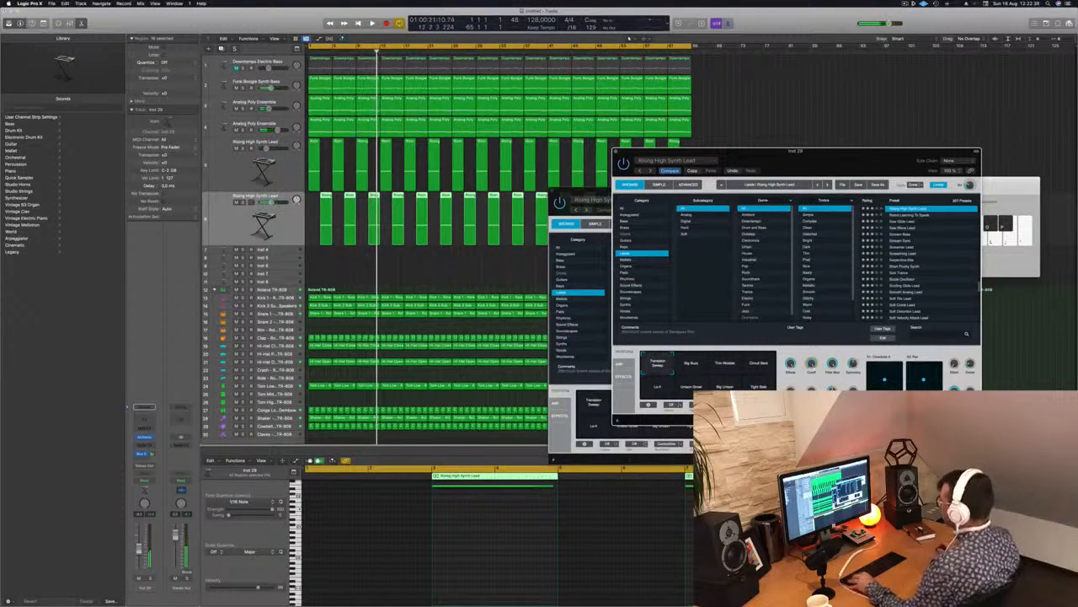
pyautogui.moveTo(750, 155); pyautogui.dragTo(1052, 184)
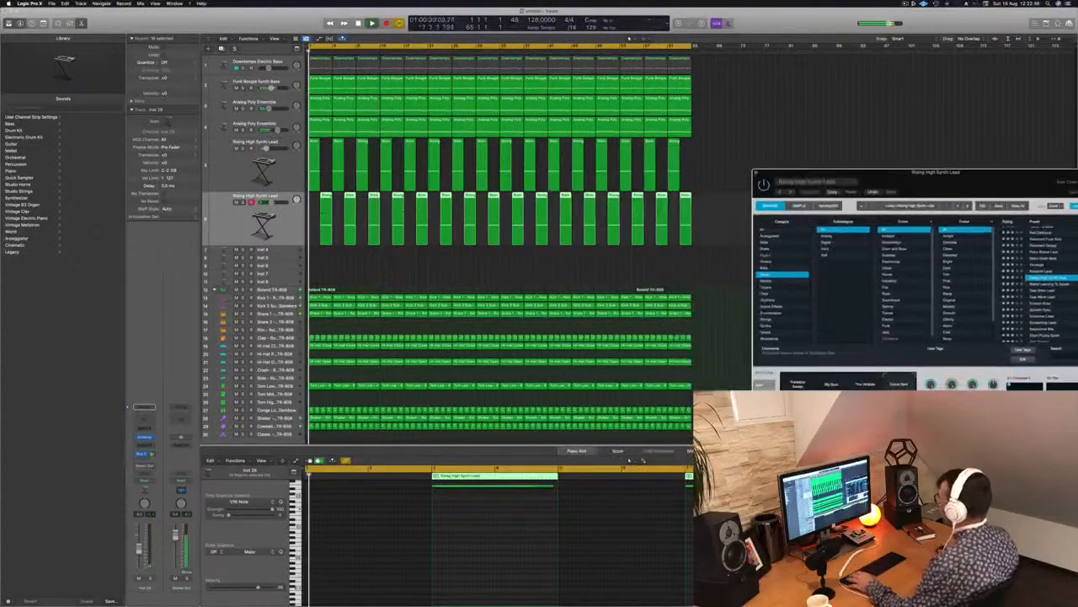
# Lower all the second lead's notes, shorten them to about one bar and copy them into each region's second half at a slightly lower pitch.
pyautogui.scroll(-5, 533, 528)
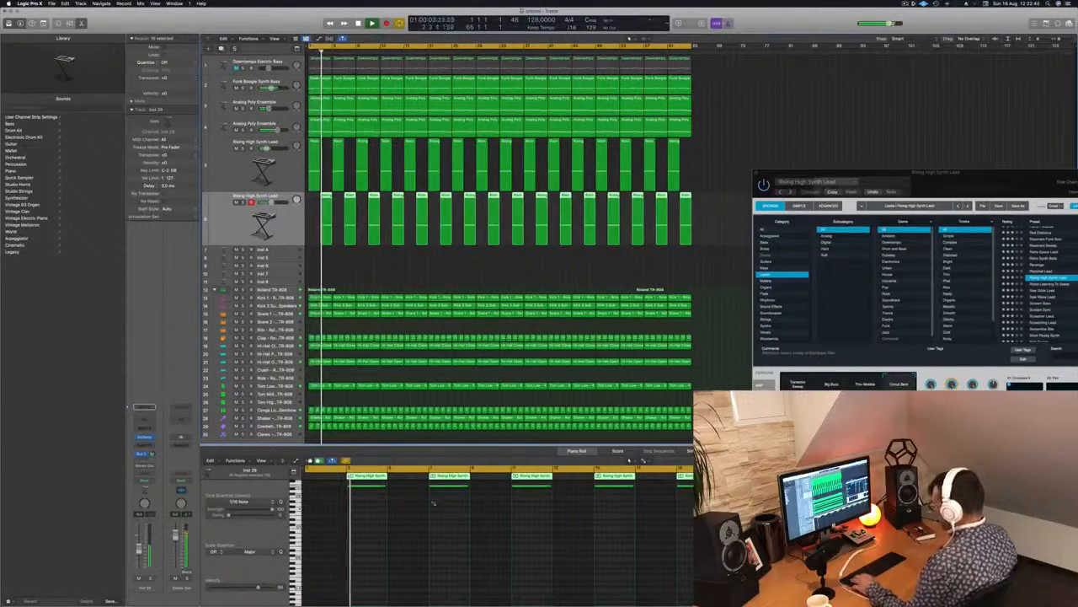
pyautogui.press('super+a')
pyautogui.click(357, 249)
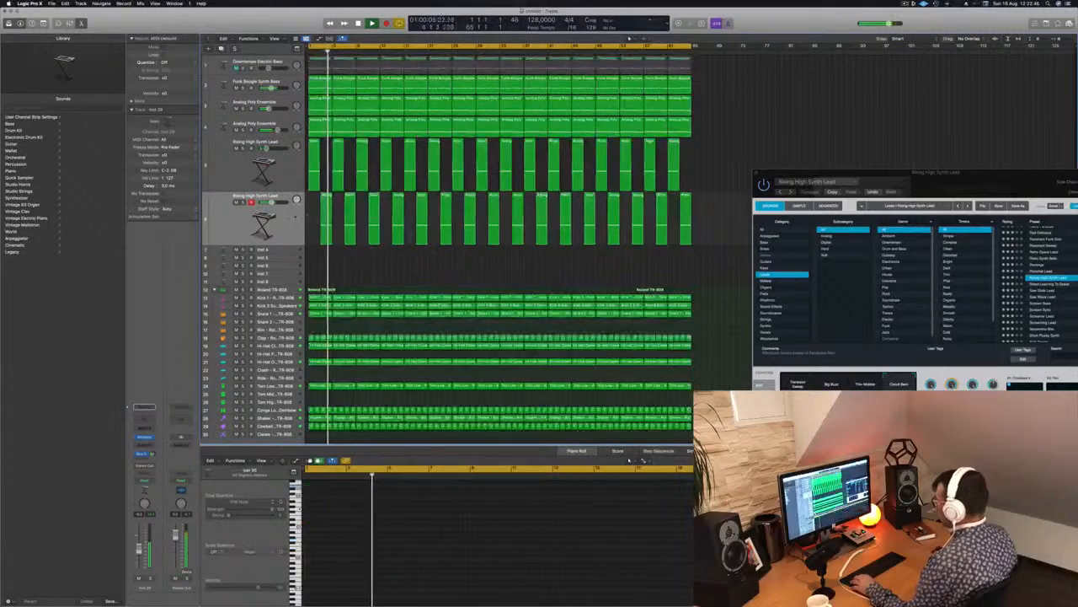
pyautogui.click(255, 215)
pyautogui.click(374, 508)
pyautogui.press('super+a')
pyautogui.moveTo(385, 487); pyautogui.dragTo(367, 488)
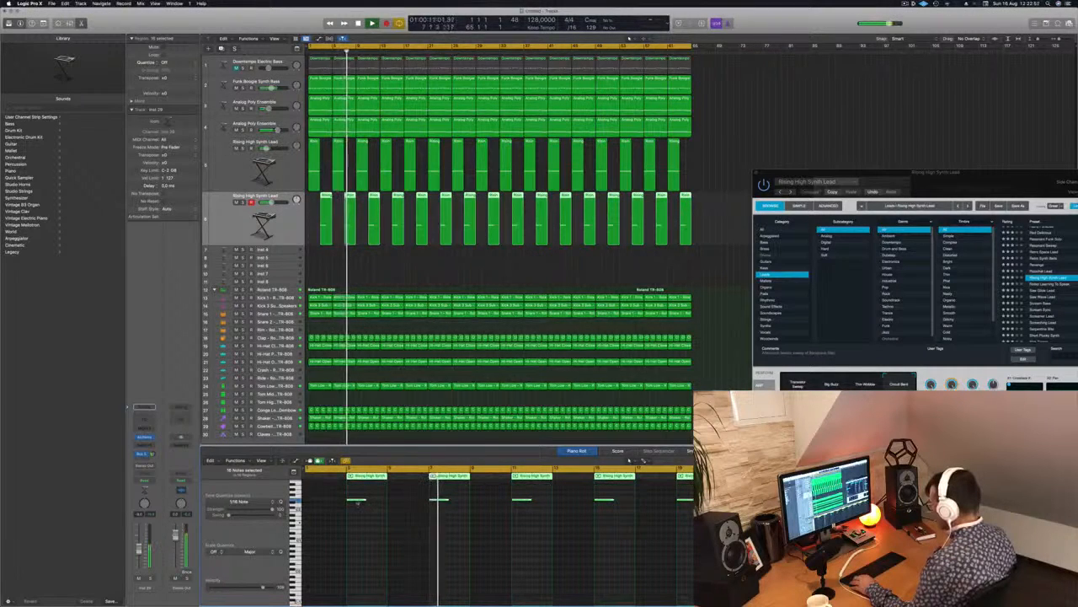
pyautogui.moveTo(365, 504); pyautogui.dragTo(379, 507)
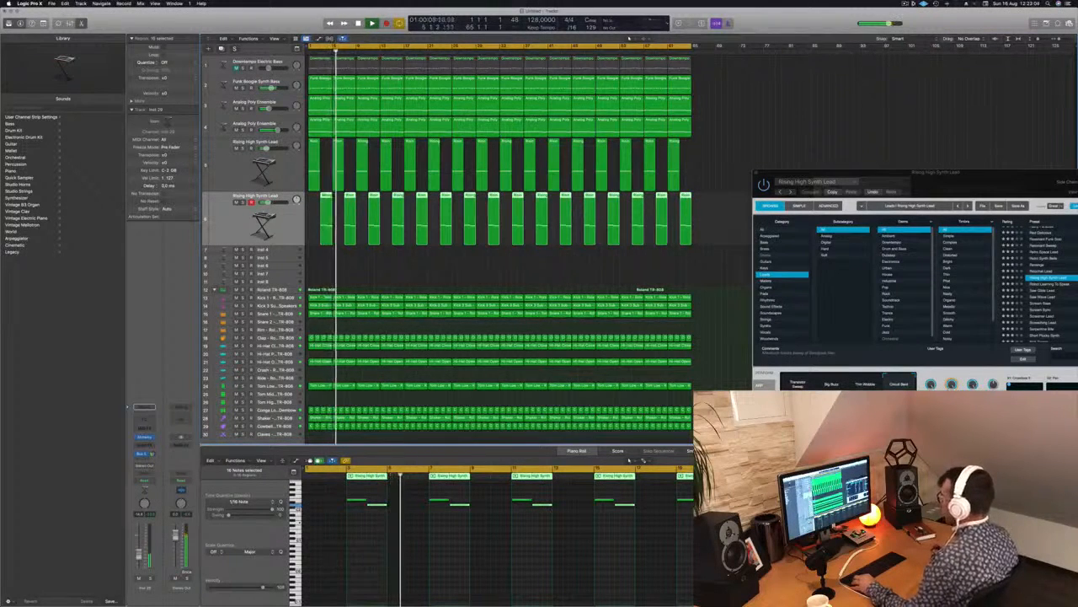
# Close the first lead's Alchemy window and move the Musical Typing window away from the arrangement.
pyautogui.moveTo(923, 183); pyautogui.dragTo(710, 188)
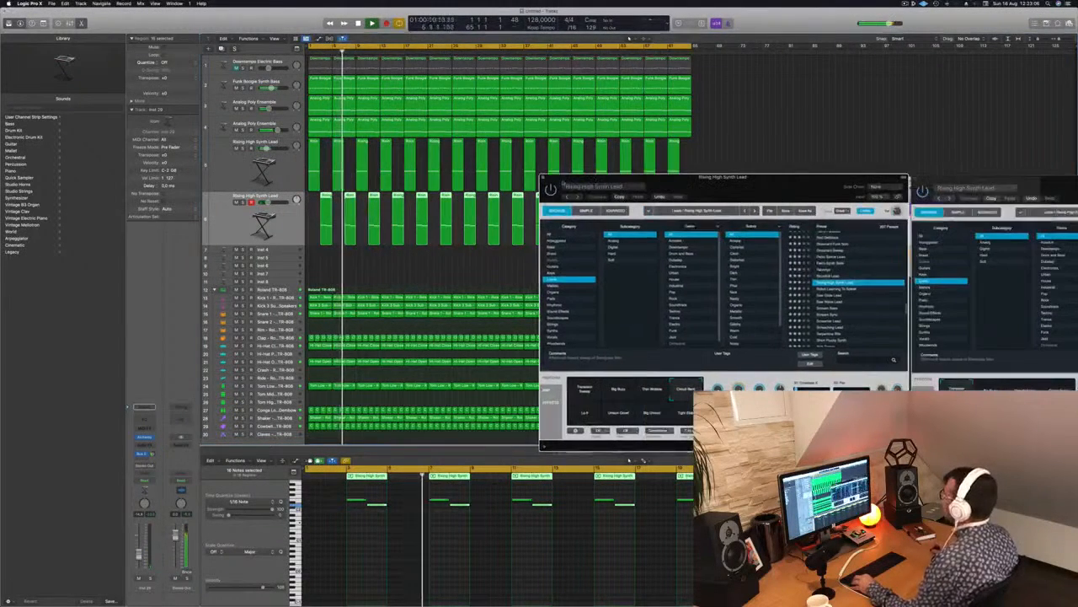
pyautogui.click(544, 177)
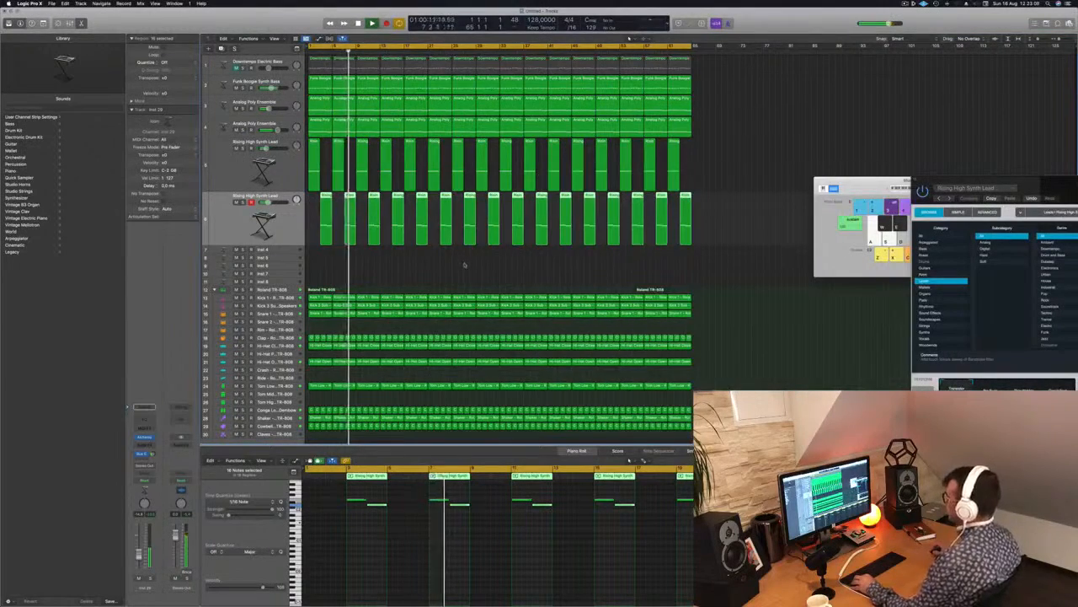
pyautogui.hscroll(2, 465, 264)
pyautogui.scroll(-4, 465, 263)
pyautogui.scroll(-1, 527, 235)
pyautogui.moveTo(860, 180); pyautogui.dragTo(877, 263)
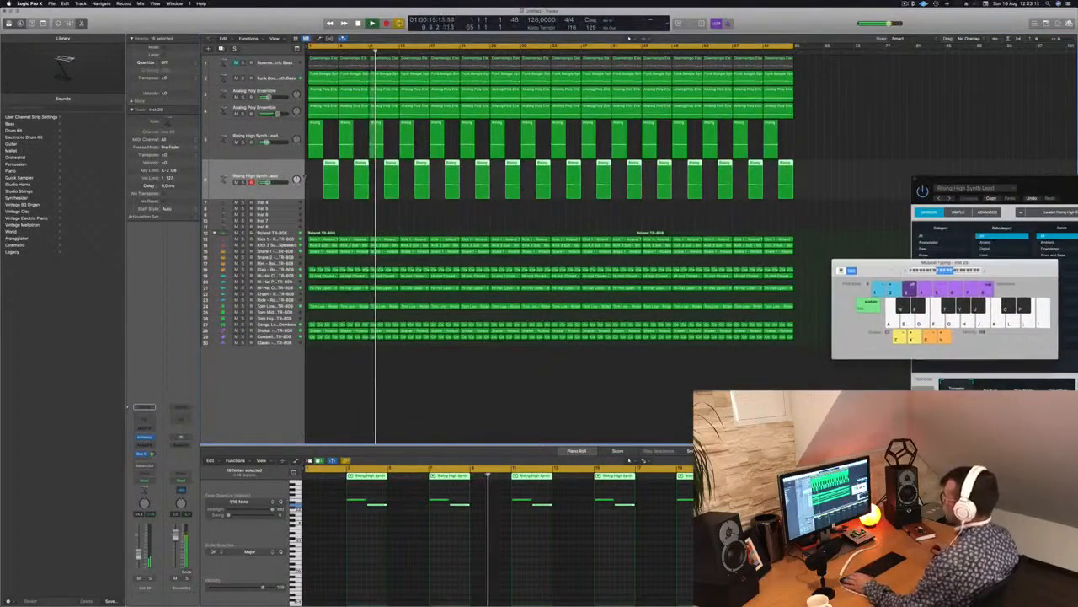
# Duplicate the second lead track with its settings and load the Short Plucky Synth preset in the new track's Alchemy.
pyautogui.press('Return')
pyautogui.press('Down')
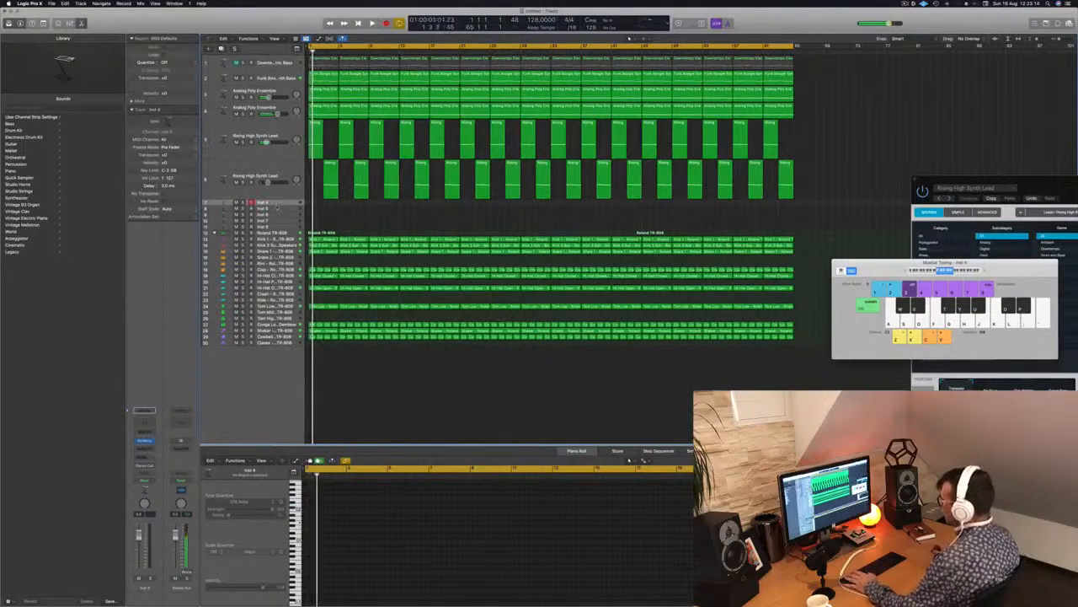
pyautogui.press('Up')
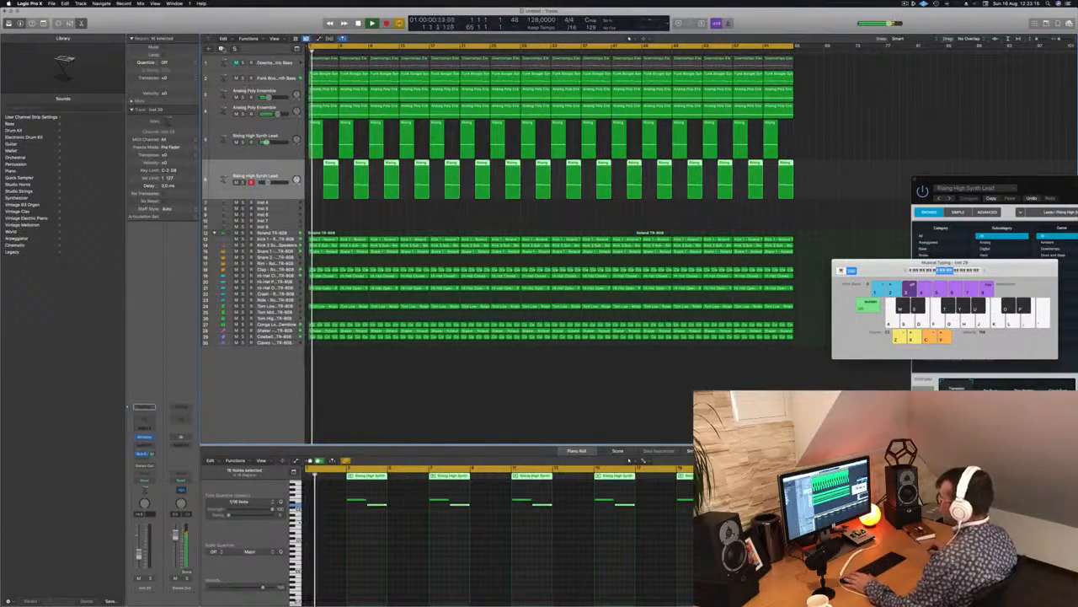
pyautogui.press('super+d')
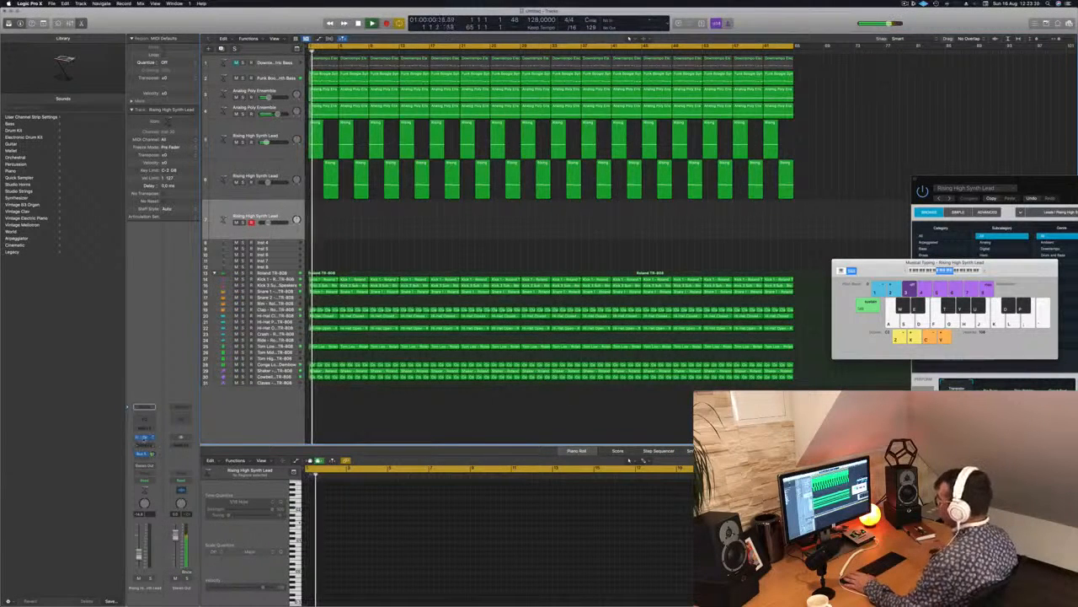
pyautogui.click(144, 438)
pyautogui.moveTo(600, 100); pyautogui.dragTo(557, 123)
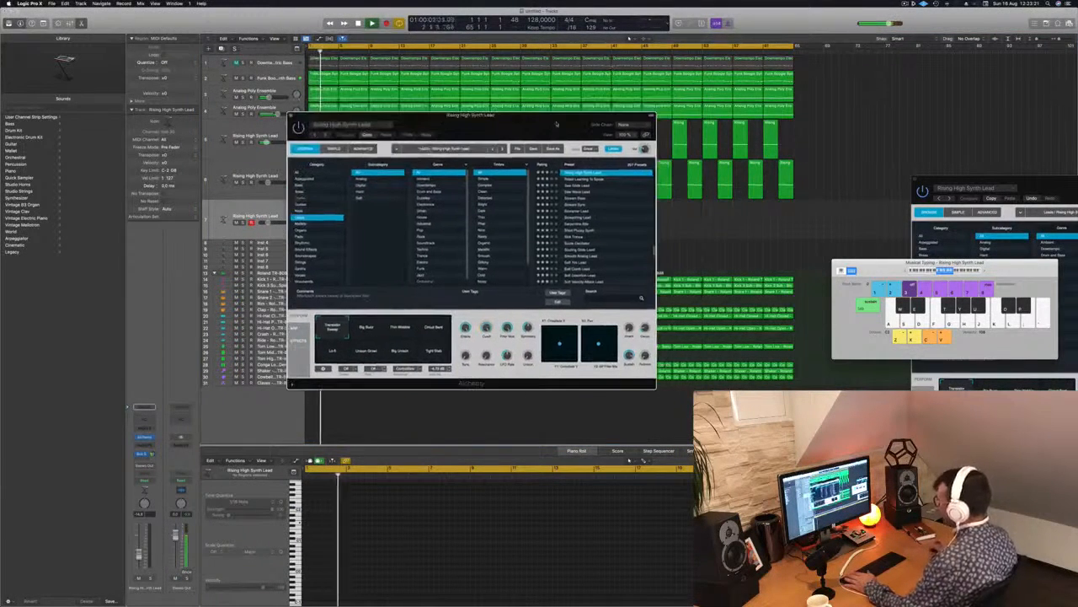
pyautogui.click(581, 230)
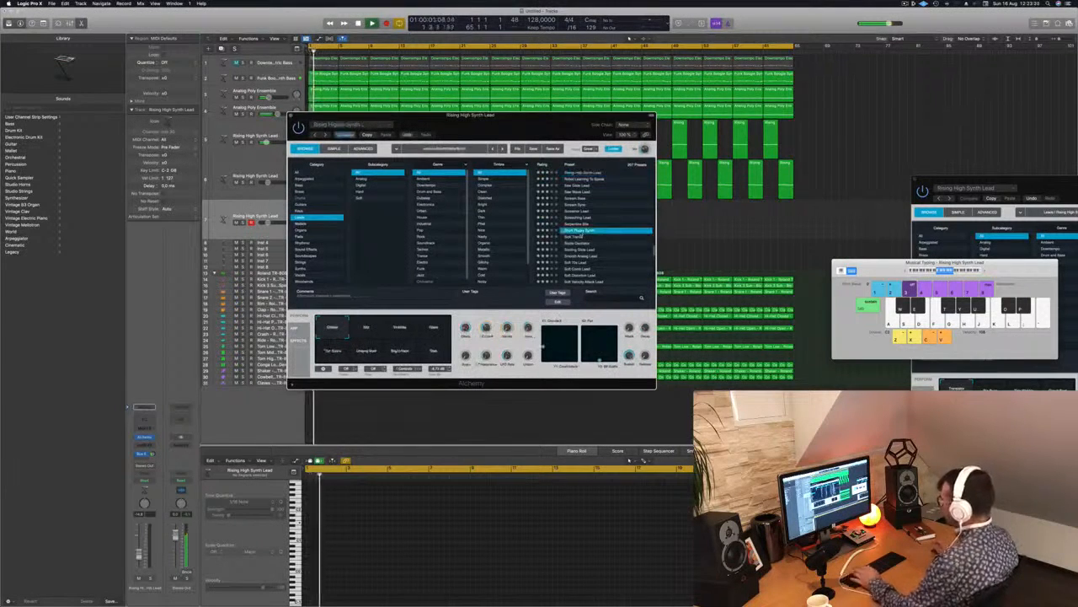
# Play test notes with Short Plucky Synth on the third lead track and raise the track's reverb send level.
pyautogui.press('j')
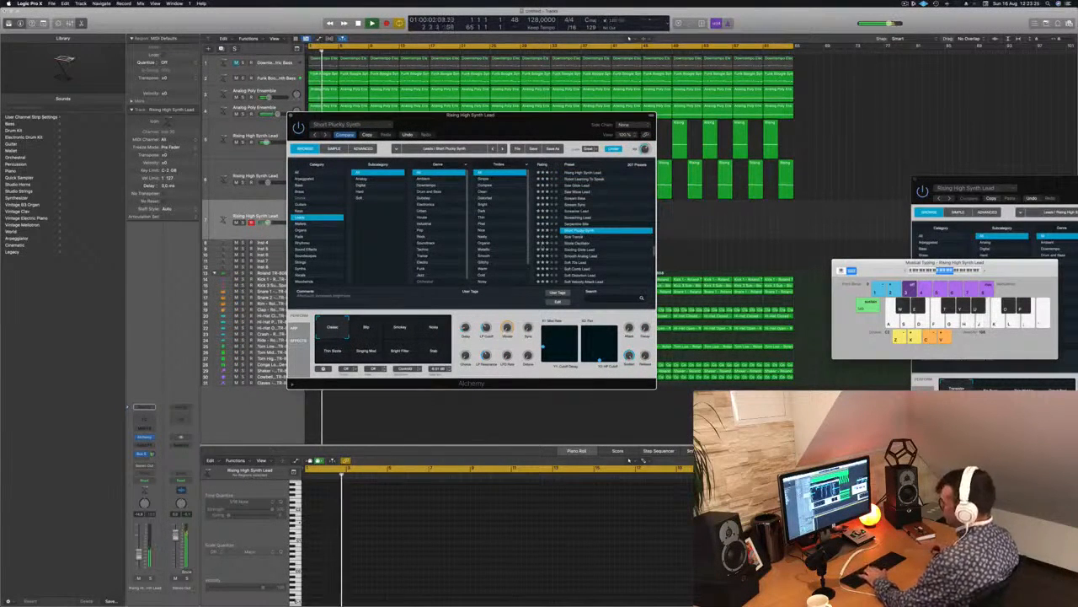
pyautogui.press('h')
pyautogui.press('j')
pyautogui.press('g')
pyautogui.press('h')
pyautogui.moveTo(153, 454); pyautogui.dragTo(154, 444)
pyautogui.press('j')
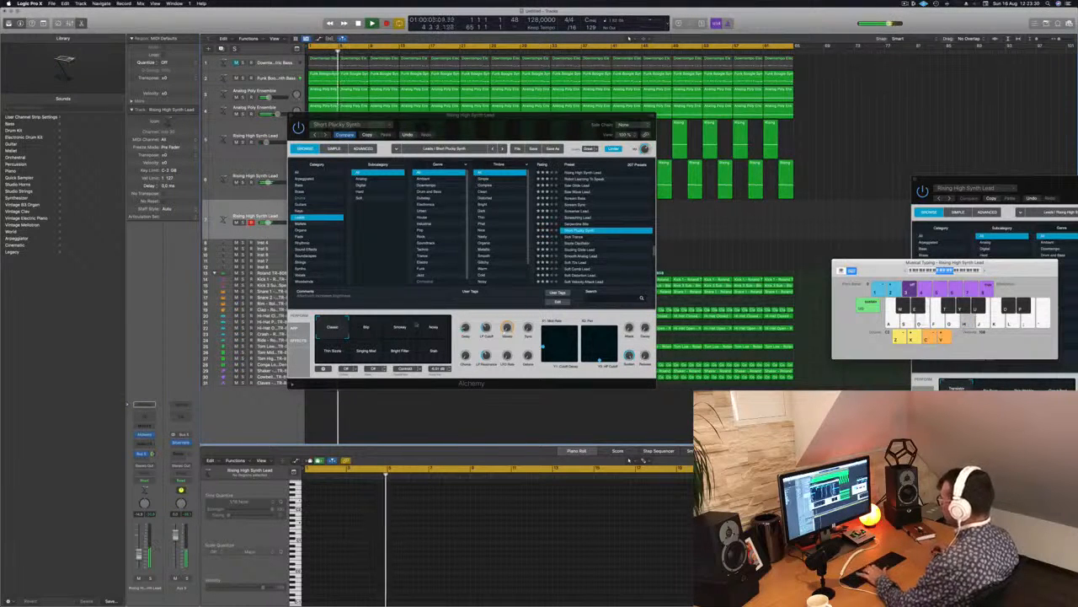
# Try the upper row of Short Plucky Synth variations up to Noisy while playing test notes.
pyautogui.click(374, 328)
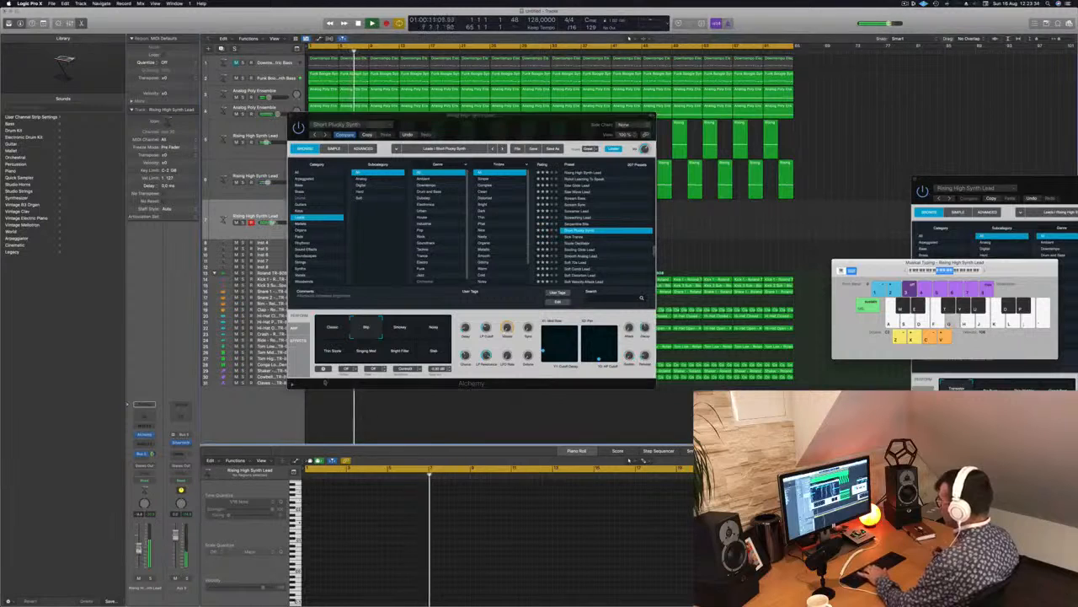
pyautogui.click(398, 328)
pyautogui.click(433, 328)
pyautogui.press('h')
pyautogui.press('a')
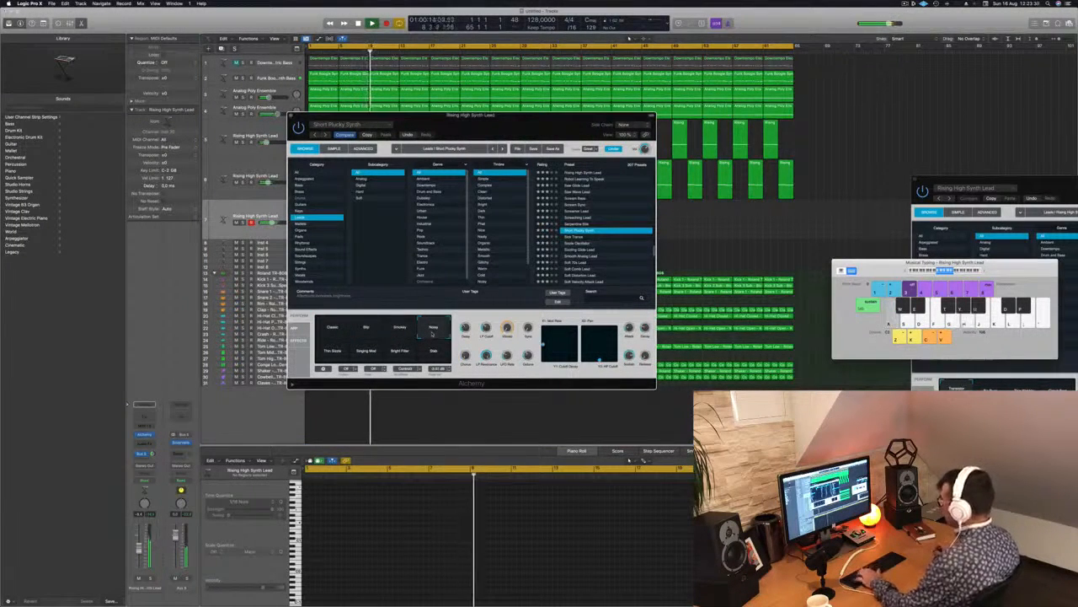
pyautogui.press('d')
# Shift the Musical Typing keyboard to a higher range, play test notes and lower the third lead track's volume slightly.
pyautogui.press('d')
pyautogui.click(979, 272)
pyautogui.press('d')
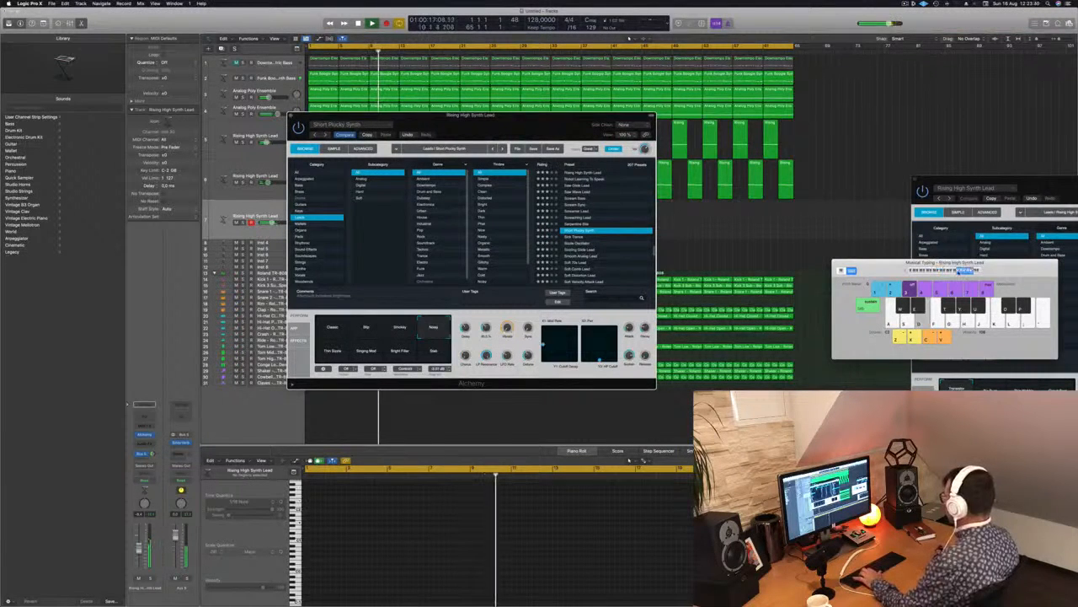
pyautogui.press('d')
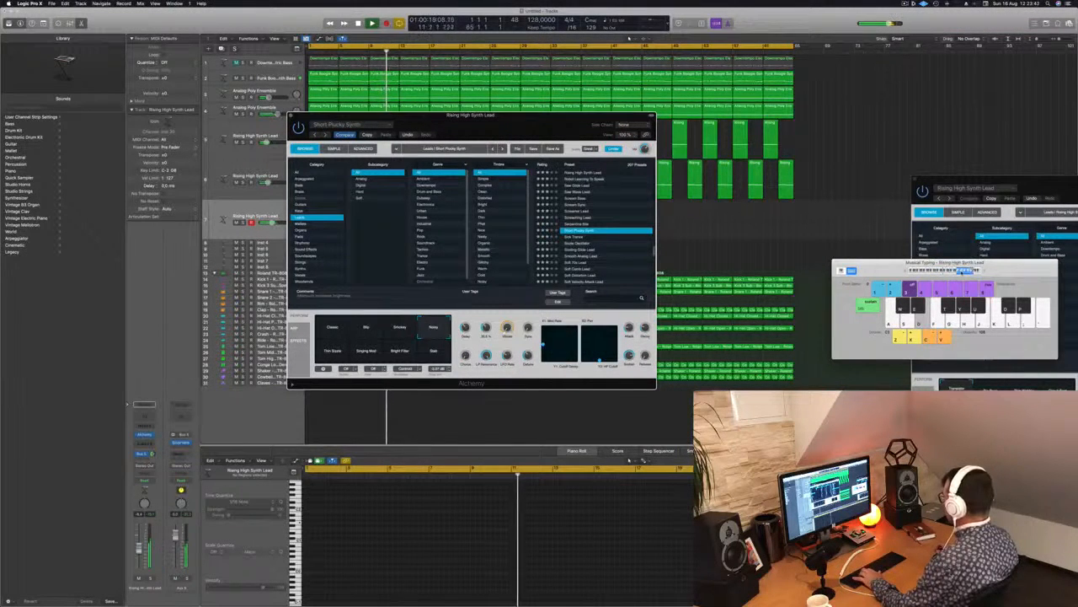
pyautogui.press('f')
pyautogui.press('g')
pyautogui.moveTo(272, 222); pyautogui.dragTo(266, 223)
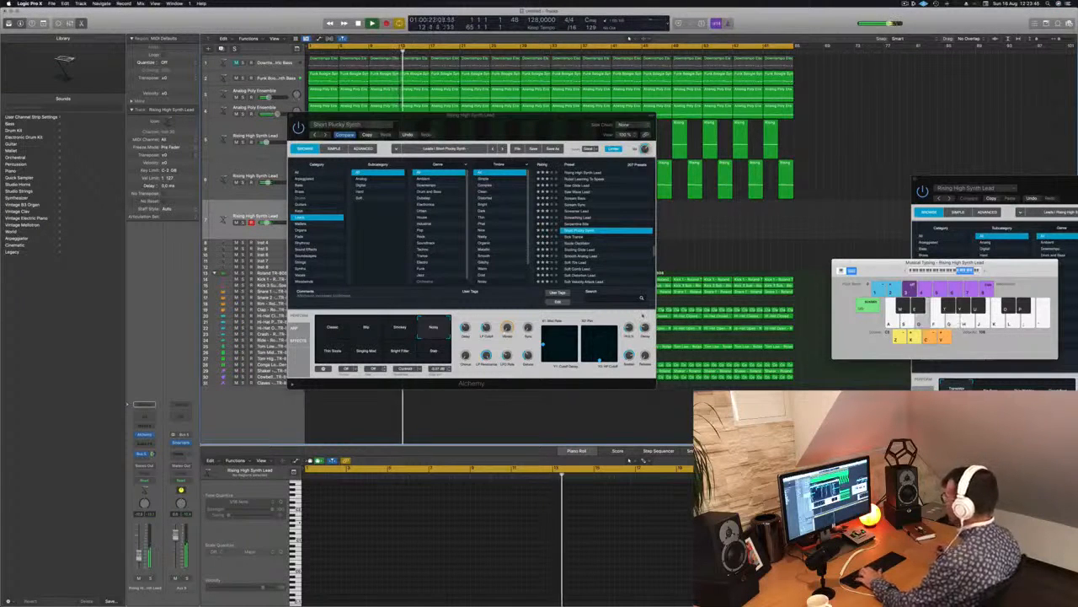
# Try the lower row of Short Plucky Synth variations, including Bright Filter.
pyautogui.click(335, 349)
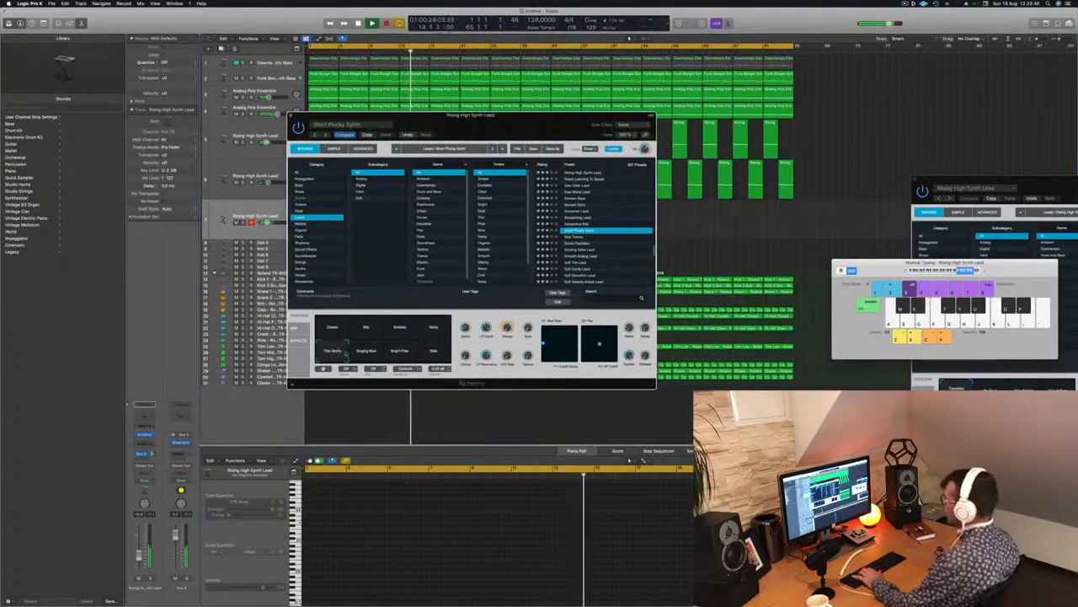
pyautogui.click(399, 352)
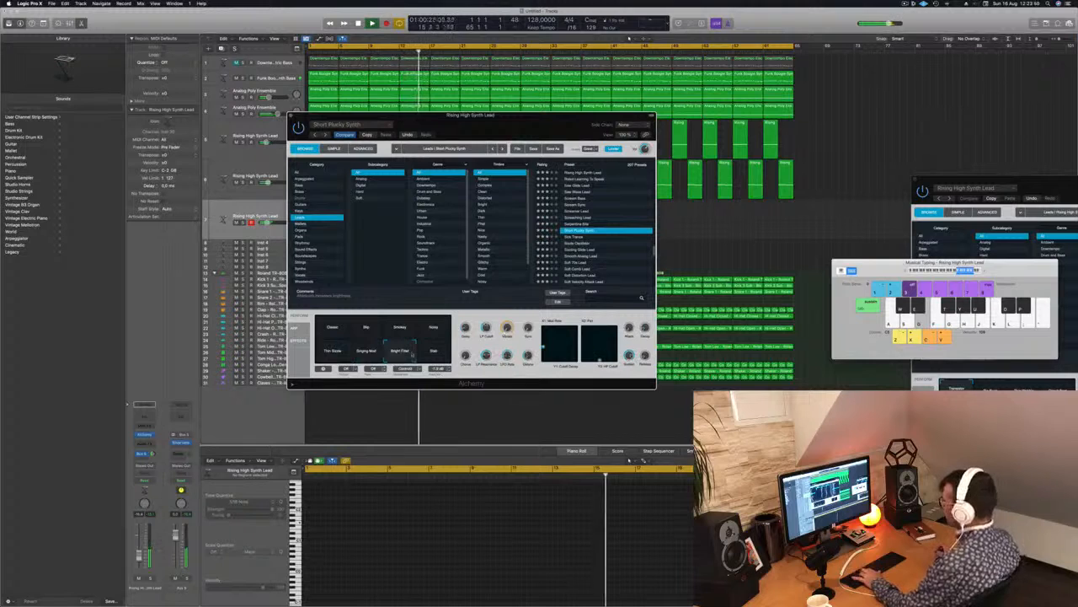
pyautogui.click(428, 352)
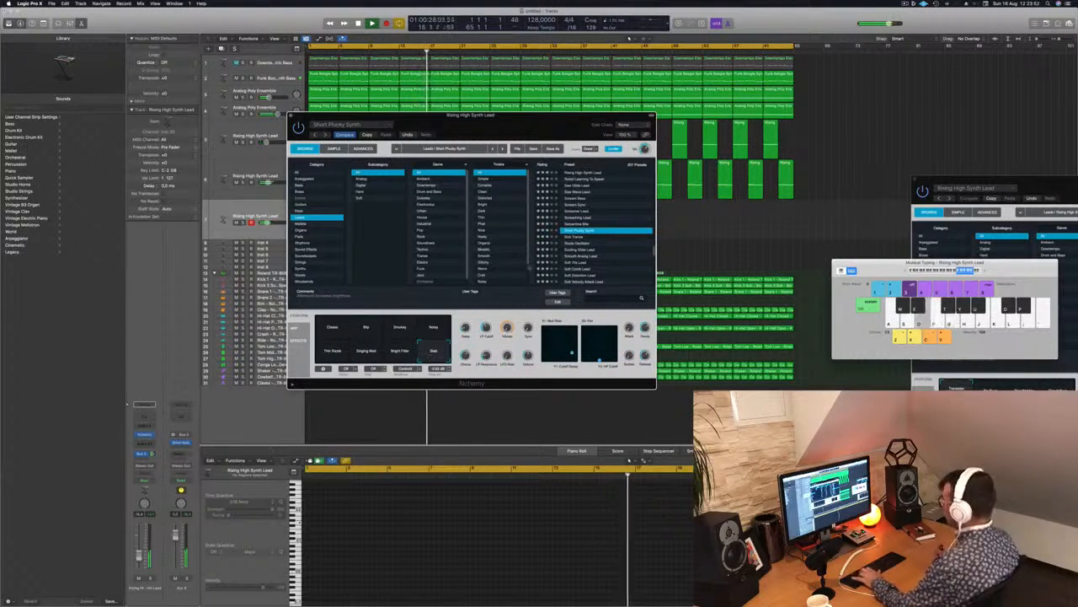
# Load the Sizzle Oscillator preset, shift Musical Typing to a lower range and move its window next to Alchemy.
pyautogui.click(582, 243)
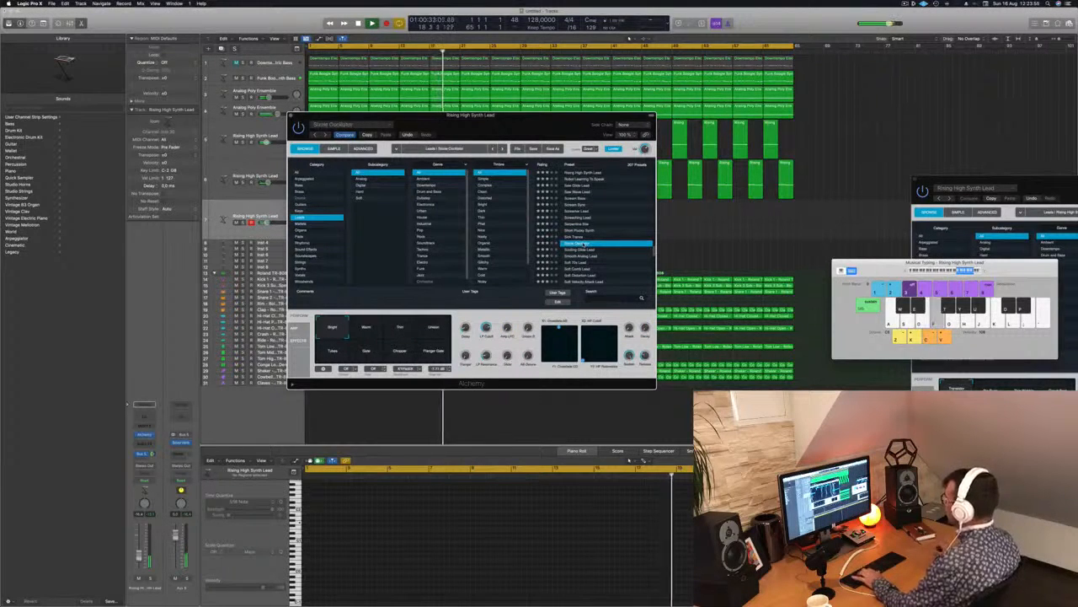
pyautogui.click(952, 271)
pyautogui.moveTo(998, 266); pyautogui.dragTo(854, 141)
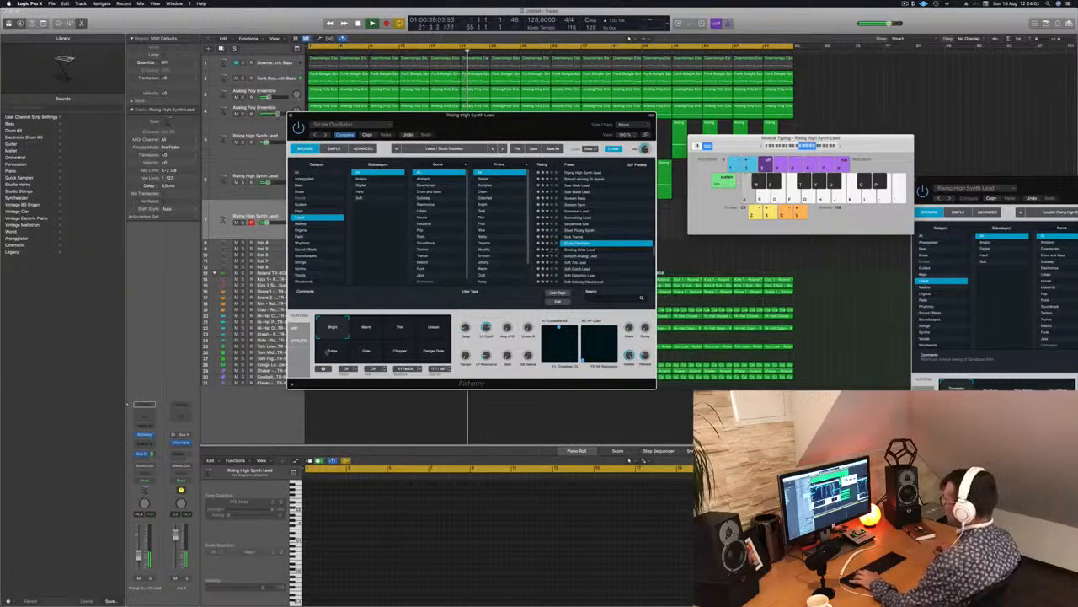
pyautogui.click(220, 217)
# Try the Sizzle Oscillator variations one after another, from Warm through Thin, Unison, Gate and Chopper to Flanger Gate.
pyautogui.click(373, 326)
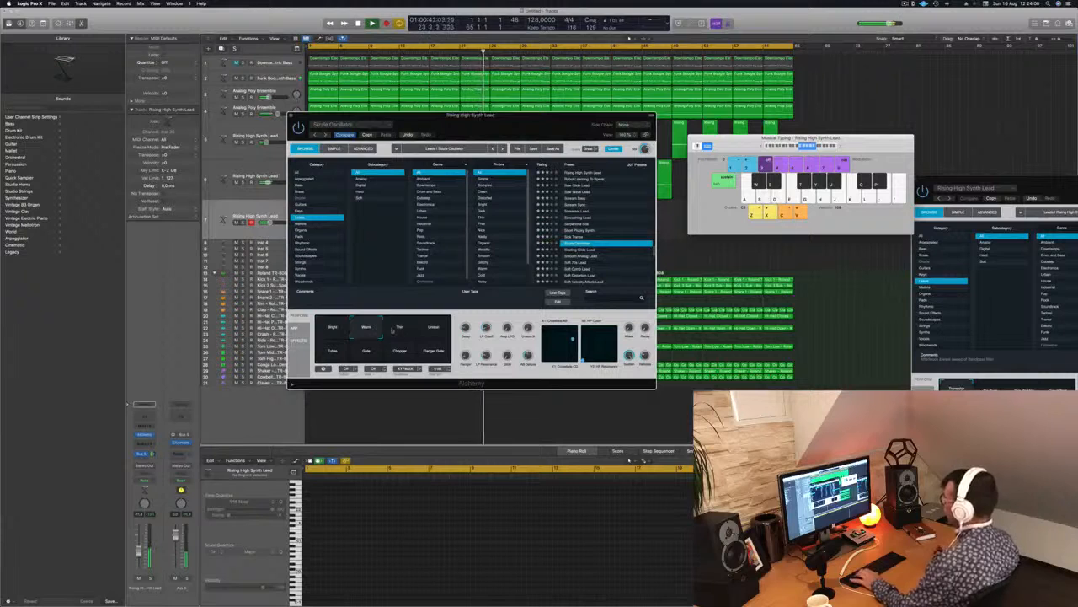
pyautogui.click(400, 330)
pyautogui.click(436, 332)
pyautogui.click(334, 348)
pyautogui.click(367, 350)
pyautogui.click(400, 351)
pyautogui.click(433, 350)
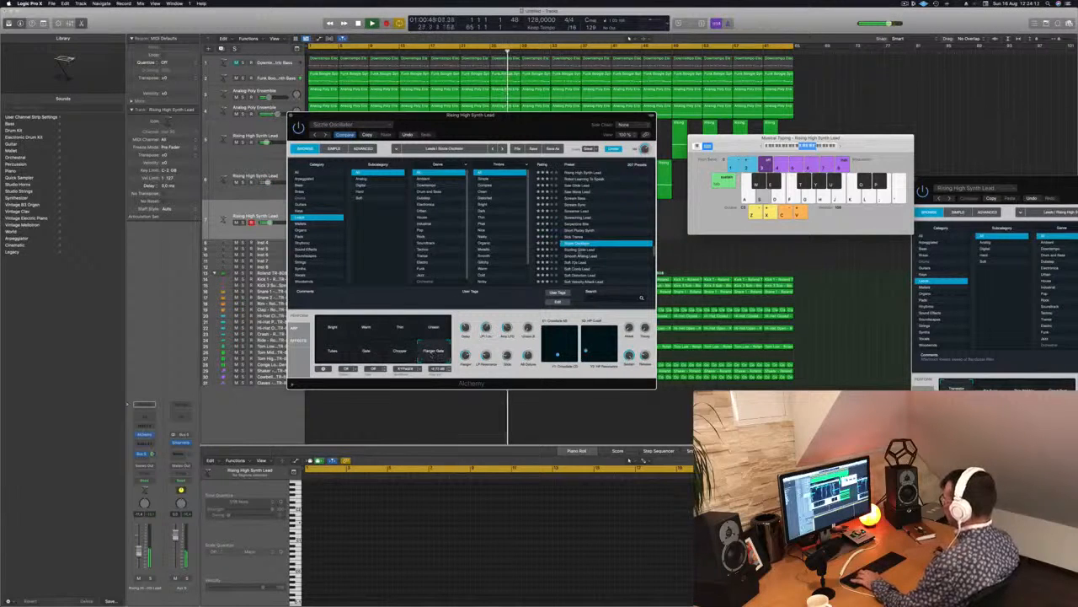
# Try the Sizzling Glide Lead preset, return to Sizzle Oscillator and choose its Flanger Gate variation.
pyautogui.click(579, 251)
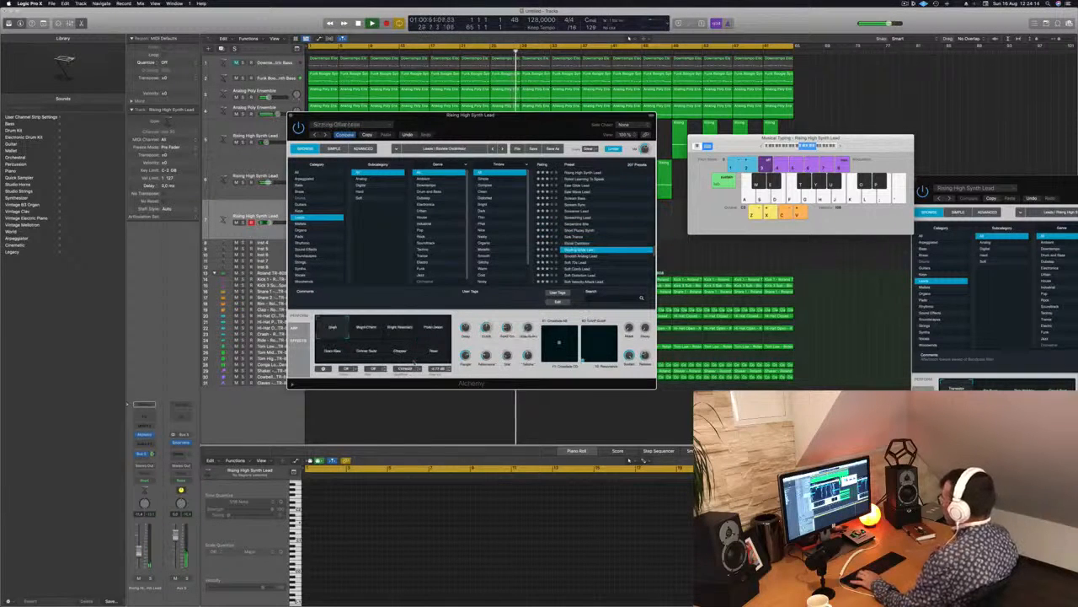
pyautogui.press('Up')
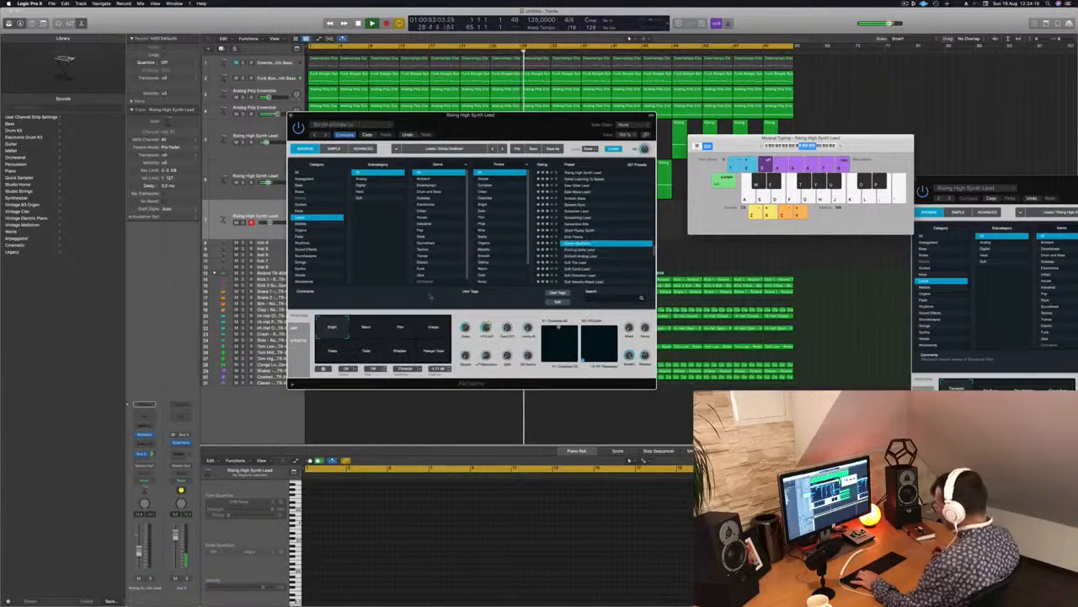
pyautogui.click(429, 355)
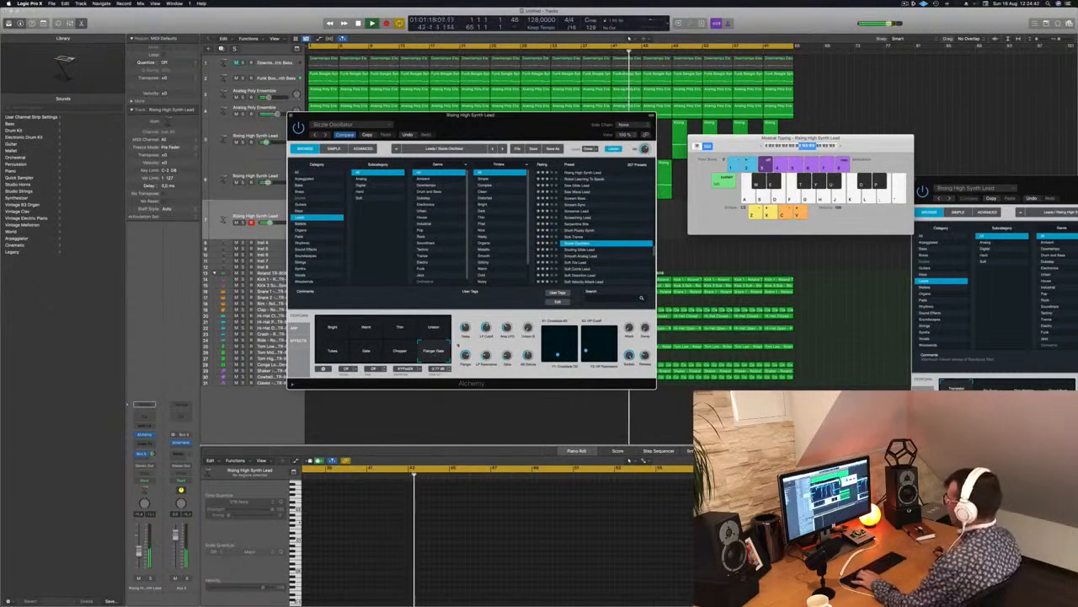
# Audition the Sizzling Glide Lead and Smooth Analog Lead presets with test notes.
pyautogui.click(580, 250)
pyautogui.press('f')
pyautogui.press('s')
pyautogui.press('d')
pyautogui.press('f')
pyautogui.press('g')
pyautogui.click(581, 256)
pyautogui.press('d')
pyautogui.press('f')
pyautogui.scroll(-4, 581, 257)
pyautogui.press('d')
pyautogui.press('g')
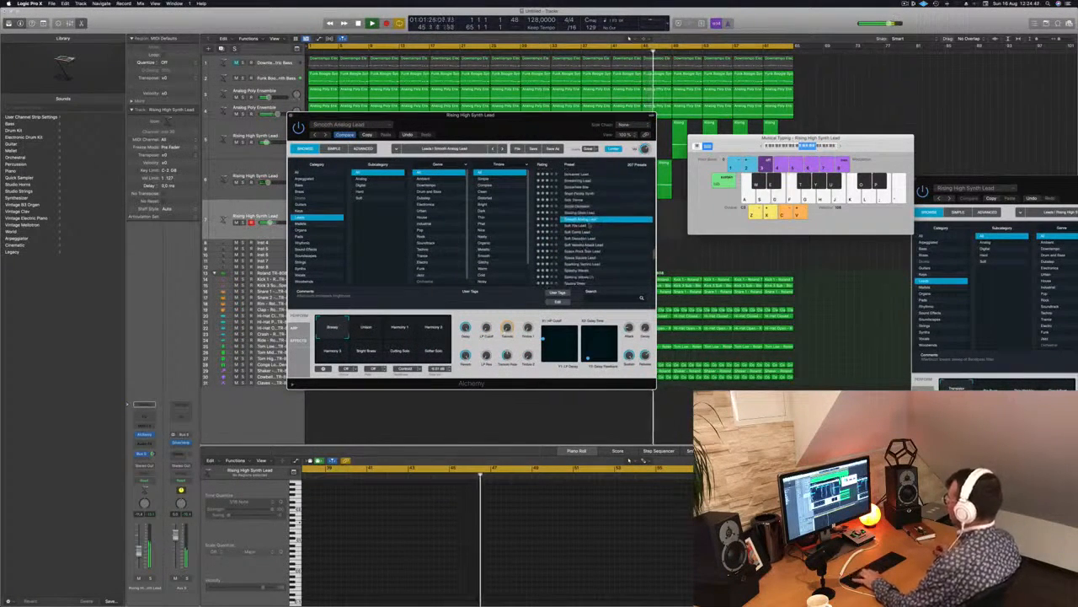
# Go through the following soft lead presets, load Soft Distortion Lead and lower the third lead track's volume slightly.
pyautogui.click(577, 227)
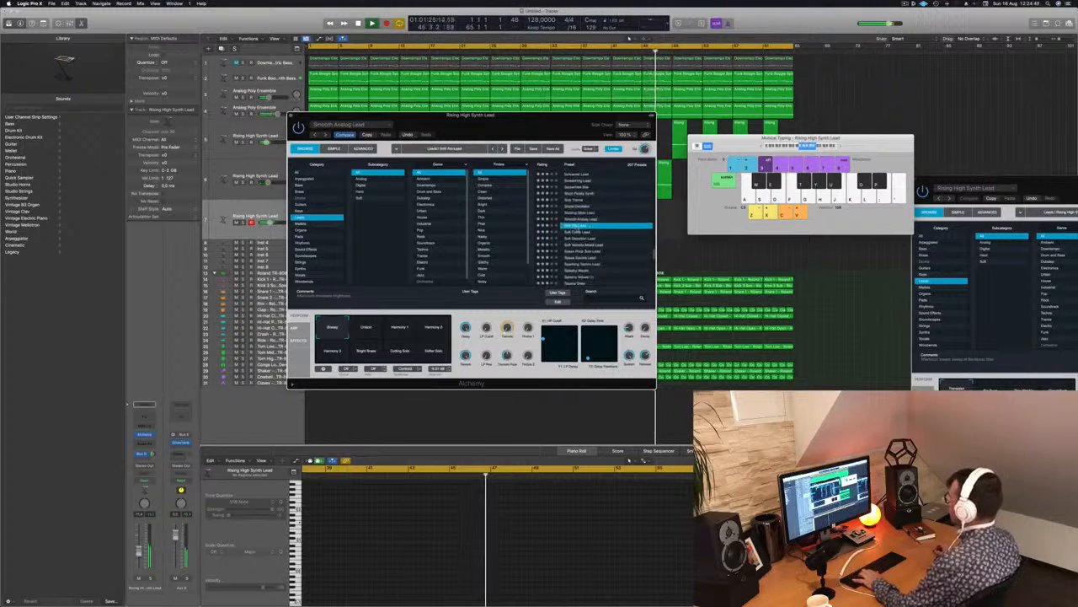
pyautogui.click(581, 233)
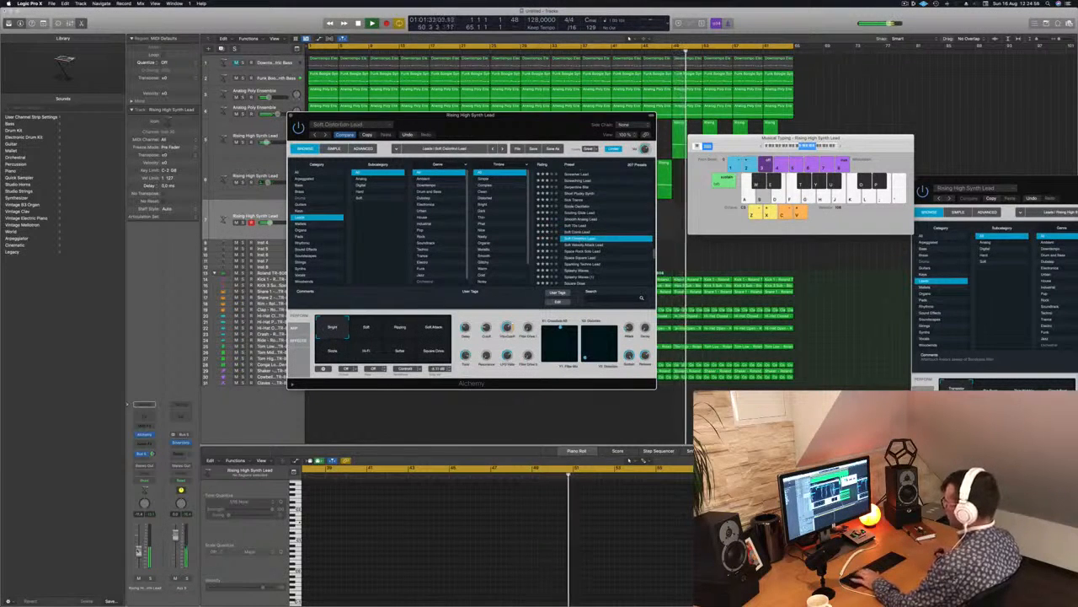
pyautogui.moveTo(270, 222); pyautogui.dragTo(267, 222)
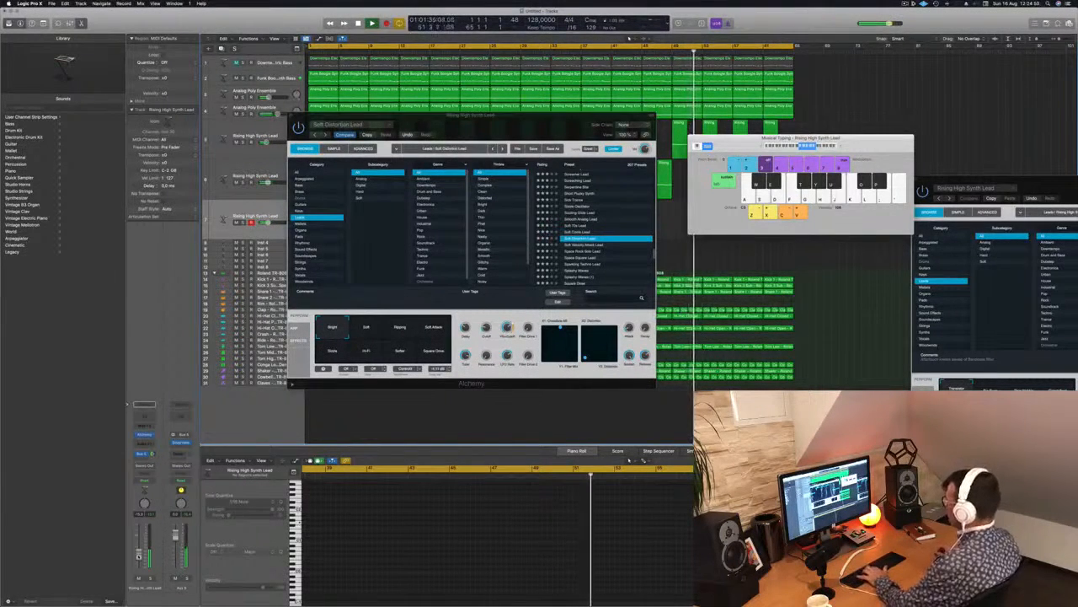
# Try the Soft Distortion Lead variations, including Soft, Ripping, Soft Attack, Hi-Fi and Square Drive, and return to Bright.
pyautogui.click(362, 333)
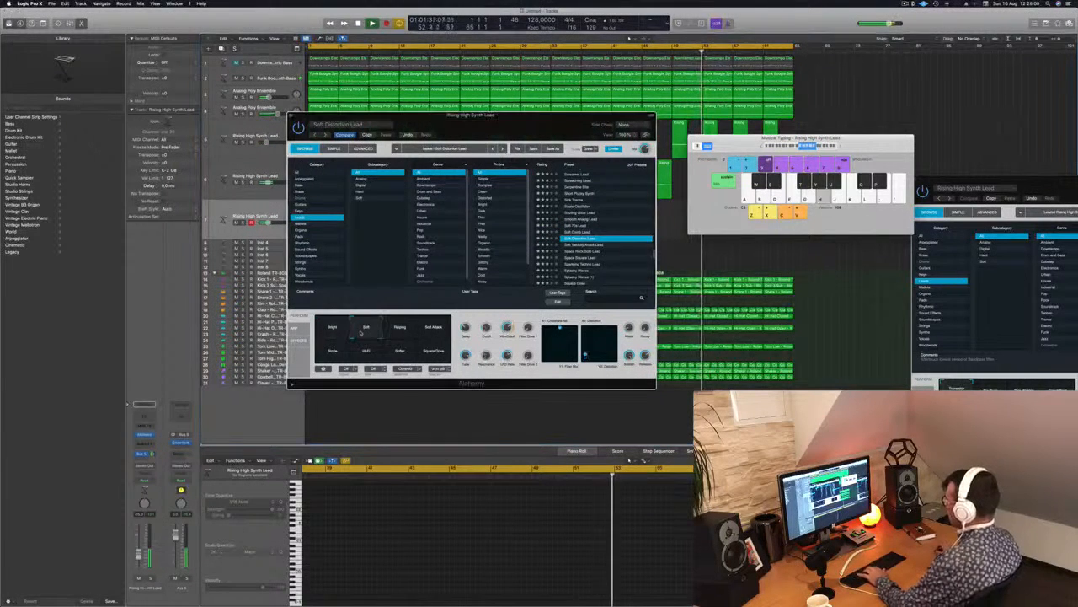
pyautogui.click(400, 335)
pyautogui.click(435, 335)
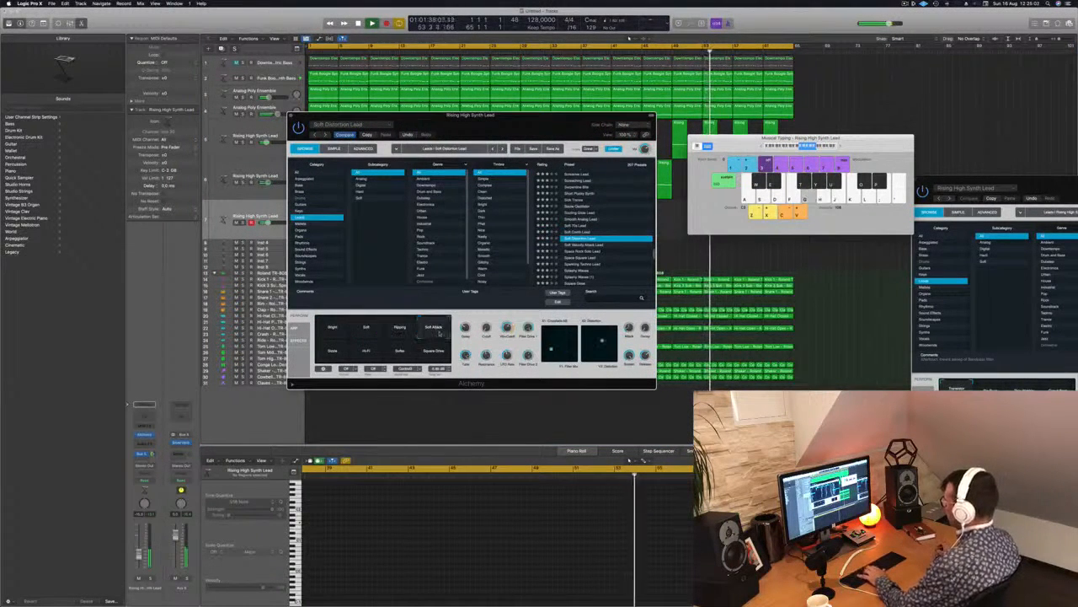
pyautogui.press('g')
pyautogui.click(327, 356)
pyautogui.click(366, 352)
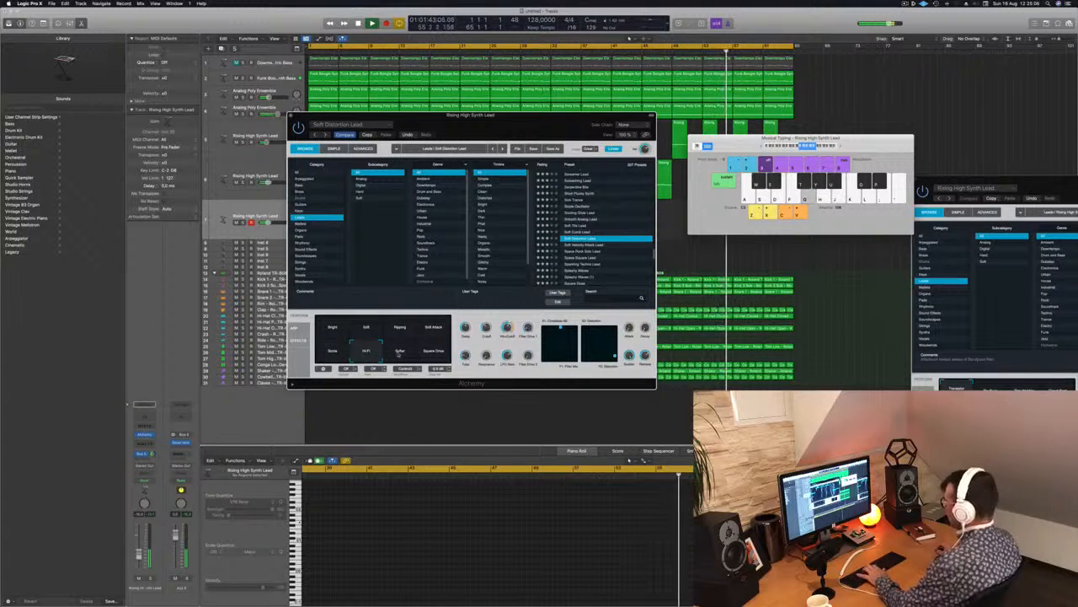
pyautogui.click(434, 351)
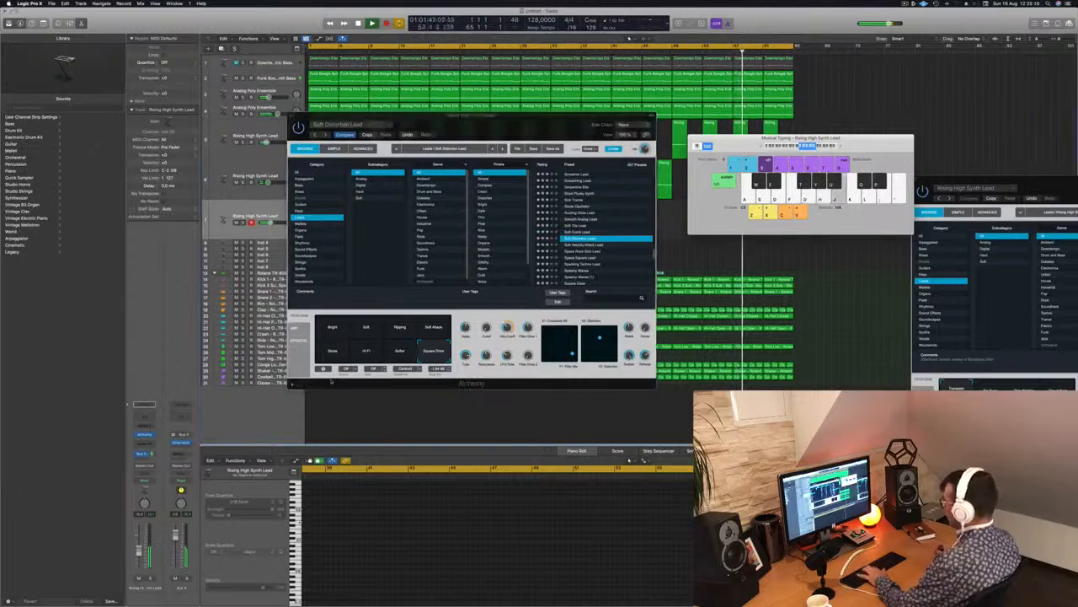
pyautogui.click(434, 329)
pyautogui.click(337, 327)
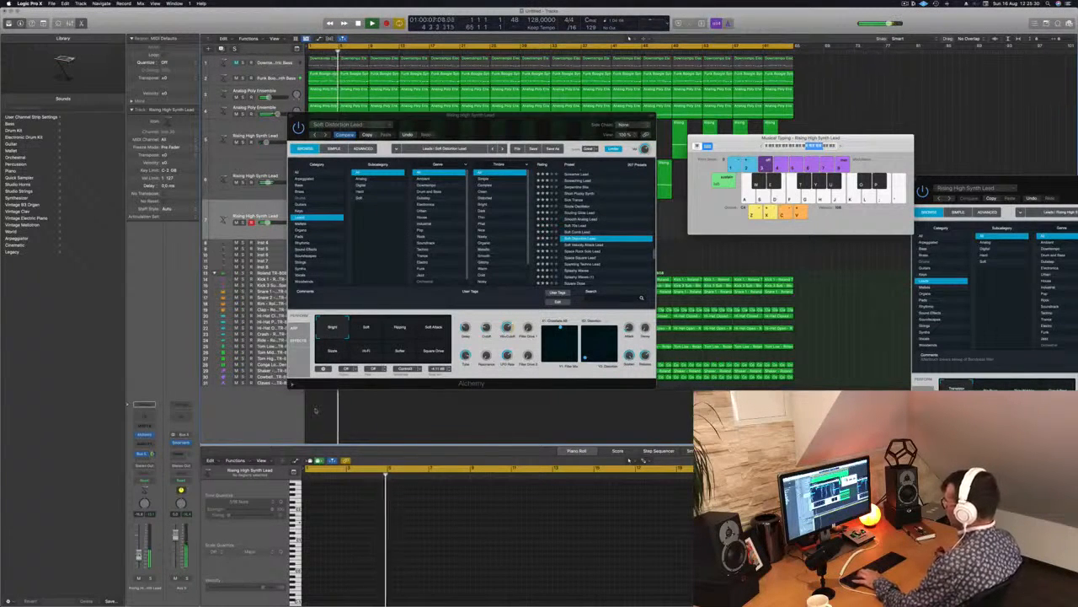
# Load the Space Rock Solo Lead preset, try its Bright Synth variation and choose Dark Synth.
pyautogui.click(590, 246)
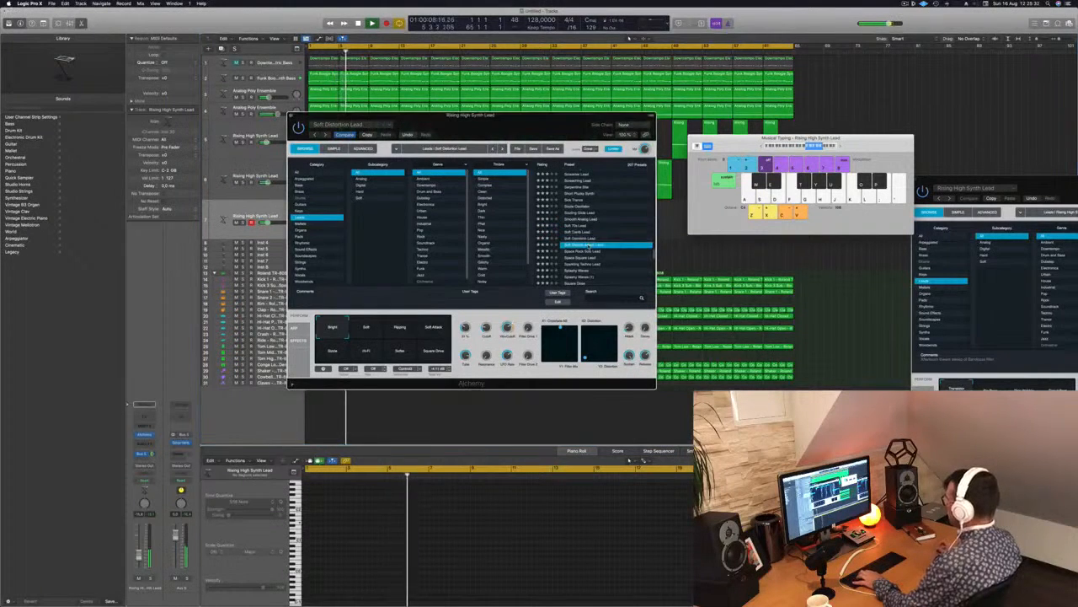
pyautogui.click(583, 251)
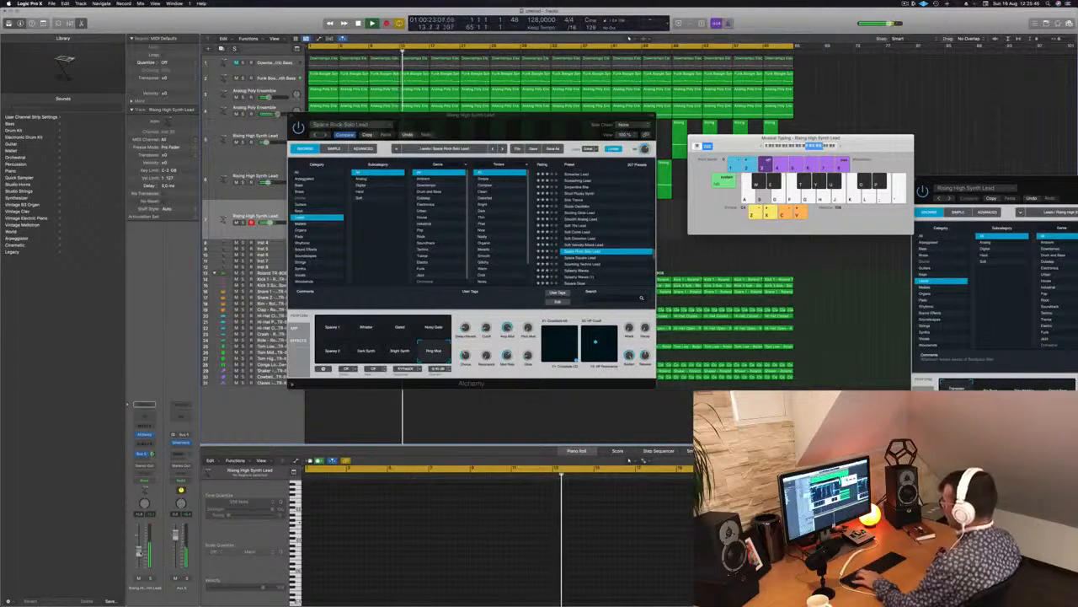
pyautogui.click(399, 351)
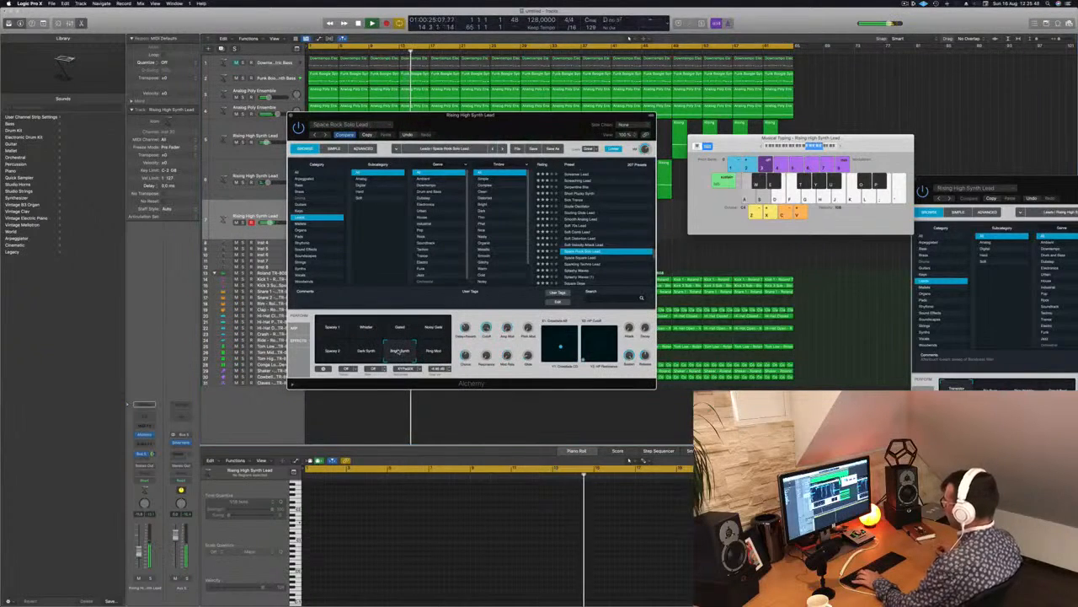
pyautogui.click(366, 352)
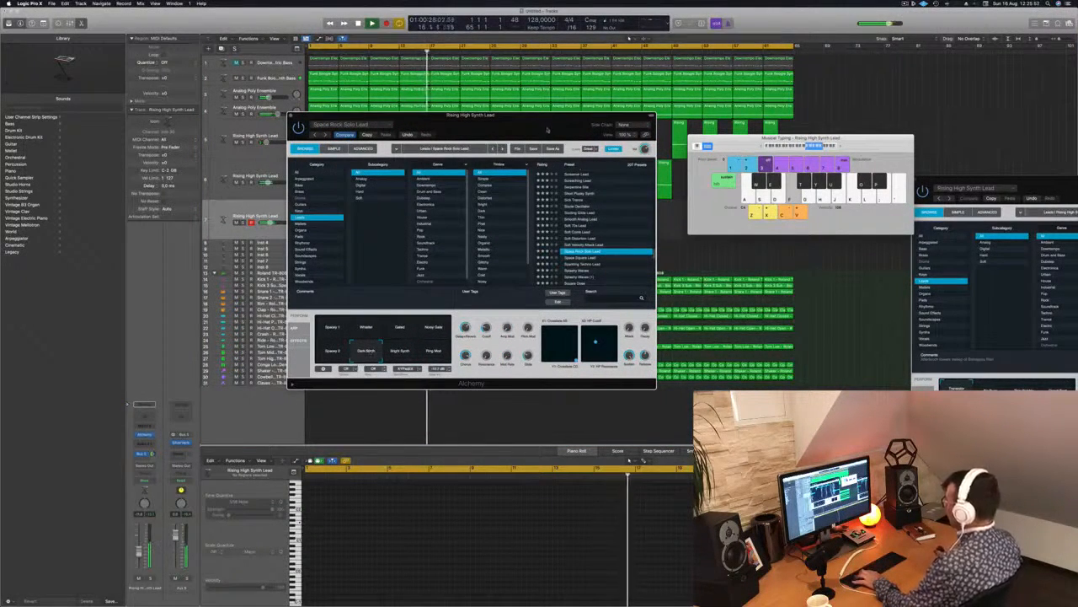
# Move the third lead's Alchemy window aside to uncover the arrangement and load the Space Square Lead preset.
pyautogui.moveTo(541, 121); pyautogui.dragTo(592, 128)
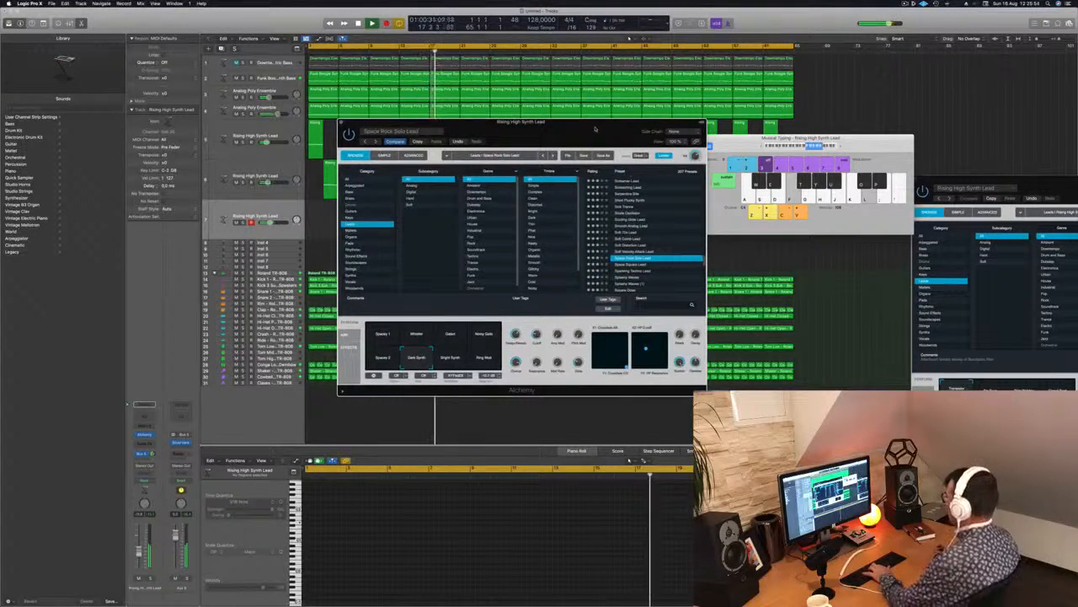
pyautogui.moveTo(583, 130); pyautogui.dragTo(751, 146)
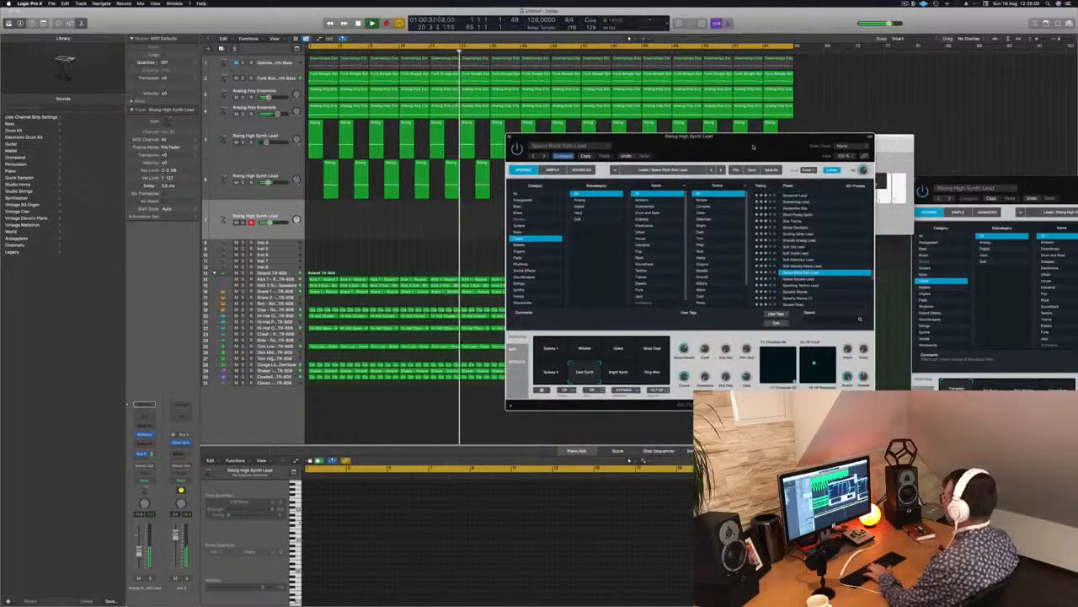
pyautogui.click(797, 279)
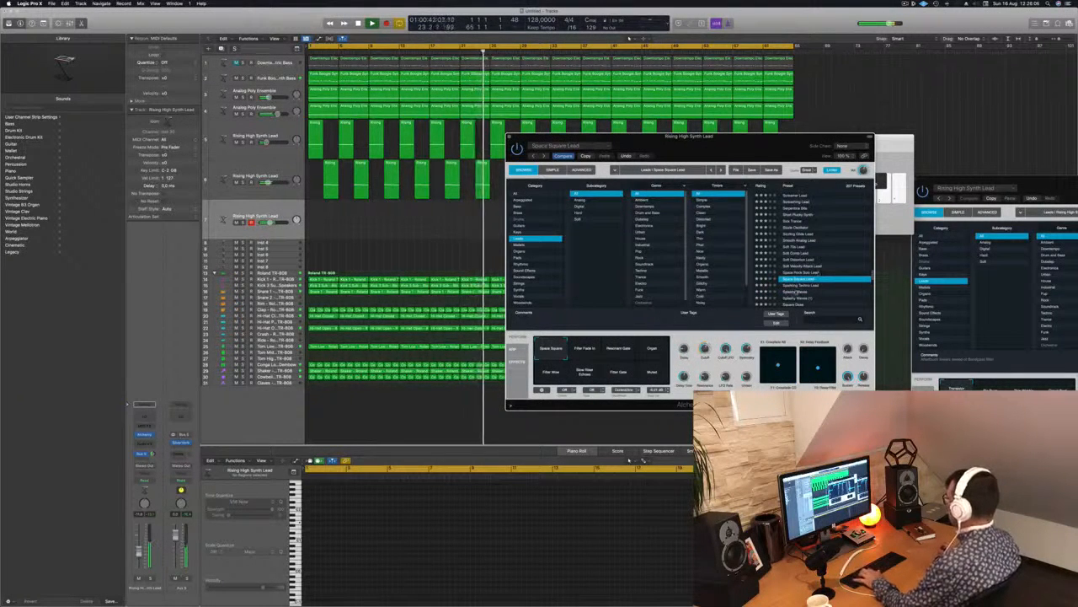
# Load the Sparkling Techno Lead preset and try its Warm Drive, Thin Drive, Re-Pitch 1 and Thin variations.
pyautogui.click(797, 286)
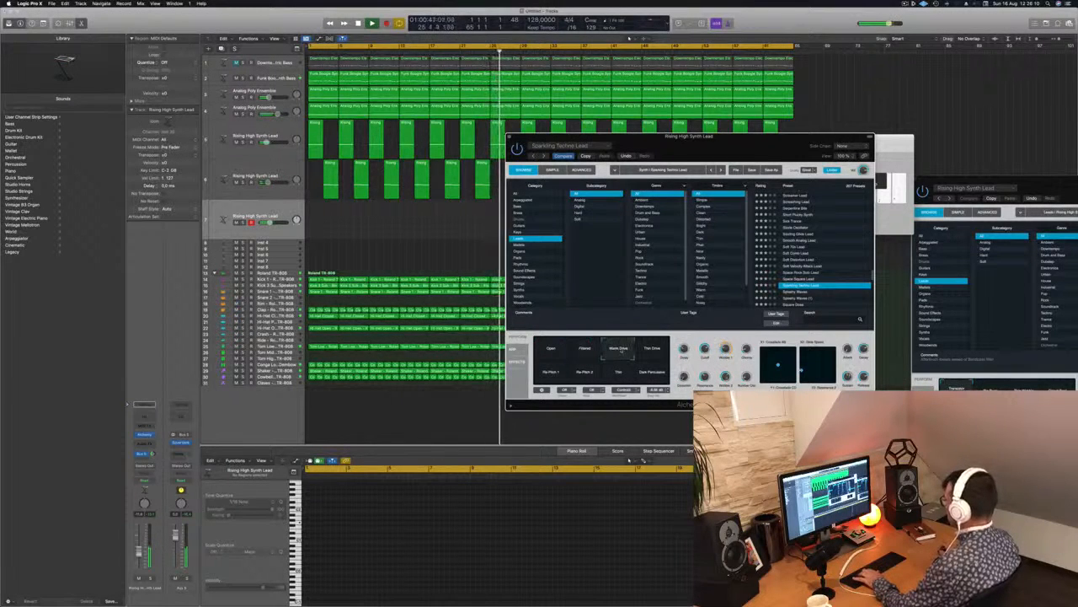
pyautogui.click(651, 348)
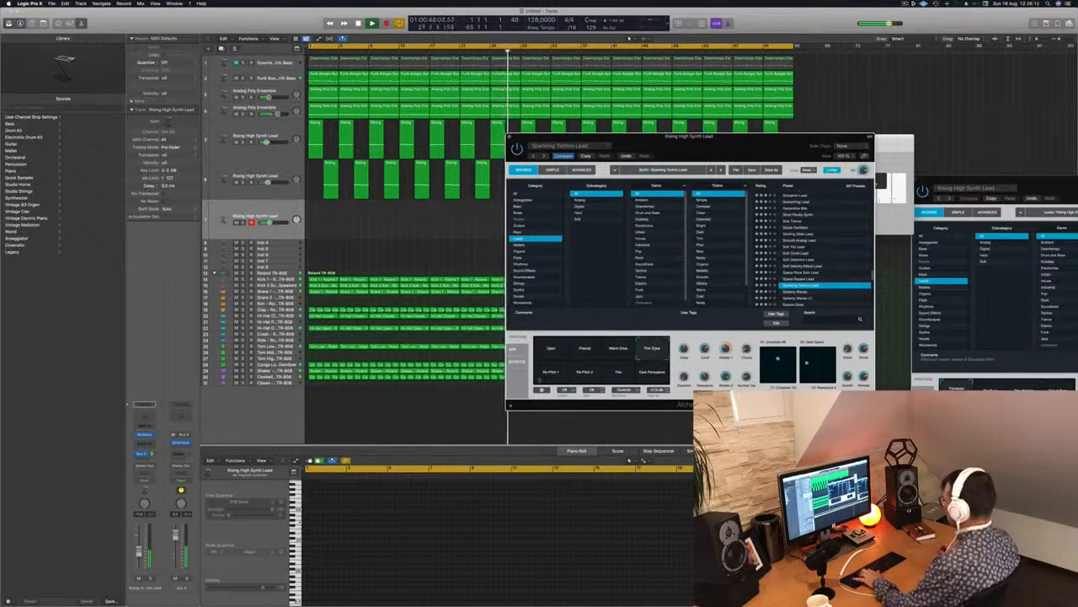
pyautogui.click(553, 373)
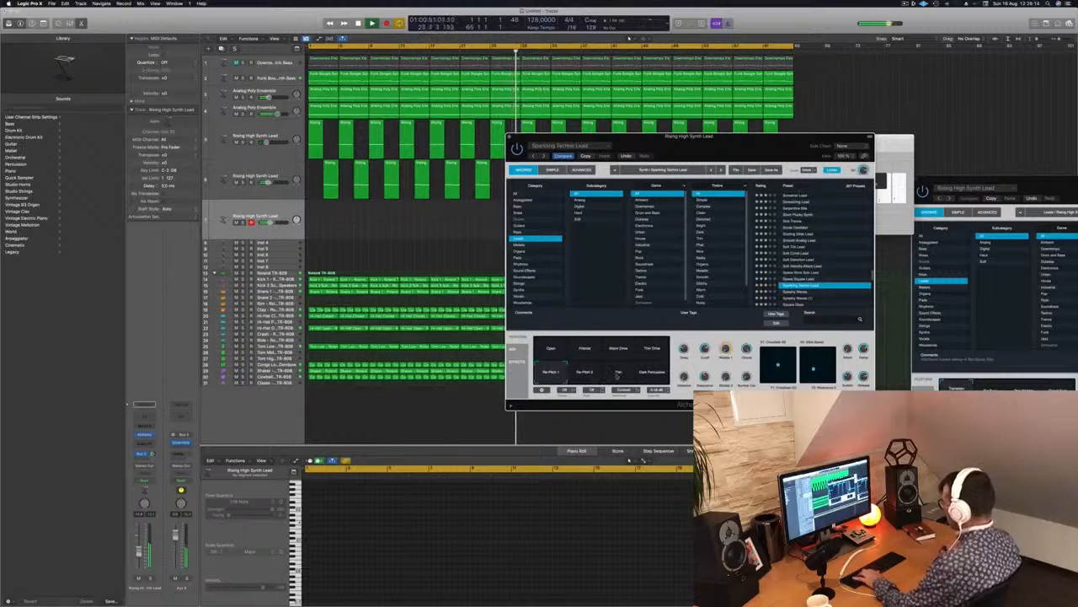
pyautogui.click(618, 376)
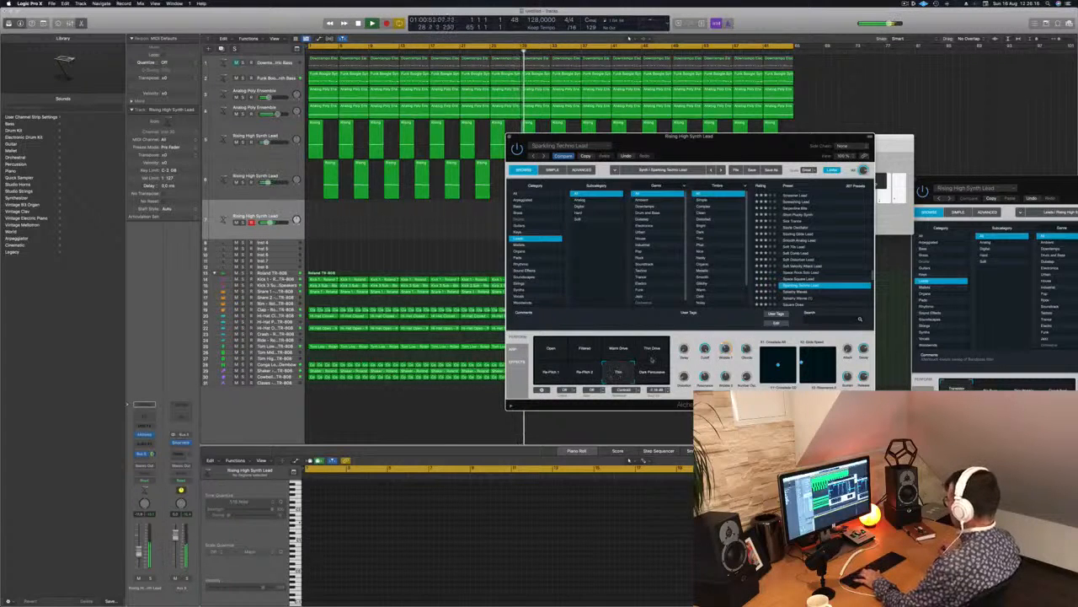
# Load the Splashy Waves preset, lower the third lead track's volume slightly and play test notes.
pyautogui.scroll(-3, 819, 291)
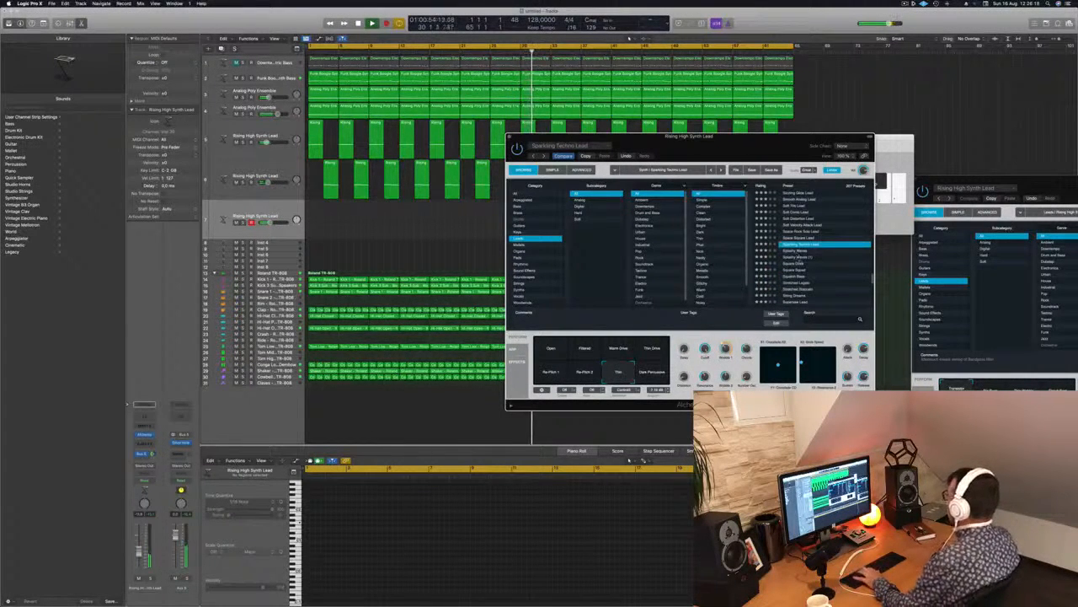
pyautogui.click(800, 258)
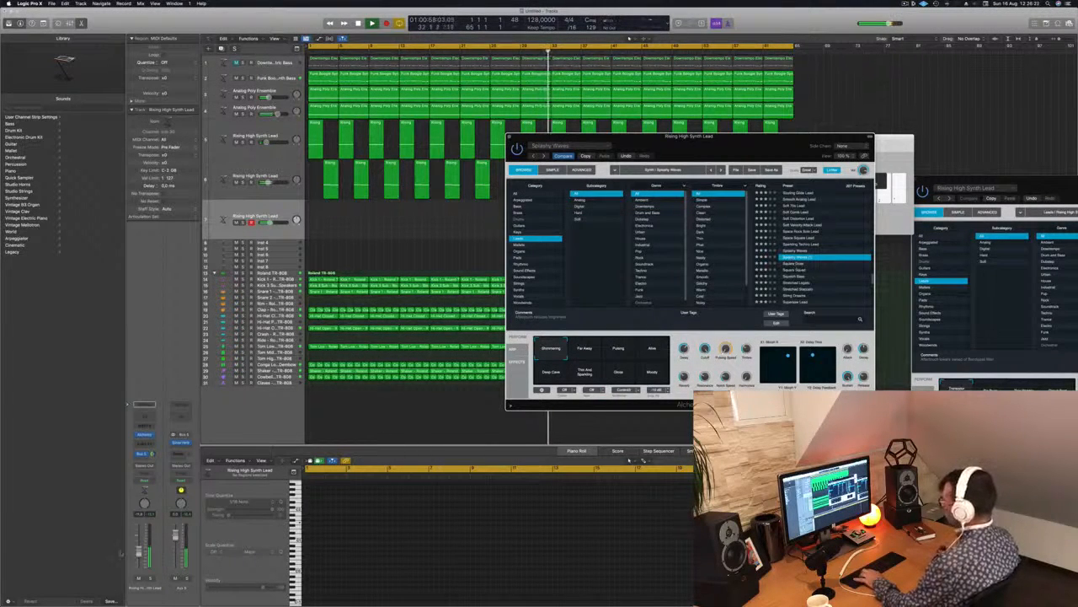
pyautogui.moveTo(139, 552); pyautogui.dragTo(139, 555)
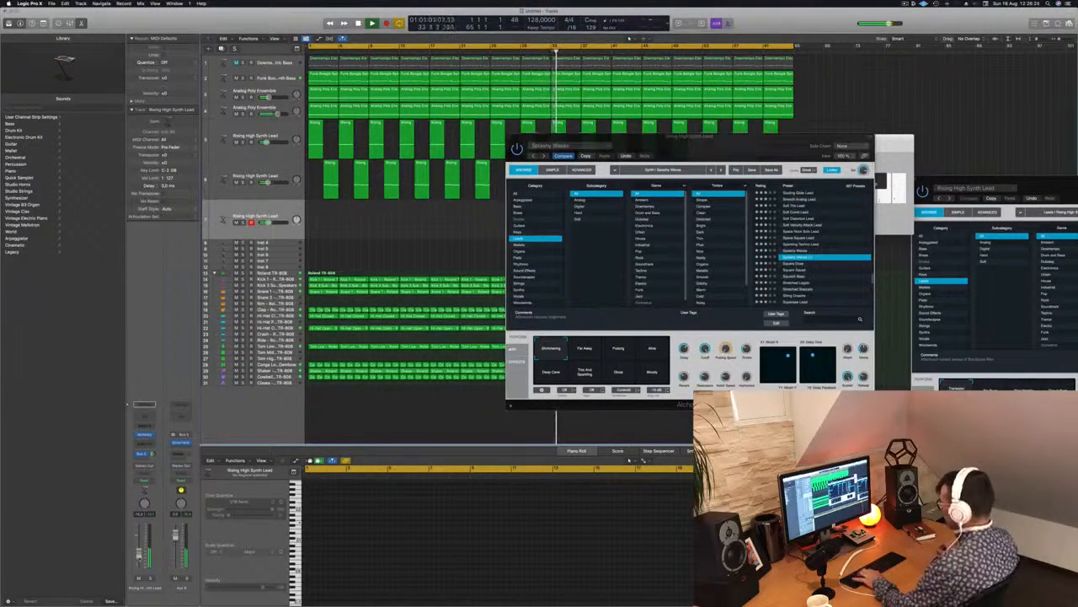
pyautogui.press('super+k')
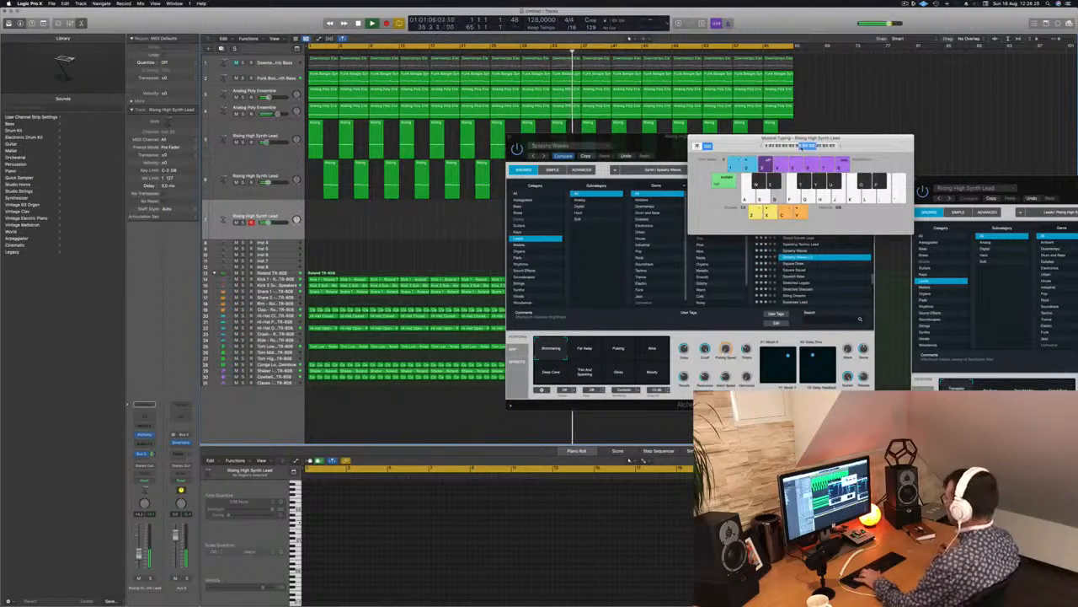
pyautogui.press('f')
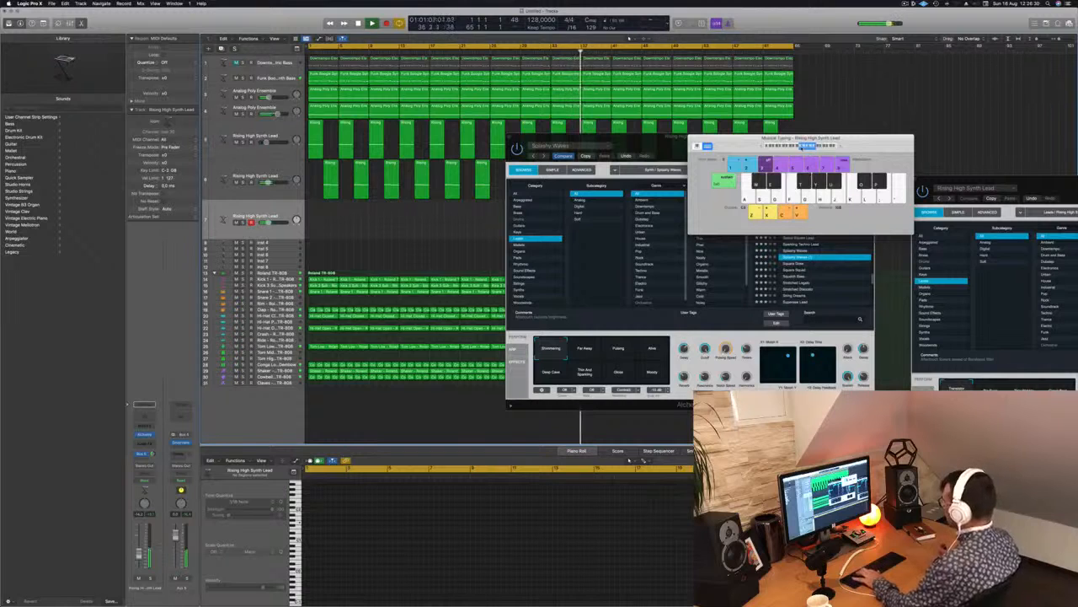
# Try the Splashy Waves variations, including Far Away, Pulsing, Deep Cave and Glass, adjusting the track's volume along the way.
pyautogui.click(585, 348)
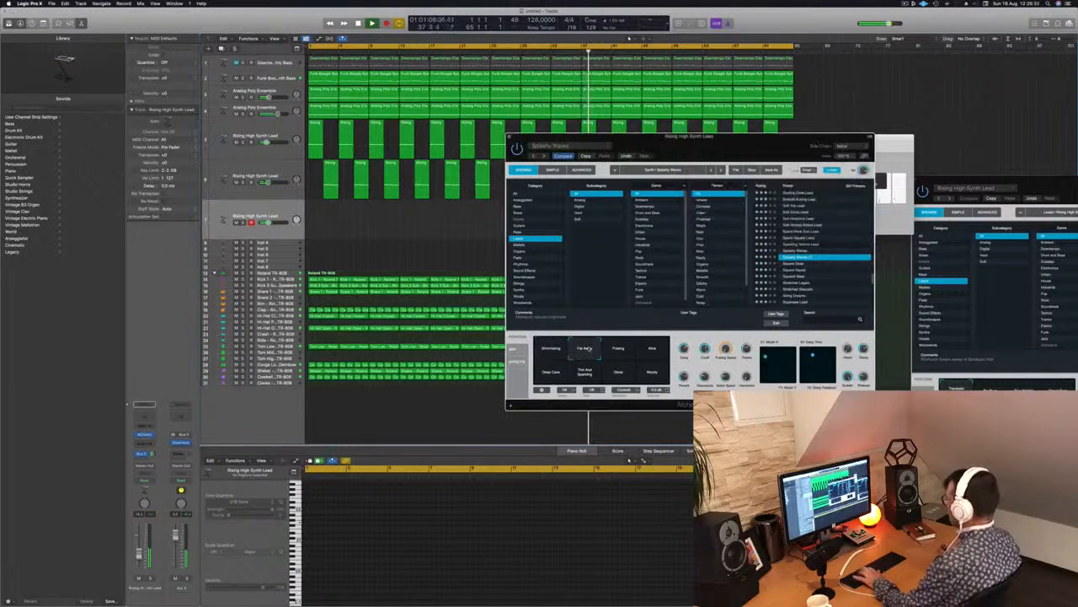
pyautogui.click(619, 350)
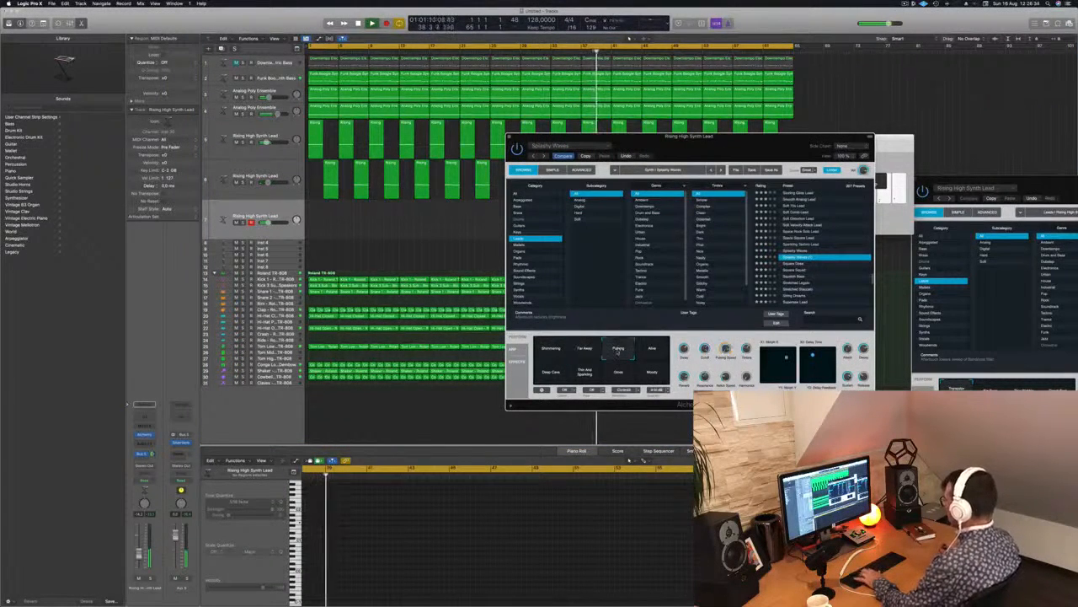
pyautogui.click(652, 349)
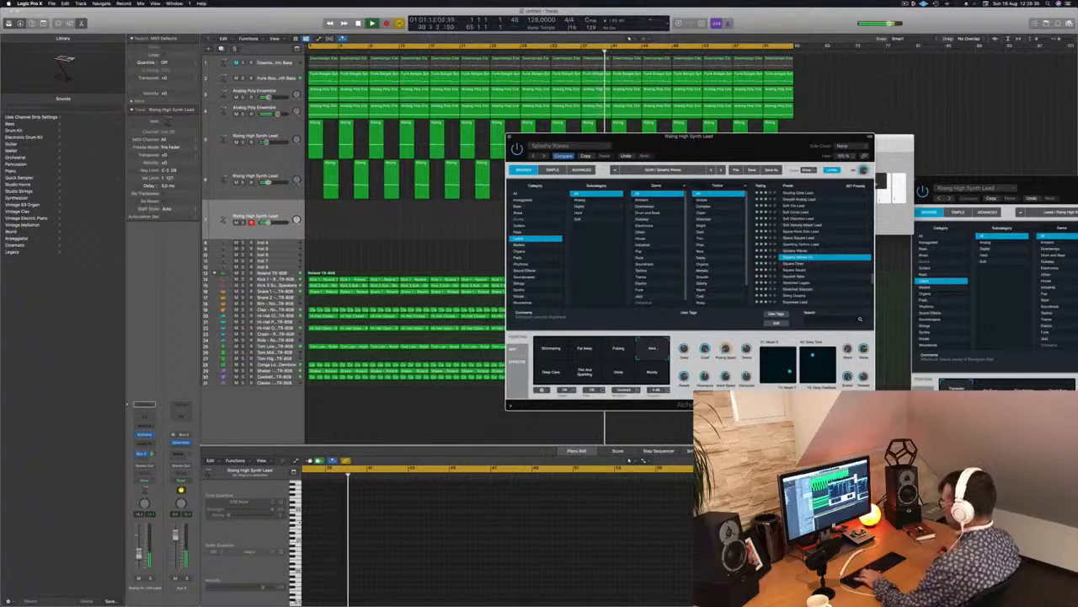
pyautogui.click(487, 396)
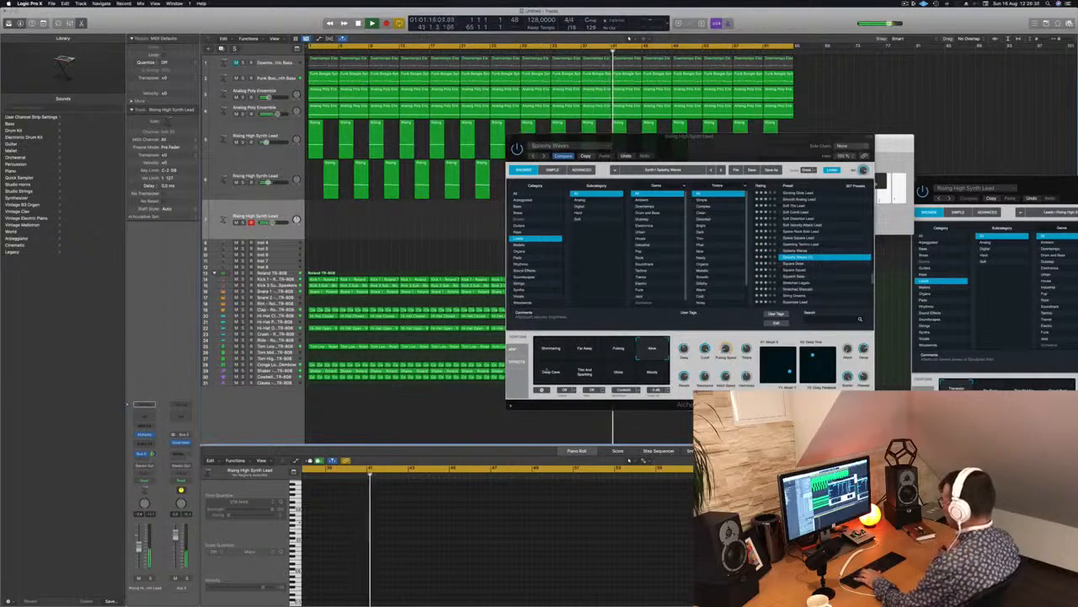
pyautogui.click(550, 373)
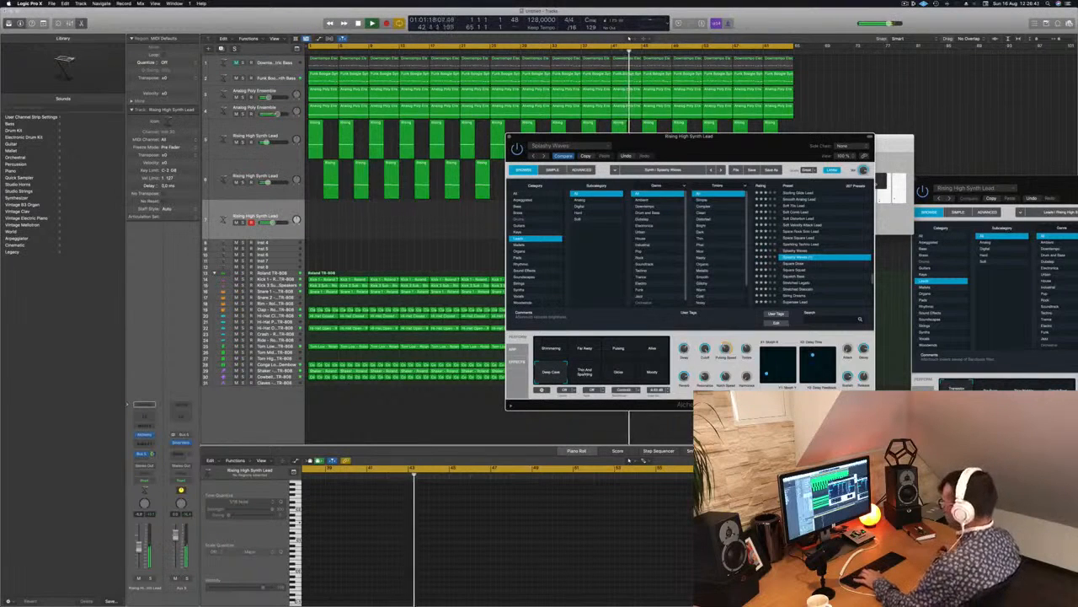
pyautogui.click(437, 413)
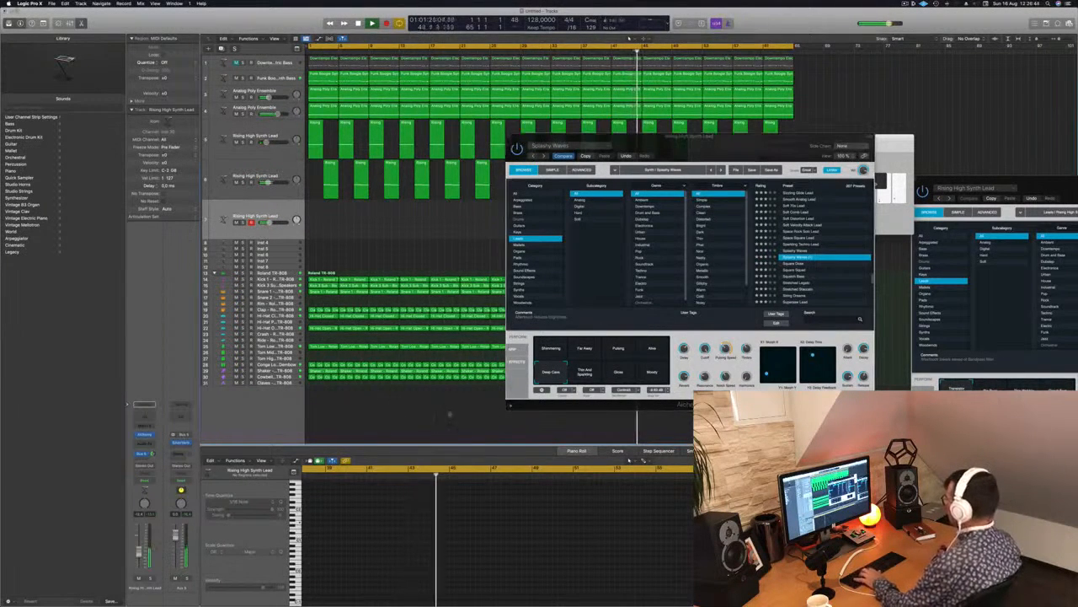
pyautogui.click(594, 373)
pyautogui.click(619, 373)
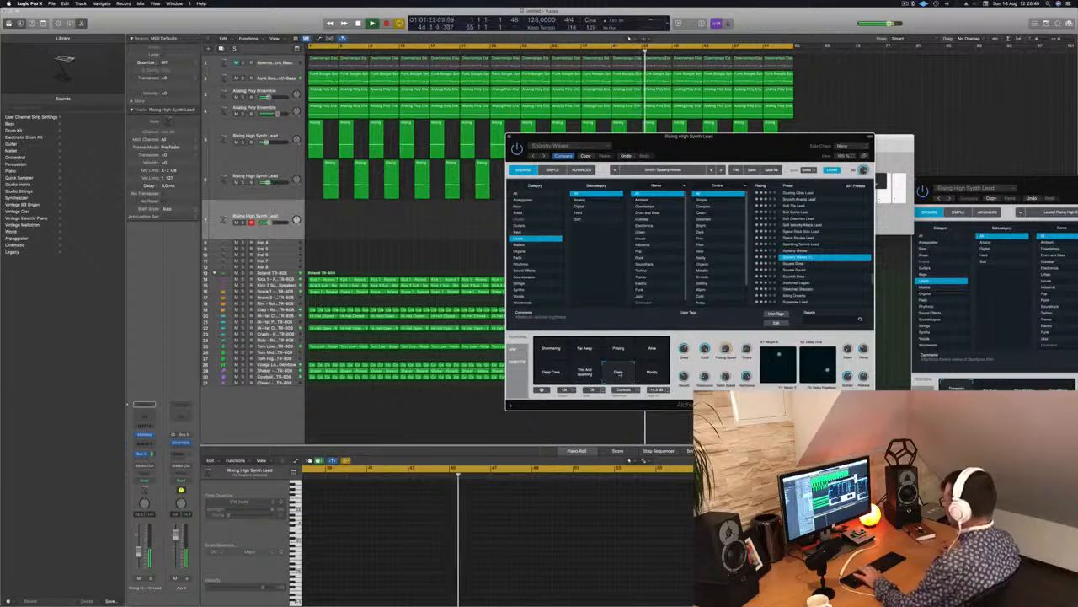
pyautogui.click(652, 372)
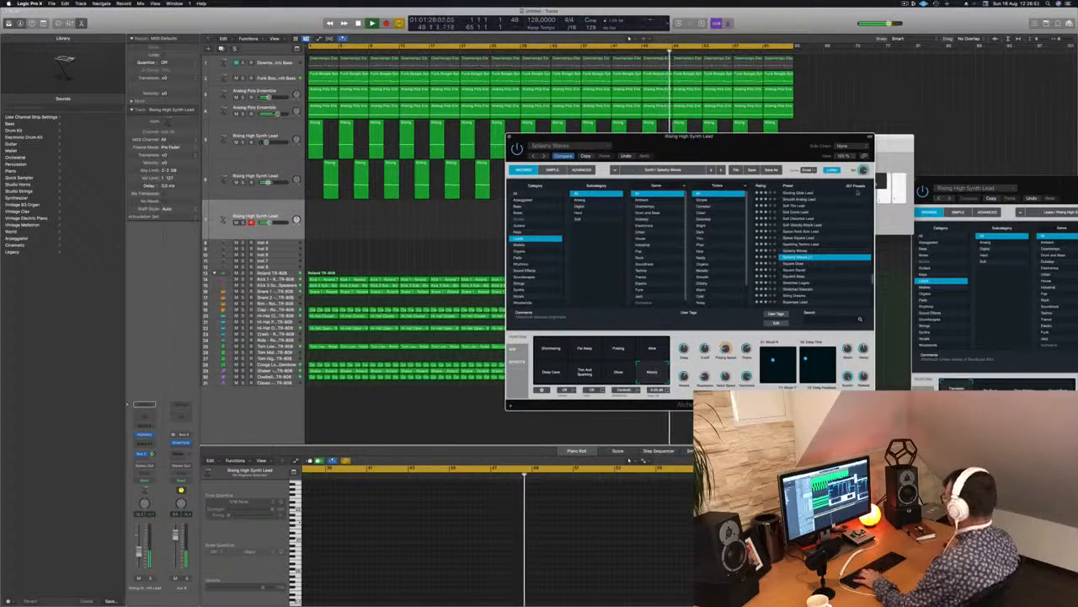
# Load the Squelch Bass preset and audition its Solid and Phase 2 variations with test notes.
pyautogui.press('Down')
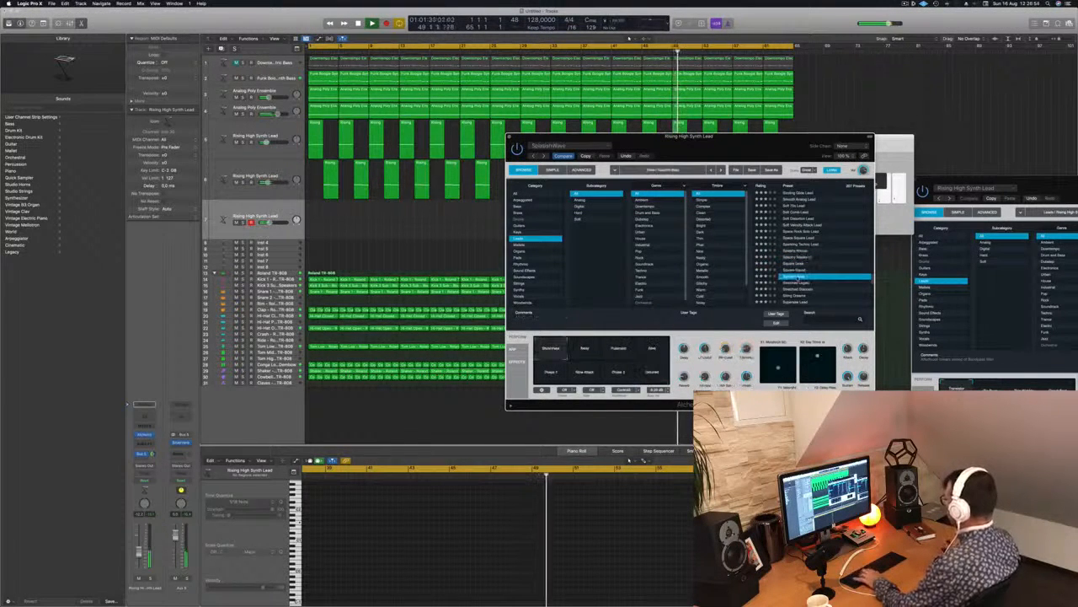
pyautogui.click(586, 351)
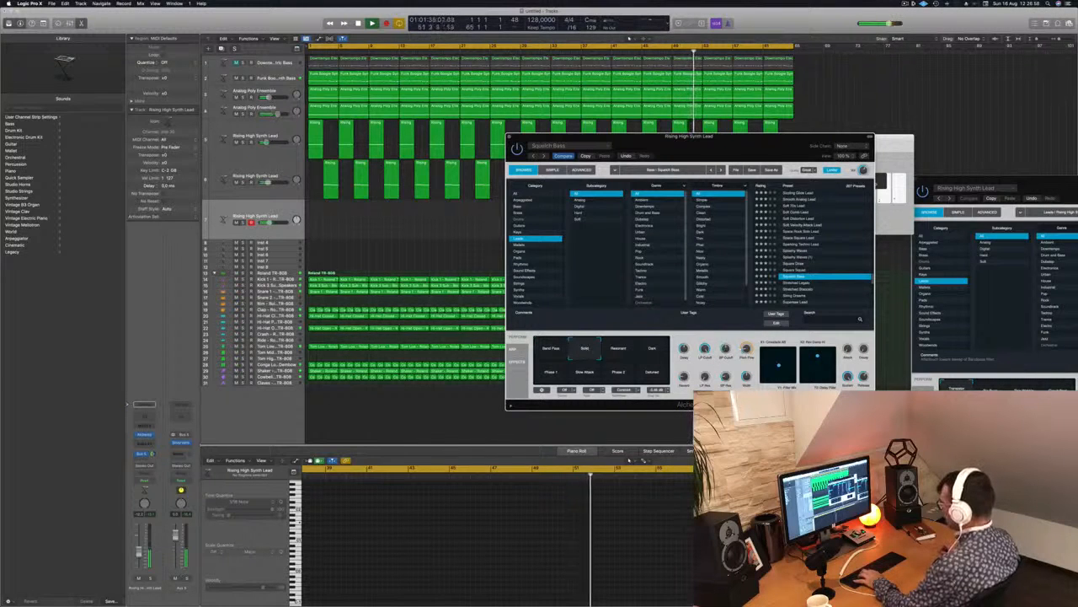
pyautogui.click(489, 426)
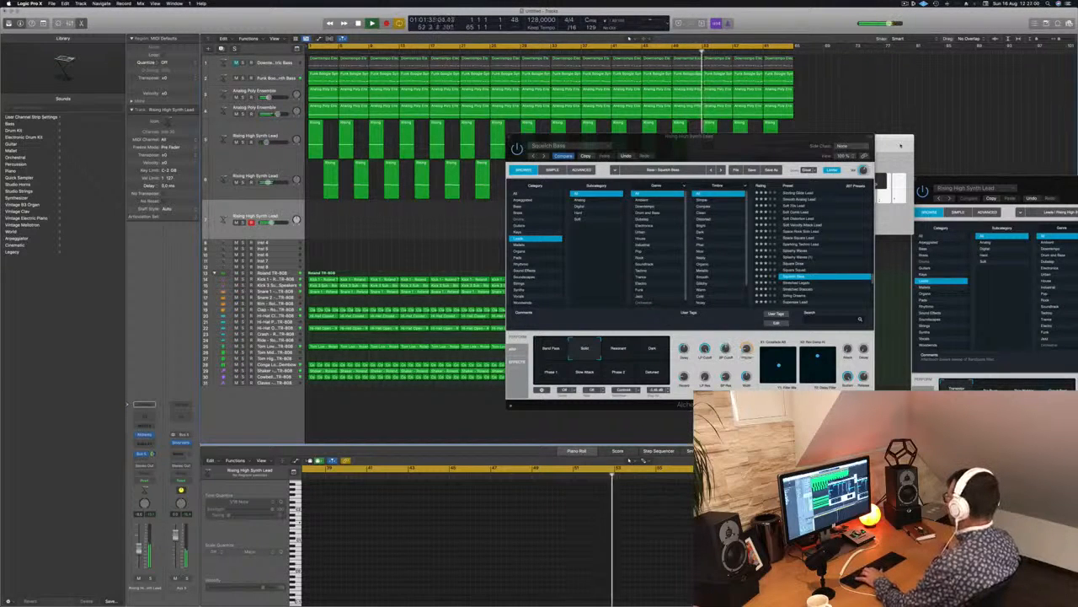
pyautogui.press('super+k')
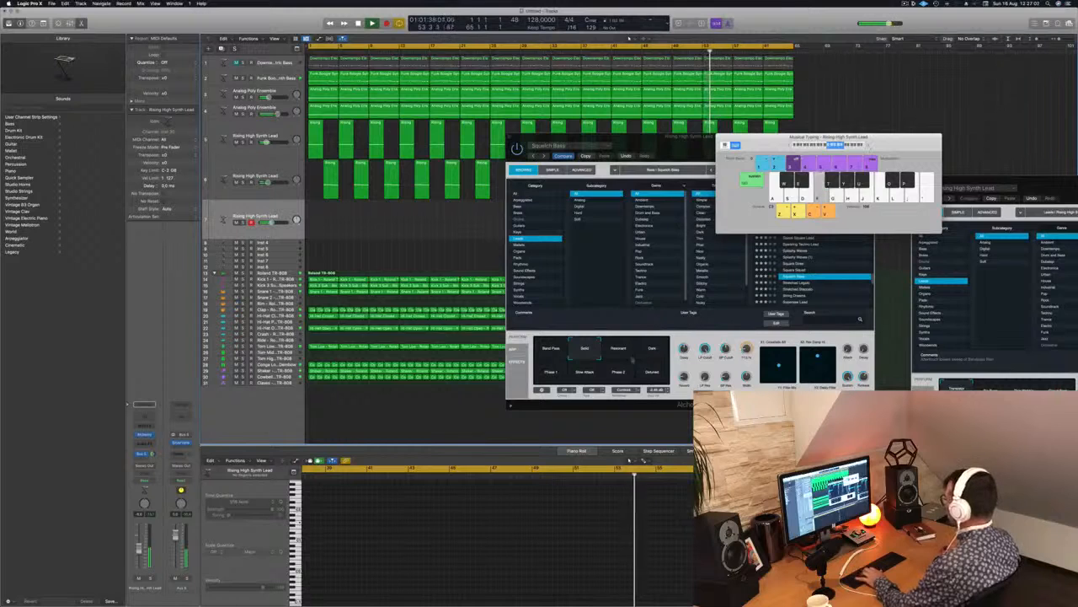
pyautogui.click(618, 373)
# Audition the Stretched Legato preset, load Stretched Staccato instead and lower the third lead track's volume slightly.
pyautogui.scroll(-2, 843, 240)
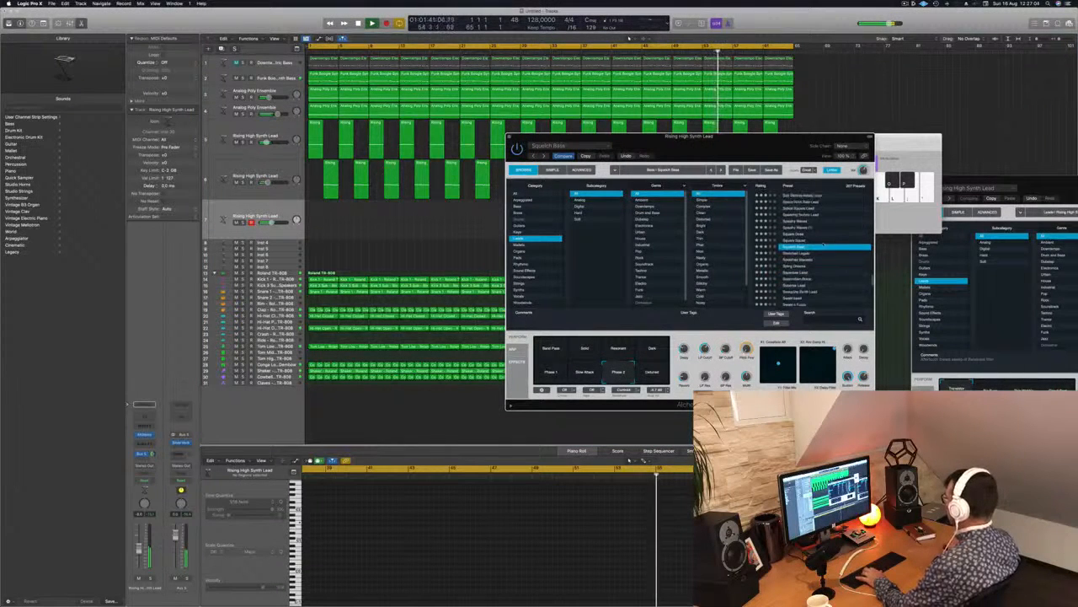
pyautogui.click(792, 253)
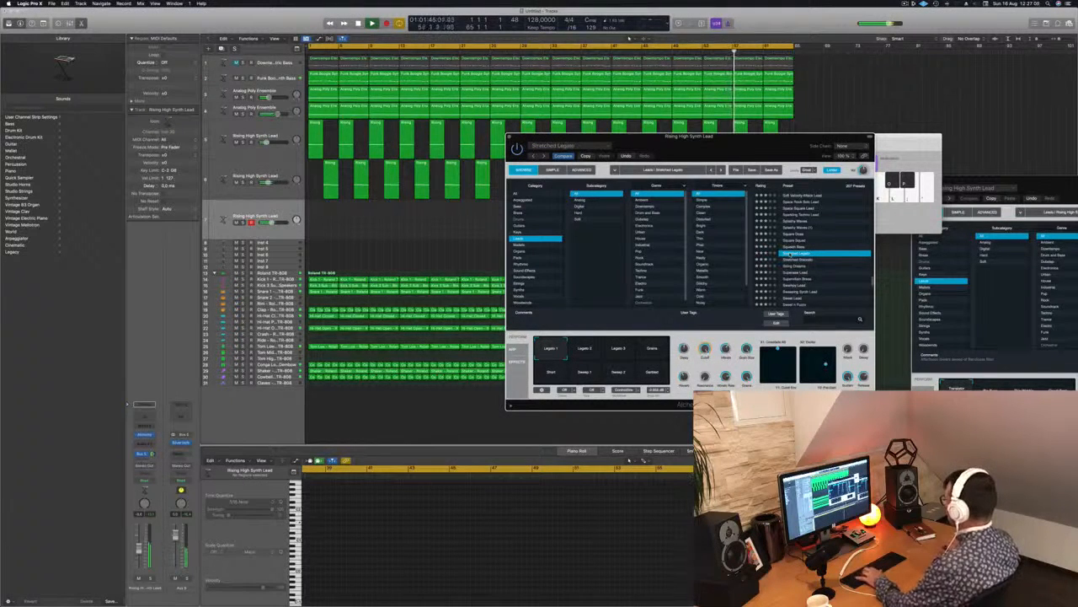
pyautogui.click(800, 261)
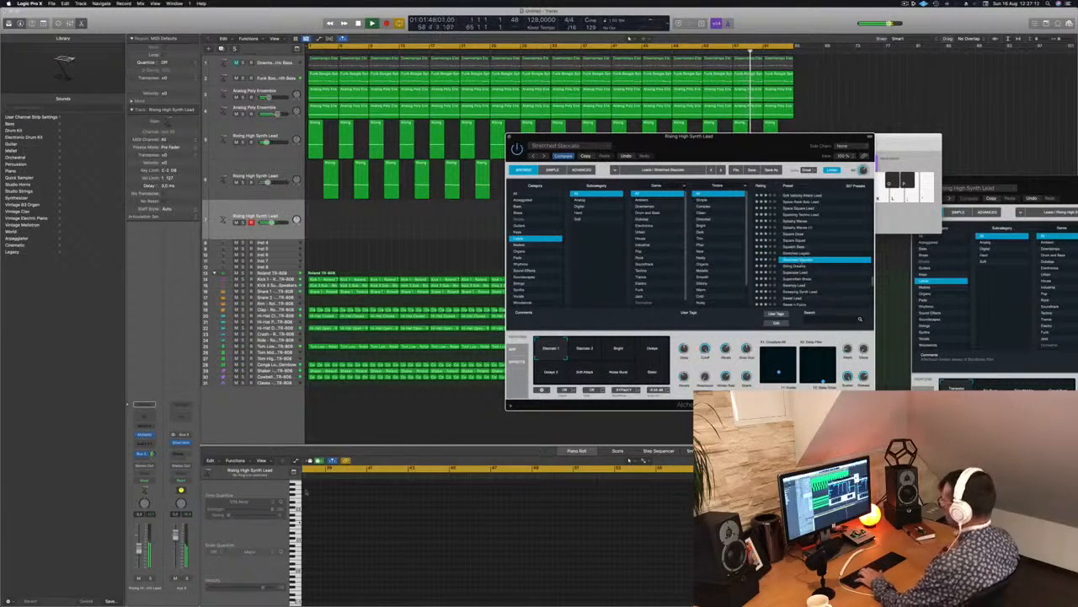
pyautogui.click(139, 554)
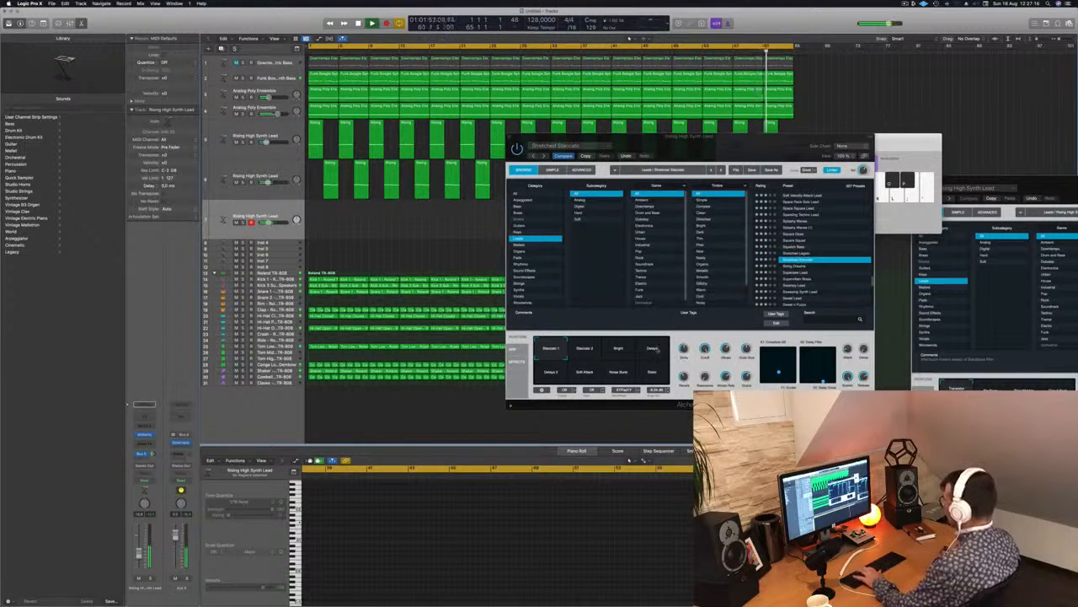
# Try the Stretched Staccato variations, including Delays and Static, and choose Delays 2.
pyautogui.click(655, 349)
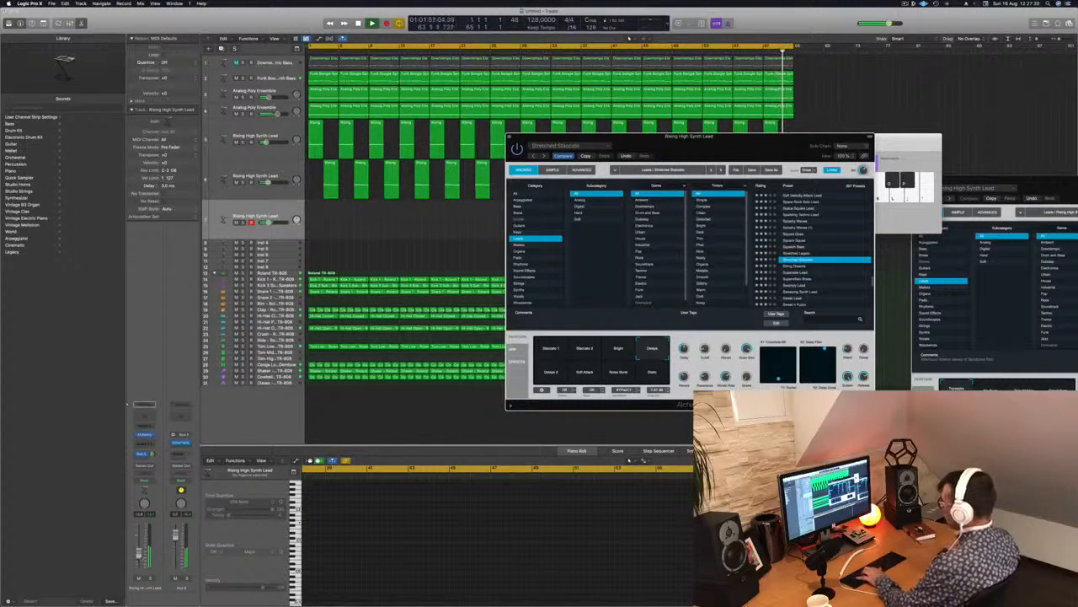
pyautogui.click(140, 552)
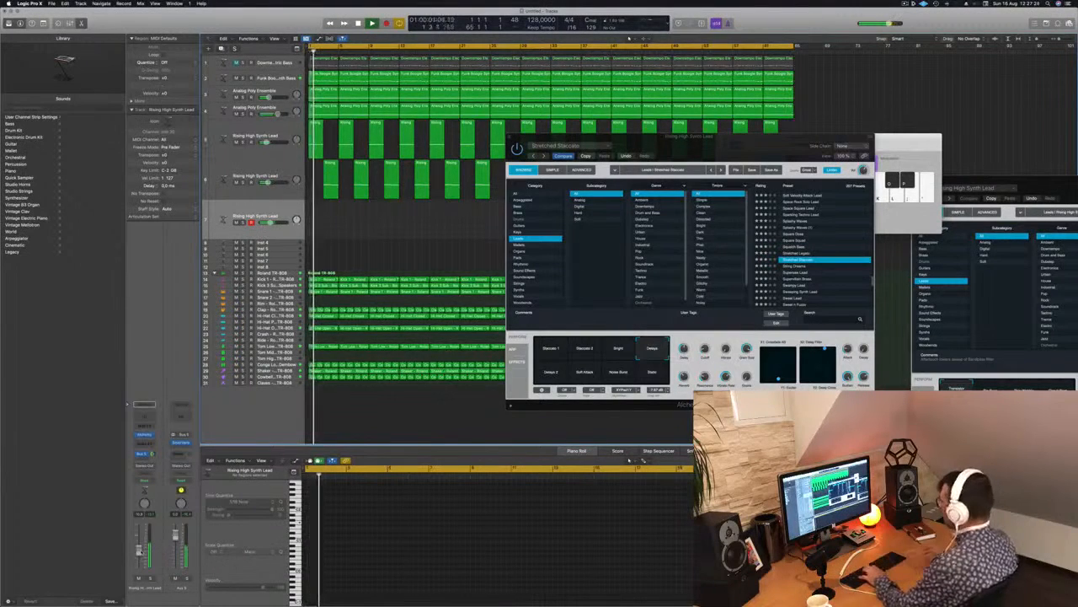
pyautogui.click(655, 373)
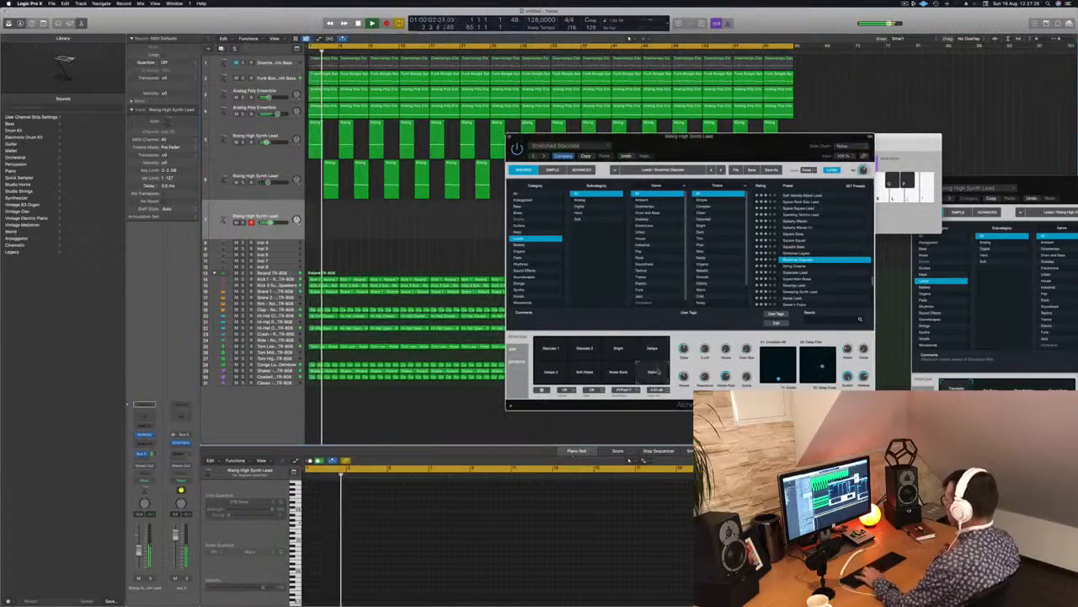
pyautogui.click(585, 373)
pyautogui.click(590, 358)
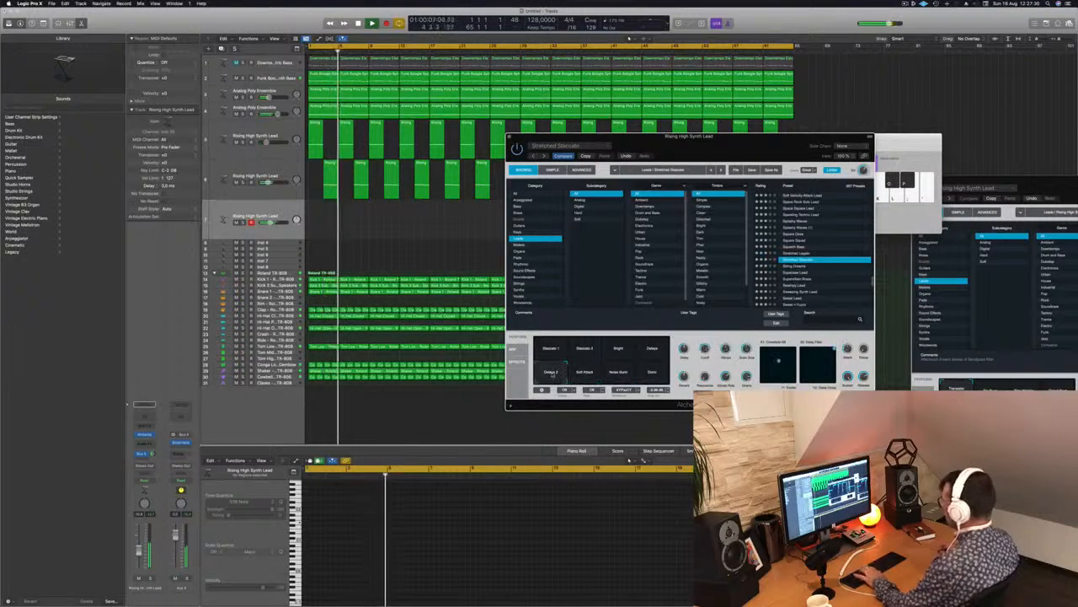
pyautogui.click(618, 350)
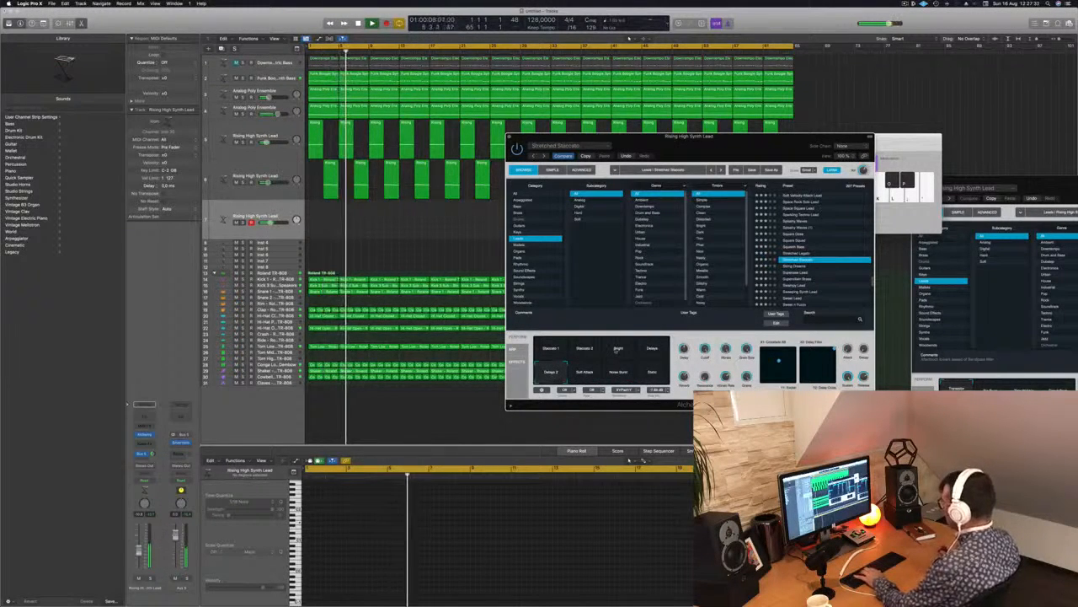
pyautogui.click(551, 373)
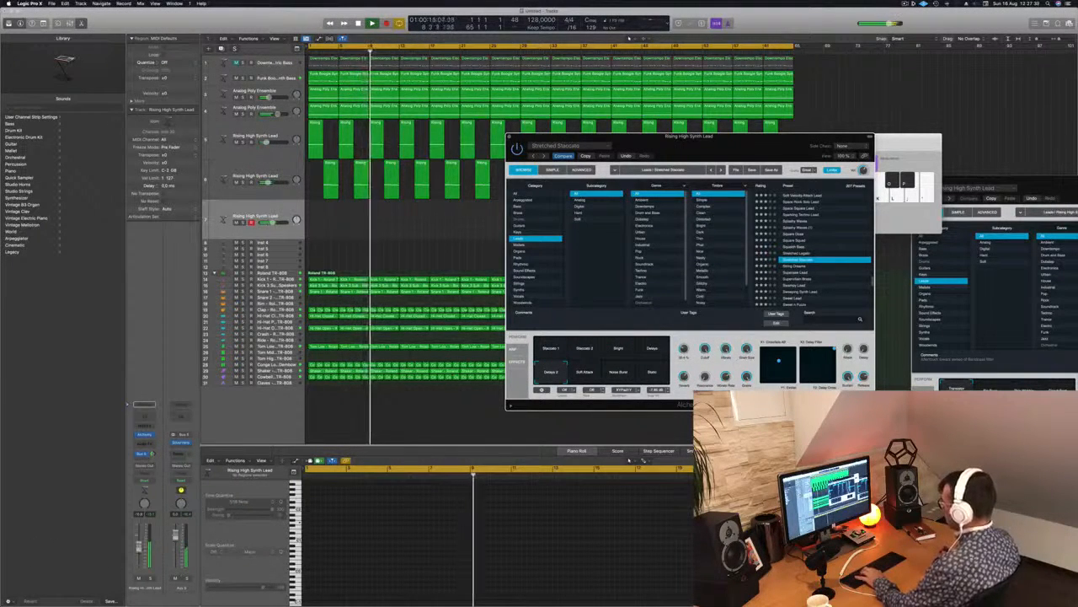
# Raise the third lead track's volume slightly and start recording on it during playback.
pyautogui.moveTo(139, 551); pyautogui.dragTo(140, 547)
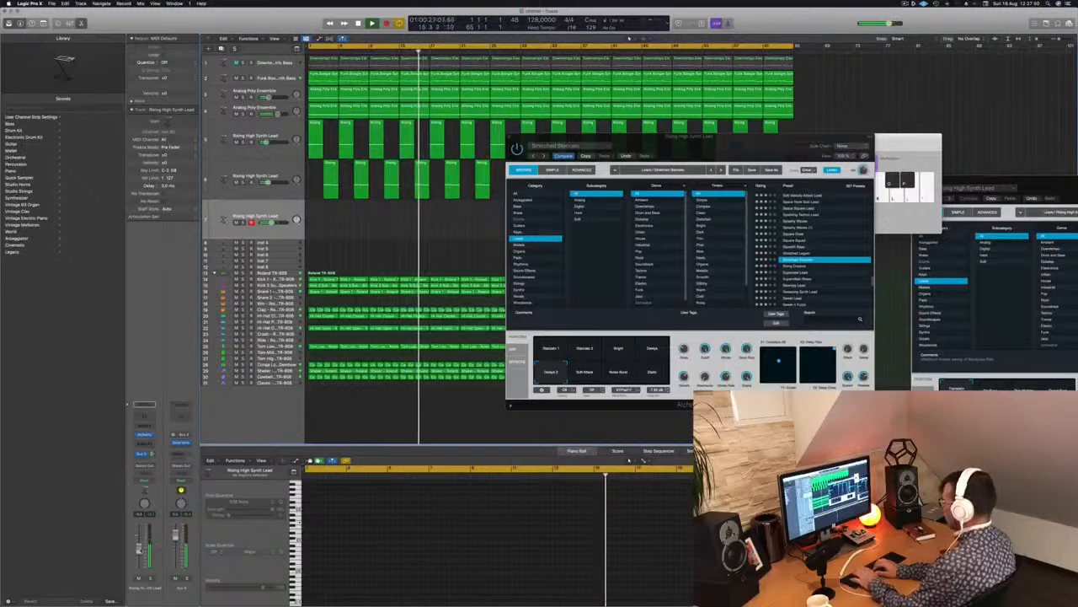
pyautogui.press('r')
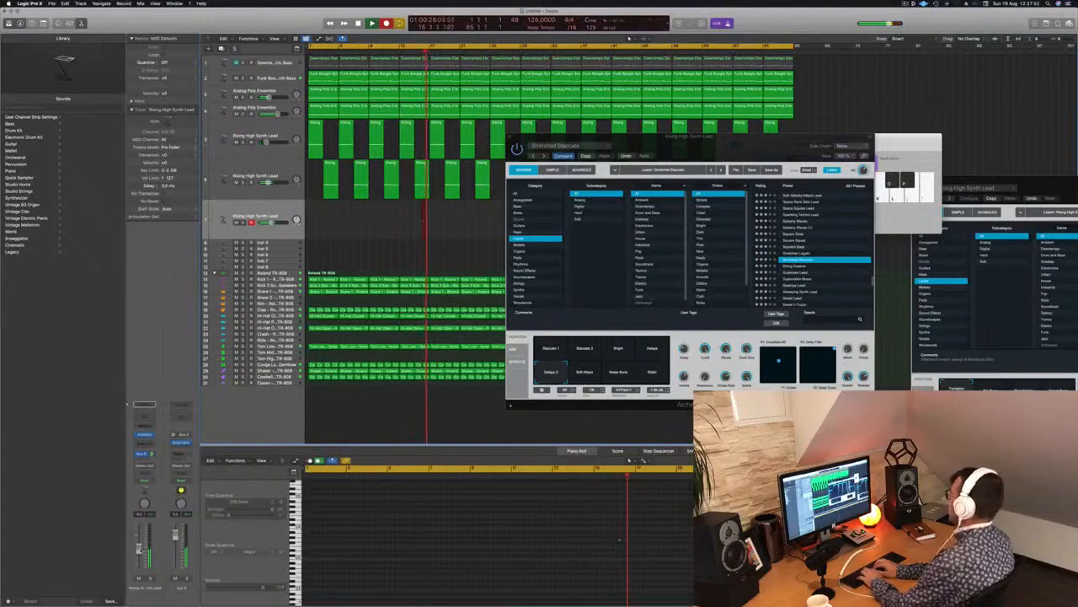
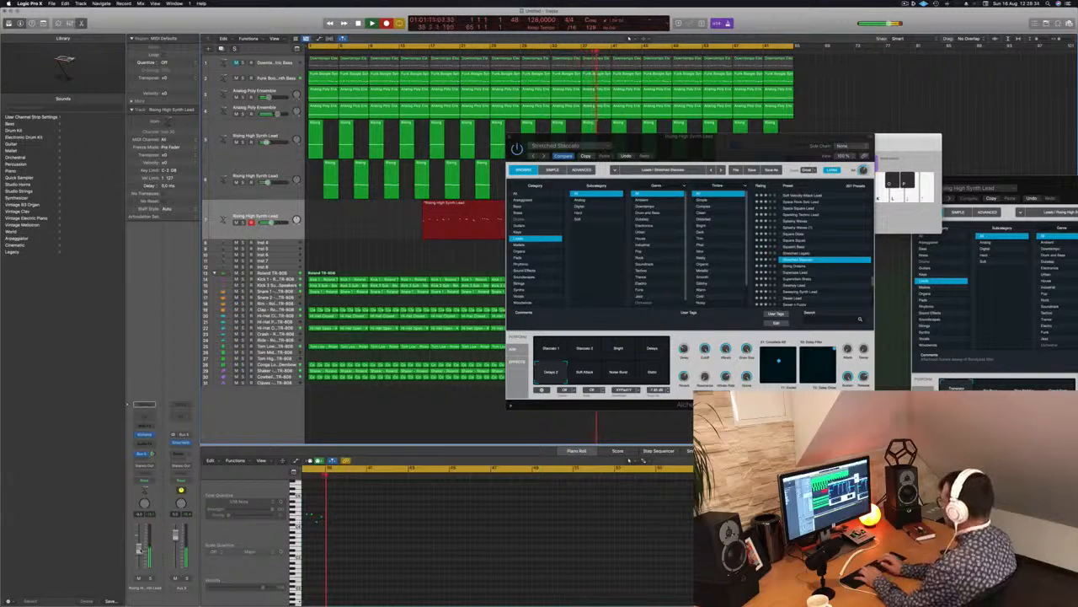
# Stop recording, split off the last four bars of the new third lead region and move them to bar 1.
pyautogui.press('space')
pyautogui.moveTo(701, 136); pyautogui.dragTo(905, 140)
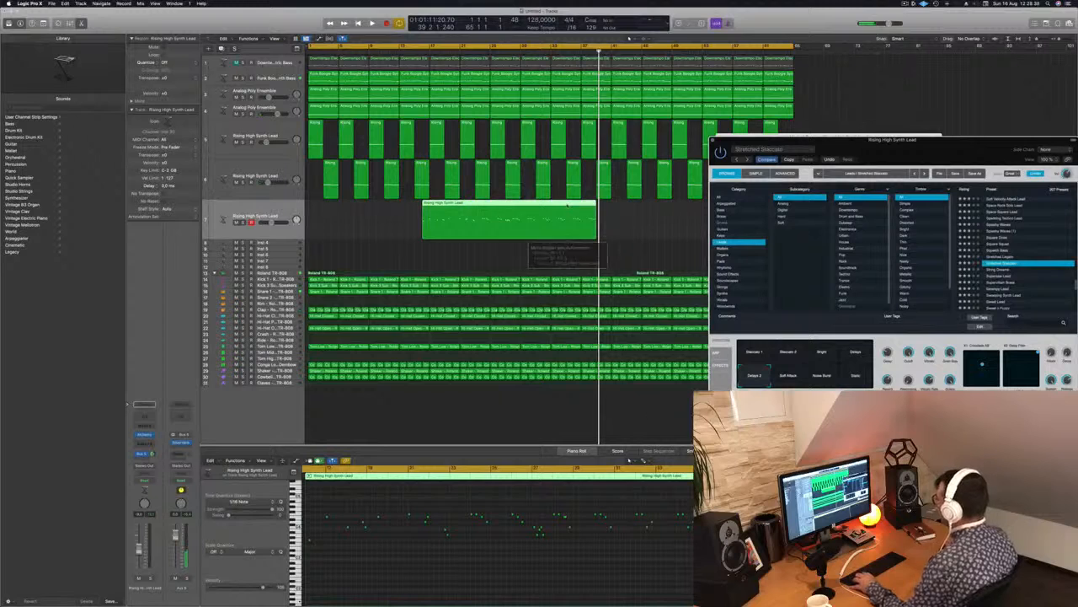
pyautogui.click(556, 267)
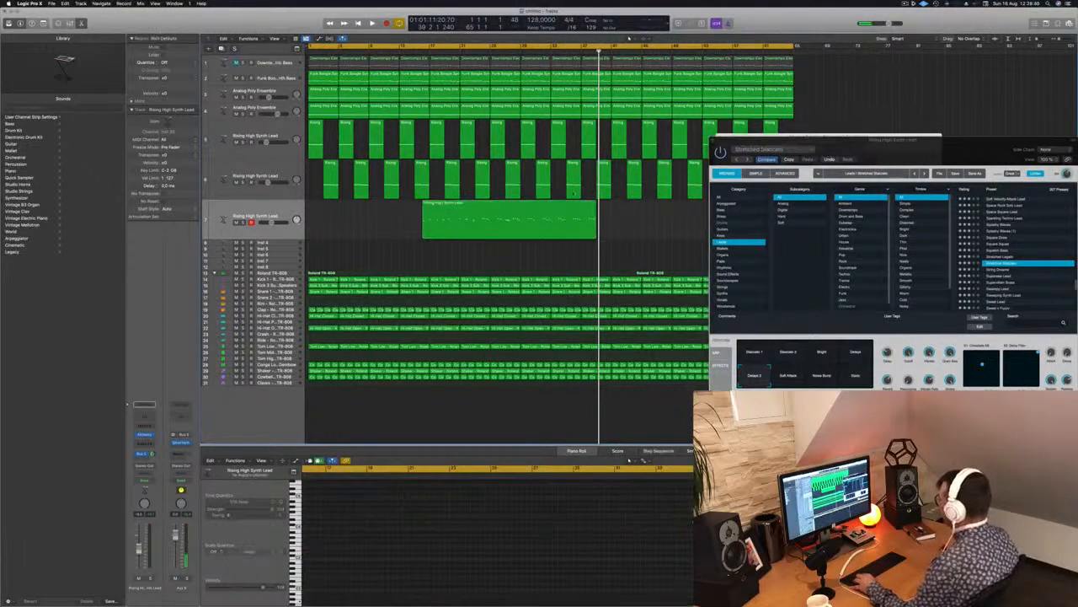
pyautogui.click(568, 206)
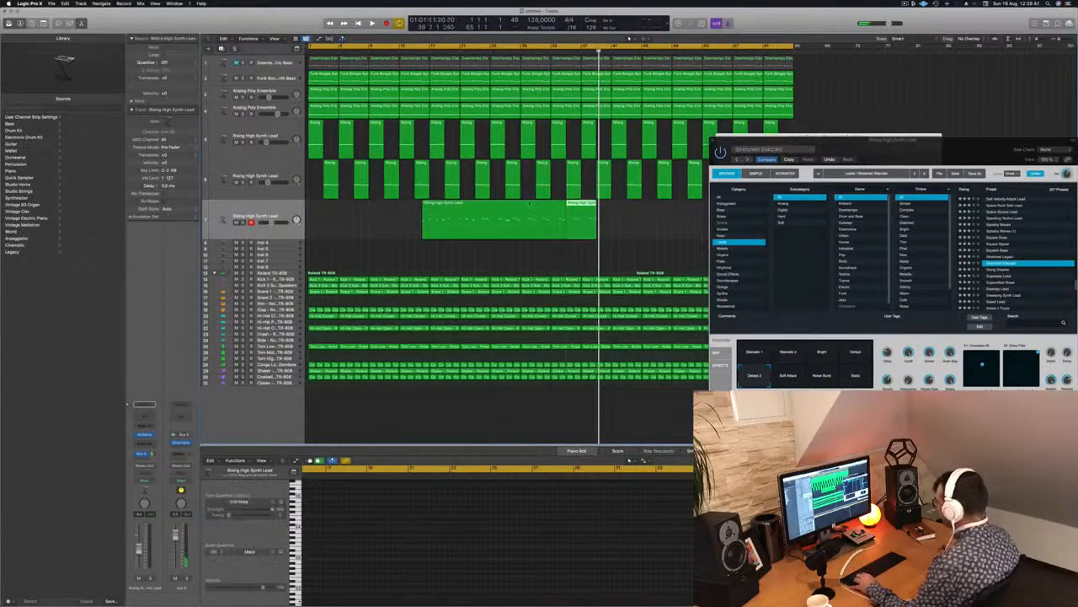
pyautogui.moveTo(581, 206); pyautogui.dragTo(323, 215)
# Play the moved four-bar region from the start and check its notes close up in the piano roll.
pyautogui.press('space')
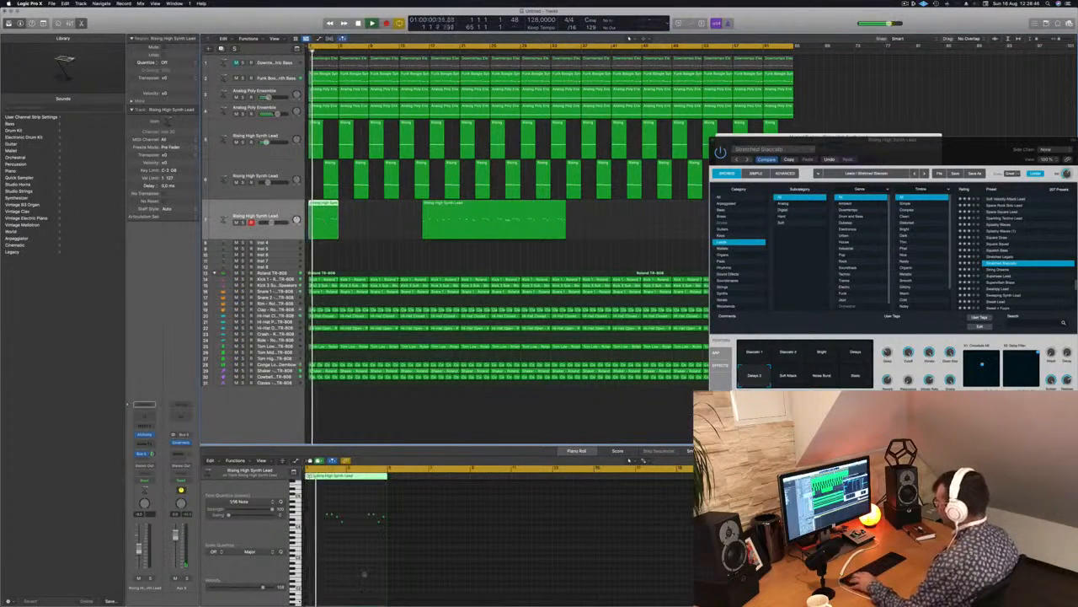
pyautogui.scroll(5, 371, 569)
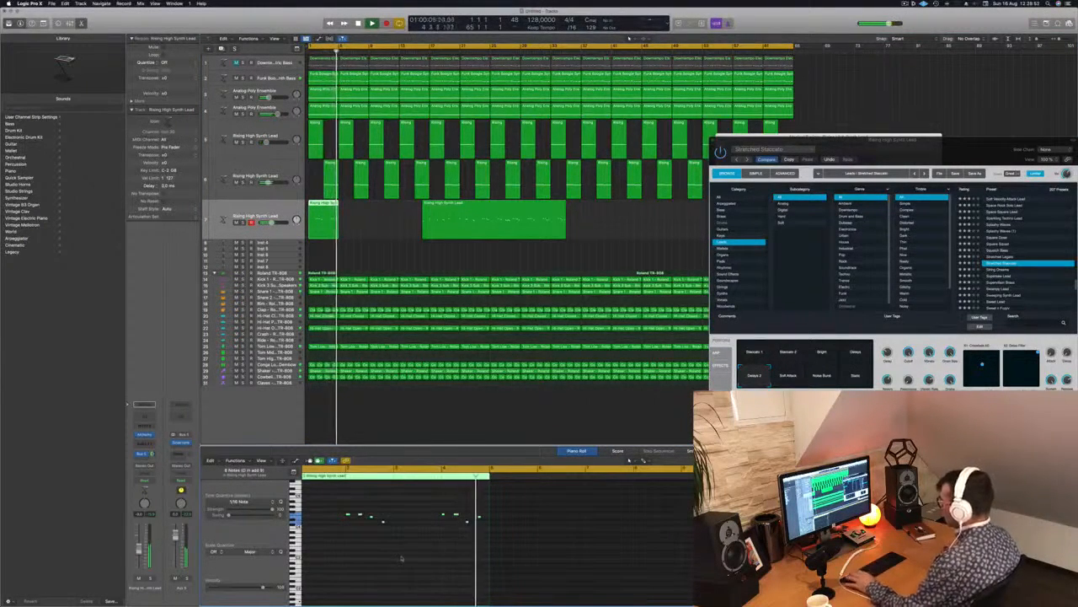
pyautogui.press('Return')
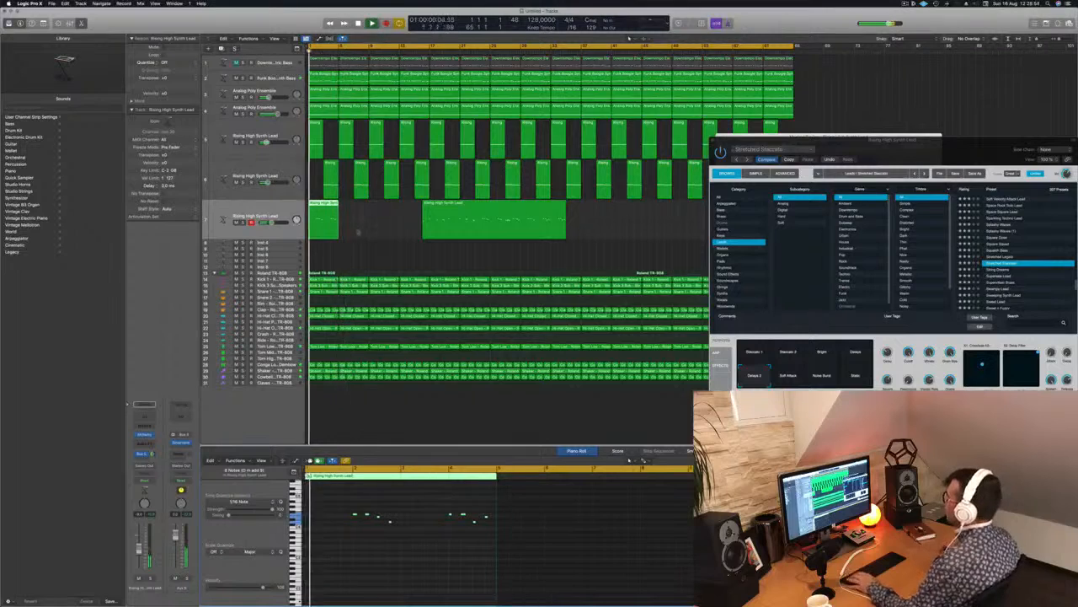
# Clear the floating windows aside and move the leftover lead recording past the arrangement's end onto the second lead track.
pyautogui.click(464, 202)
pyautogui.moveTo(465, 203); pyautogui.dragTo(572, 203)
pyautogui.moveTo(838, 137); pyautogui.dragTo(594, 250)
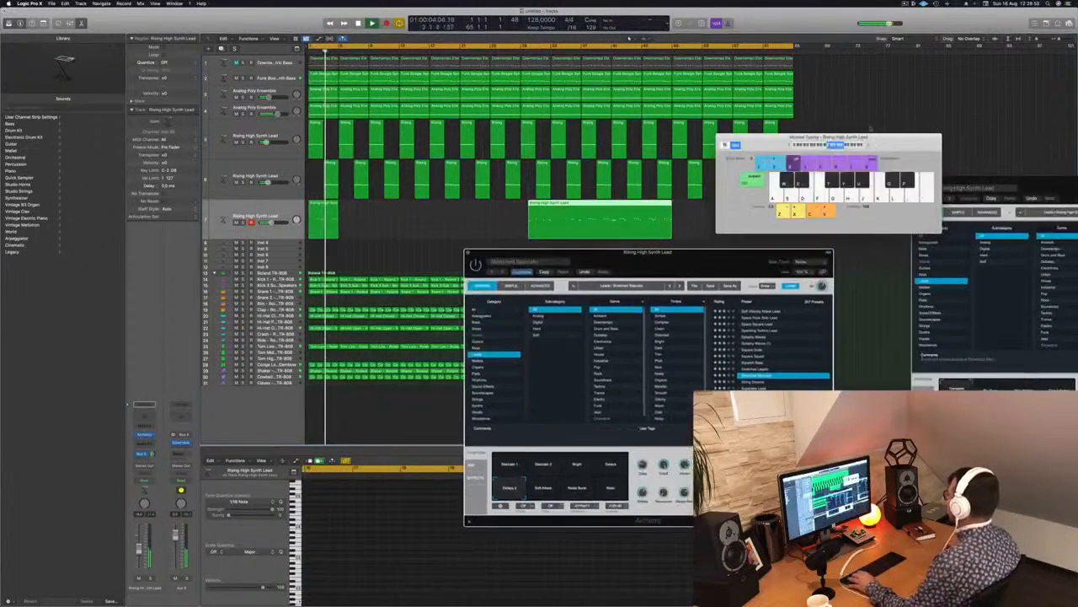
pyautogui.moveTo(783, 135); pyautogui.dragTo(971, 150)
pyautogui.moveTo(593, 207); pyautogui.dragTo(865, 178)
# Copy the four-bar region repeatedly along the third lead track until it fills all 64 bars.
pyautogui.click(324, 209)
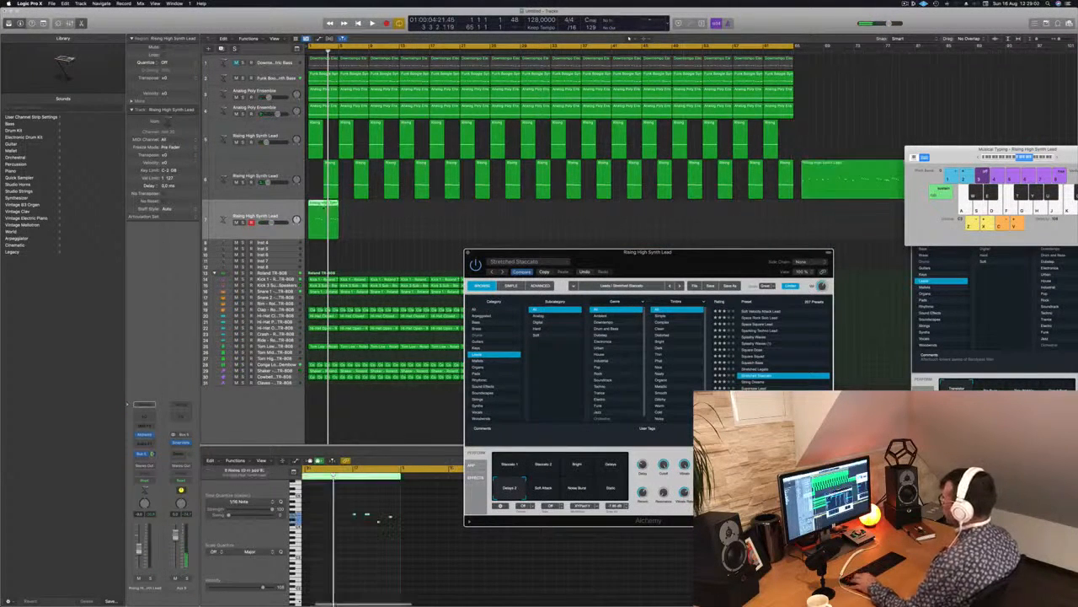
pyautogui.moveTo(324, 209); pyautogui.dragTo(433, 217)
pyautogui.moveTo(601, 226); pyautogui.dragTo(501, 208)
pyautogui.moveTo(338, 207); pyautogui.dragTo(570, 211)
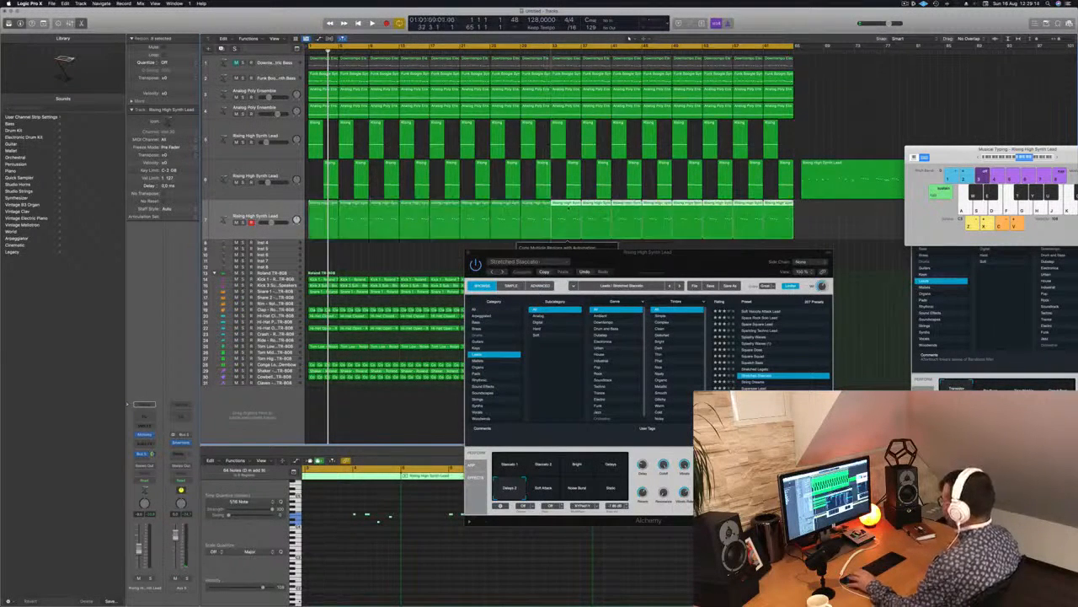
# Play the arrangement and audition the Supersaw Lead and Swampy Lead presets on the third lead track.
pyautogui.press('space')
pyautogui.click(271, 209)
pyautogui.press('space')
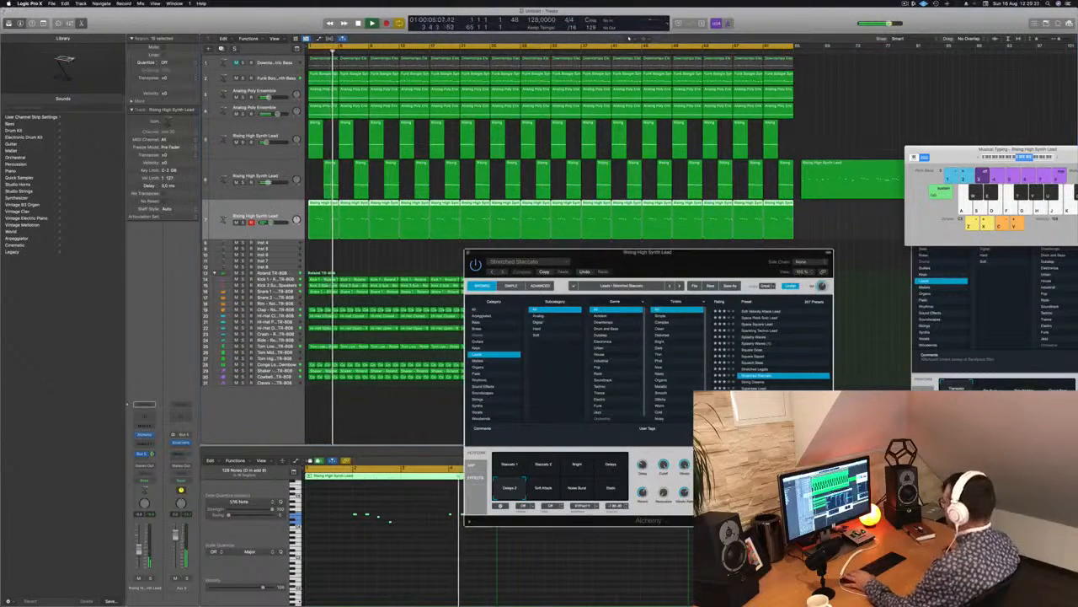
pyautogui.click(756, 389)
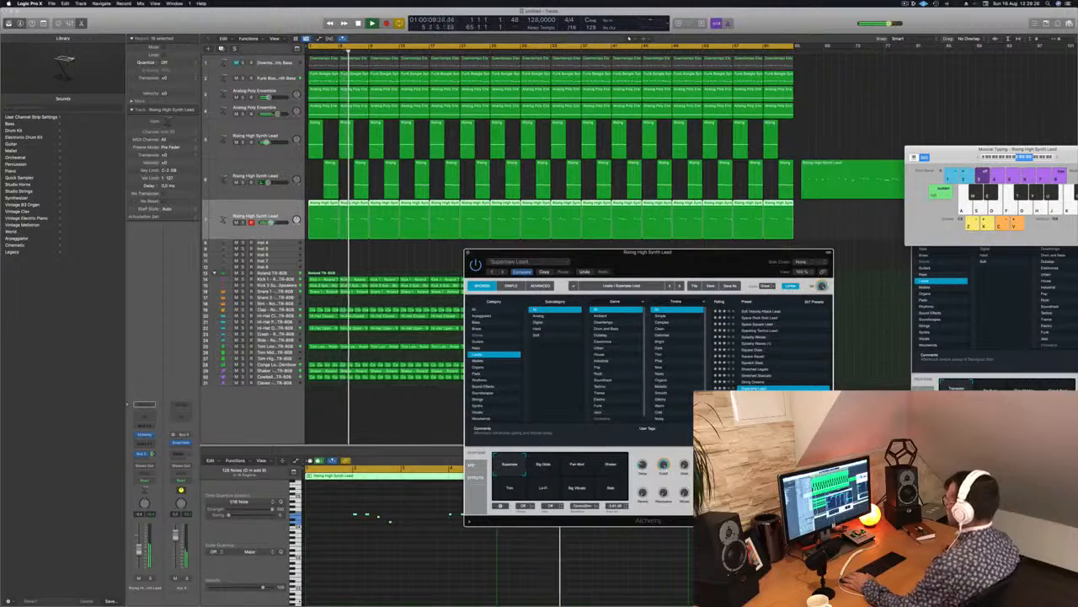
pyautogui.click(792, 401)
pyautogui.scroll(-3, 797, 385)
pyautogui.scroll(-2, 797, 385)
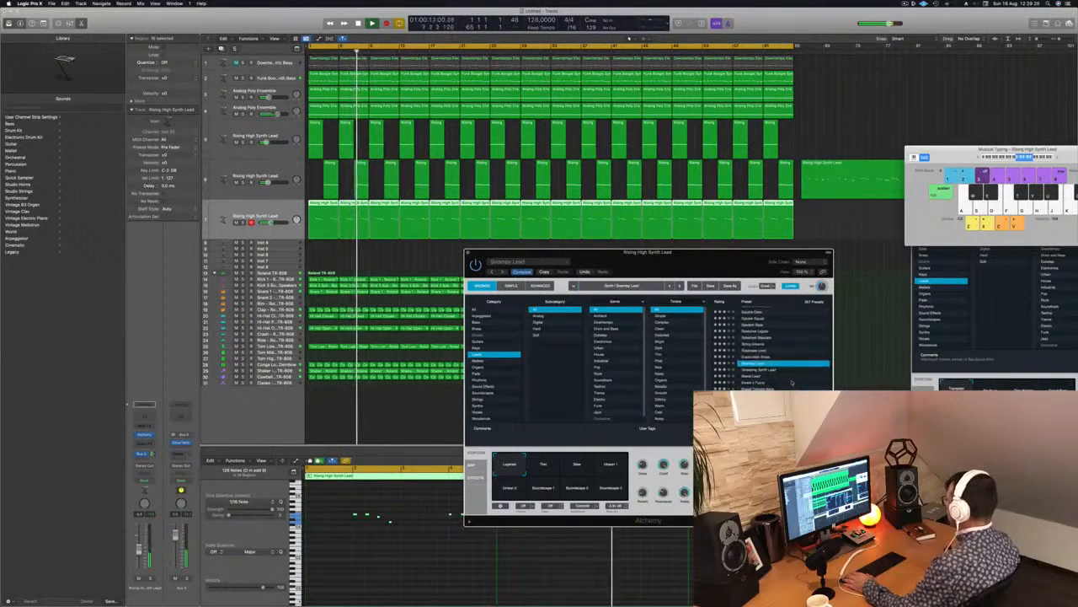
# Load the Sweet n Fuzzy preset, restart playback and lower the third lead track's volume slightly.
pyautogui.click(756, 377)
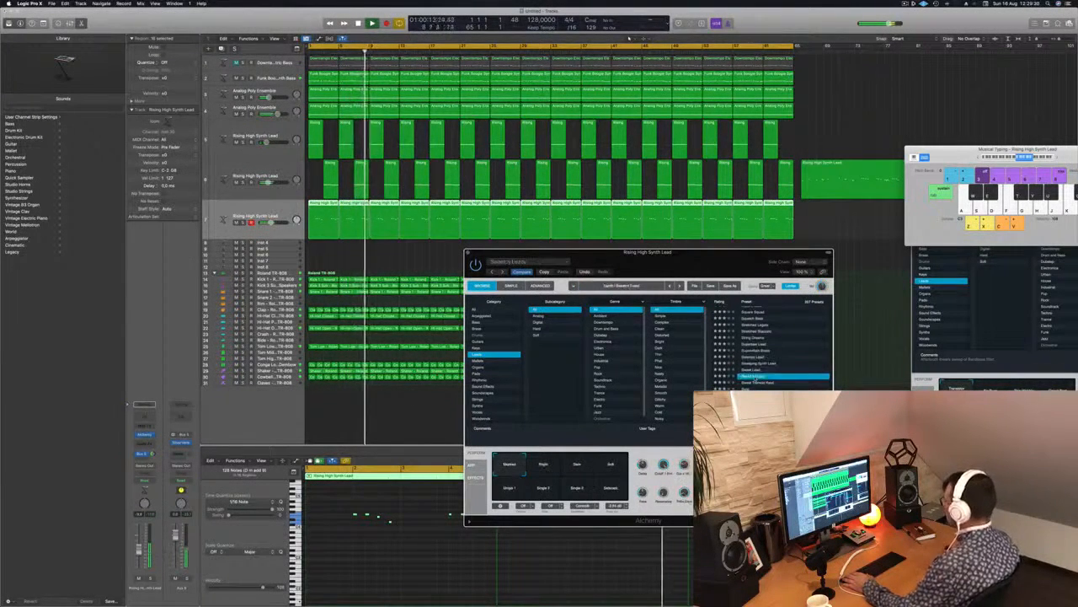
pyautogui.press('space')
pyautogui.moveTo(139, 549); pyautogui.dragTo(139, 555)
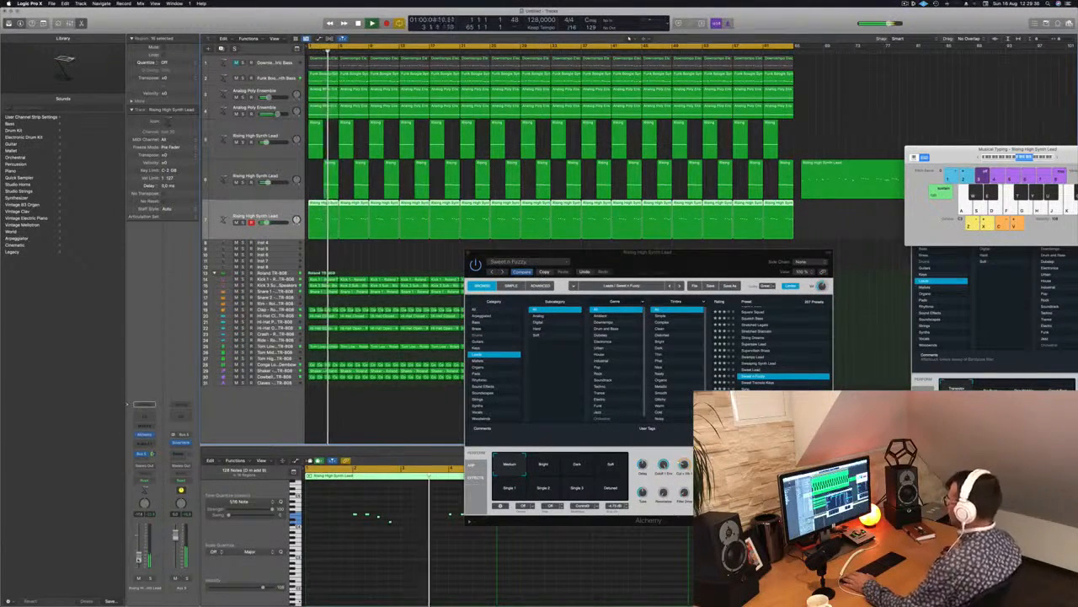
# Audition further lead presets down the list during playback, ending with Tight Punchy Lead.
pyautogui.moveTo(678, 266); pyautogui.dragTo(657, 268)
pyautogui.press('Down')
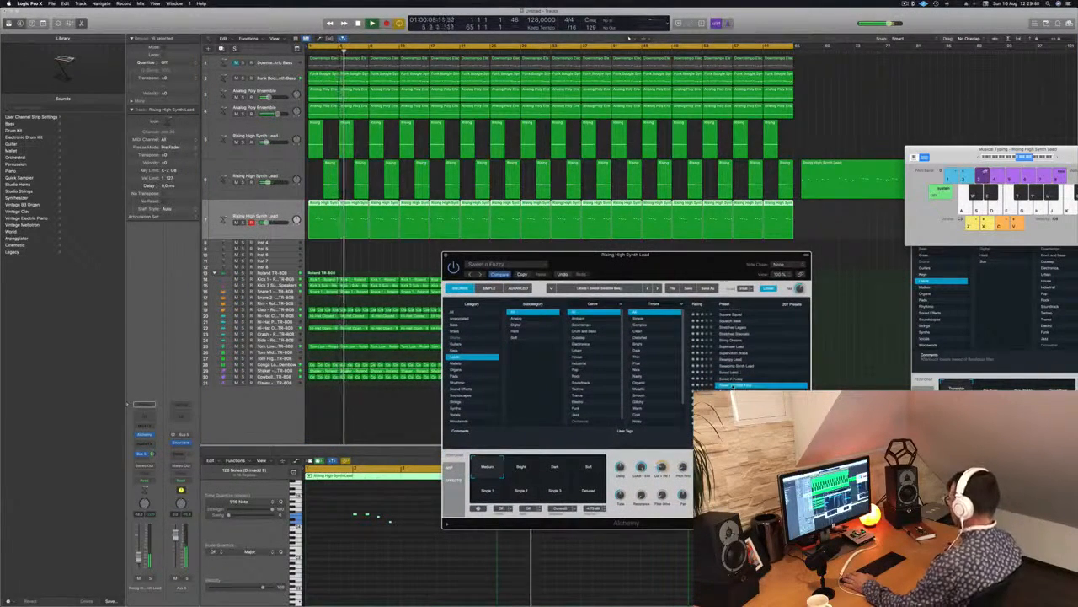
pyautogui.scroll(-3, 733, 380)
pyautogui.click(733, 380)
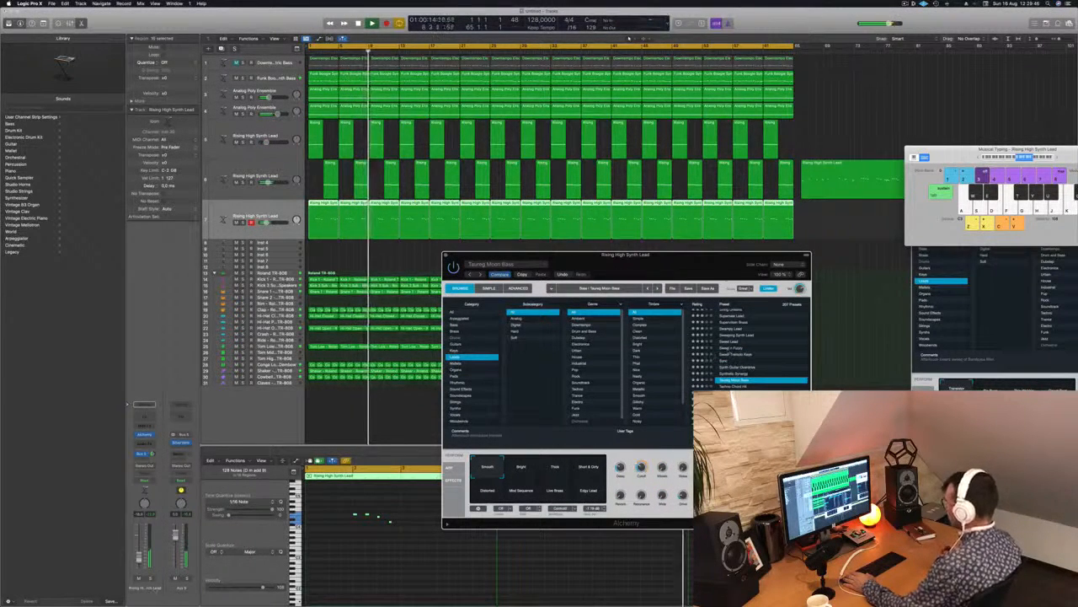
pyautogui.scroll(-5, 741, 375)
pyautogui.click(740, 377)
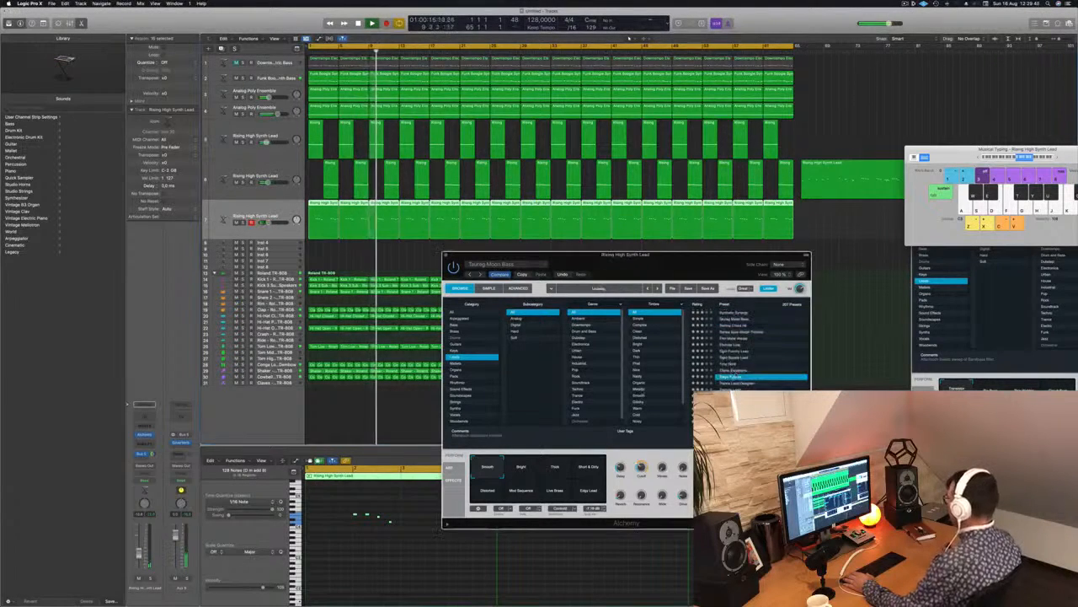
pyautogui.click(733, 350)
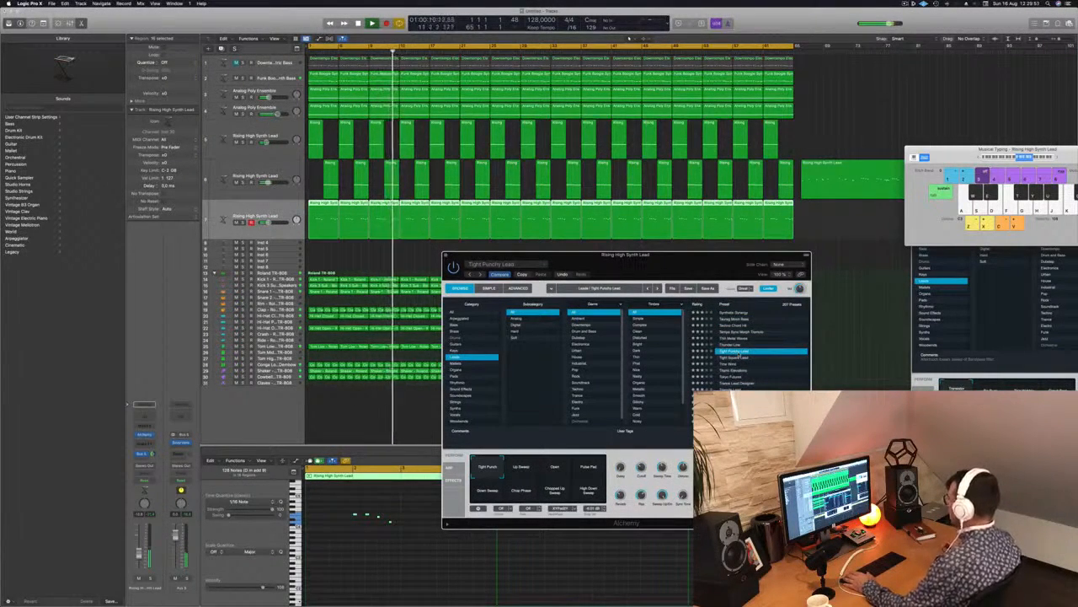
# Audition more lead presets against the track, including Tokyo Futures and Underwater Temple.
pyautogui.scroll(-2, 750, 366)
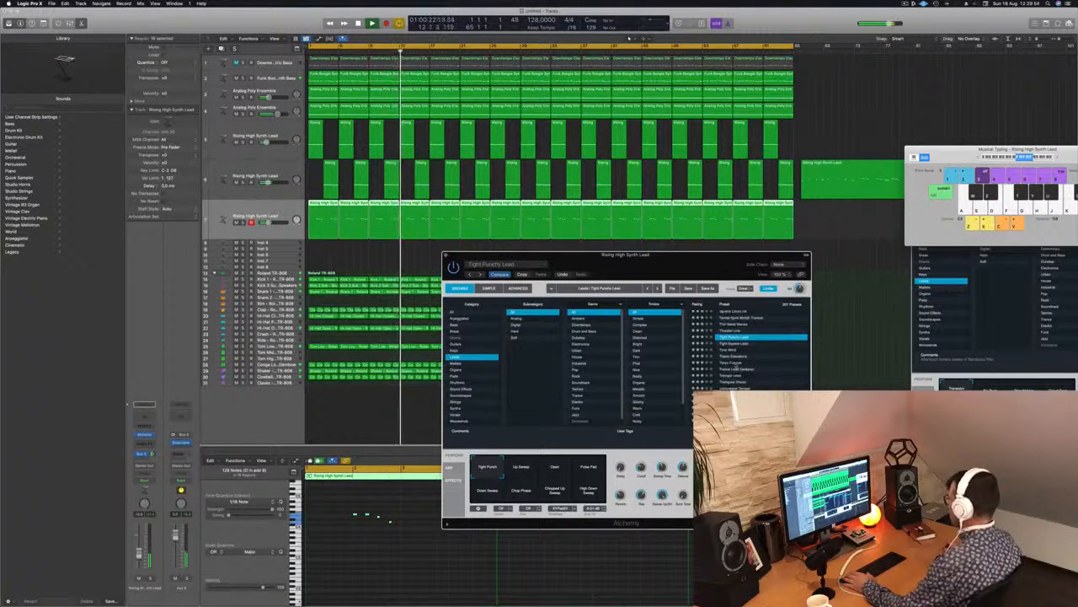
pyautogui.click(741, 364)
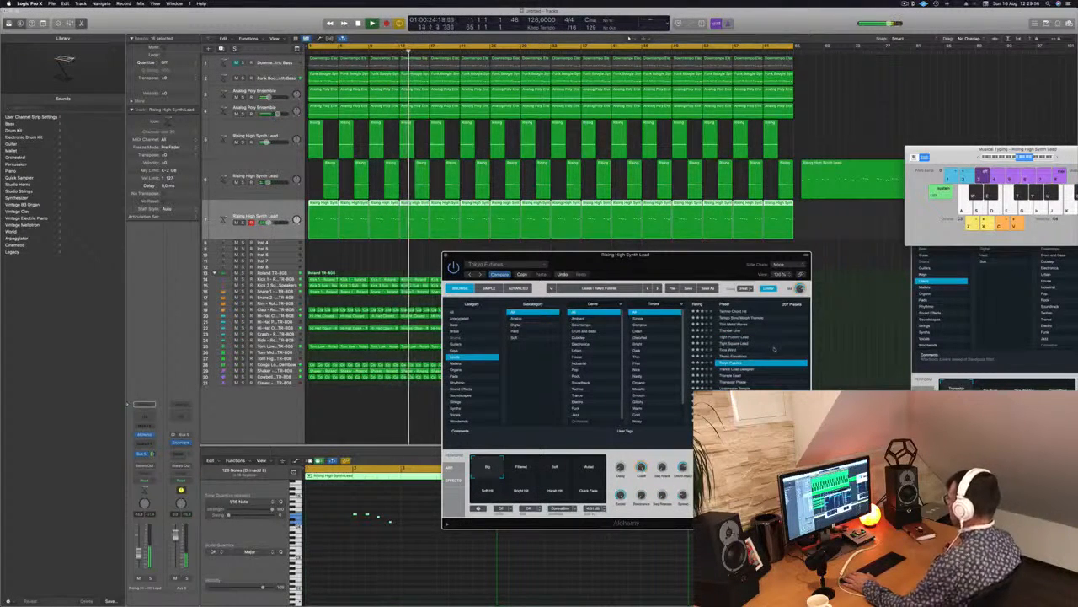
pyautogui.scroll(-3, 776, 343)
pyautogui.click(740, 373)
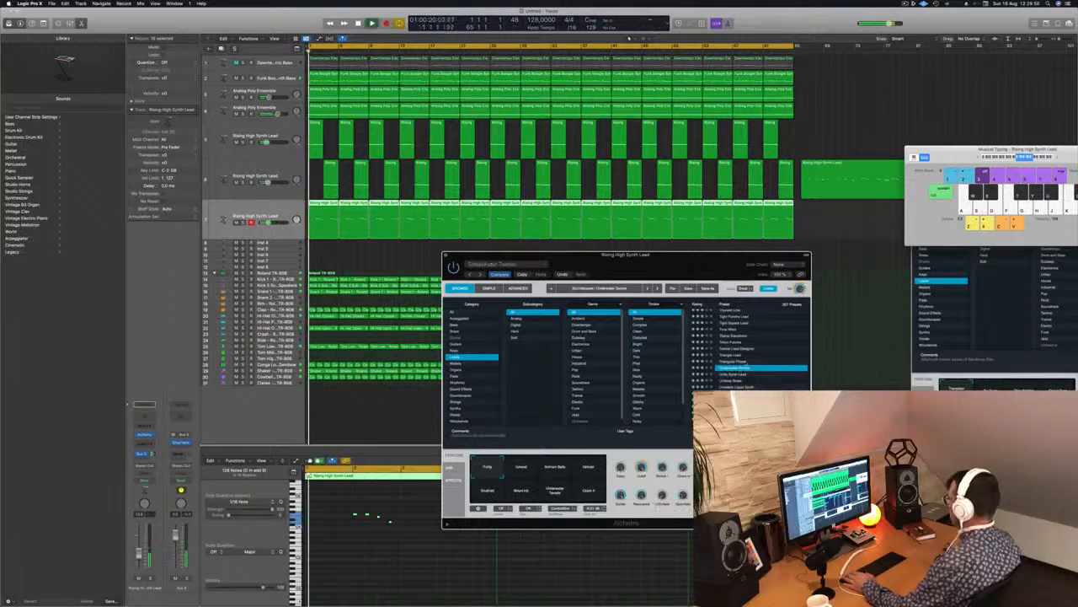
pyautogui.scroll(-3, 759, 385)
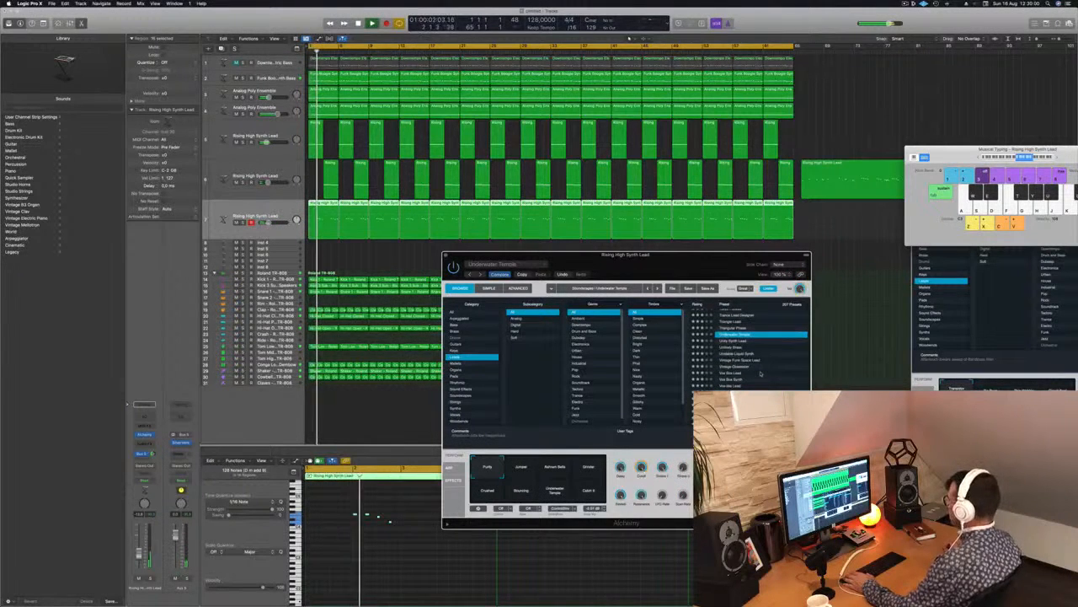
pyautogui.scroll(-3, 759, 384)
pyautogui.click(754, 376)
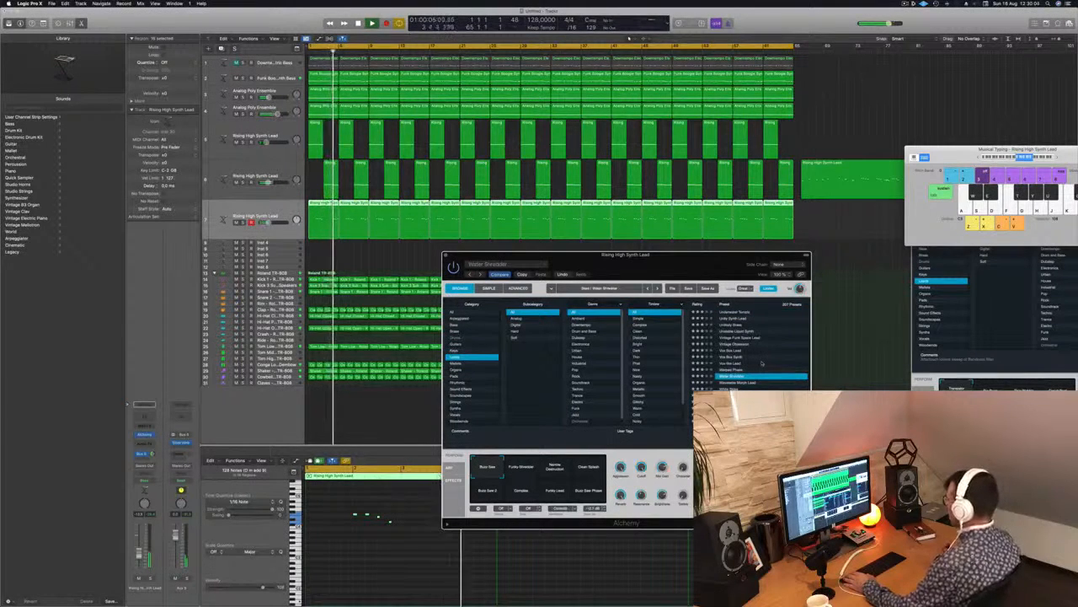
# Load the 70s Classic Synth Bass preset from the start of the list and listen to it in the arrangement.
pyautogui.scroll(20, 767, 361)
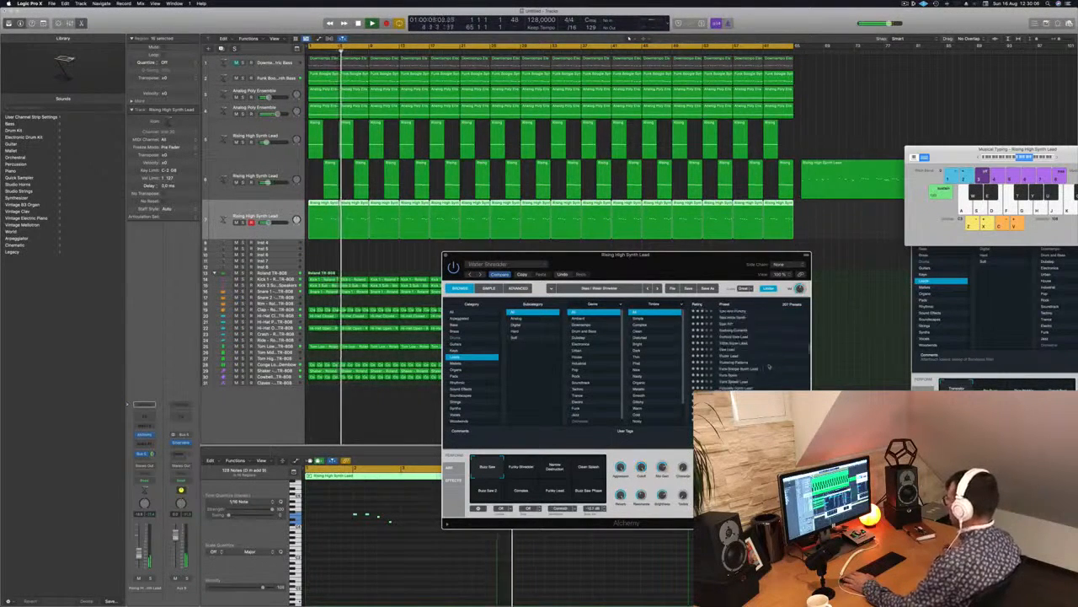
pyautogui.click(747, 320)
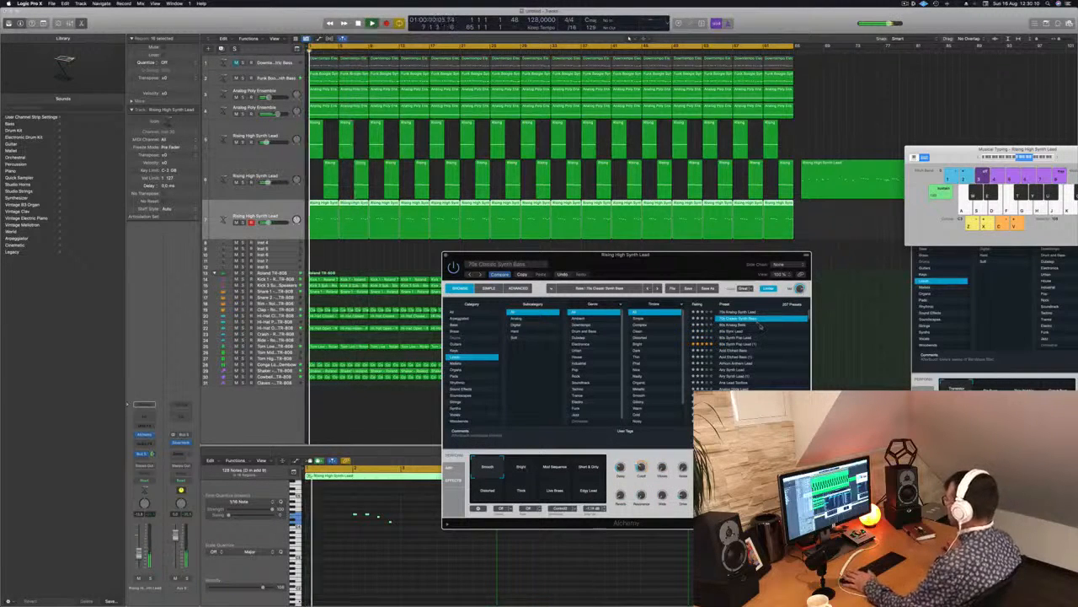
pyautogui.moveTo(686, 260); pyautogui.dragTo(761, 182)
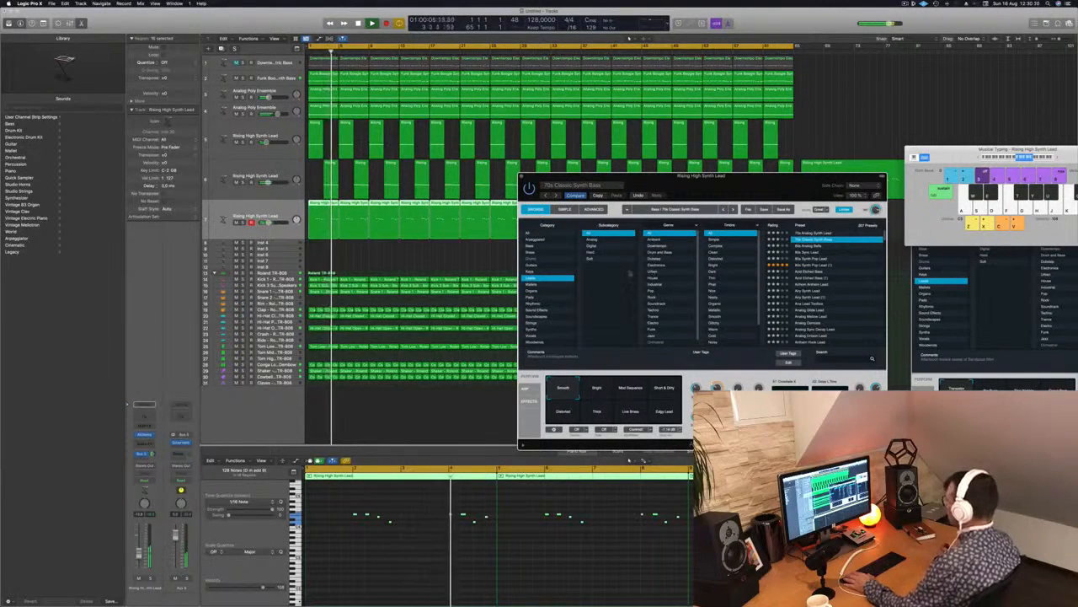
pyautogui.moveTo(689, 184); pyautogui.dragTo(771, 177)
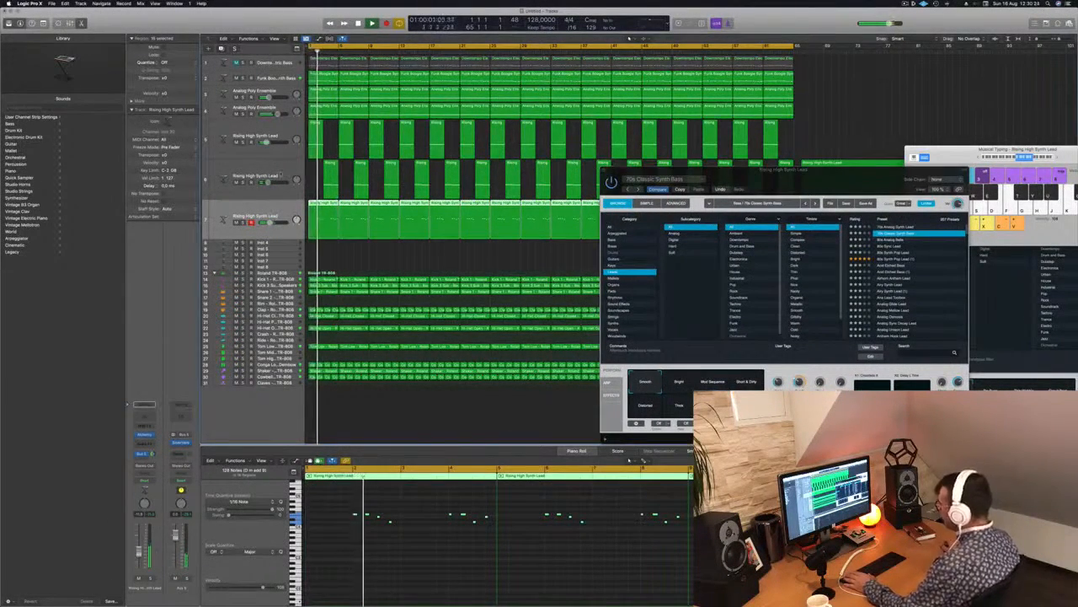
# Select the second lead track, close the third lead's Alchemy window and Musical Typing, and replay the song from the start.
pyautogui.press('Up')
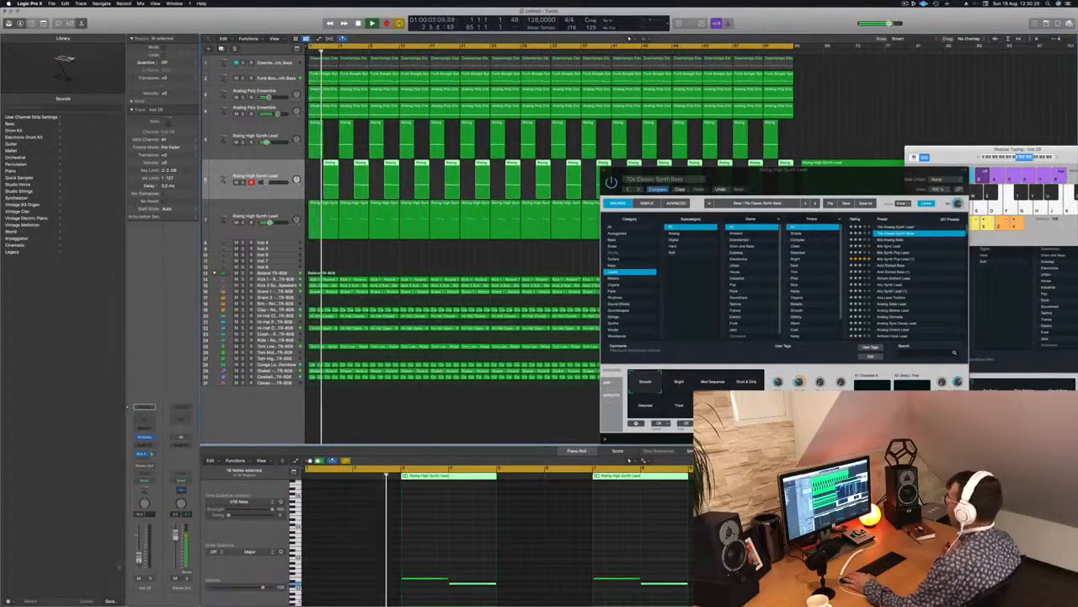
pyautogui.moveTo(841, 182); pyautogui.dragTo(589, 235)
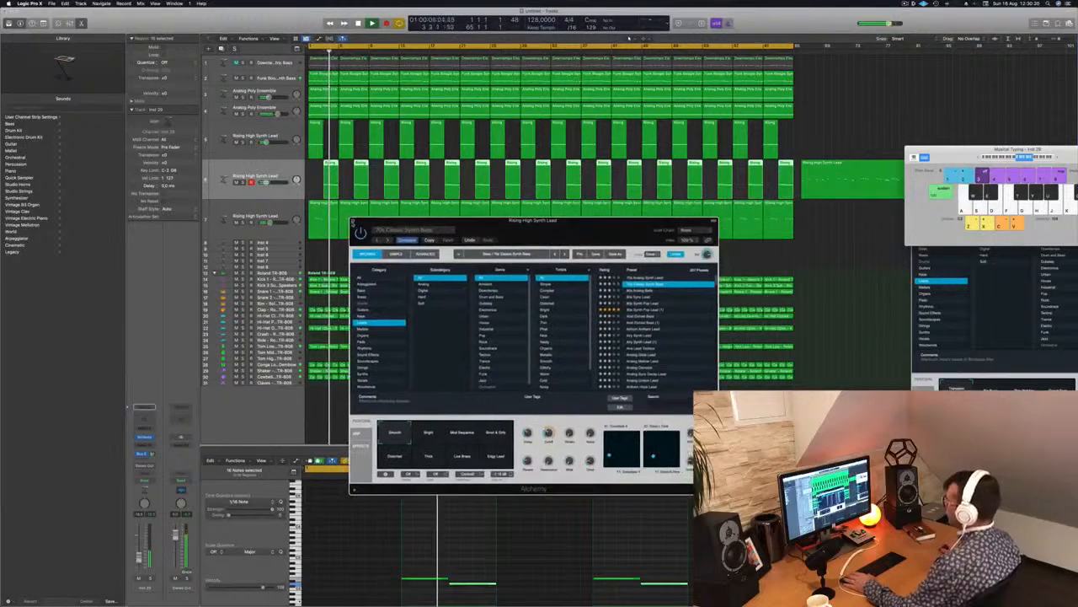
pyautogui.click(352, 223)
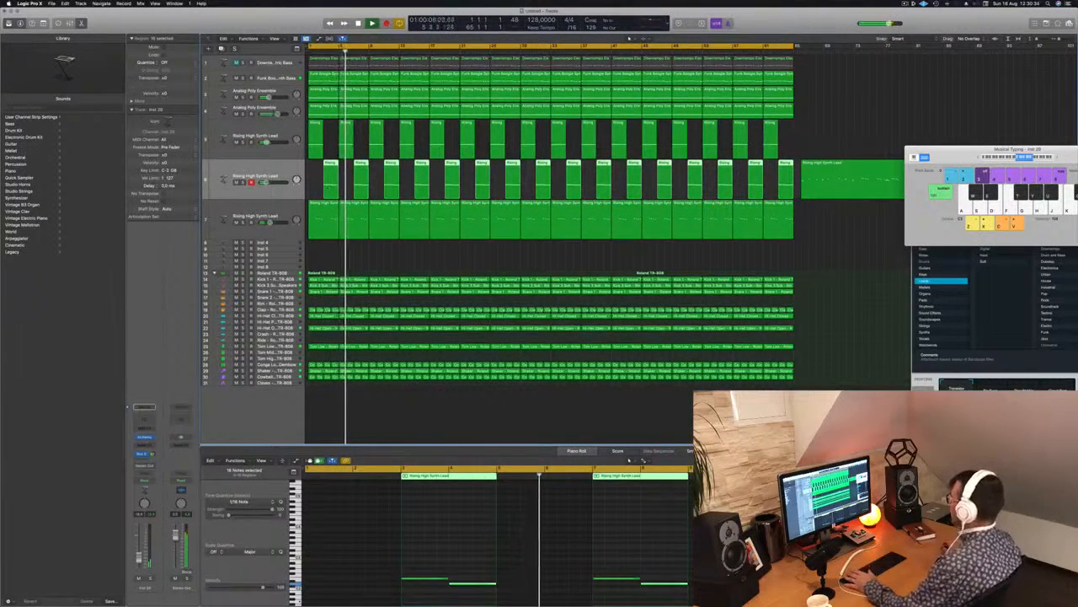
pyautogui.moveTo(934, 161); pyautogui.dragTo(740, 192)
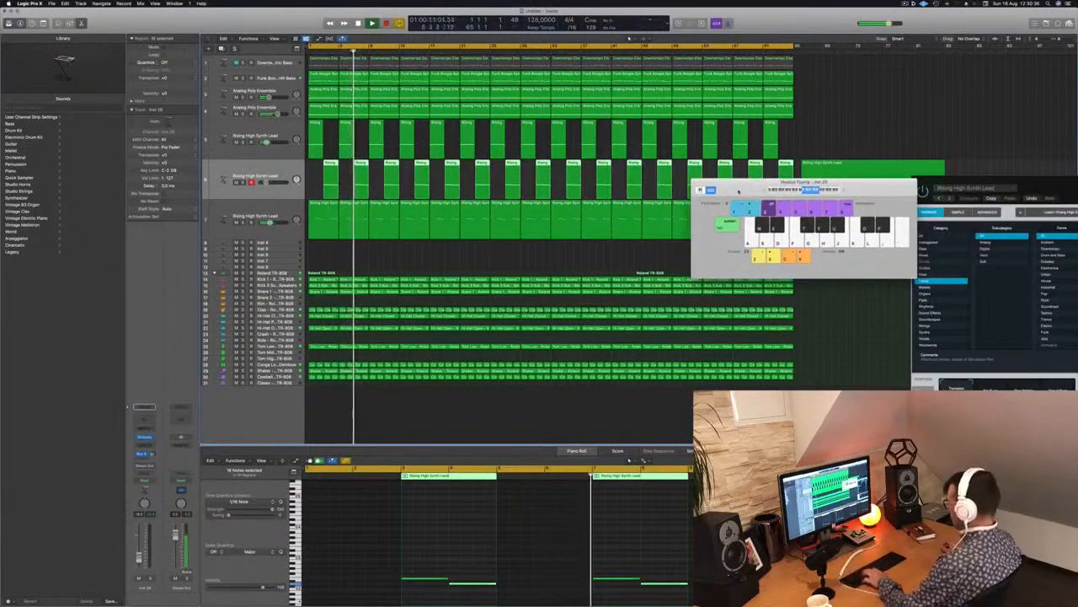
pyautogui.press('super+k')
pyautogui.press('Return')
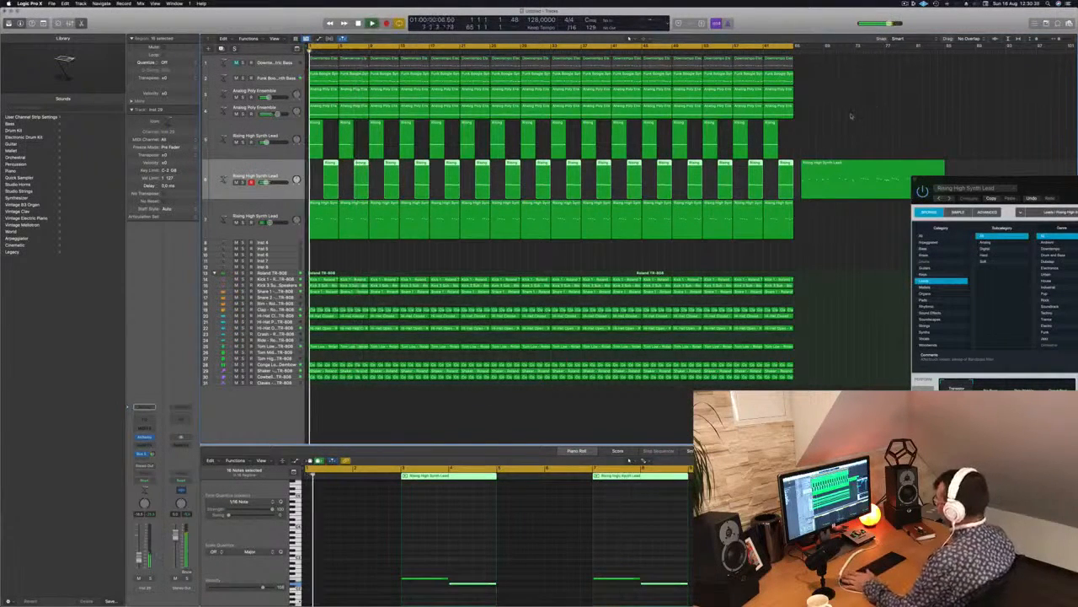
# Move the leftover lead recording further past the arrangement's end, stop playback and clear the region selection.
pyautogui.click(860, 110)
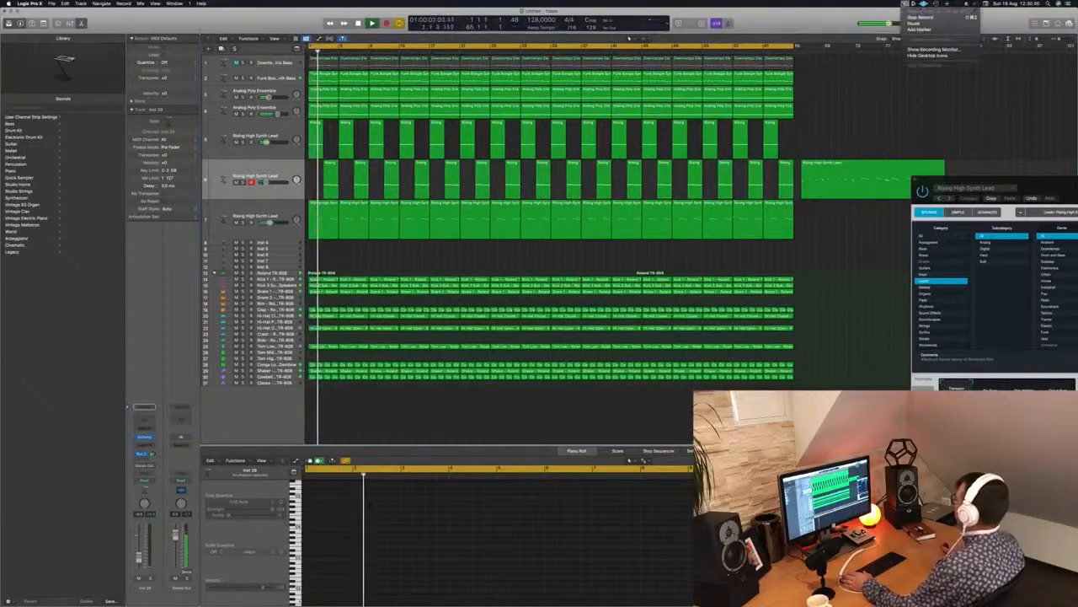
pyautogui.moveTo(828, 178); pyautogui.dragTo(916, 179)
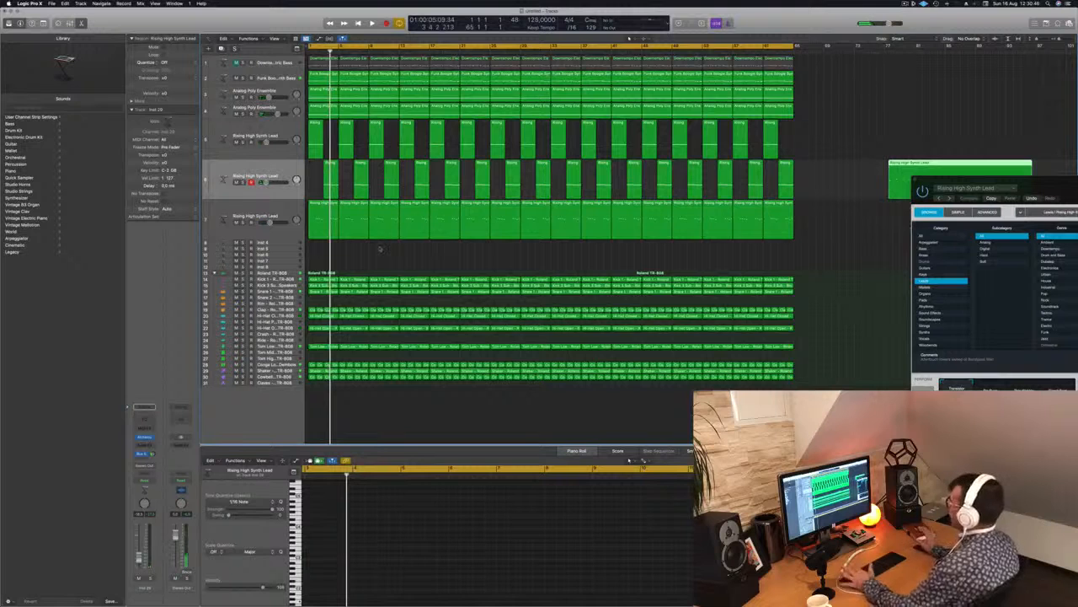
pyautogui.click(386, 255)
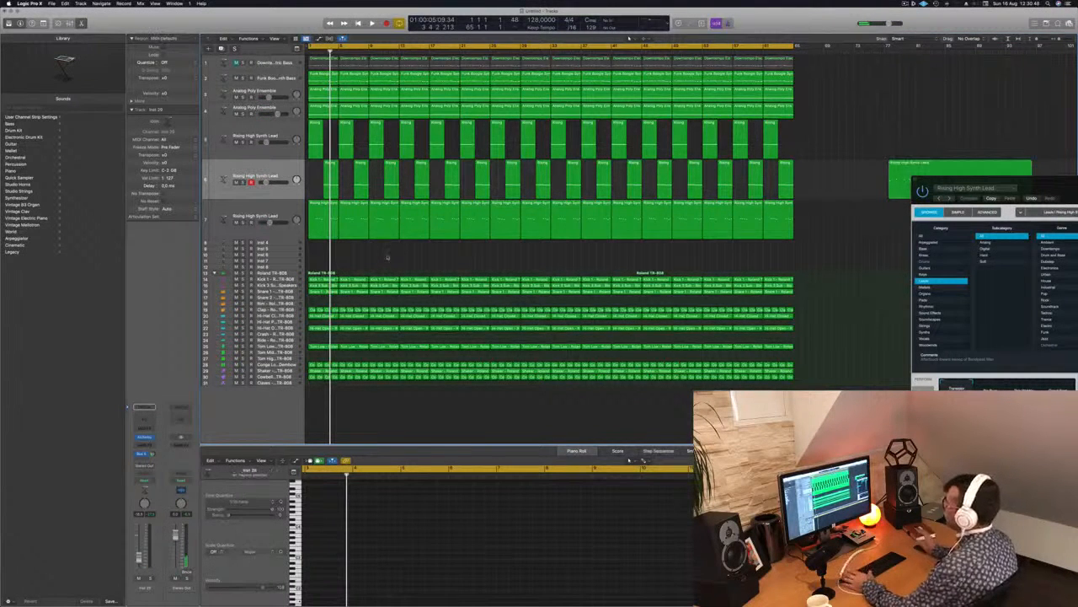
# Replay the song from the start with the mixer shown, and return the playhead to the beginning.
pyautogui.press('Return')
pyautogui.press('space')
pyautogui.press('x')
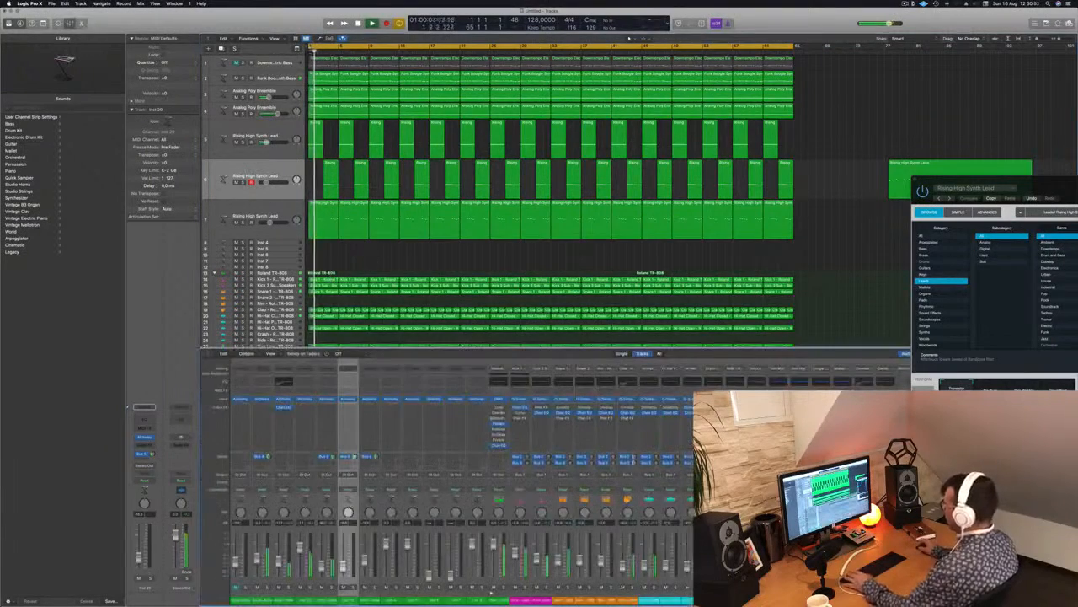
pyautogui.press('Return')
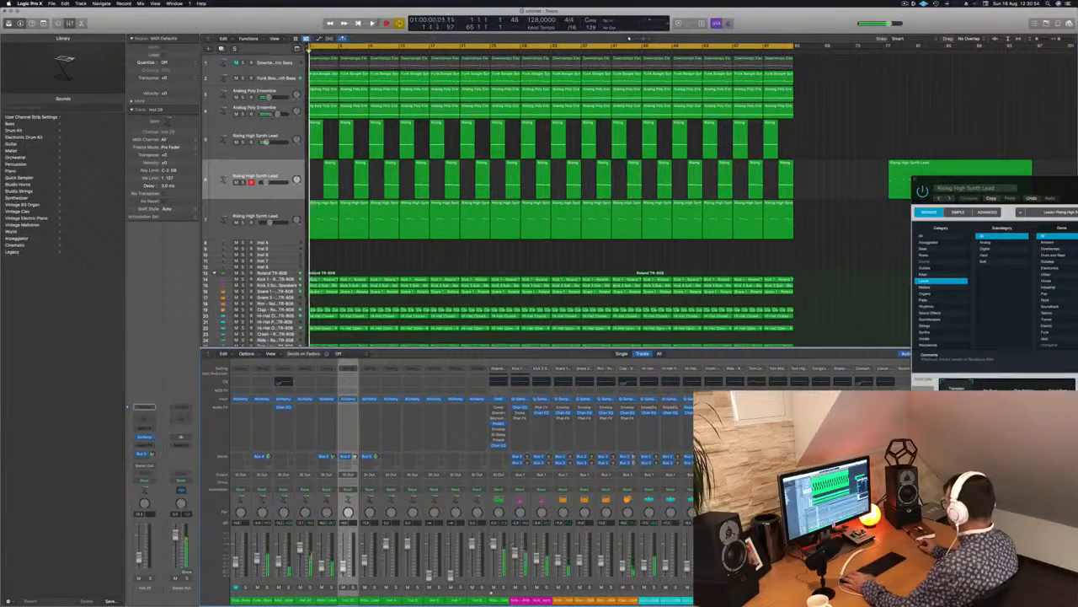
# Pull the mixer faders of all TR-808 kit pieces and the bass, pad and lead tracks fully down.
pyautogui.moveTo(886, 512); pyautogui.dragTo(544, 511)
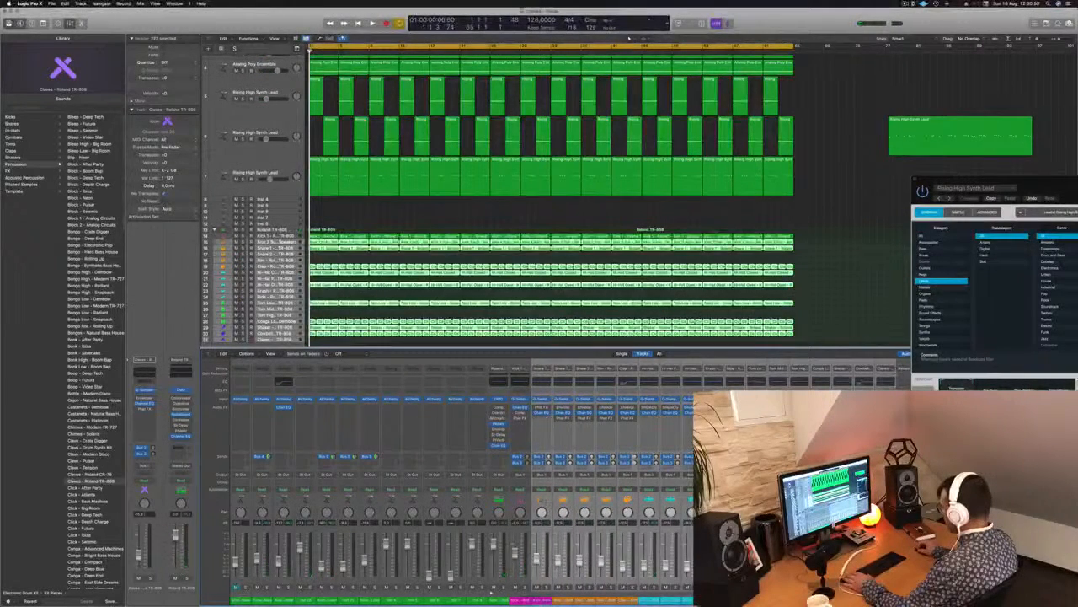
pyautogui.moveTo(492, 591); pyautogui.dragTo(491, 592)
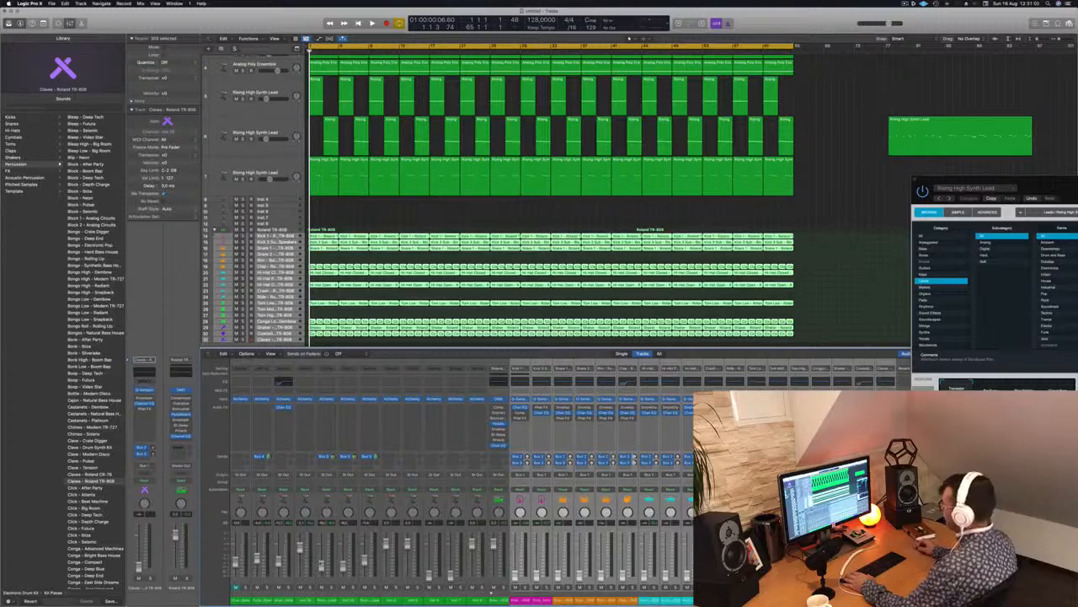
pyautogui.moveTo(259, 602); pyautogui.dragTo(364, 604)
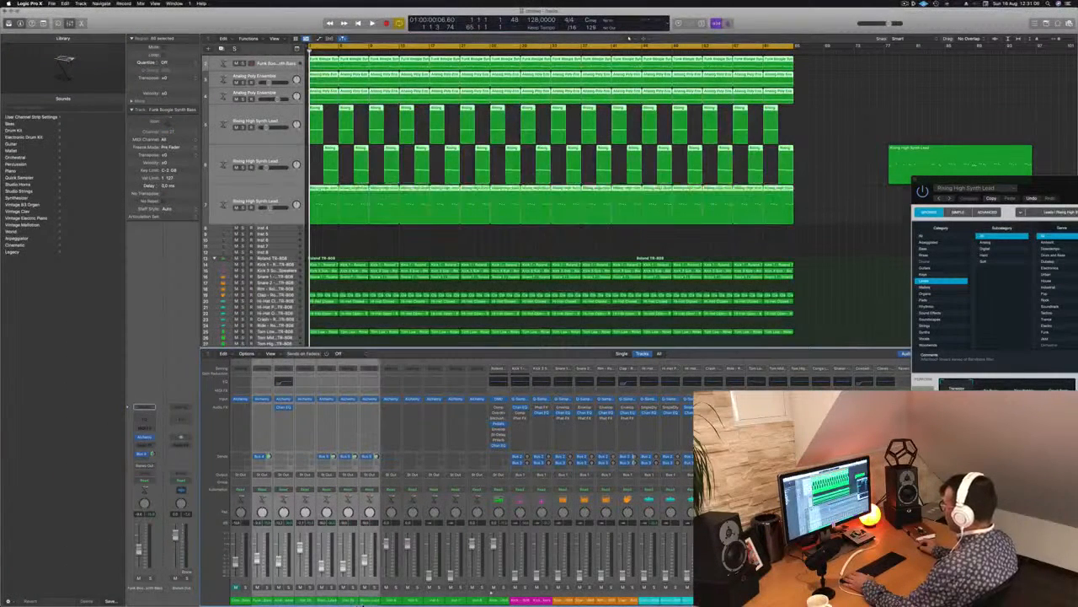
pyautogui.click(805, 237)
# Select the Kick 1 track and bring up the Kick 1 and Kick 2 Sub levels while playing from the start.
pyautogui.click(278, 264)
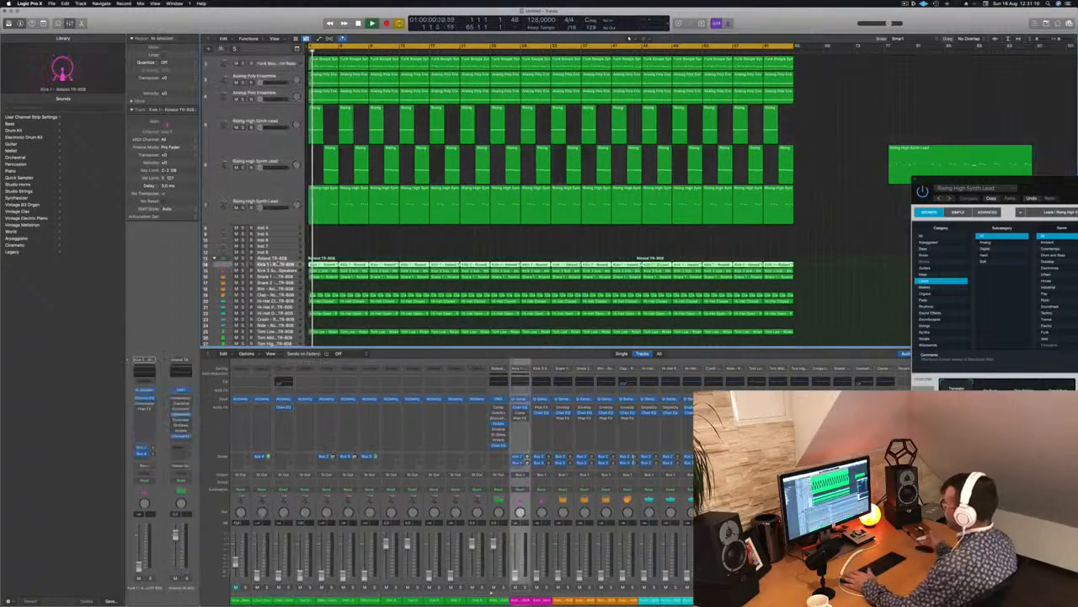
pyautogui.press('space')
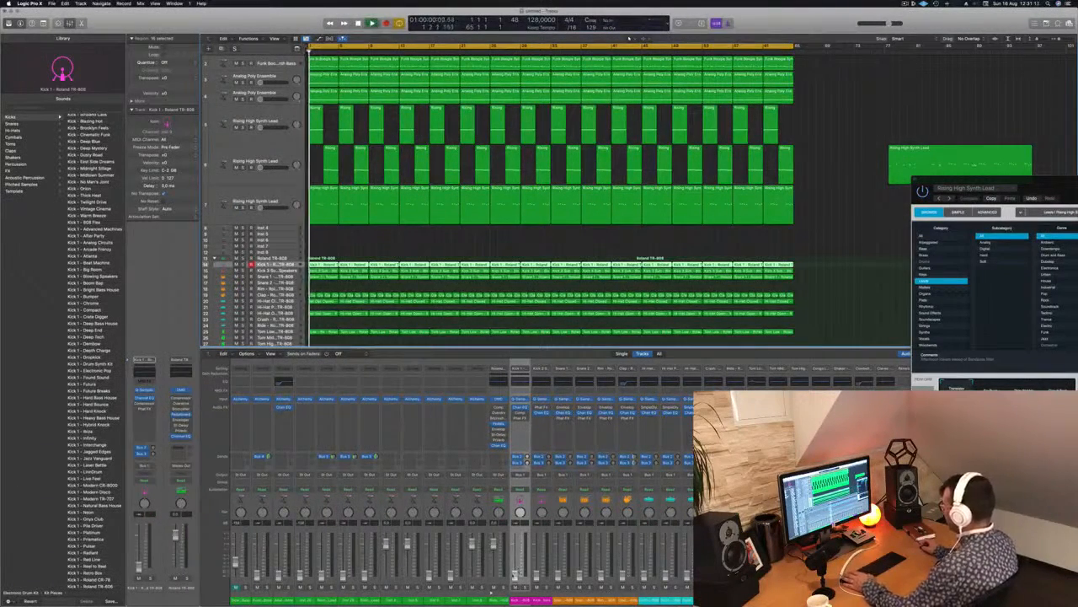
pyautogui.press('space')
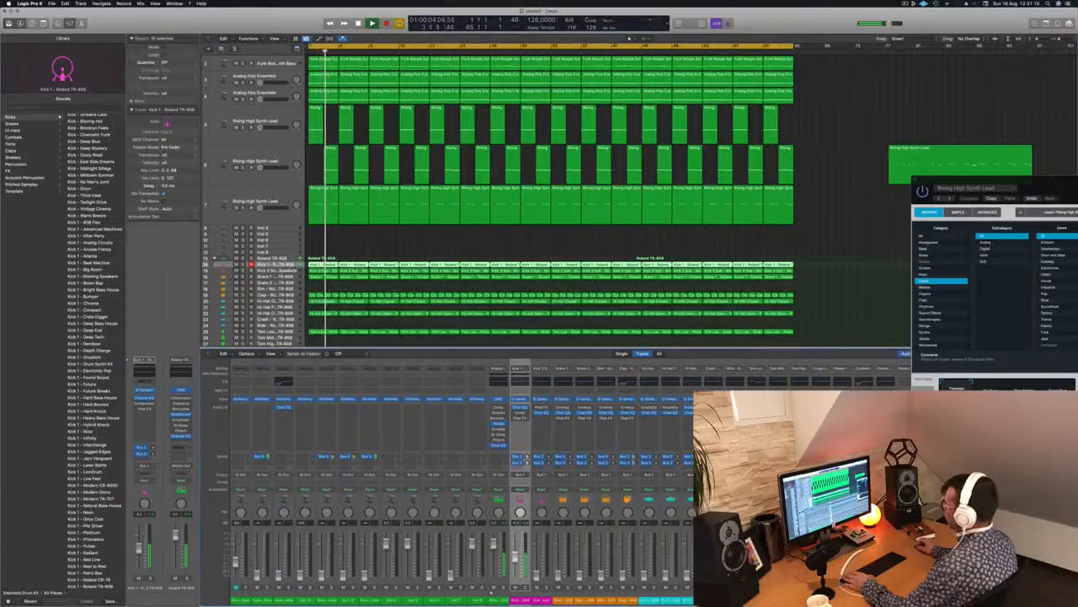
pyautogui.press('space')
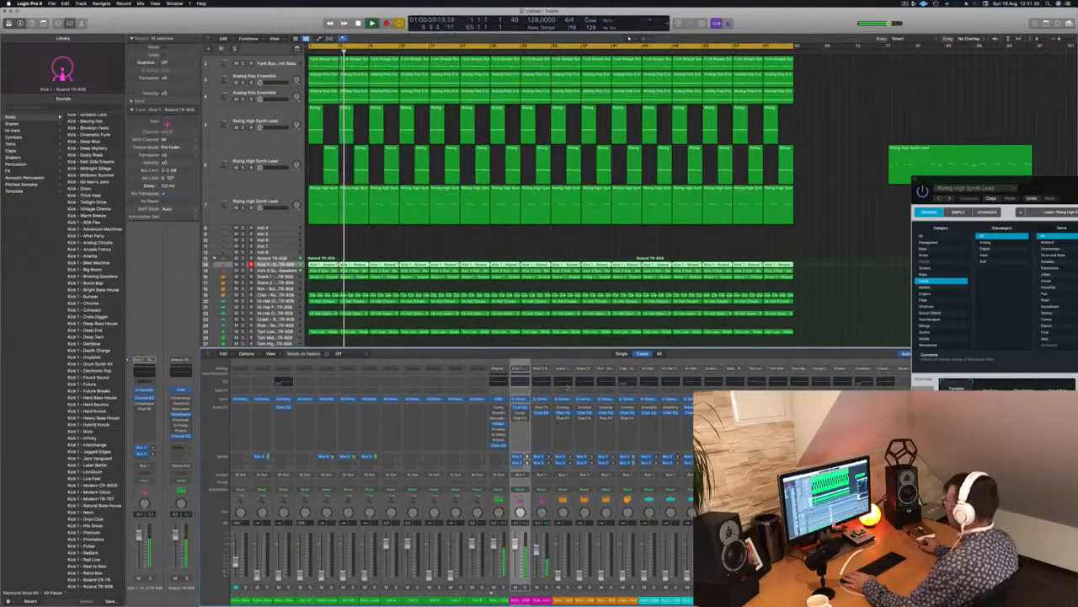
# Open the Kick 2 Sub's Channel EQ, select that track, and turn on the toolbar and automatic track zoom.
pyautogui.click(544, 383)
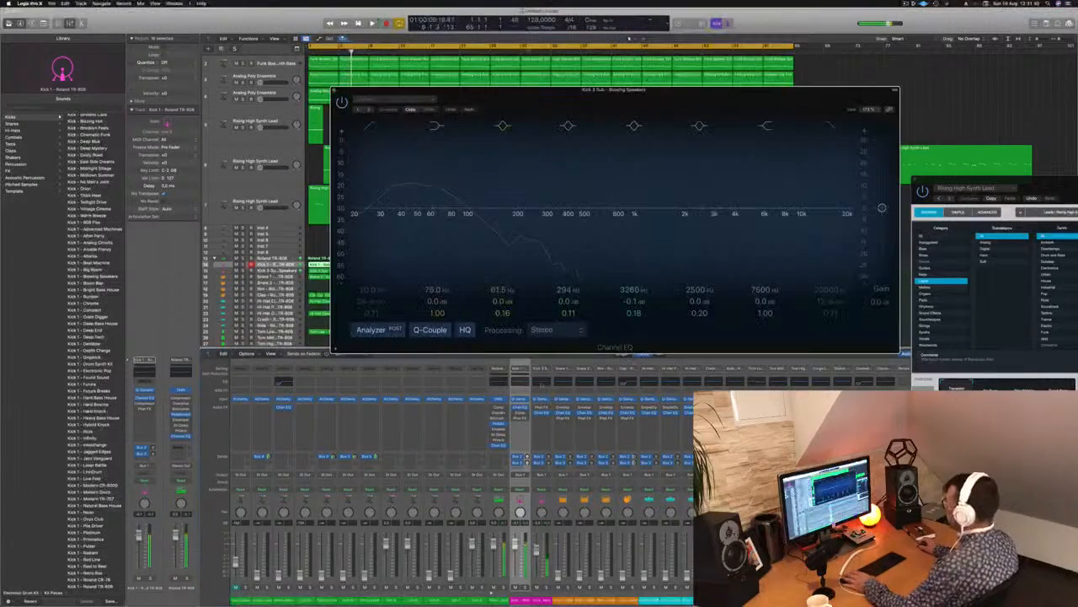
pyautogui.moveTo(500, 92); pyautogui.dragTo(760, 93)
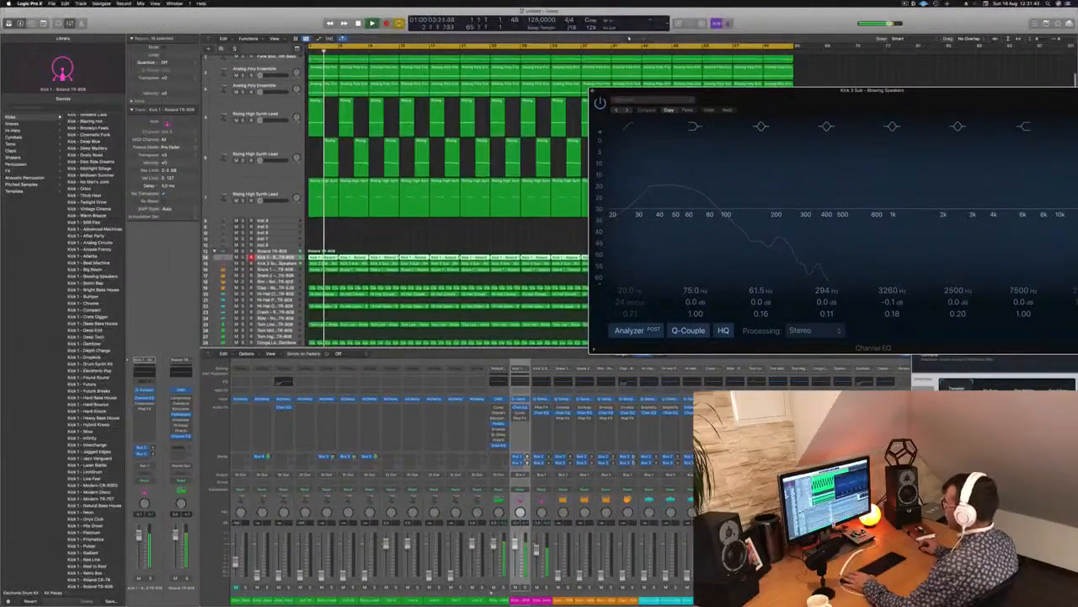
pyautogui.press('Down')
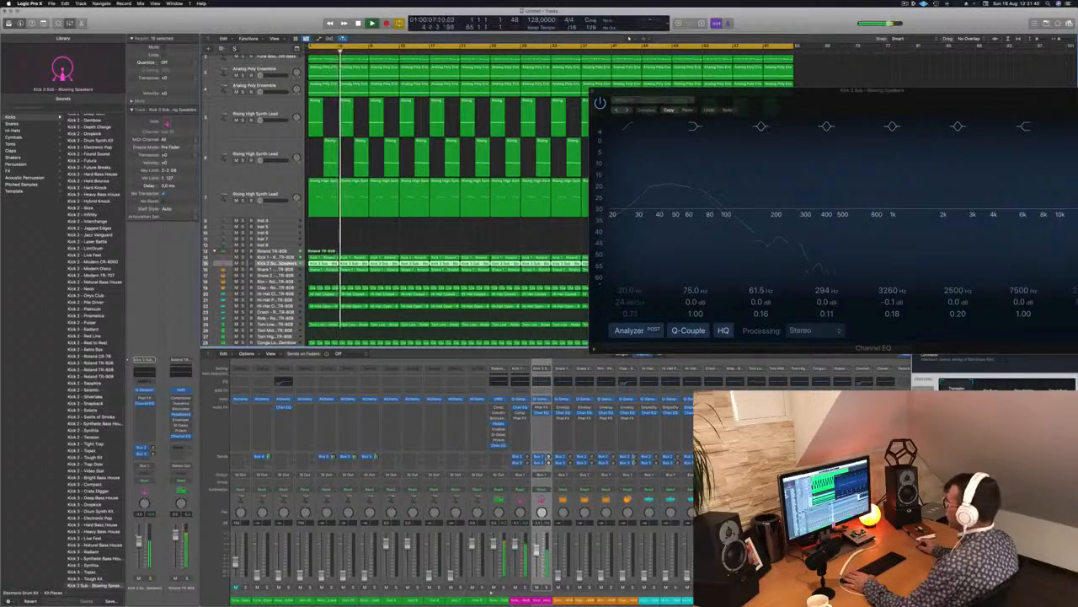
pyautogui.press('ctrl+alt+super+t')
pyautogui.hotkey('ctrl', 'z')
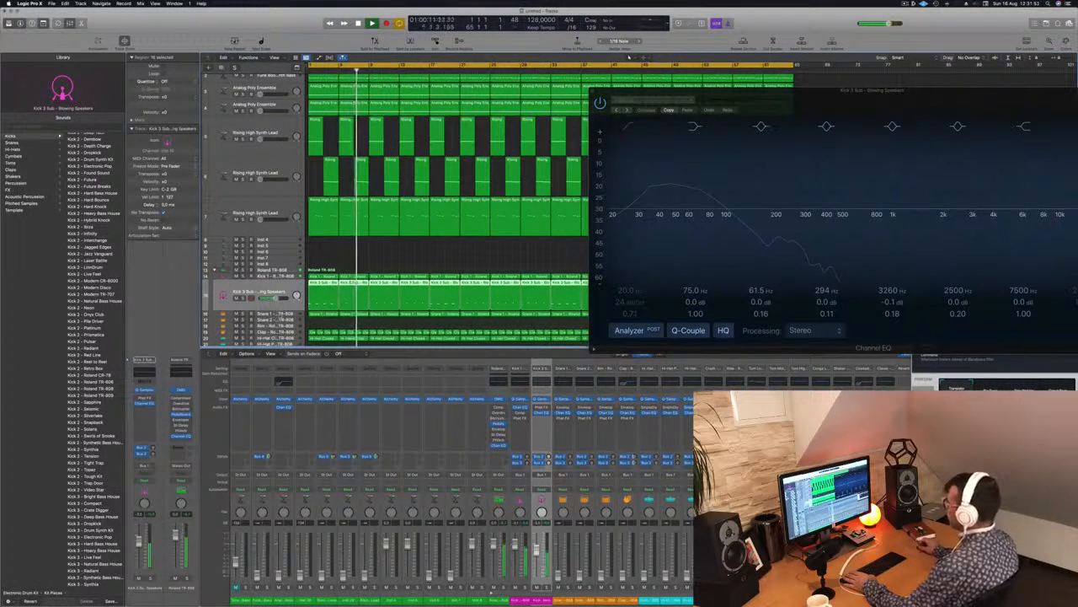
pyautogui.press('super+Left')
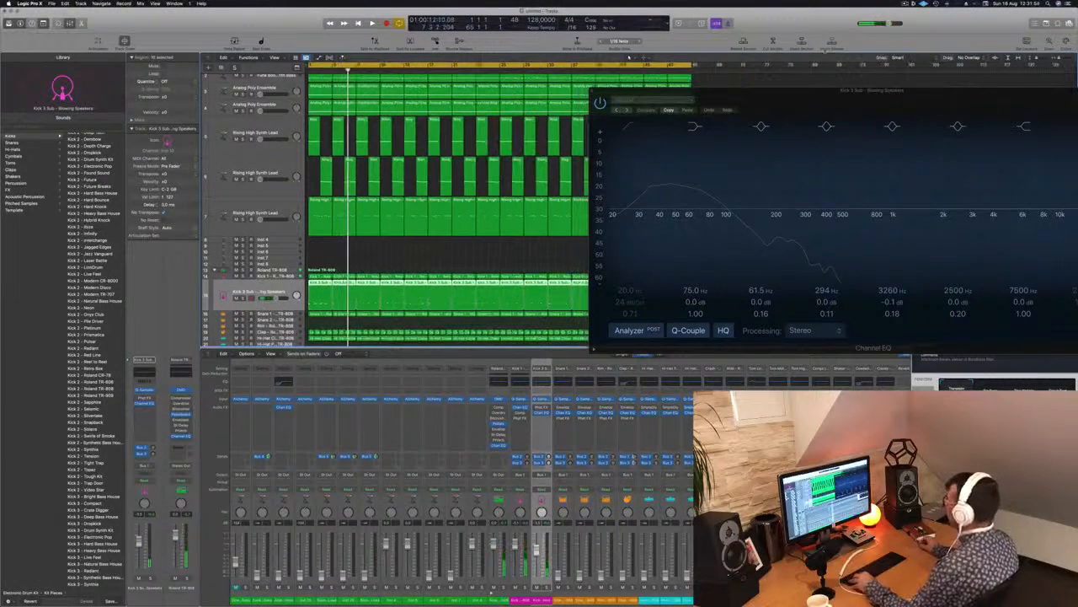
# Move the EQ window aside and replace the Kick 2 Sub regions after the opening ones with copies up to the arrangement's end.
pyautogui.moveTo(785, 91); pyautogui.dragTo(1026, 99)
pyautogui.moveTo(712, 285); pyautogui.dragTo(371, 293)
pyautogui.press('Delete')
pyautogui.moveTo(443, 298); pyautogui.dragTo(606, 283)
pyautogui.press('space')
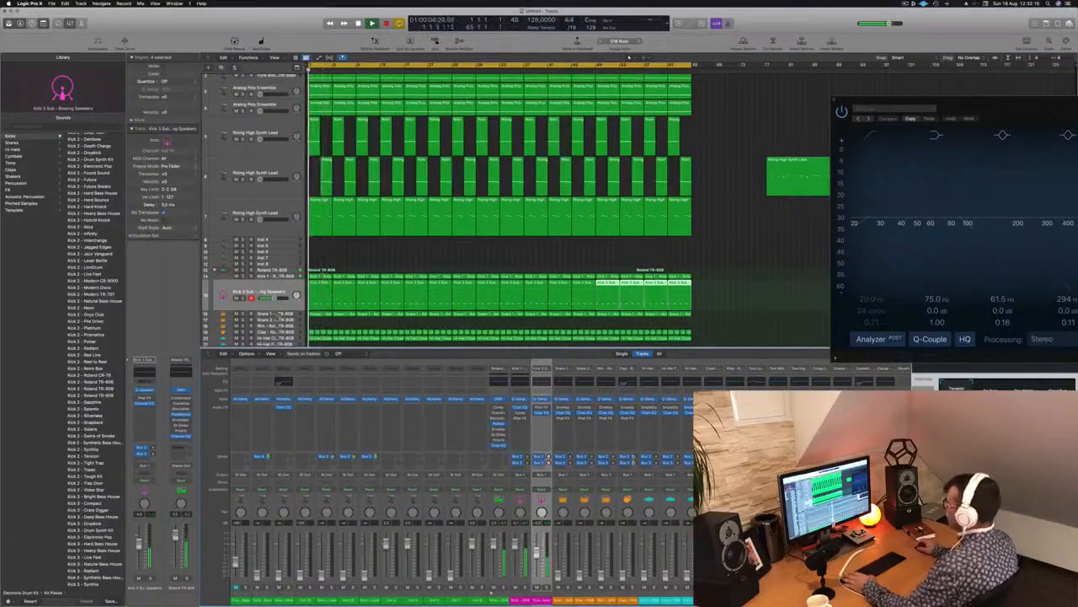
# Select the Snare 1 track and bring up its level against the kicks during playback.
pyautogui.press('Down')
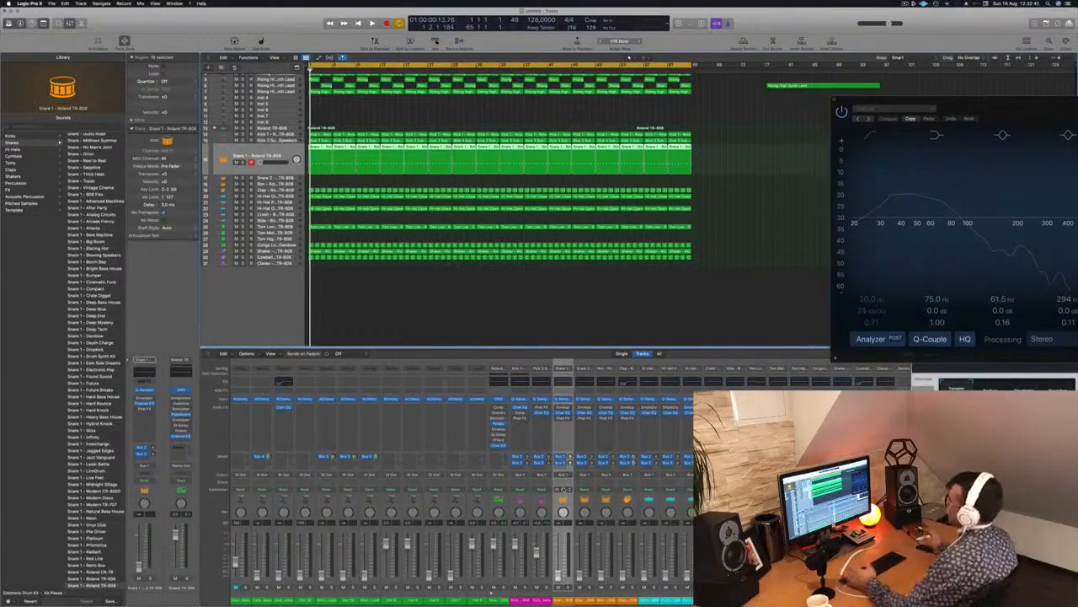
pyautogui.press('space')
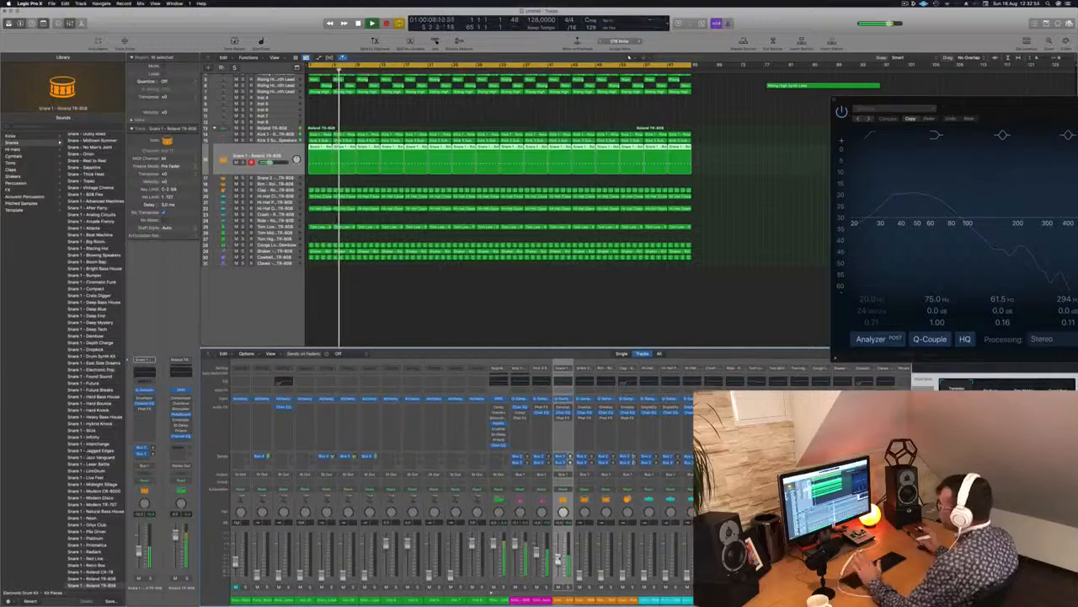
pyautogui.scroll(2, 649, 76)
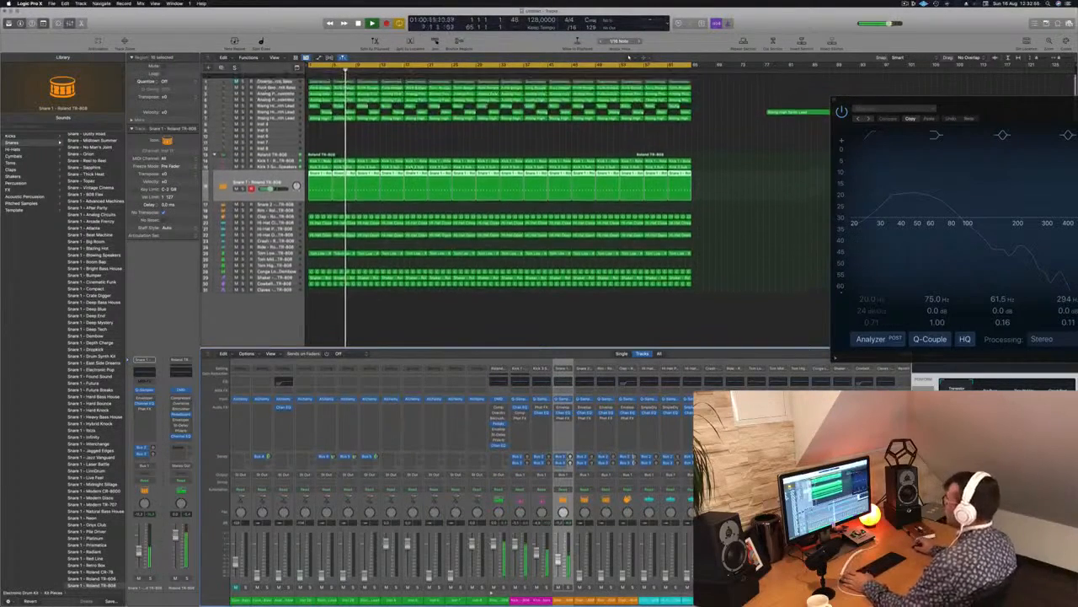
# Bring up the Funk Boogie Synth Bass, boost its Channel EQ low shelf by 5.1 dB at 85.5 Hz, and compare with the EQ bypassed.
pyautogui.press('space')
pyautogui.click(257, 91)
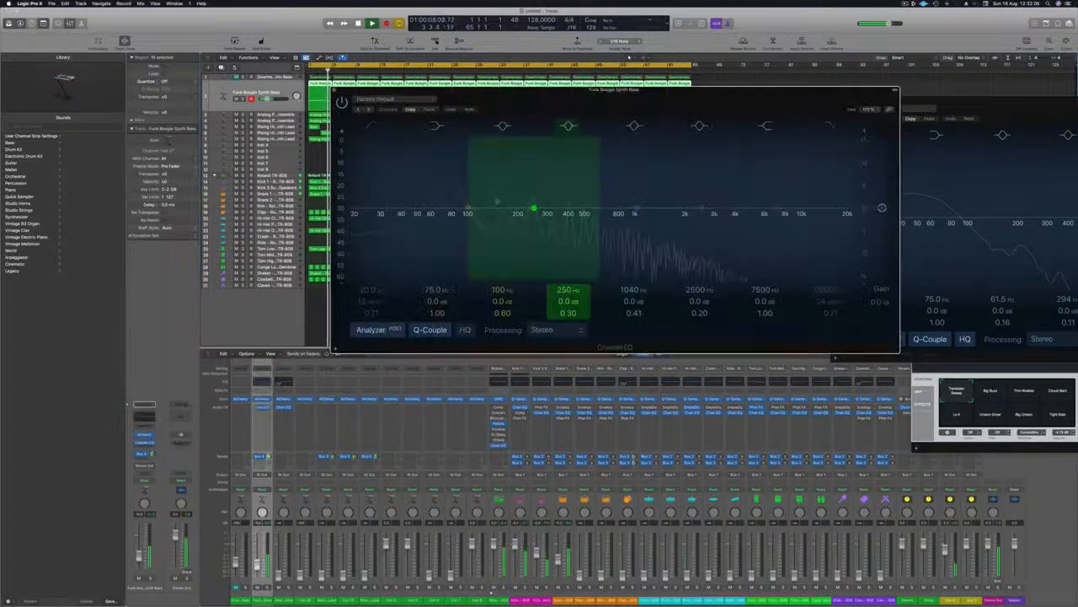
pyautogui.moveTo(437, 302)
pyautogui.mouseDown()
pyautogui.moveTo(436, 283)
pyautogui.moveTo(436, 295)
pyautogui.mouseUp()
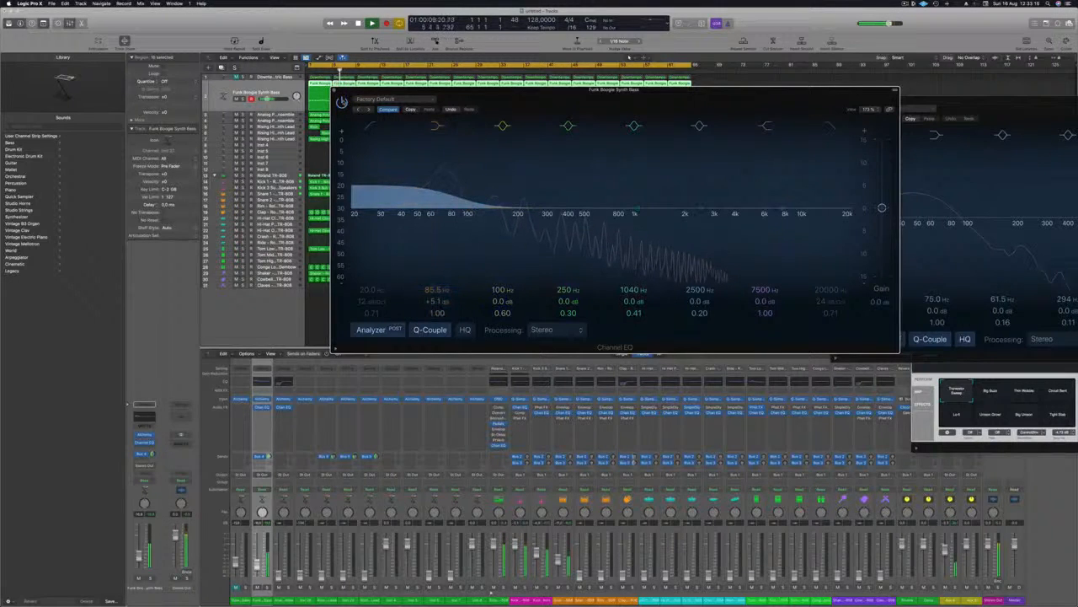
pyautogui.click(342, 101)
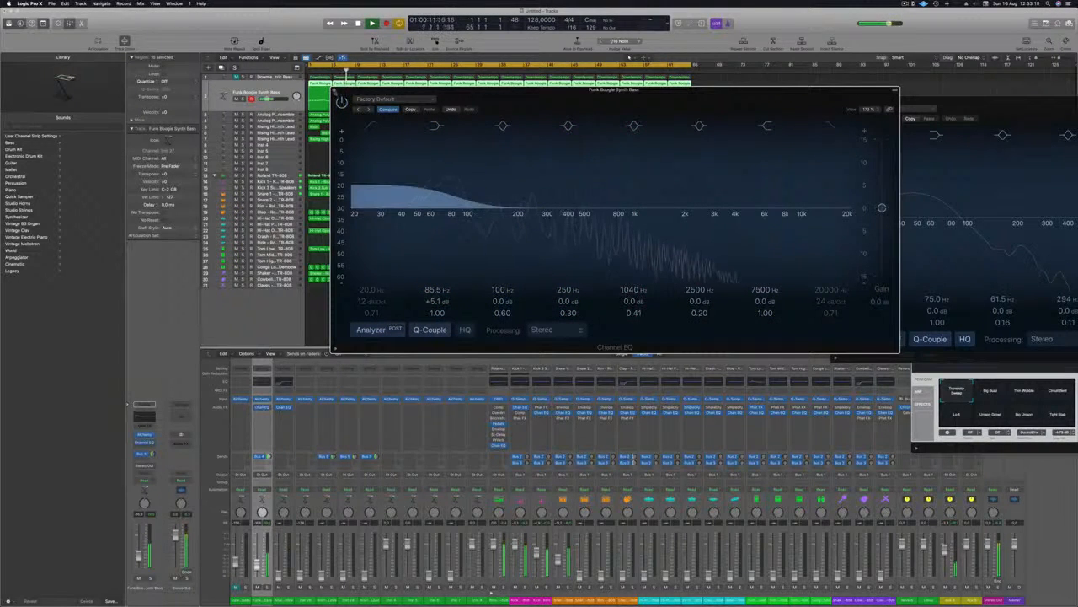
pyautogui.click(335, 90)
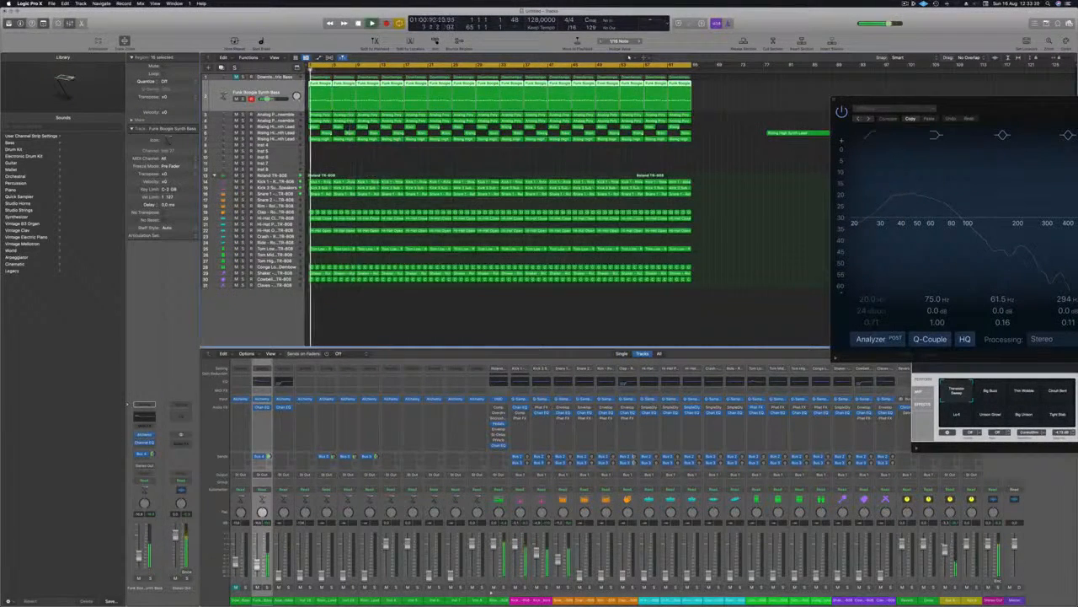
# Add a stereo Compressor to the Funk Boogie Synth Bass and adjust its ratio and threshold.
pyautogui.click(148, 446)
pyautogui.moveTo(164, 483)
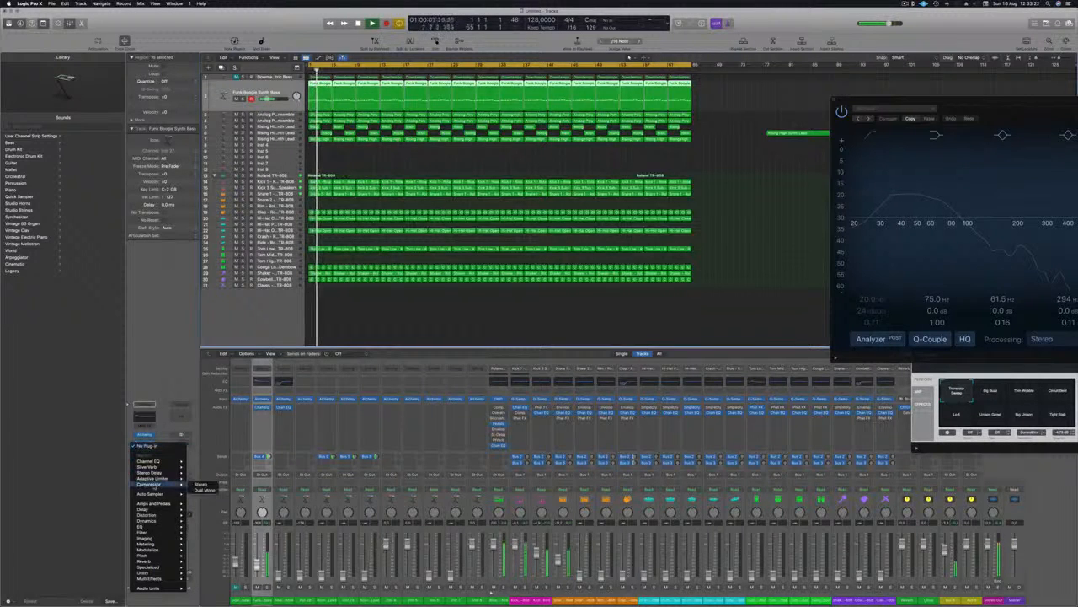
pyautogui.click(202, 485)
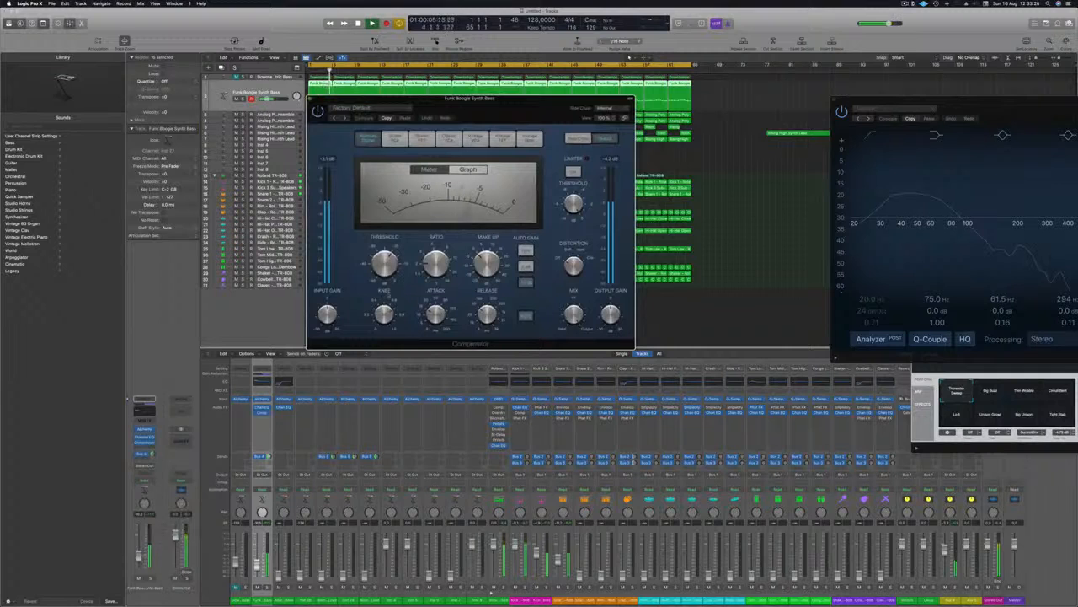
pyautogui.moveTo(436, 264); pyautogui.dragTo(436, 261)
pyautogui.moveTo(388, 262); pyautogui.dragTo(387, 260)
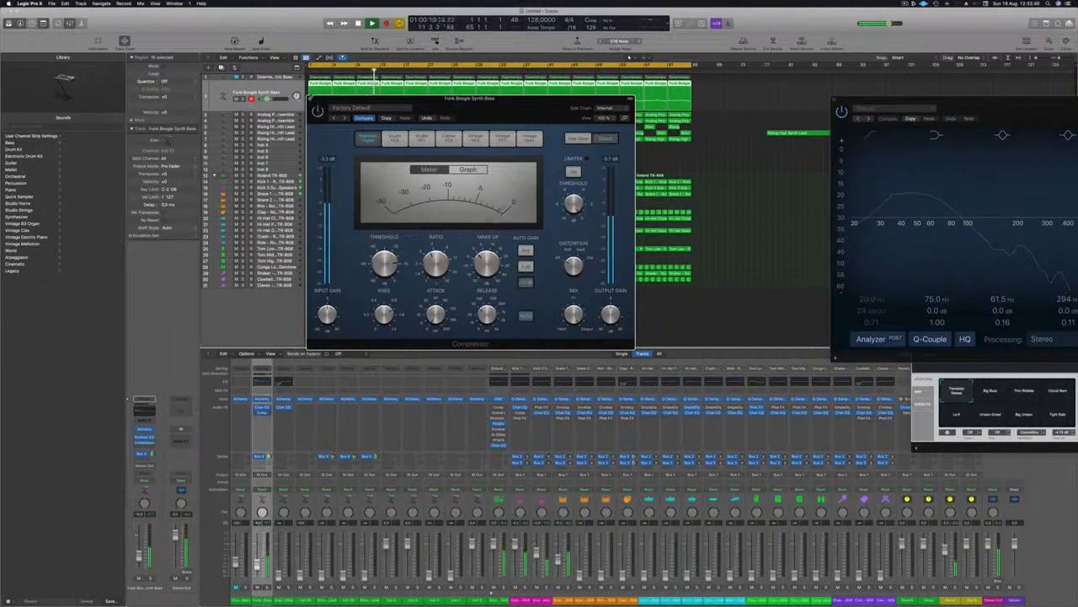
pyautogui.click(311, 99)
# Replay the song from the start and try out volumes for the two Analog Poly Ensemble tracks.
pyautogui.press('space')
pyautogui.press('space')
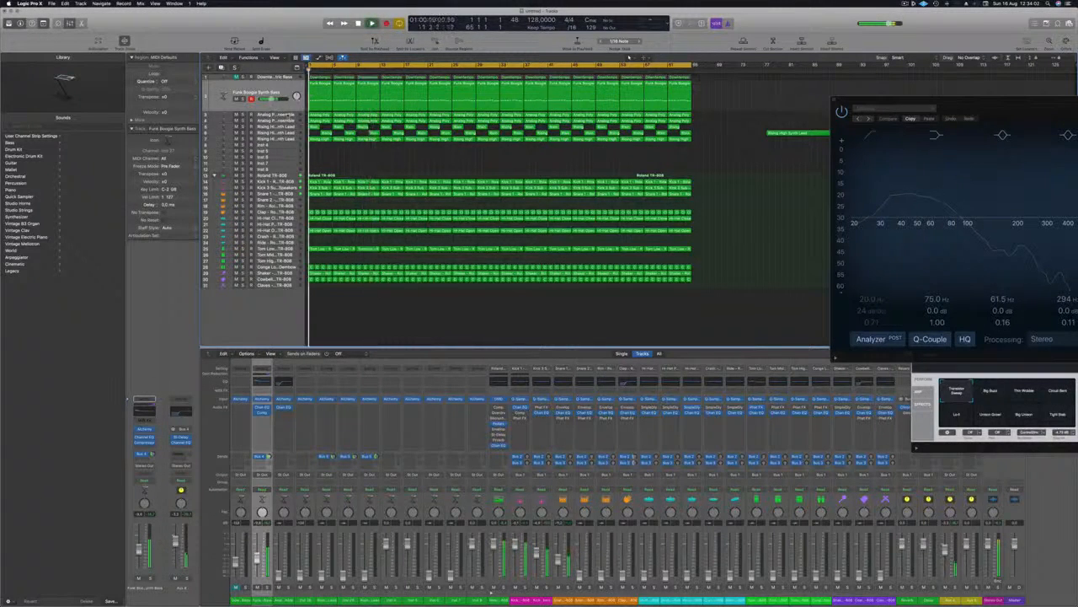
pyautogui.press('Down')
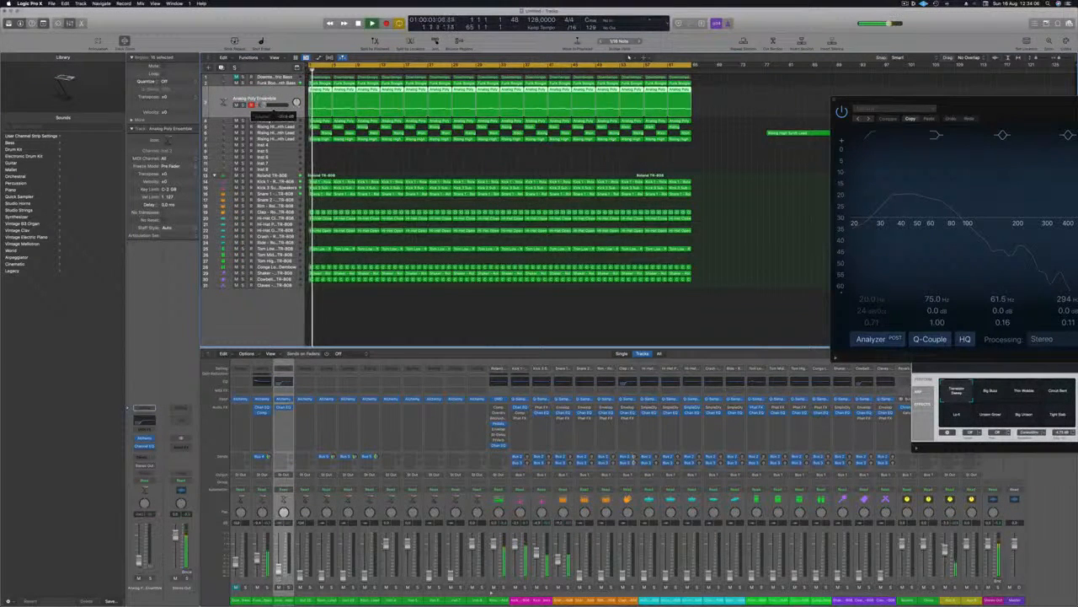
pyautogui.moveTo(260, 106)
pyautogui.mouseDown()
pyautogui.moveTo(270, 106)
pyautogui.moveTo(259, 106)
pyautogui.moveTo(263, 123)
pyautogui.mouseUp()
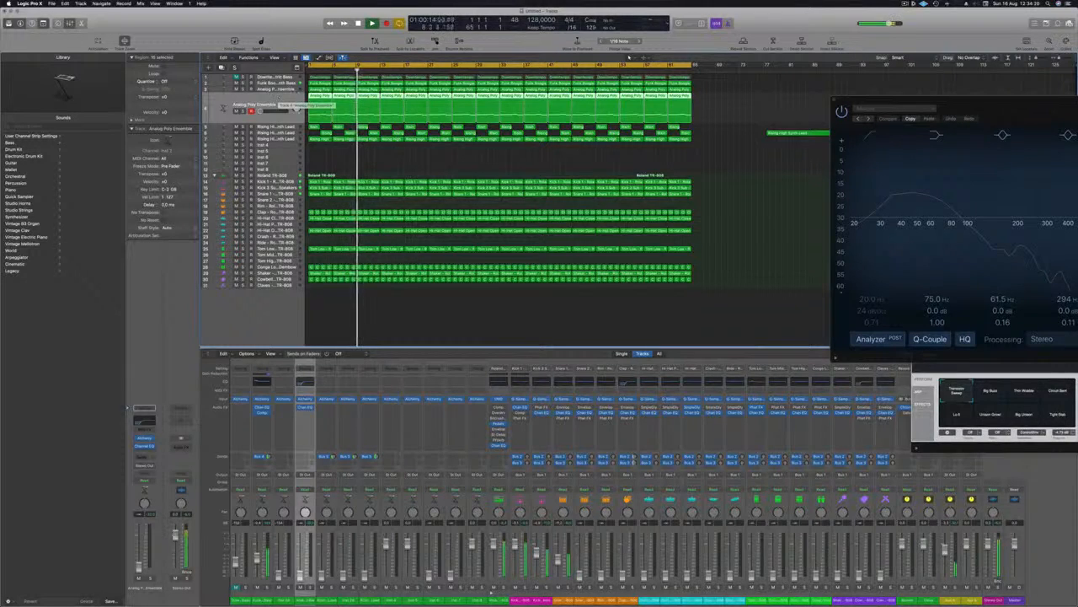
# Select the first Analog Poly Ensemble track, bring up its level and replay the song from the start.
pyautogui.click(291, 90)
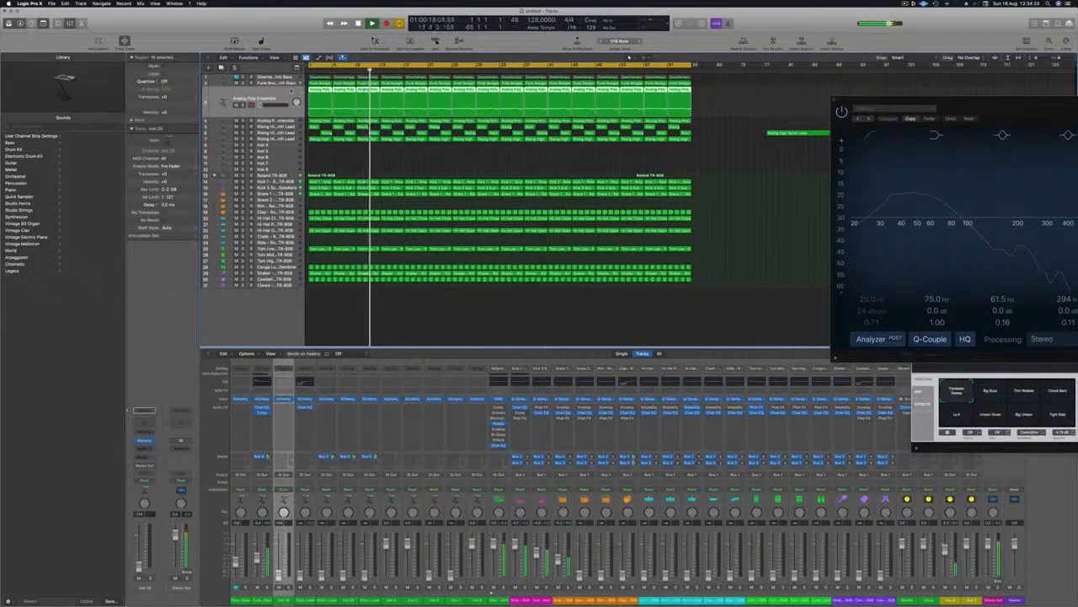
pyautogui.press('space')
pyautogui.press('space')
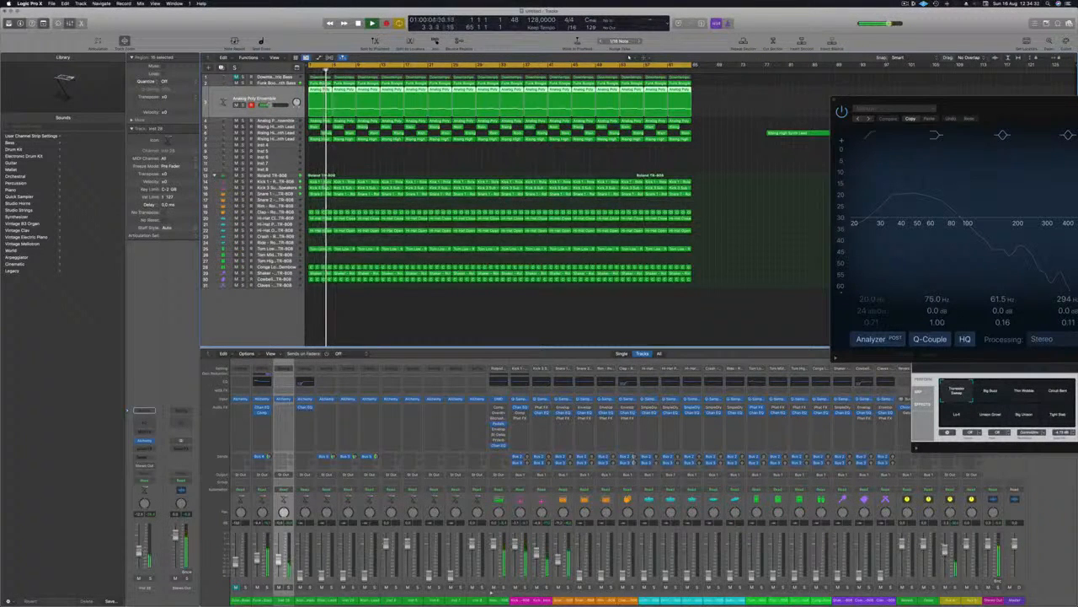
pyautogui.press('Return')
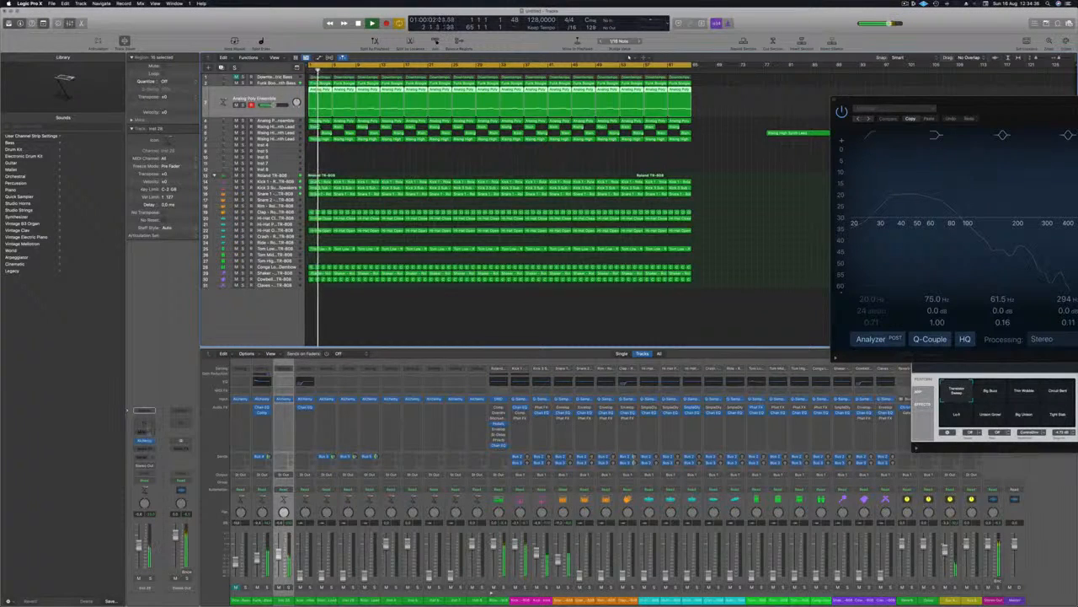
# Insert a SubBass effect on the first Analog Poly Ensemble track and load its Bass Booster preset.
pyautogui.click(150, 448)
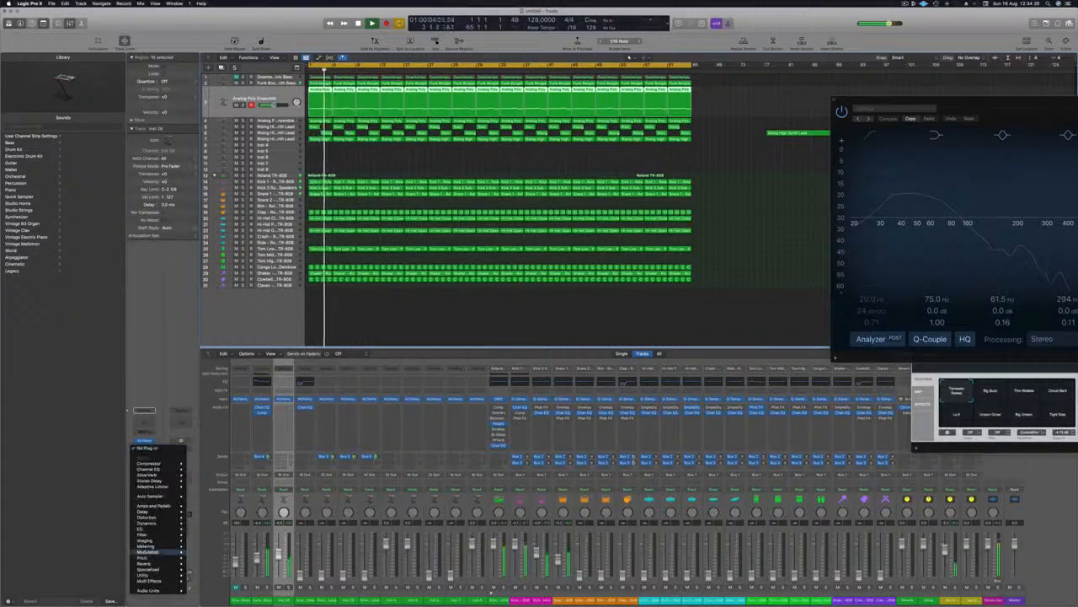
pyautogui.moveTo(166, 570)
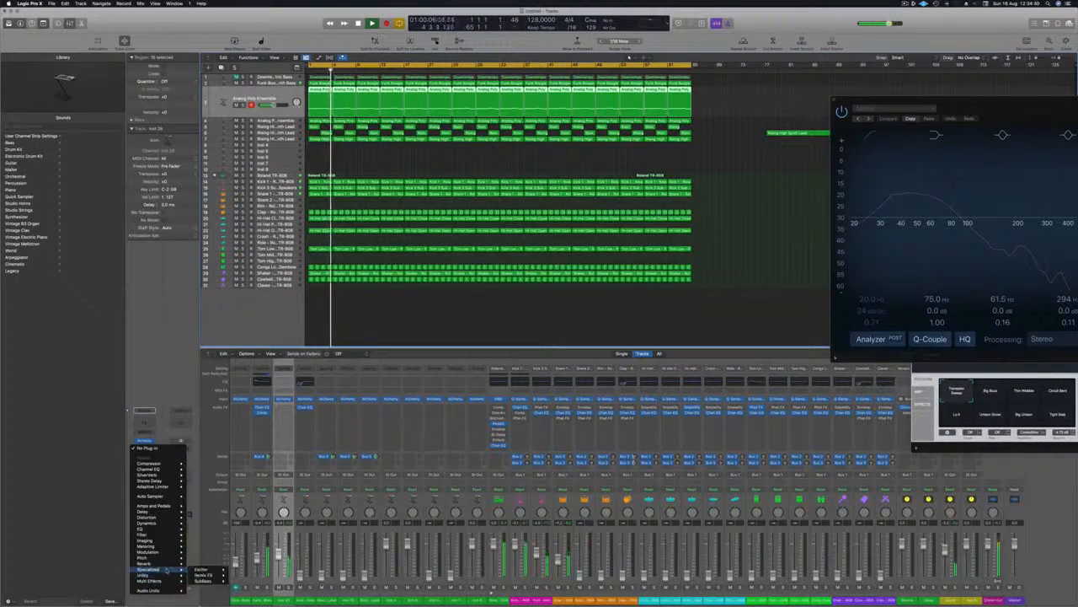
pyautogui.click(243, 580)
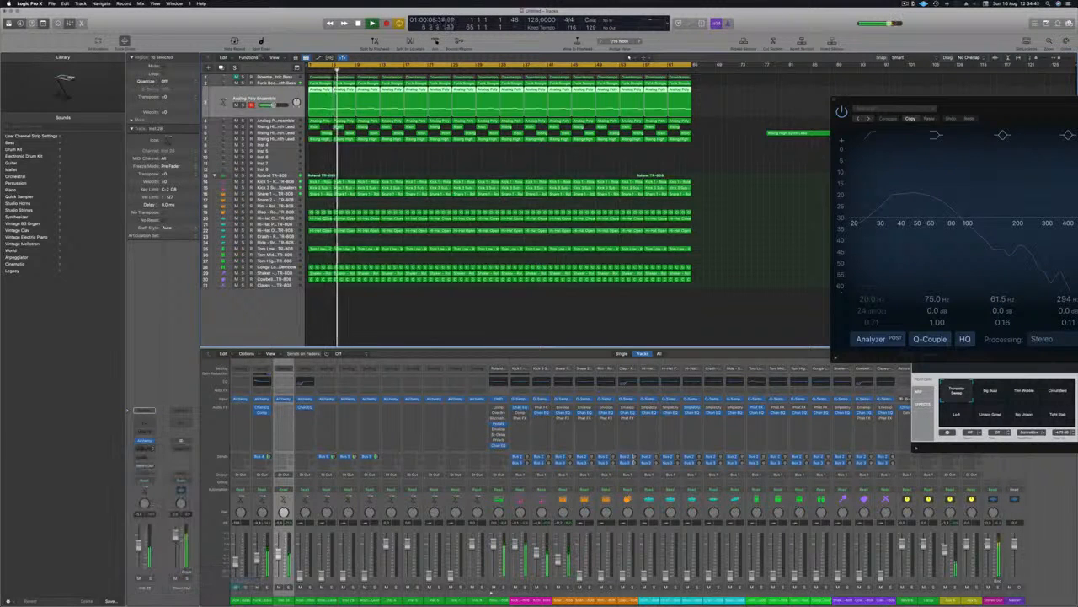
pyautogui.moveTo(380, 90); pyautogui.dragTo(479, 109)
pyautogui.press('space')
pyautogui.click(487, 115)
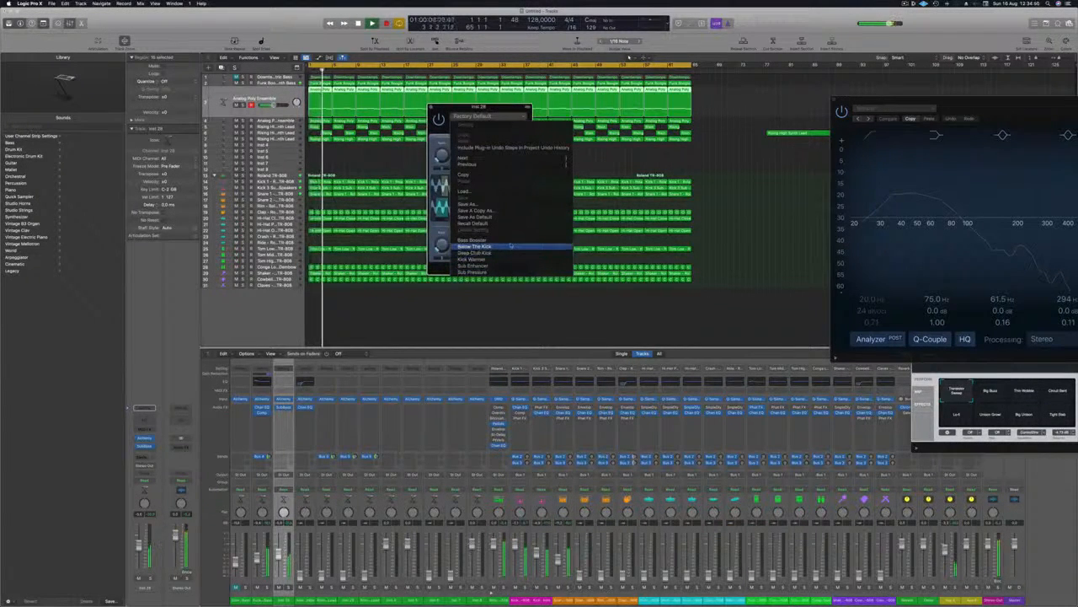
pyautogui.click(505, 240)
pyautogui.moveTo(501, 110); pyautogui.dragTo(522, 113)
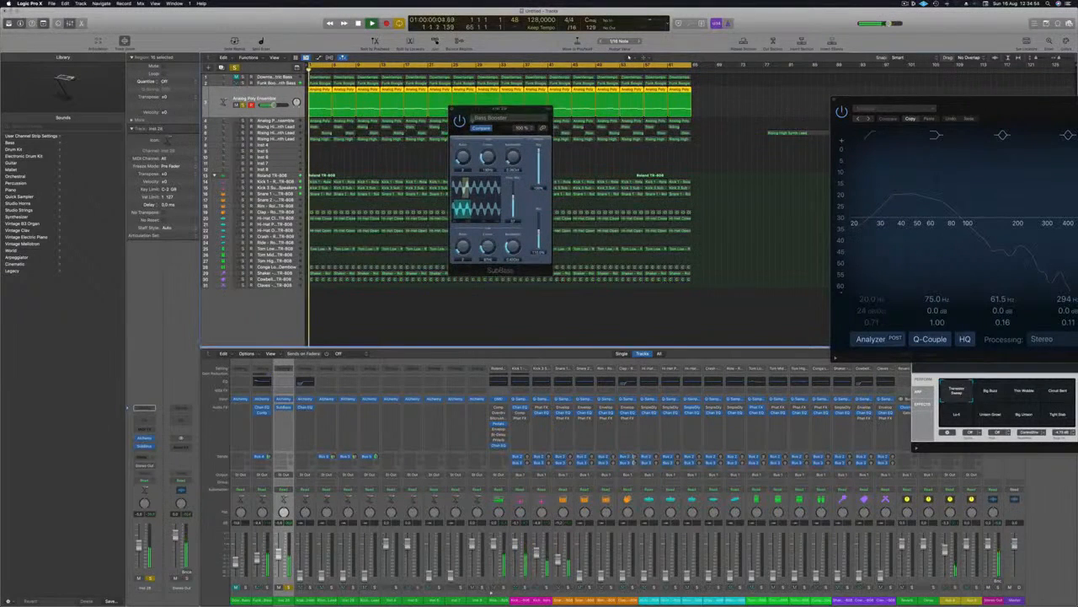
# Compare the soloed Analog Poly Ensemble with SubBass bypassed and active, and adjust the SubBass wet level.
pyautogui.click(460, 121)
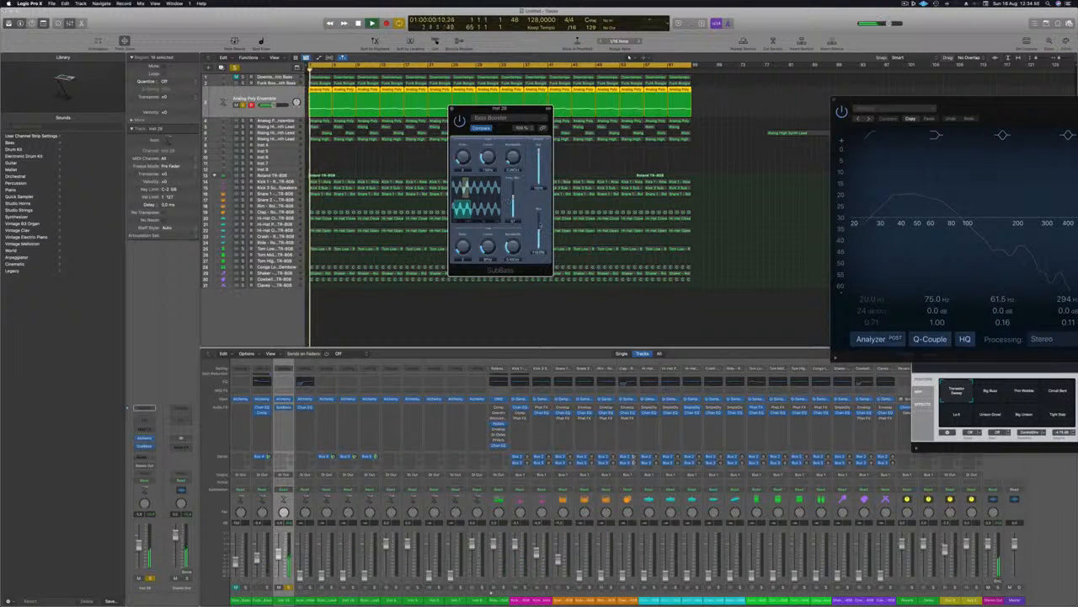
pyautogui.click(460, 122)
pyautogui.press('space')
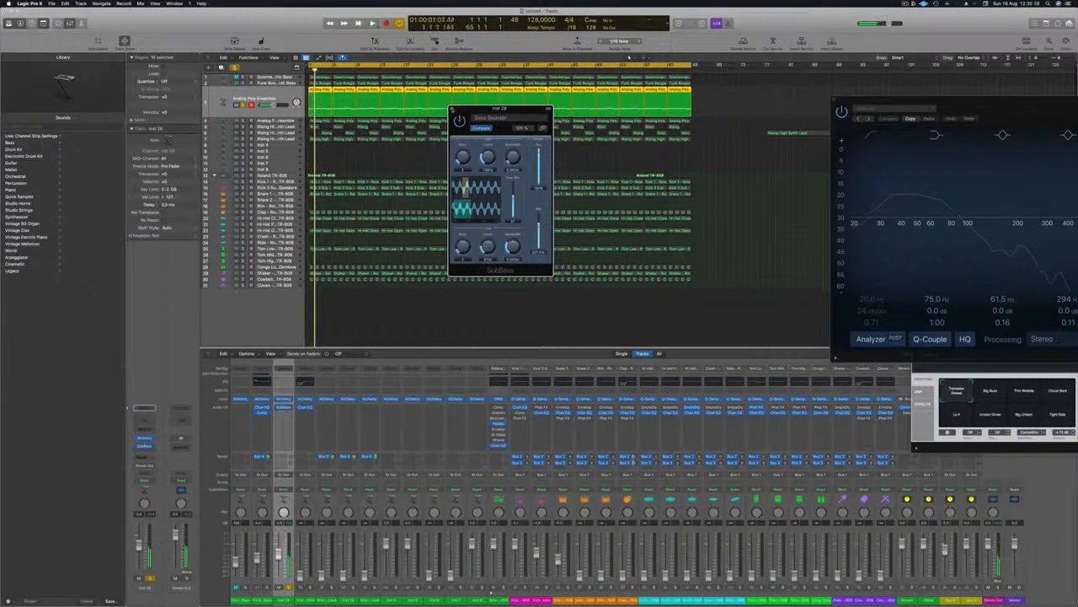
pyautogui.click(452, 109)
# Unsolo the first Analog Poly Ensemble track and fine-tune its level against the full mix.
pyautogui.press('space')
pyautogui.click(244, 106)
pyautogui.press('space')
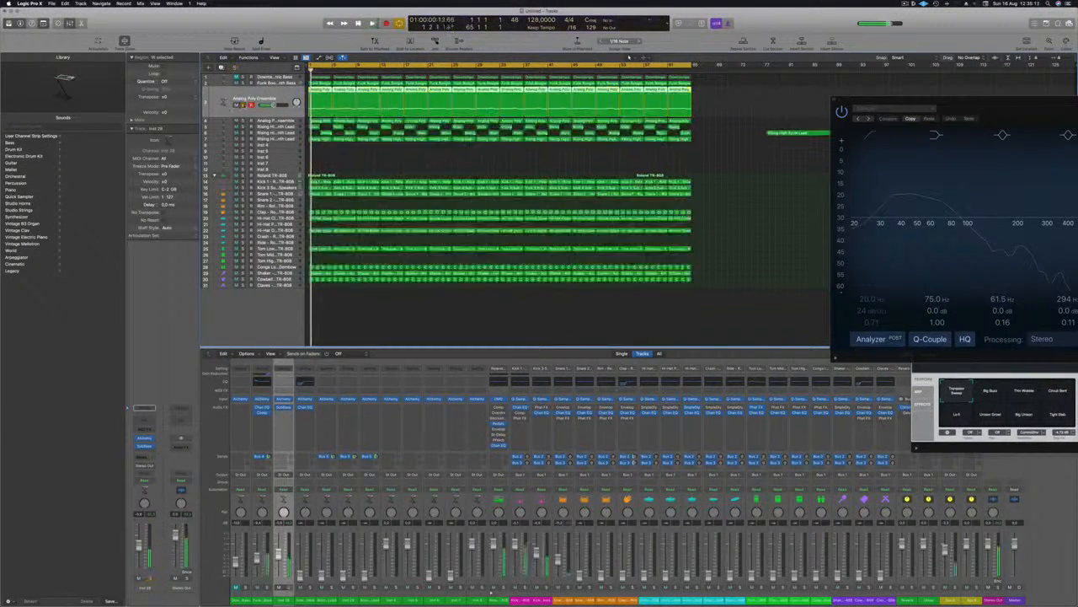
pyautogui.press('space')
pyautogui.moveTo(273, 105); pyautogui.dragTo(273, 112)
# Select the second Analog Poly Ensemble track and bring up its level slightly during playback.
pyautogui.click(272, 121)
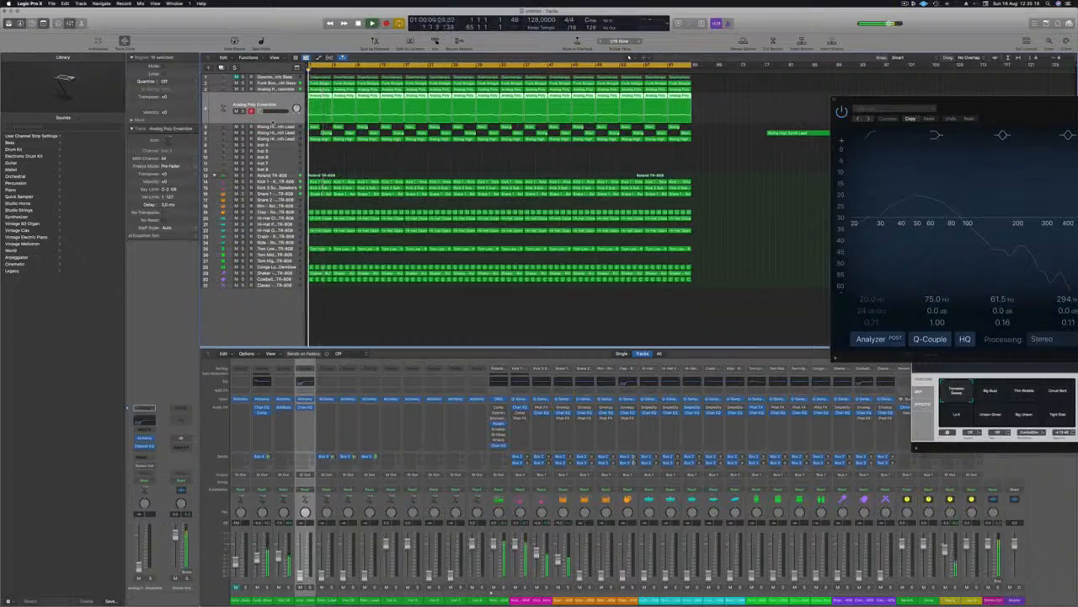
pyautogui.click(250, 111)
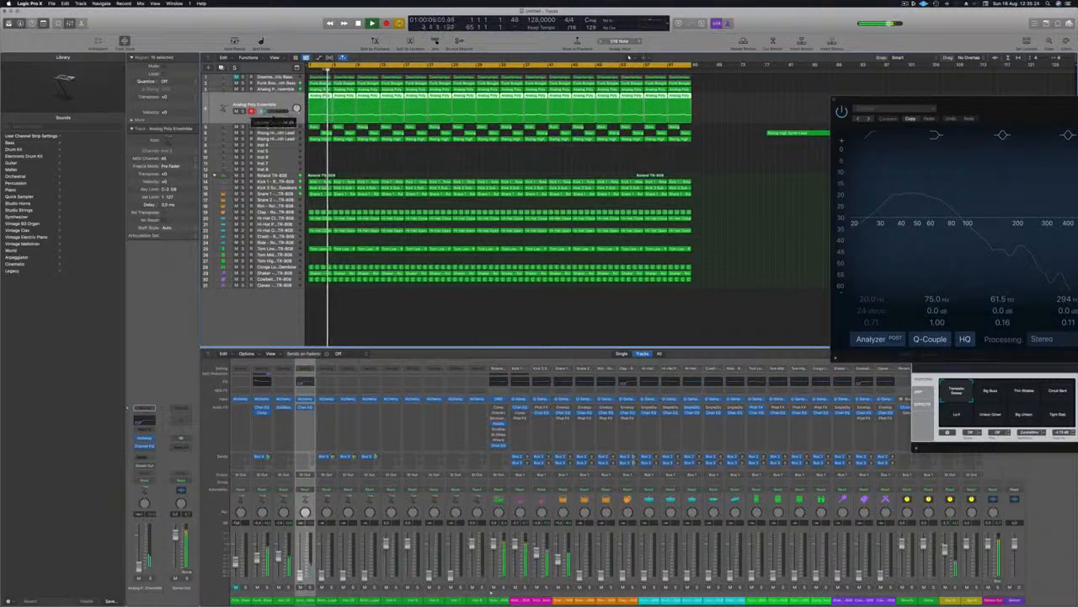
pyautogui.moveTo(263, 112); pyautogui.dragTo(264, 111)
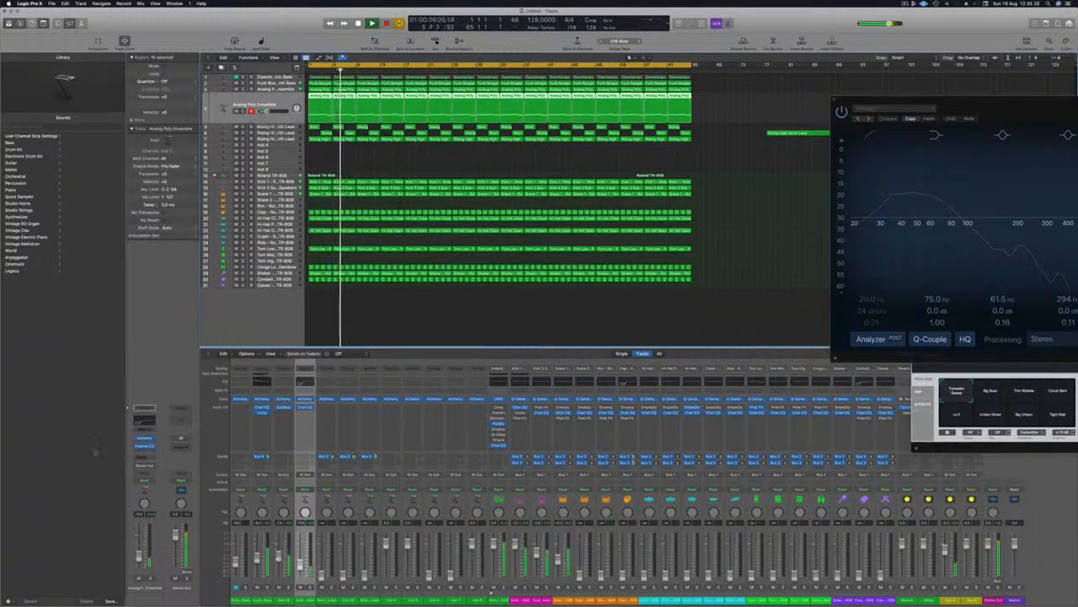
# Open Alchemy on the second Analog Poly Ensemble track and adjust its Modulation control while replaying the song.
pyautogui.click(145, 439)
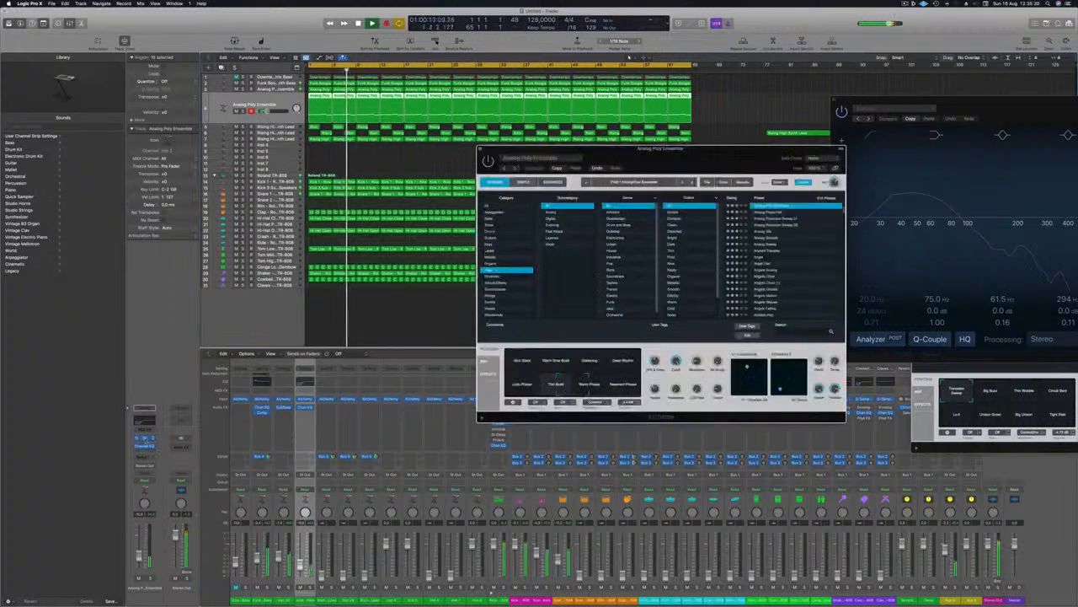
pyautogui.press('space')
pyautogui.press('space')
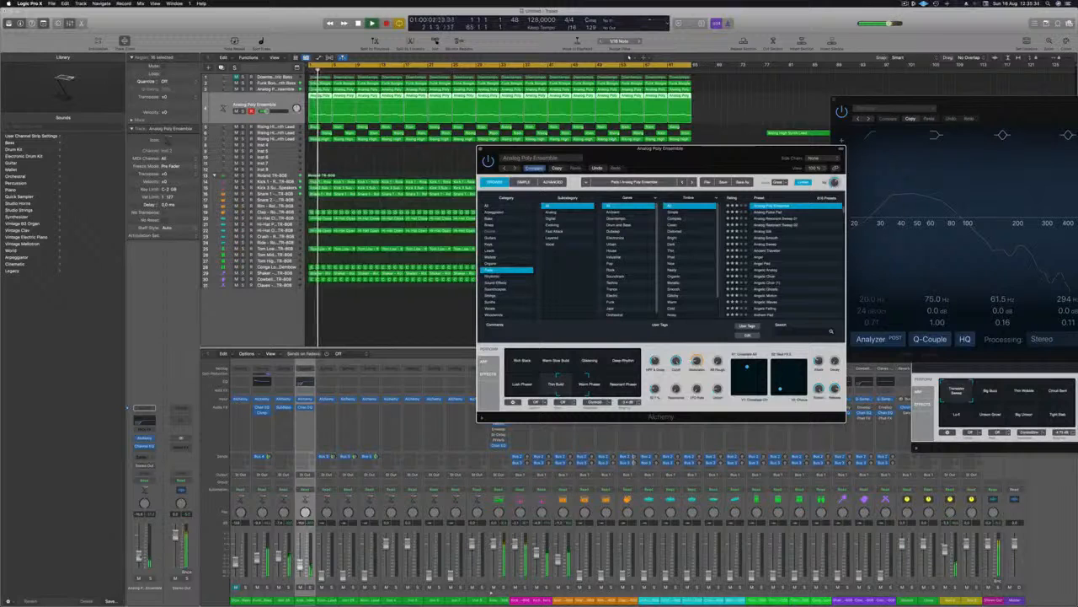
pyautogui.click(388, 319)
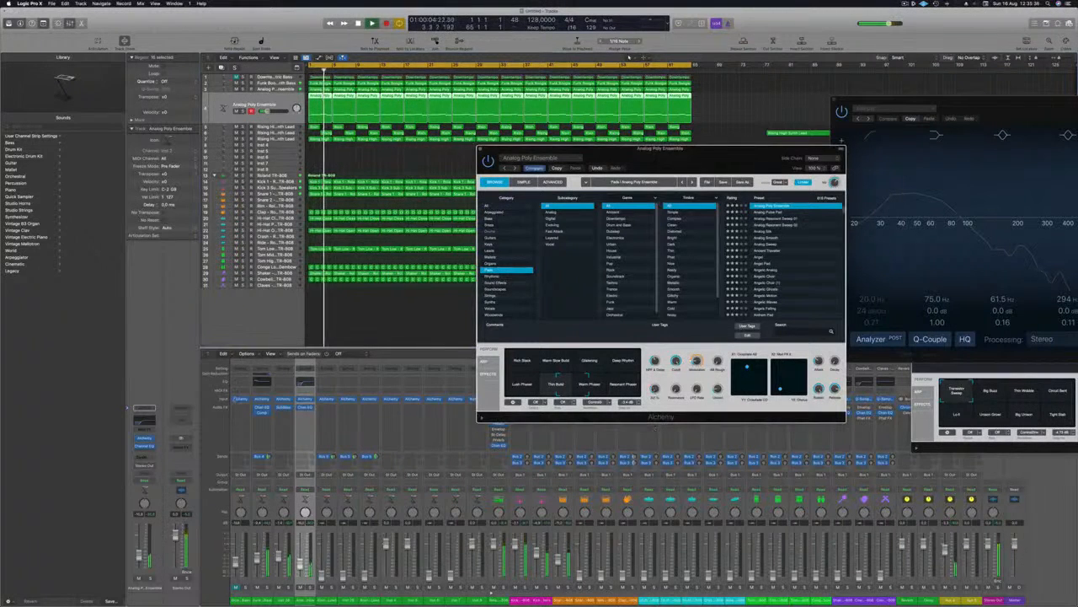
pyautogui.press('space')
pyautogui.press('space')
# Add a send to Bus 4 on the second Analog Poly Ensemble track and raise its send level.
pyautogui.click(144, 455)
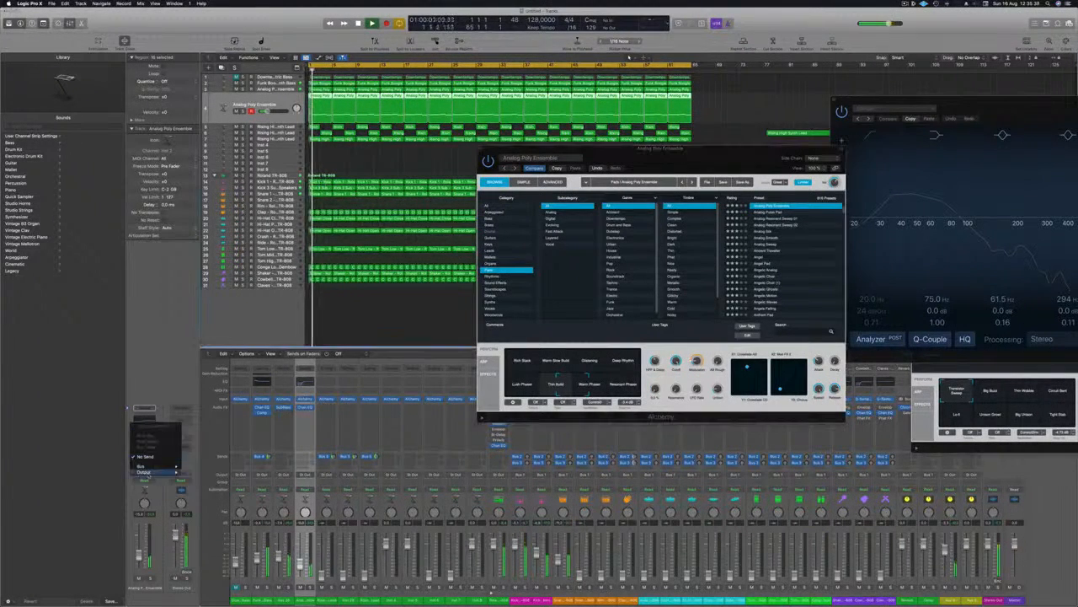
pyautogui.moveTo(143, 465)
pyautogui.click(210, 400)
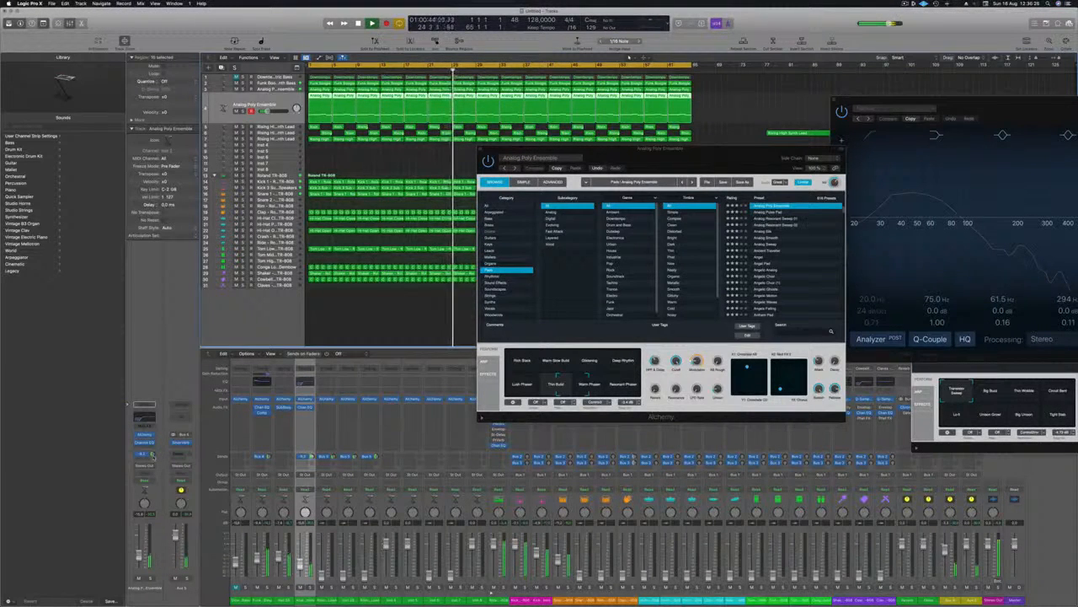
# Insert a Channel EQ on the Bus 4 aux, enable its low cut with a raised frequency, and close the Alchemy window.
pyautogui.click(181, 417)
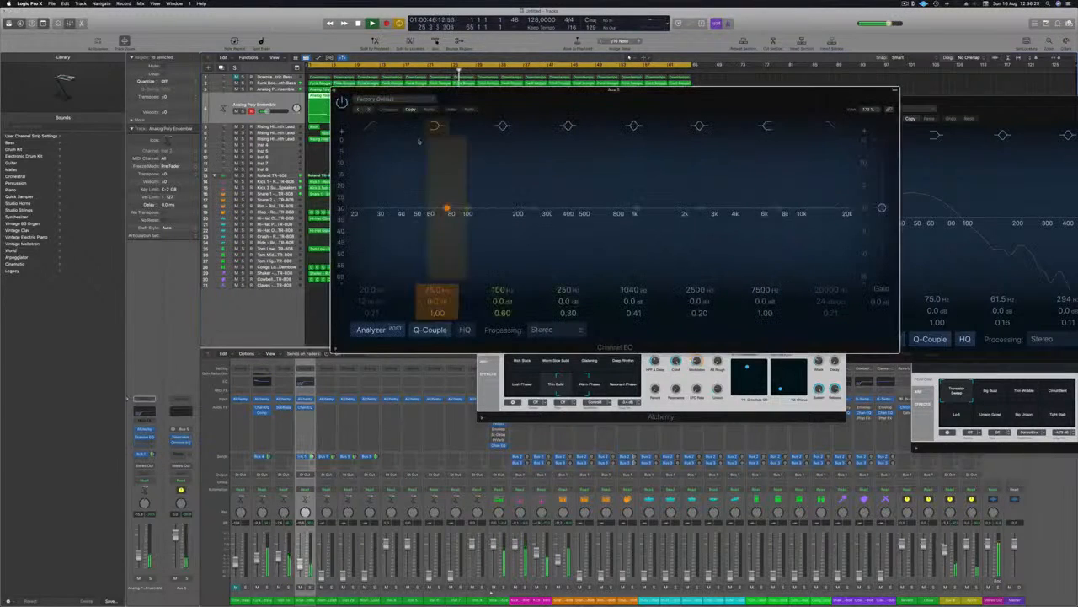
pyautogui.click(370, 126)
pyautogui.moveTo(376, 295); pyautogui.dragTo(376, 277)
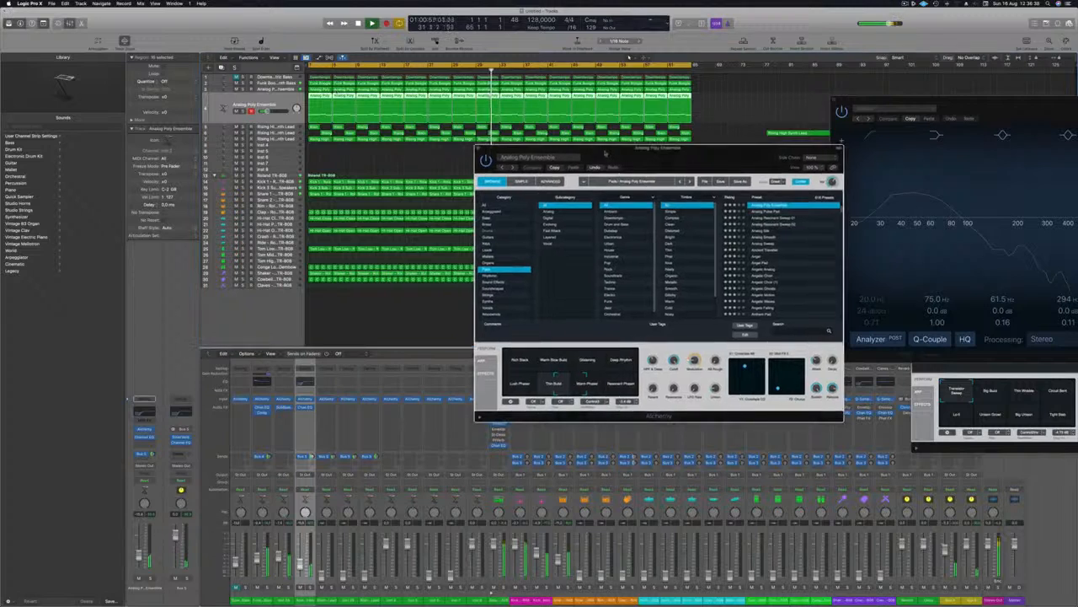
pyautogui.click(479, 149)
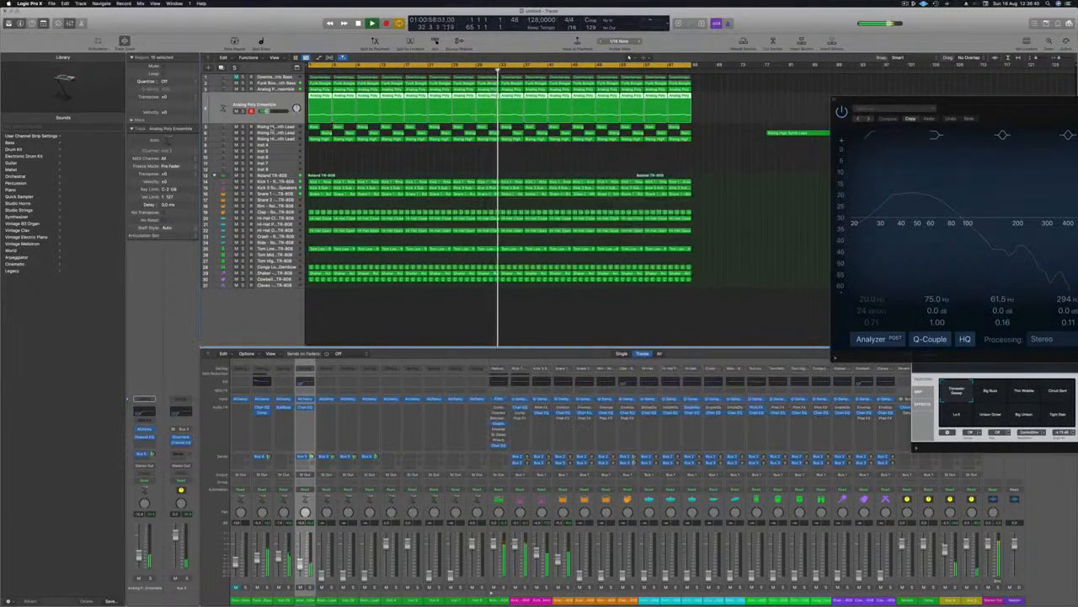
# Select the third Rising High Synth Lead track and bring up its level while replaying the song from the start.
pyautogui.click(272, 127)
pyautogui.press('Return')
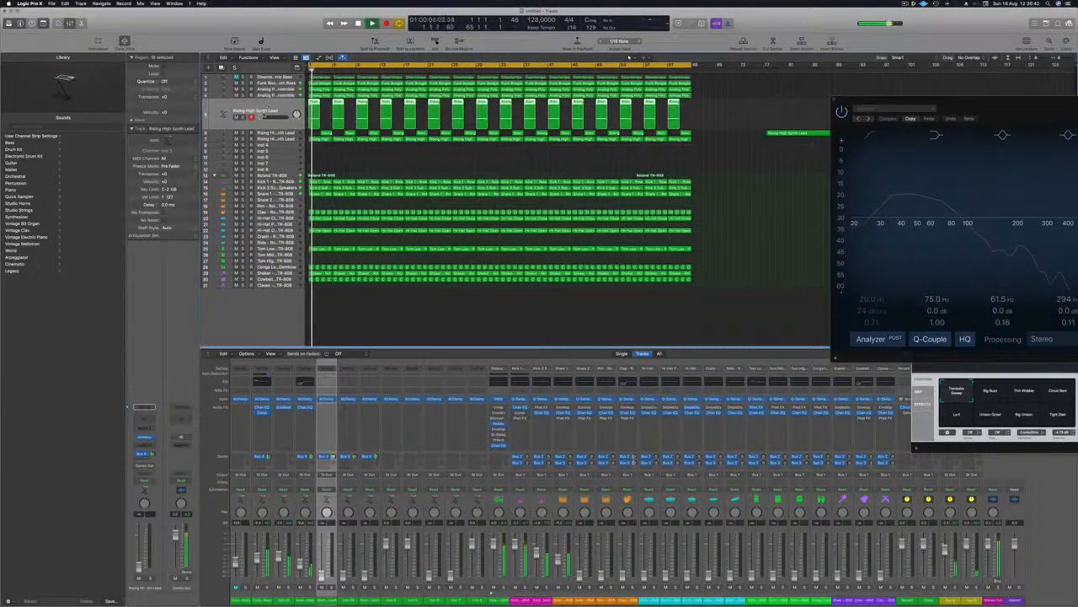
pyautogui.click(278, 141)
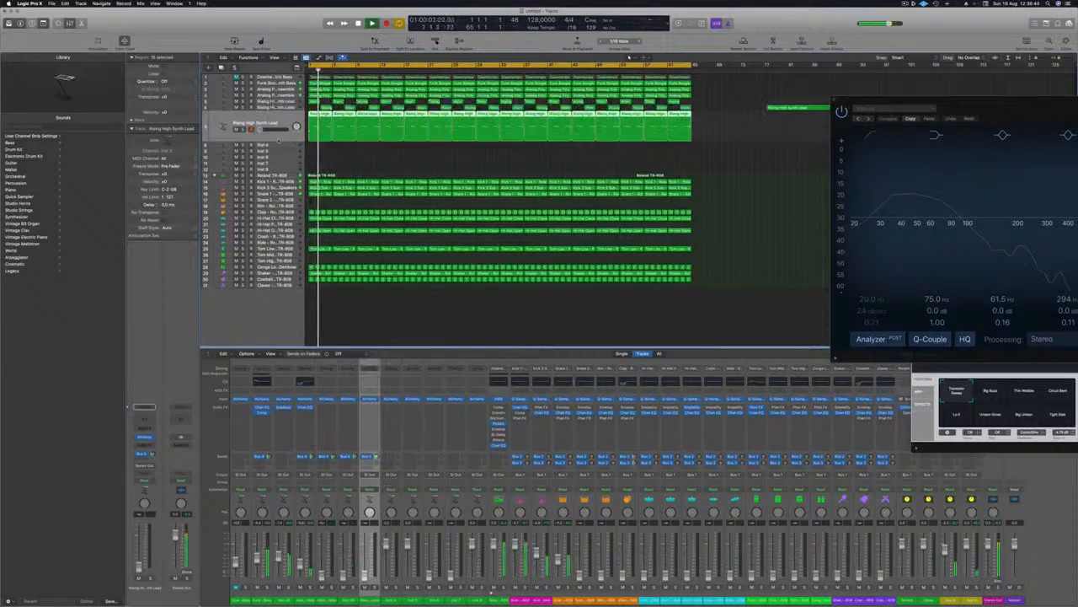
pyautogui.press('space')
pyautogui.press('space')
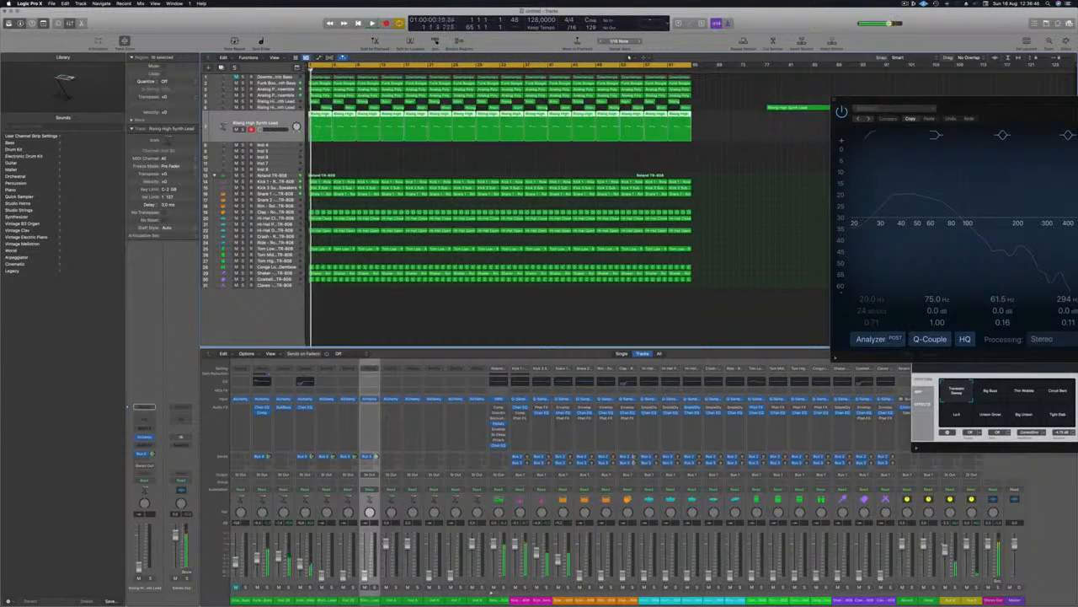
pyautogui.moveTo(260, 130); pyautogui.dragTo(266, 131)
pyautogui.press('Return')
pyautogui.moveTo(267, 131); pyautogui.dragTo(267, 131)
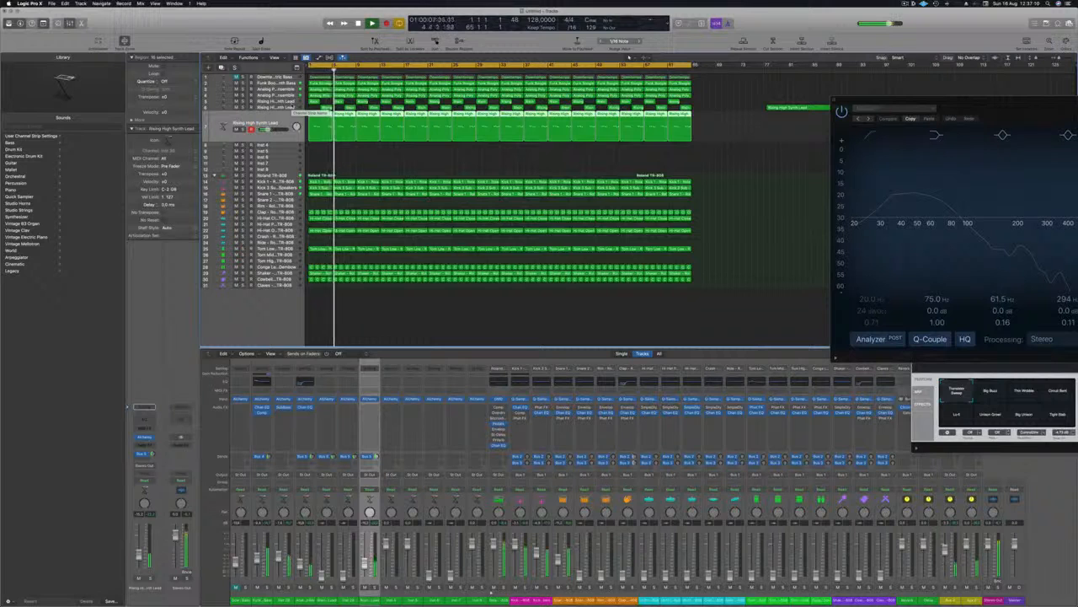
# Bring up the levels of the Roland TR-808 Clap, Hi-Hat Closed and Hi-Hat Open tracks during playback.
pyautogui.click(289, 213)
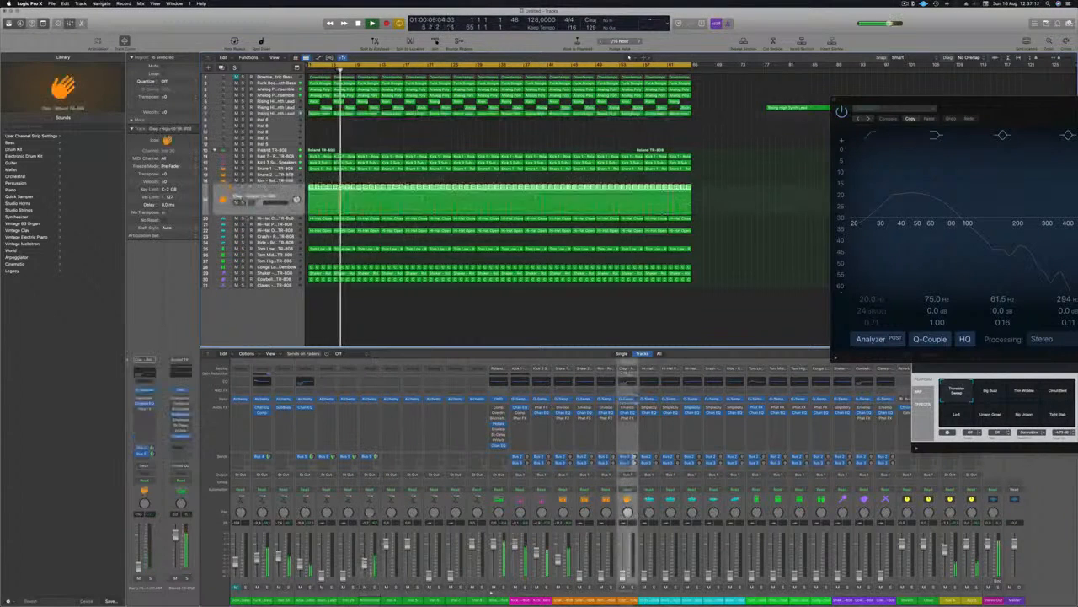
pyautogui.press('Return')
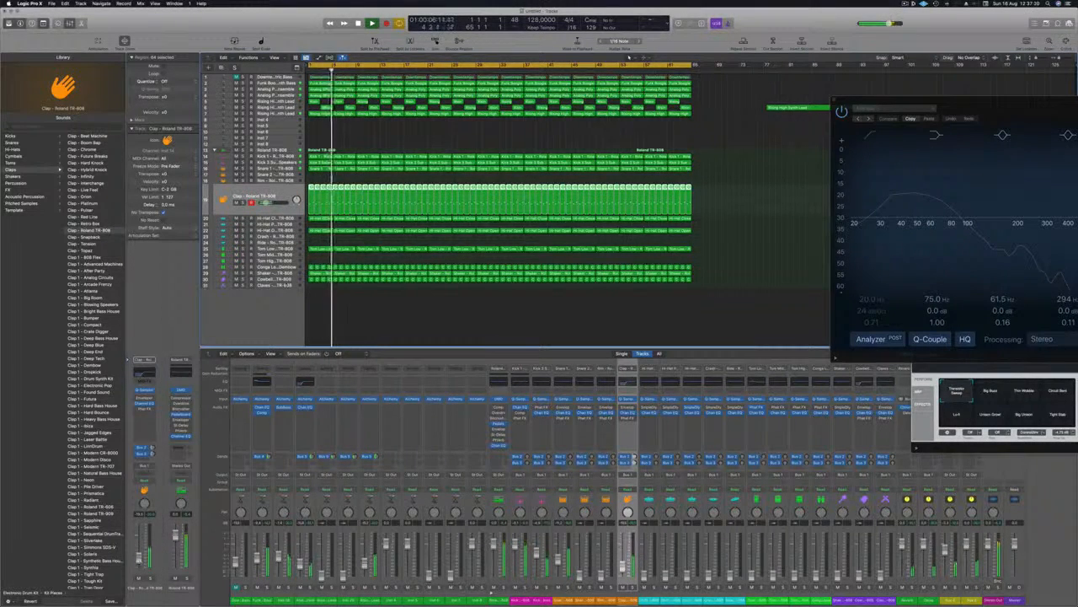
pyautogui.press('Down')
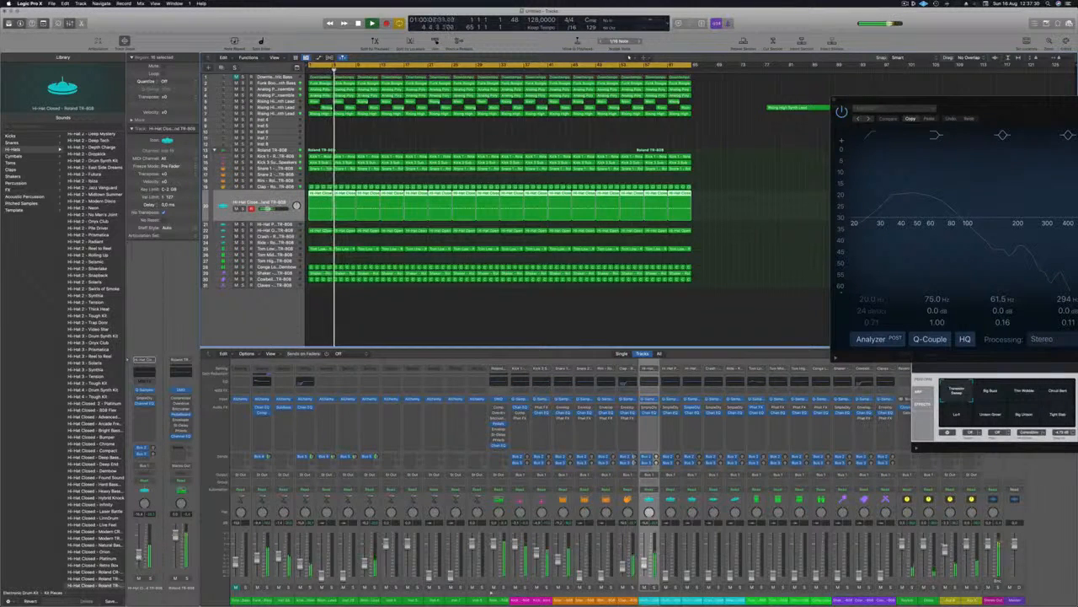
pyautogui.click(289, 230)
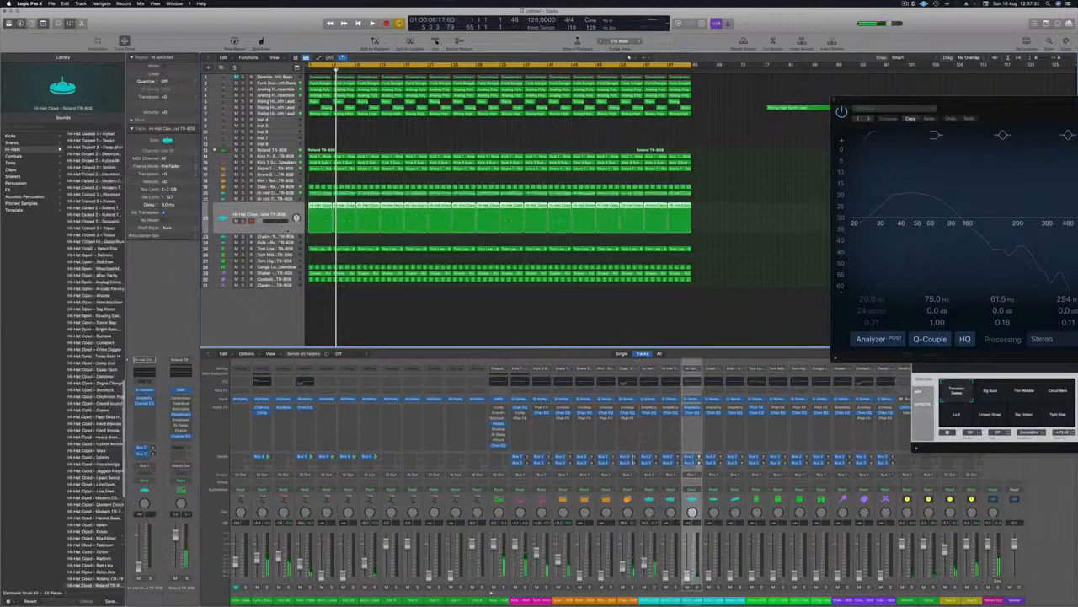
pyautogui.press('space')
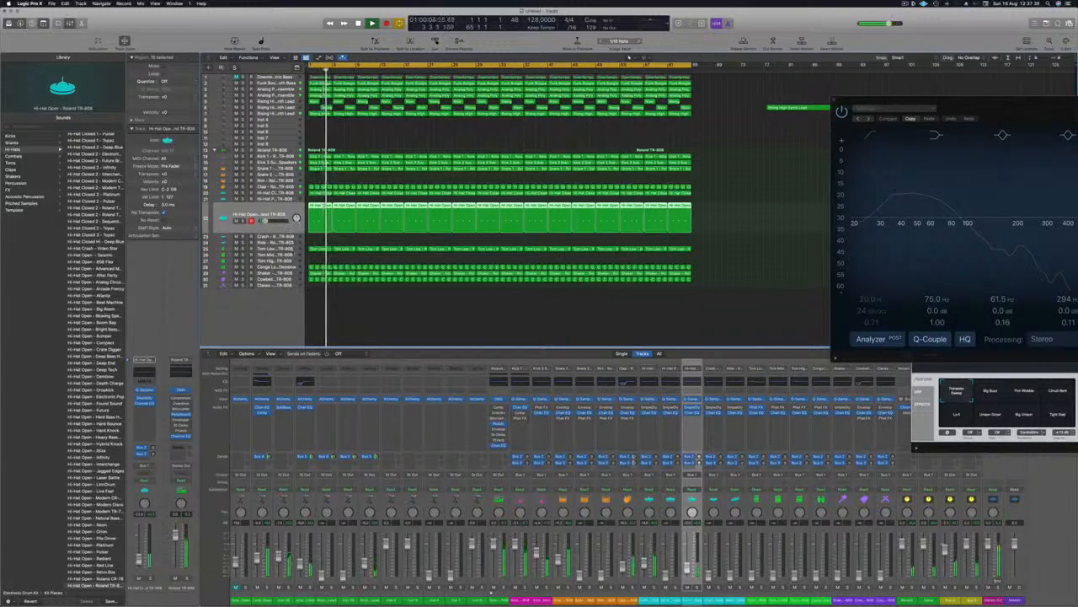
# Bring up the levels of the Tom Low, Conga Low and Shaker tracks during playback.
pyautogui.click(278, 248)
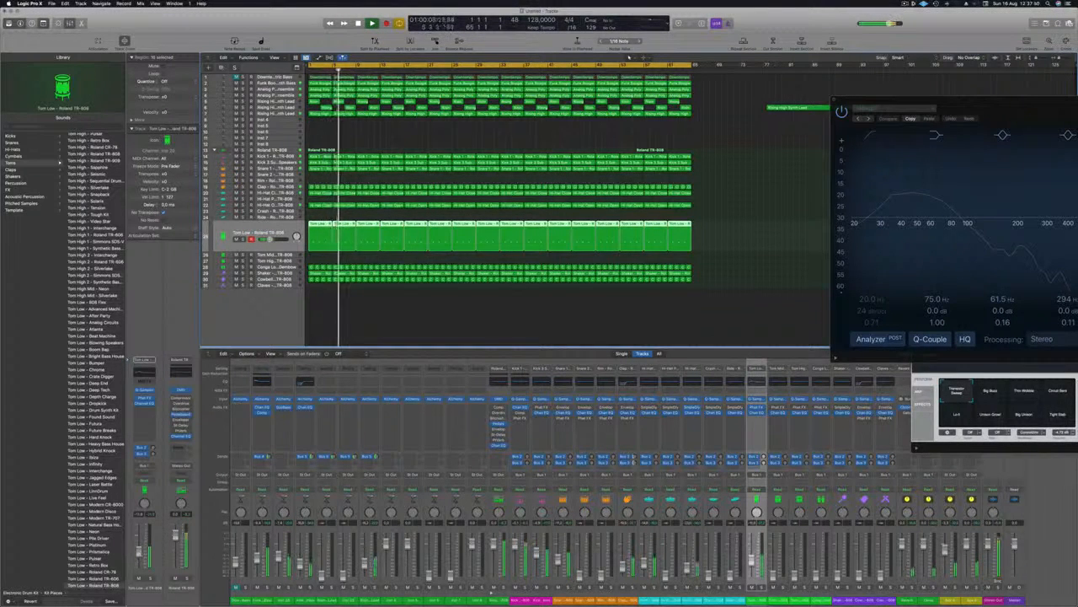
pyautogui.click(280, 266)
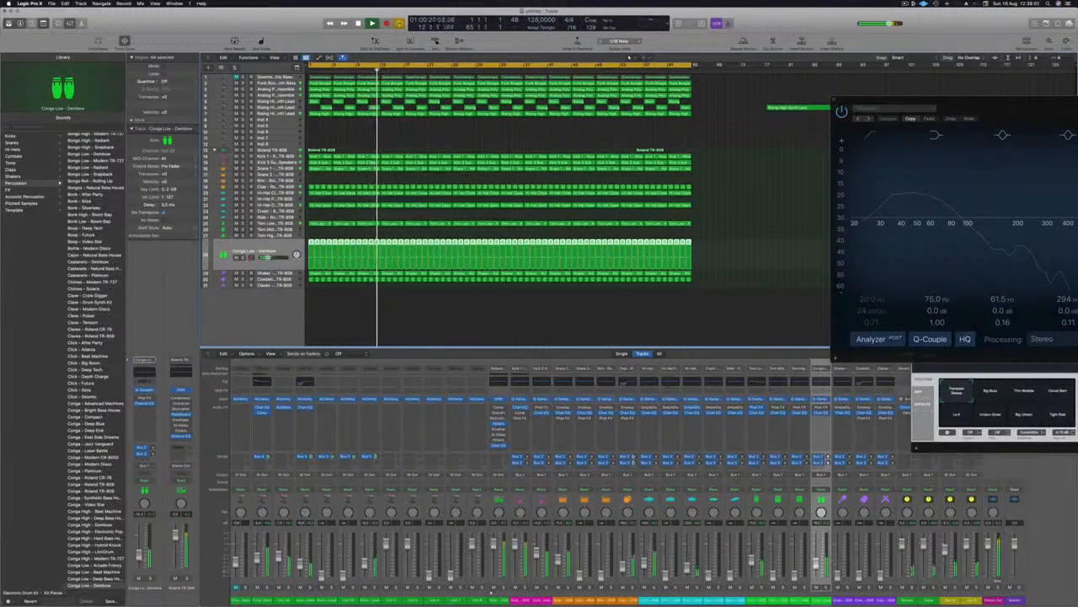
pyautogui.click(274, 272)
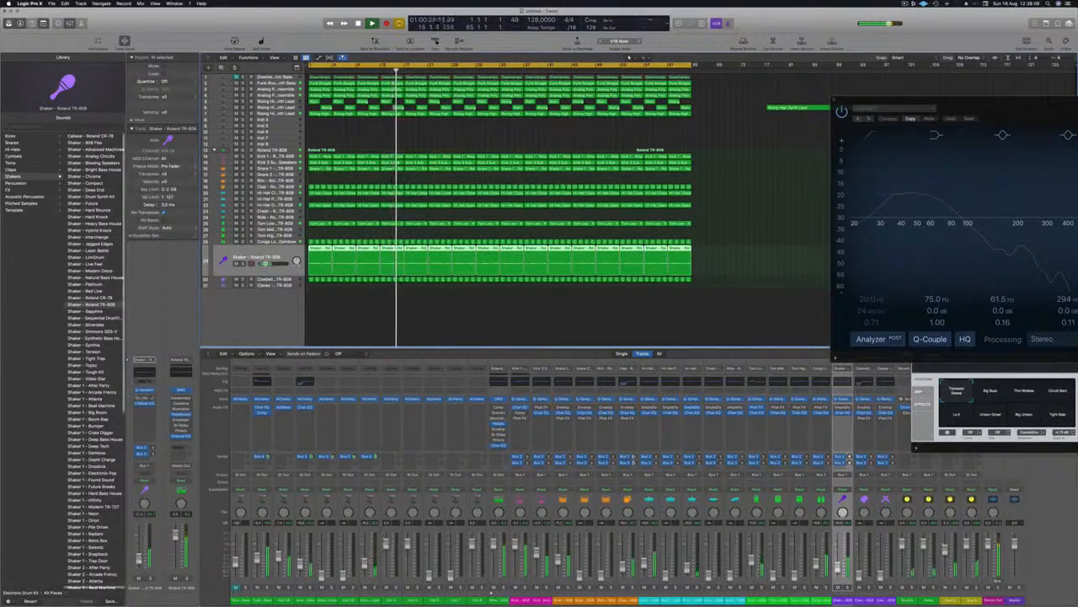
# Insert a stereo Stereo Delay on the Shaker with both output mixes at 100% and delay times of 20 ms left and 11 ms right.
pyautogui.click(152, 411)
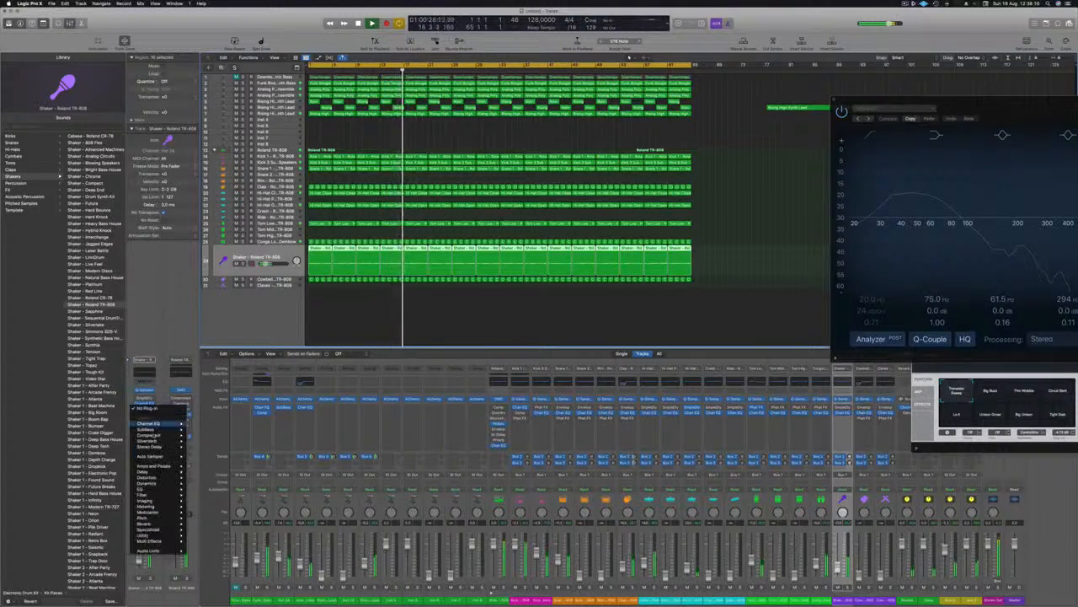
pyautogui.moveTo(147, 477)
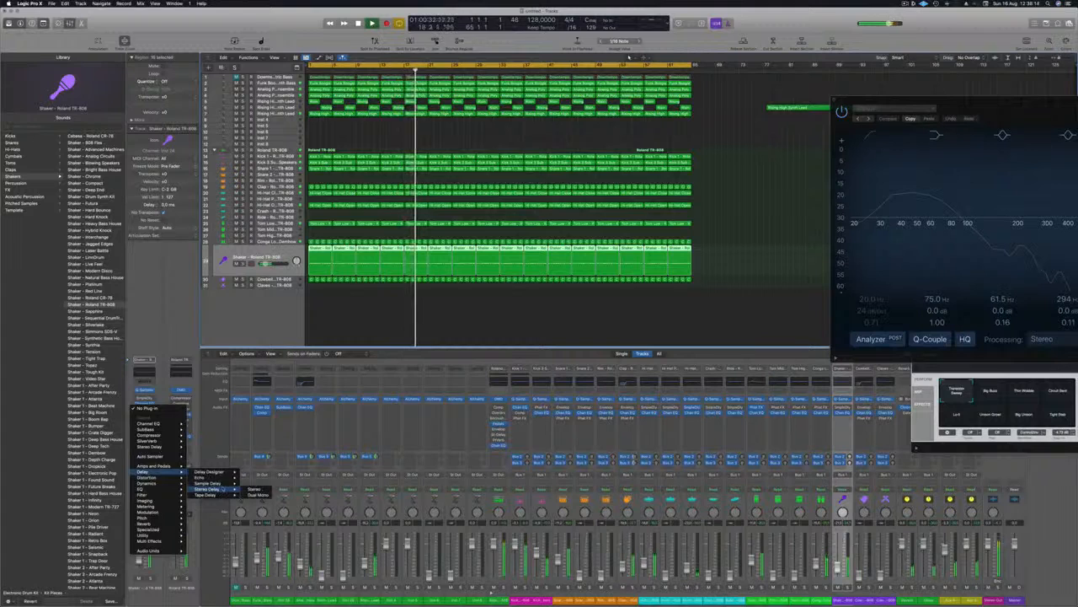
pyautogui.click(254, 489)
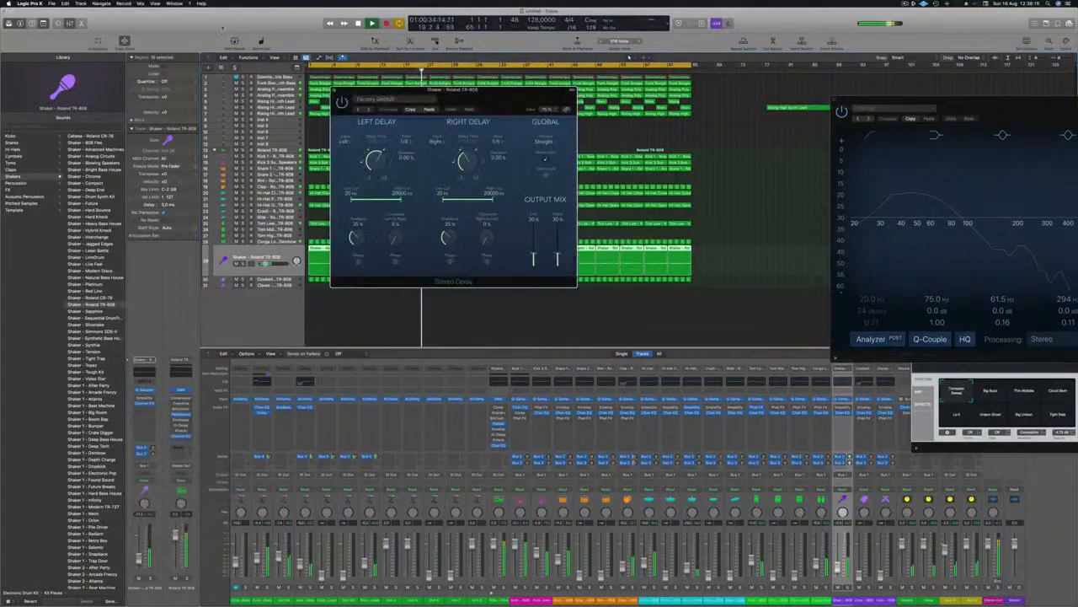
pyautogui.moveTo(517, 257); pyautogui.dragTo(517, 224)
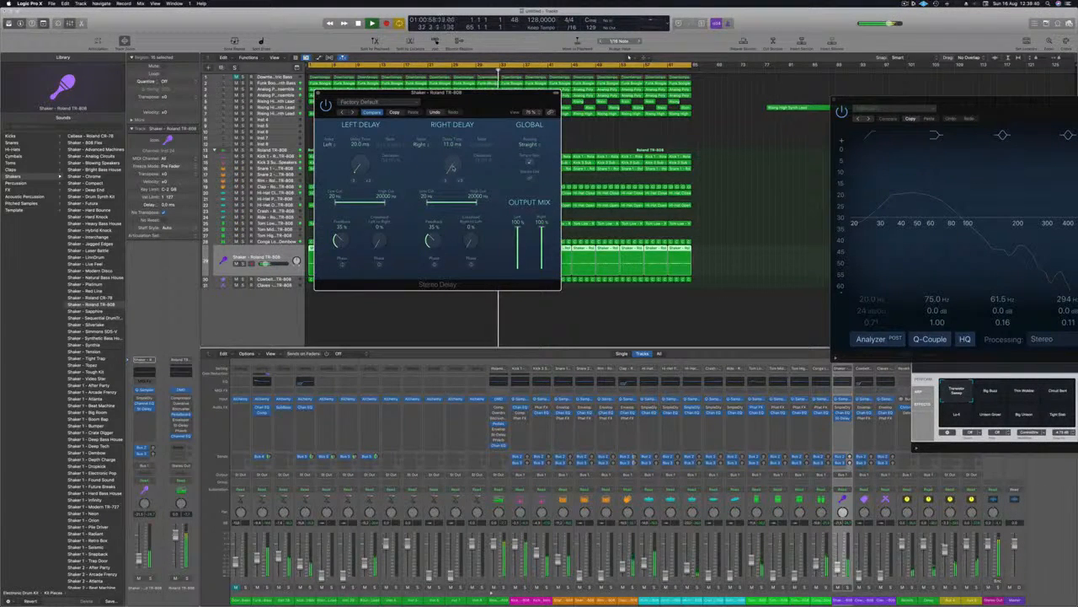
# Replay the song from the start and set the Shaker's Stereo Delay to 10 ms left, 25 ms right and 0% feedback on both sides.
pyautogui.press('space')
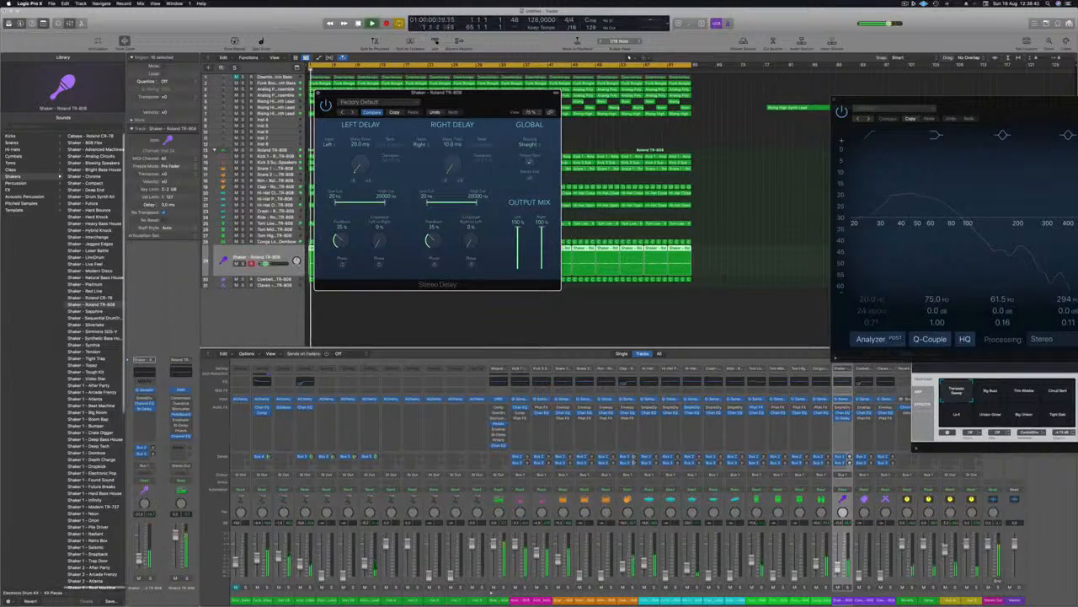
pyautogui.click(327, 105)
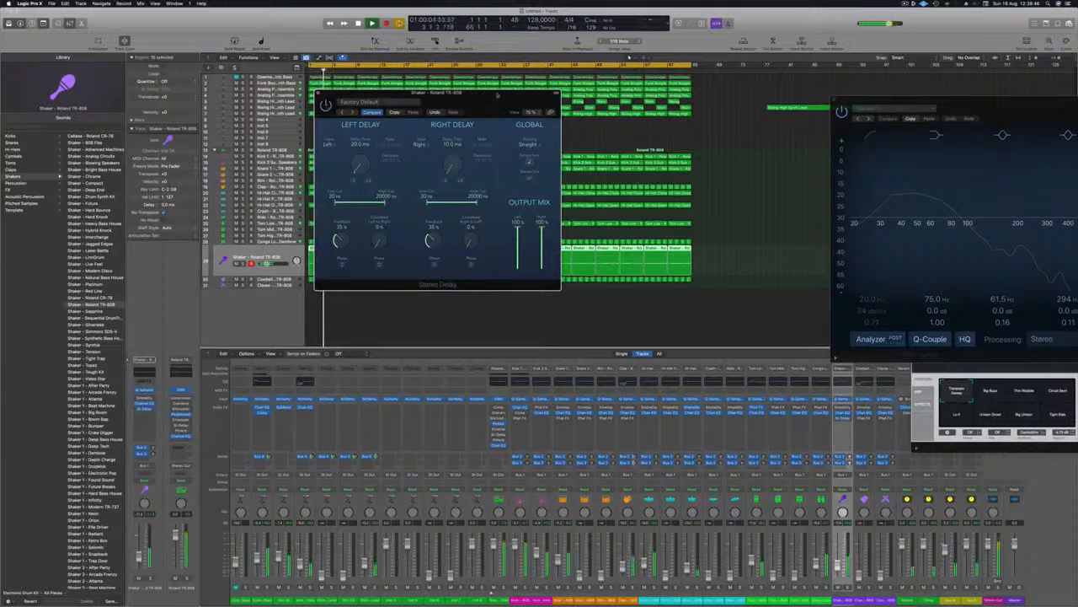
pyautogui.moveTo(326, 105); pyautogui.dragTo(314, 122)
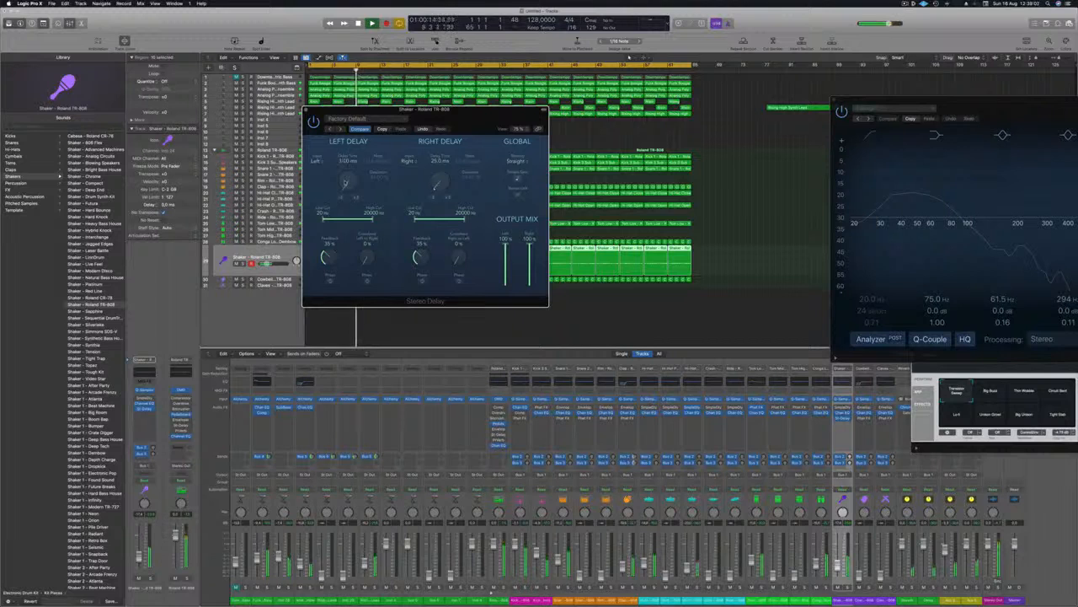
pyautogui.moveTo(450, 128); pyautogui.dragTo(534, 161)
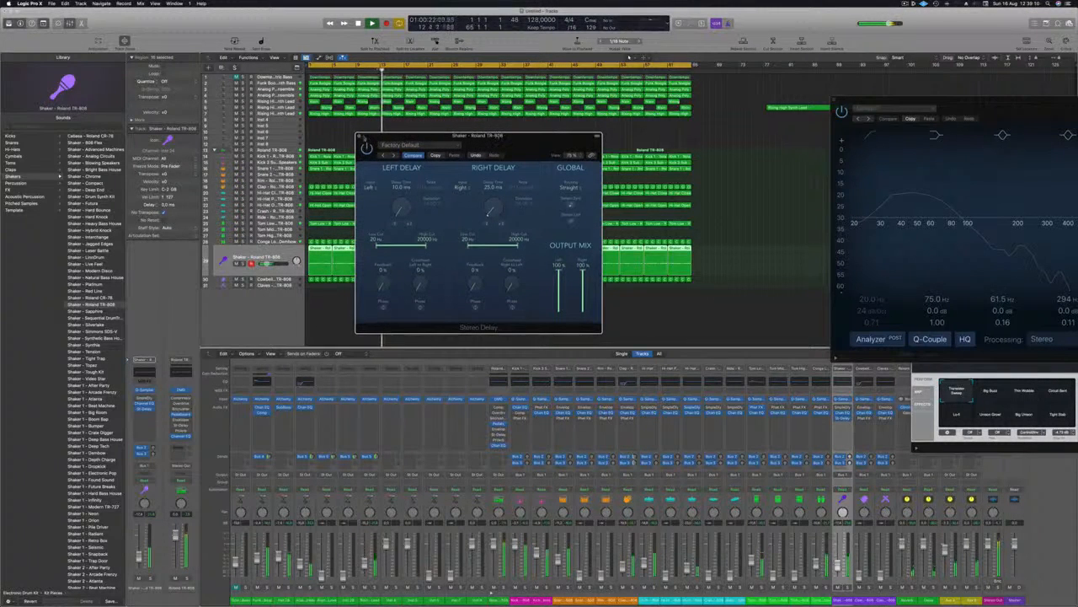
pyautogui.click(358, 136)
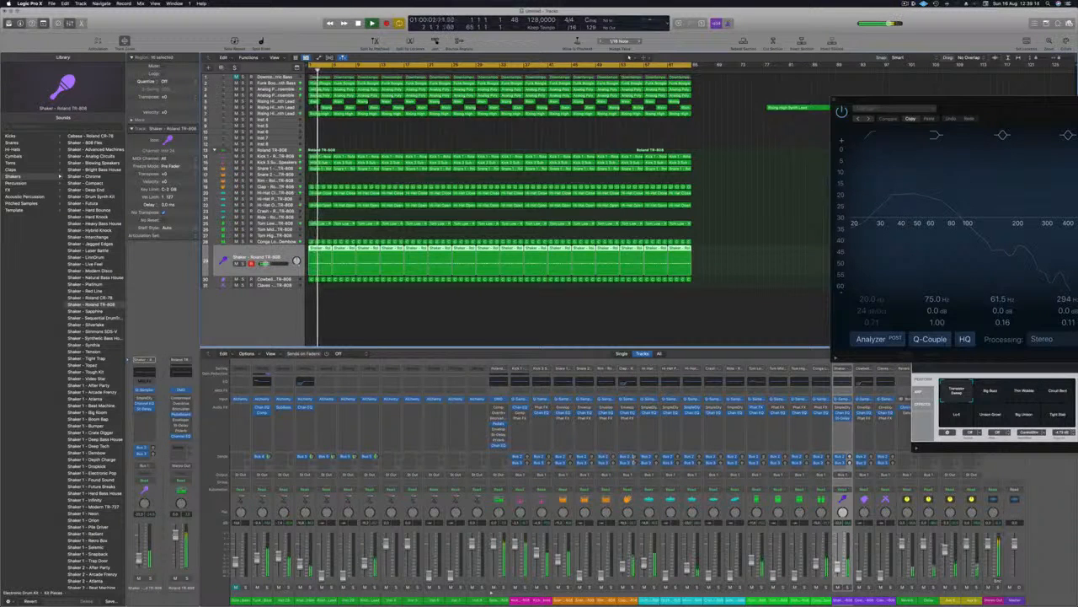
# Audition the Cowbell track soloed and in the mix, and replay the song from the start with the Shaker track selected.
pyautogui.press('Down')
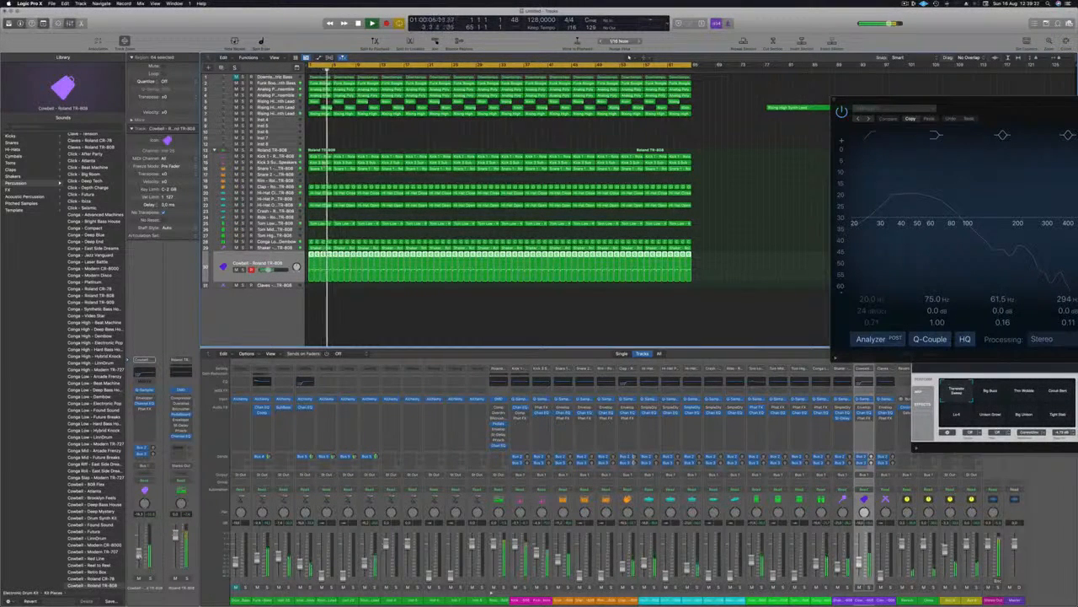
pyautogui.press('s')
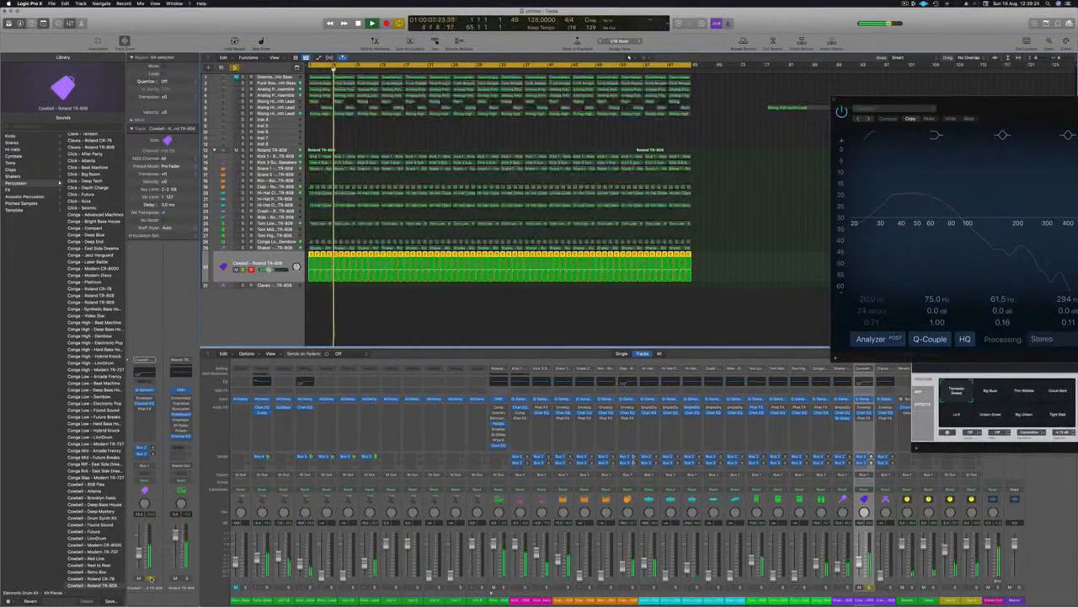
pyautogui.press('s')
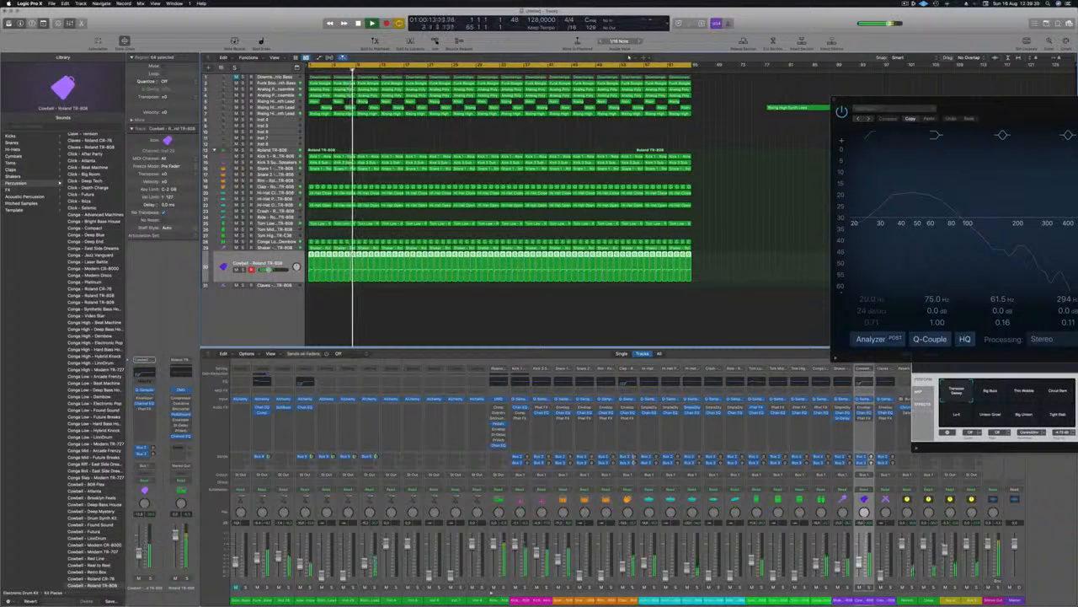
pyautogui.press('Up')
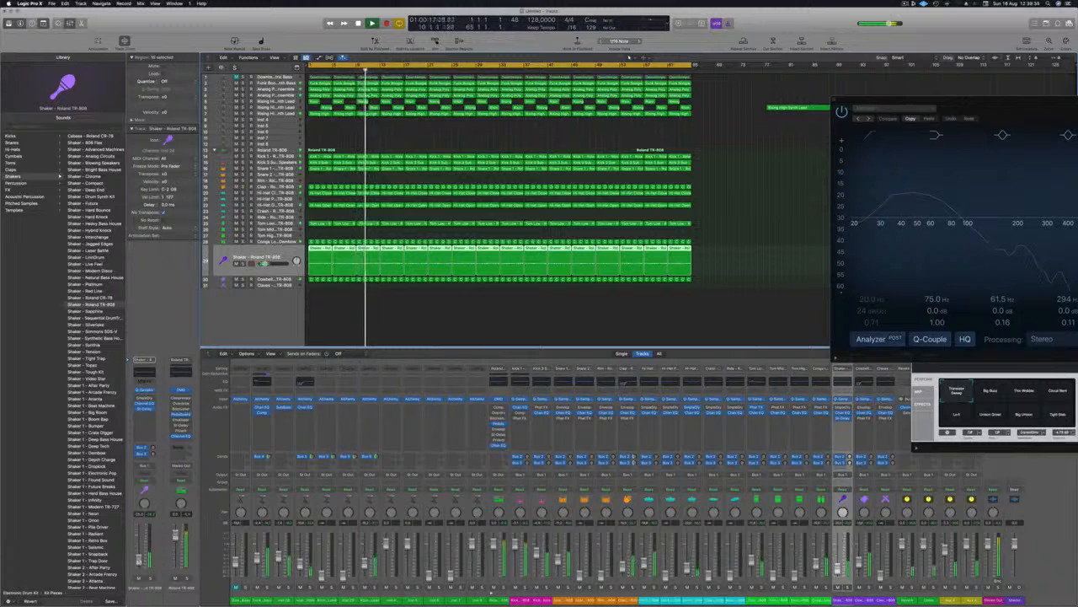
pyautogui.press('space')
pyautogui.press('space')
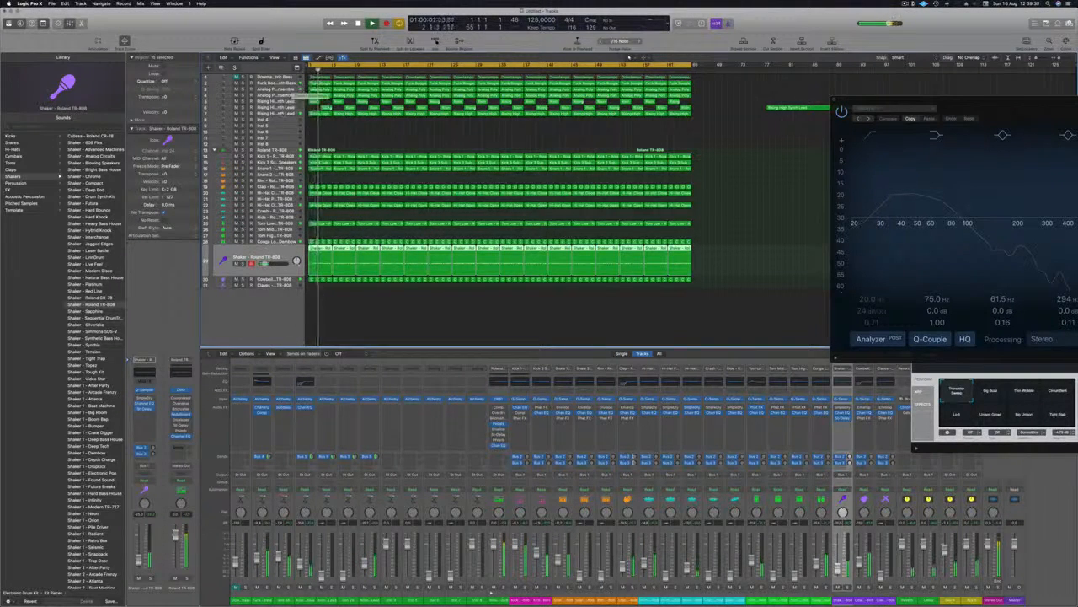
# Insert a Channel EQ on the first Rising High Synth Lead with a 12 dB/Oct low cut at 565 Hz and Q 0.79, and raise its level.
pyautogui.click(284, 102)
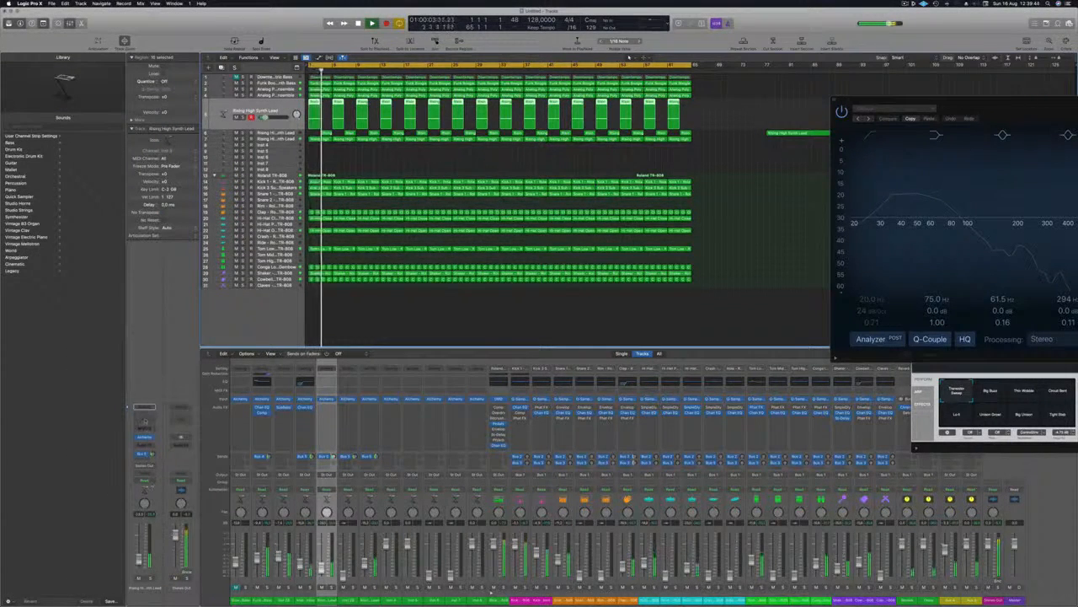
pyautogui.click(144, 418)
pyautogui.click(372, 126)
pyautogui.moveTo(375, 190); pyautogui.dragTo(592, 223)
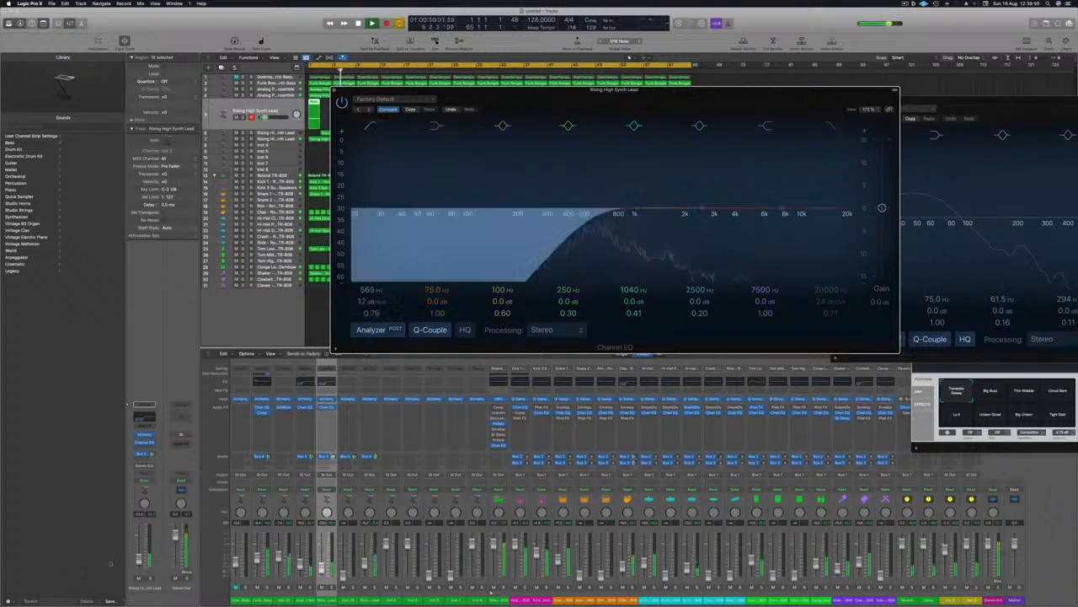
pyautogui.click(139, 556)
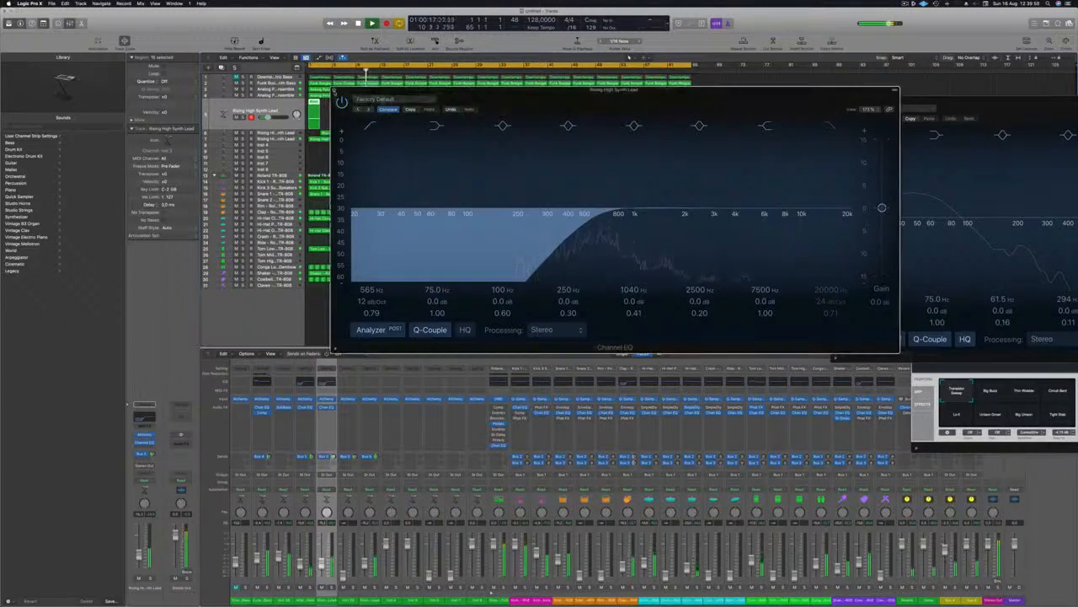
pyautogui.click(335, 91)
# Insert a Channel EQ on the second Rising High Synth Lead and raise its low cut to remove the low frequencies.
pyautogui.press('Down')
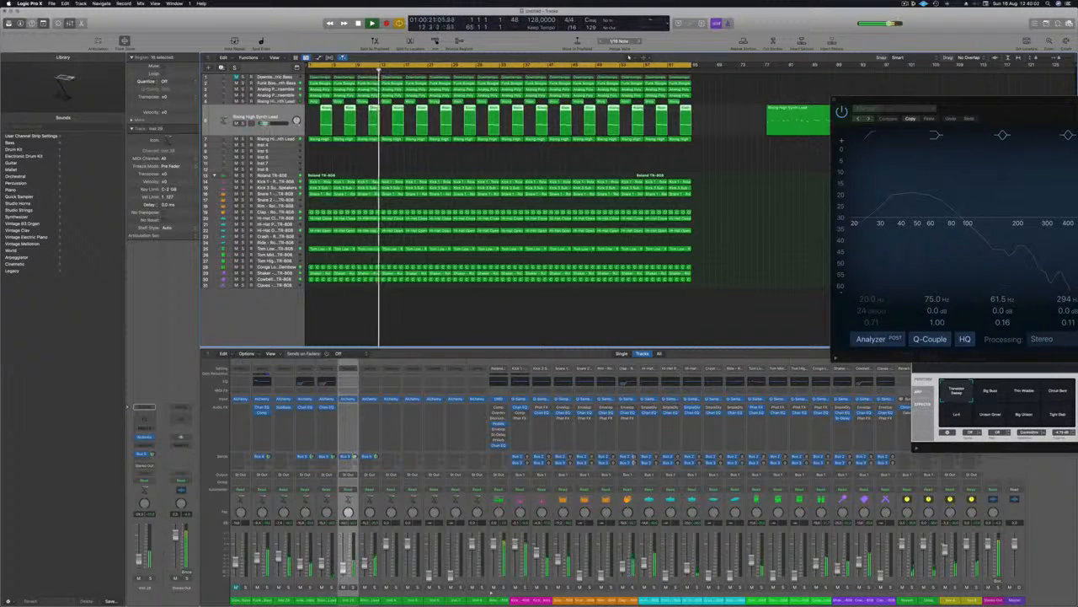
pyautogui.click(348, 381)
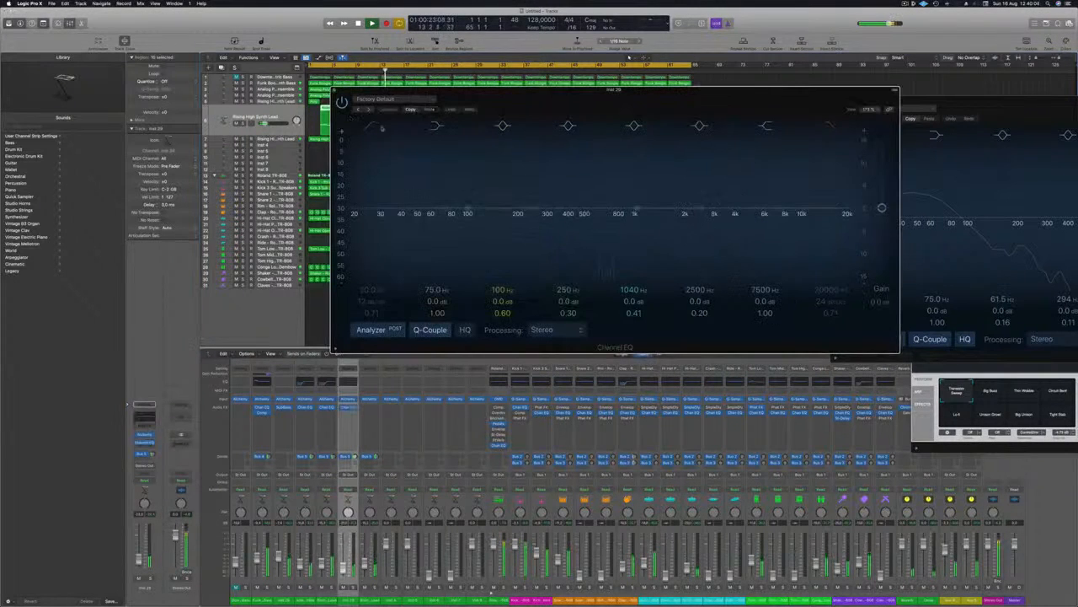
pyautogui.click(377, 127)
pyautogui.moveTo(369, 173); pyautogui.dragTo(621, 168)
pyautogui.moveTo(601, 222); pyautogui.dragTo(548, 218)
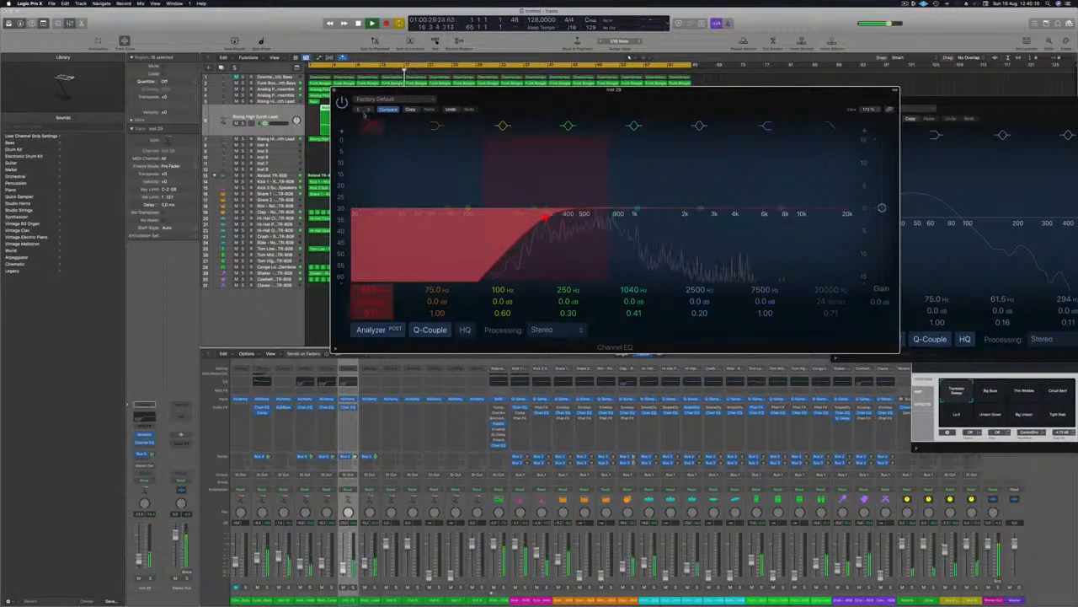
pyautogui.click(334, 90)
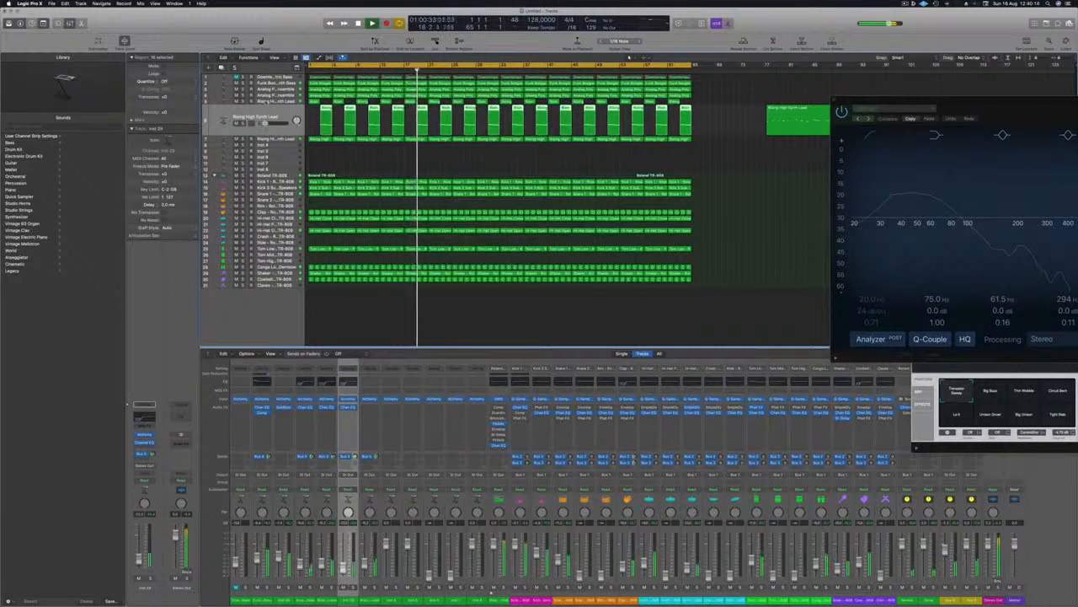
# Check the first and second Rising High Synth Lead tracks against the mix during playback and clear the region selection.
pyautogui.press('Up')
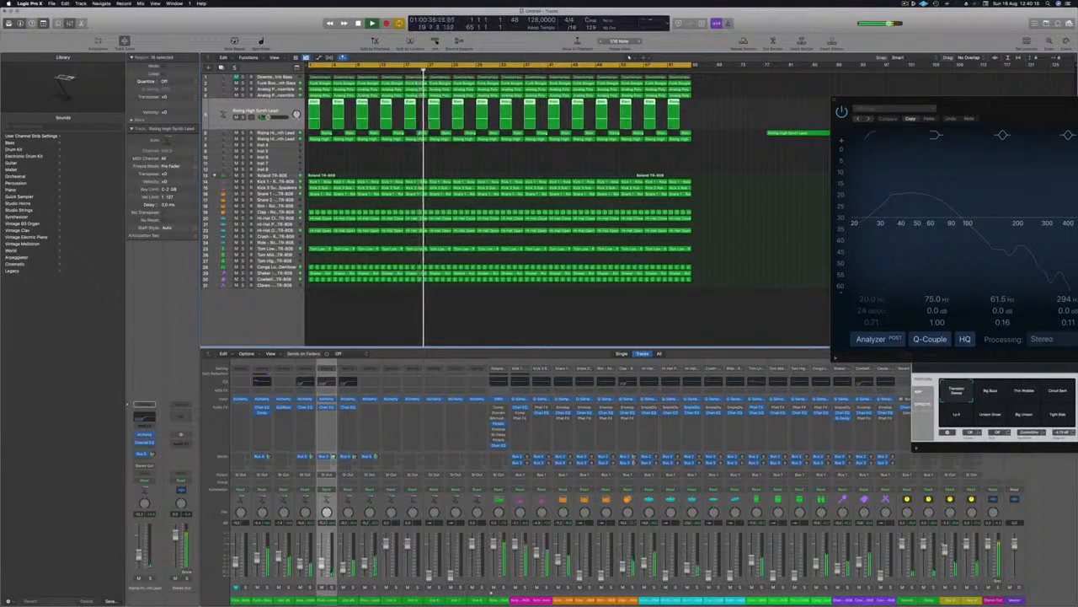
pyautogui.press('Down')
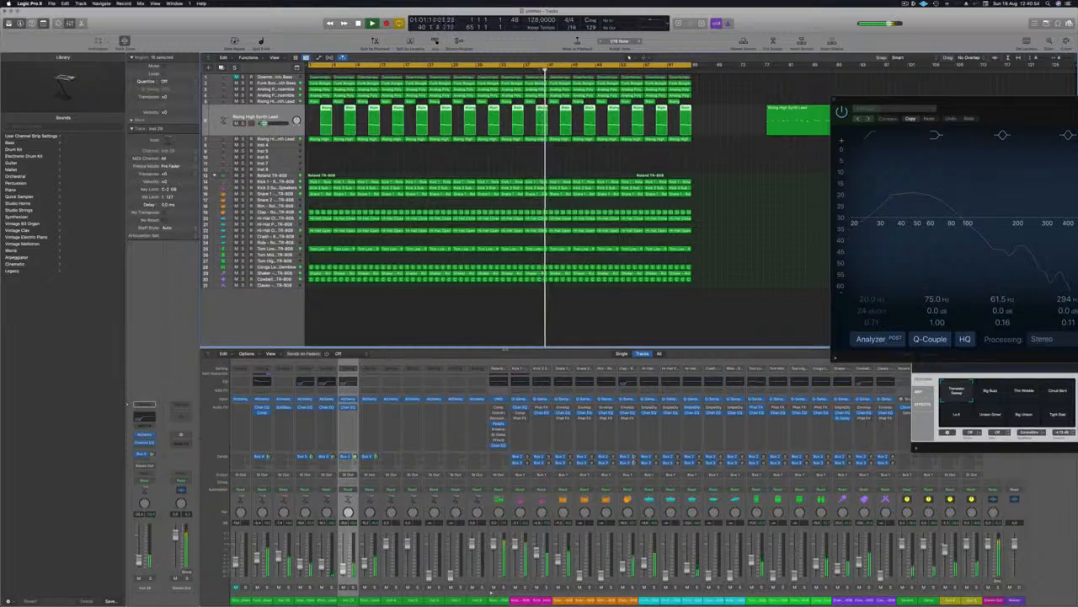
pyautogui.click(710, 254)
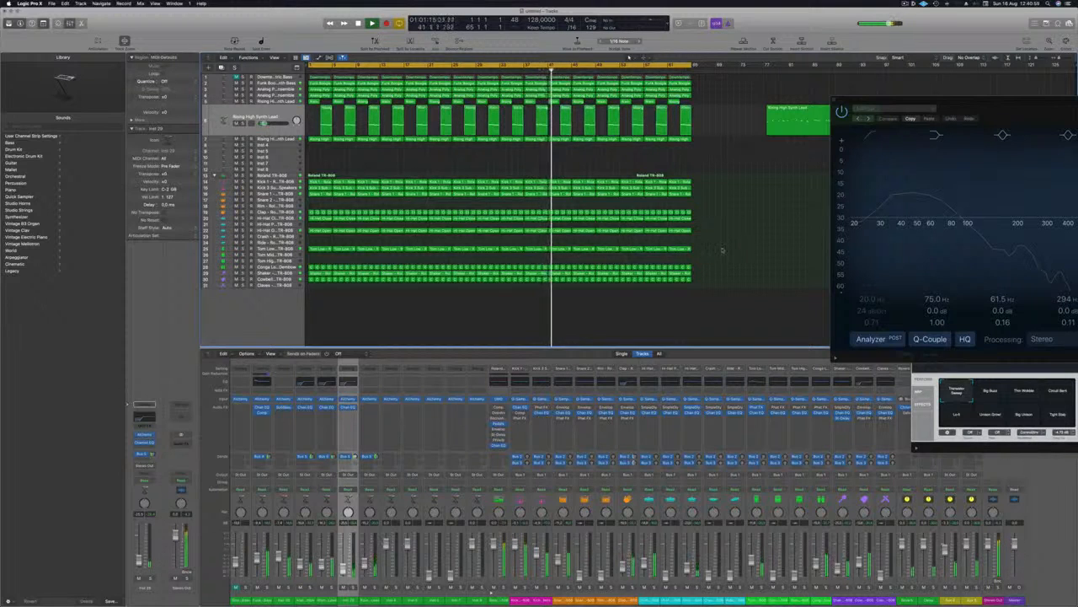